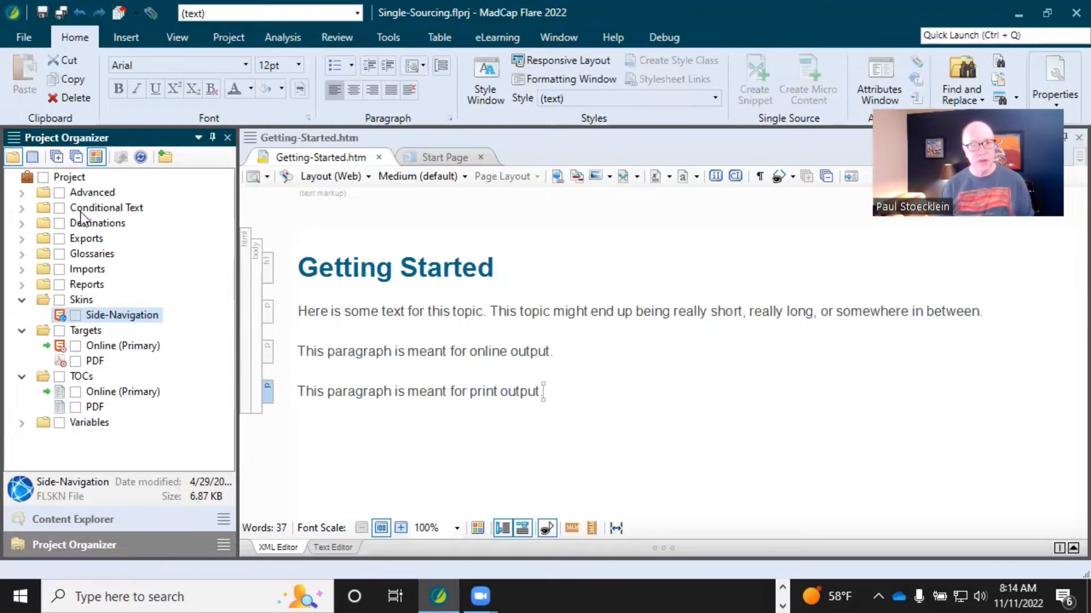
- Open the Default condition tag set from the project's Conditional Text folder
double_click(83, 209)
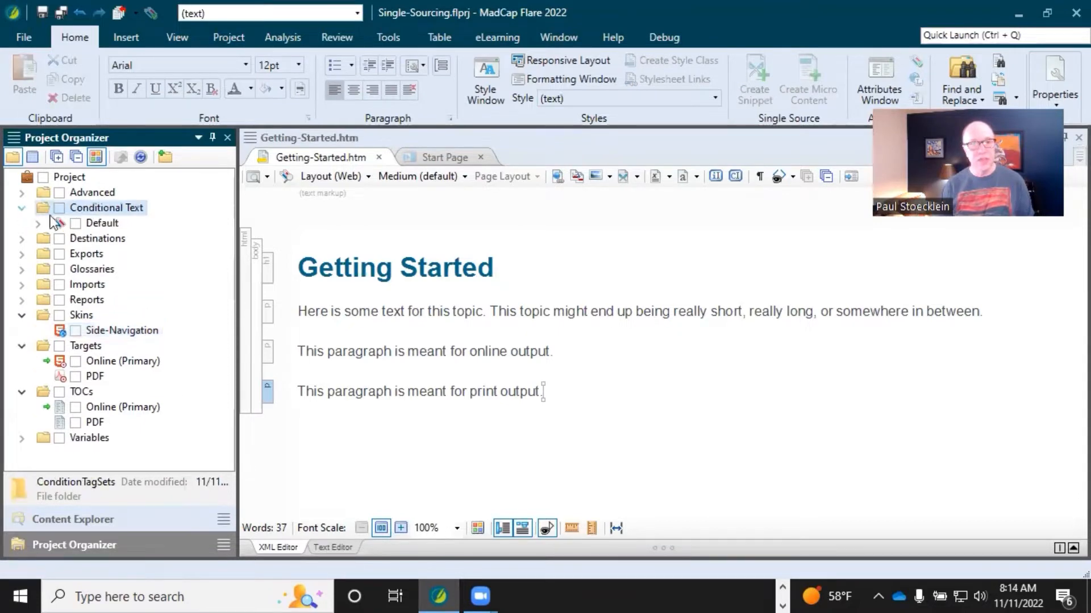
left_click(92, 223)
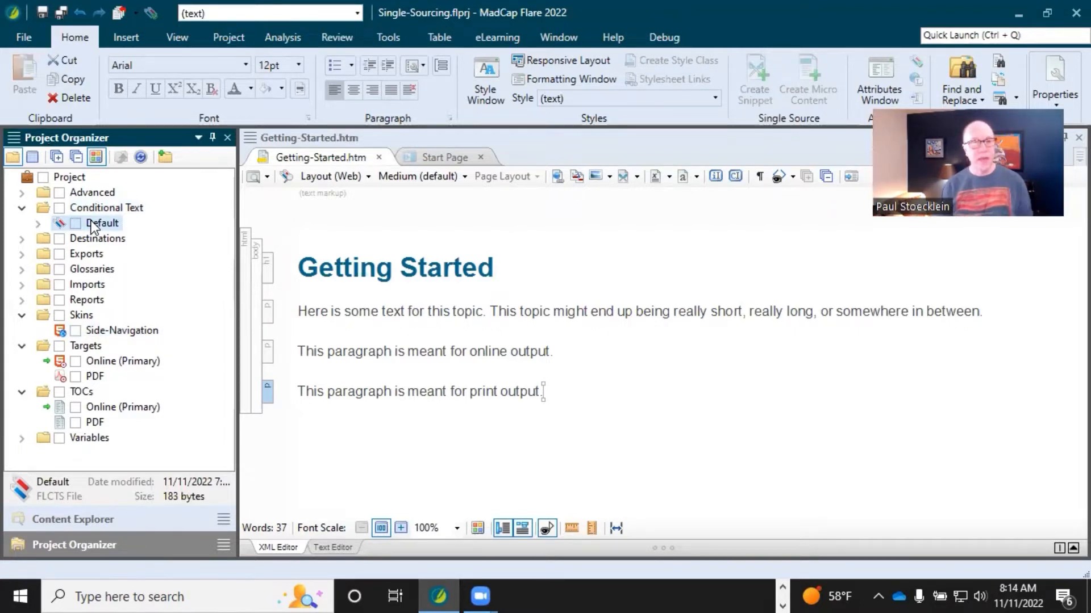
double_click(91, 221)
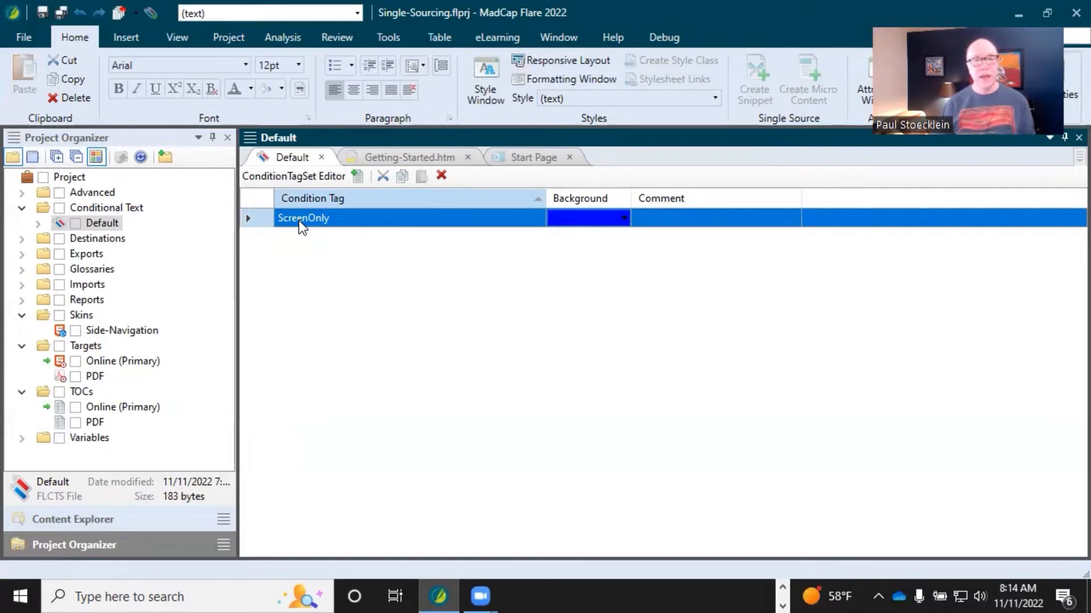
- Review the online and print paragraphs in the Getting-Started topic, then return to the Default condition tag set
left_click(388, 156)
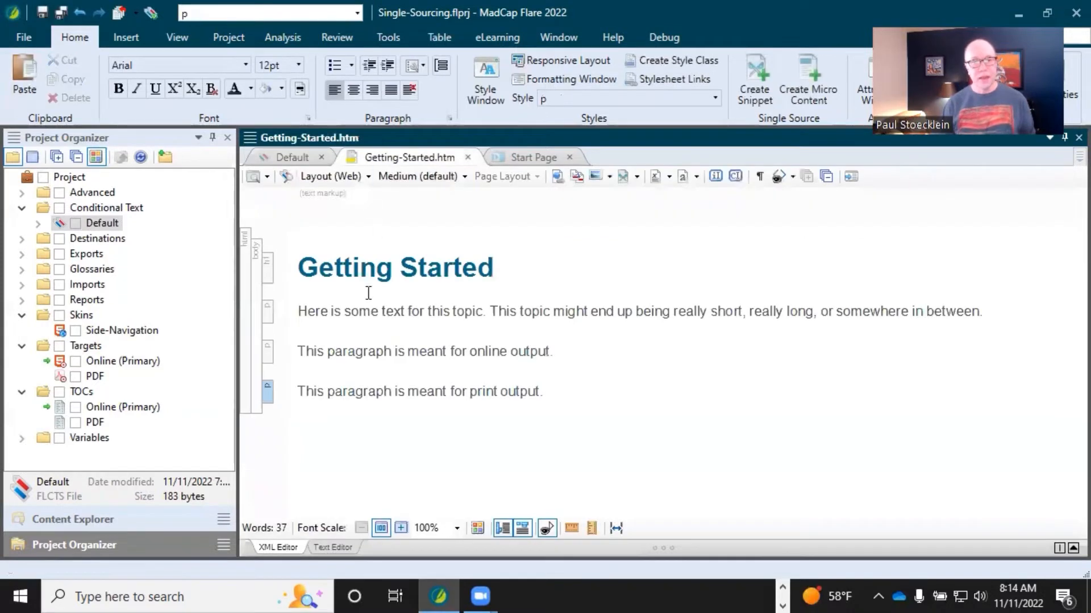
left_click(367, 361)
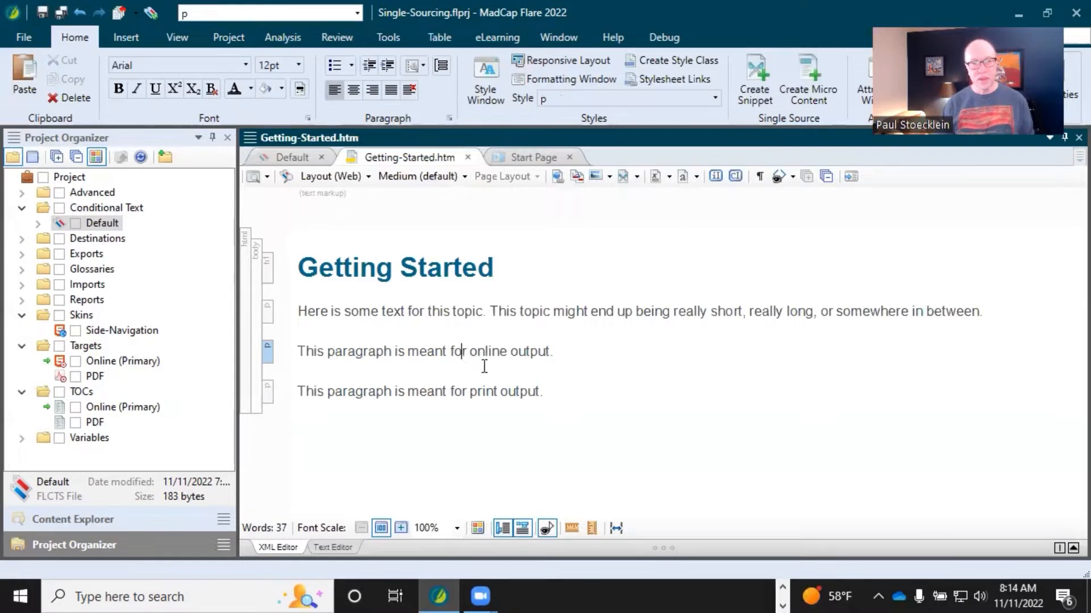
left_click(472, 390)
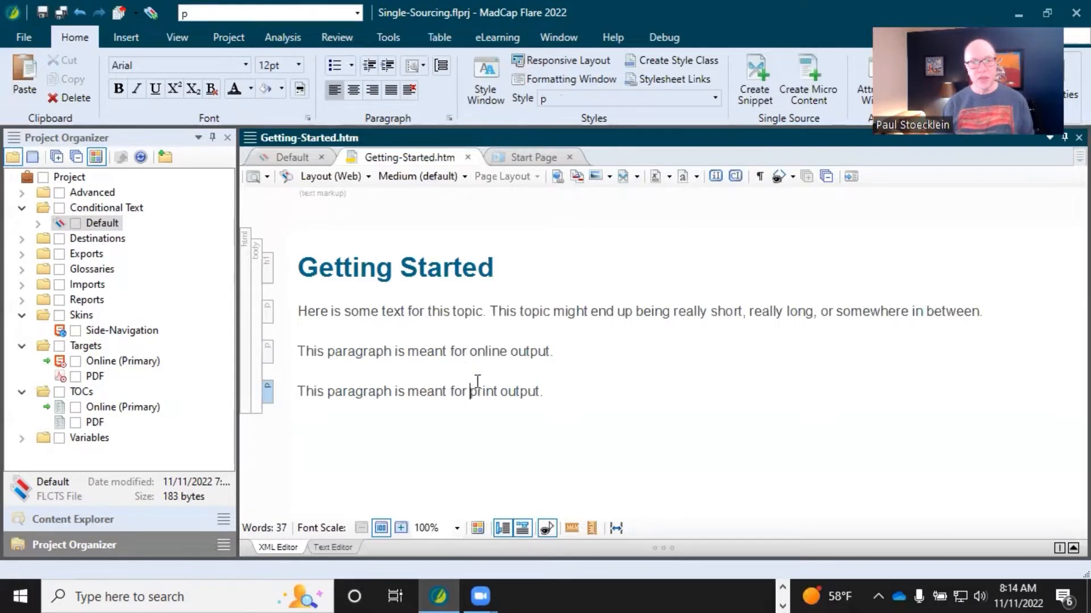
left_click(293, 157)
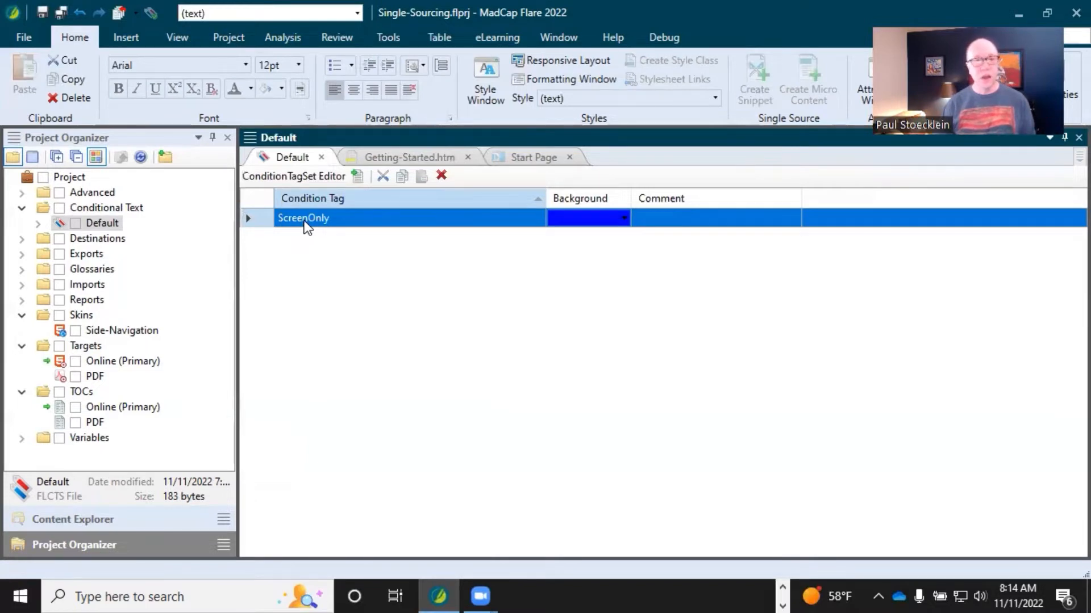
- Rename the ScreenOnly condition tag to OnlineOnly, keep its blue background, and save the tag set
left_click(305, 221)
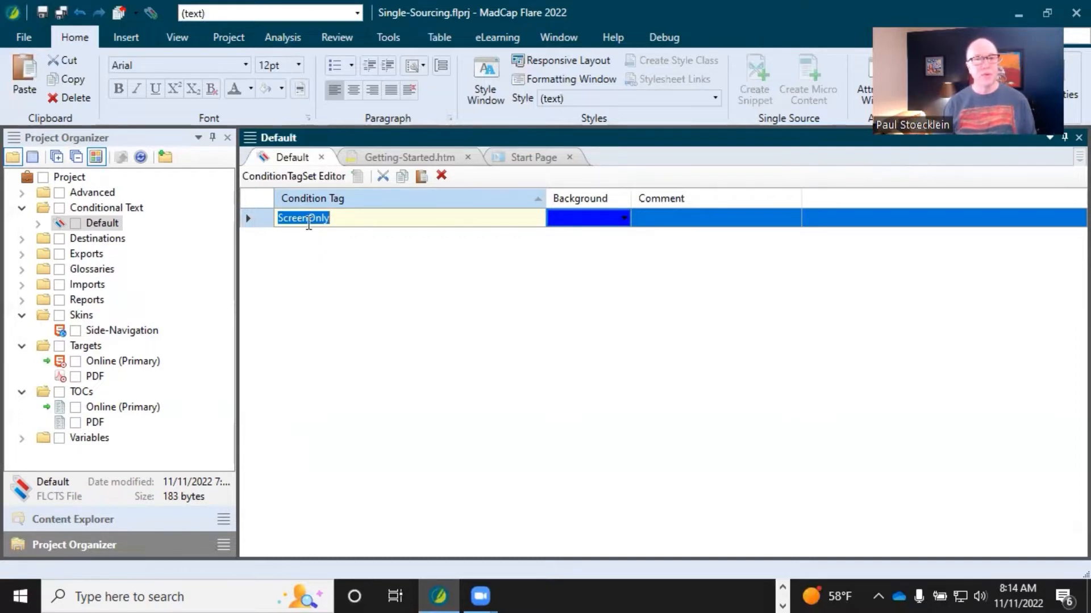
left_click_drag(308, 222, 262, 223)
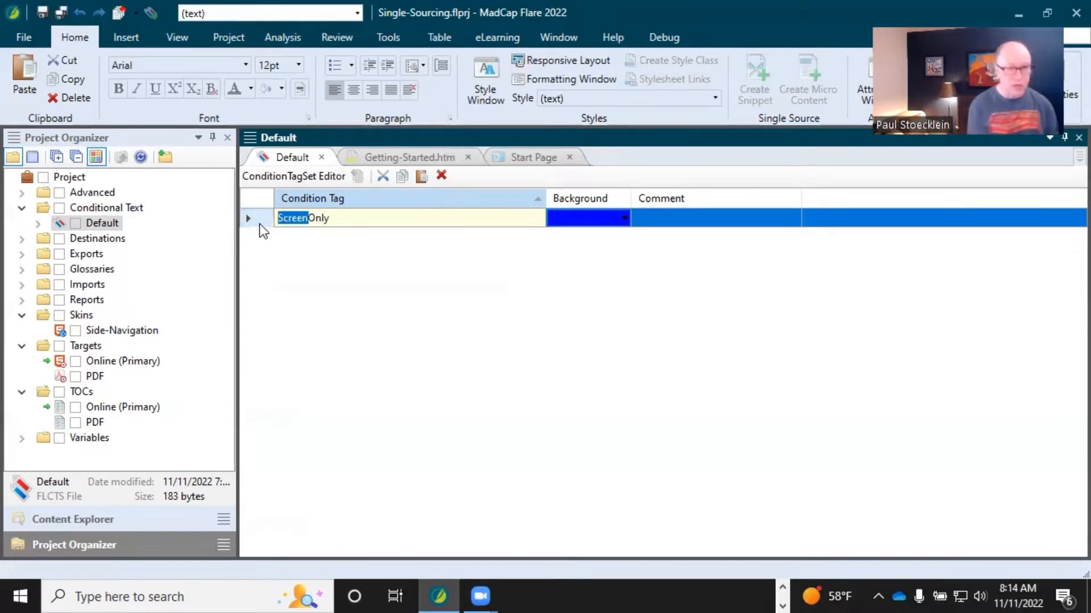
type("Online")
key("Return")
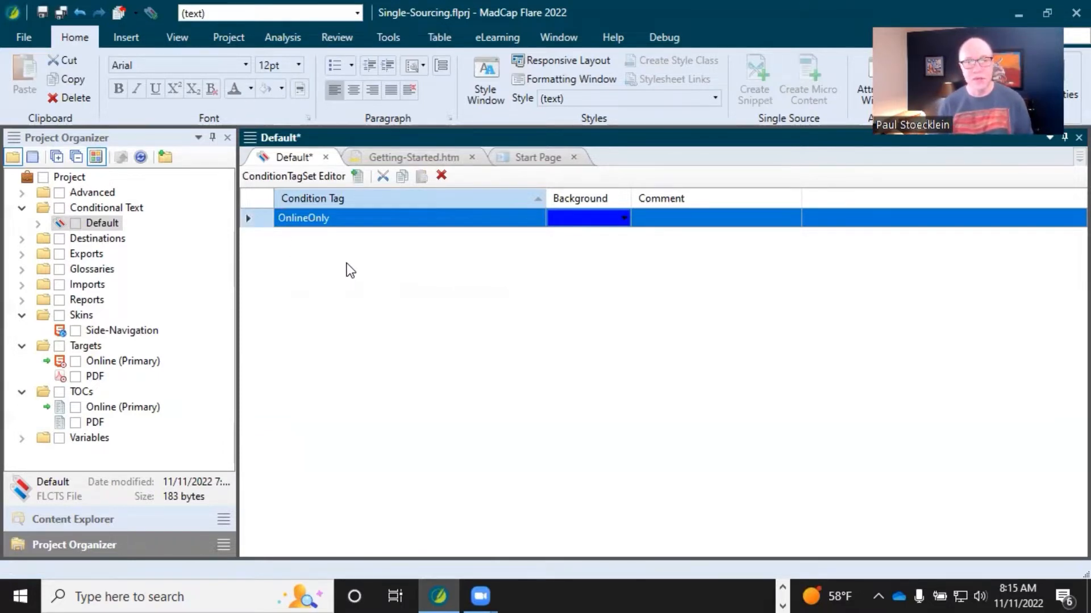
left_click(625, 219)
left_click(472, 267)
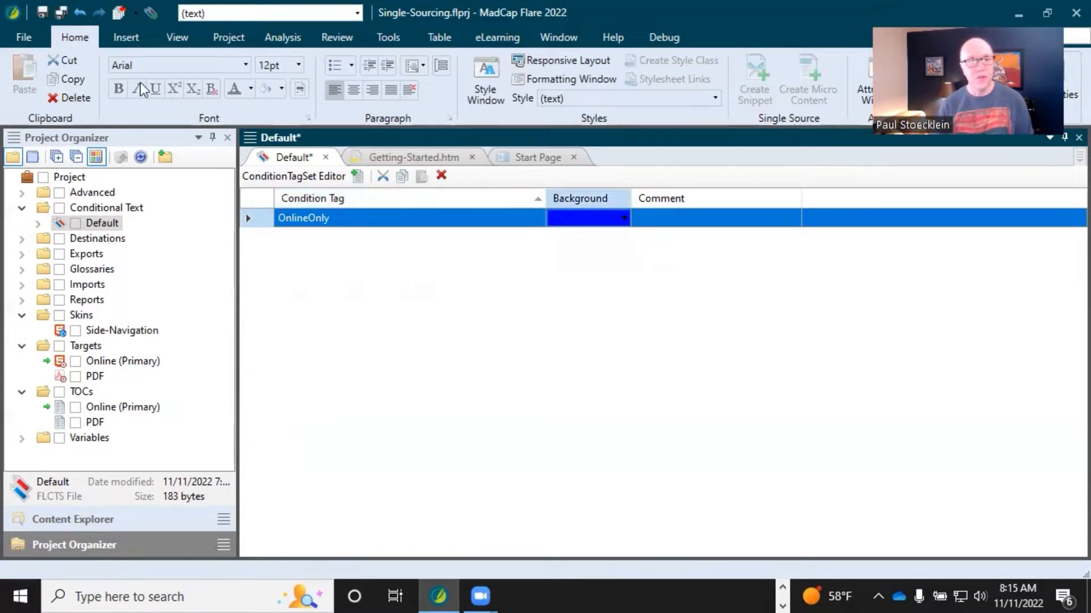
left_click(61, 13)
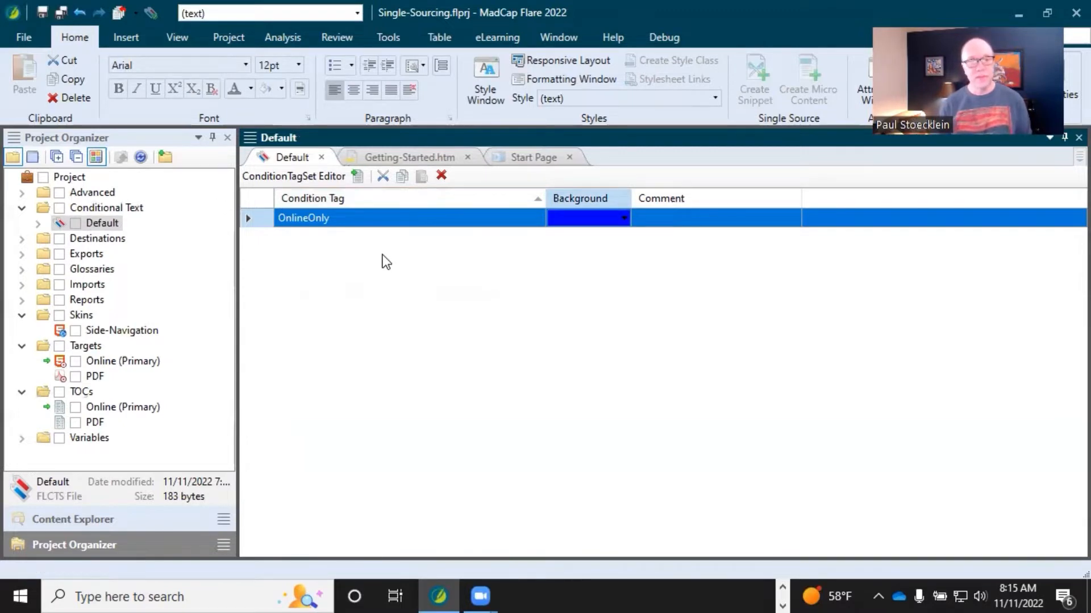
- Add a condition tag named PrintOnly with the default red background and save the tag set
left_click(357, 176)
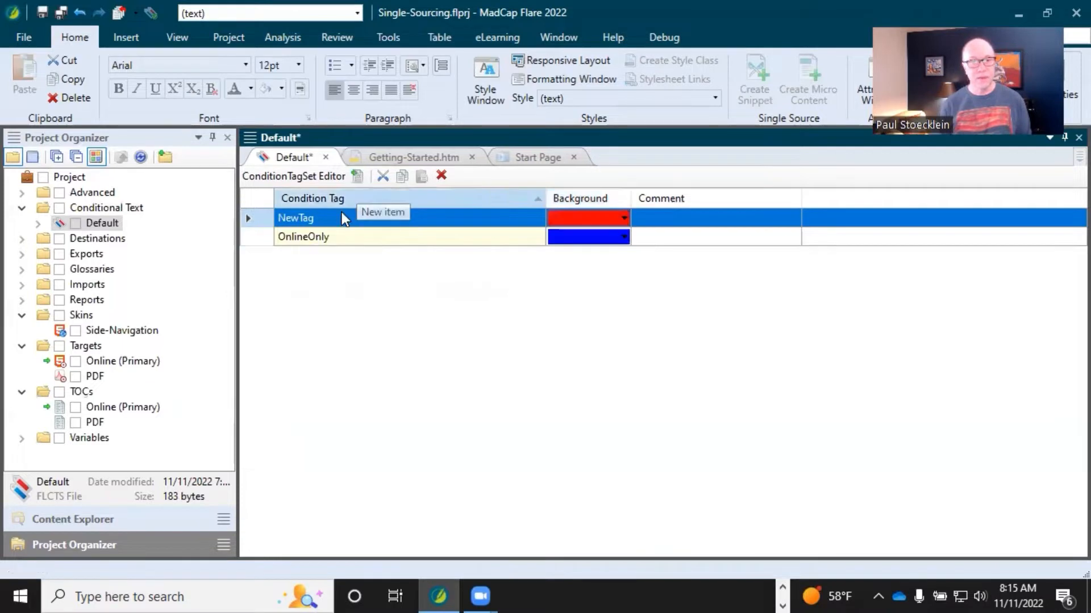
left_click(322, 220)
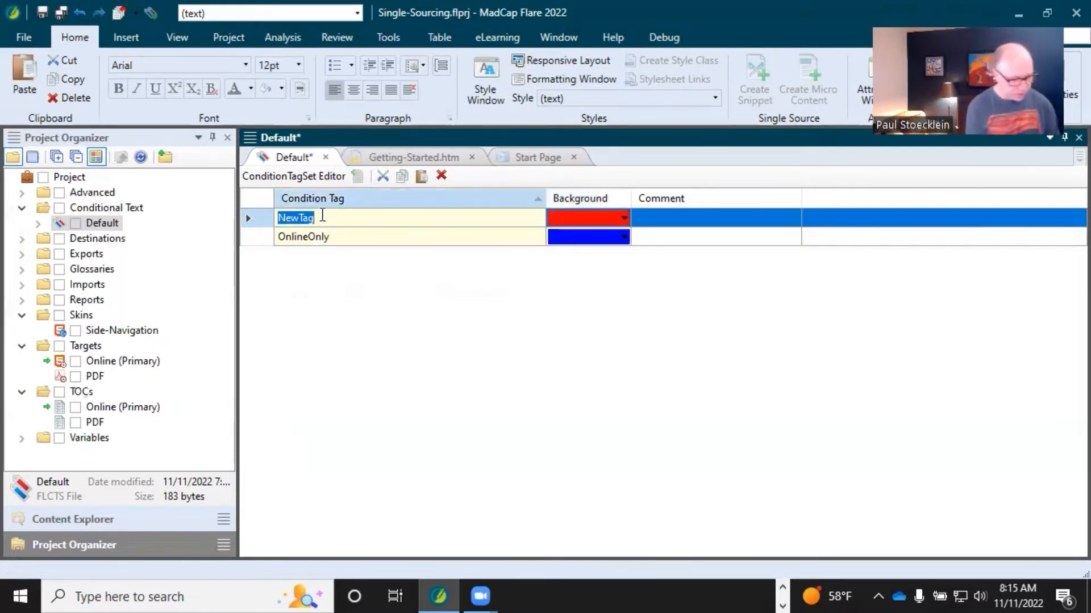
type("PrintOn")
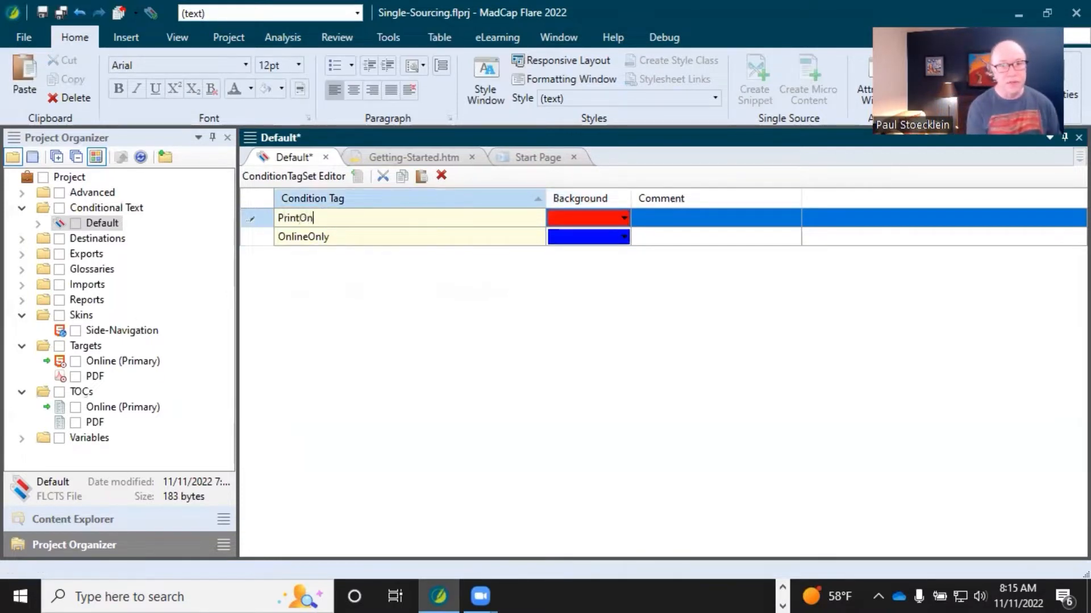
type("ly")
key("Return")
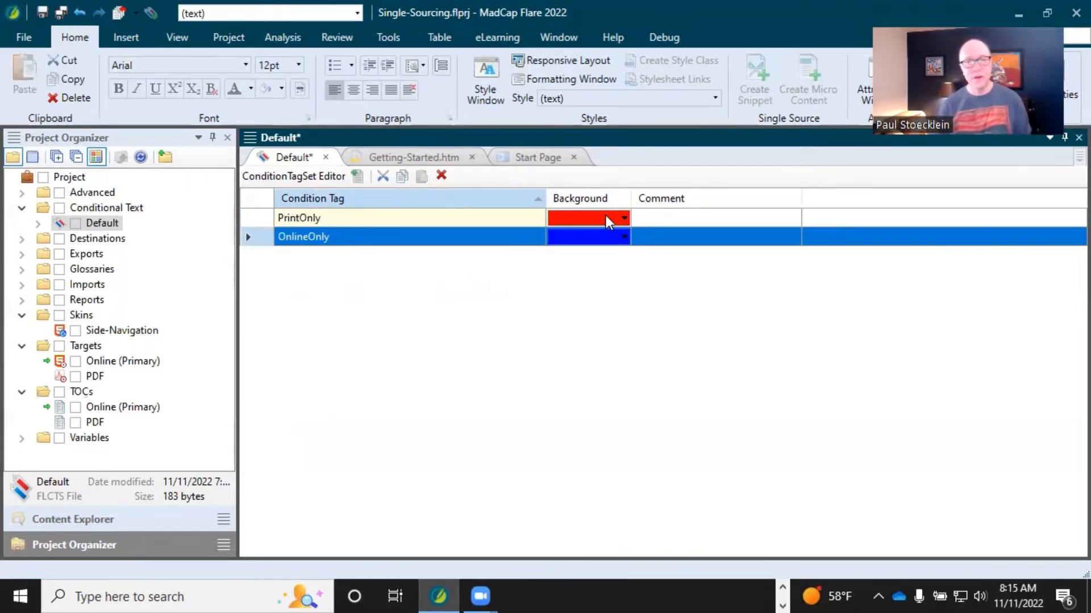
left_click(61, 13)
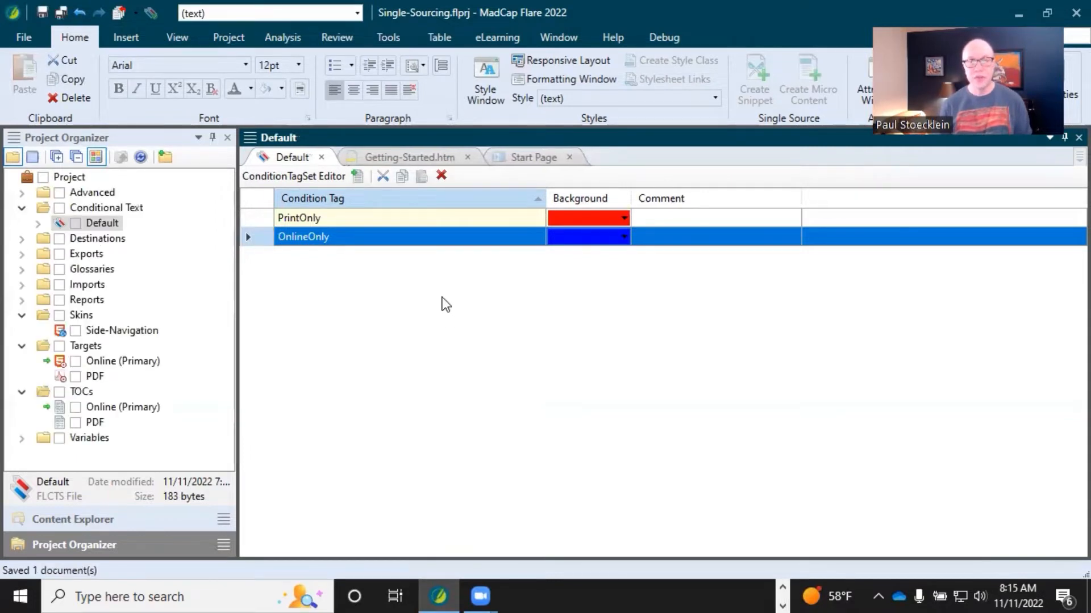
- Switch to the Getting-Started topic and examine how the online output paragraph can be selected and given conditions
left_click(406, 158)
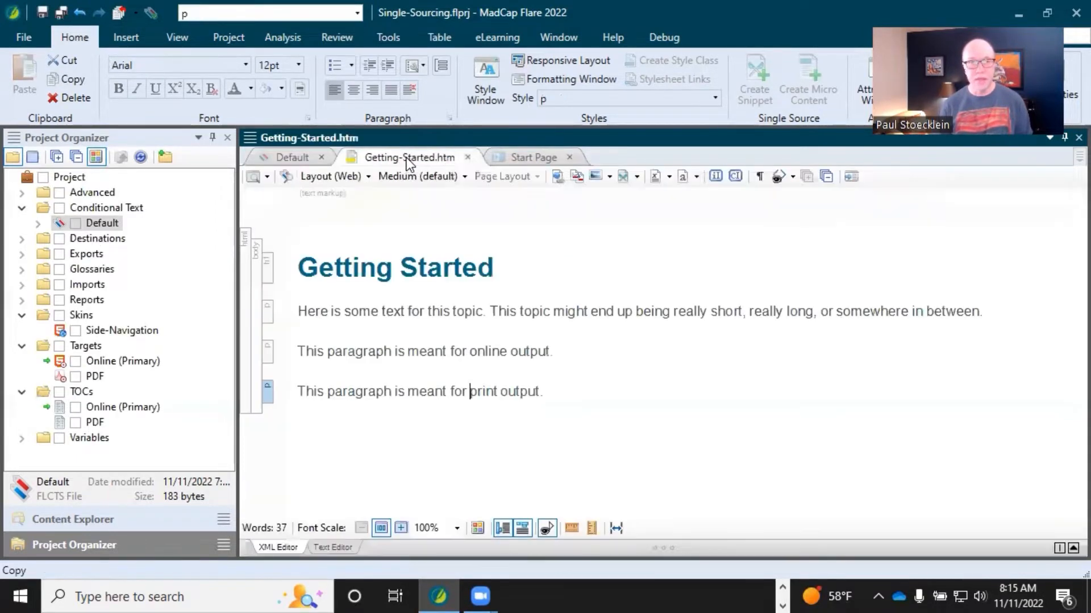
left_click(391, 348)
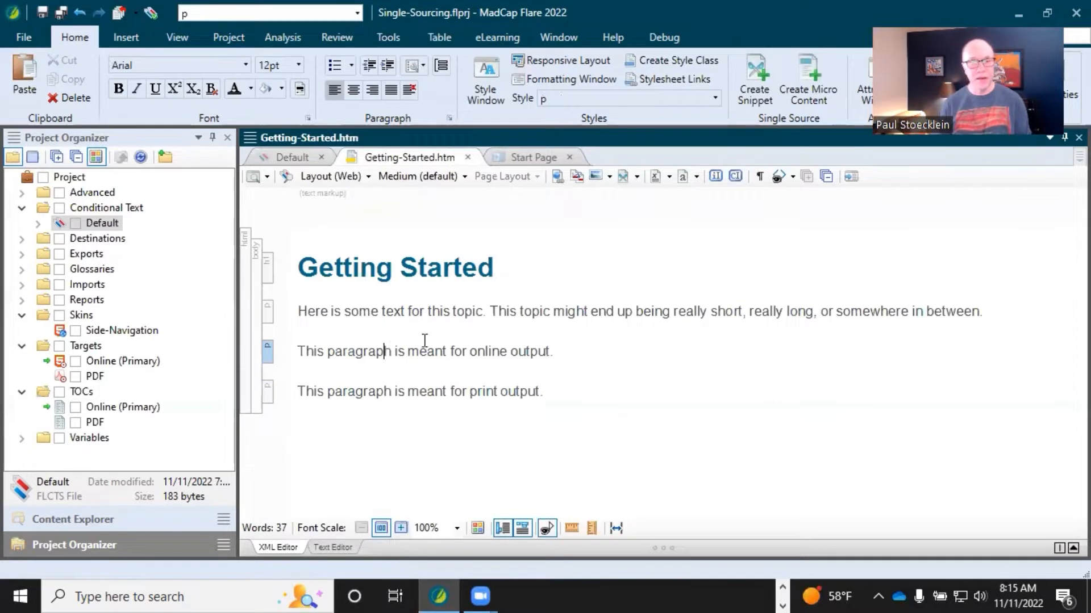
left_click(299, 352)
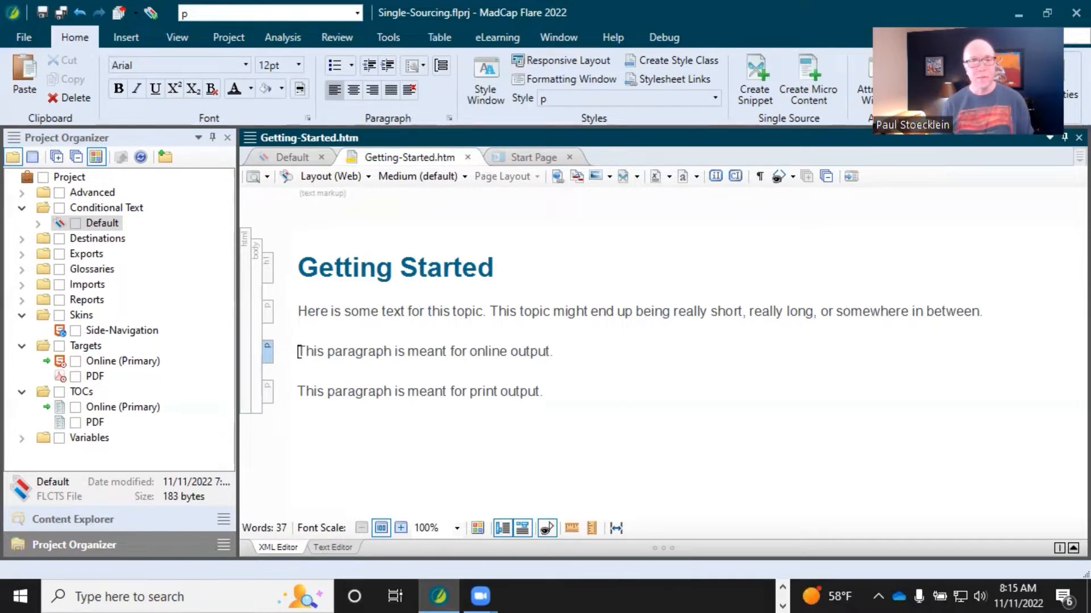
left_click_drag(298, 352, 582, 358)
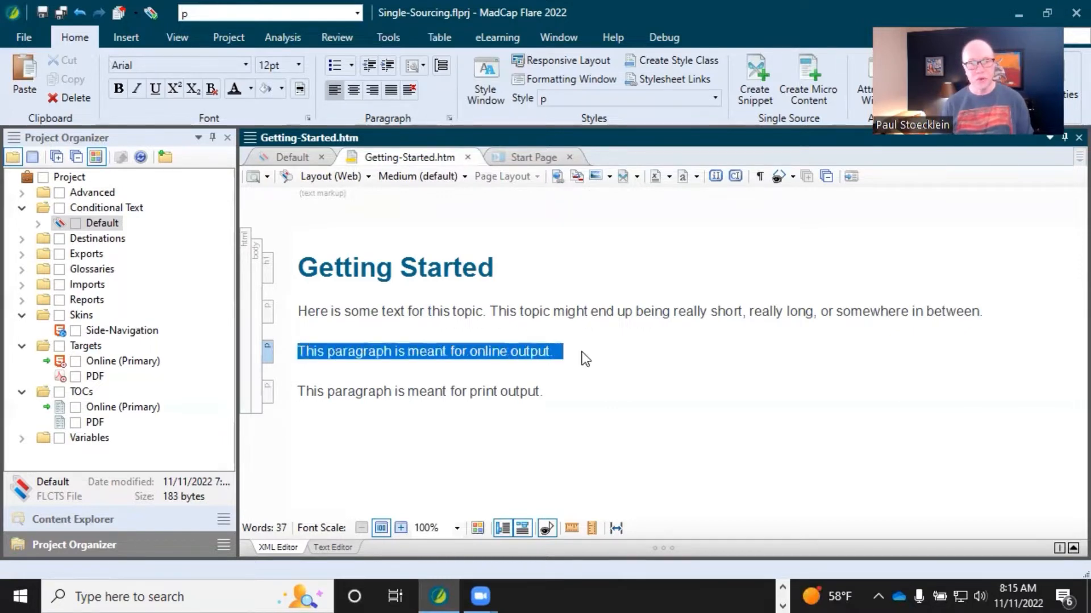
left_click(375, 392)
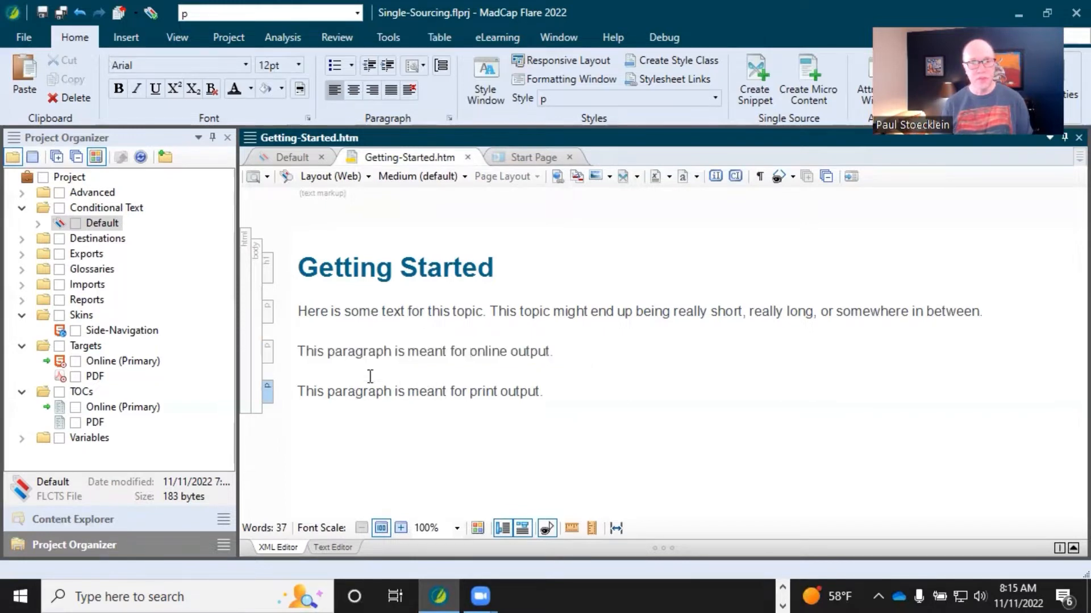
left_click_drag(298, 351, 609, 366)
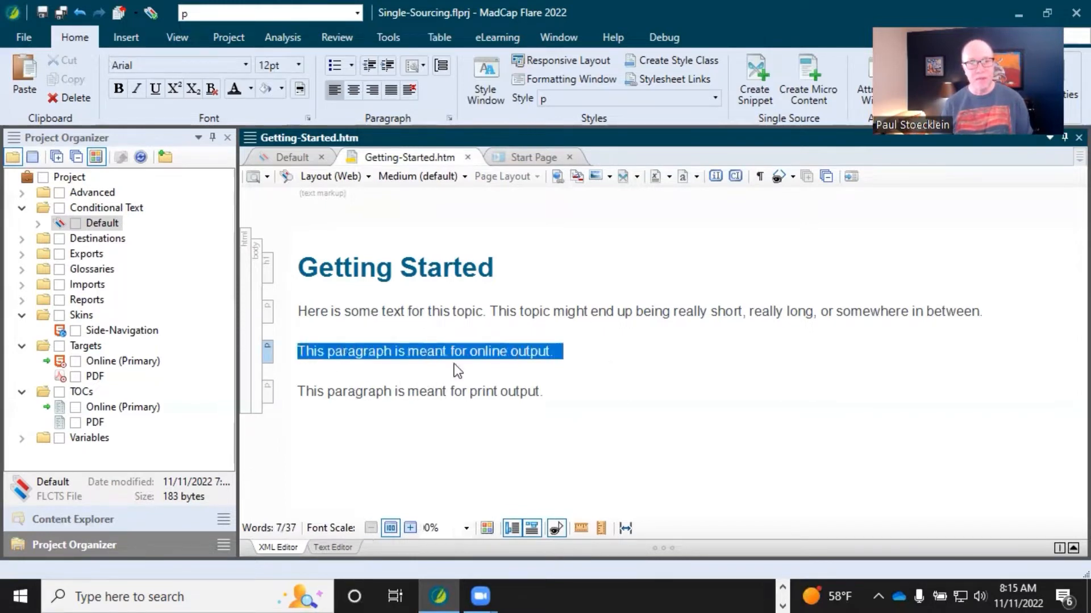
left_click(348, 352)
right_click(268, 353)
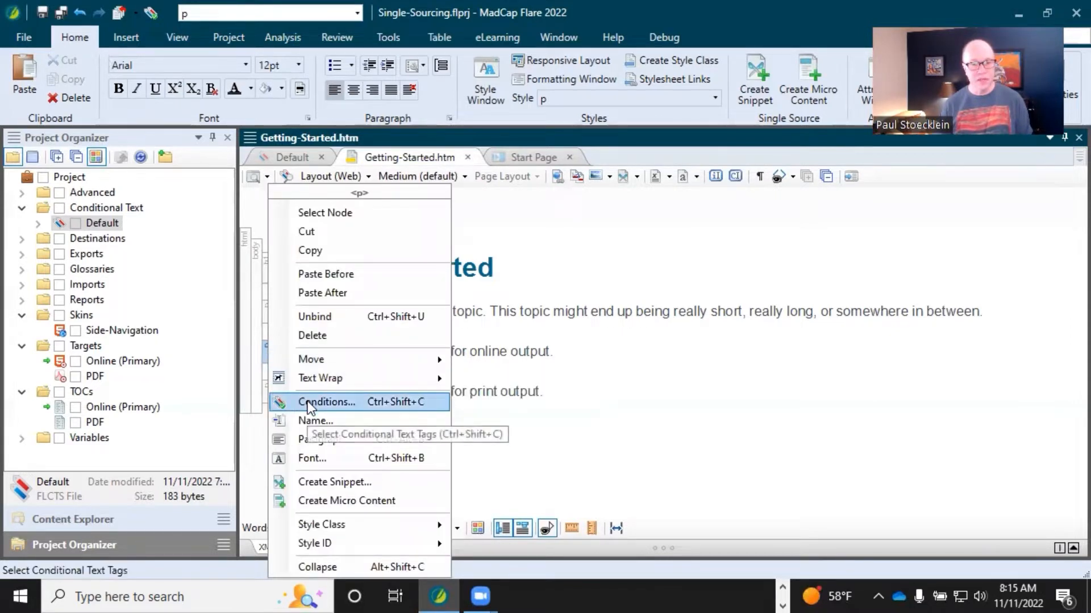
left_click(484, 347)
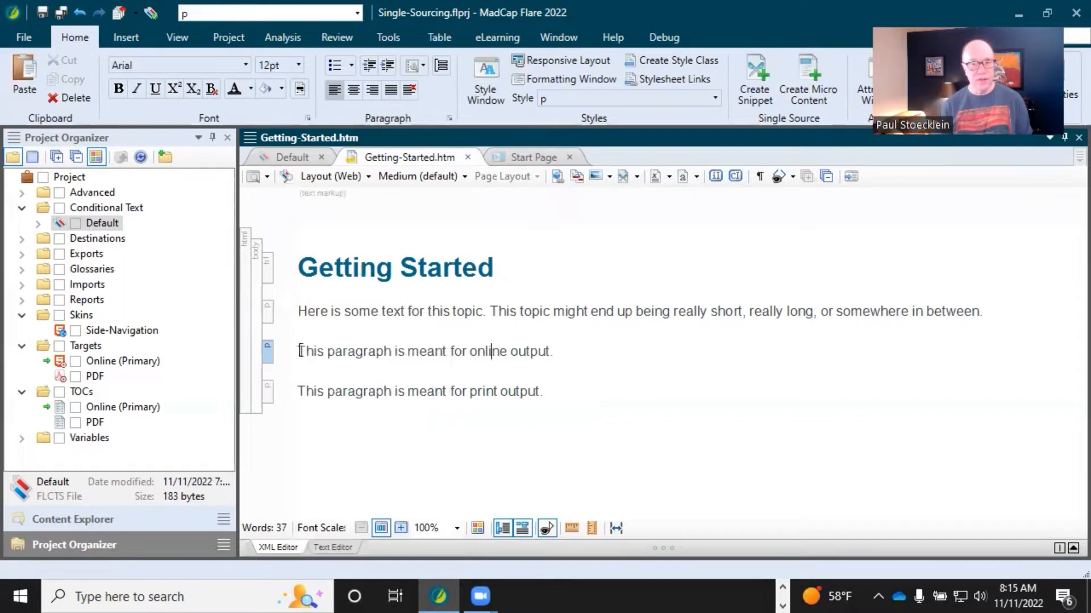
- Apply the OnlineOnly condition tag to the whole paragraph meant for online output
left_click_drag(299, 351, 591, 364)
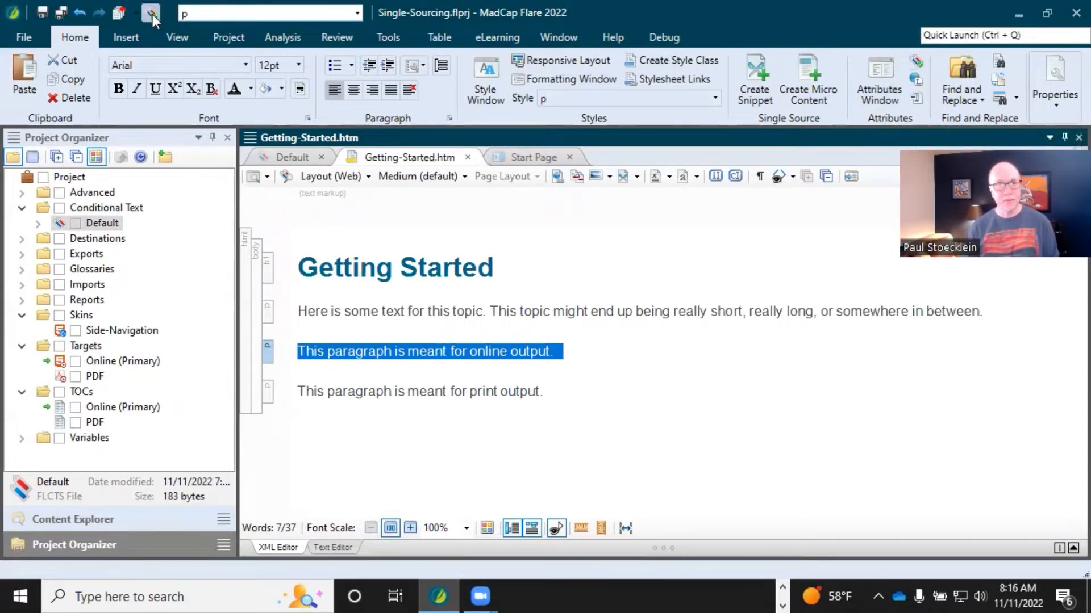
right_click(915, 61)
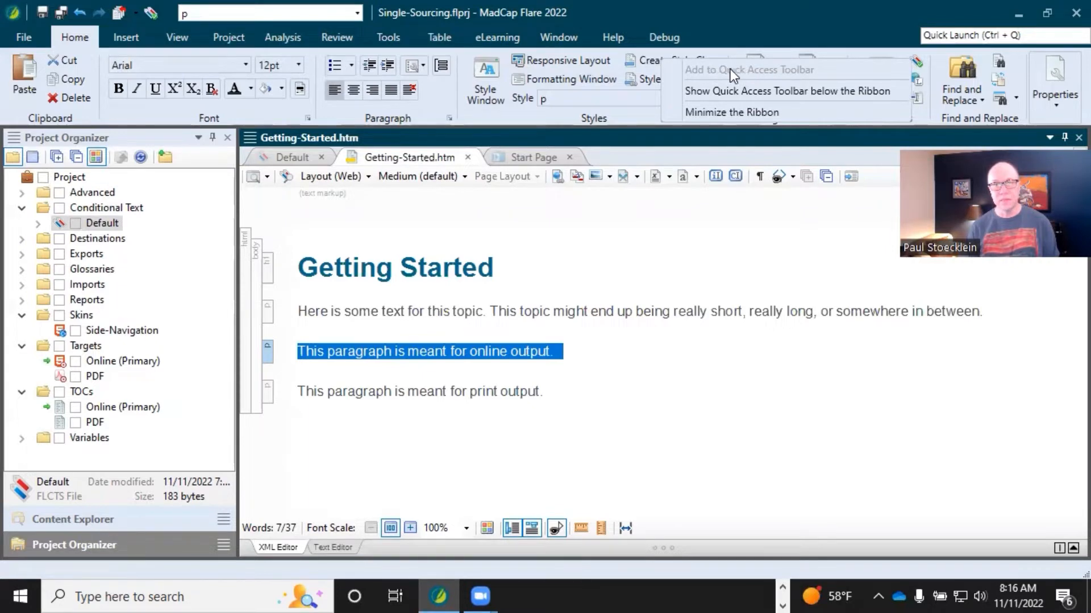
left_click(595, 288)
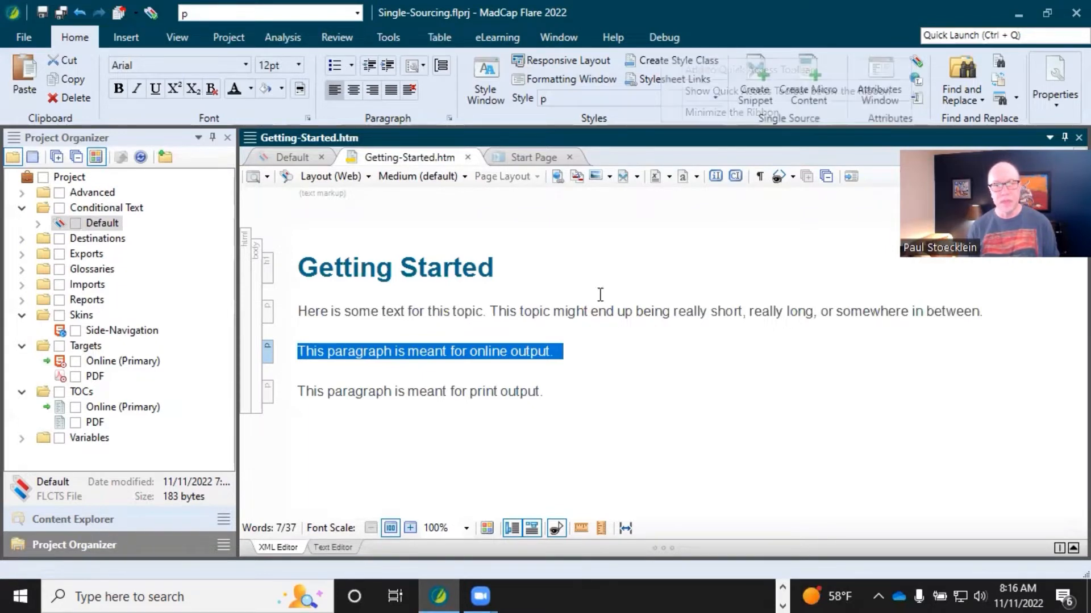
left_click(916, 59)
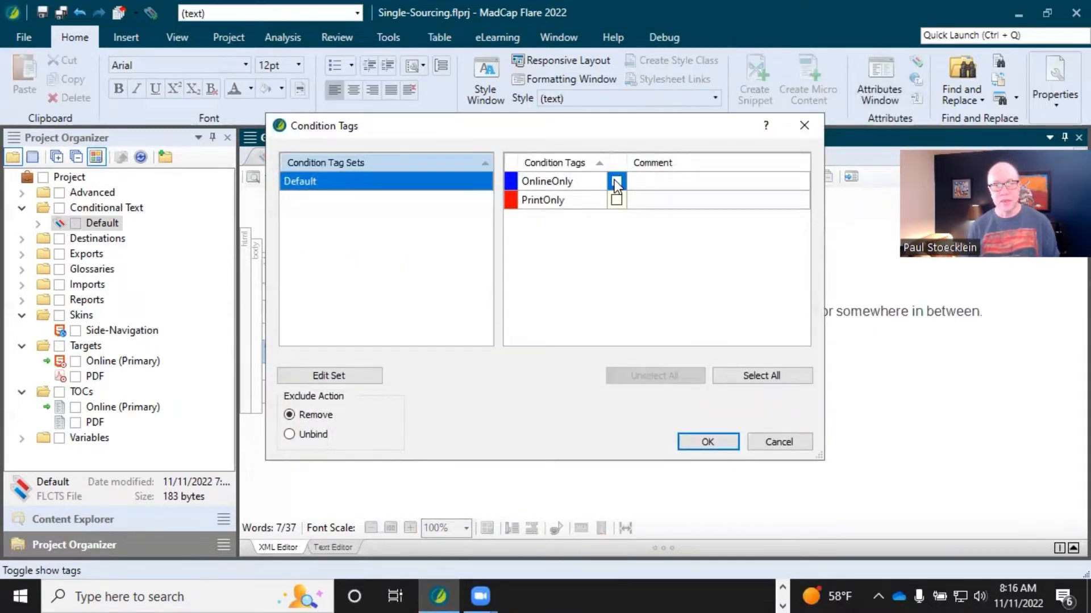
left_click(615, 181)
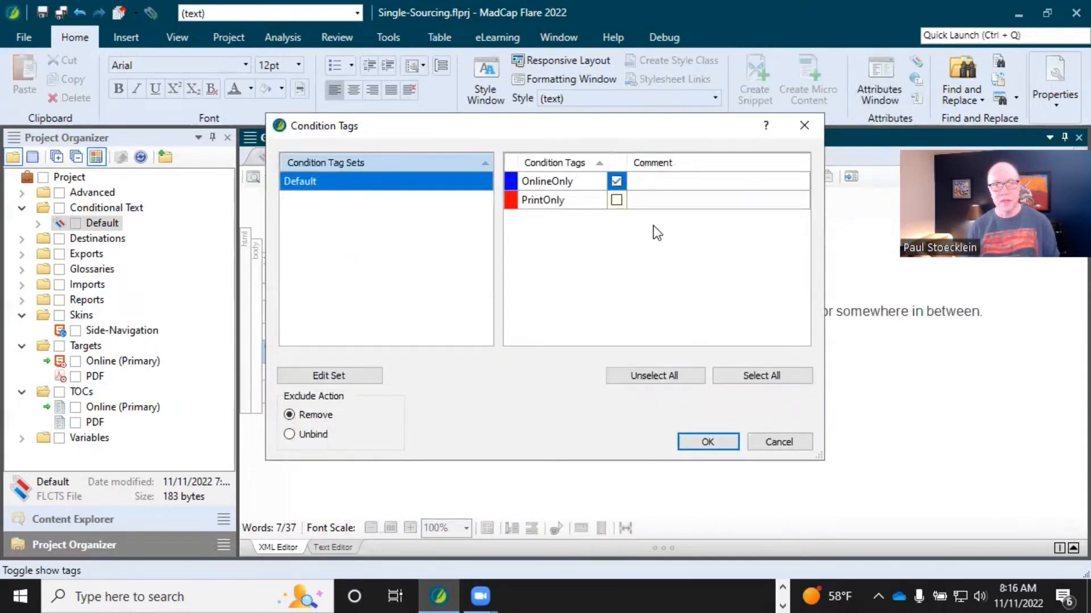
left_click(725, 440)
left_click(599, 349)
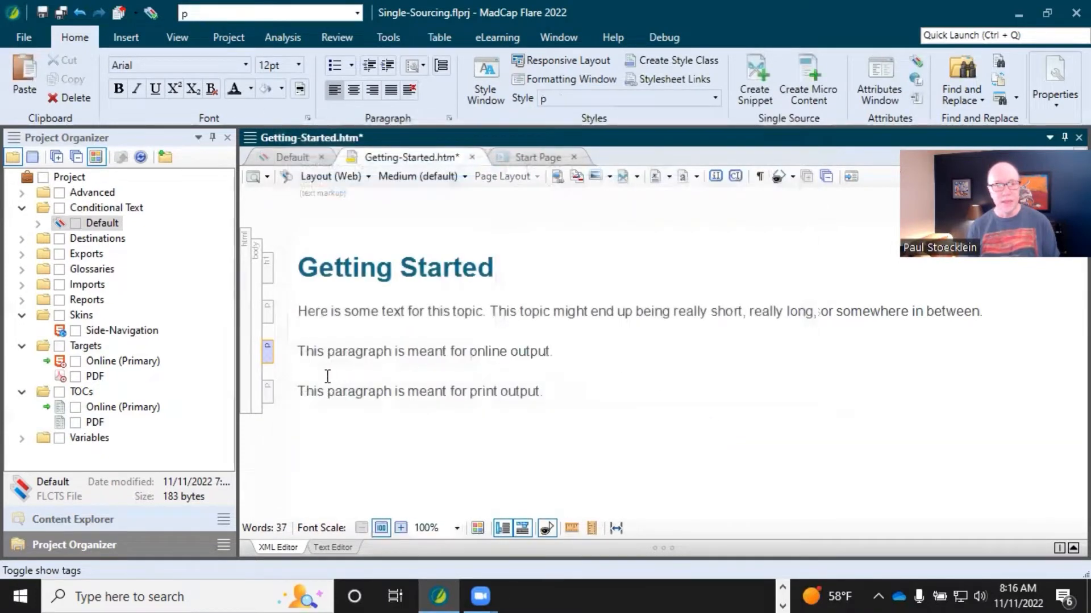
- Apply the PrintOnly condition tag to the paragraph meant for print output and save the topic
right_click(267, 403)
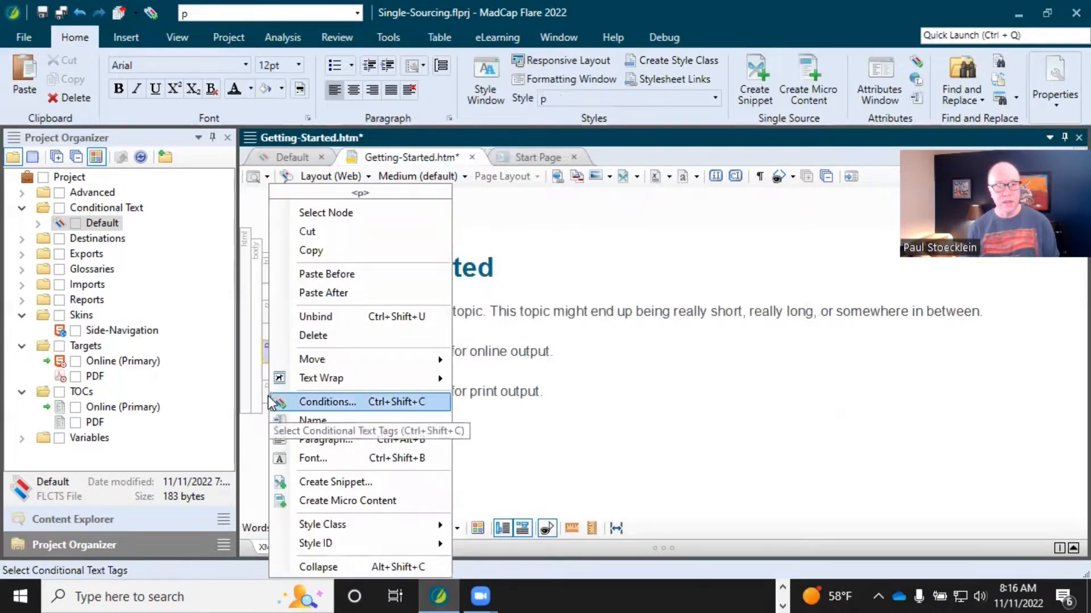
left_click(288, 400)
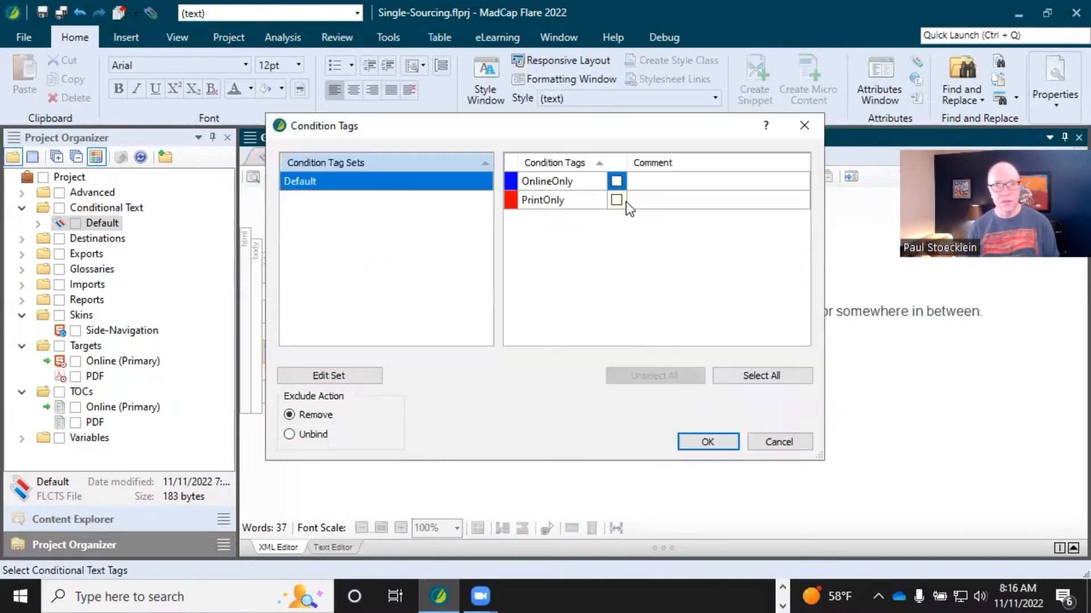
left_click(616, 200)
left_click(701, 441)
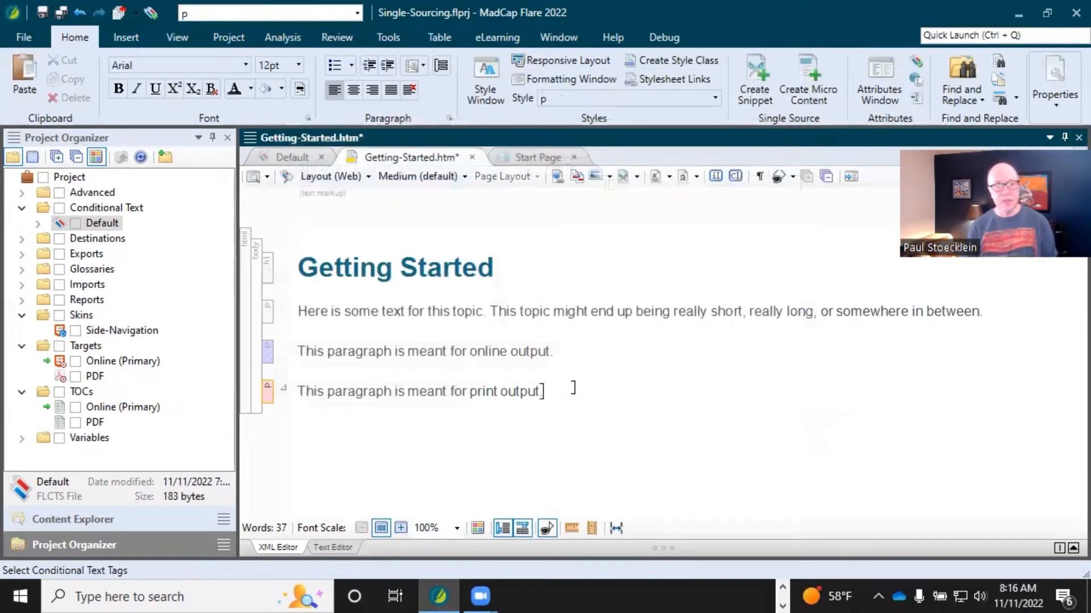
left_click(61, 12)
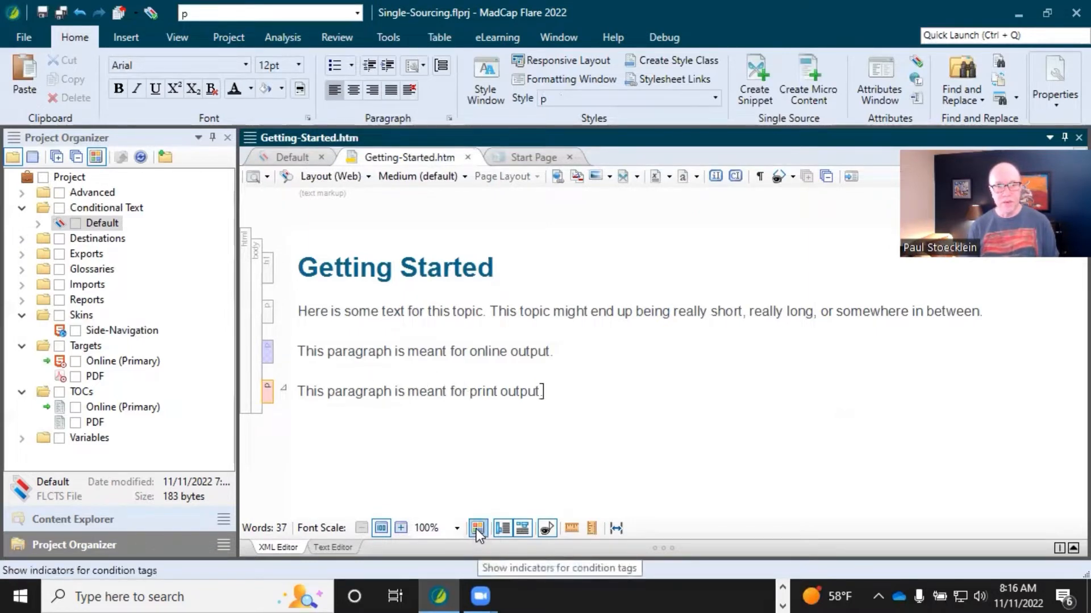
- Check which conditions the online and print paragraphs carry while tag shading is hidden, and show the condition tag indicators again
left_click(420, 391)
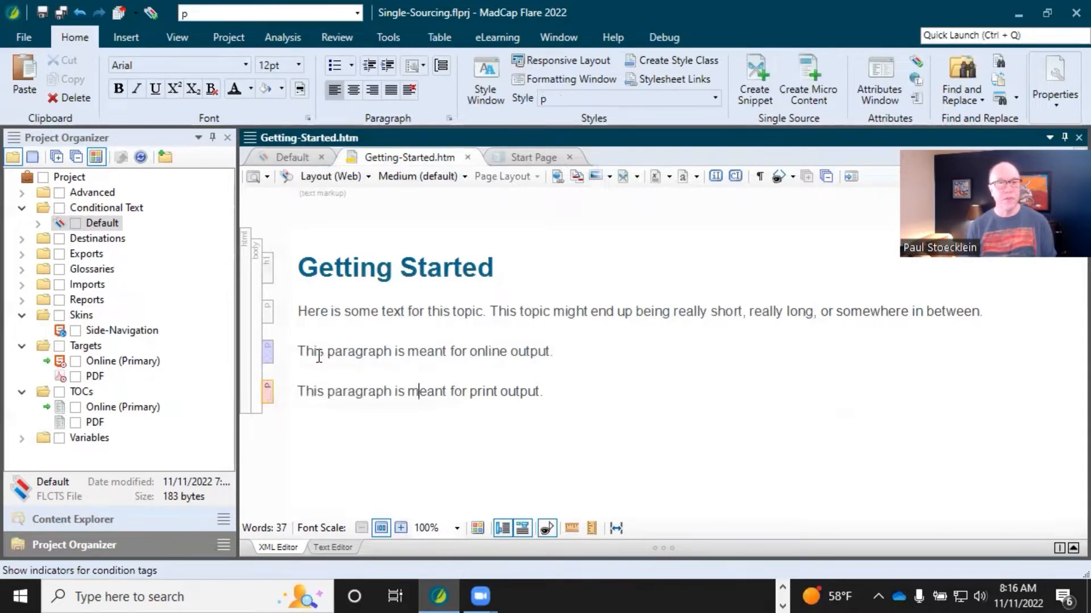
mouse_move(267, 356)
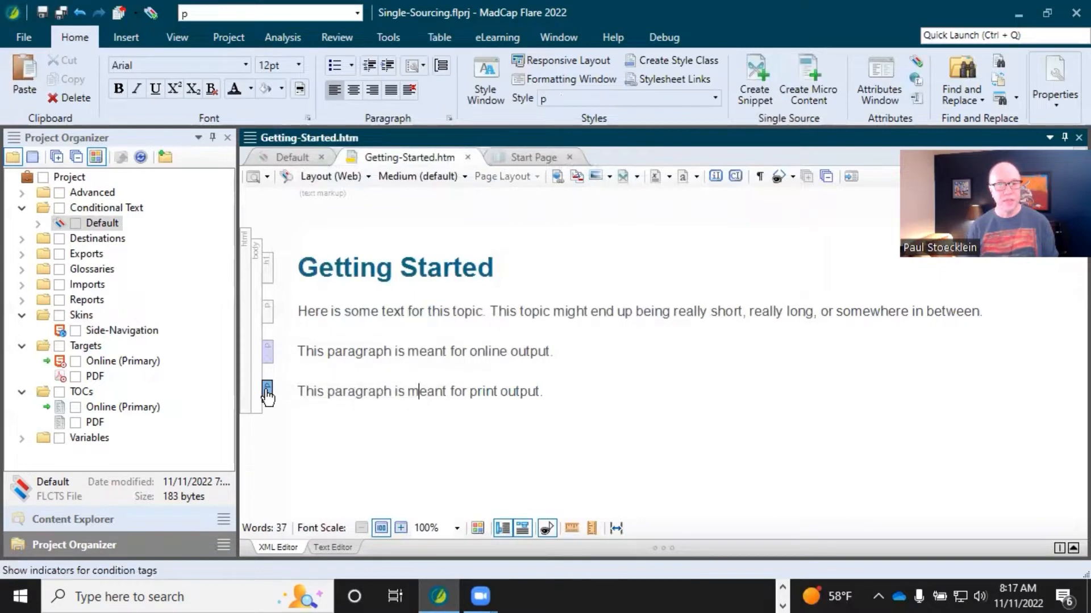
mouse_move(267, 392)
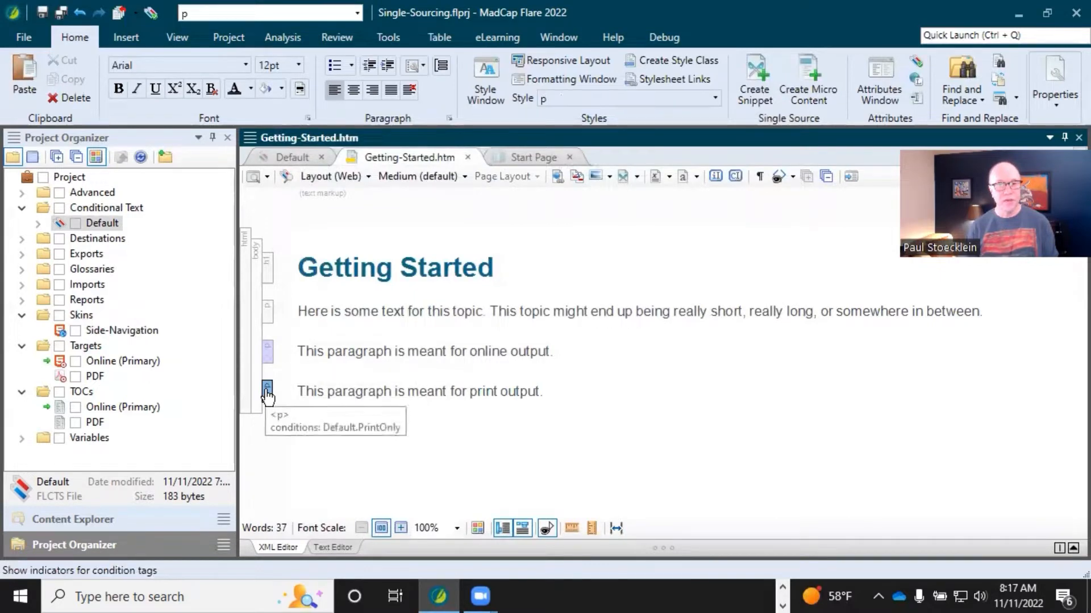
left_click(477, 529)
left_click(457, 314)
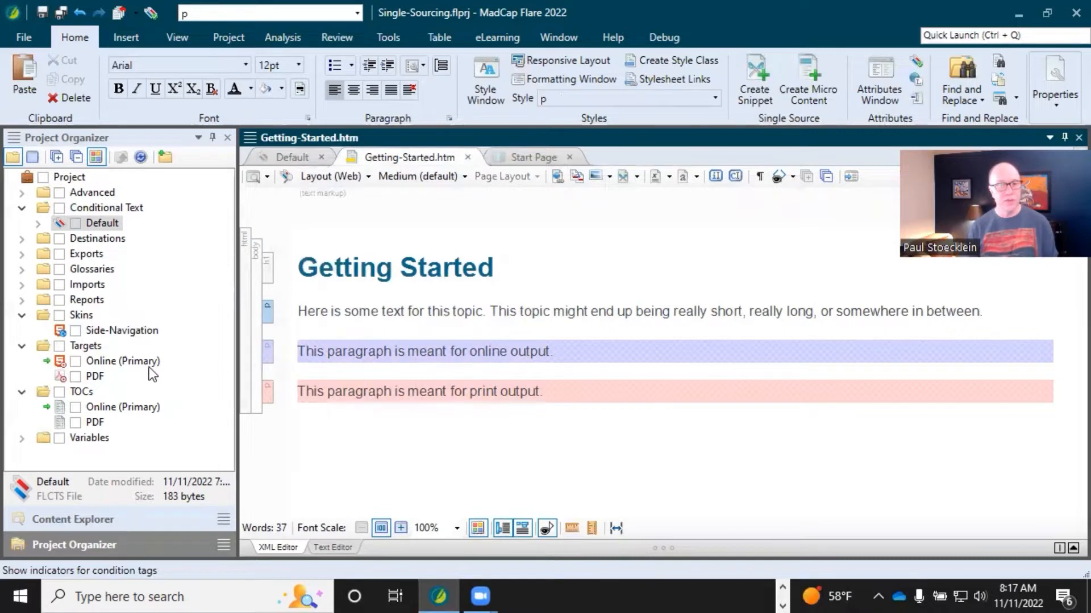
- In the Online target's conditional text settings, set OnlineOnly to Include and PrintOnly to Exclude, and save the target
left_click(126, 364)
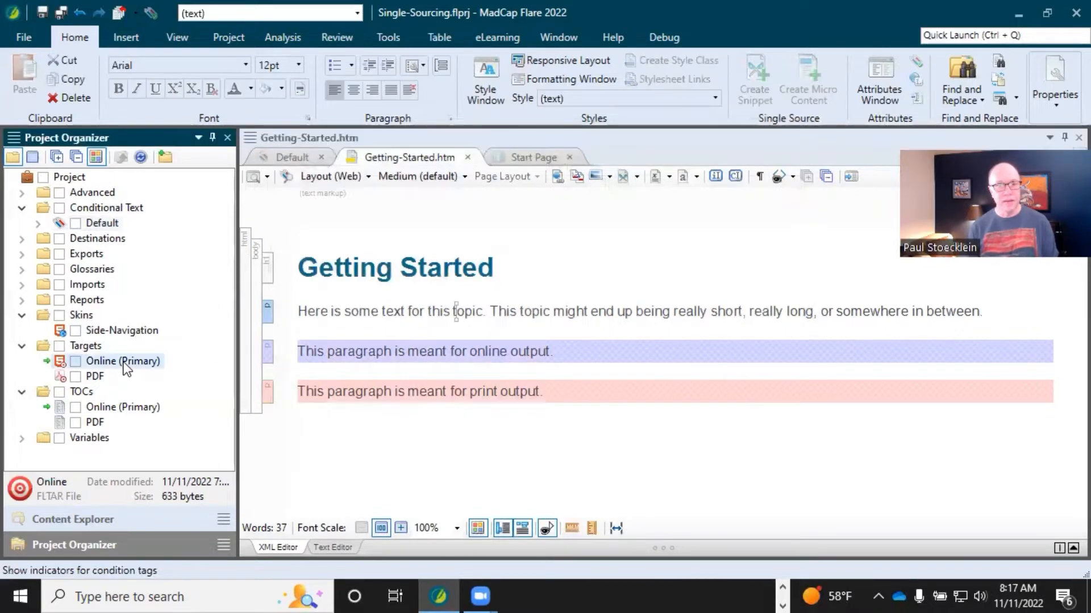
double_click(125, 365)
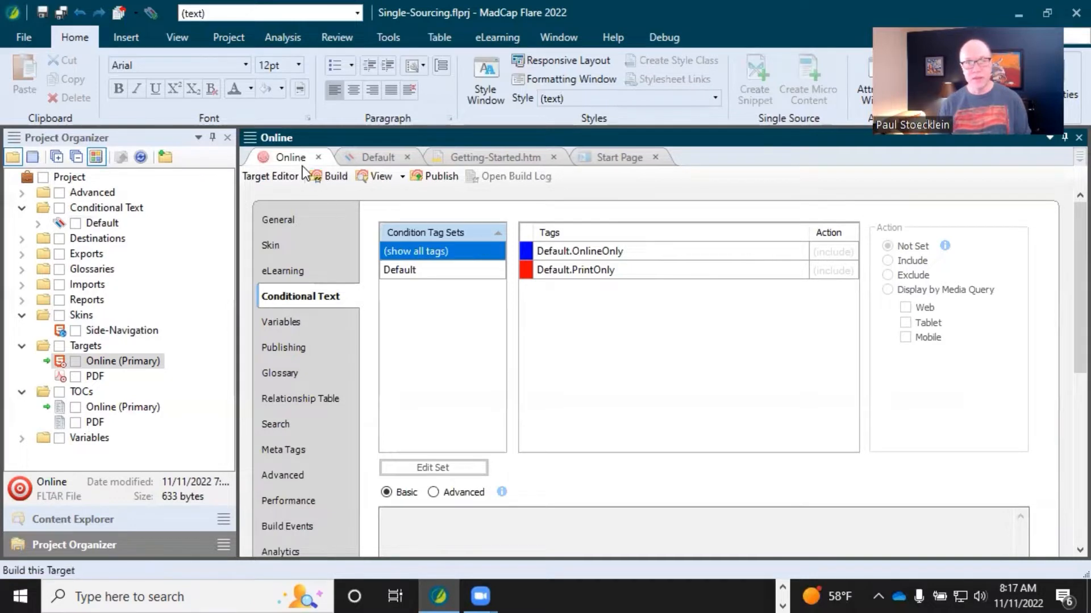
left_click(701, 256)
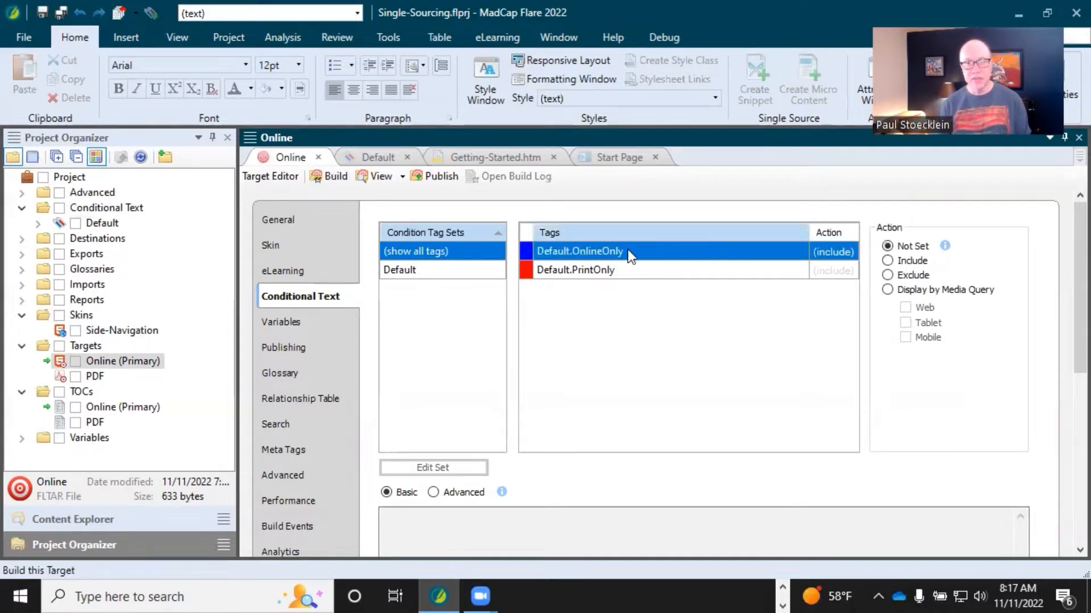
left_click(888, 260)
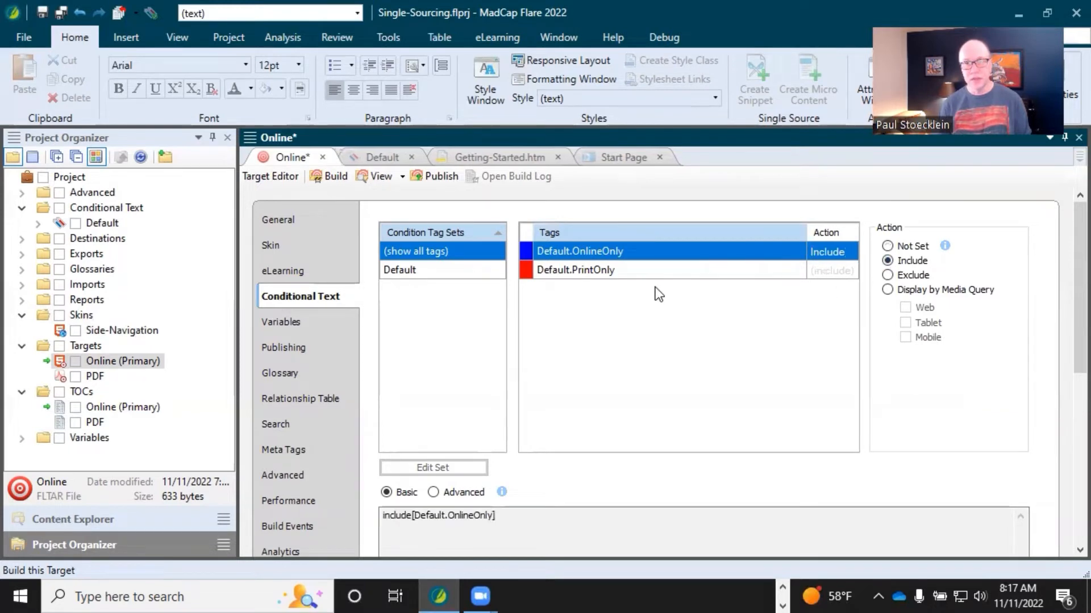
left_click(637, 271)
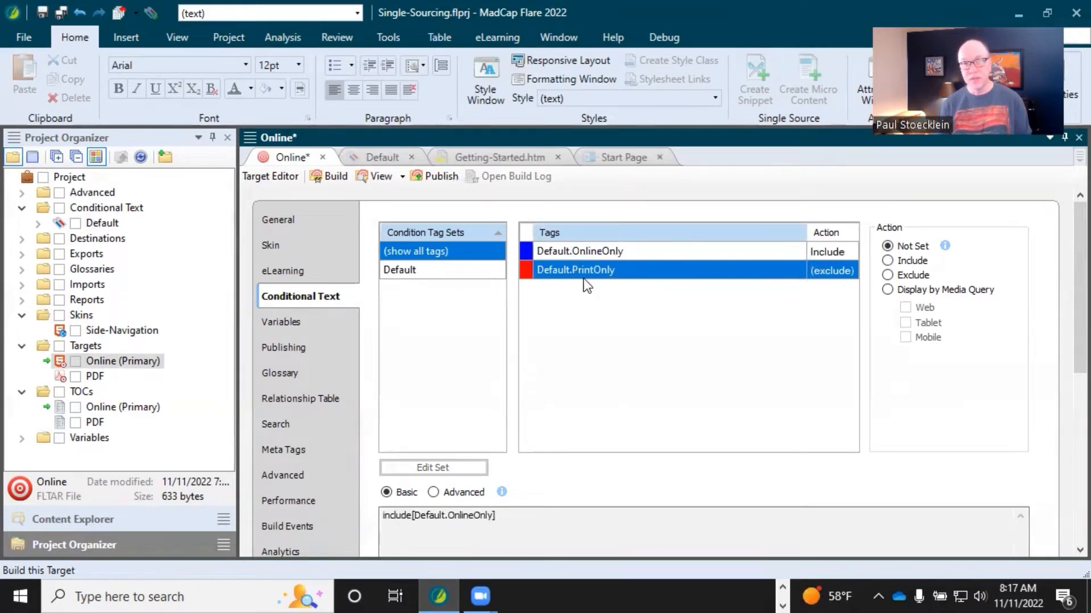
left_click(887, 275)
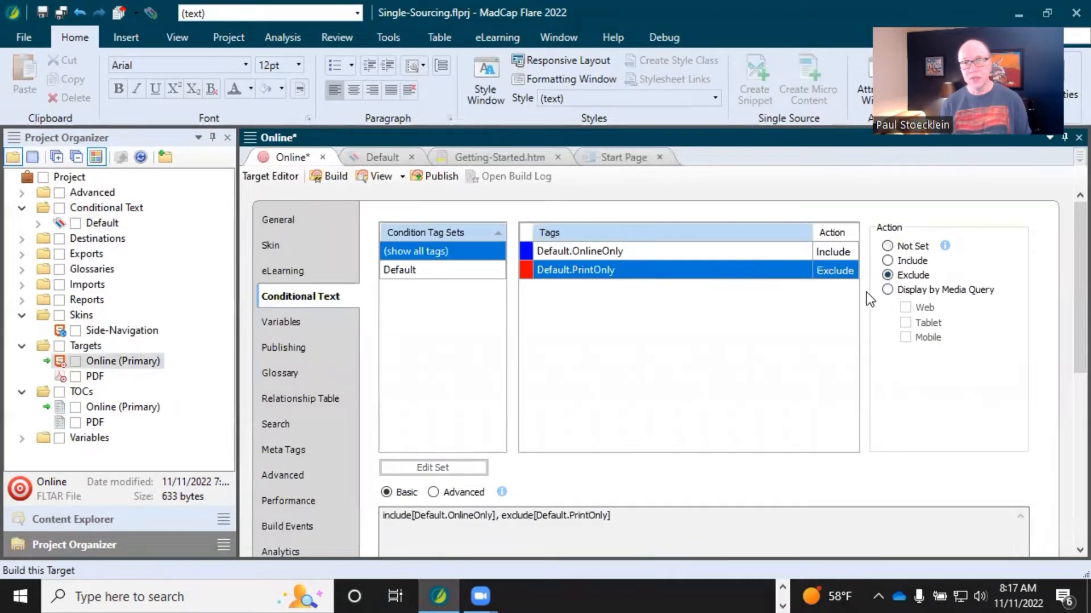
left_click(66, 8)
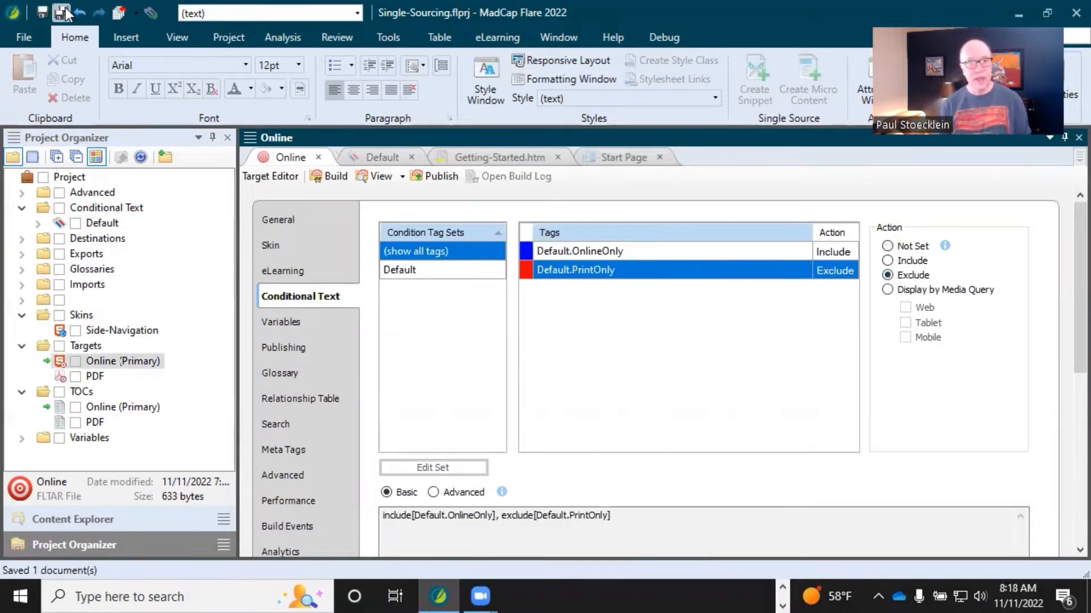
- Build the Online target and shrink the Builds pane to give the target editor more room
left_click(332, 176)
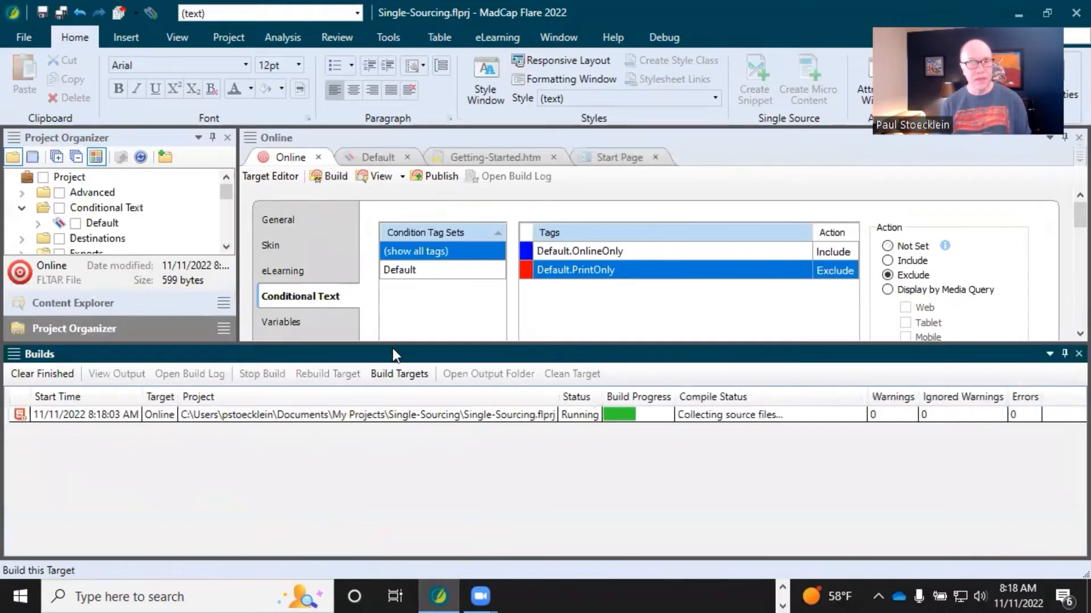
left_click_drag(394, 343, 394, 427)
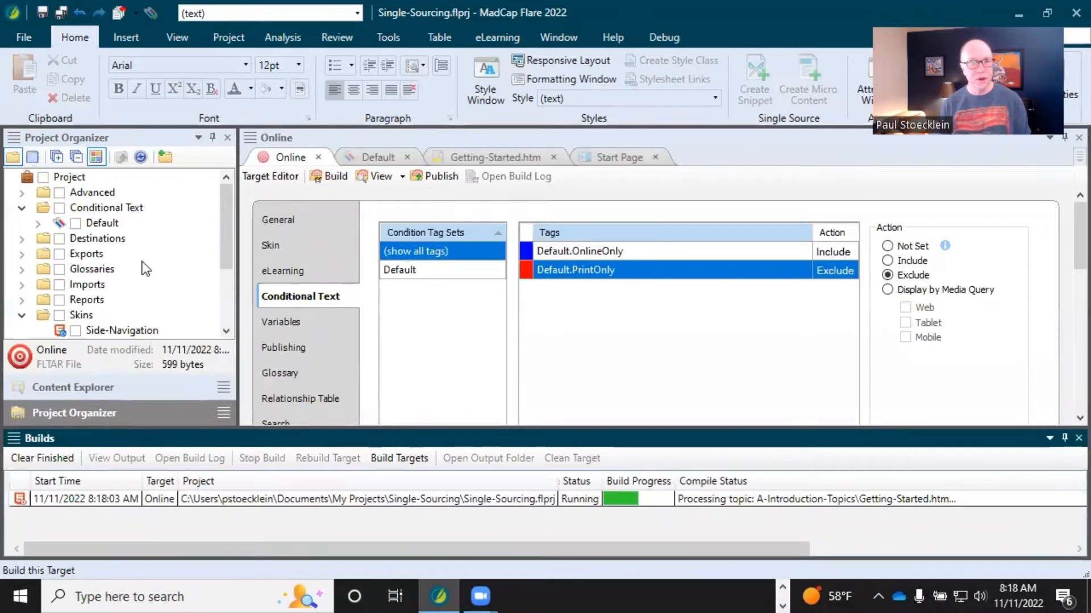
- Open the PDF target, review its actions for the OnlineOnly and PrintOnly tags, and build the target
scroll(130, 273, "down", 3)
double_click(94, 270)
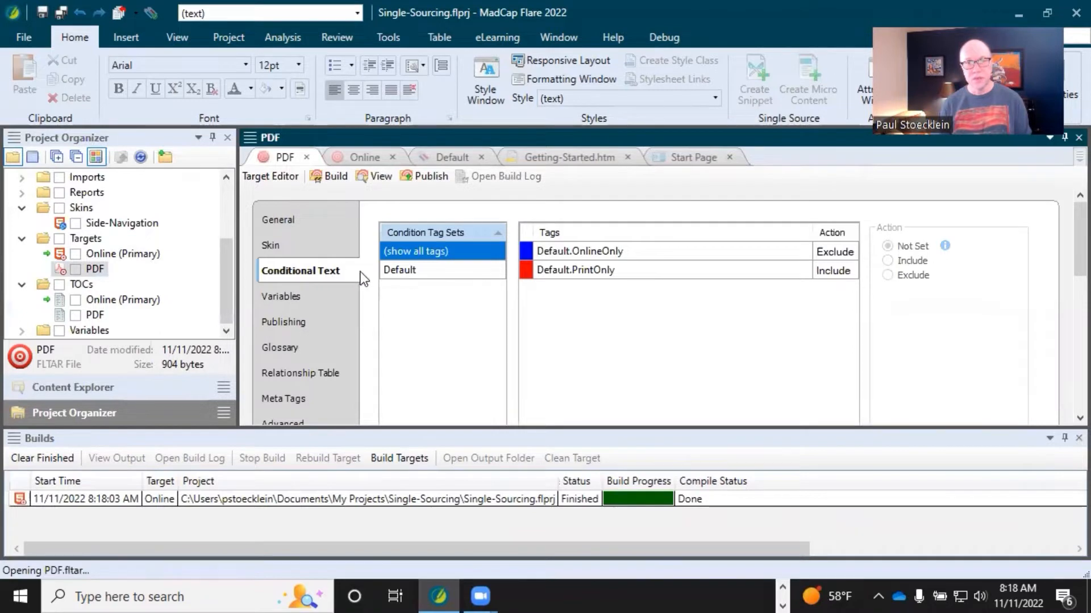
left_click(604, 255)
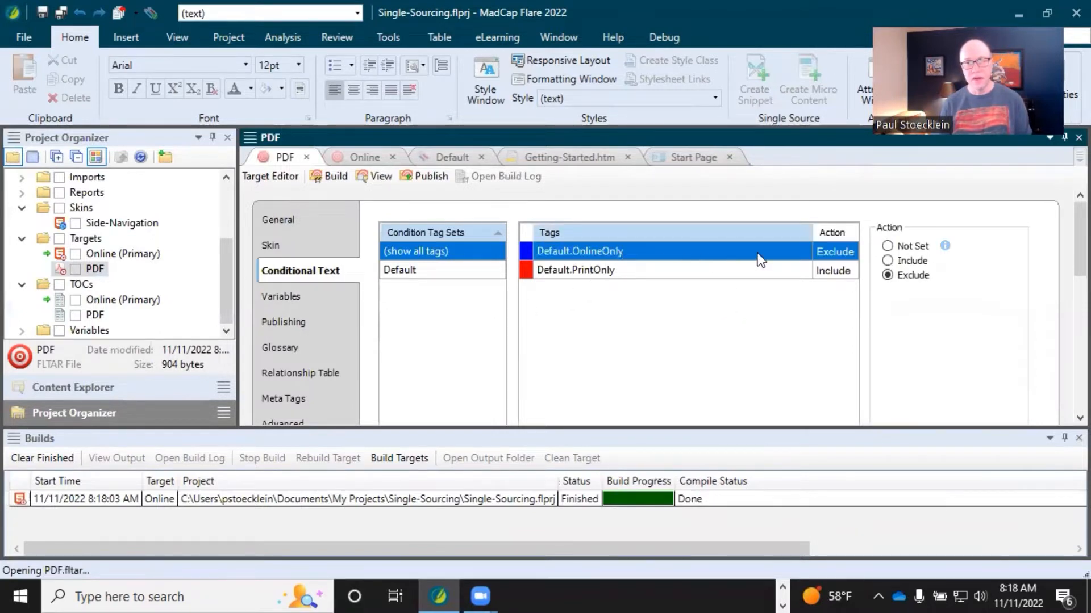
left_click(842, 275)
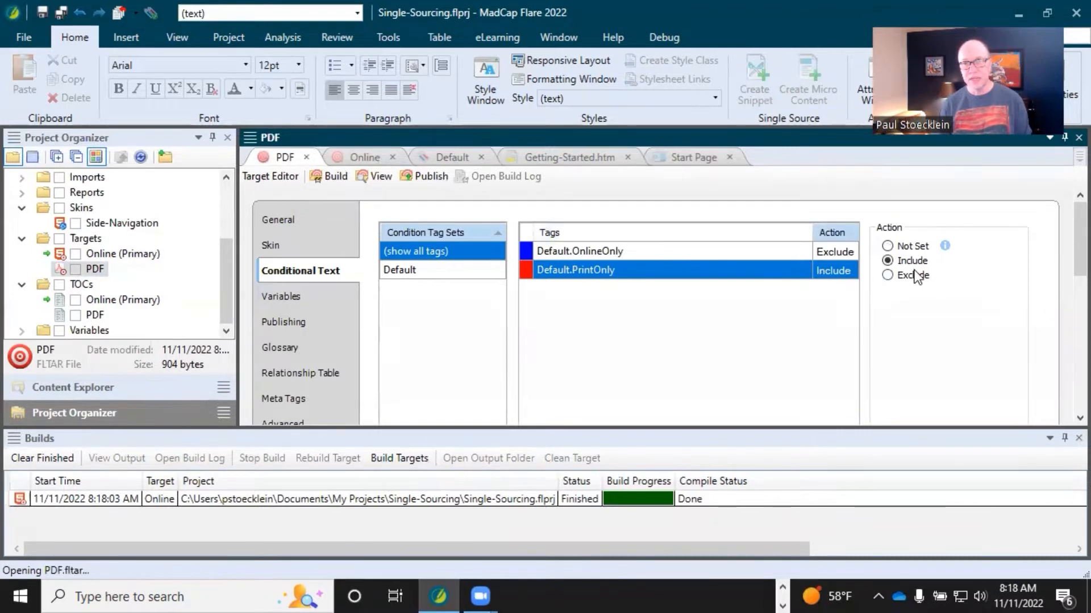
left_click(329, 179)
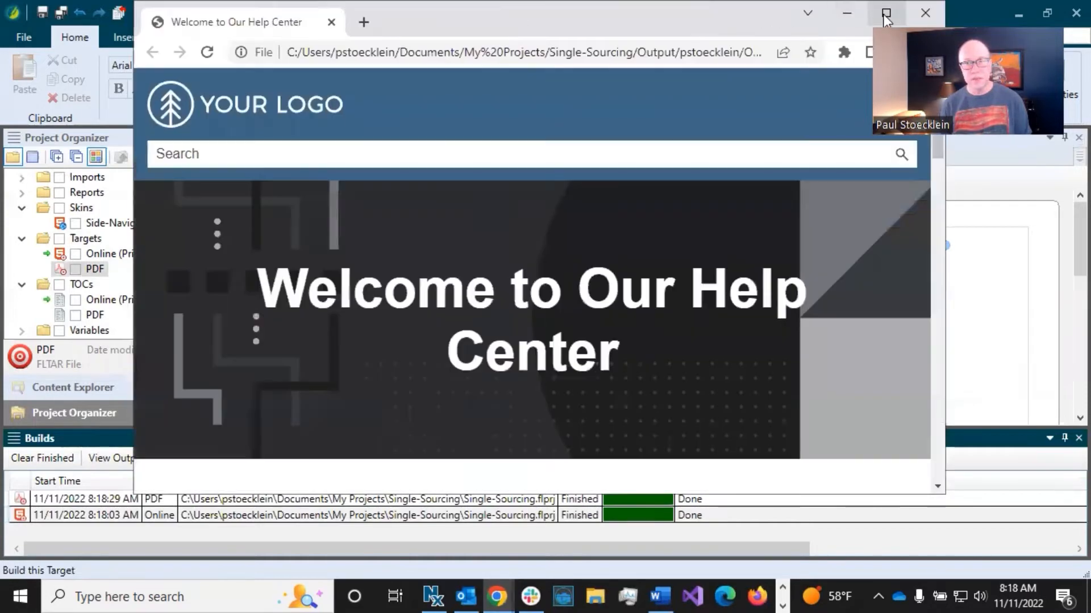
- Open the Getting Started topic in the maximized online output and check which conditioned paragraph it contains
left_click(885, 14)
left_click(52, 196)
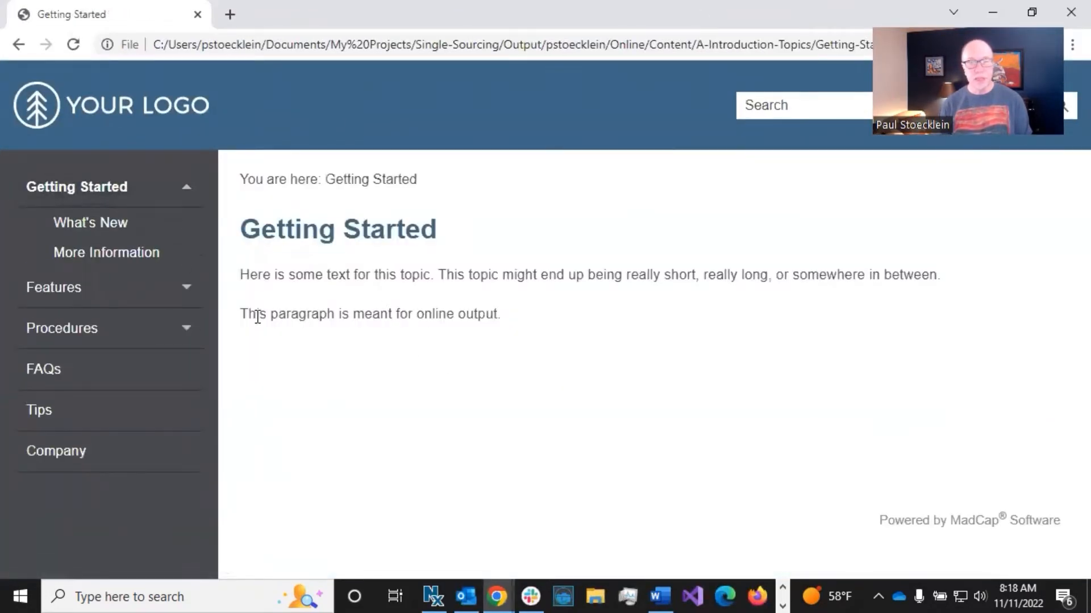
left_click_drag(257, 317, 517, 312)
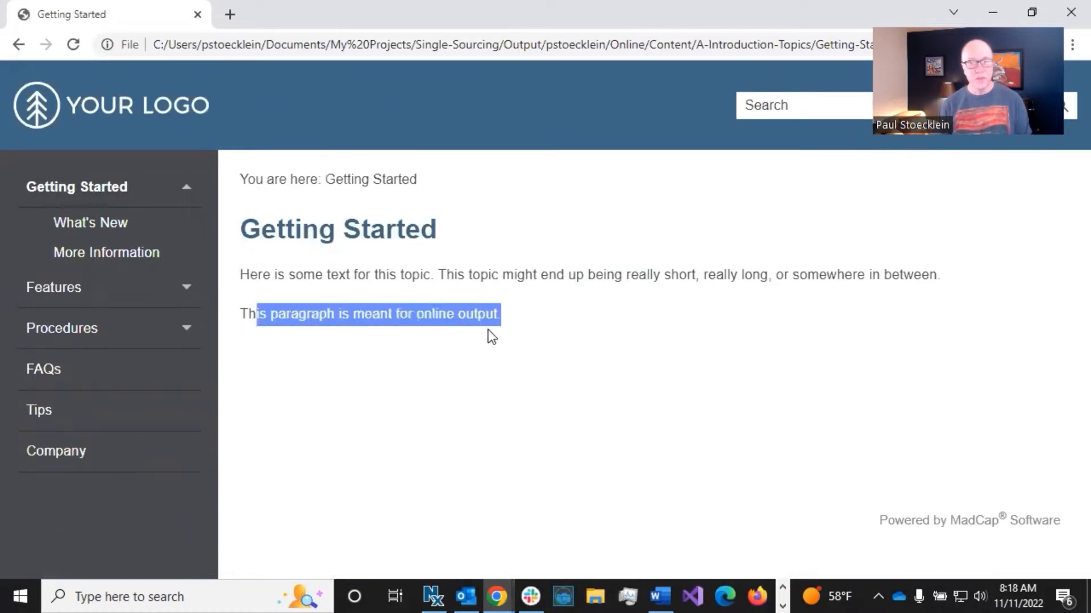
left_click(373, 334)
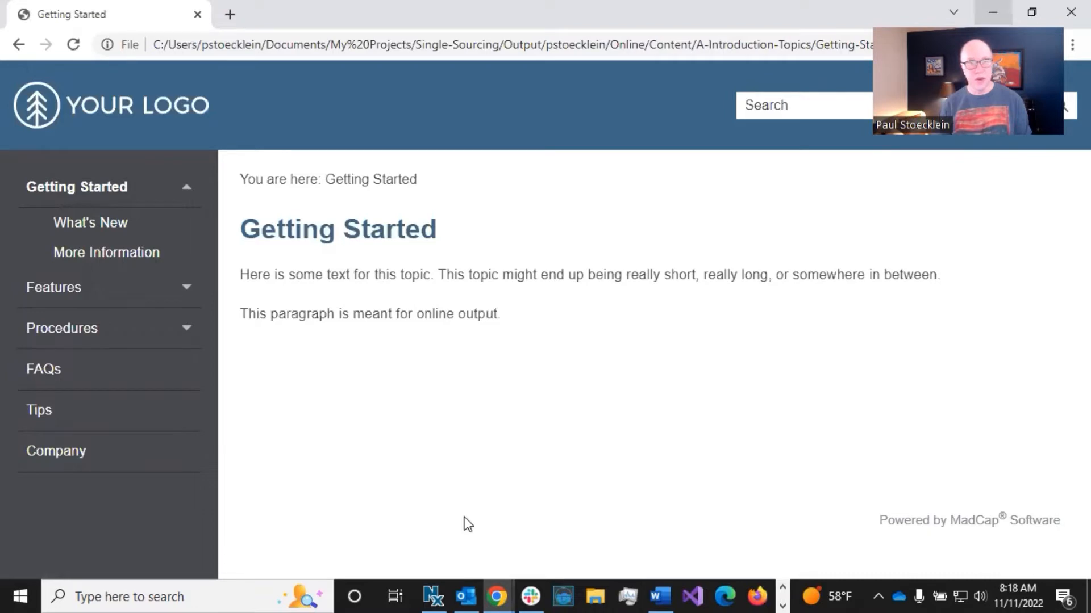
- Open the built PDF in Acrobat Reader and examine the conditioned paragraph in its Getting Started section at 100% zoom
key("alt+Tab")
double_click(285, 499)
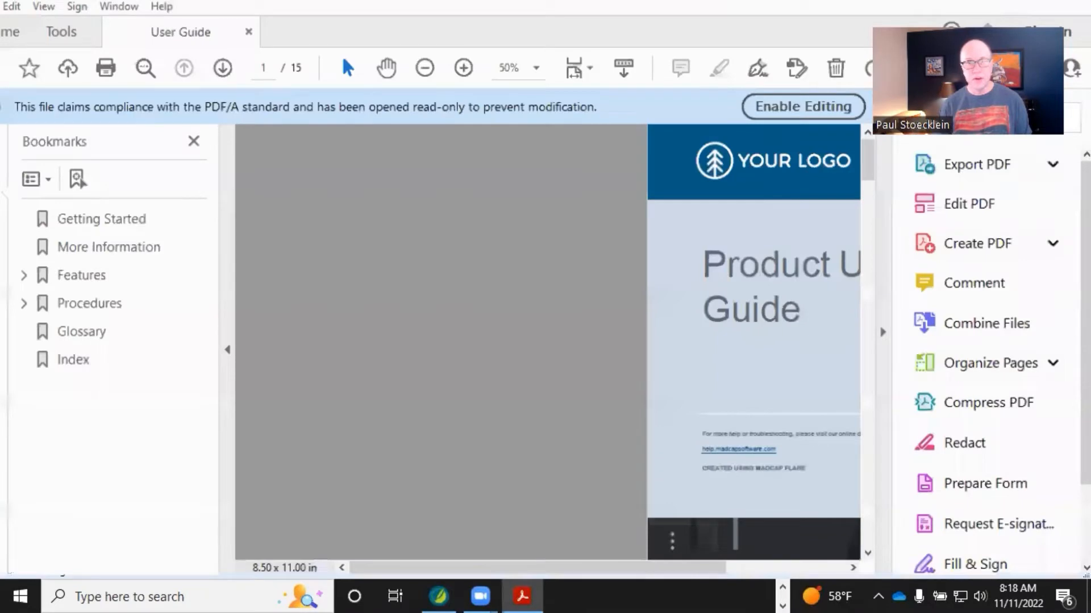
left_click(100, 220)
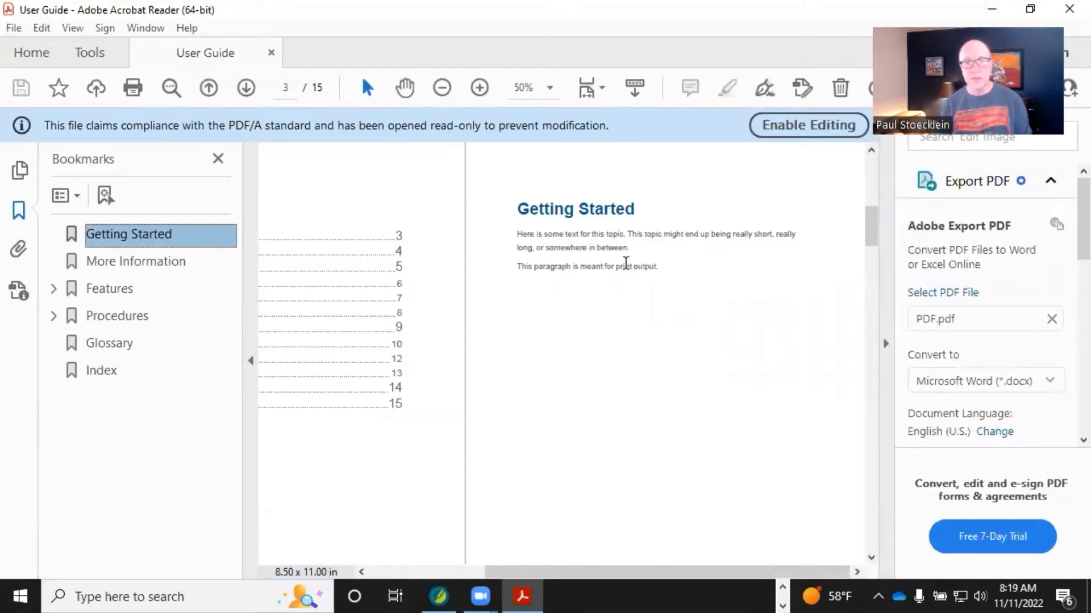
left_click(550, 88)
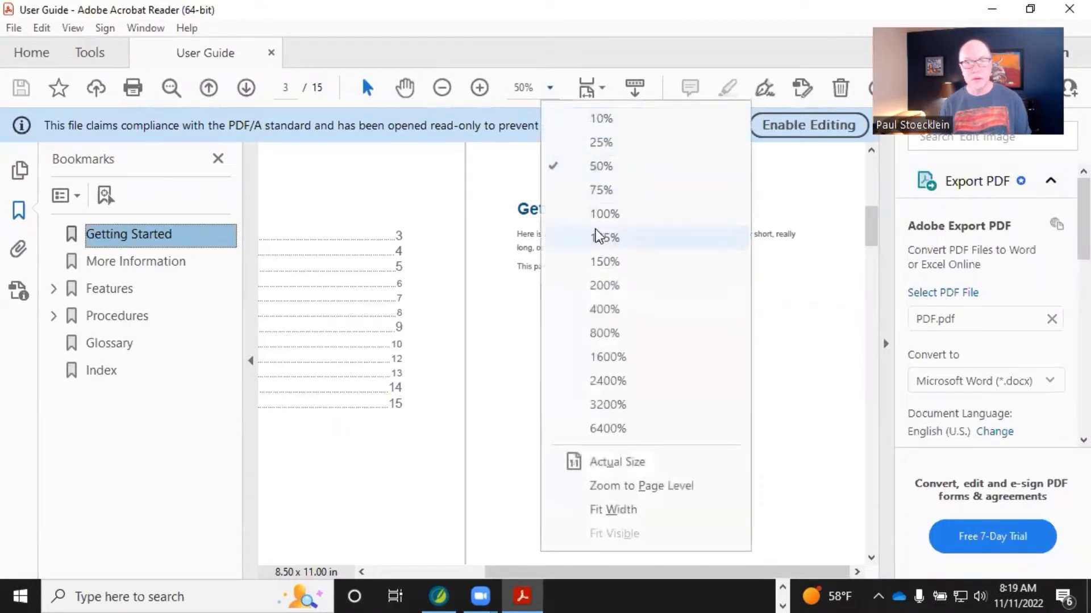
left_click(594, 214)
left_click_drag(593, 574, 727, 560)
left_click_drag(500, 391, 629, 394)
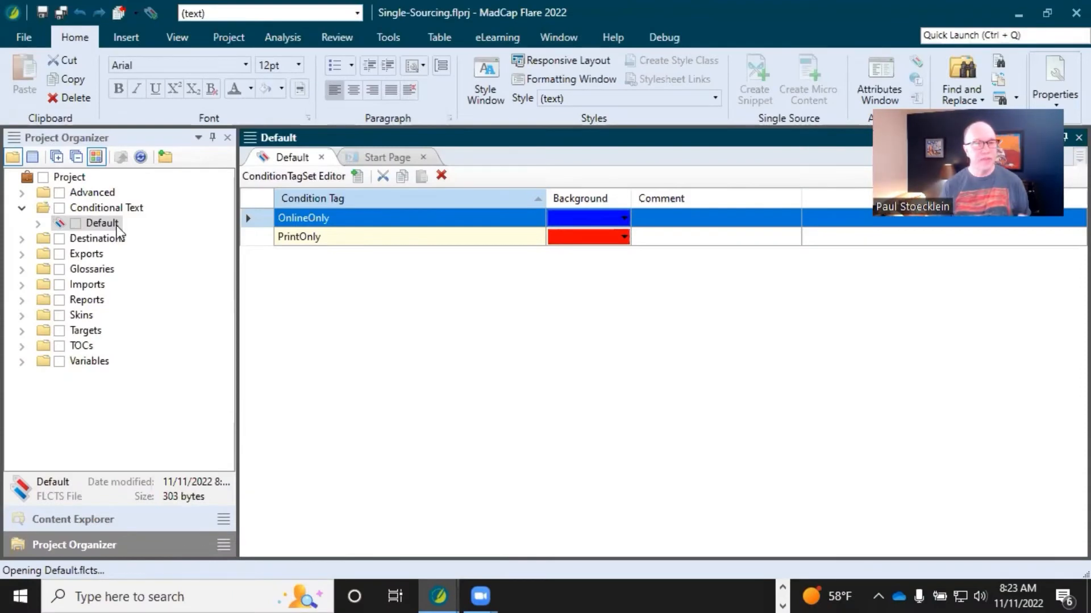
- Expand the Default condition tag set in the project tree to view the tags it holds
left_click(102, 210)
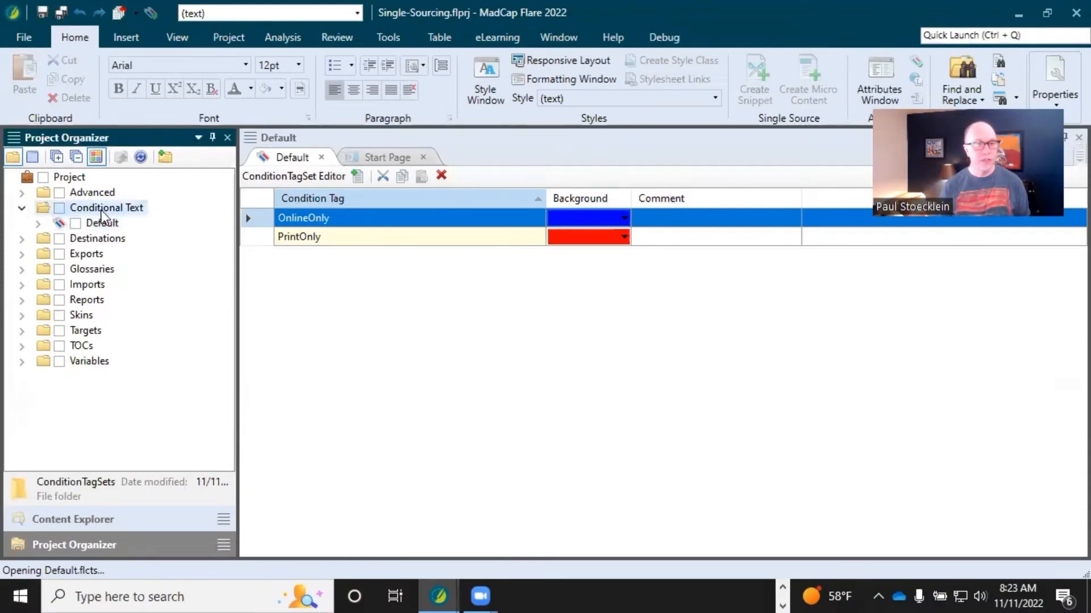
left_click(104, 225)
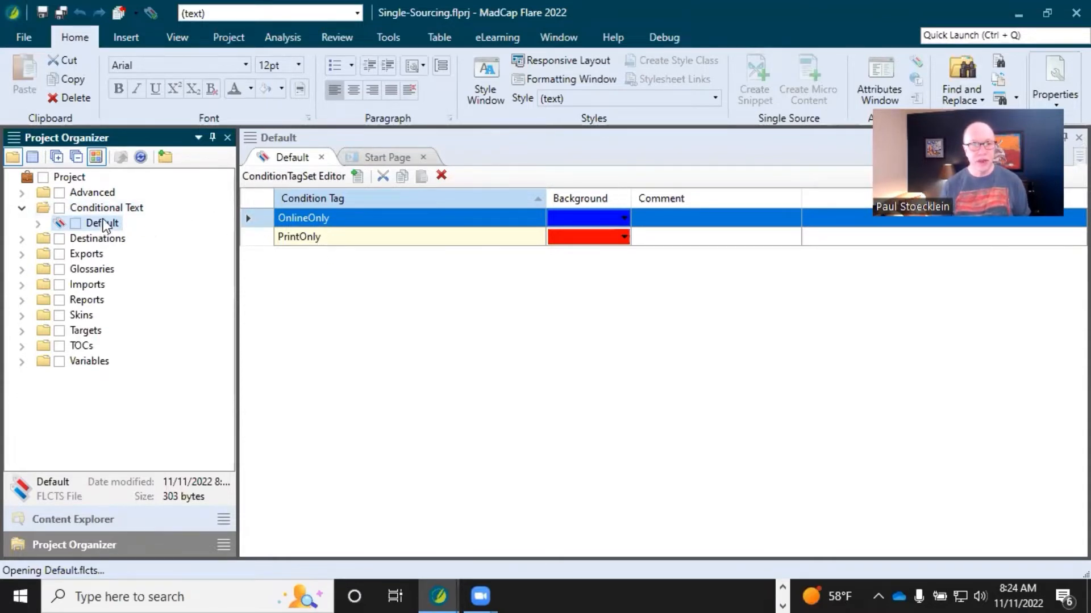
left_click(38, 224)
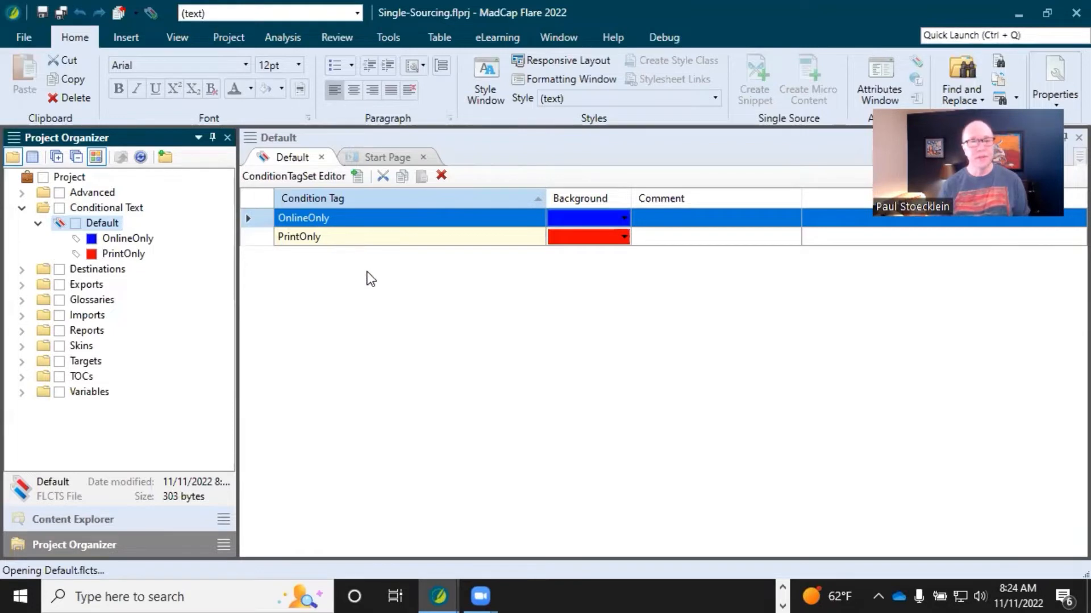
- Rename the Default condition tag set to General and update the links in the affected files
left_click(108, 227)
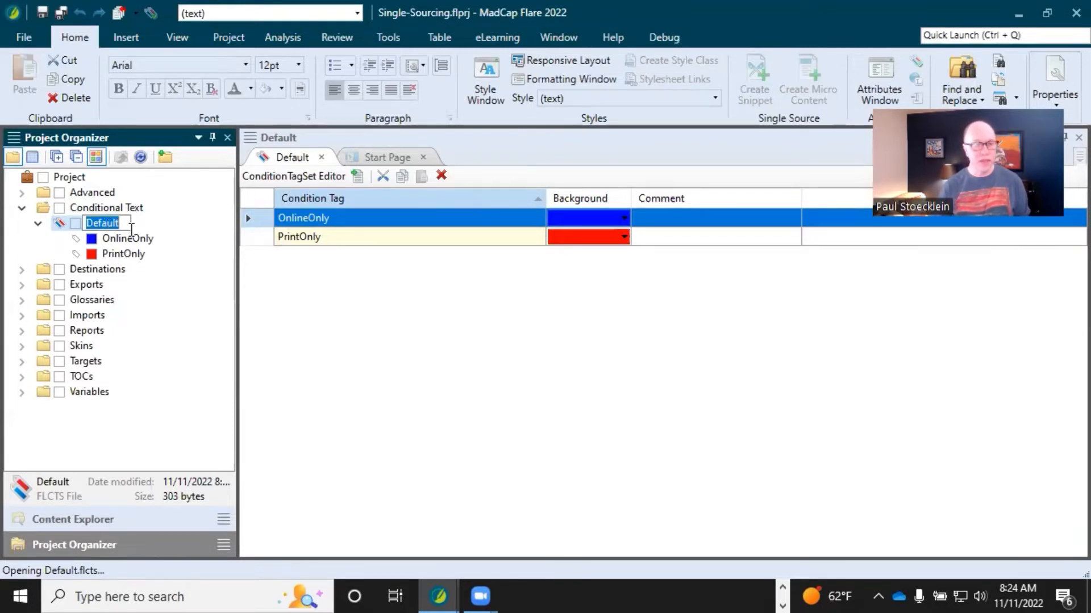
type("G")
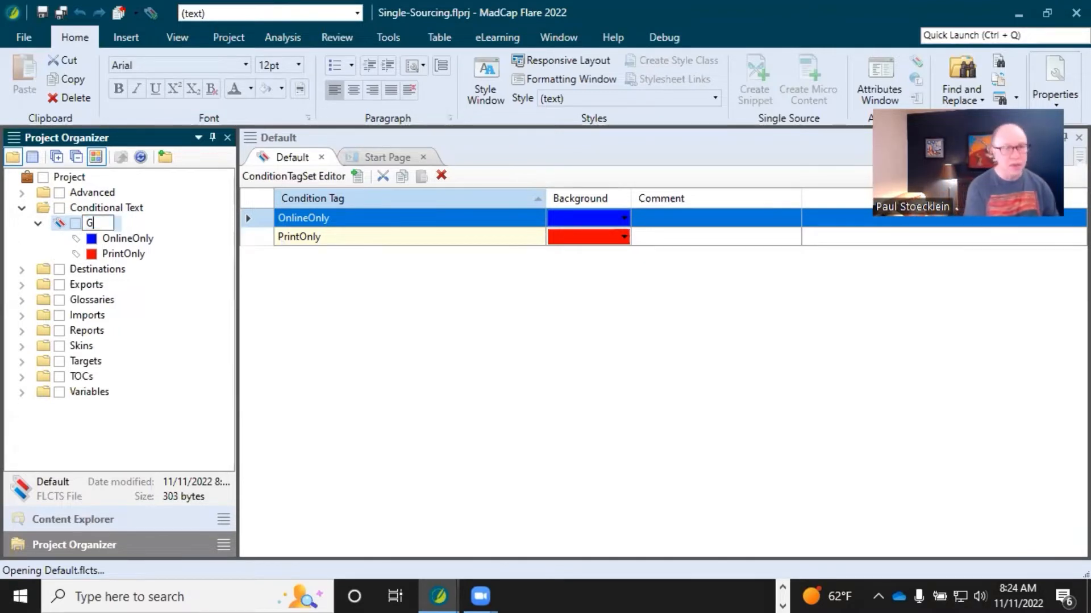
type("eneral")
key("Return")
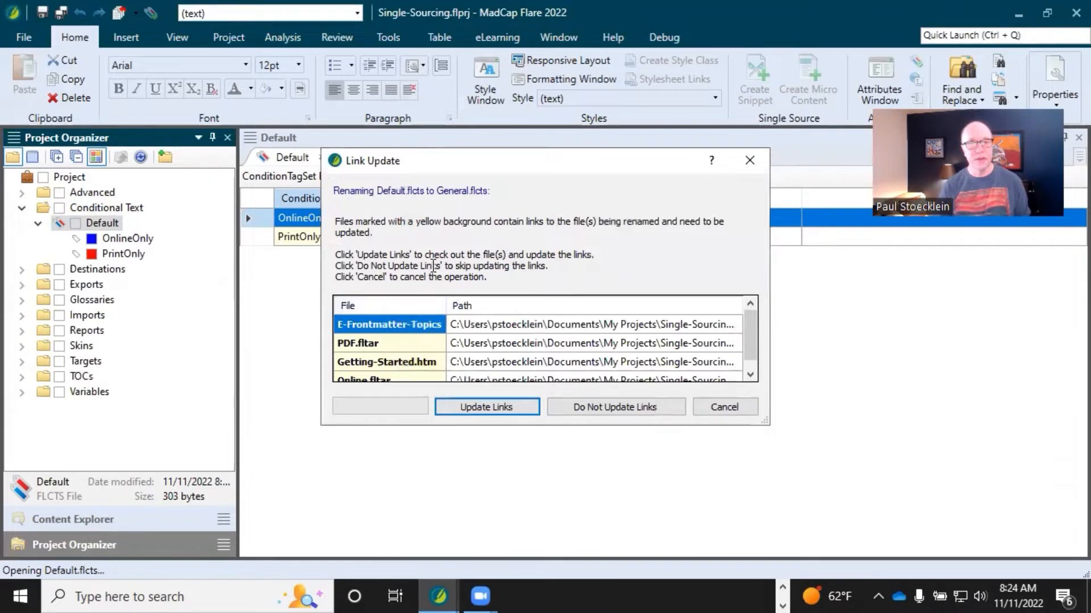
left_click(478, 407)
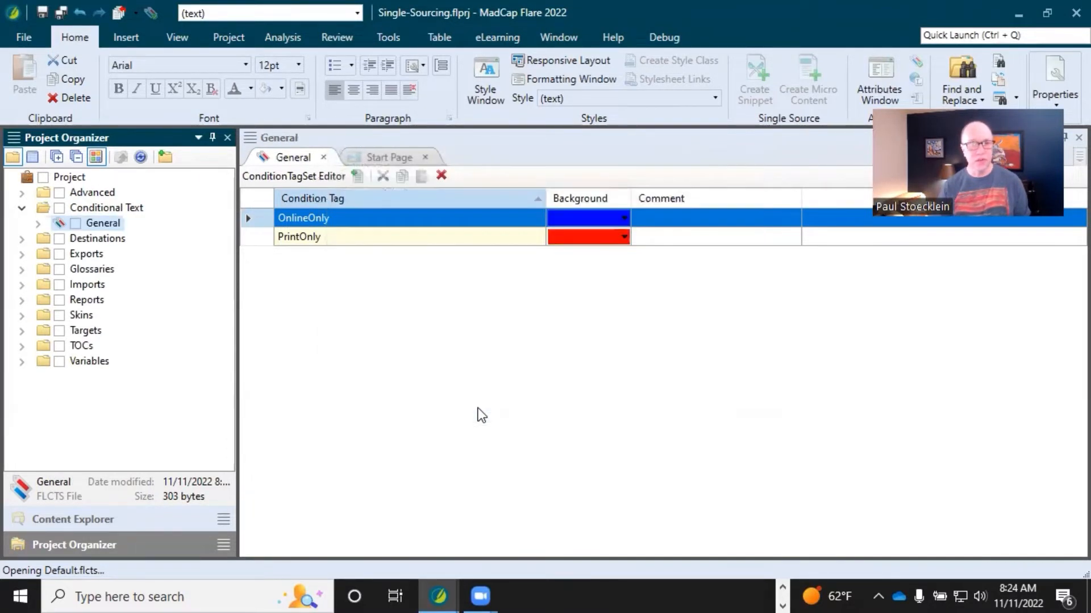
- Add a condition tag set named PDFs to the Conditional Text folder, based on the MyConditionTags template
right_click(102, 209)
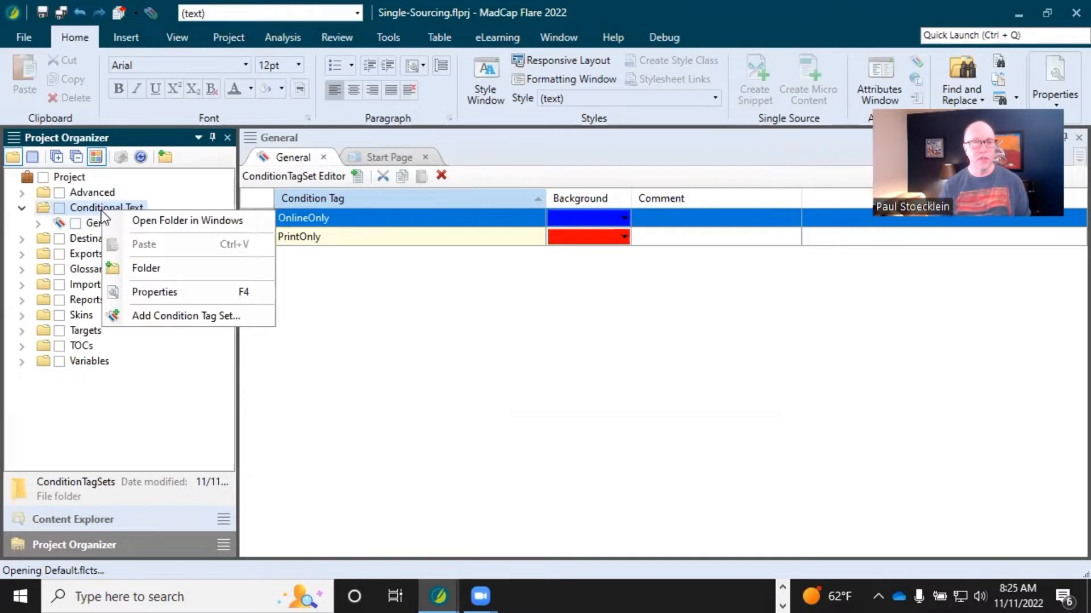
left_click(159, 316)
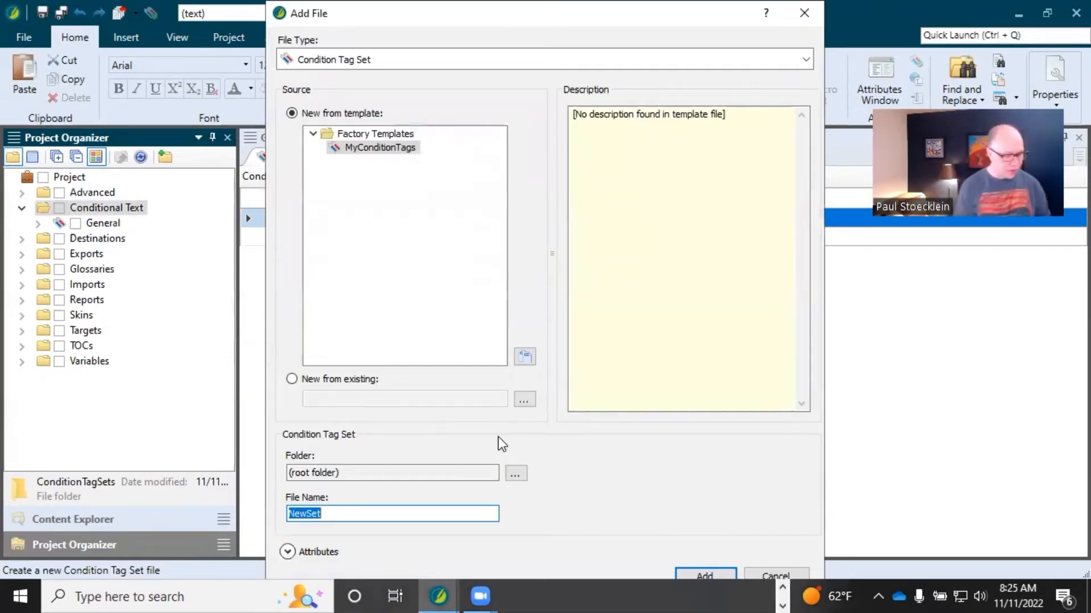
type("PDFs")
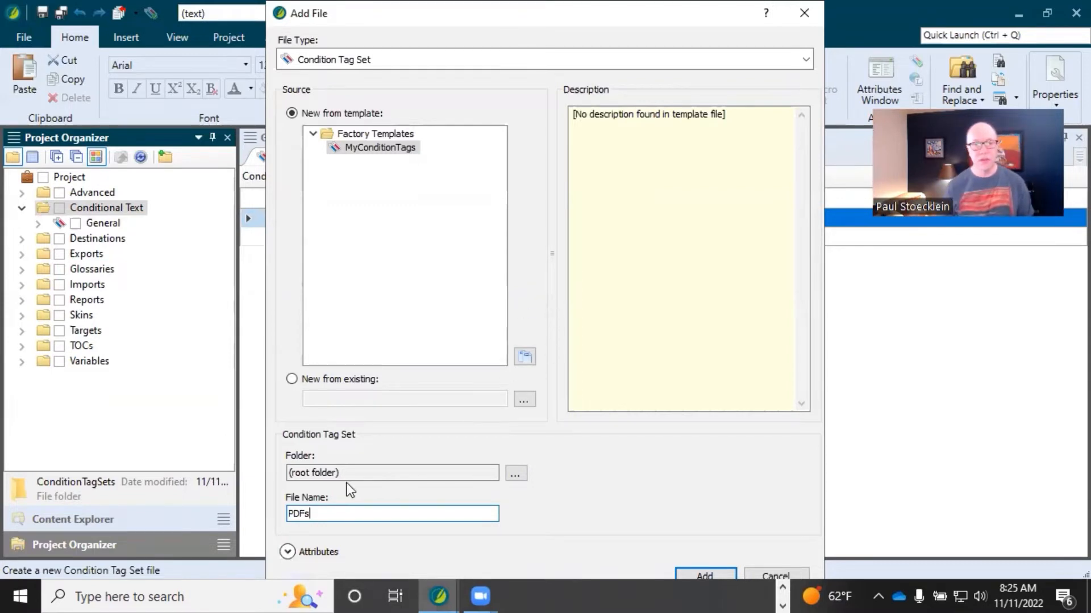
left_click(704, 576)
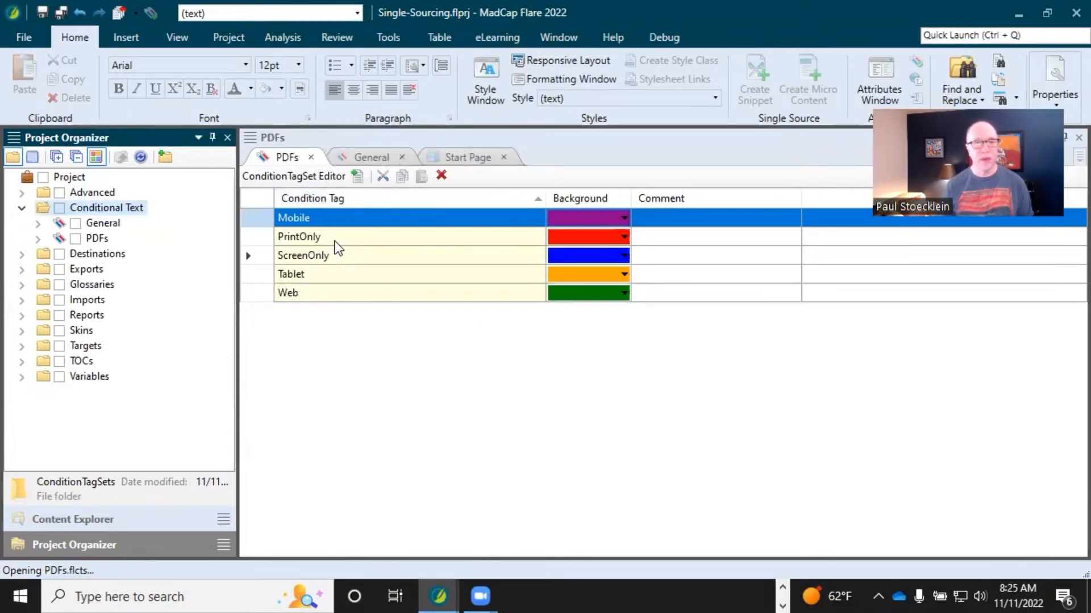
- Rename the Mobile condition tag to PDF1 and the PrintOnly tag to PDF2 in the PDFs tag set
left_click(307, 222)
left_click(309, 219)
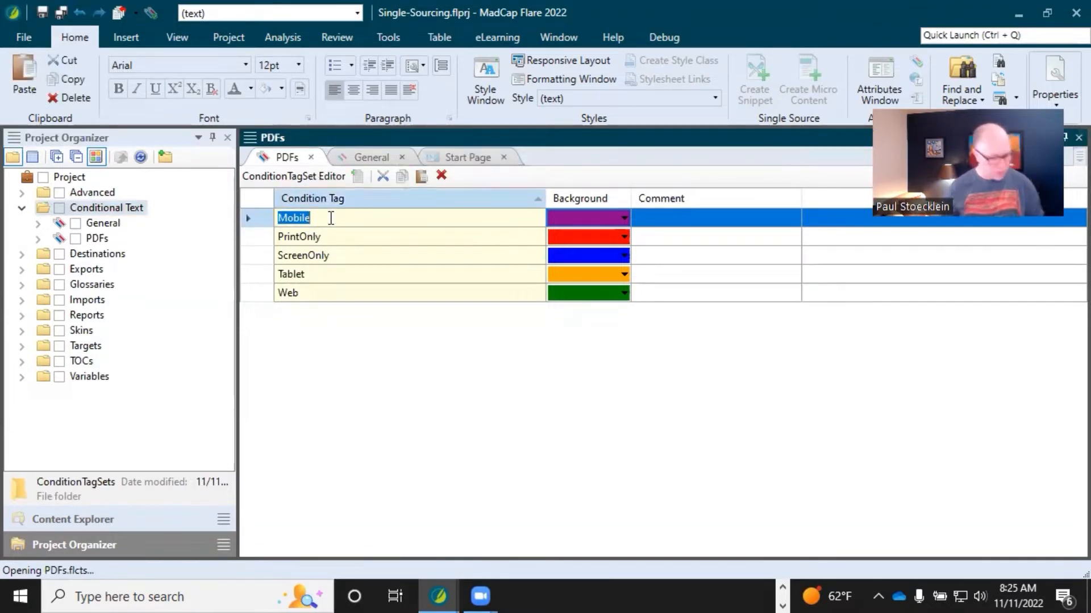
type("PDF1")
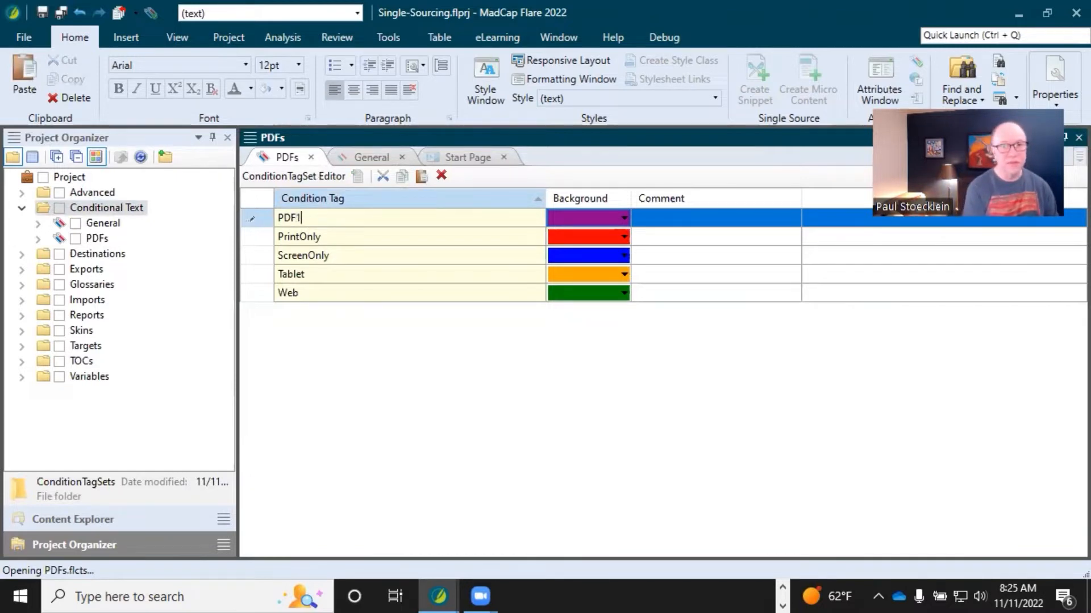
left_click(294, 237)
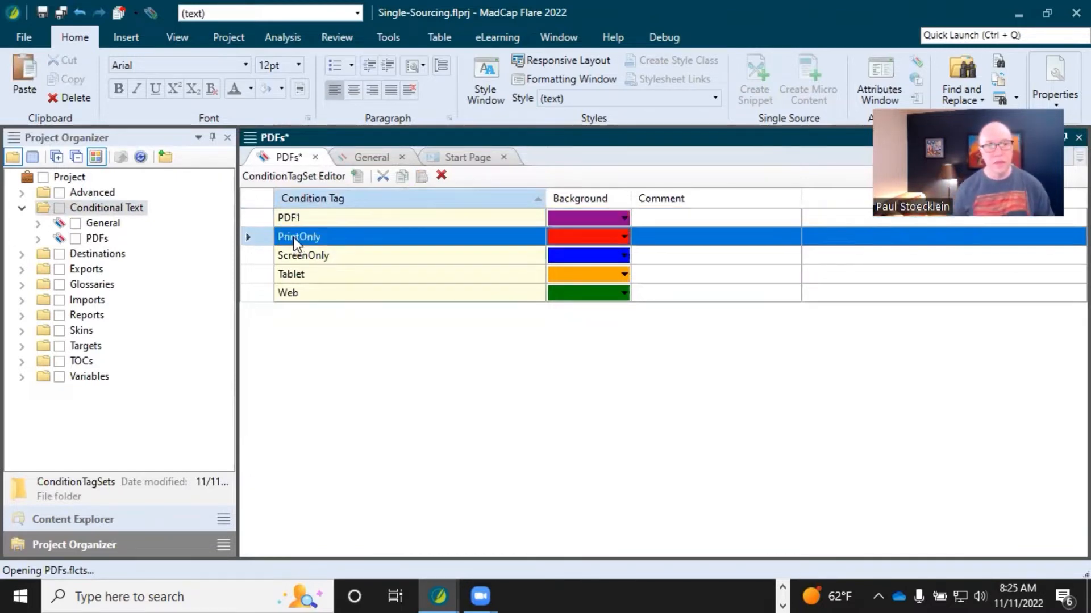
left_click(296, 238)
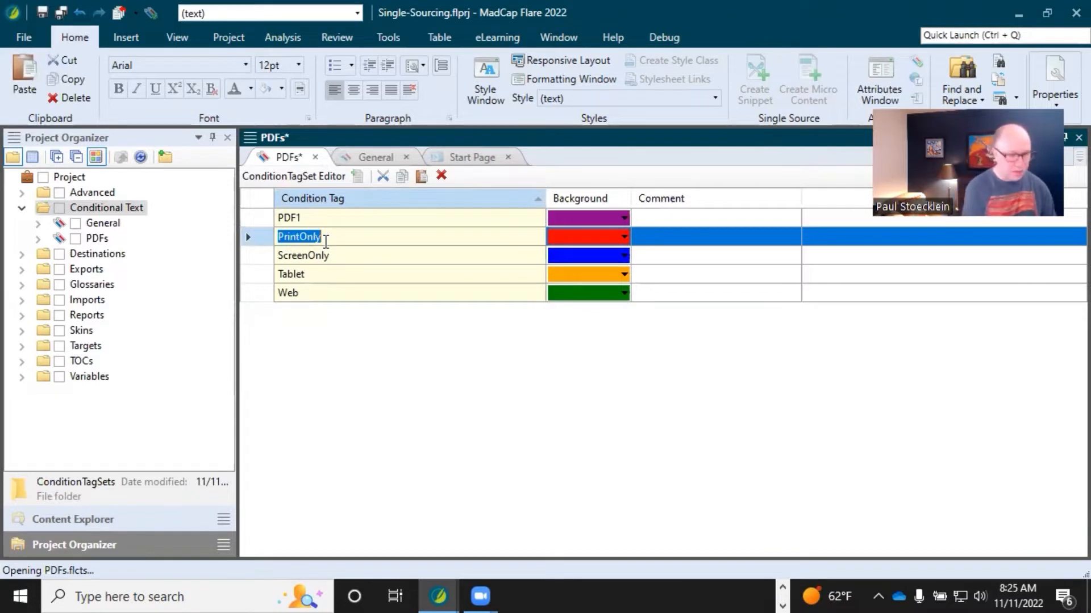
type("PDF2")
key("Return")
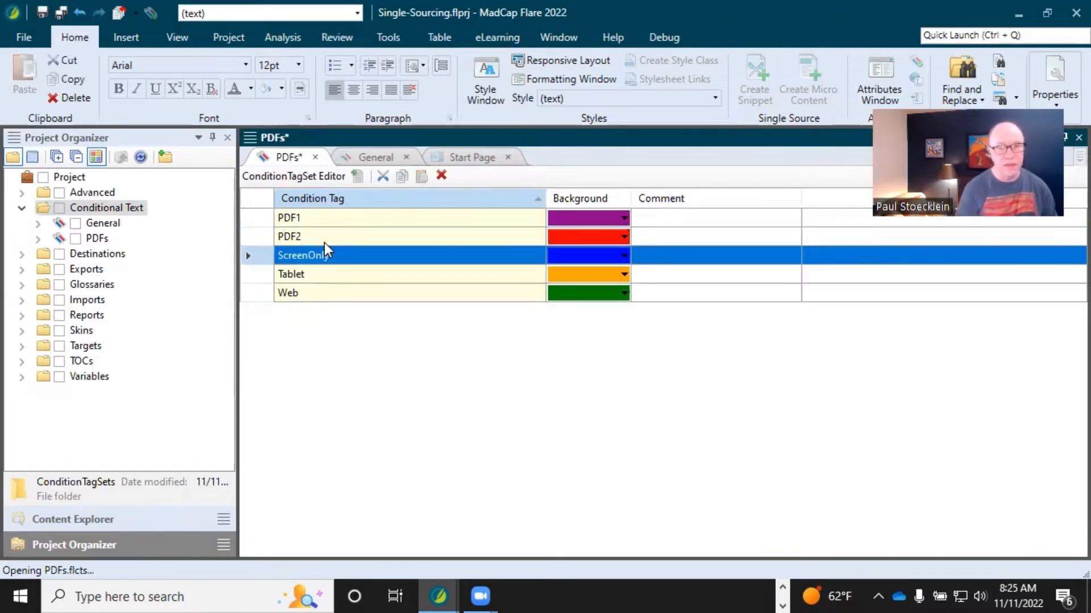
- Rename the ScreenOnly, Tablet and Web condition tags to PDF3, PDF4 and PDF5
left_click(316, 255)
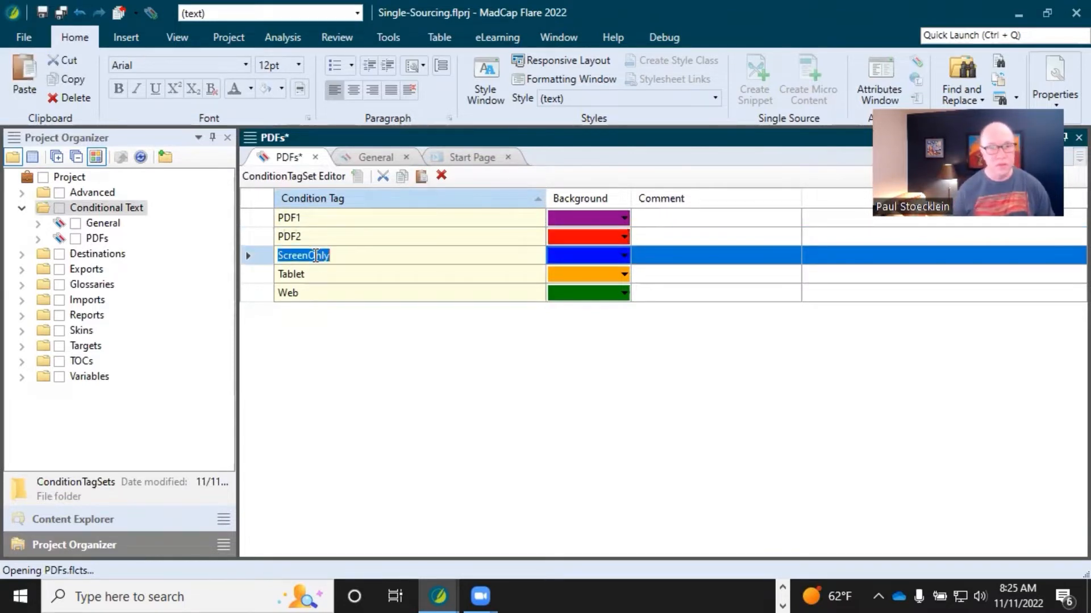
type("PDF3")
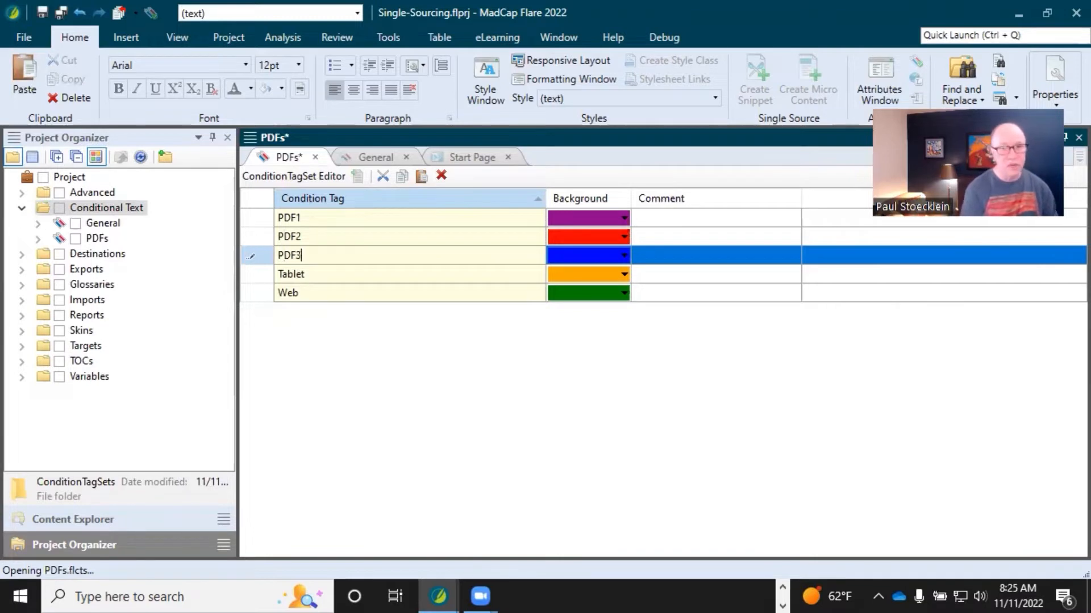
key("Return")
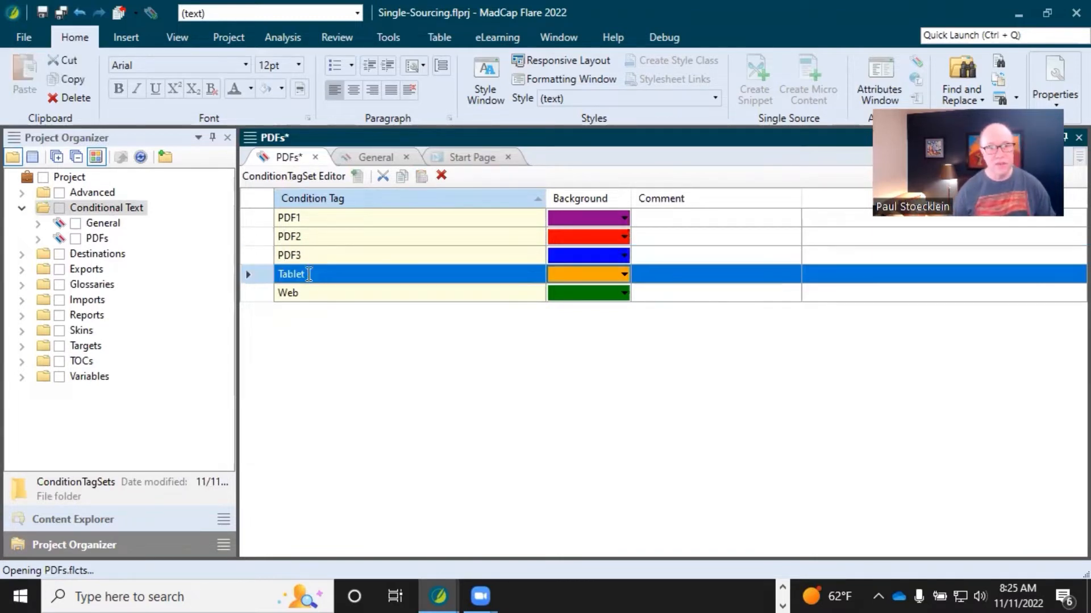
left_click(308, 274)
type("PDF")
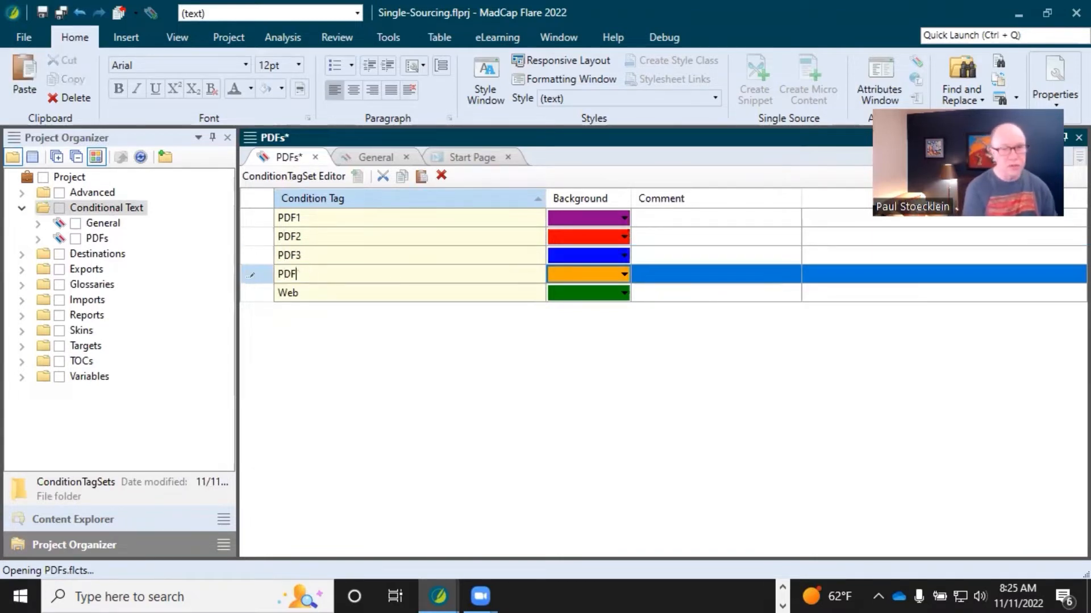
type("4")
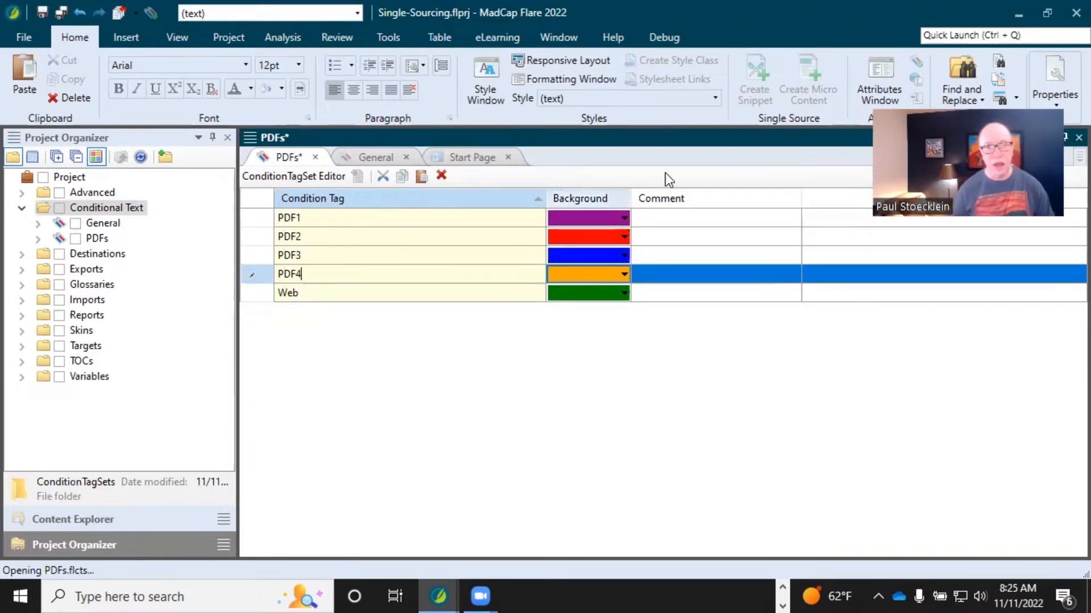
left_click(300, 293)
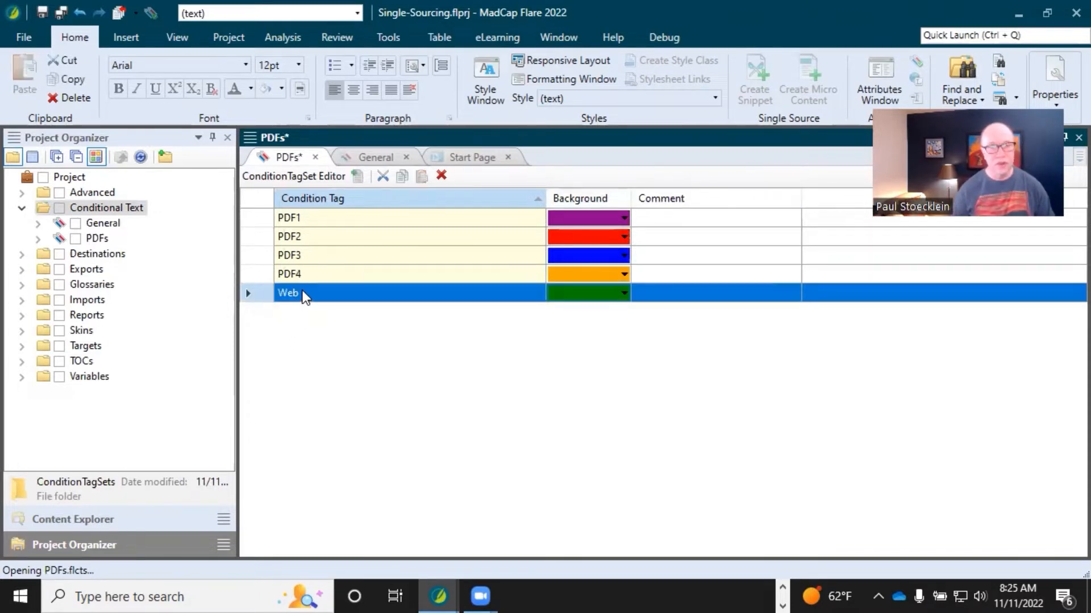
left_click(302, 292)
type("PDF5")
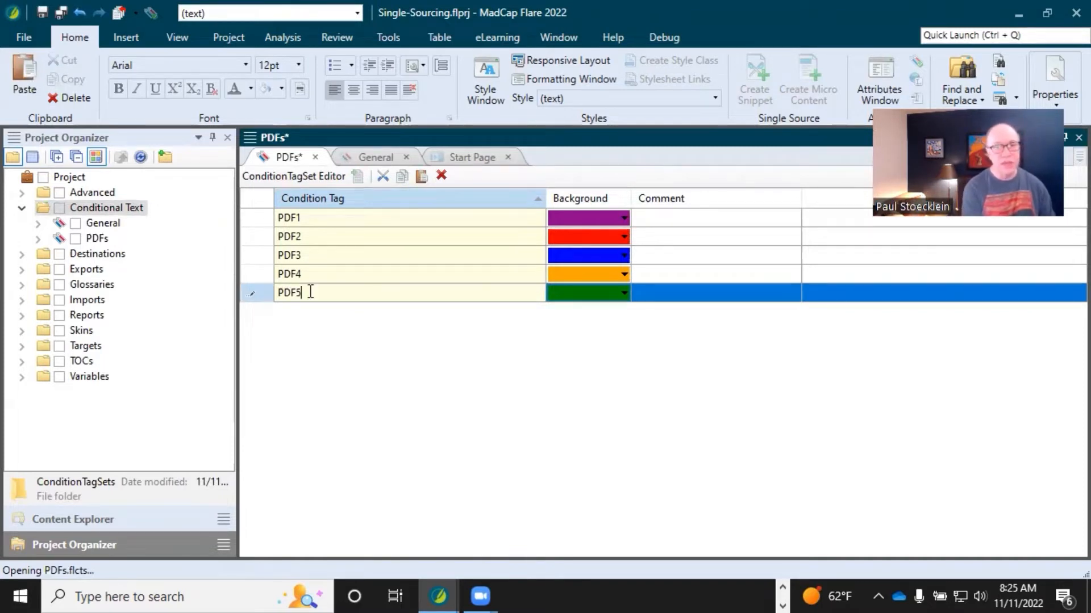
key("Return")
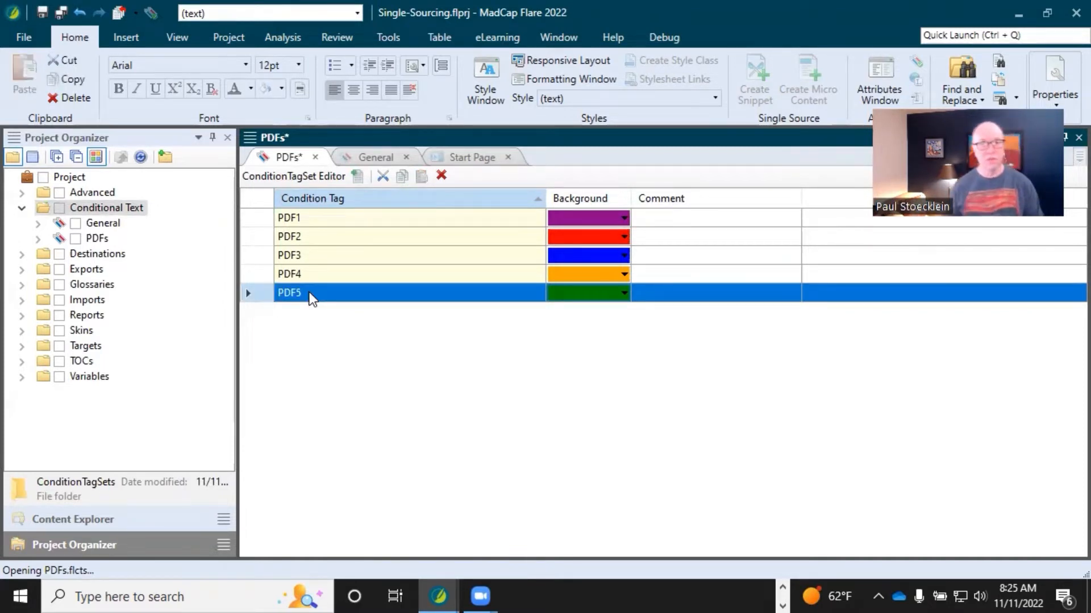
- Save the PDFs condition tag set and expand it in the project tree to view its tags
left_click(675, 221)
left_click(675, 221)
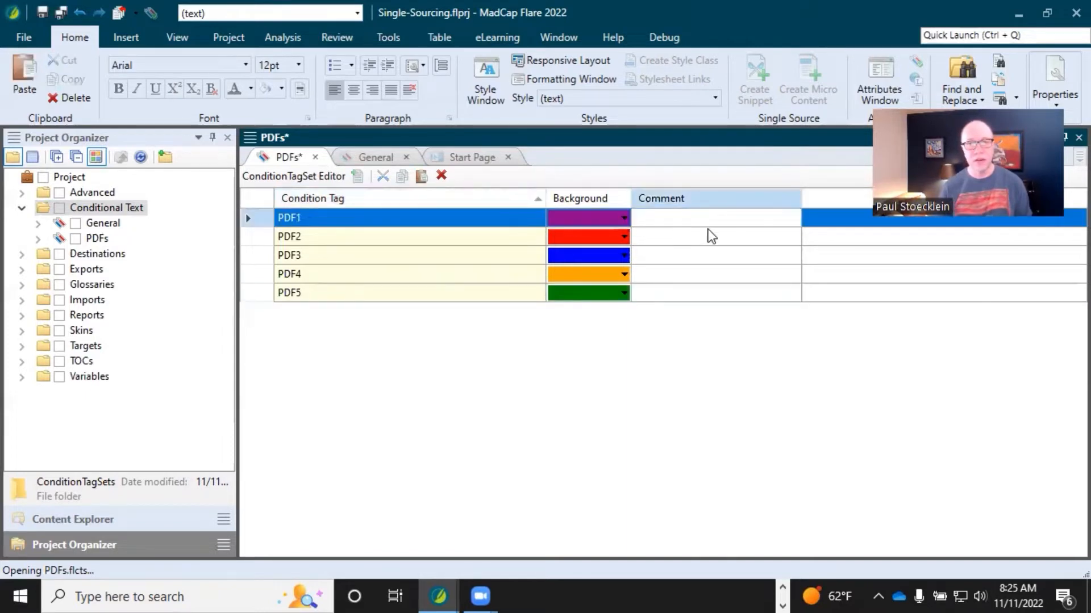
left_click(661, 240)
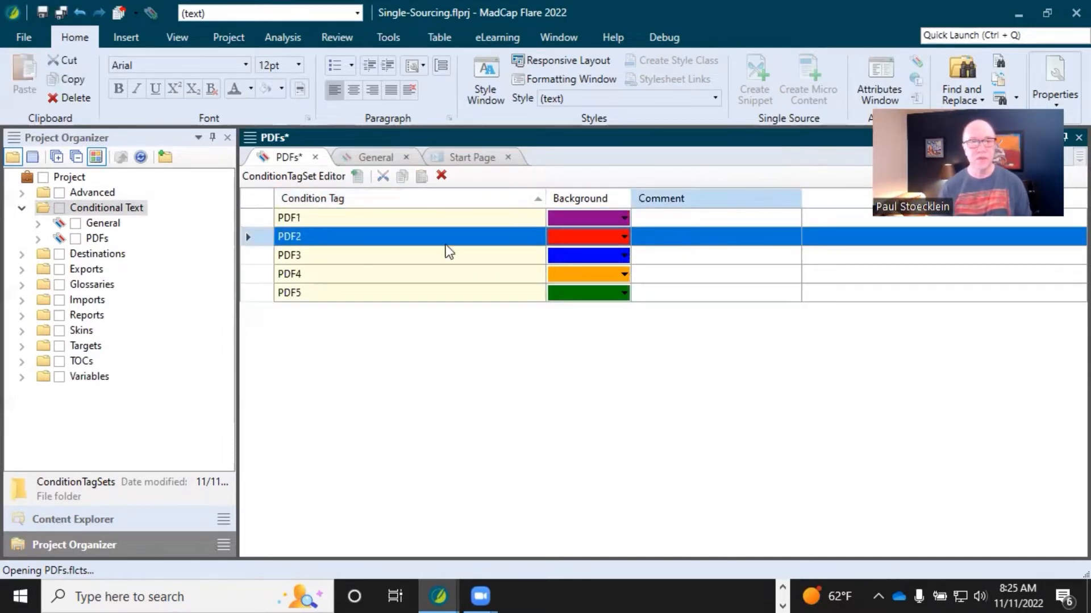
left_click(309, 223)
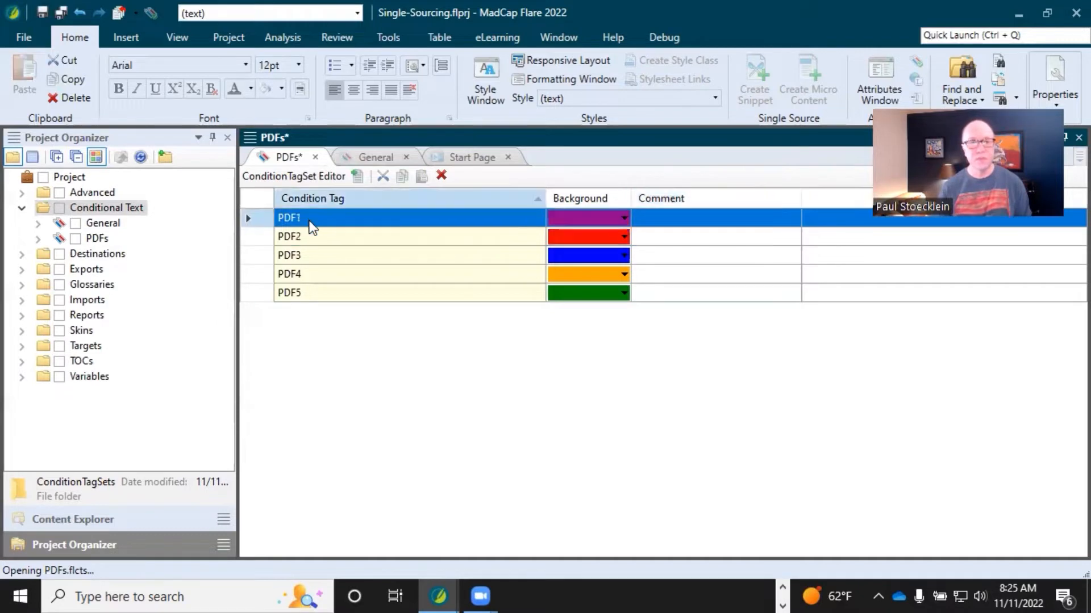
left_click(42, 13)
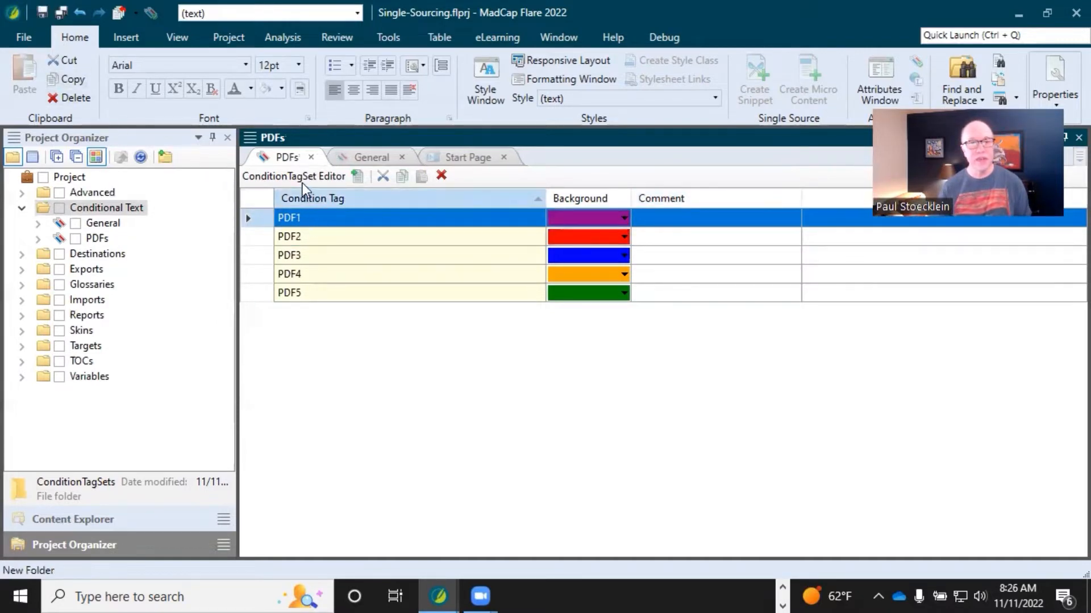
left_click(38, 239)
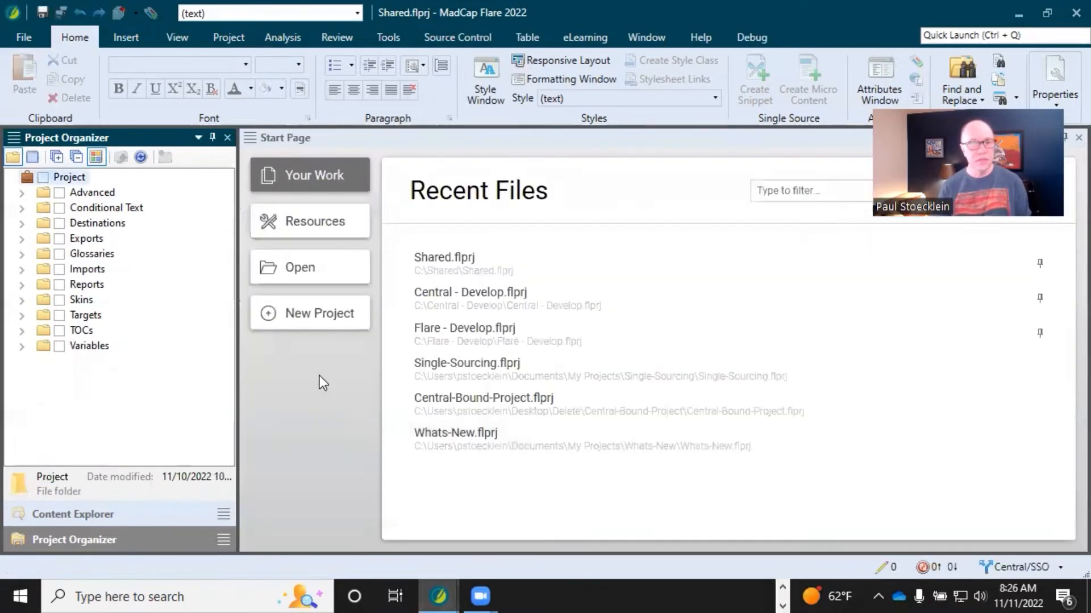
- In the Shared project, expand the Conditional Text folder and examine the tags in the Central-Guides tag set
left_click(21, 209)
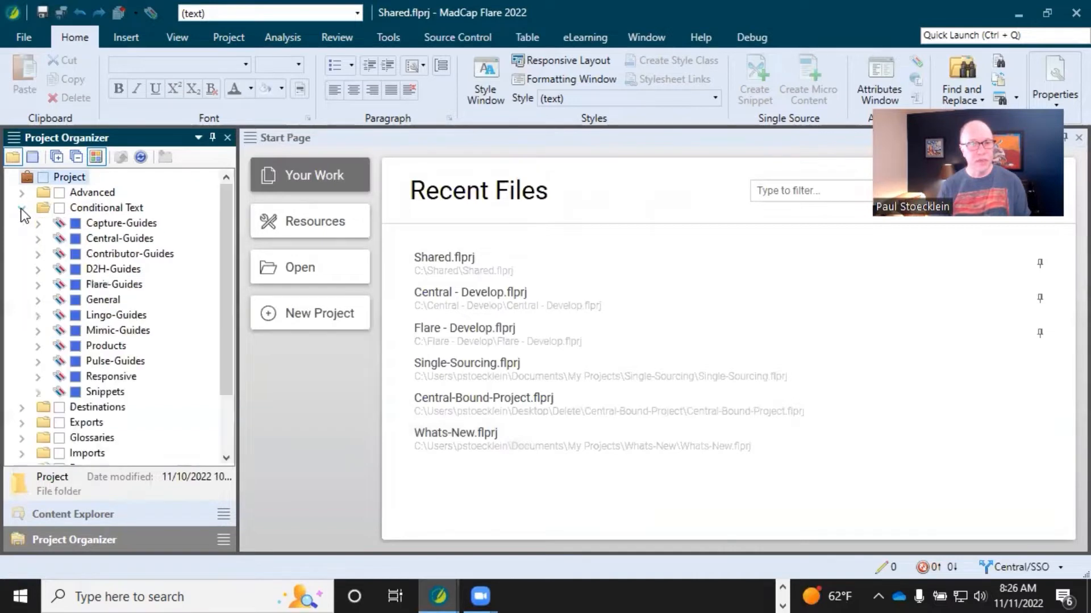
left_click(115, 226)
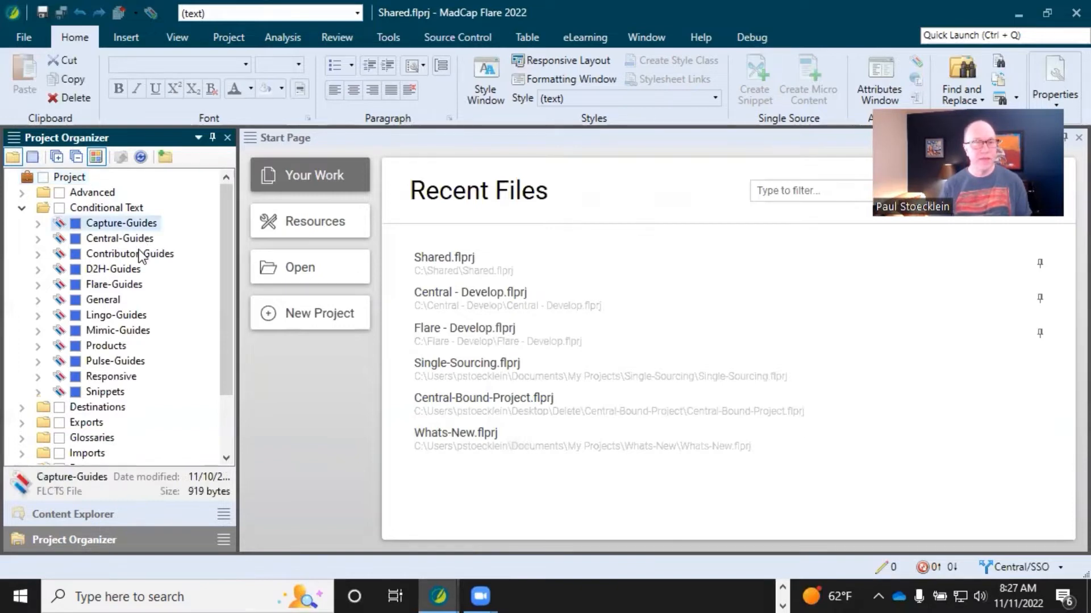
left_click(38, 239)
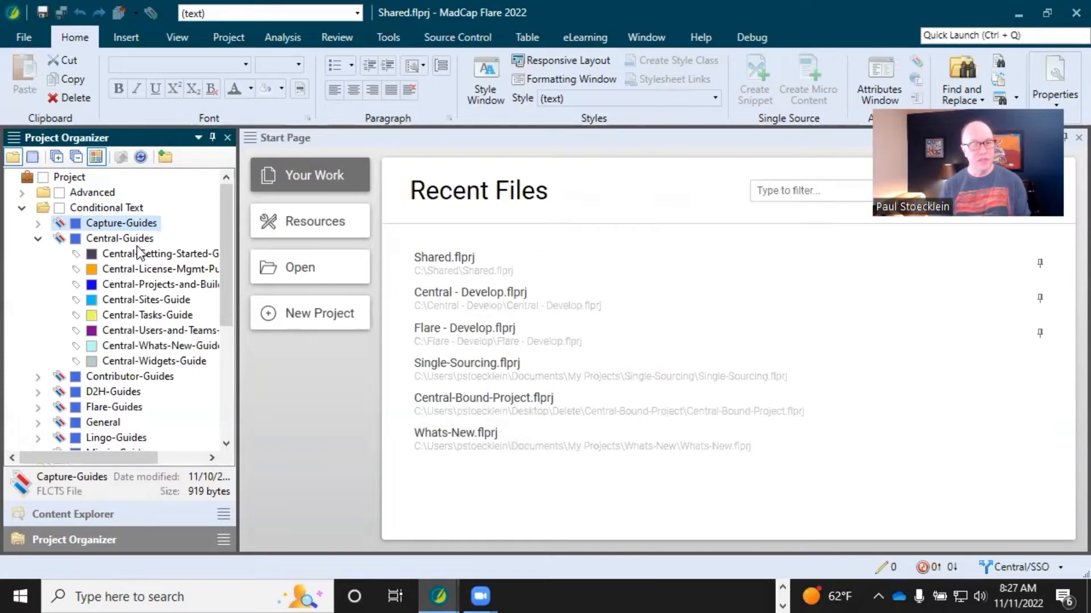
left_click(38, 240)
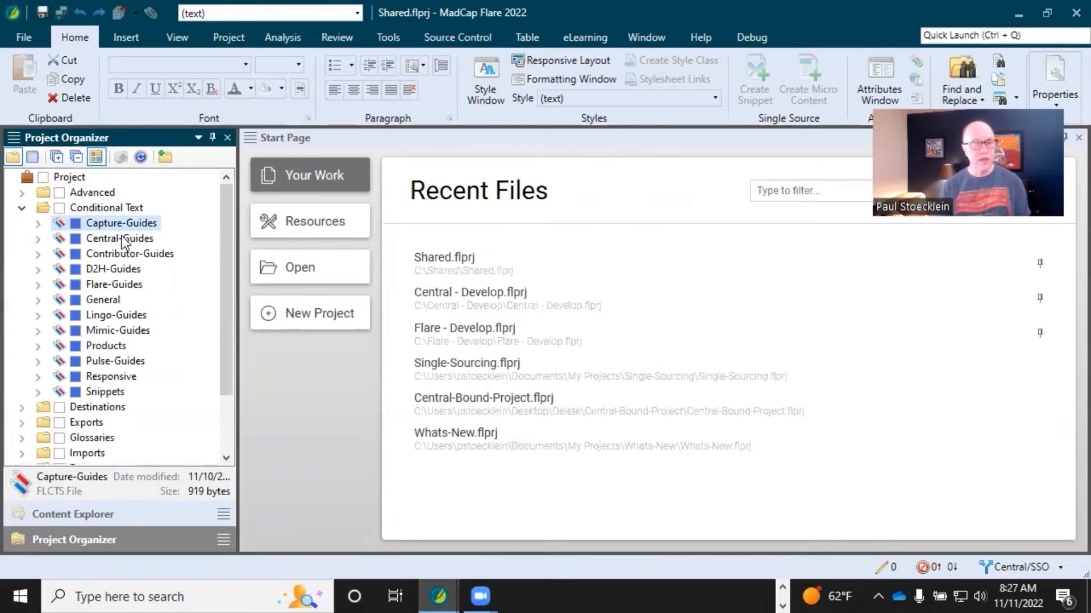
- Examine the tags in the General condition tag set, including Server-Only and Local-Only, and collapse the set again
left_click(99, 301)
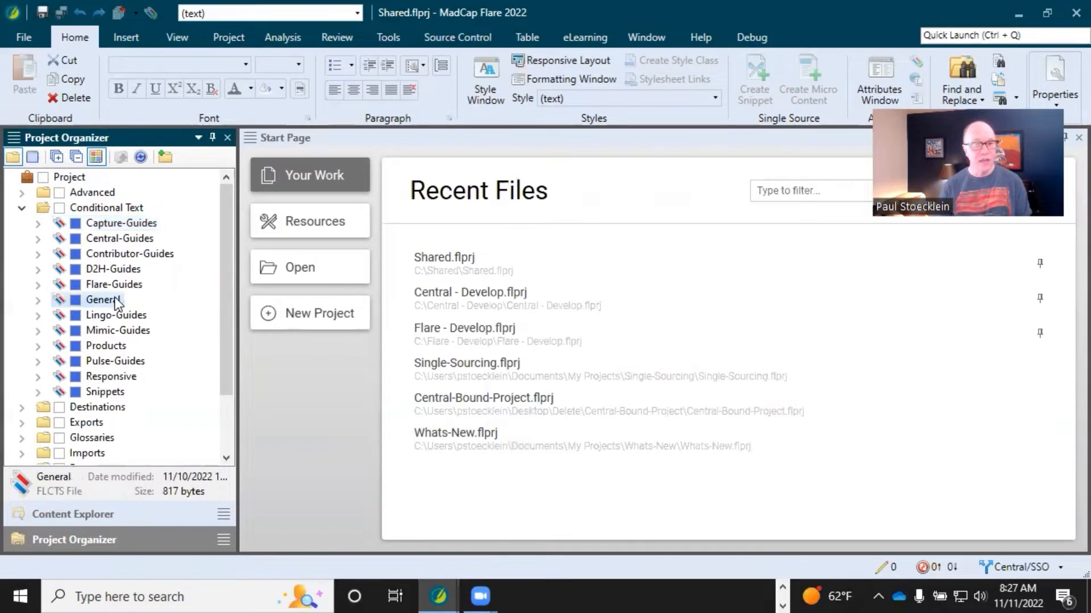
left_click(37, 300)
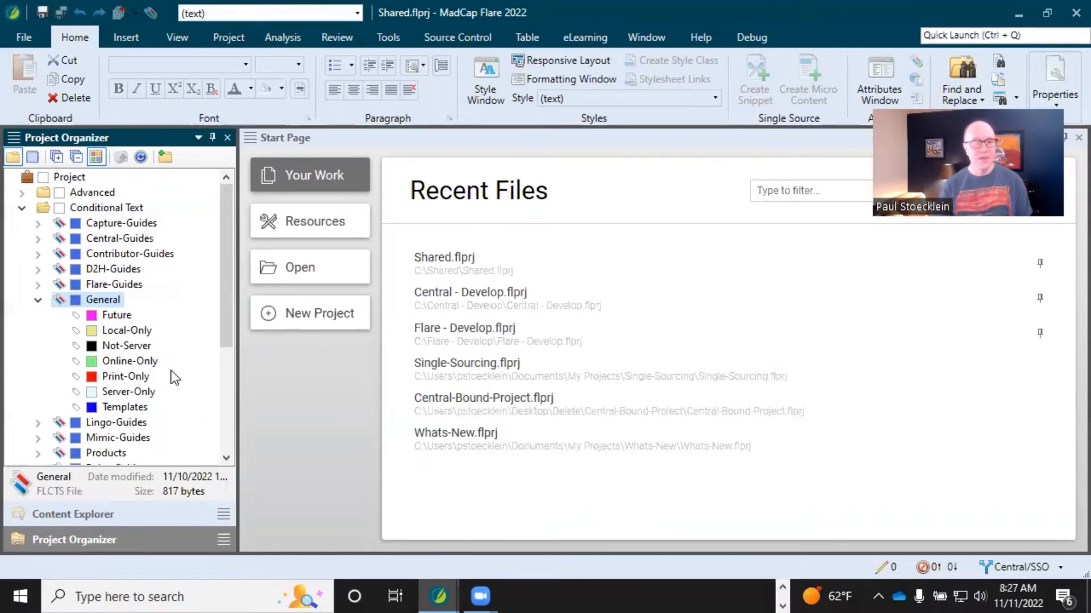
left_click(122, 392)
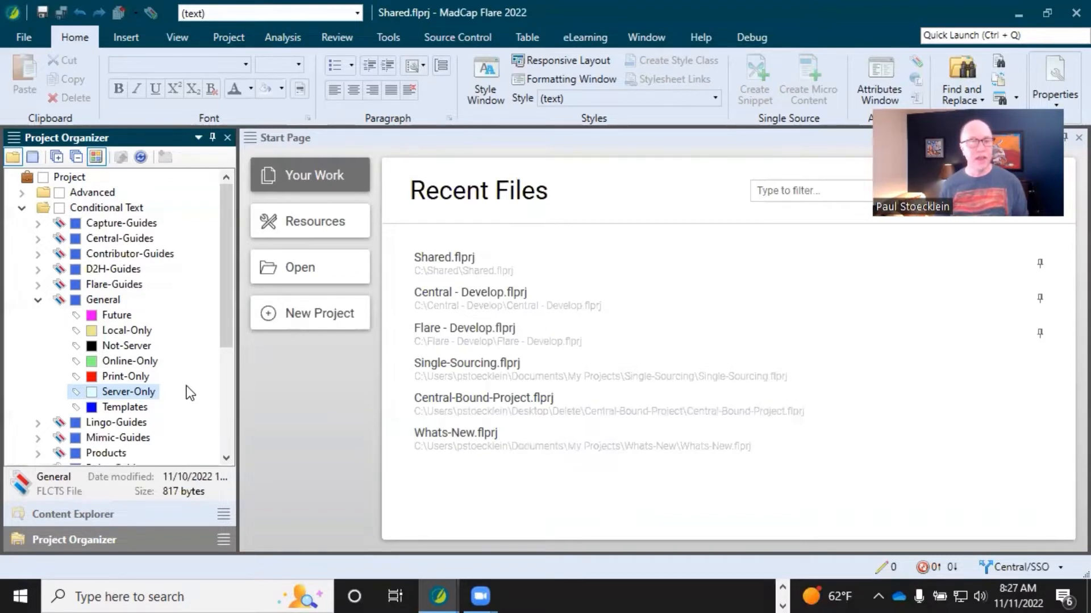
left_click(142, 331)
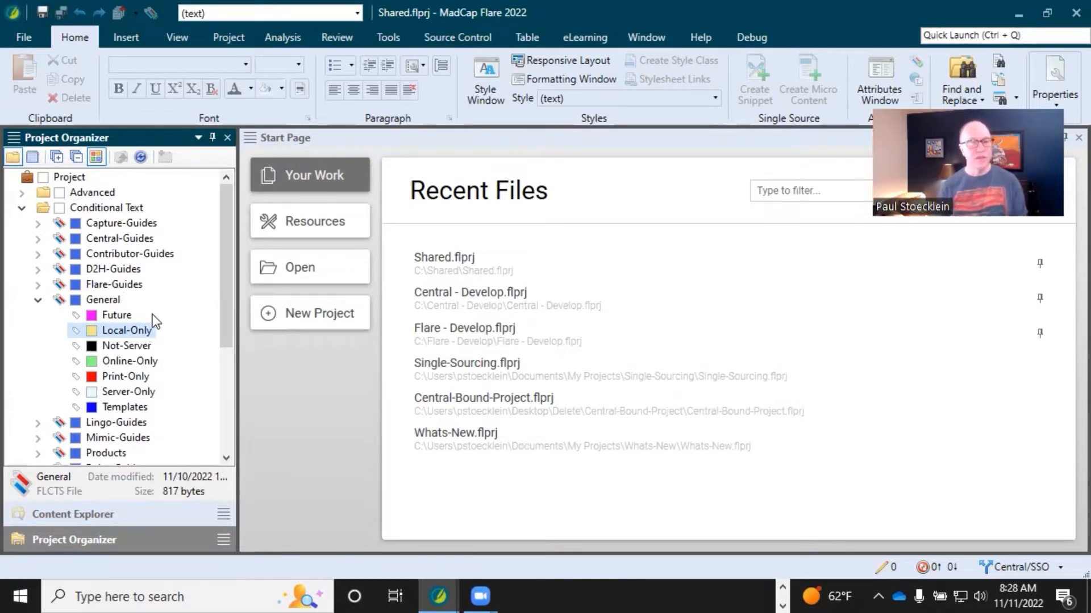
left_click(105, 301)
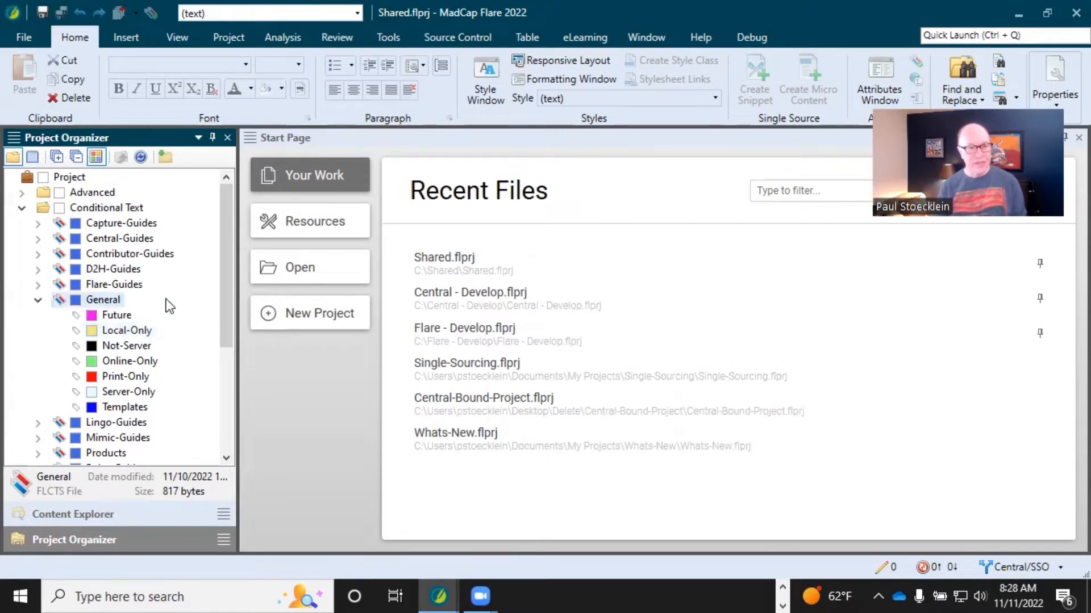
left_click(37, 300)
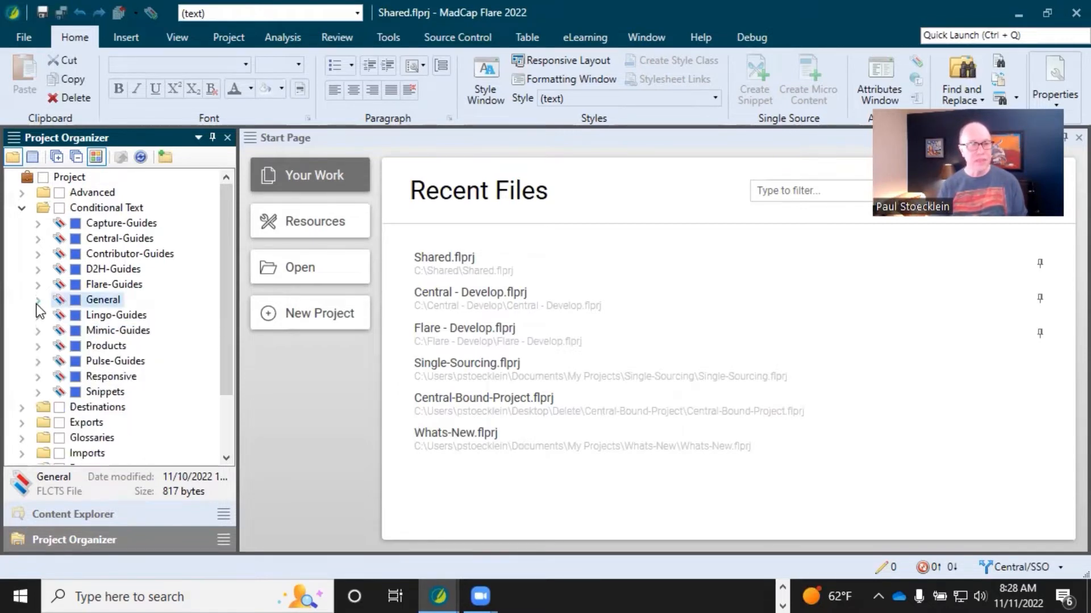
- Examine the product tags in the Products condition tag set, including Central, Central-Online-Only and Central-Print-Only, and collapse the set again
left_click(38, 346)
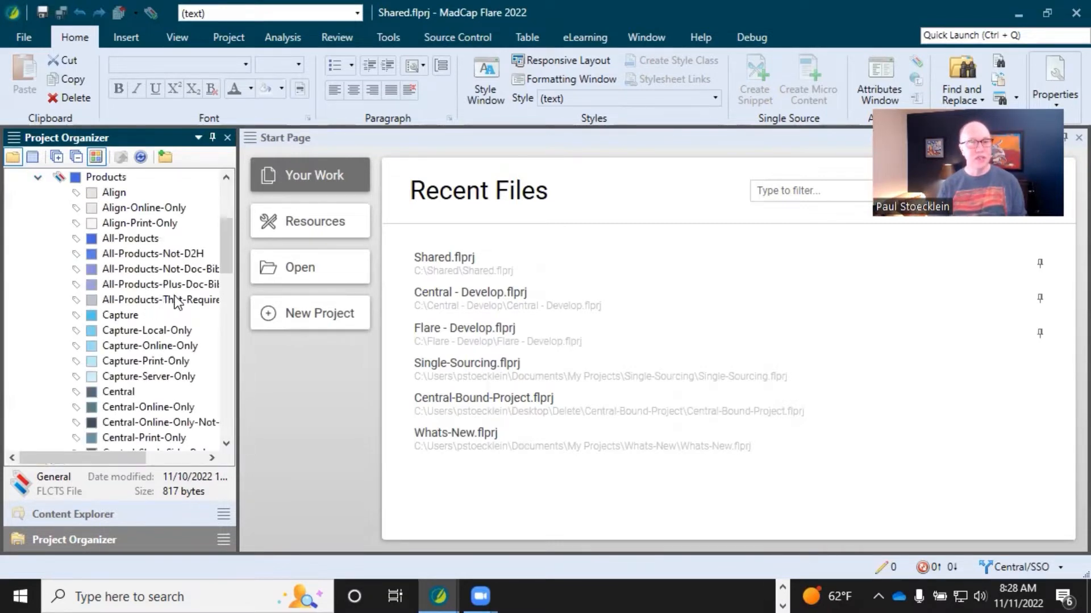
scroll(125, 304, "down", 2)
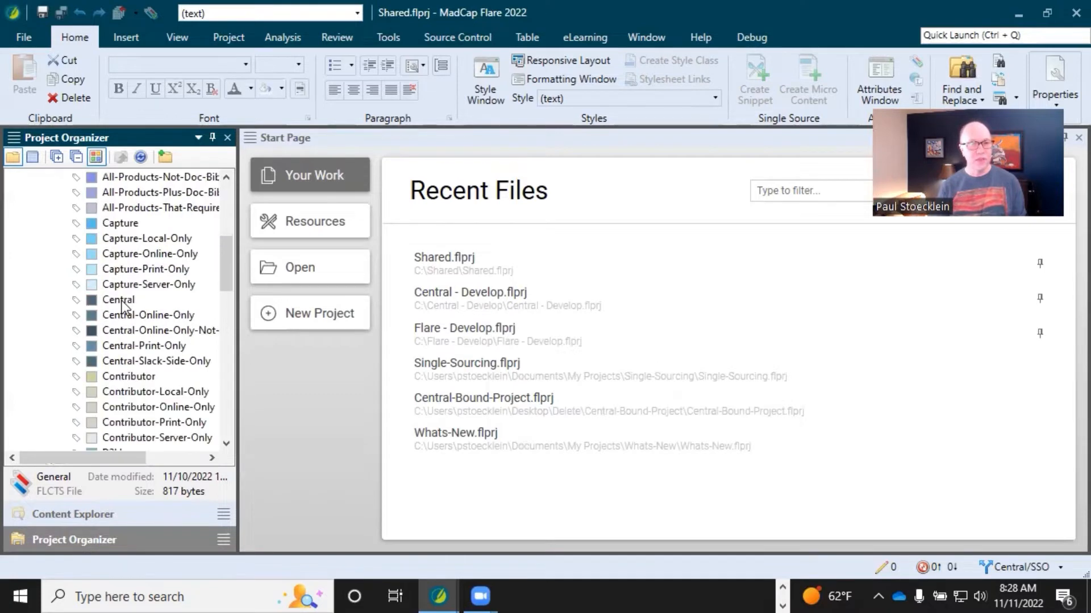
left_click(126, 305)
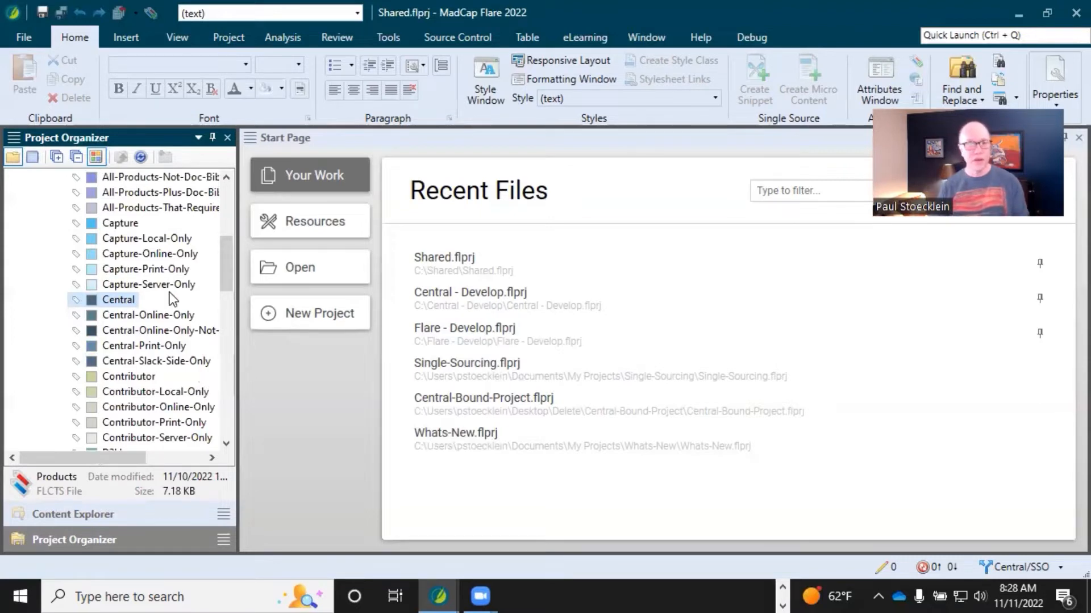
left_click(141, 316)
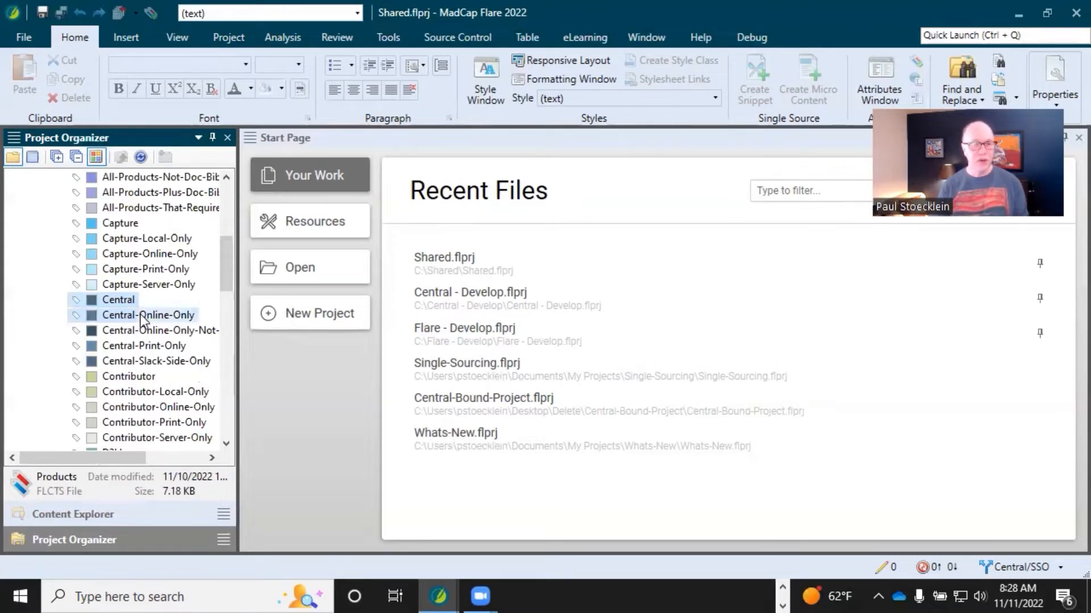
left_click(156, 347)
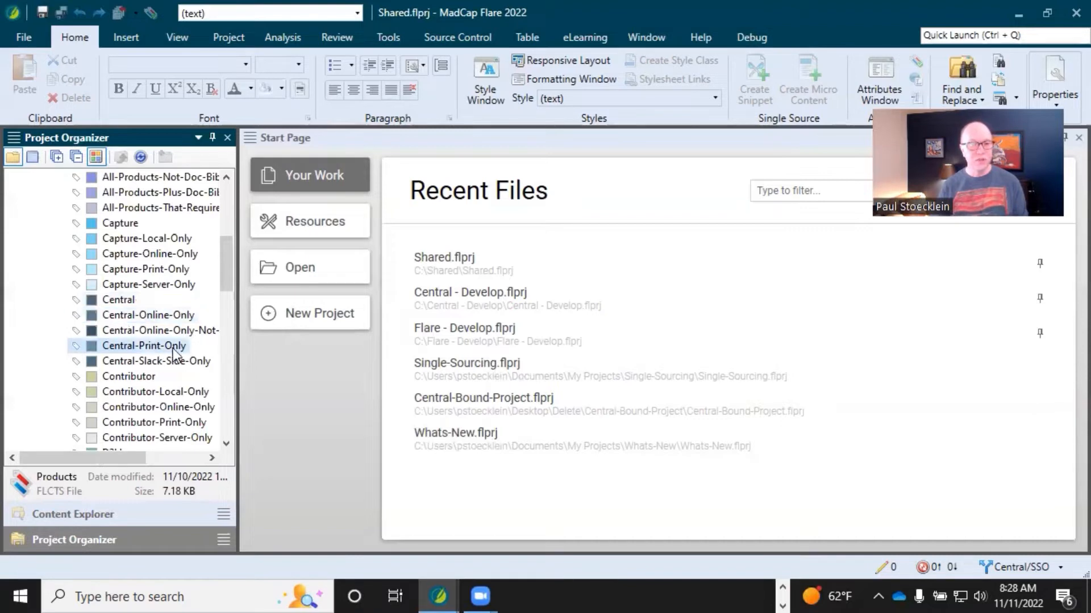
scroll(136, 264, "up", 2)
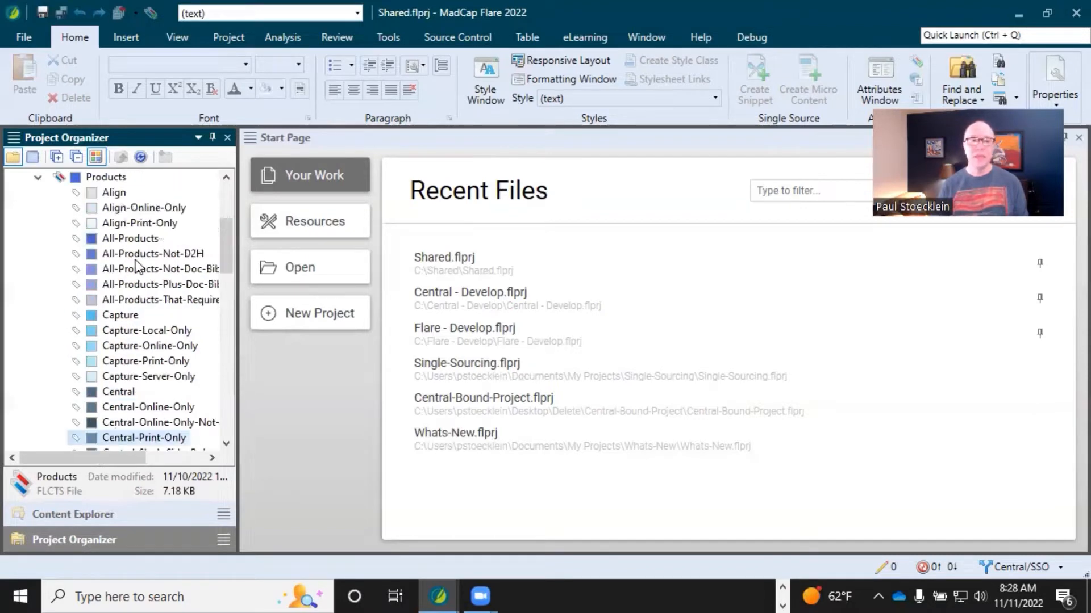
scroll(134, 260, "up", 2)
left_click(38, 271)
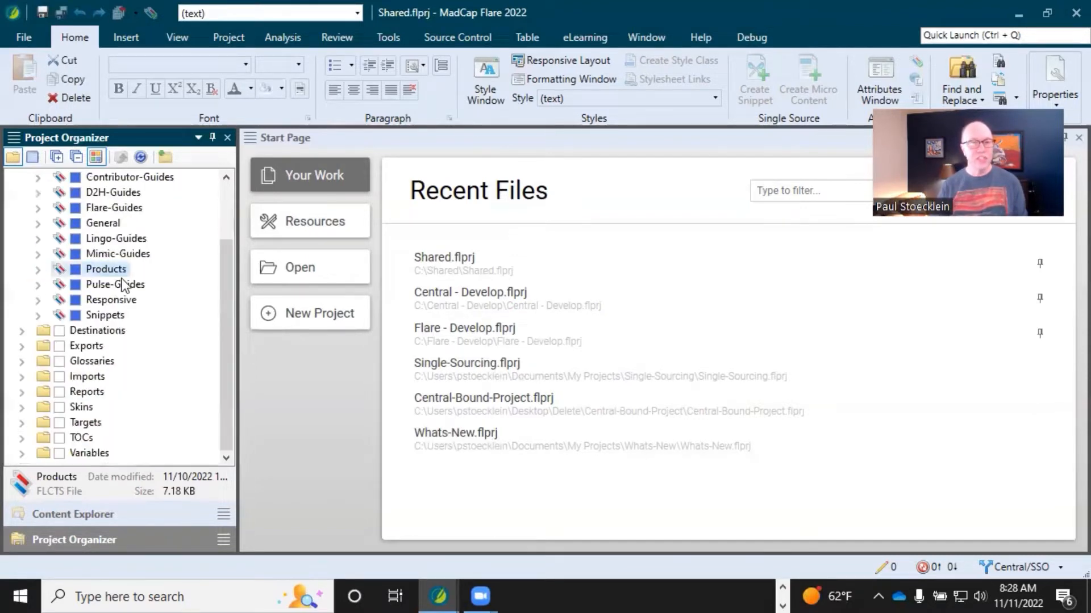
- Open the color picker for the PDF1 tag's background in the PDFs condition tag set, view the color options and cancel
scroll(182, 315, "up", 2)
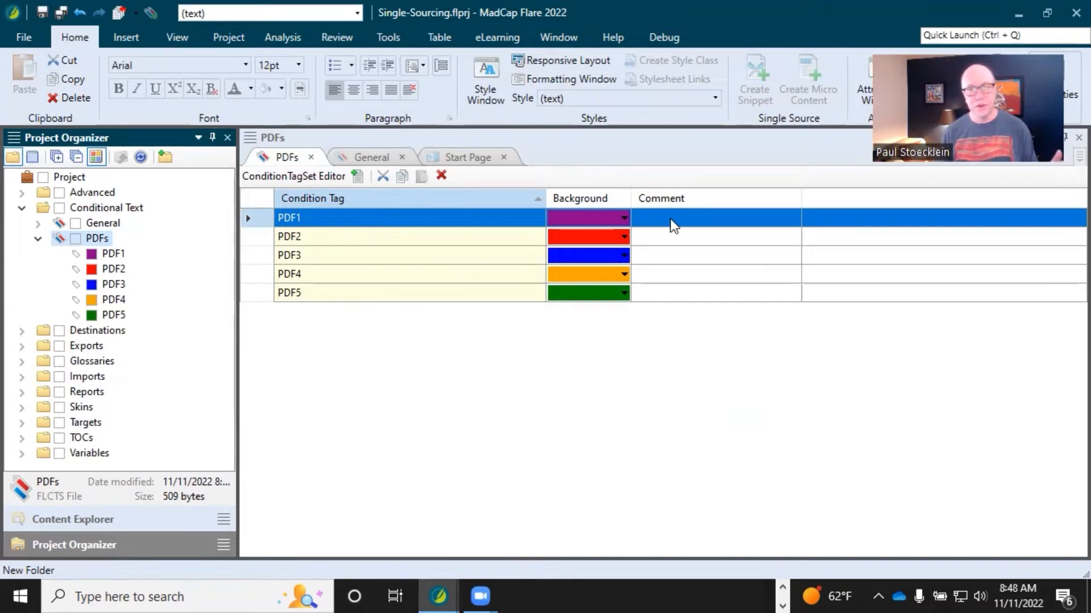
left_click(624, 218)
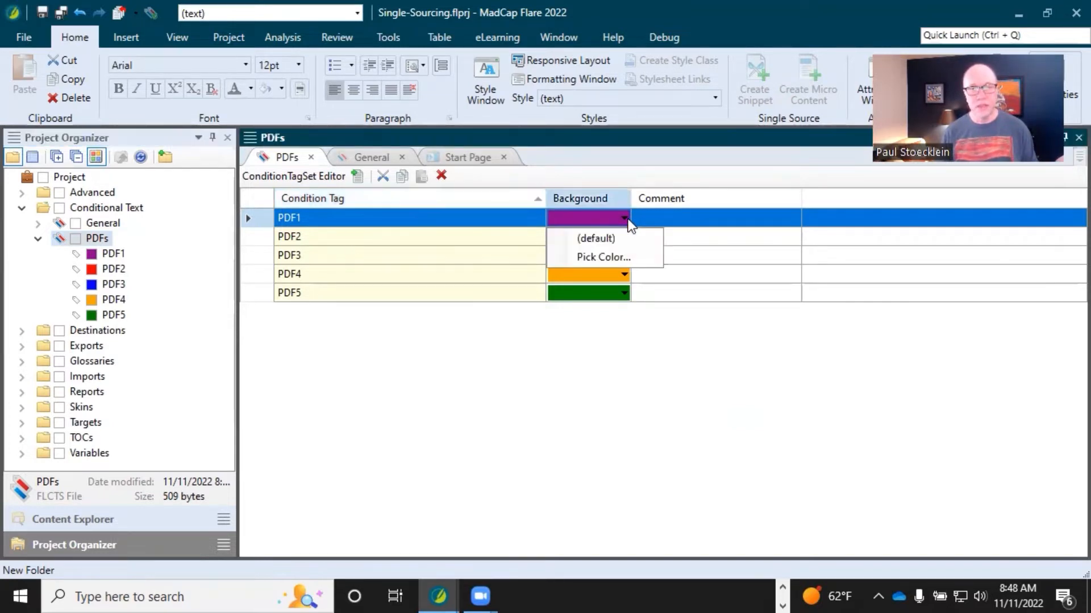
left_click(603, 258)
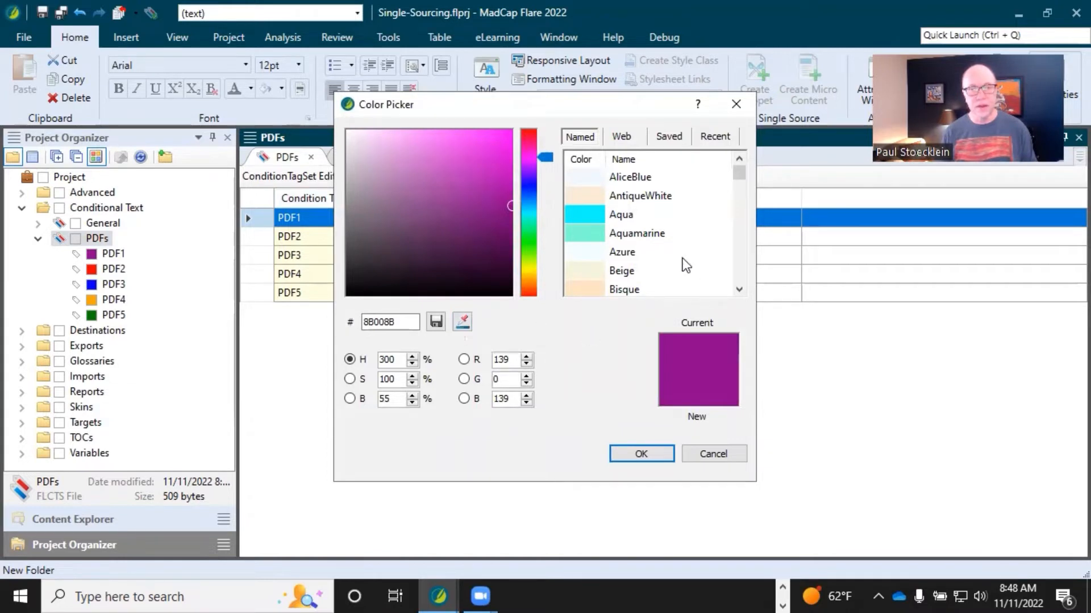
left_click(714, 453)
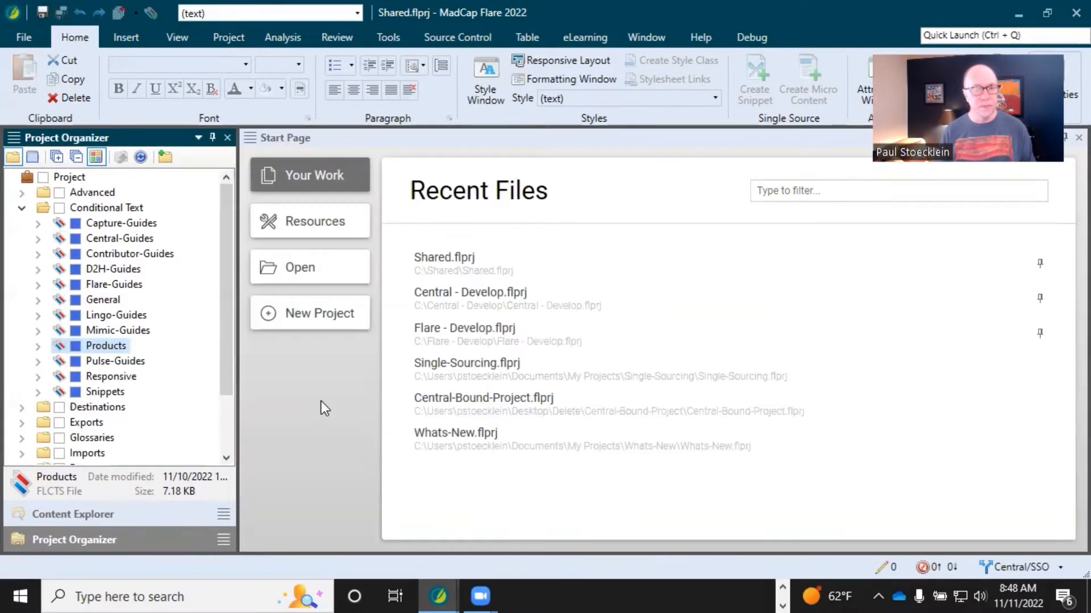
- Open the General condition tag set in the Shared project and examine the background colors of the Online-Only, Print-Only and Not-Server tags
double_click(105, 300)
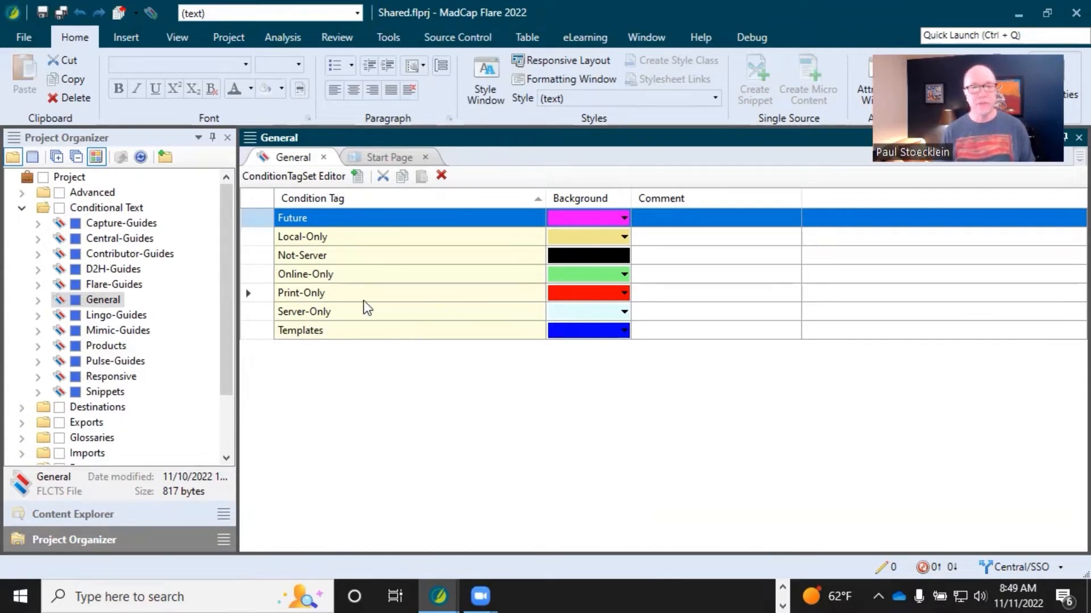
left_click(318, 274)
left_click(318, 294)
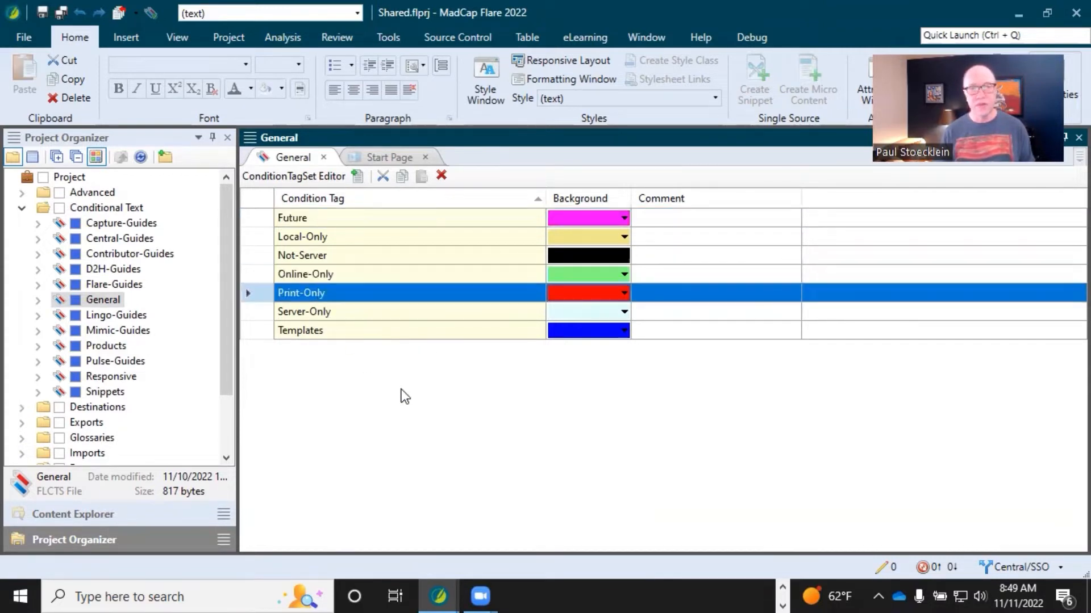
left_click(371, 256)
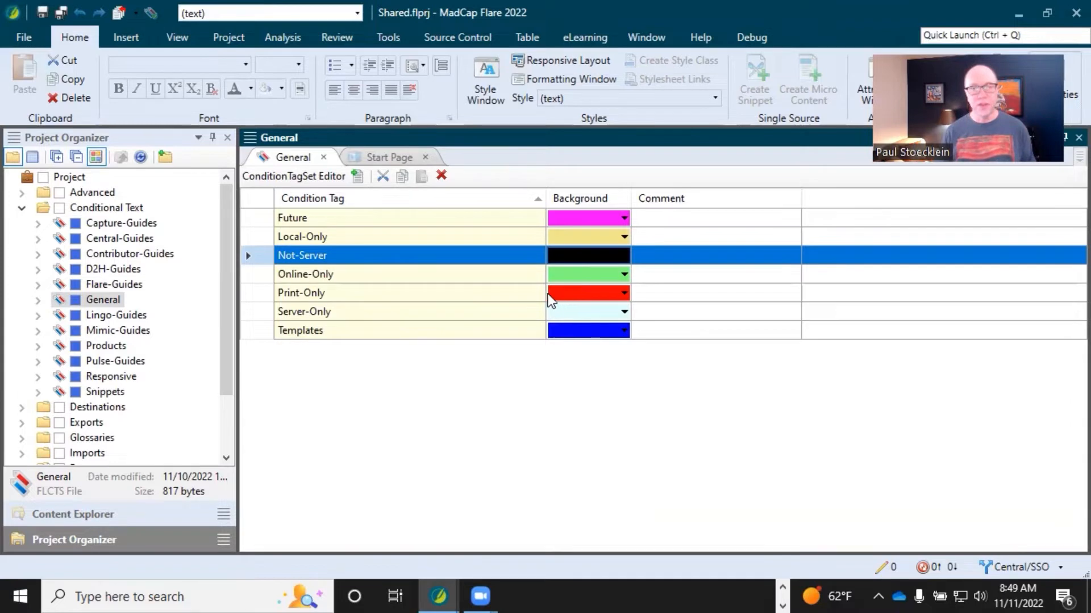
left_click(490, 293)
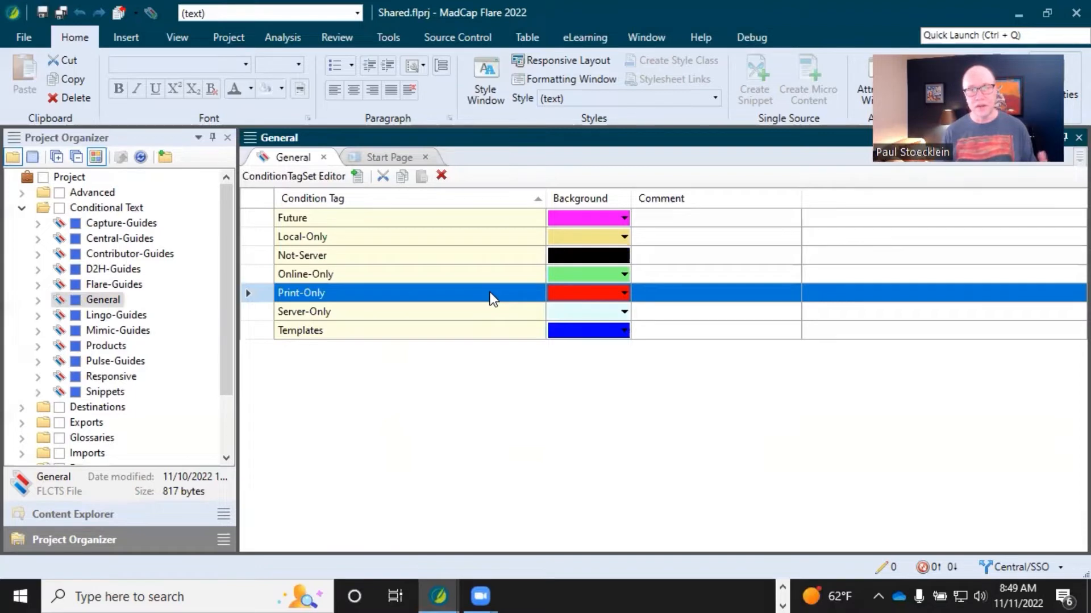
left_click(499, 279)
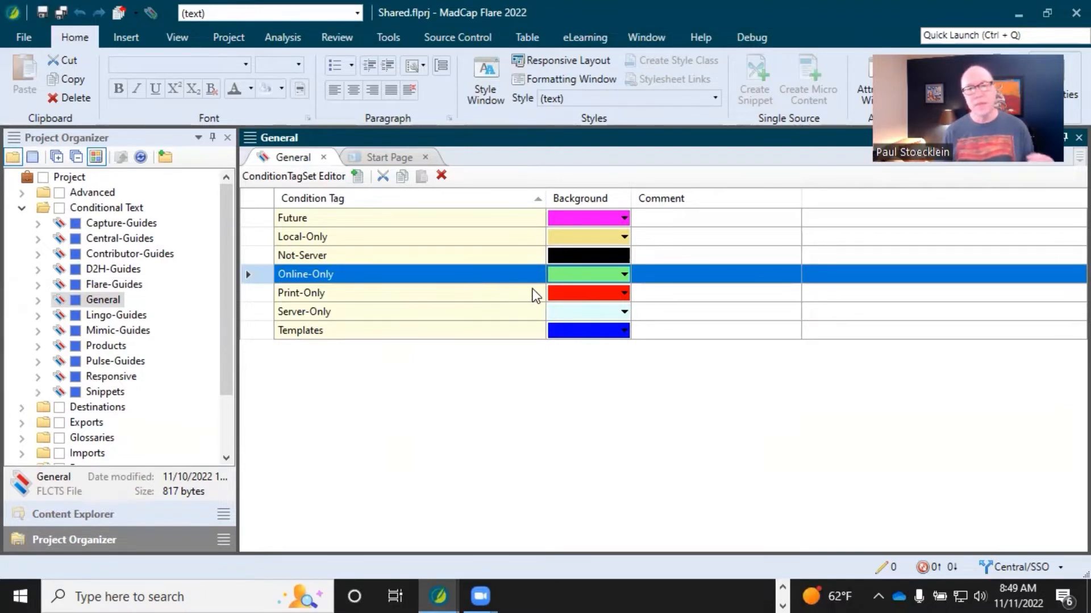
left_click(422, 293)
left_click(422, 275)
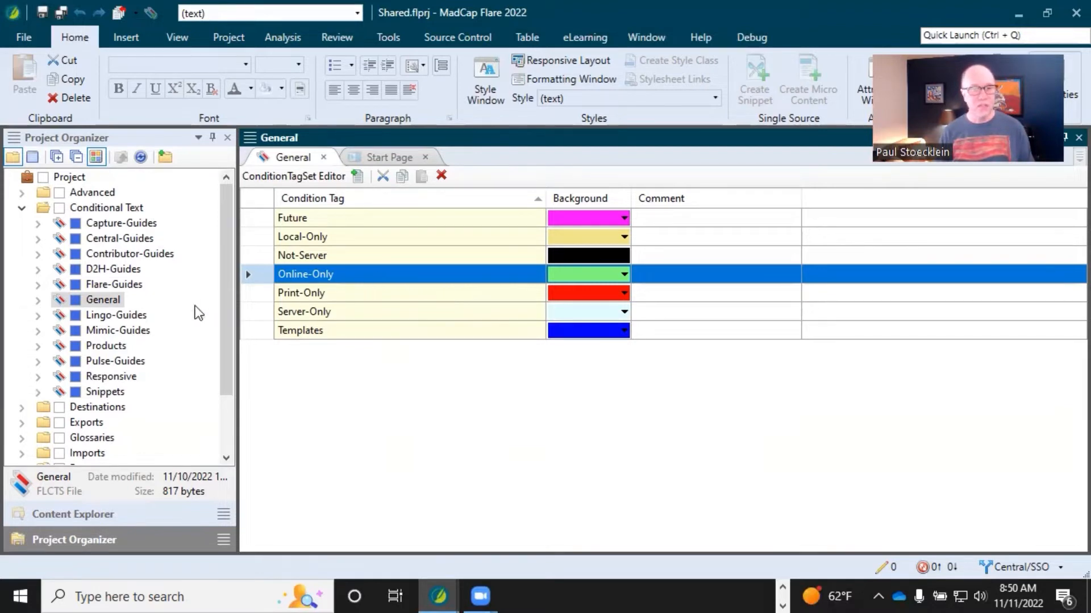
- Open the Products condition tag set and examine how background color shades group each product's tags, such as Capture, Capture-Online-Only and Capture-Print-Only
left_click(108, 347)
double_click(109, 348)
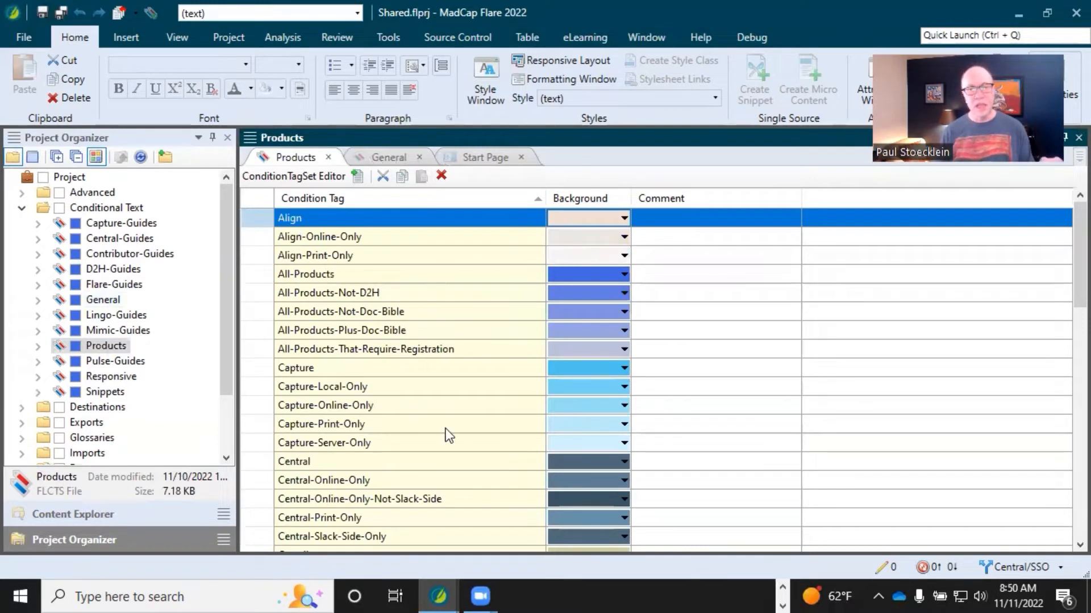
scroll(448, 435, "down", 1)
scroll(447, 429, "down", 1)
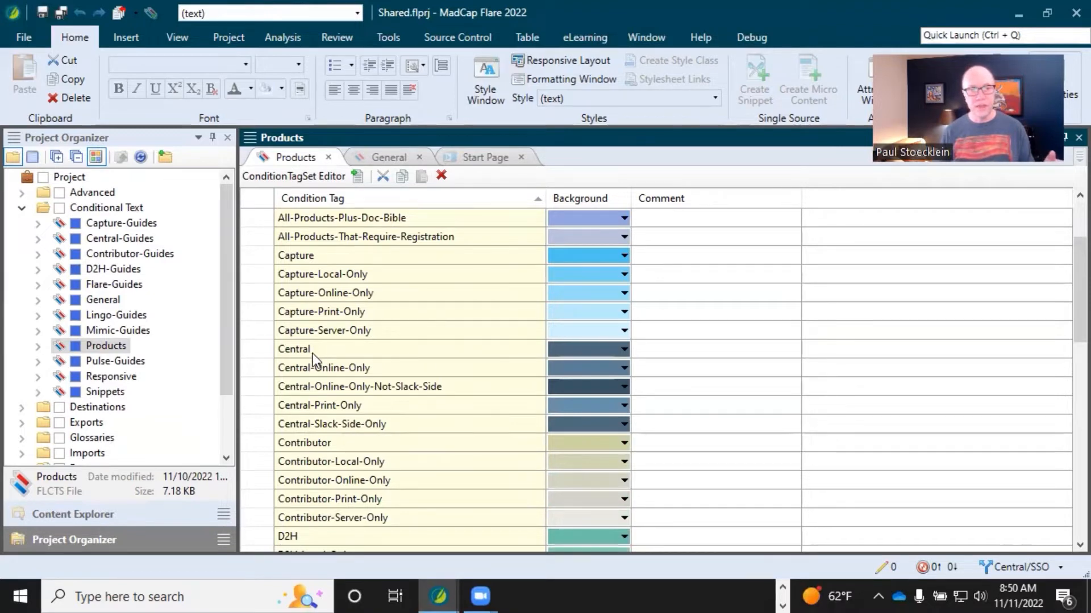
left_click(311, 255)
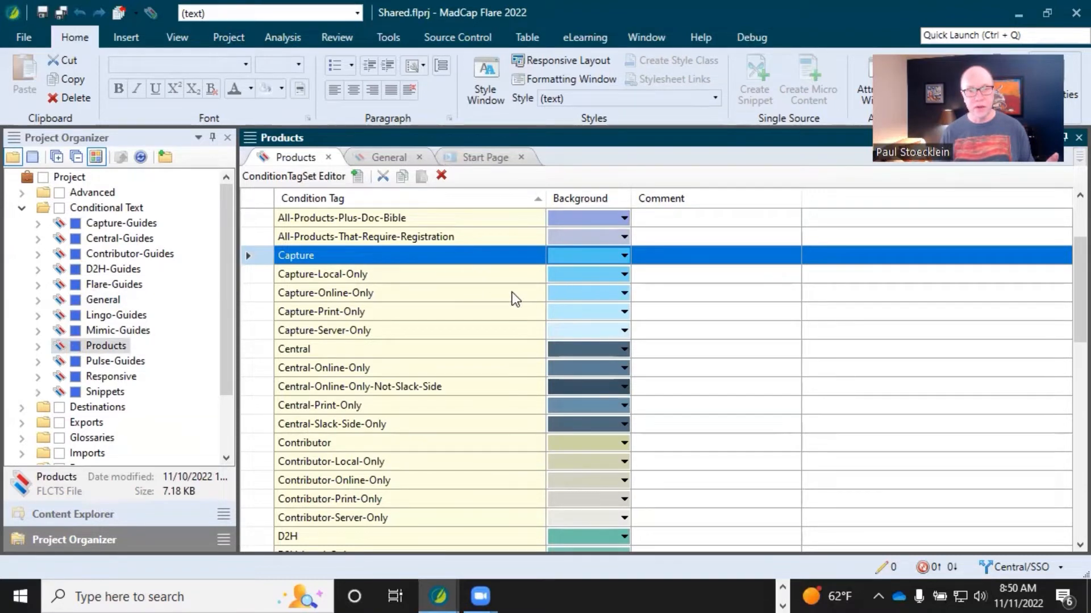
left_click(574, 299)
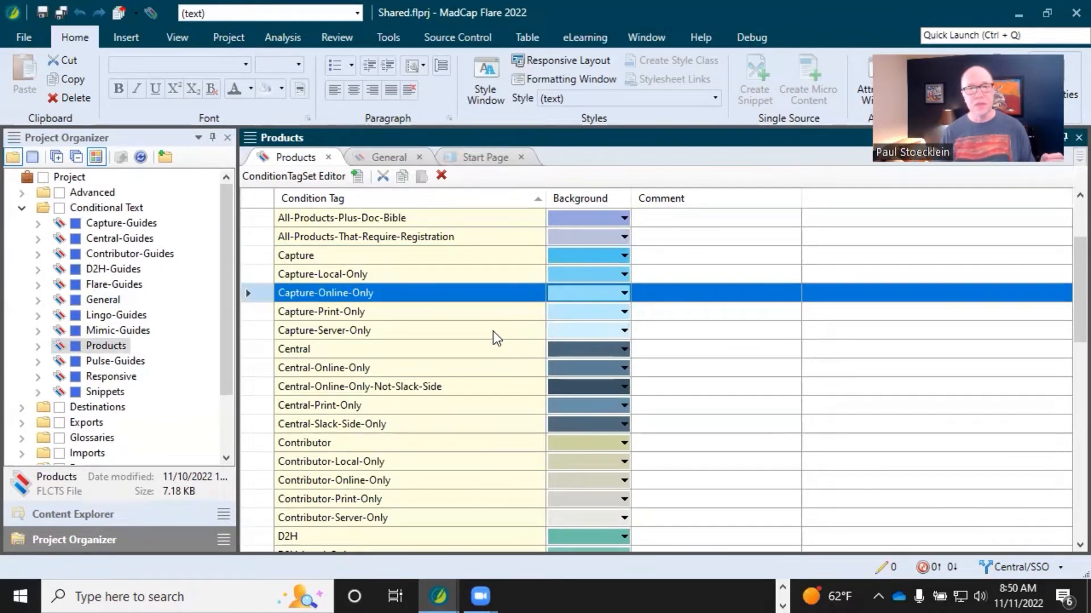
left_click(491, 311)
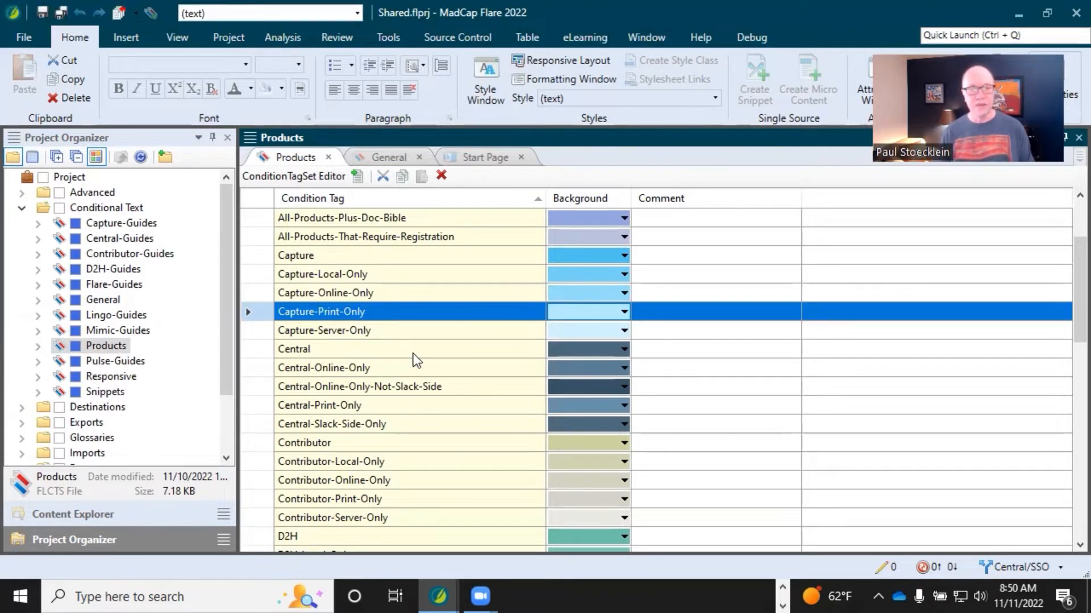
scroll(414, 354, "down", 1)
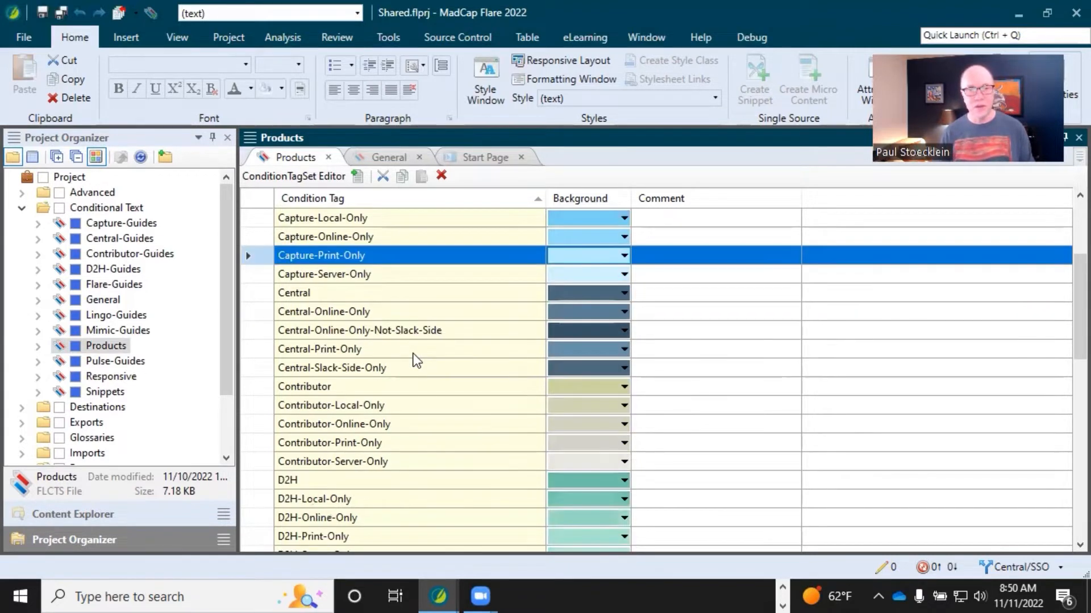
scroll(413, 353, "up", 2)
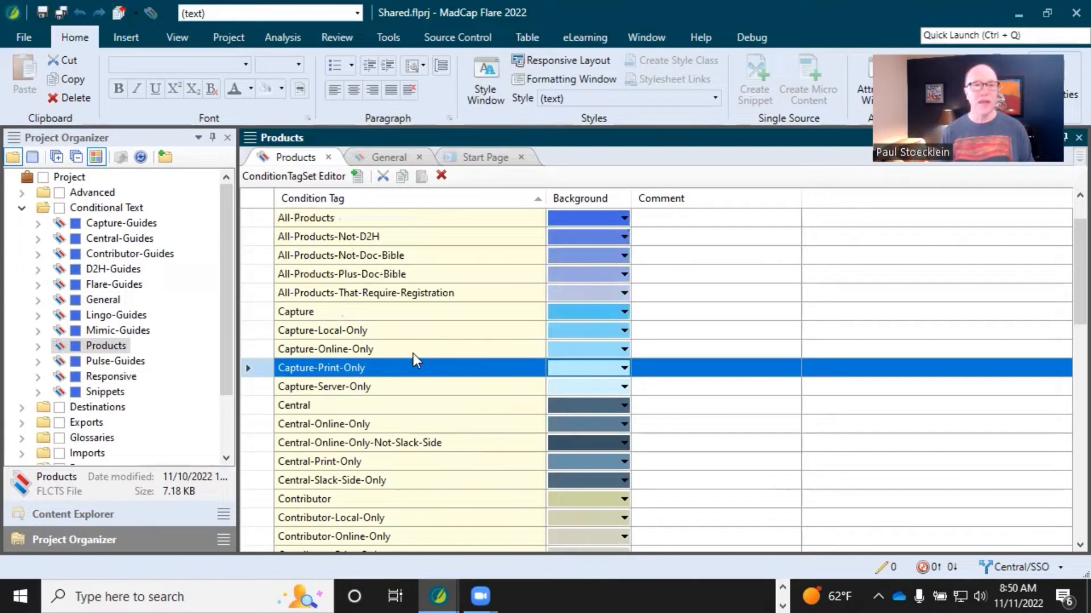
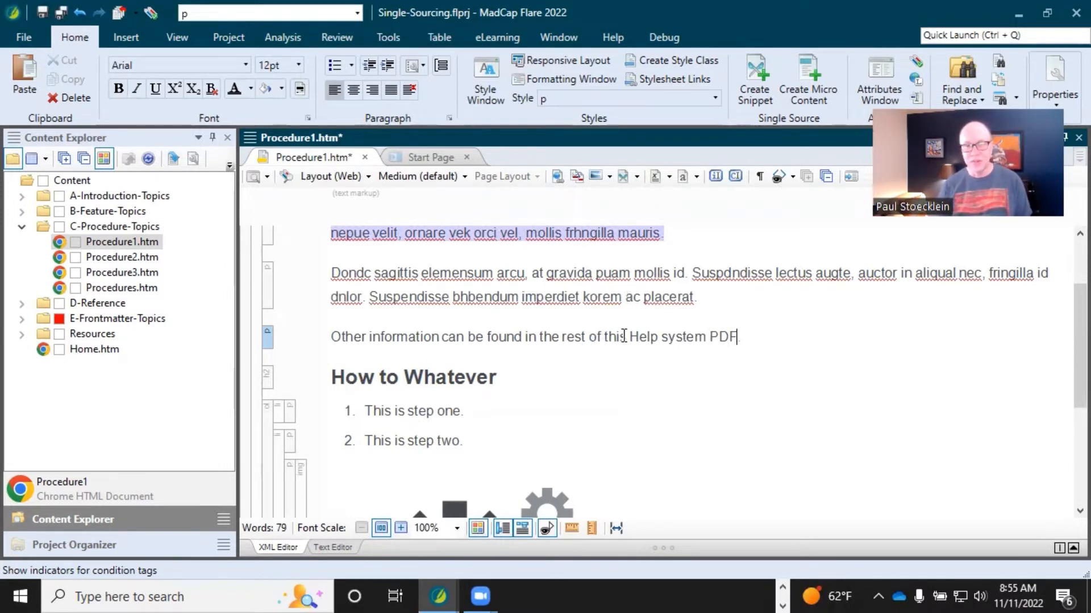
- In Procedure1.htm of the Single-Sourcing project, apply the General set's OnlineOnly condition tag to the words "Help system"
left_click_drag(626, 337, 705, 338)
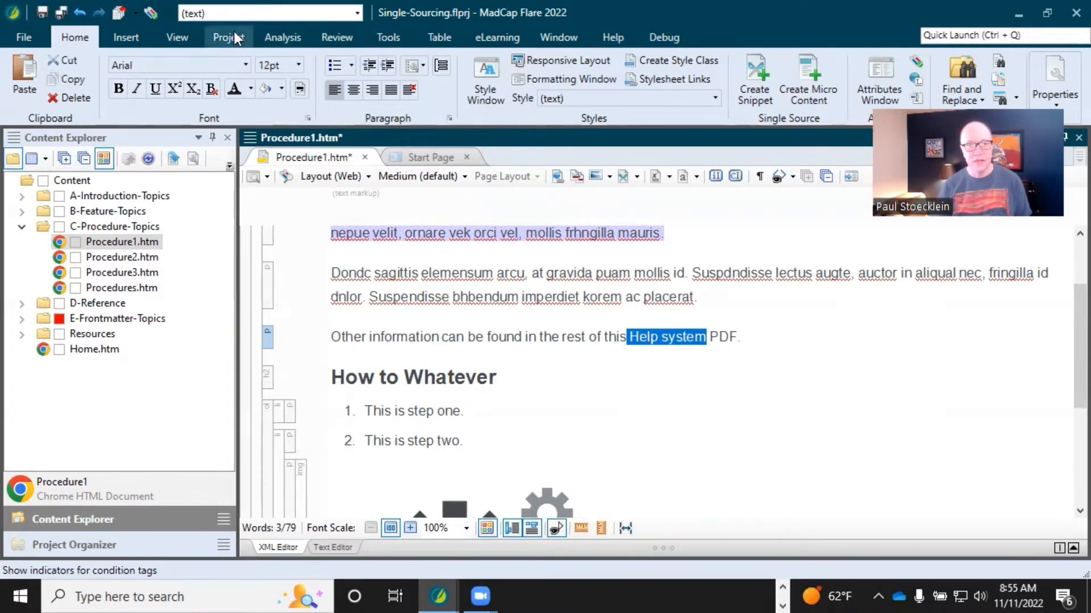
left_click(150, 12)
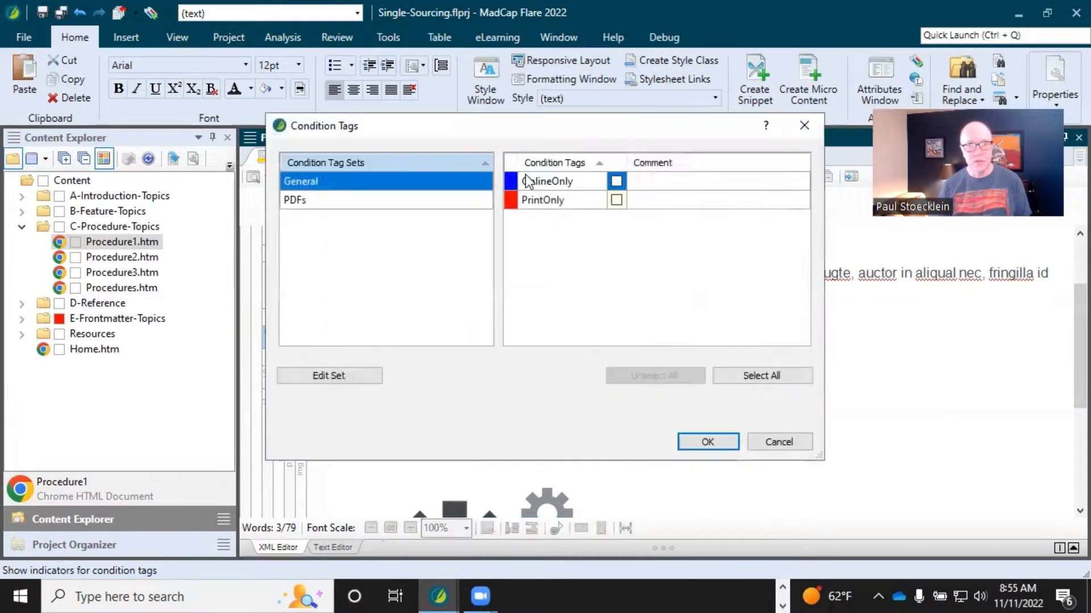
left_click(617, 181)
left_click(707, 442)
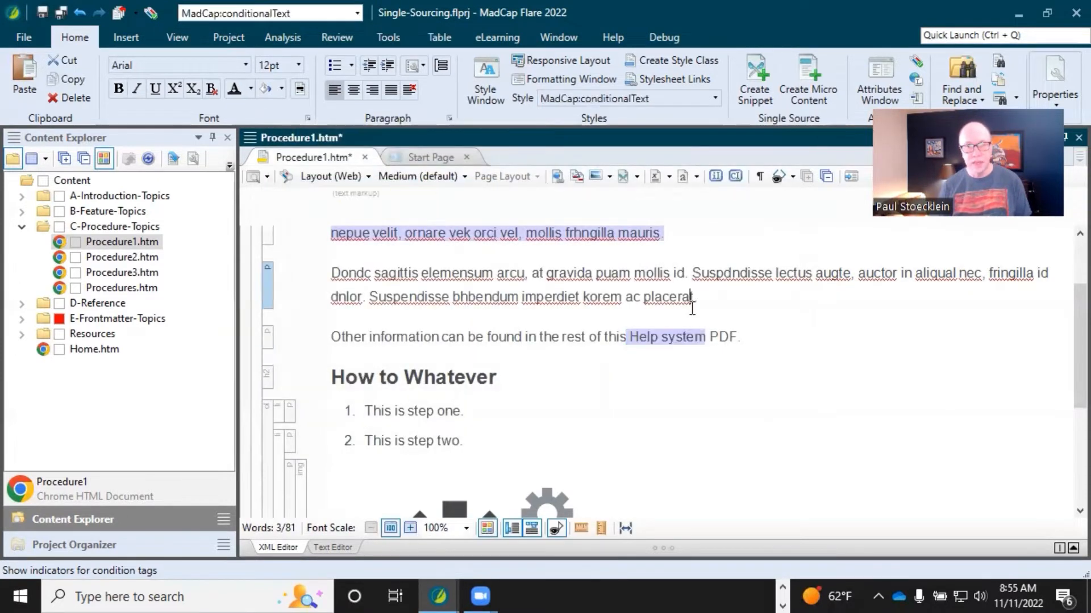
- Apply the General set's PrintOnly condition tag to the word "PDF" in the same sentence
left_click_drag(706, 337, 737, 337)
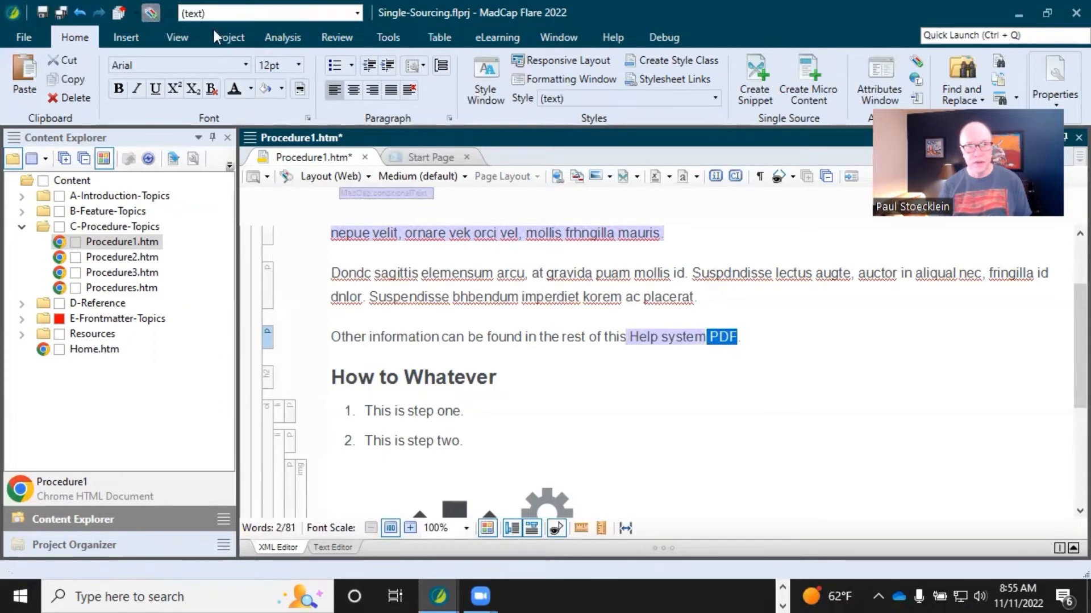
left_click(151, 12)
left_click(615, 201)
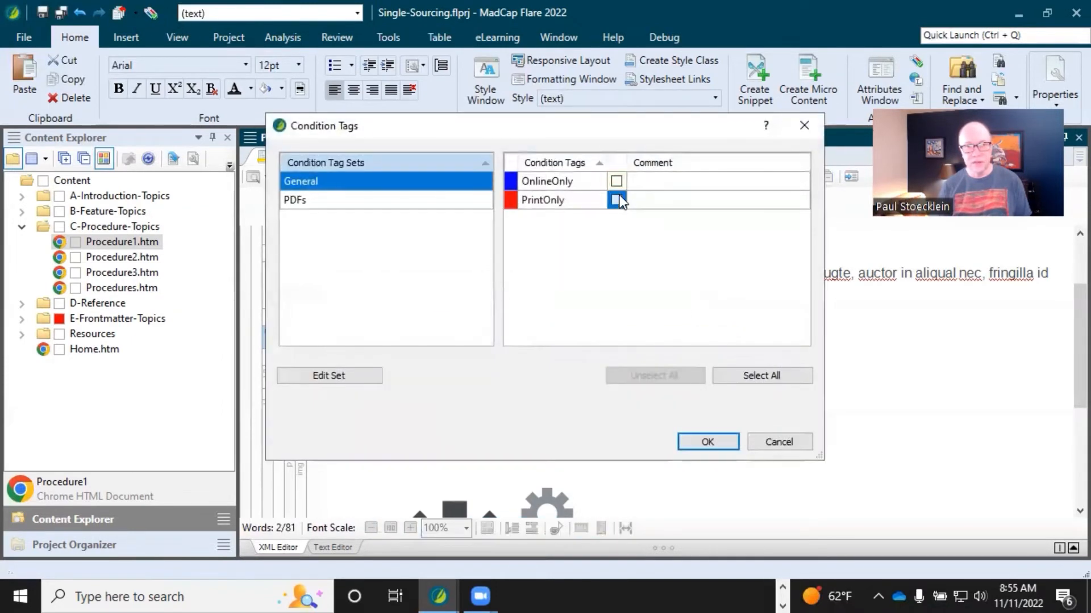
left_click(707, 441)
left_click(618, 337)
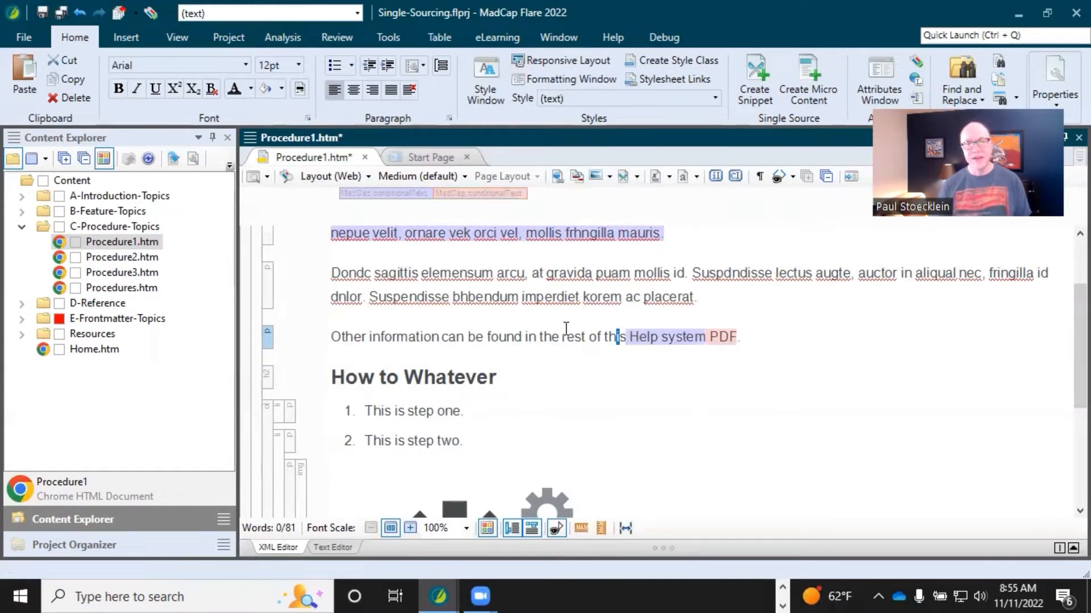
left_click(602, 337)
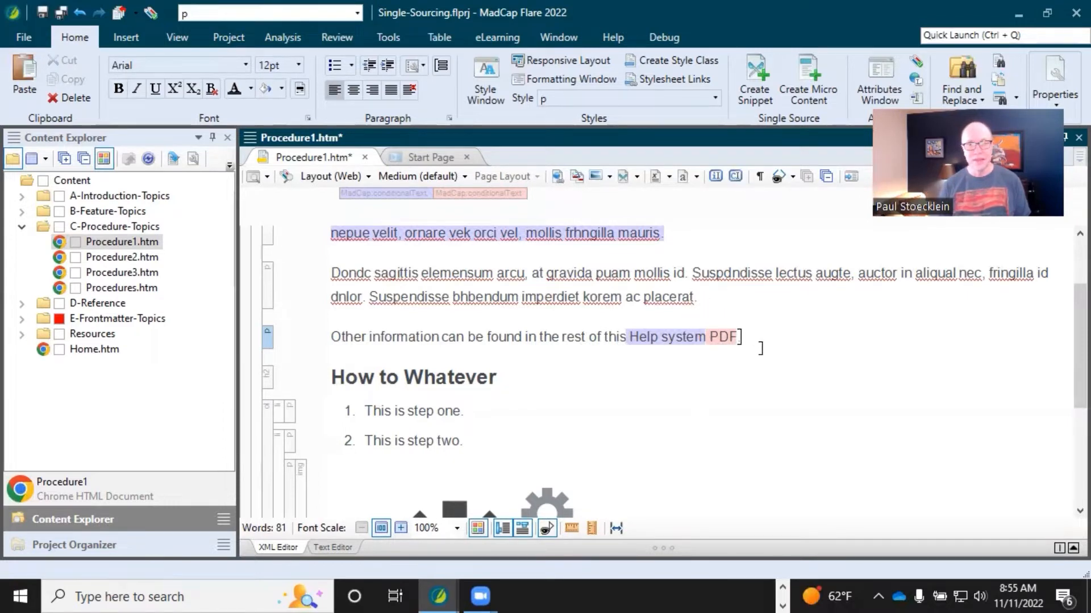
- Add a new paragraph above the "How to Whatever" heading reading "an a soup bowl an elephant"
key("Return")
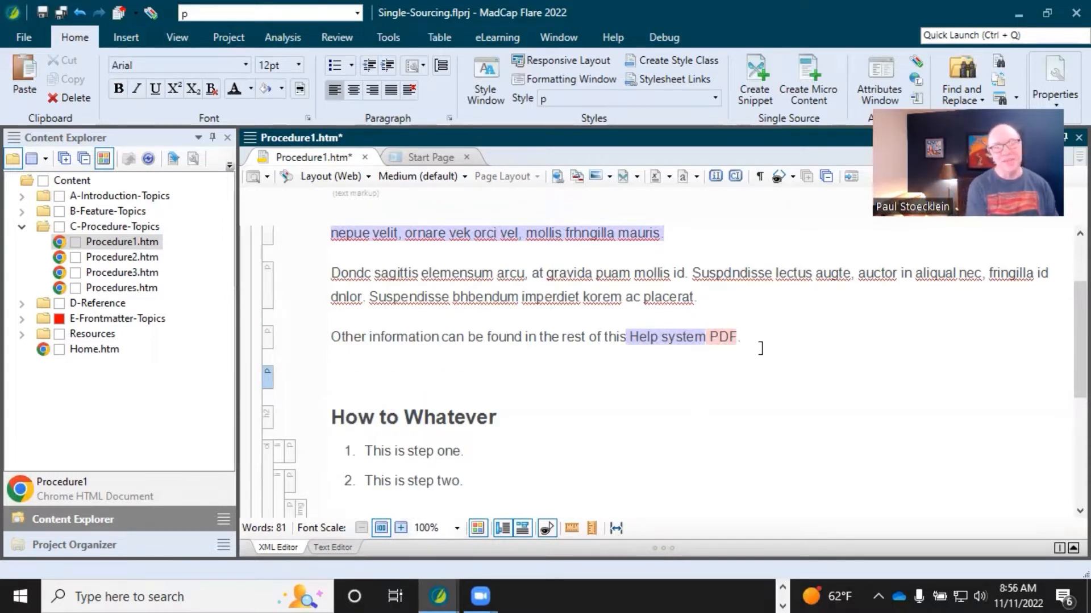
type("n a")
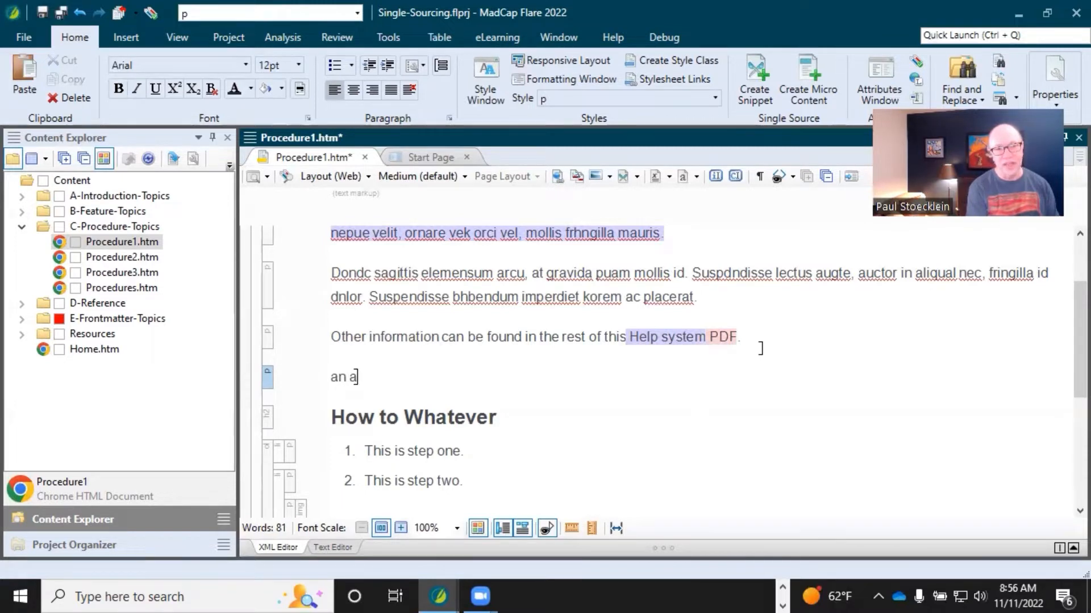
type(" soup")
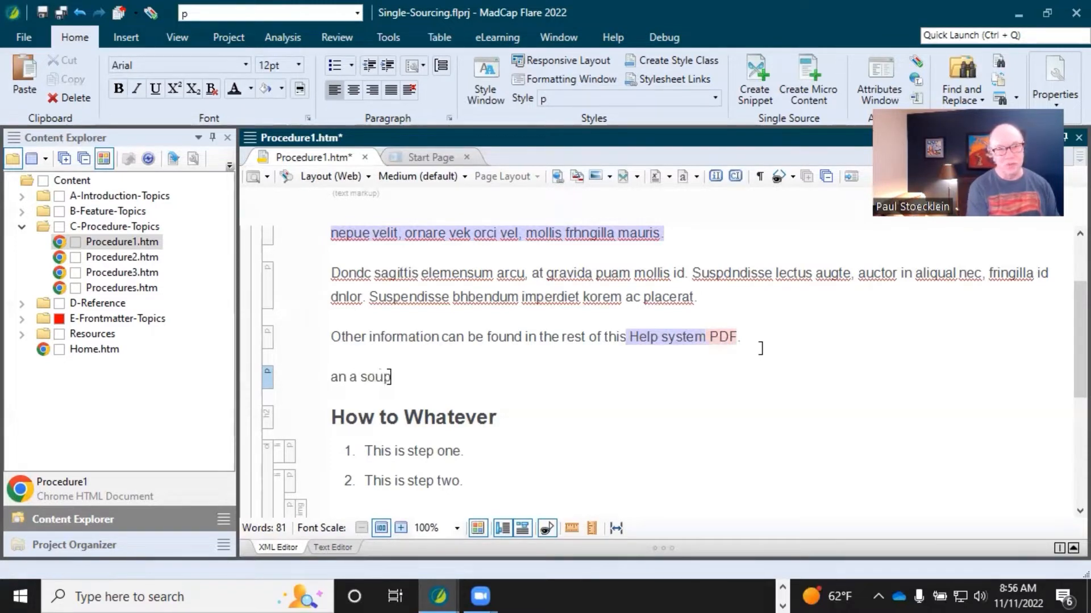
type(" bowl an elephant")
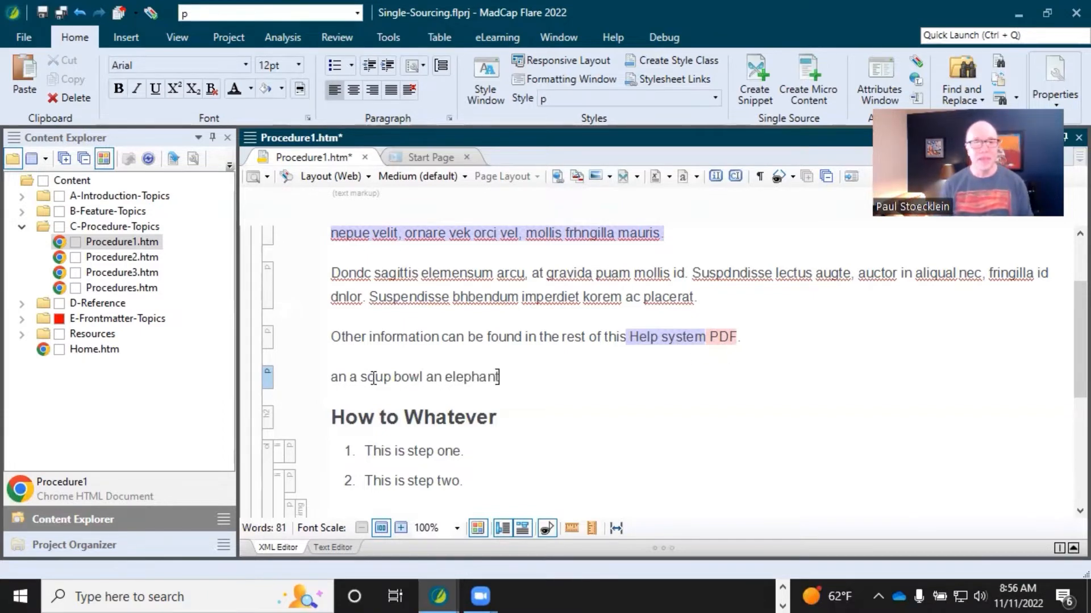
- Rewrite the start of the new paragraph as a single "an", making it read "an soup bowl an elephant"
left_click_drag(352, 376, 315, 380)
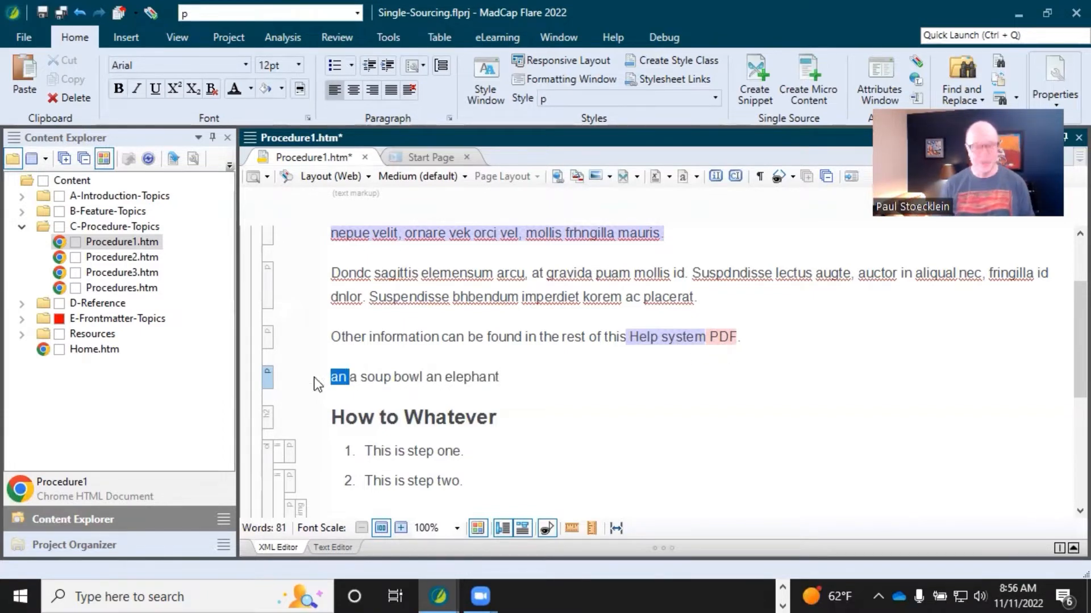
key("BackSpace")
type("a ")
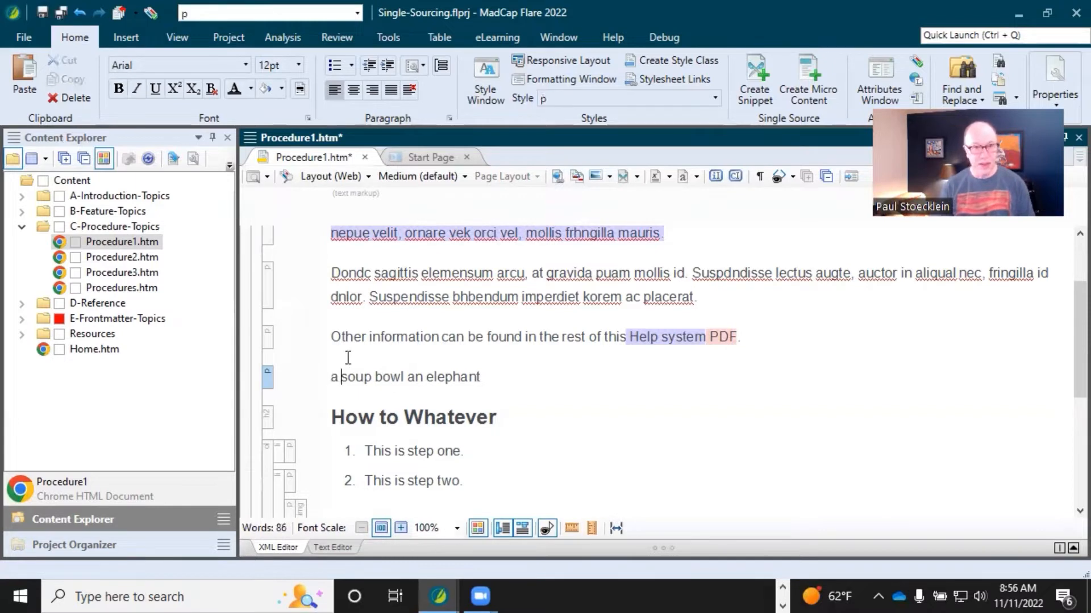
type("an")
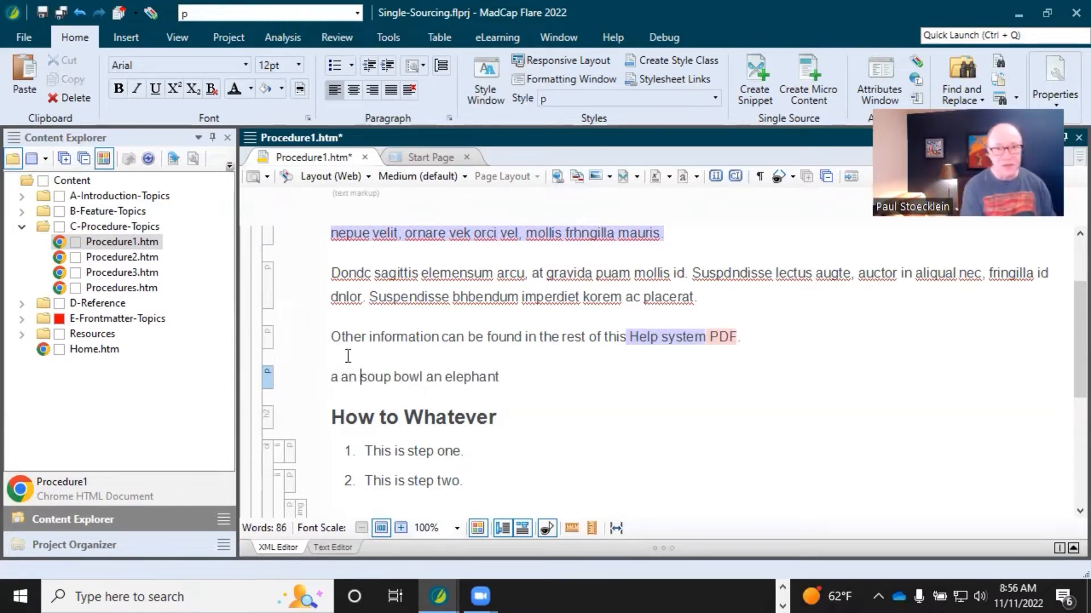
key("BackSpace")
key("BackSpace")
key("BackSpace")
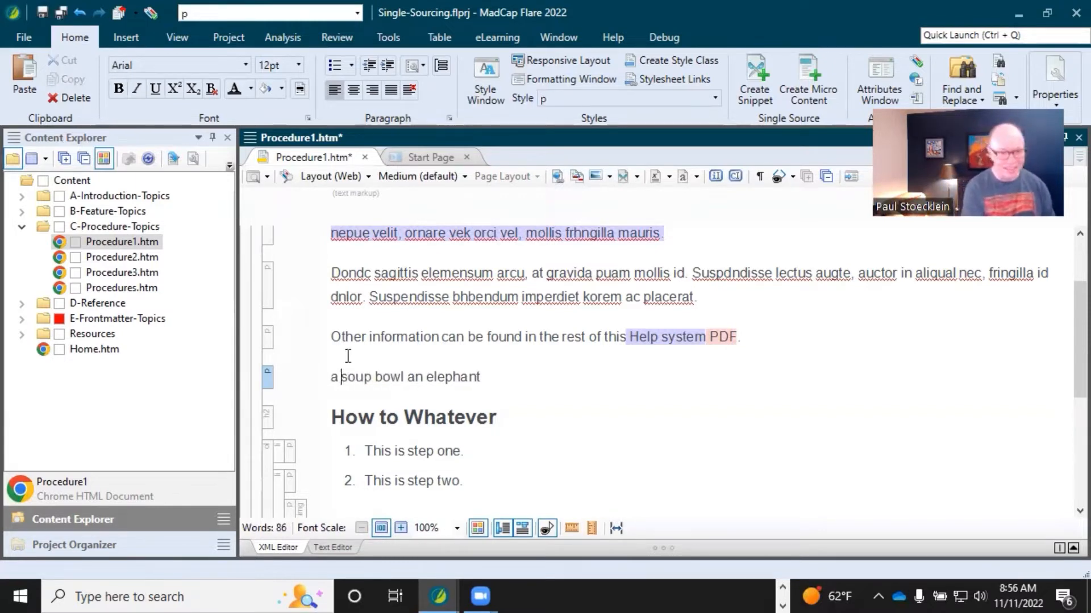
key("BackSpace")
type("n")
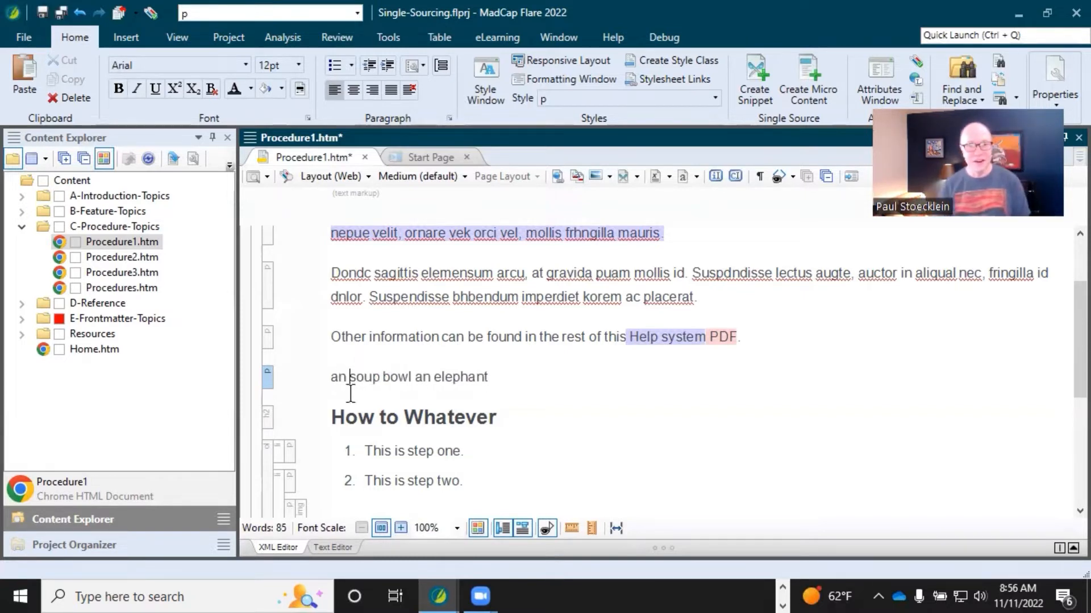
- Try applying the General set's OnlineOnly condition tag to only the letter "a" of the first "an" in the soup bowl paragraph
left_click_drag(332, 377, 339, 377)
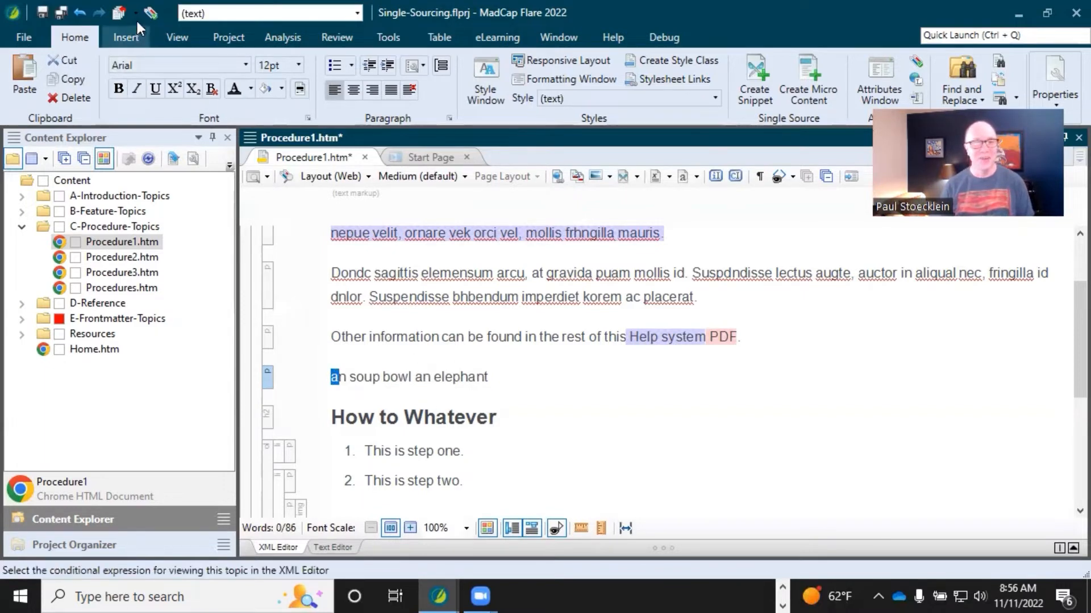
left_click(147, 12)
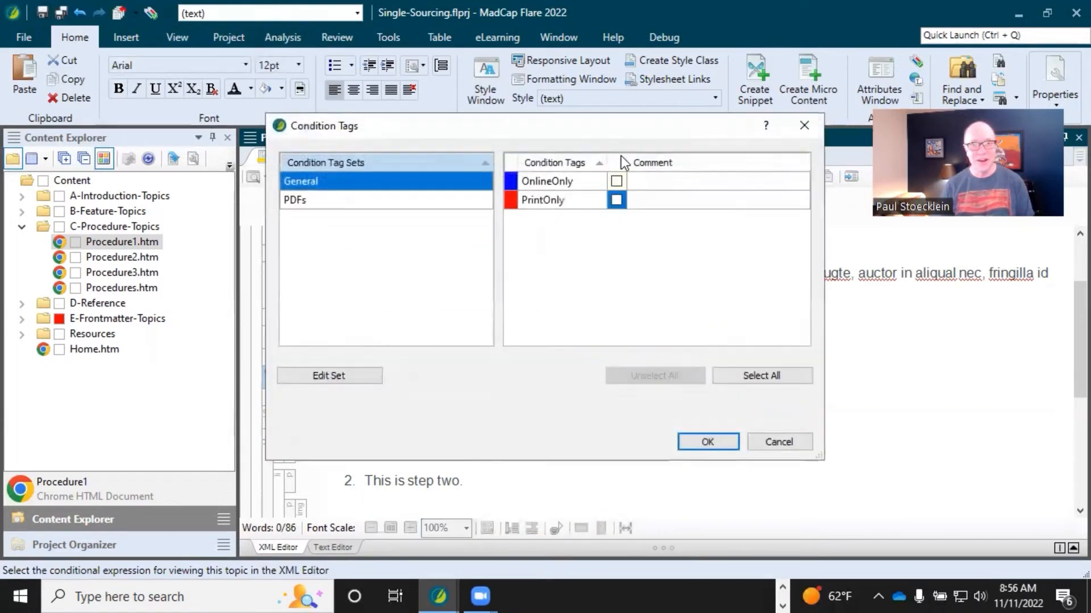
left_click(616, 182)
left_click(727, 442)
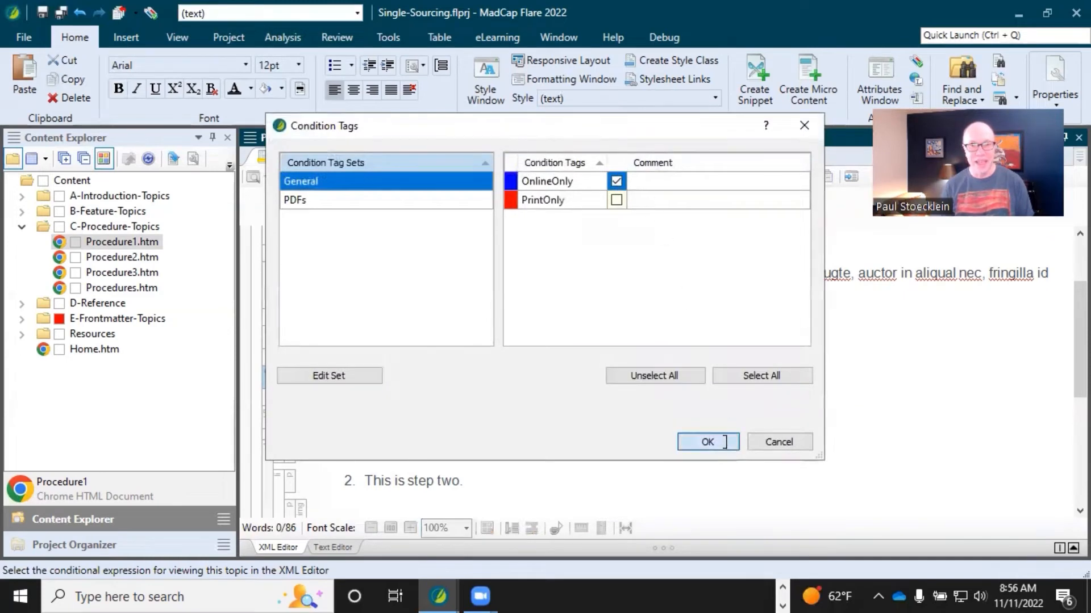
- Try applying both the OnlineOnly and PrintOnly condition tags to the whole first word "an" in the soup bowl paragraph
left_click_drag(332, 378, 348, 378)
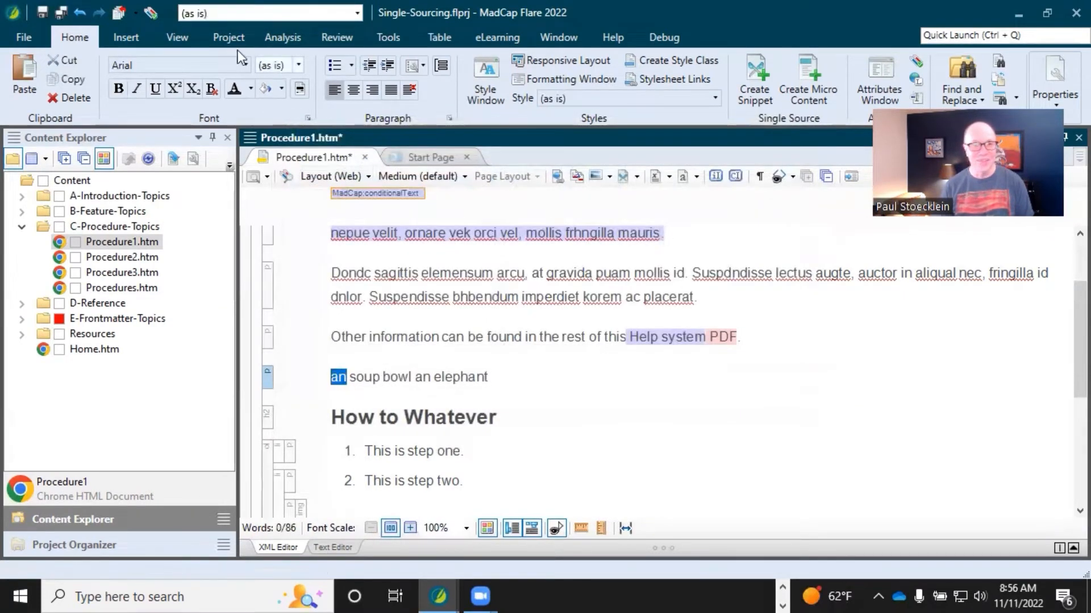
left_click(148, 15)
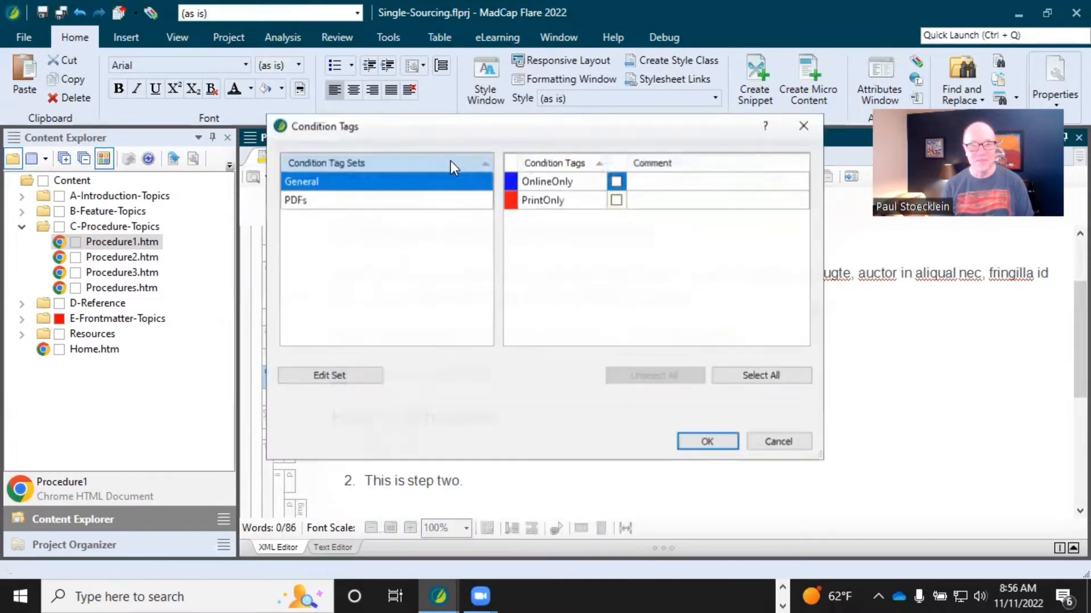
left_click(616, 182)
left_click(615, 199)
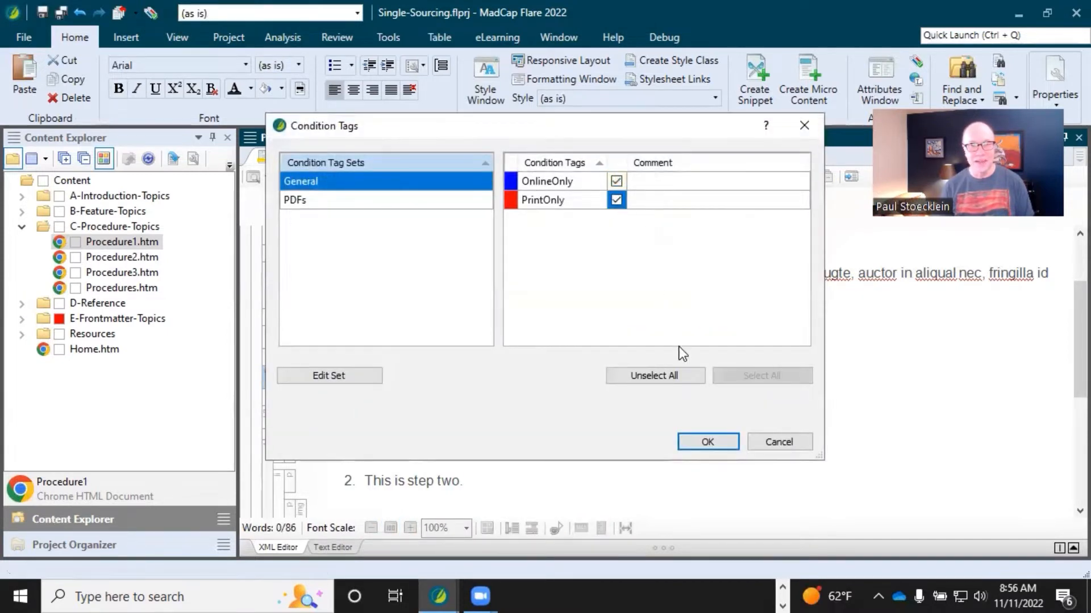
left_click(697, 445)
left_click(434, 393)
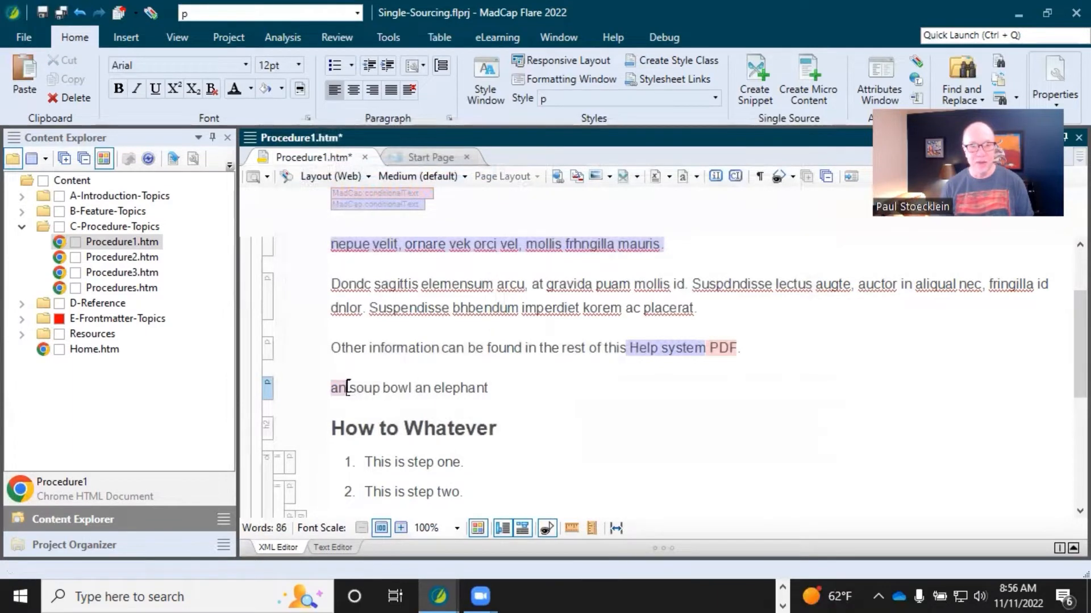
left_click_drag(347, 389, 417, 387)
left_click(446, 389)
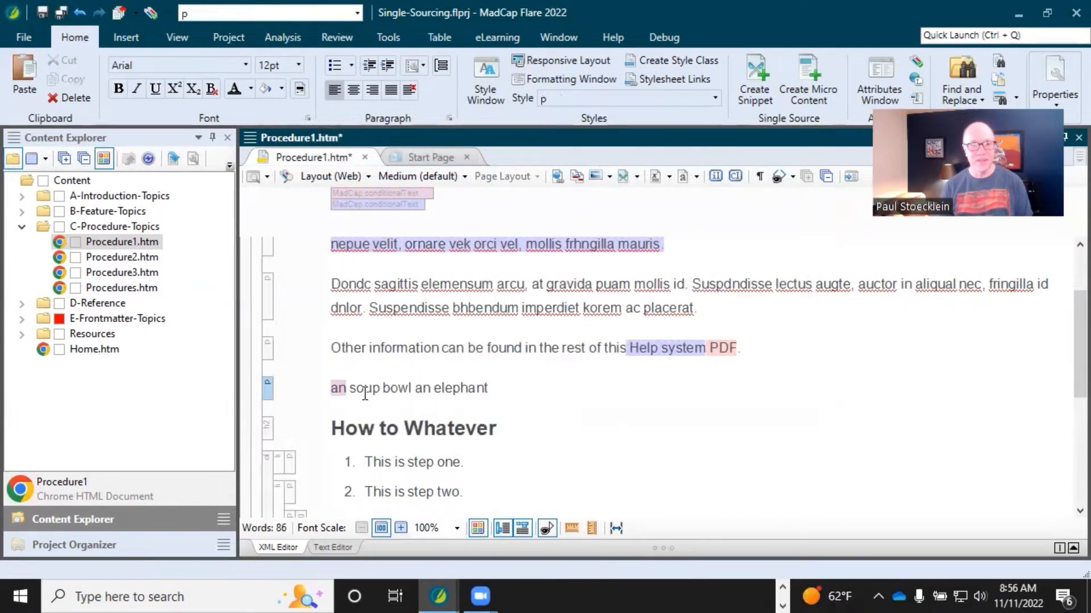
left_click(340, 389)
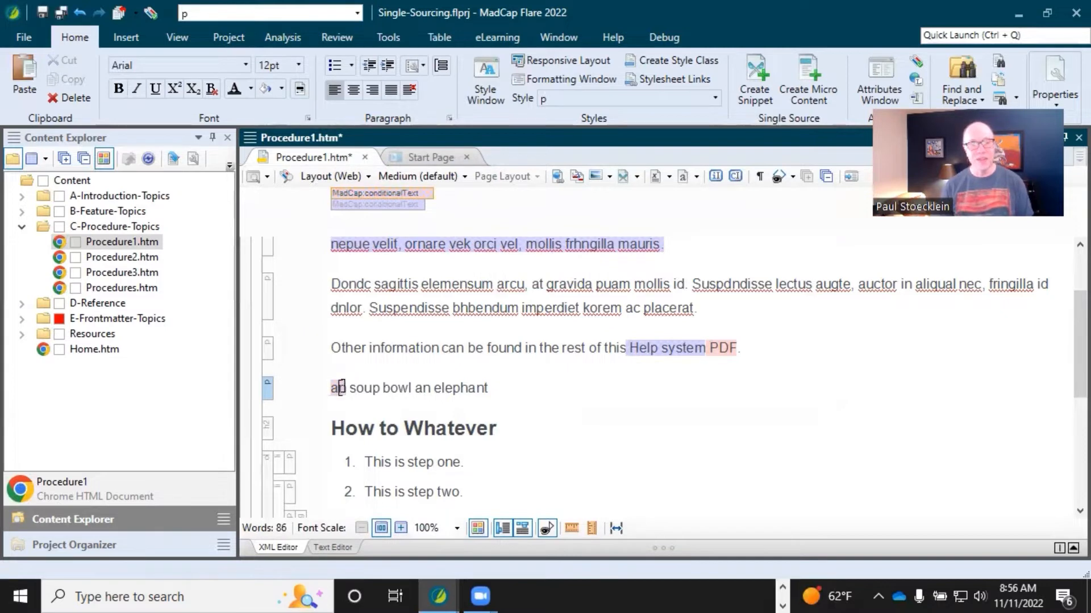
mouse_move(339, 389)
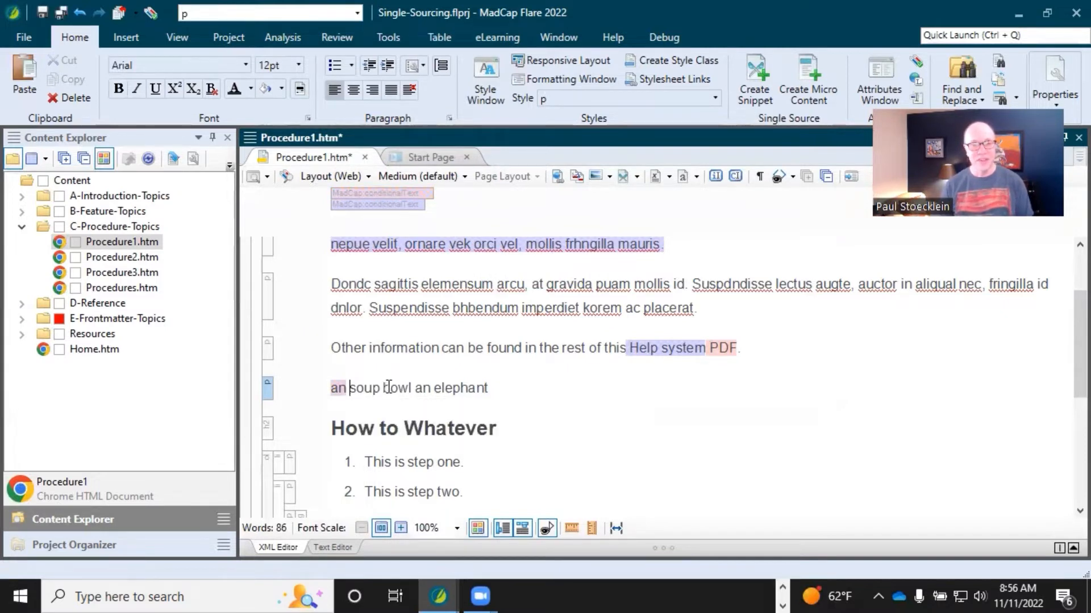
left_click(663, 348)
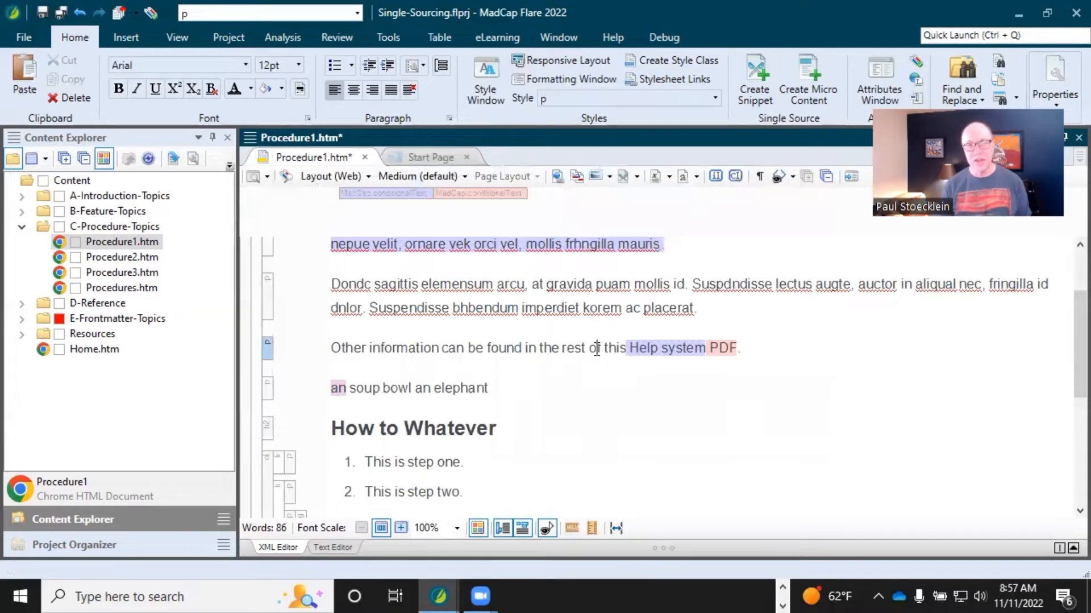
left_click(620, 347)
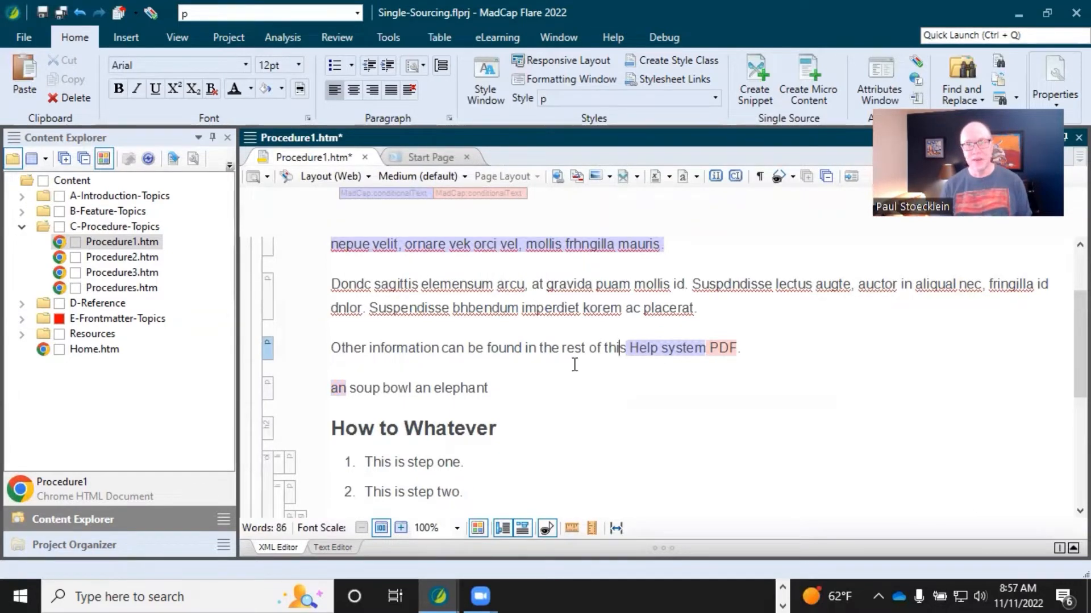
left_click_drag(526, 348, 711, 349)
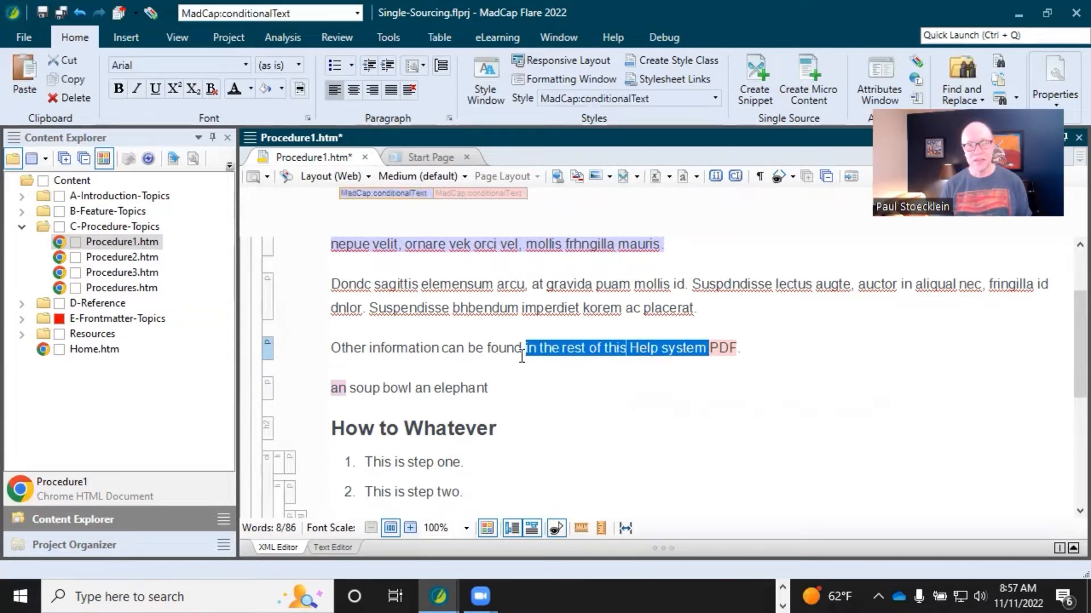
left_click(430, 376)
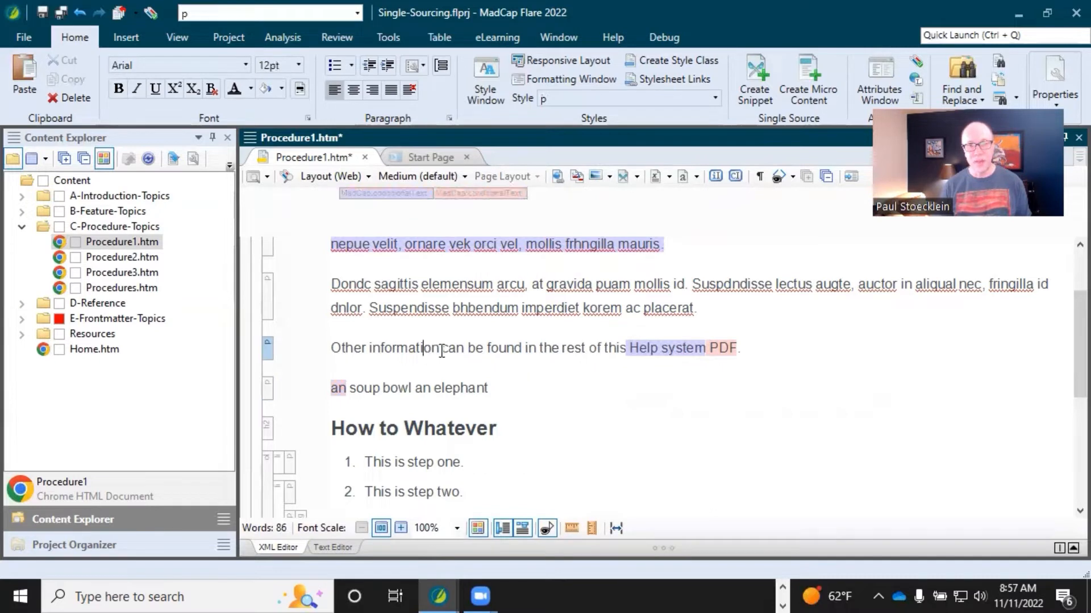
- Undo the recent edits and tags back to the untagged sentence "Other information can be found in the rest of this Help system."
left_click(79, 17)
left_click(79, 18)
left_click(80, 19)
left_click(79, 18)
left_click(80, 18)
left_click(79, 19)
left_click(80, 18)
left_click(79, 18)
left_click(79, 19)
left_click(80, 18)
left_click(79, 18)
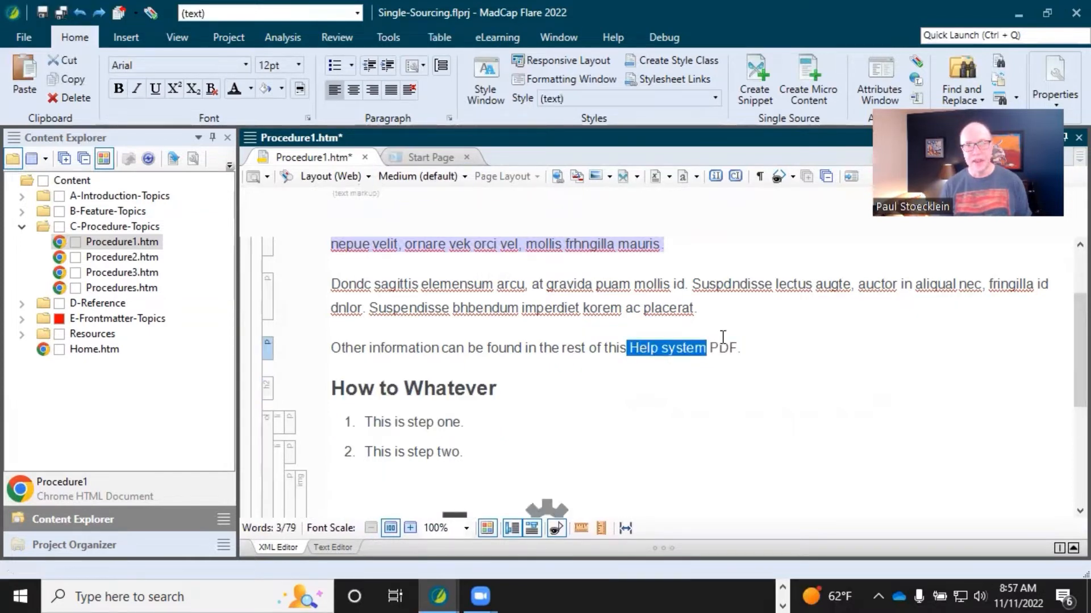
left_click(80, 14)
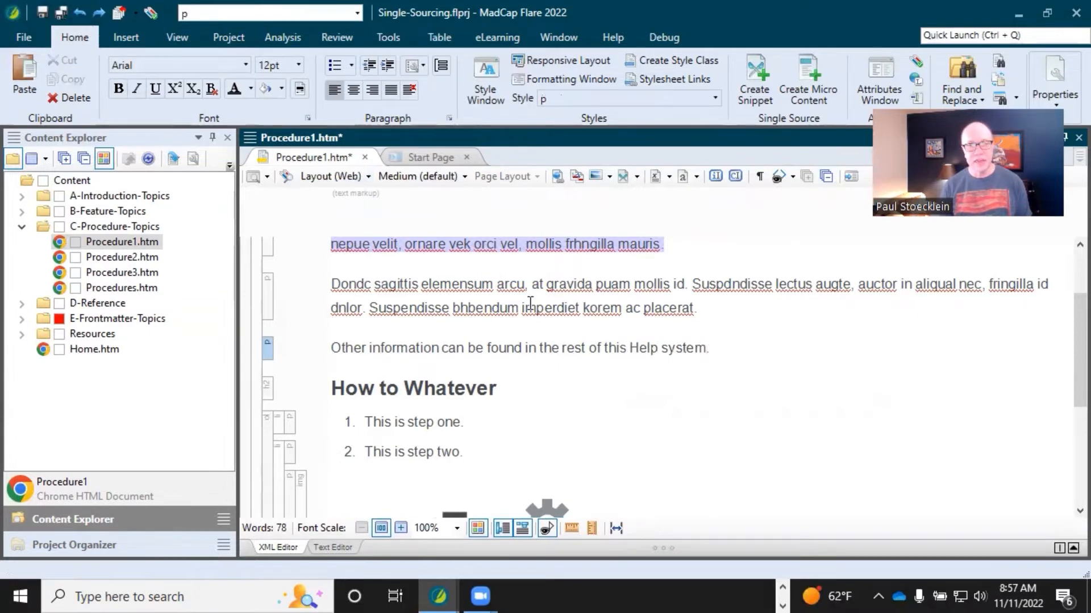
- Duplicate the "Other information can be found..." sentence as a new paragraph below it, replacing "Help system" with "PDF" in the copy
left_click(477, 349)
left_click_drag(326, 348, 715, 350)
key("ctrl+c")
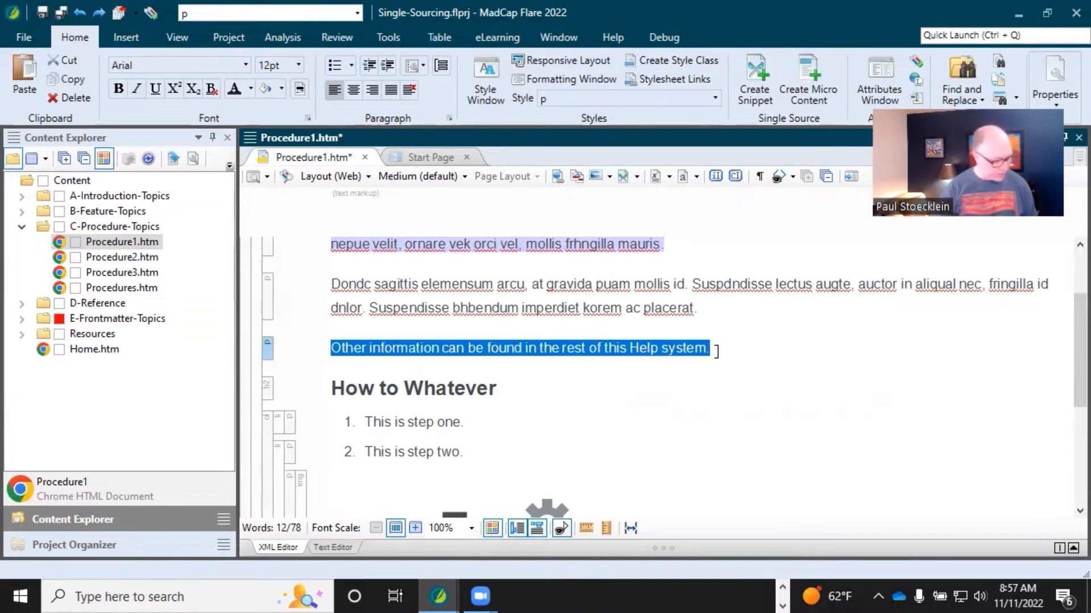
left_click(721, 349)
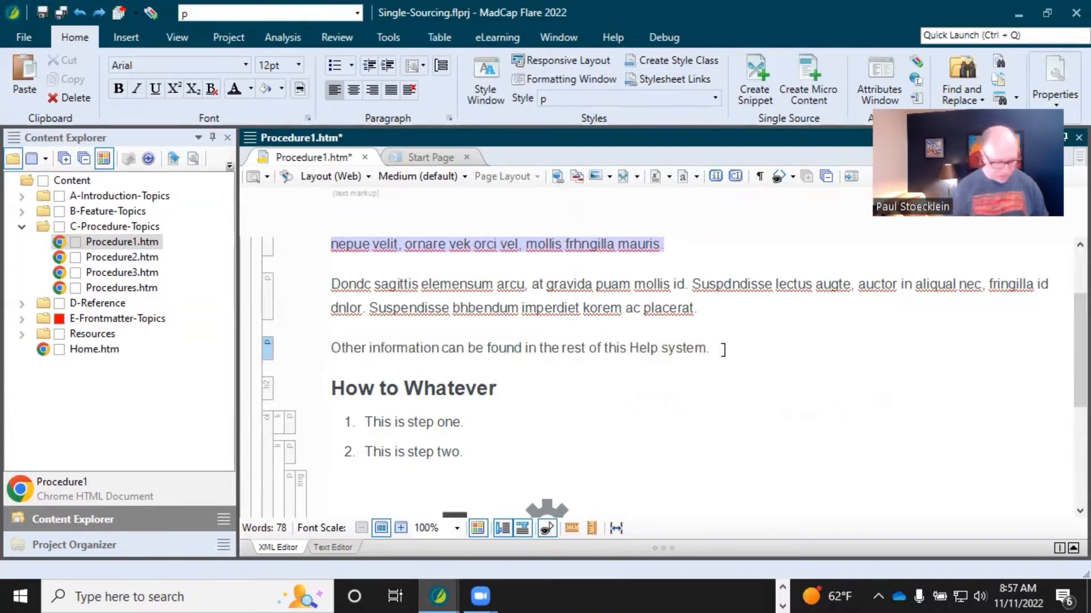
key("Return")
key("ctrl+v")
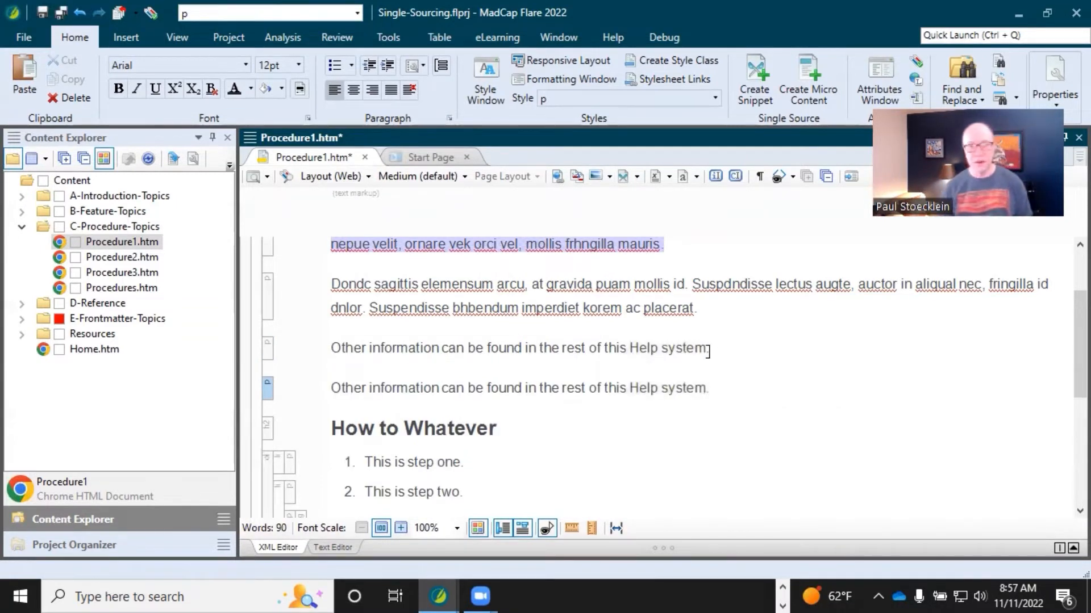
left_click_drag(631, 387, 705, 391)
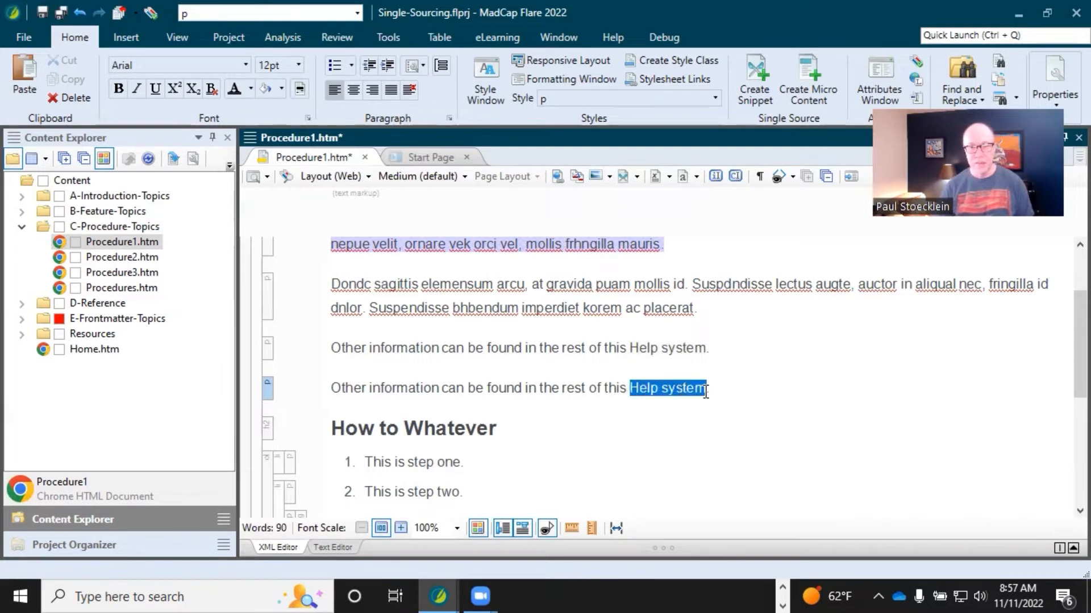
type("PDF")
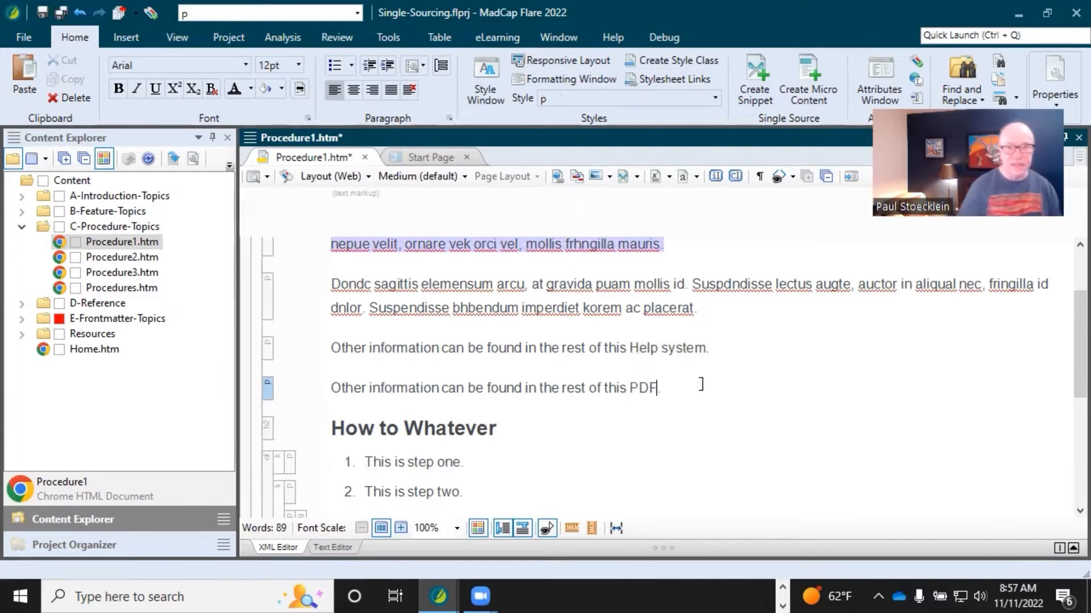
- Apply the General set's OnlineOnly condition tag to the whole paragraph ending in "this Help system."
right_click(269, 349)
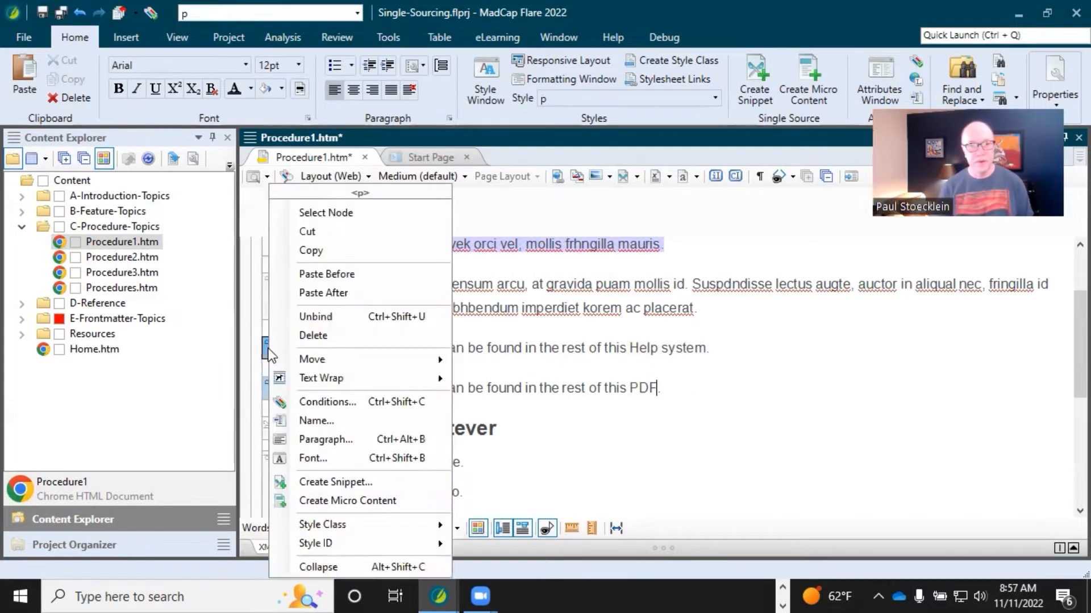
left_click(311, 401)
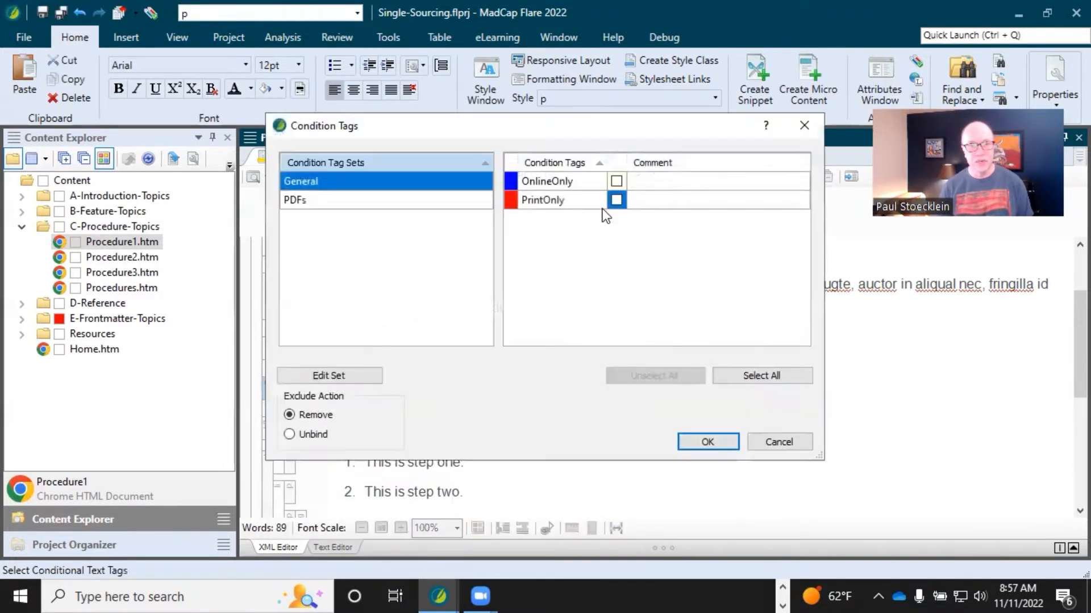
left_click(616, 181)
left_click(707, 442)
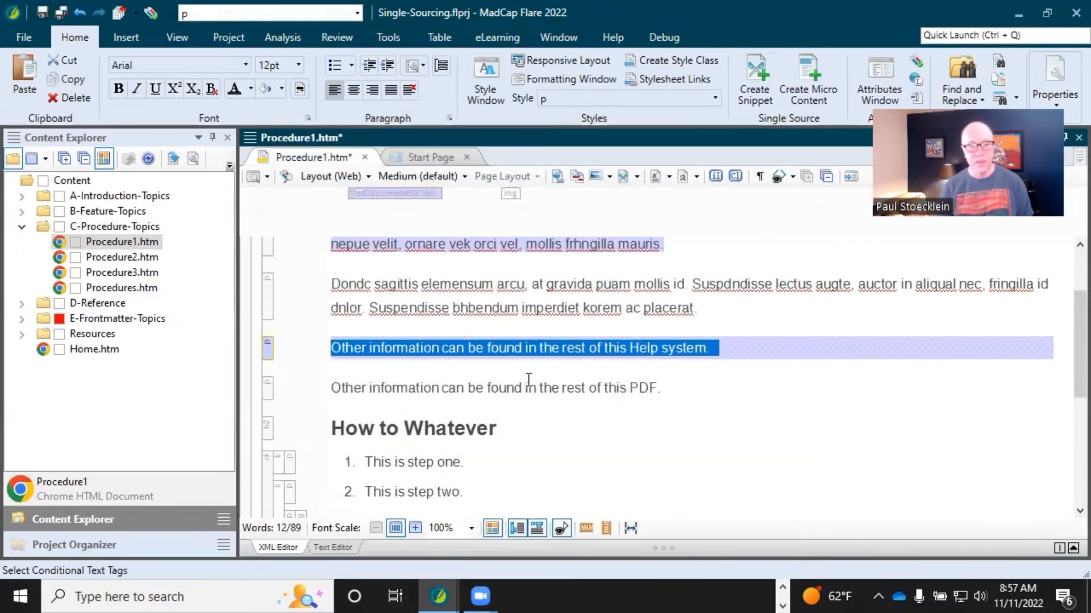
- Apply the General set's PrintOnly condition tag to the whole paragraph ending in "this PDF."
right_click(268, 386)
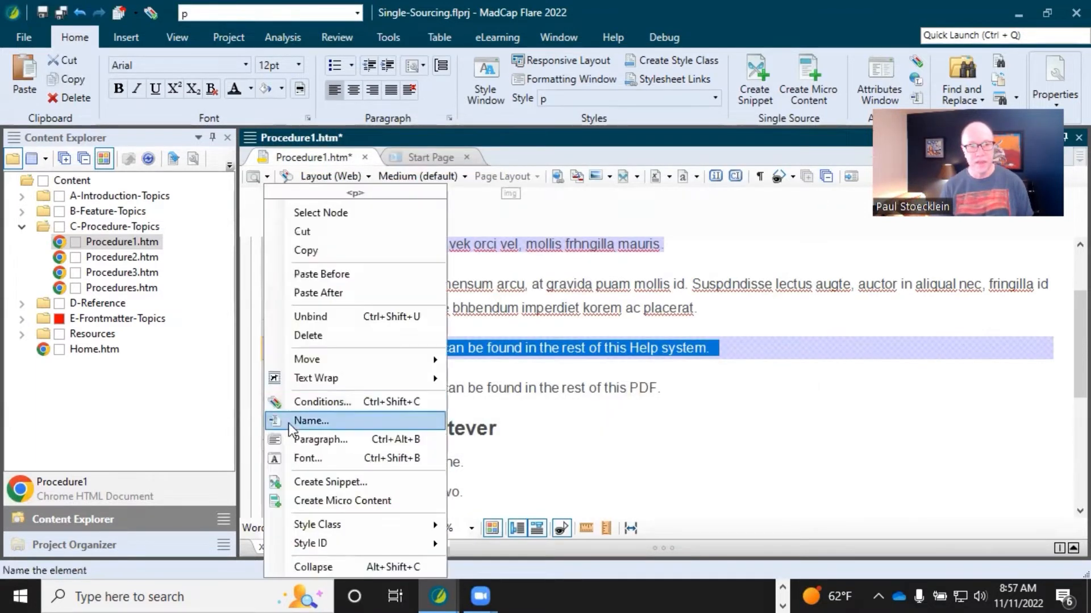
left_click(321, 401)
left_click(617, 200)
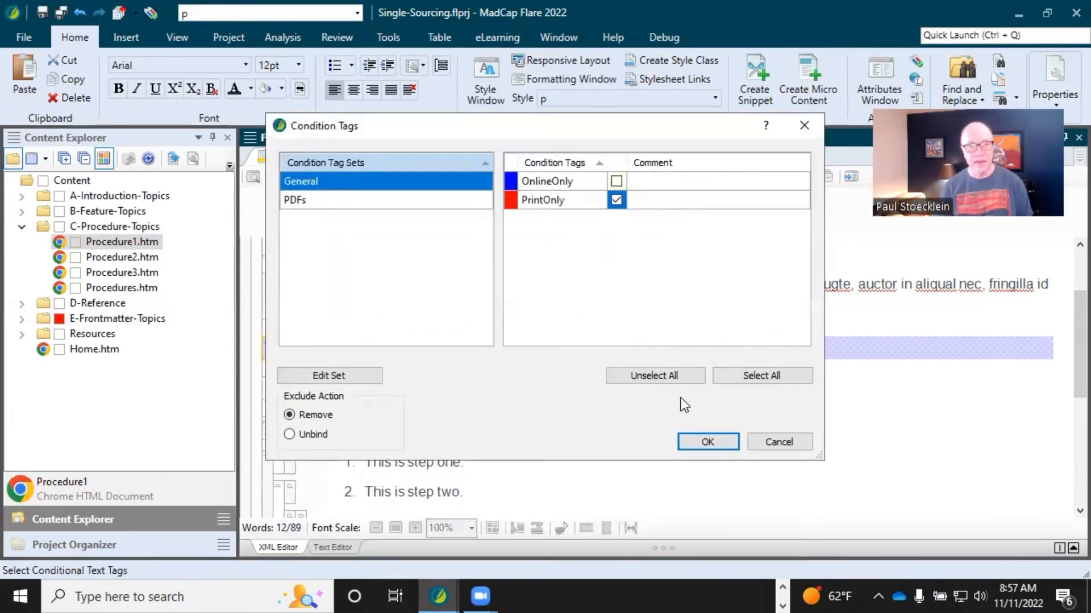
left_click(696, 445)
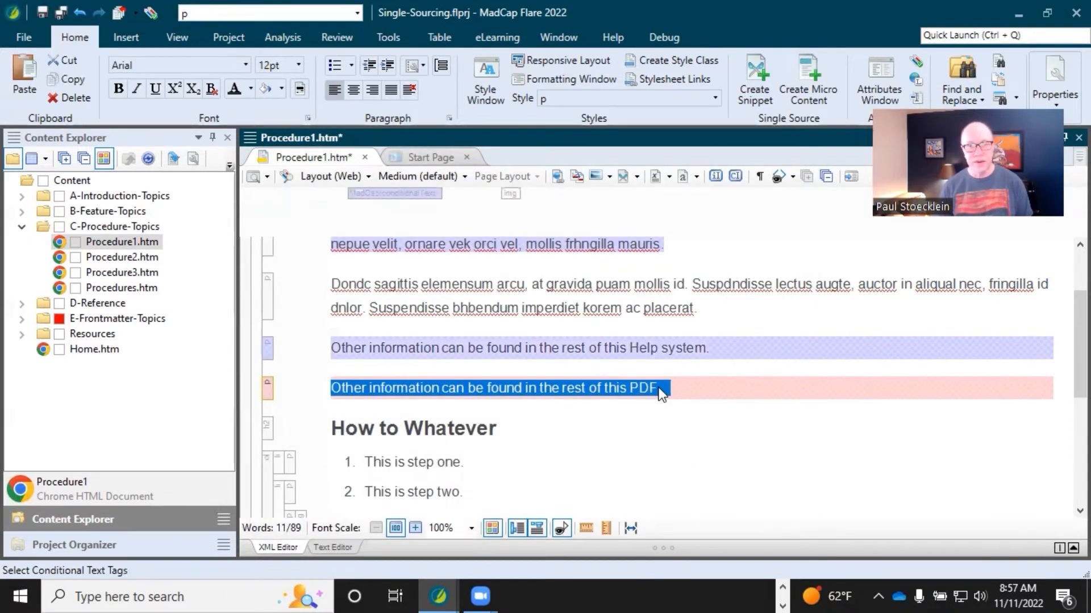
left_click(658, 389)
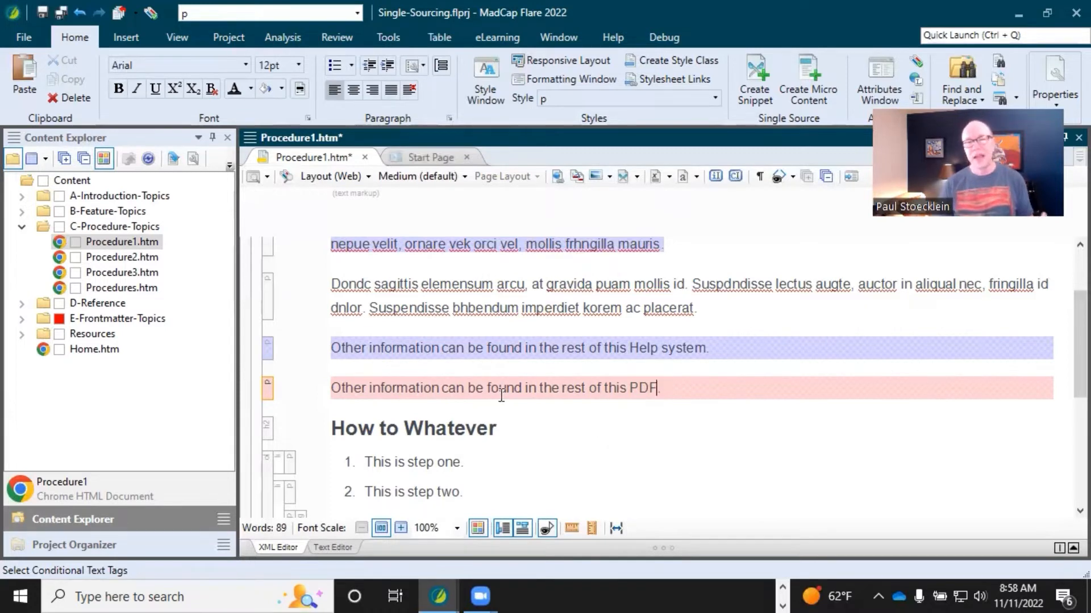
left_click_drag(333, 348, 532, 349)
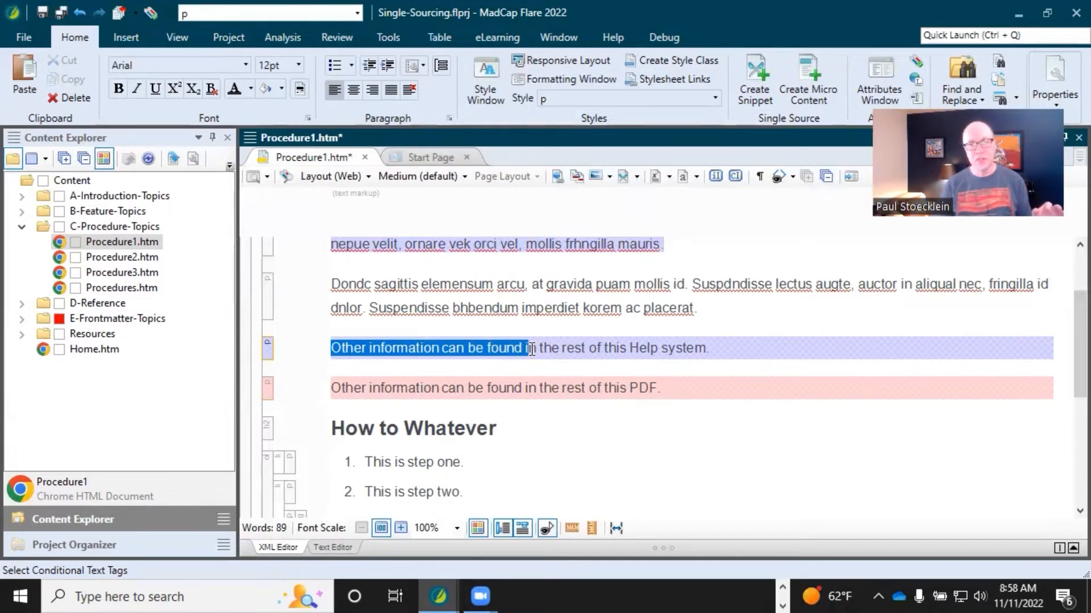
left_click(537, 348)
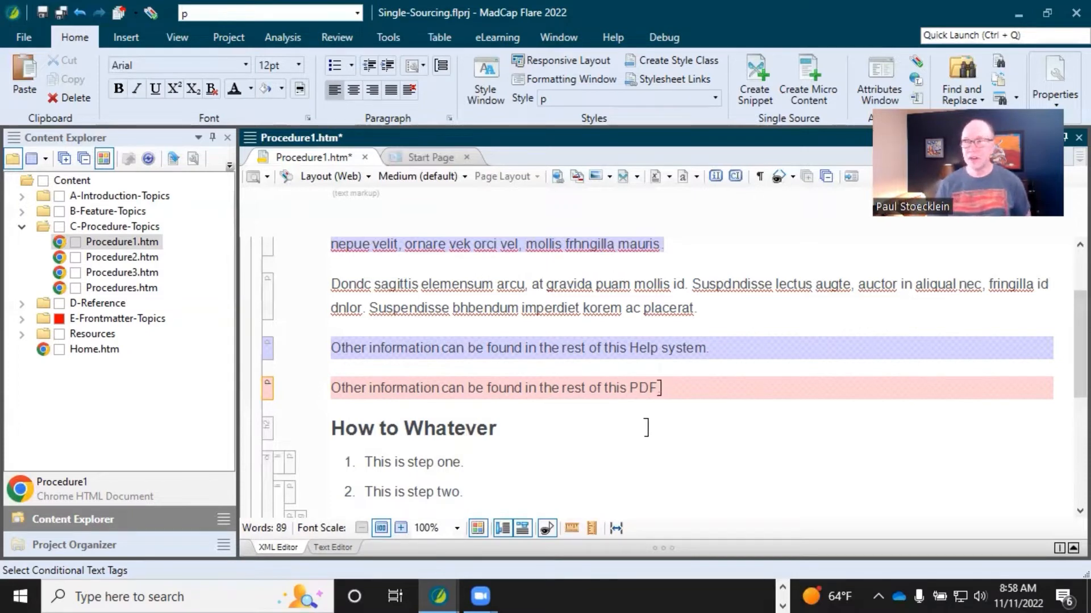
left_click(627, 389)
- Try applying the OnlineOnly condition tag to the entire numbered list under the "How to Whatever" heading, and undo it
scroll(624, 405, "down", 3)
scroll(623, 397, "up", 3)
scroll(619, 406, "down", 3)
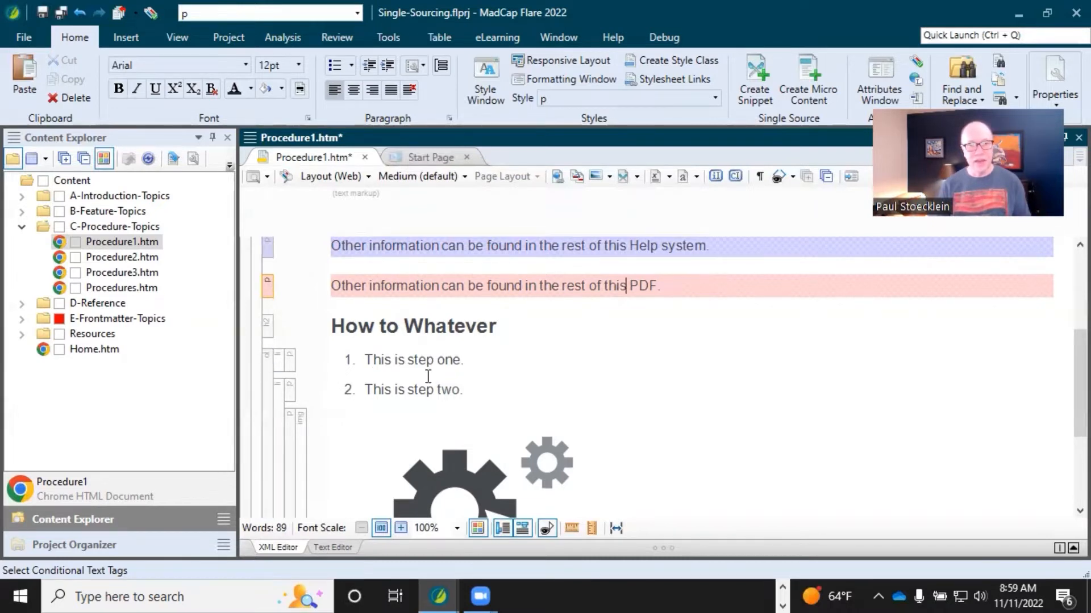
right_click(267, 371)
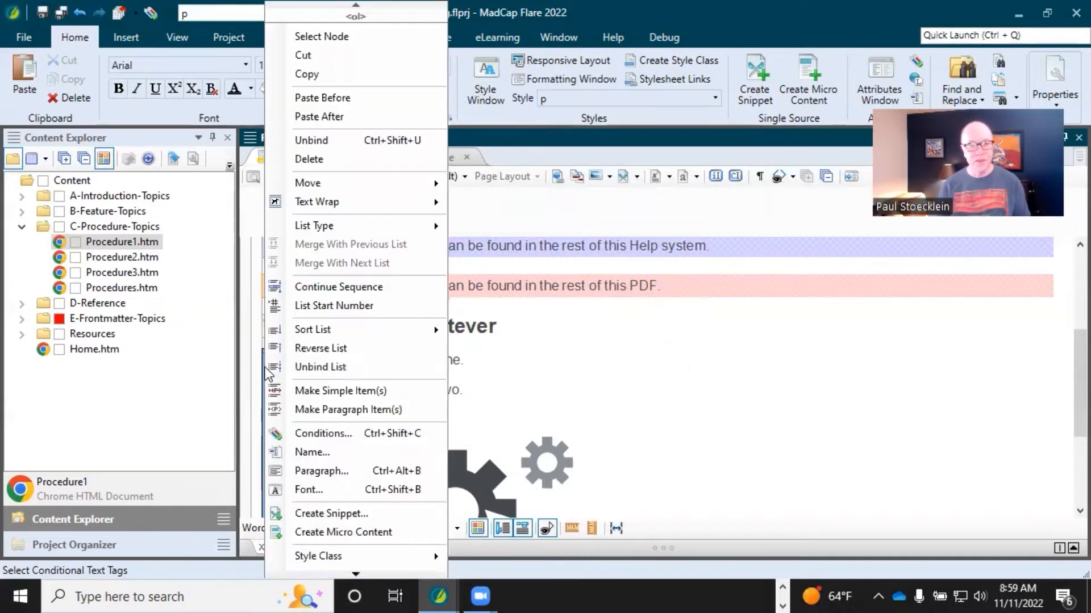
left_click(315, 435)
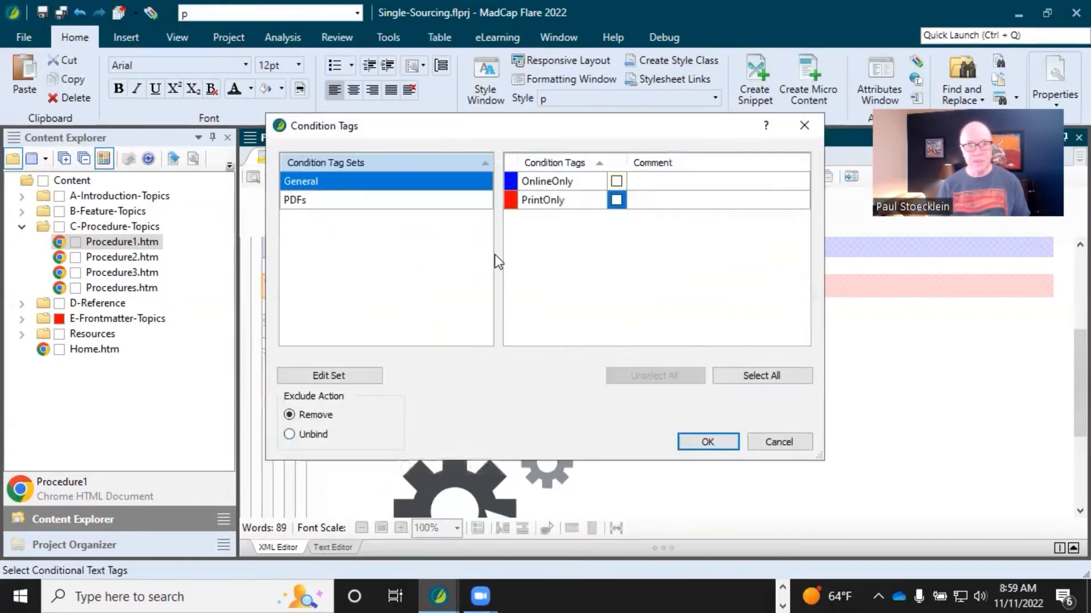
left_click(708, 442)
left_click(383, 278)
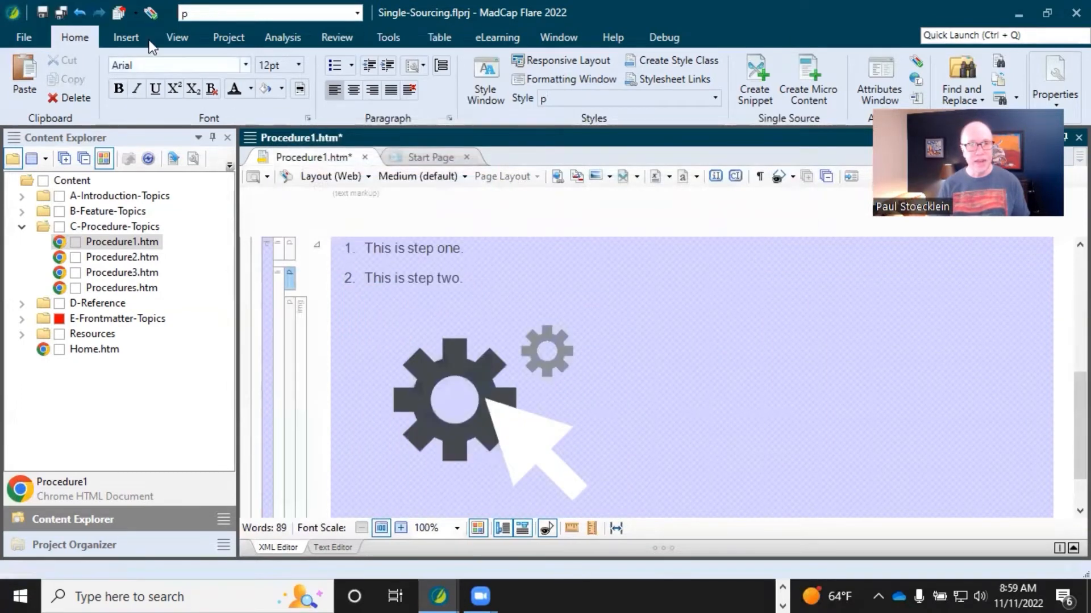
left_click(83, 12)
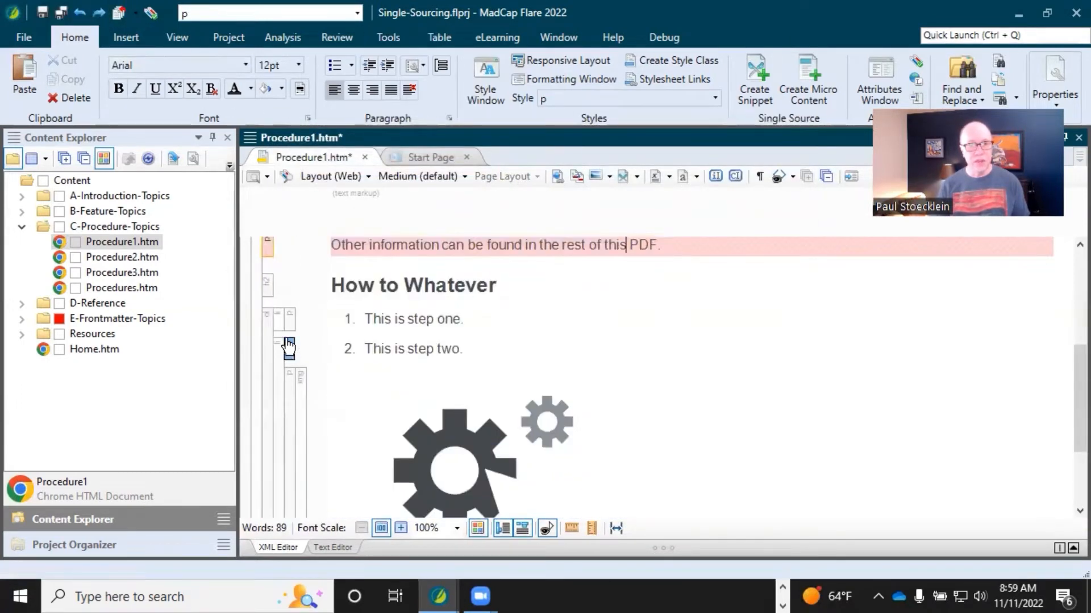
- Try applying the General set's PrintOnly condition tag to the "This is step one." list item, and undo it
right_click(277, 319)
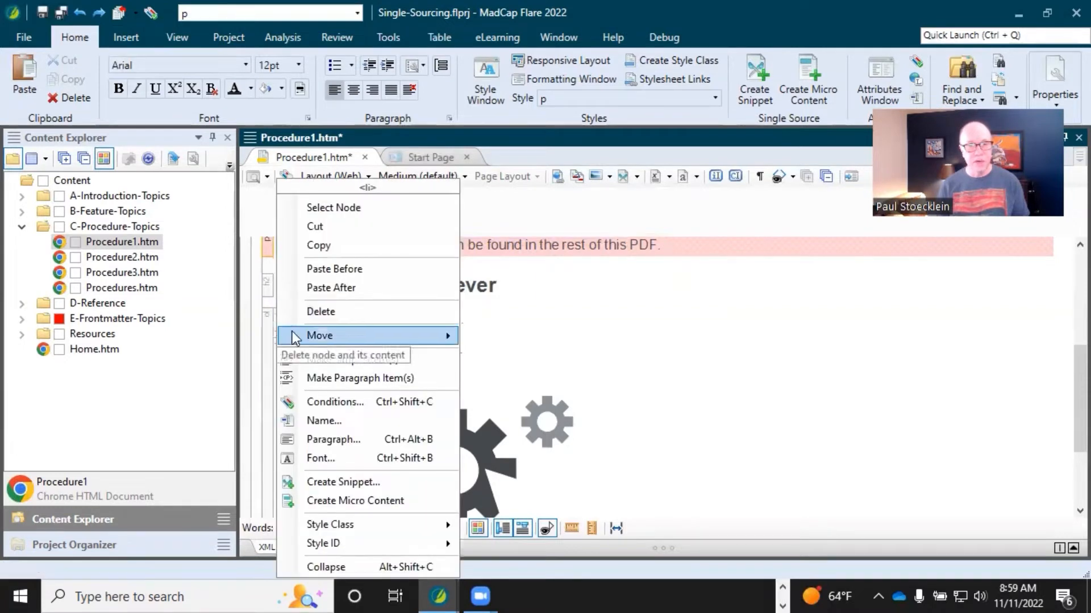
left_click(326, 402)
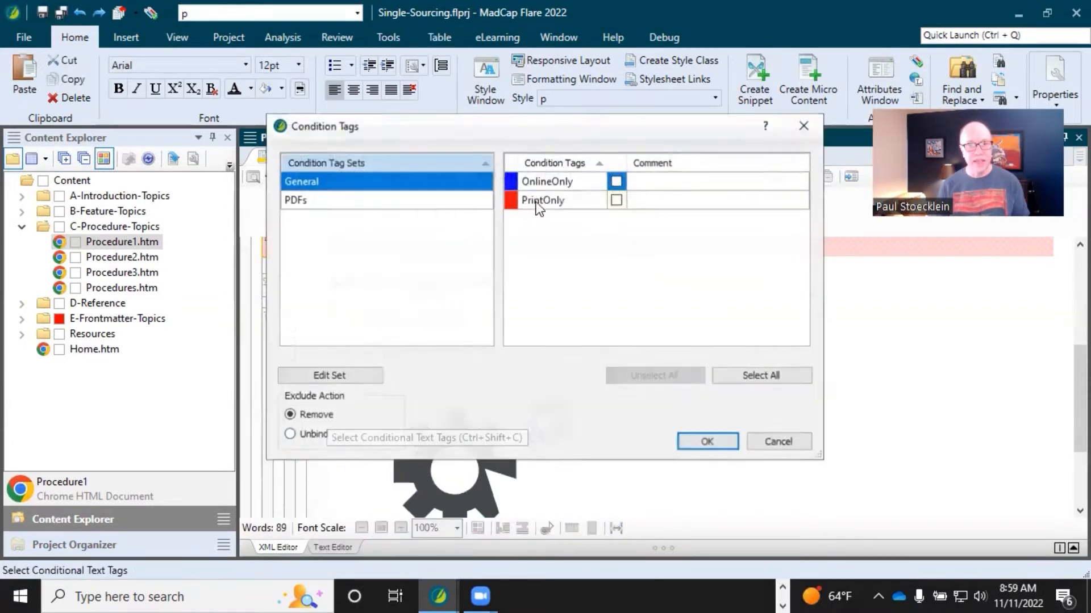
left_click(616, 200)
left_click(717, 445)
left_click(438, 321)
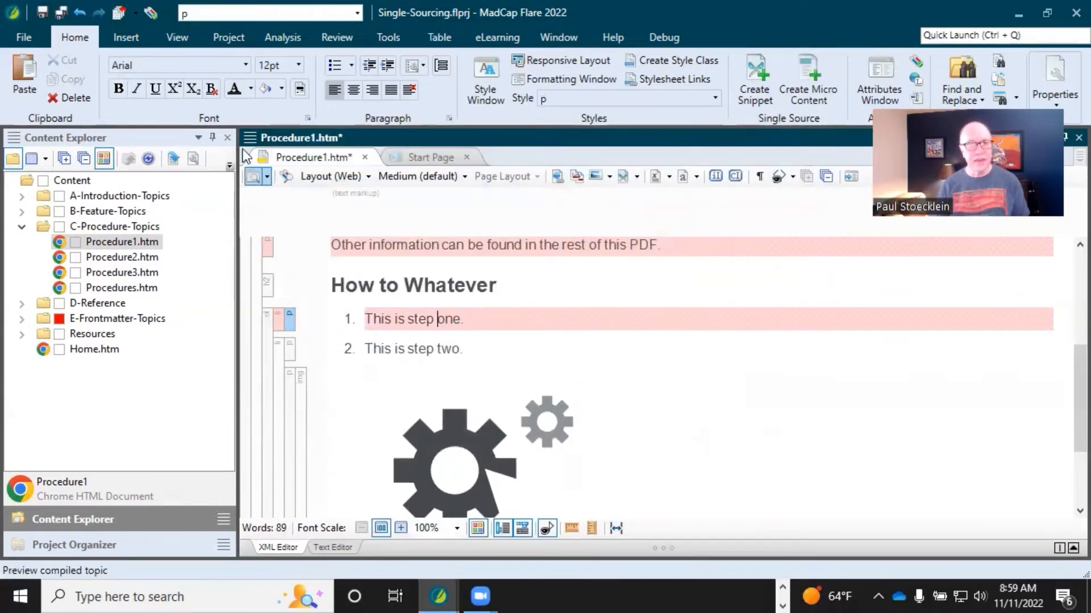
left_click(78, 11)
left_click(414, 316)
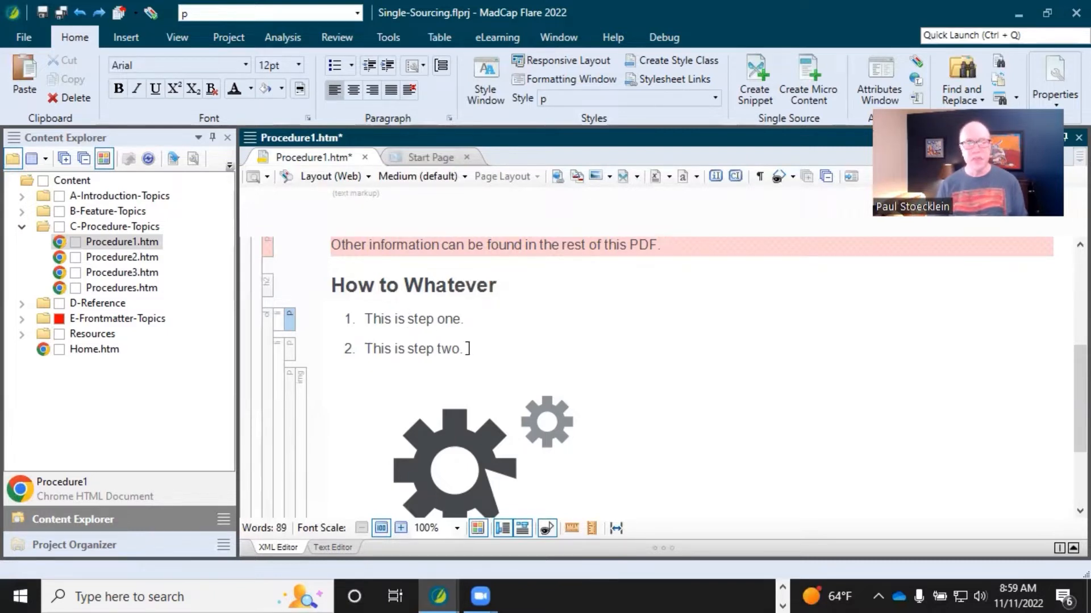
- Apply the General set's OnlineOnly condition tag to the gears image below step two, and save all files
scroll(488, 394, "down", 3)
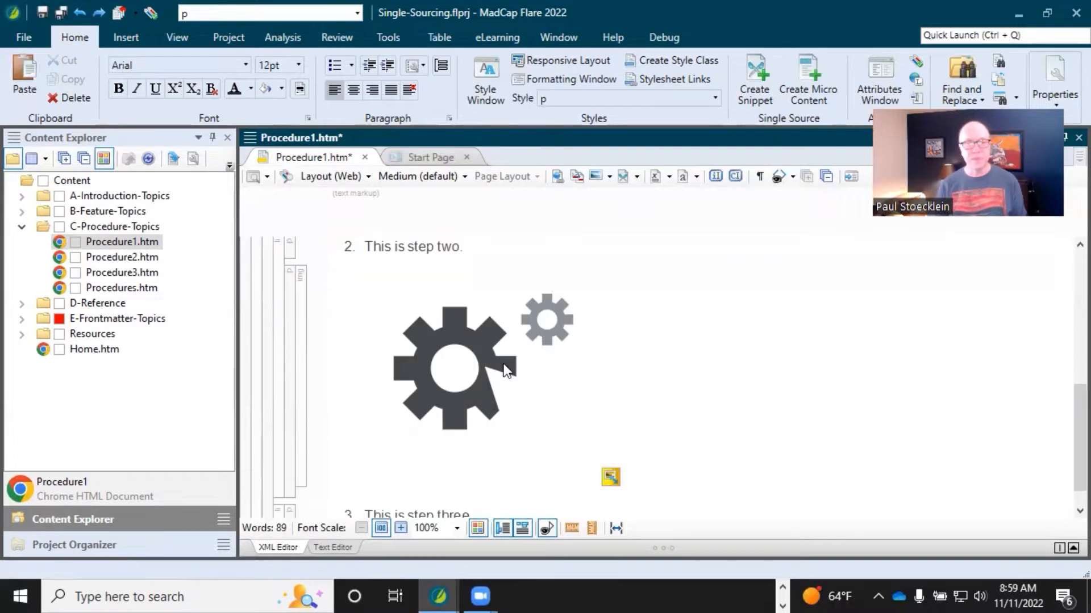
right_click(486, 321)
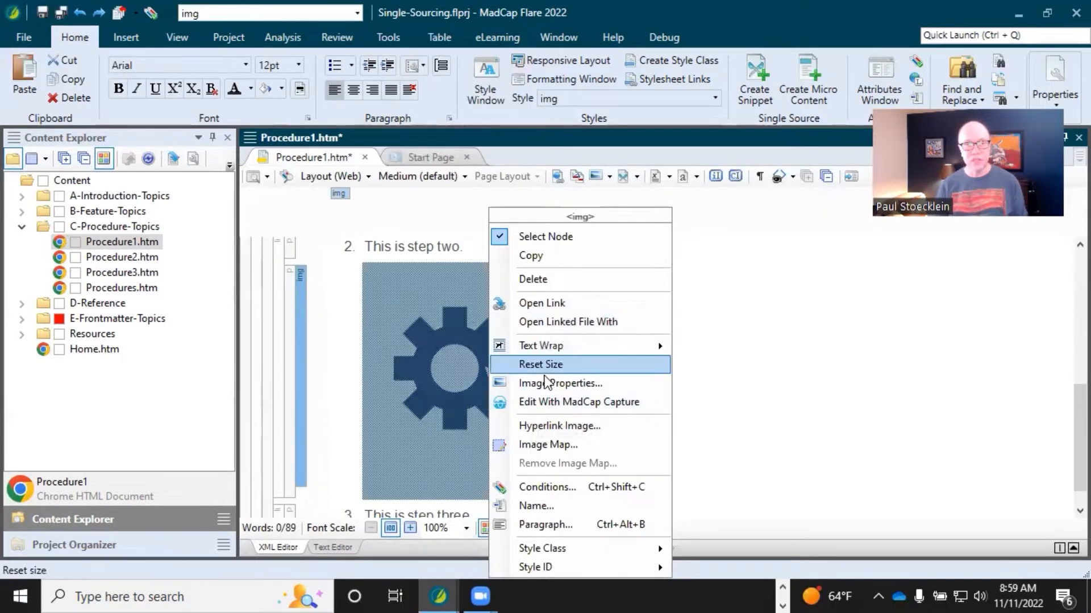
left_click(547, 489)
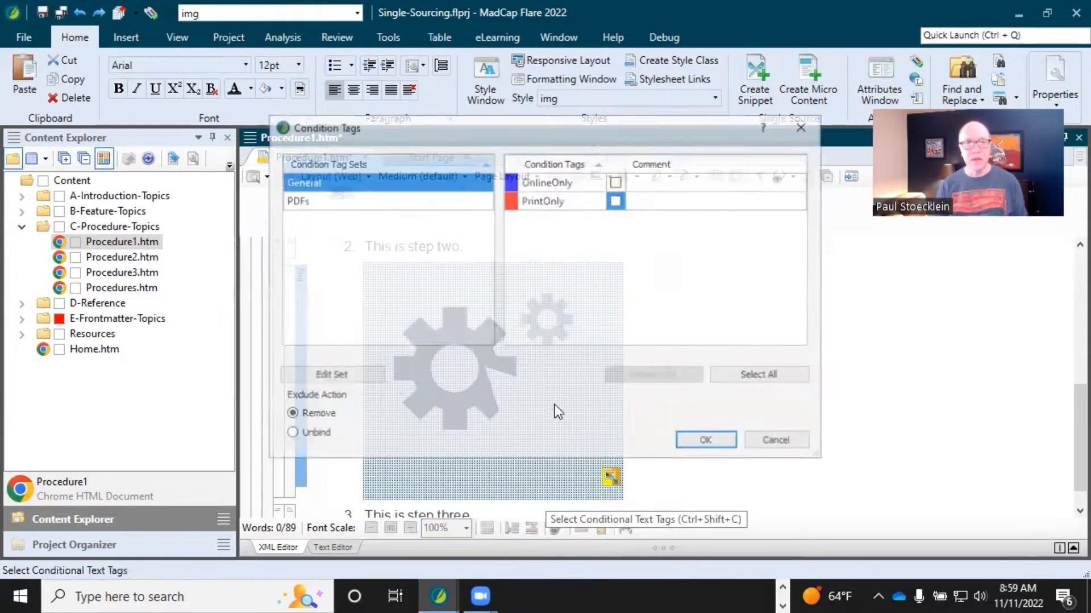
left_click(617, 182)
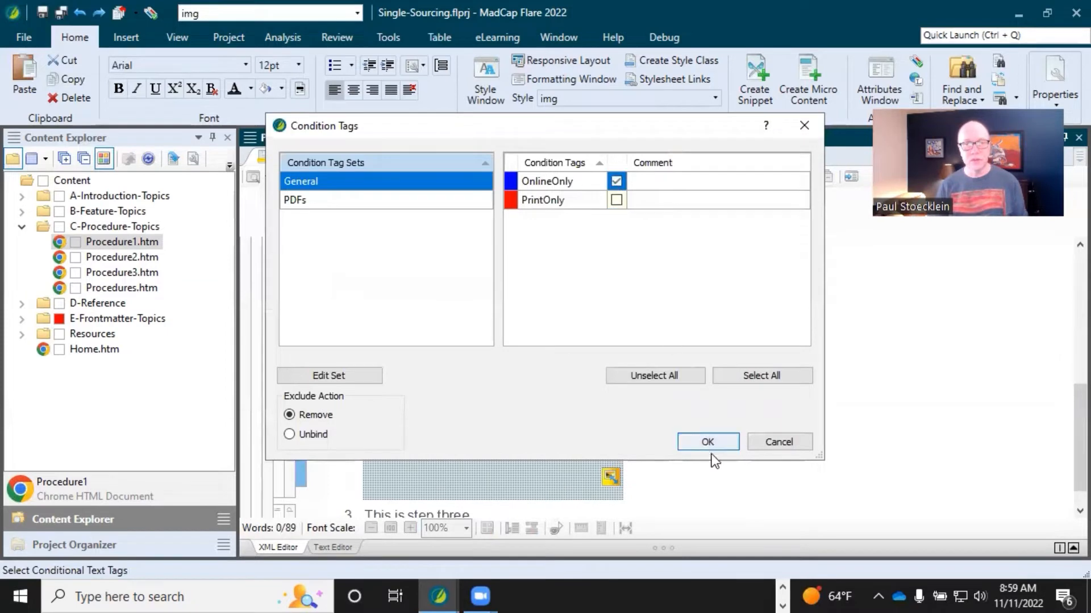
left_click(704, 442)
left_click(679, 336)
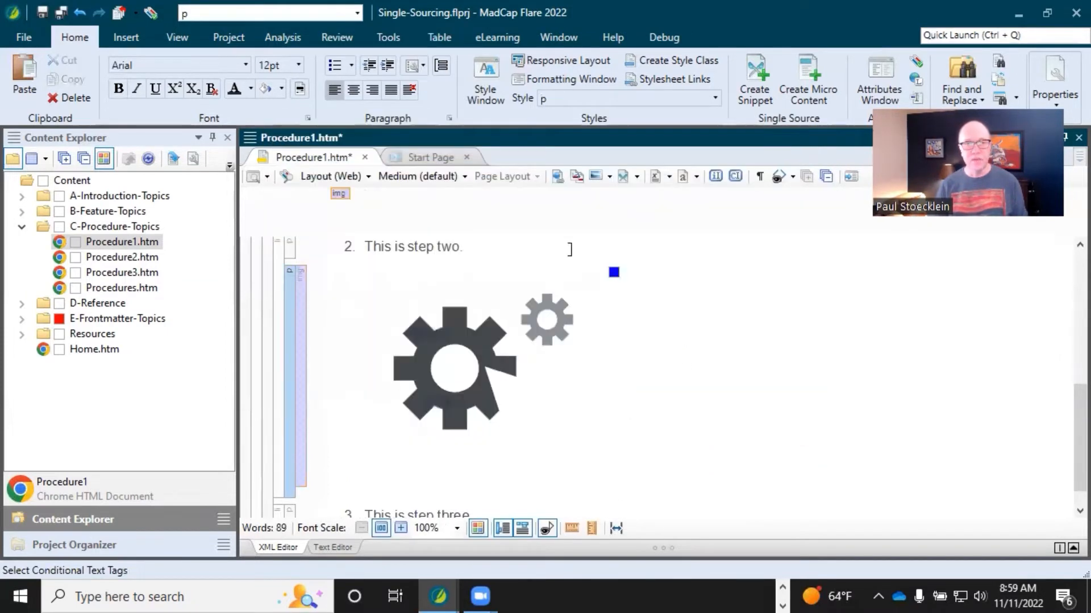
mouse_move(307, 335)
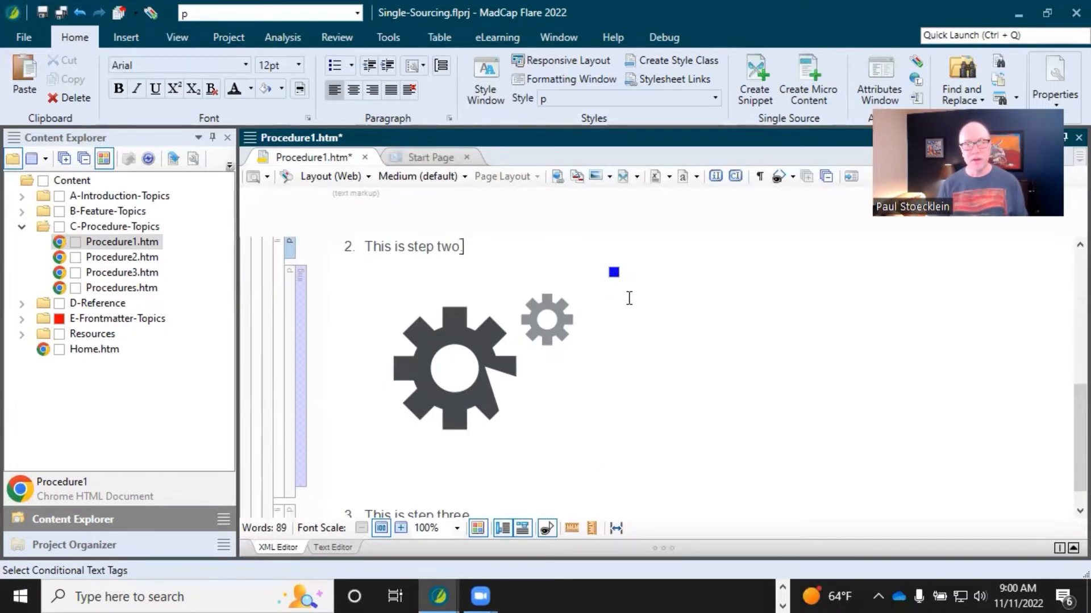
mouse_move(613, 271)
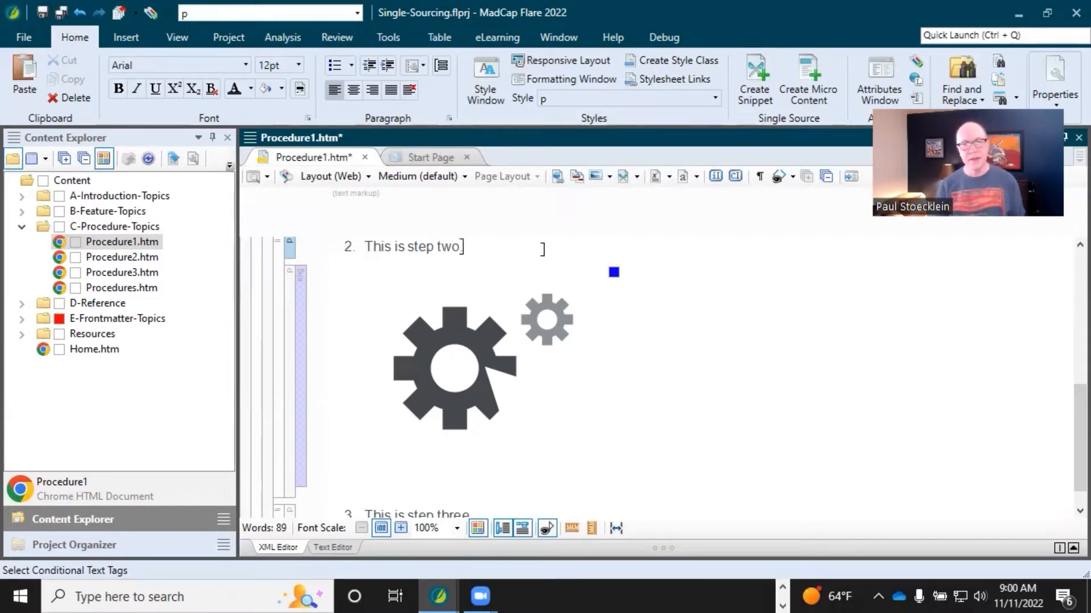
key("BackSpace")
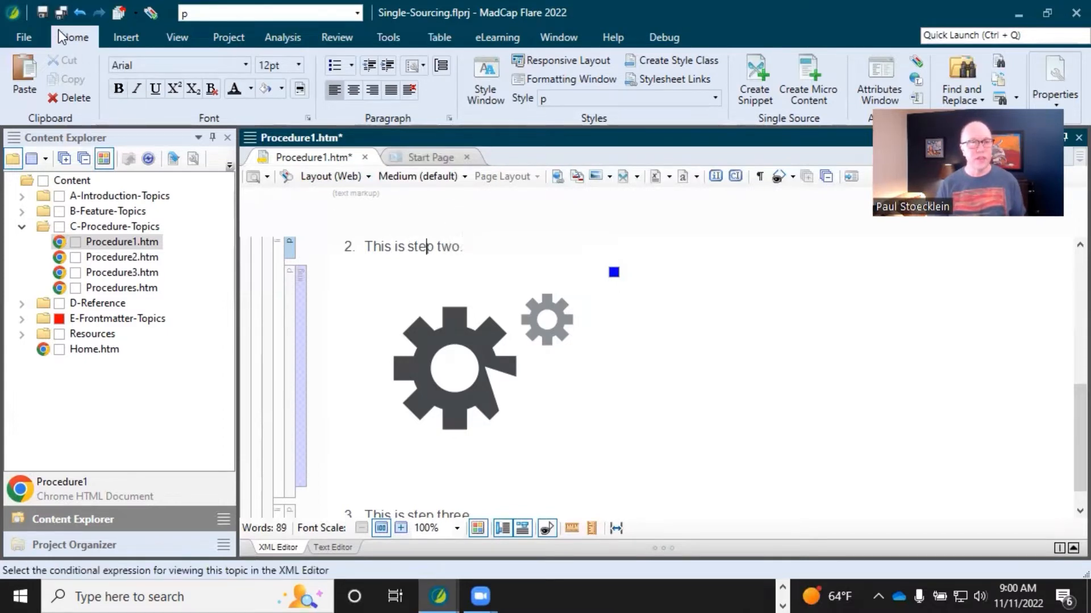
left_click(62, 11)
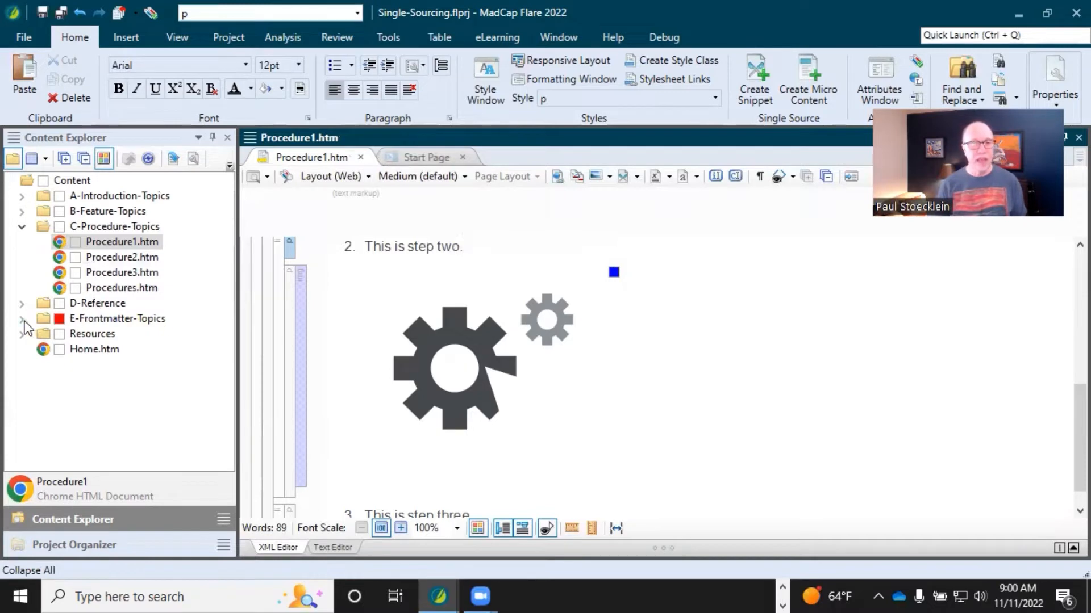
- Expand the E-Frontmatter-Topics folder and check which condition tags are set in the folder's properties, leaving them as they are
left_click(121, 319)
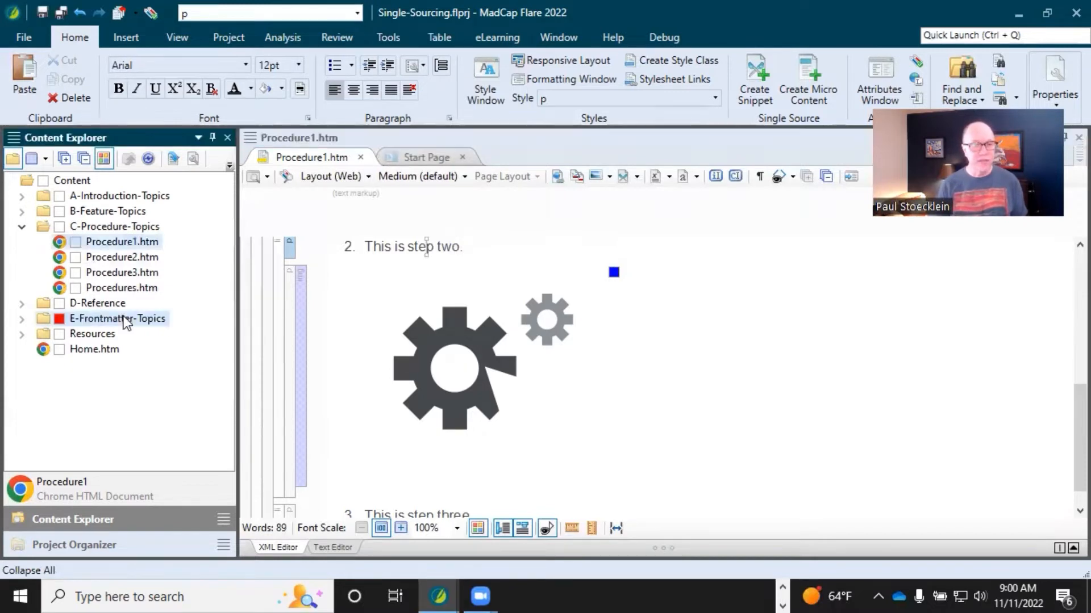
left_click(23, 321)
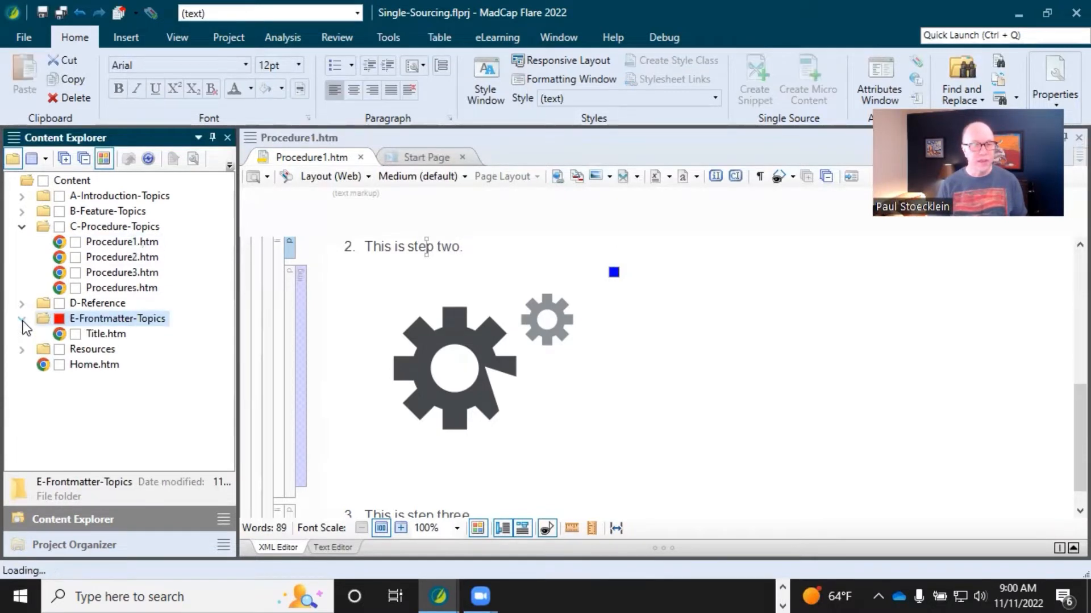
left_click(103, 335)
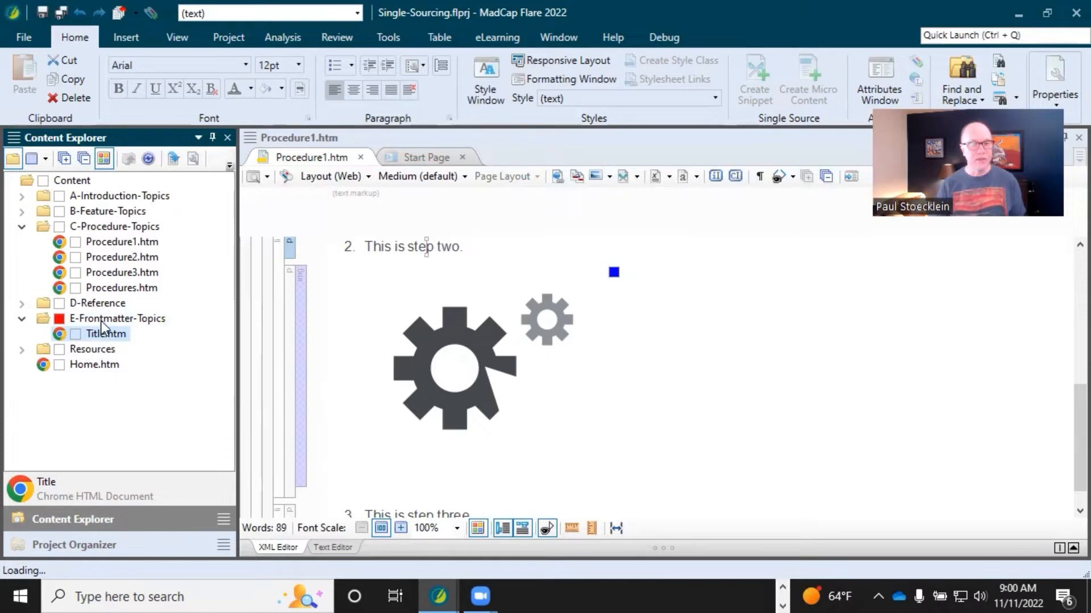
left_click(101, 319)
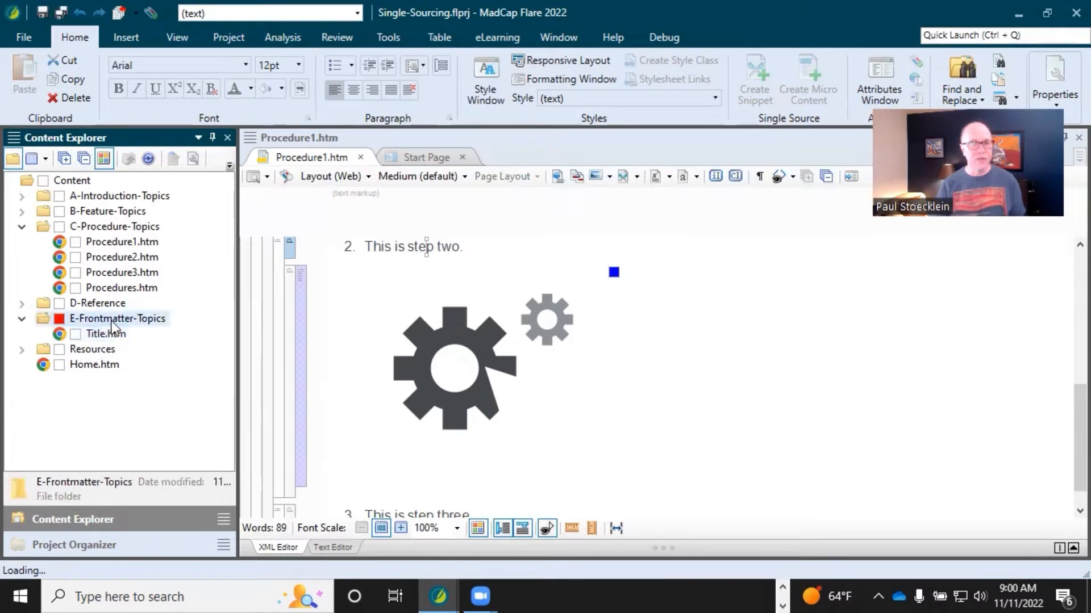
right_click(72, 322)
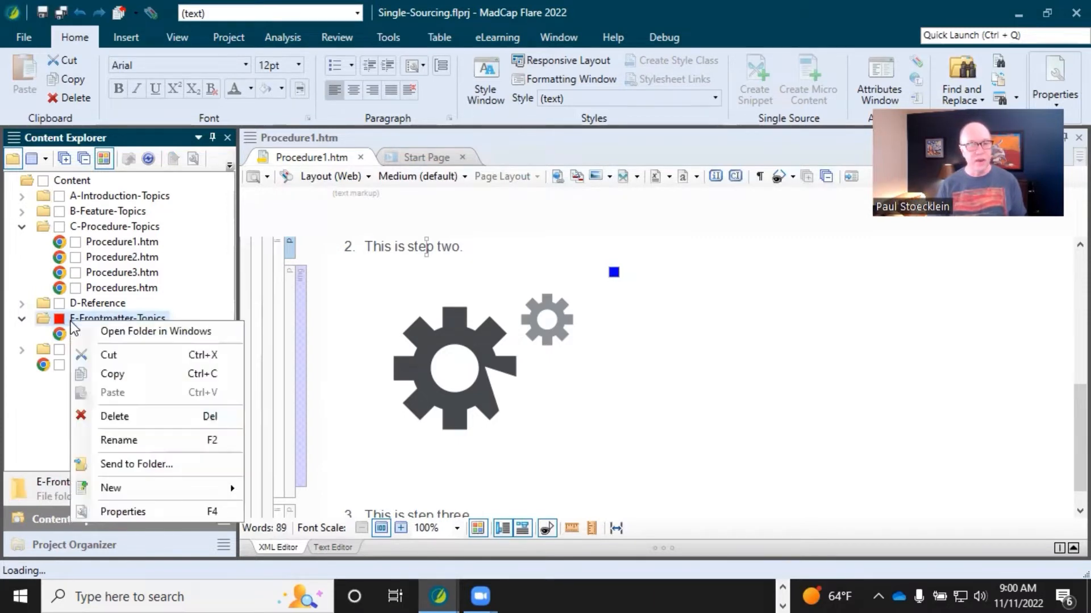
left_click(131, 514)
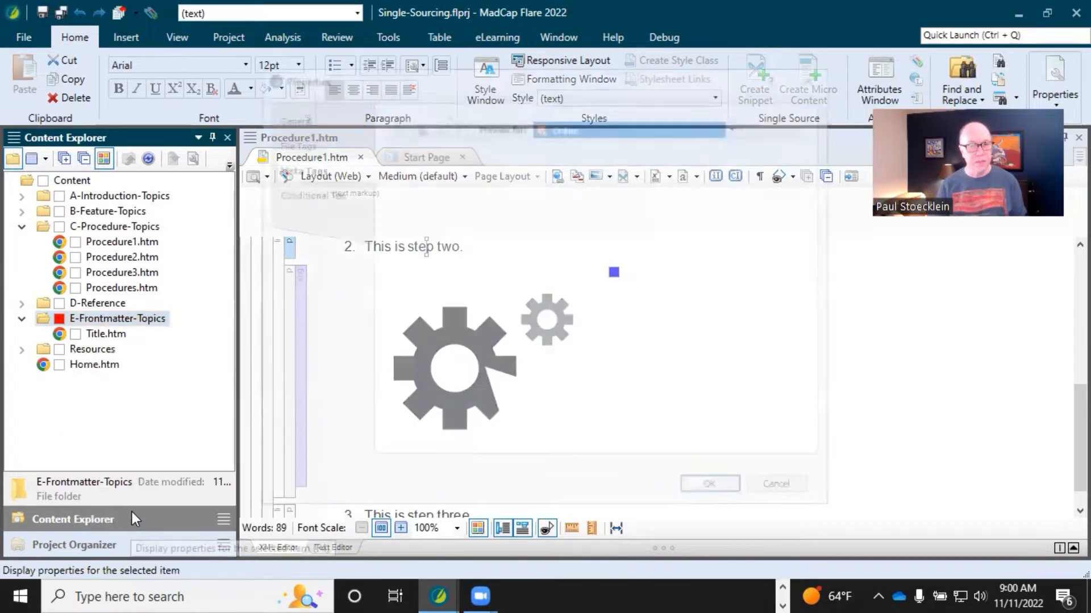
left_click(285, 192)
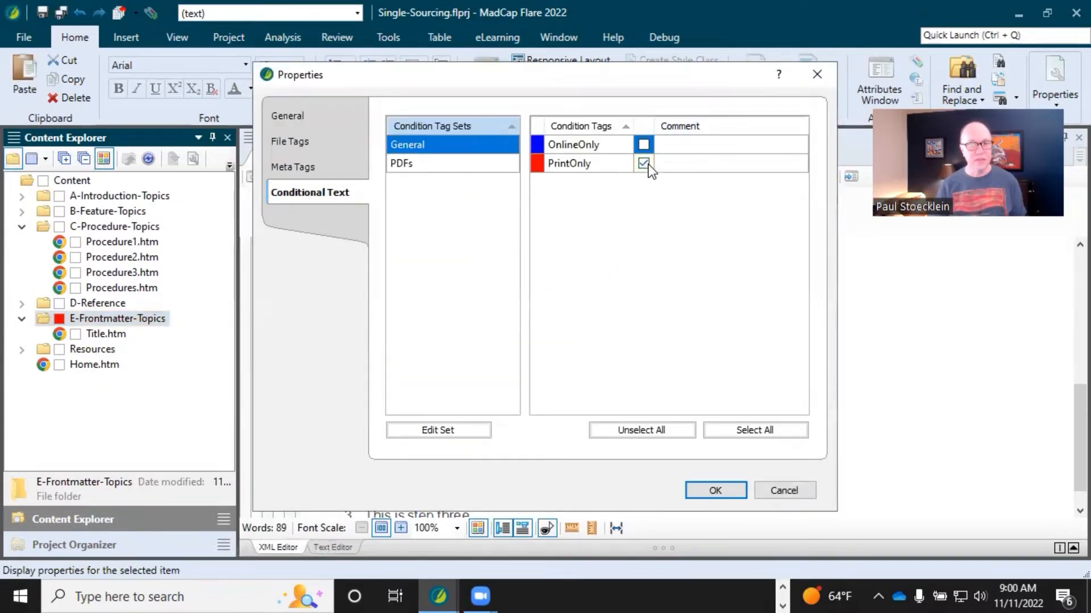
left_click(782, 490)
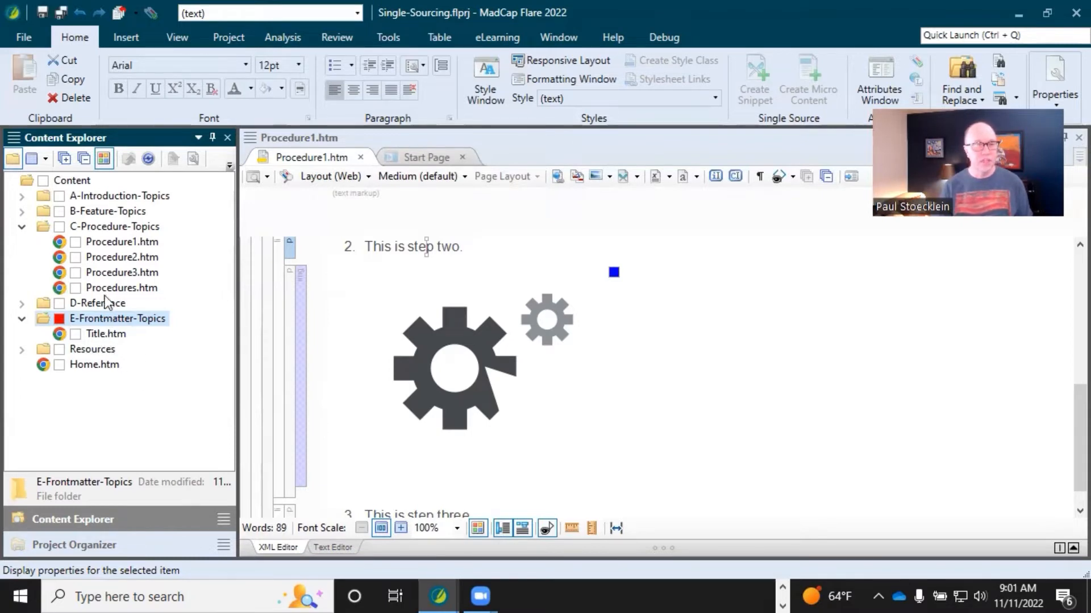
- Apply the PDFs set's PDF3 condition tag to the whole Procedure3.htm topic, and toggle the condition tag indicators off and on
left_click(111, 277)
right_click(110, 275)
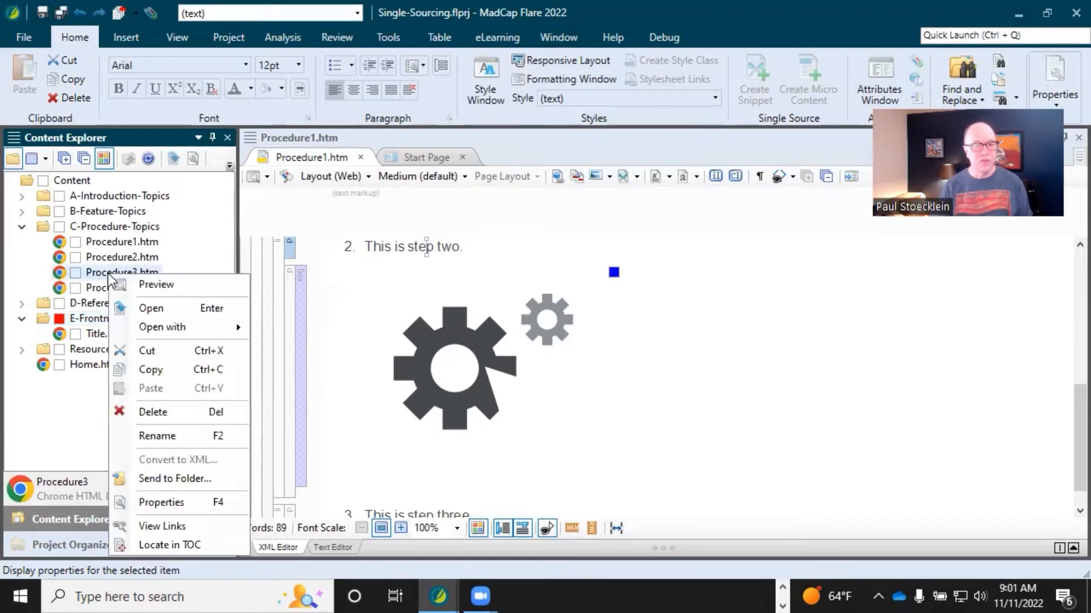
left_click(156, 502)
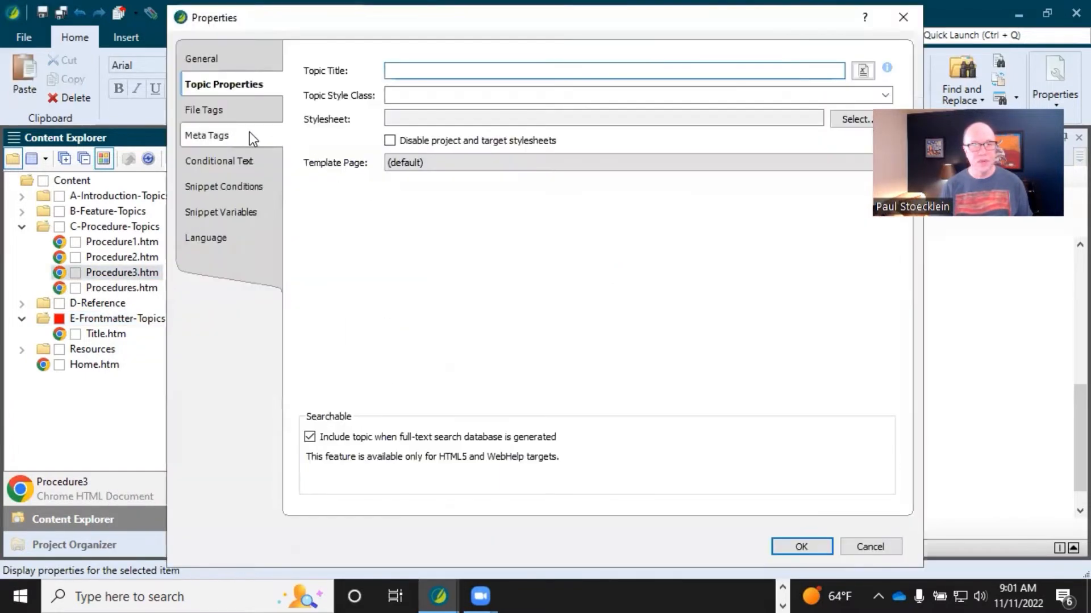
left_click(234, 163)
left_click(328, 112)
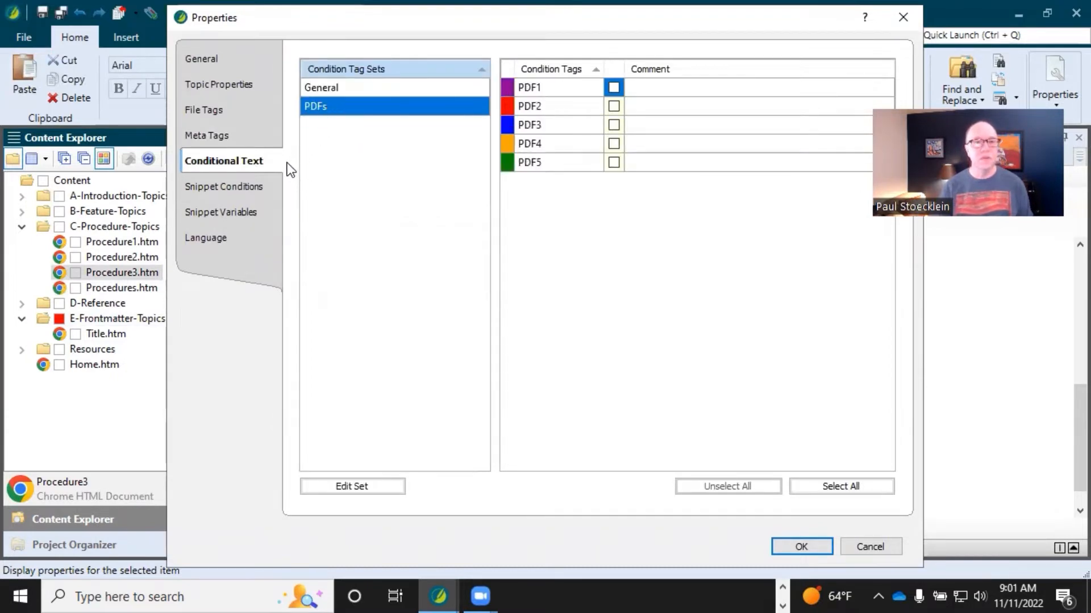
left_click(614, 125)
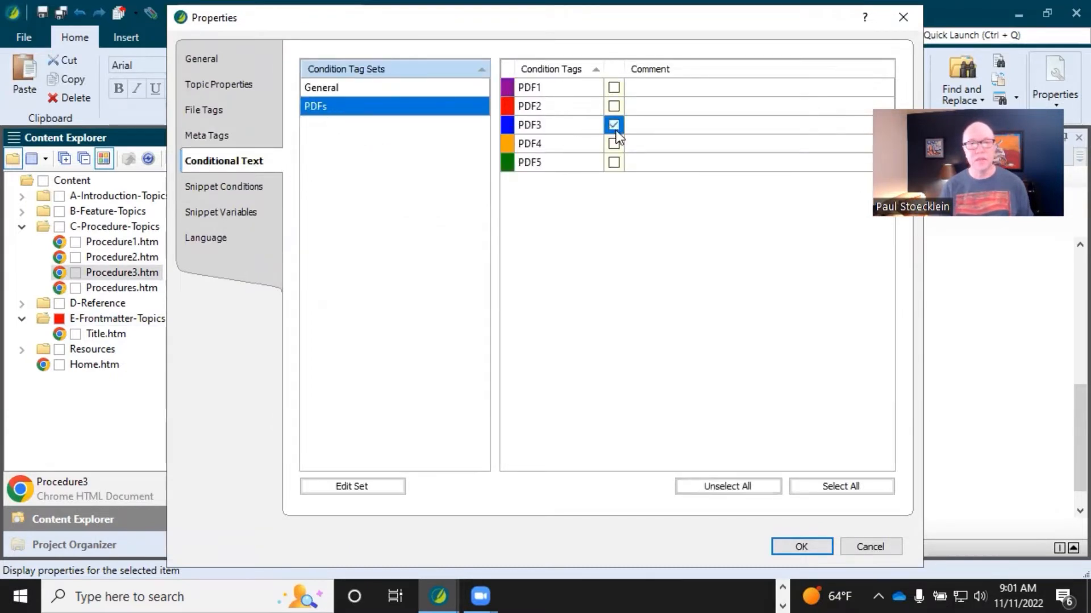
left_click(793, 544)
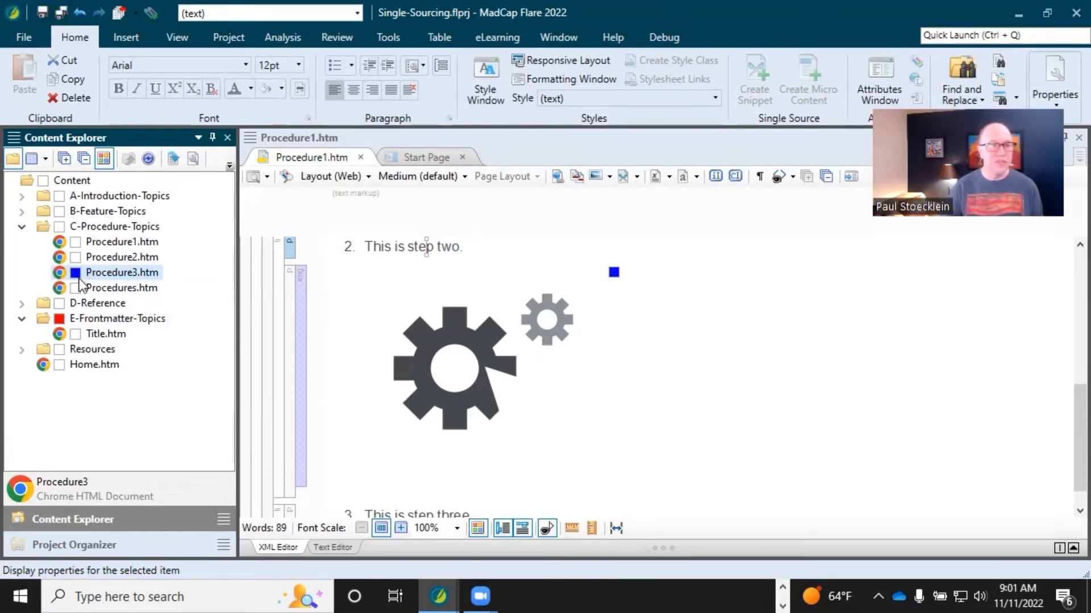
left_click(104, 159)
left_click(105, 159)
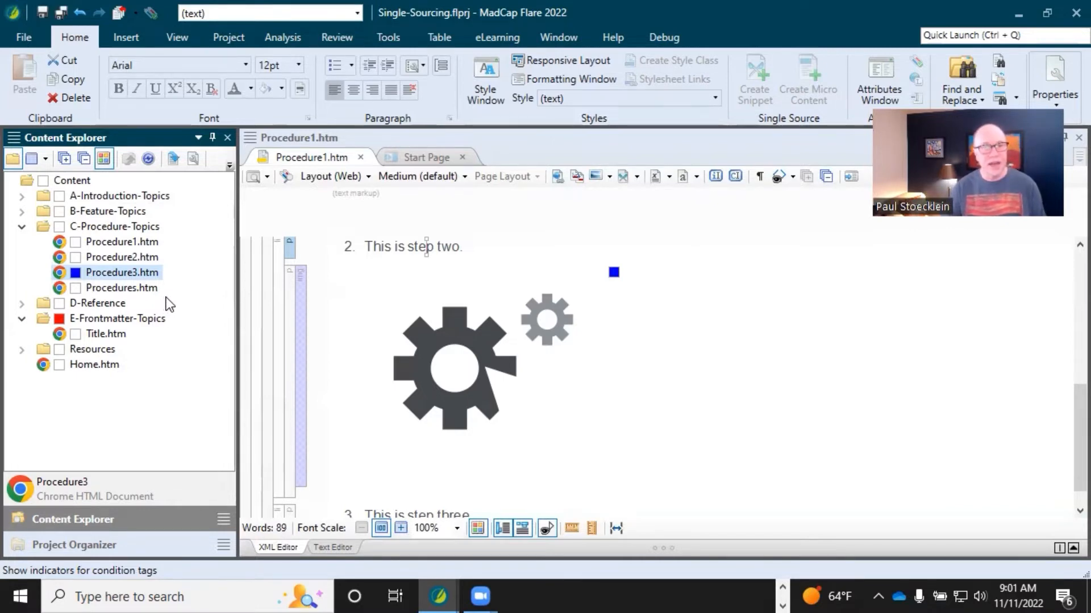
- Save all files, and expand the Advanced and Conditional Text folders in the Project Organizer to view their contents
left_click(103, 543)
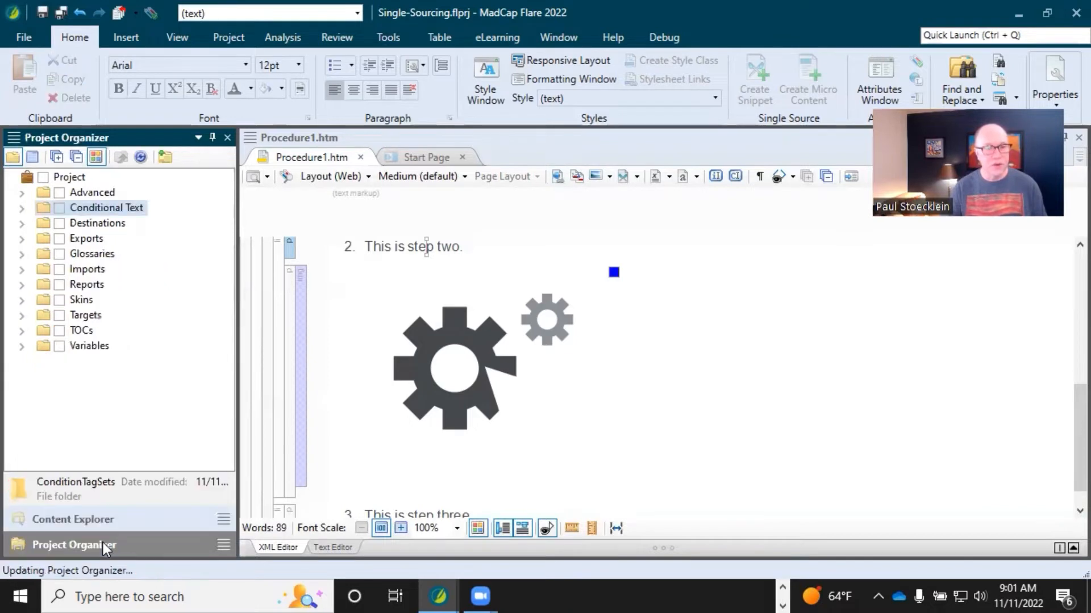
left_click(65, 10)
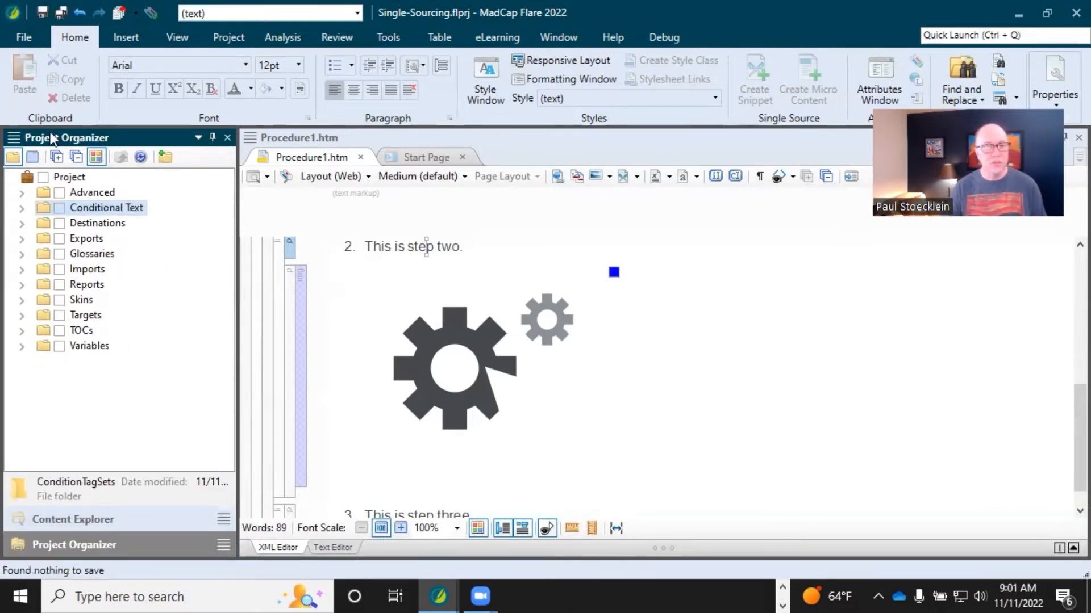
left_click(24, 195)
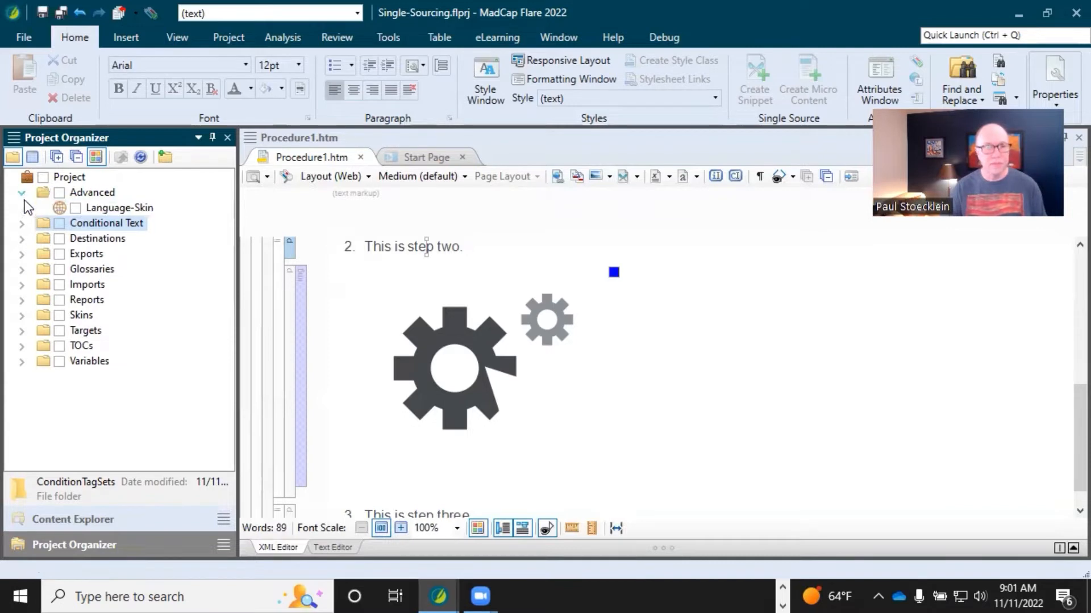
left_click(24, 194)
left_click(24, 195)
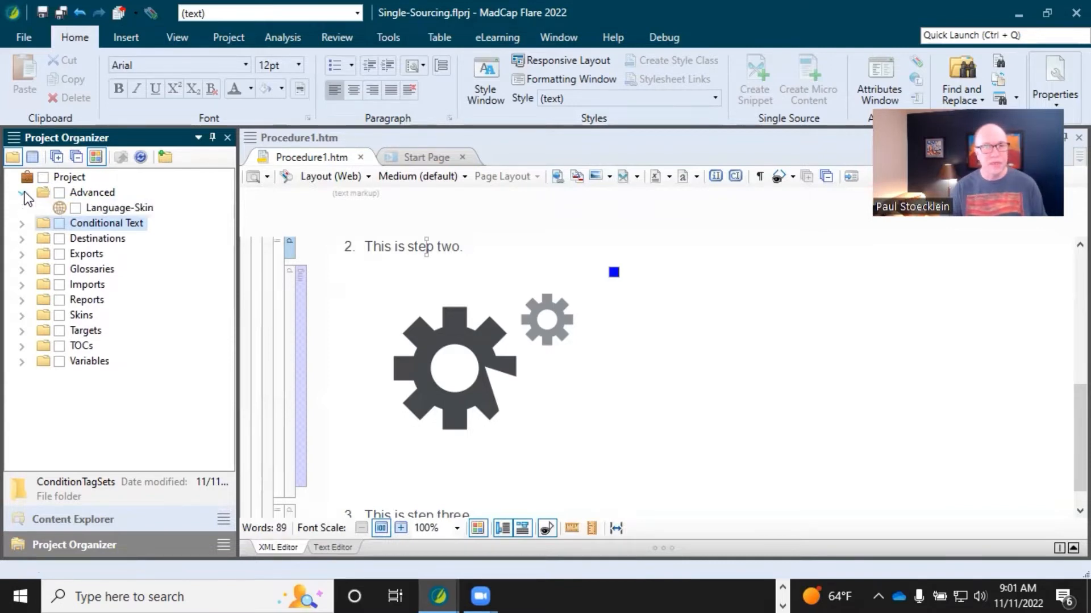
left_click(22, 225)
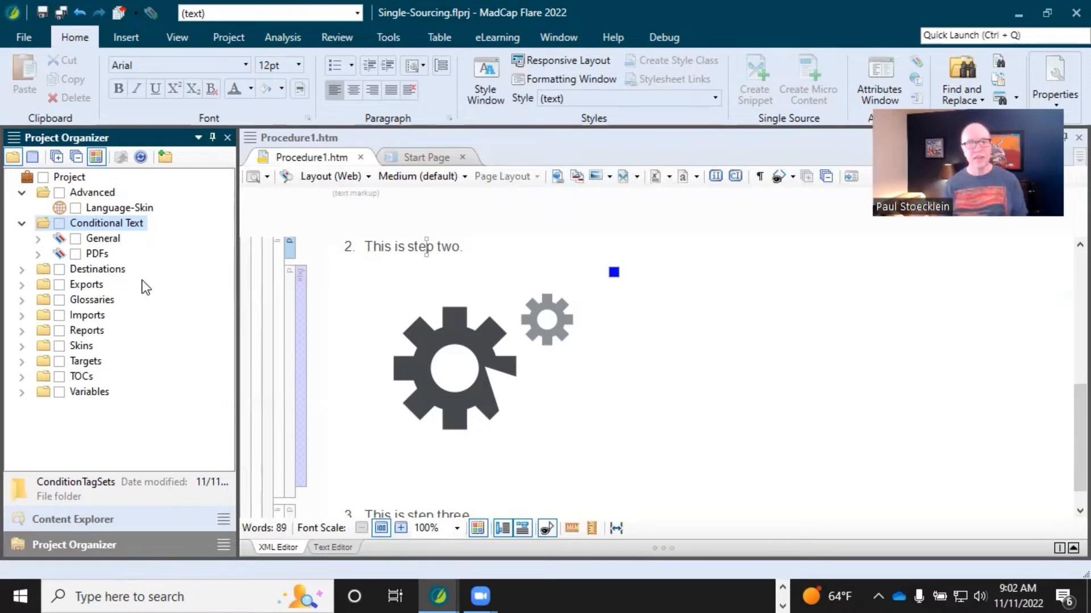
- Return to the Content Explorer and look at the condition indicators of the E-Frontmatter-Topics folder and its Title.htm topic
left_click(120, 520)
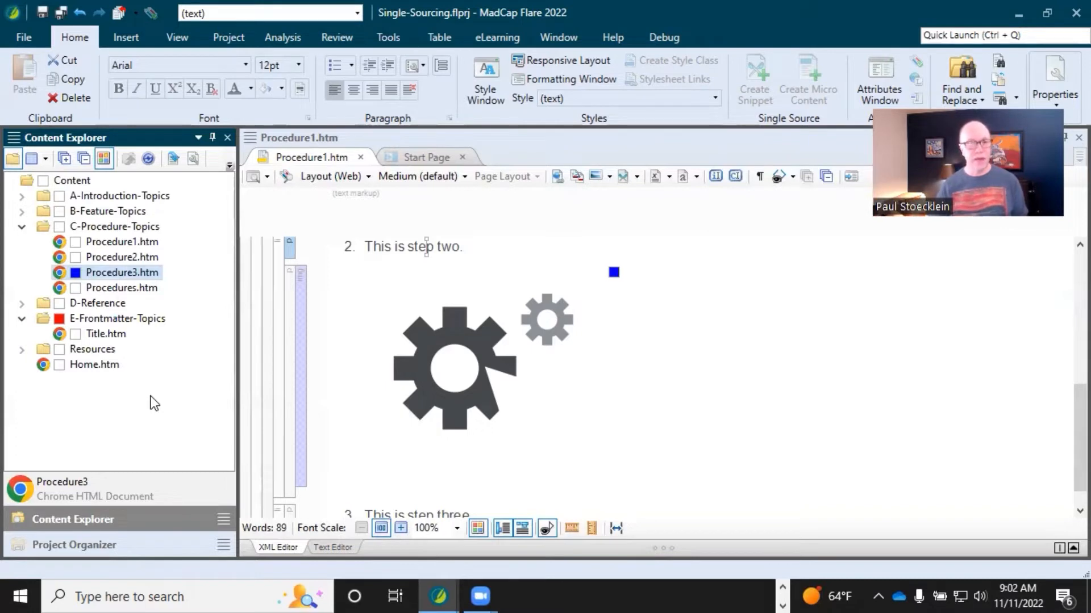
left_click(76, 320)
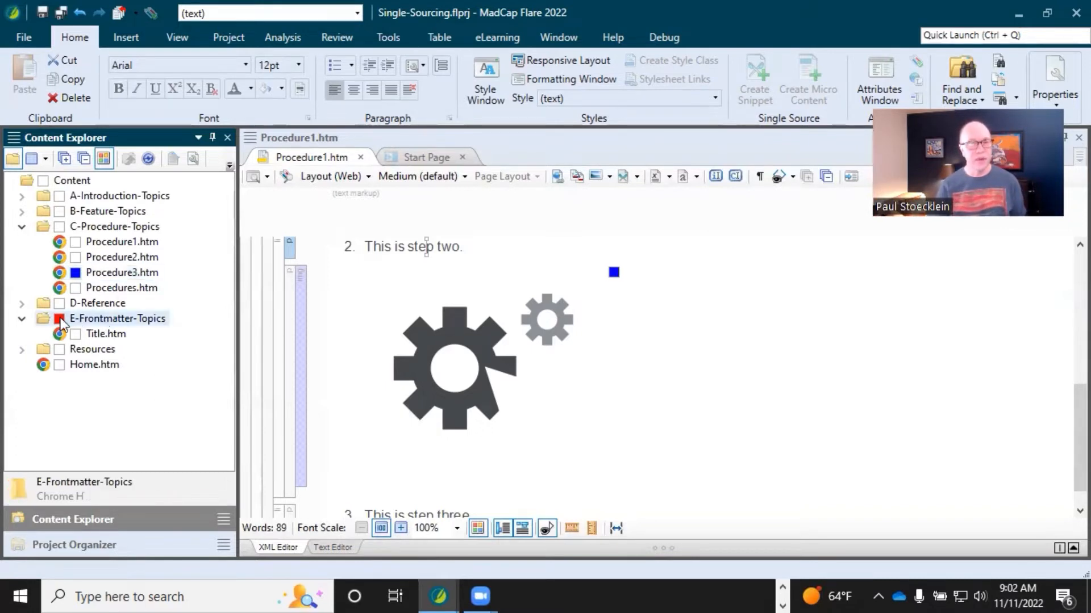
left_click(100, 335)
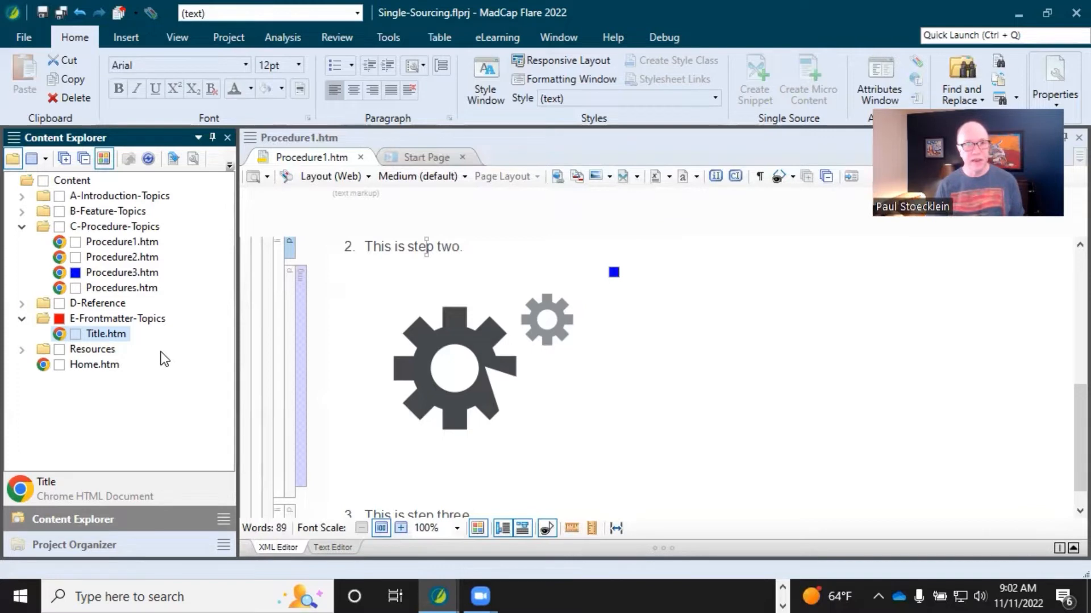
- Compare the condition tag indicators shown for files and folders in the Content Explorer and the Project Organizer, starting with the E-Frontmatter-Topics folder
left_click(108, 322)
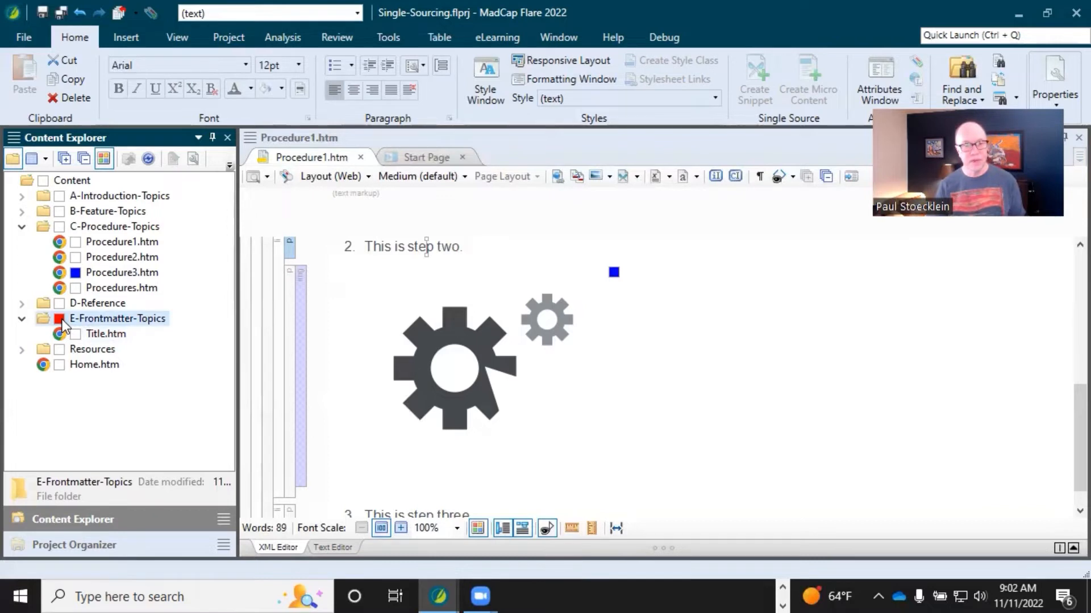
left_click(103, 544)
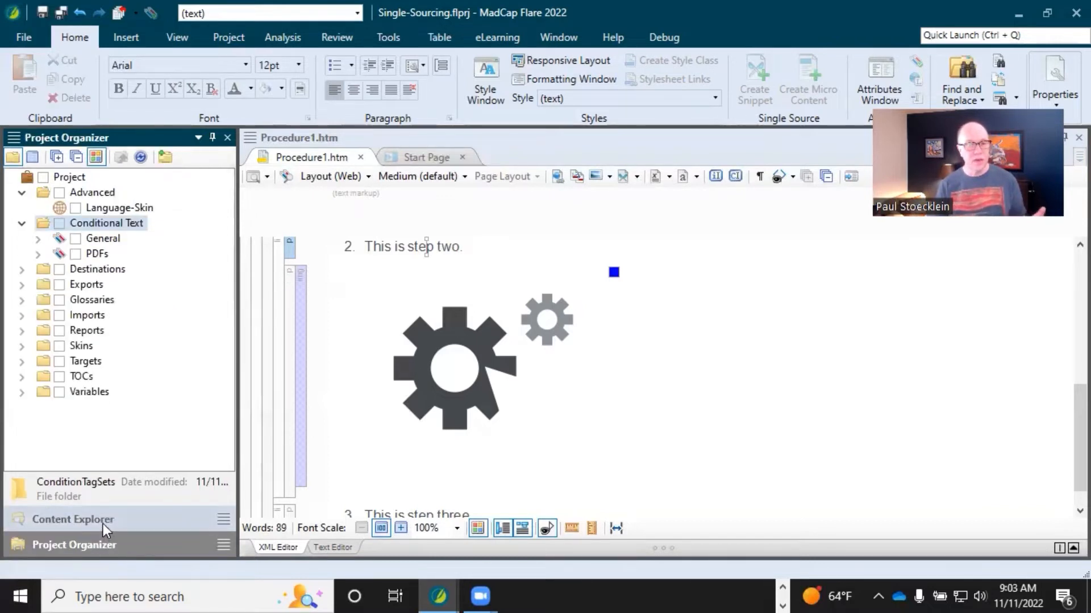
left_click(103, 524)
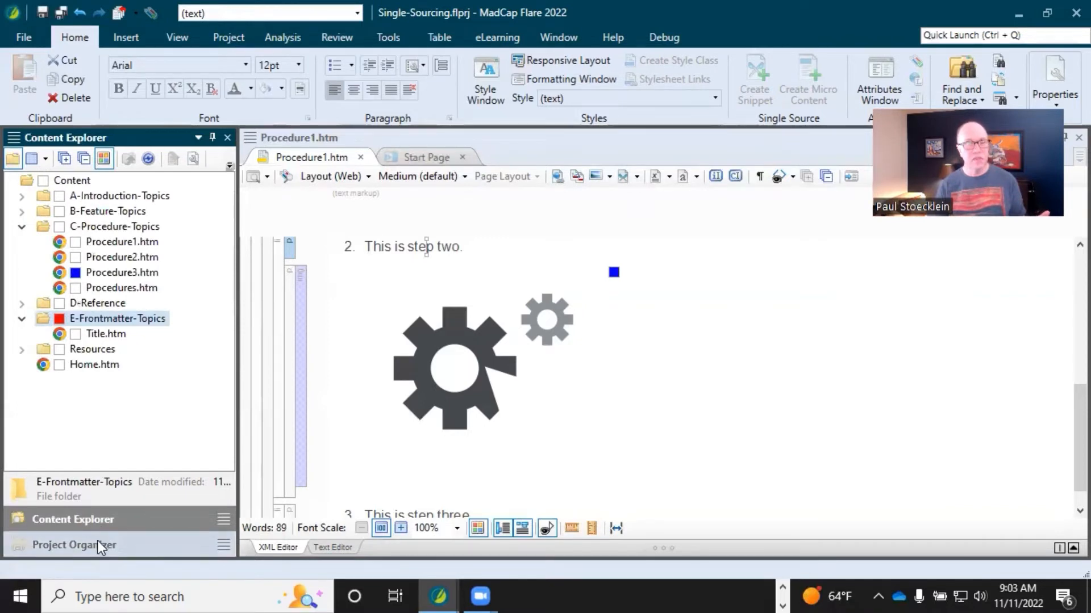
left_click(97, 544)
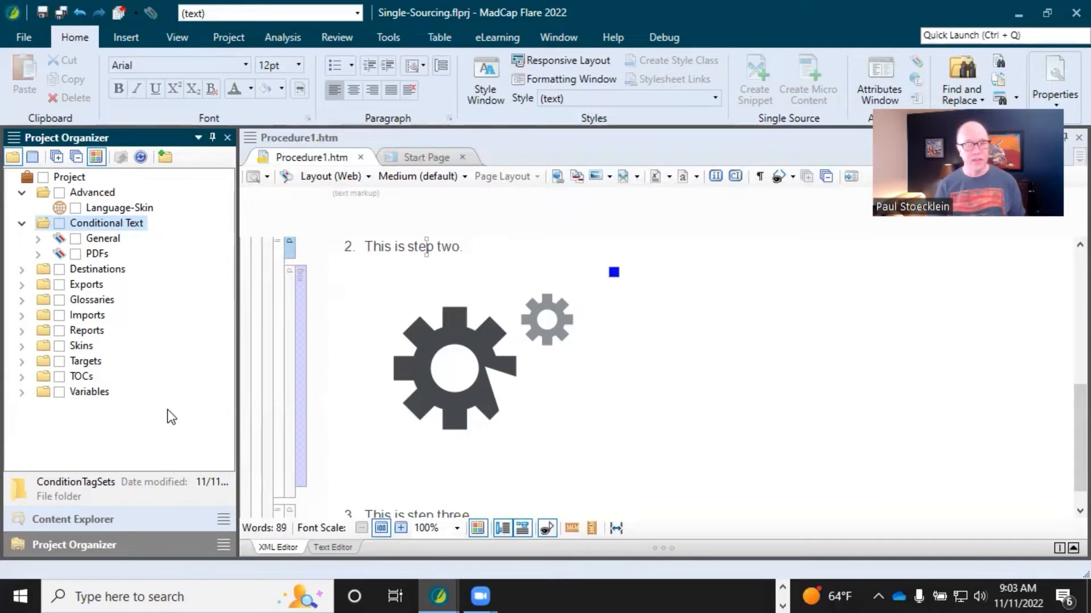
left_click(95, 157)
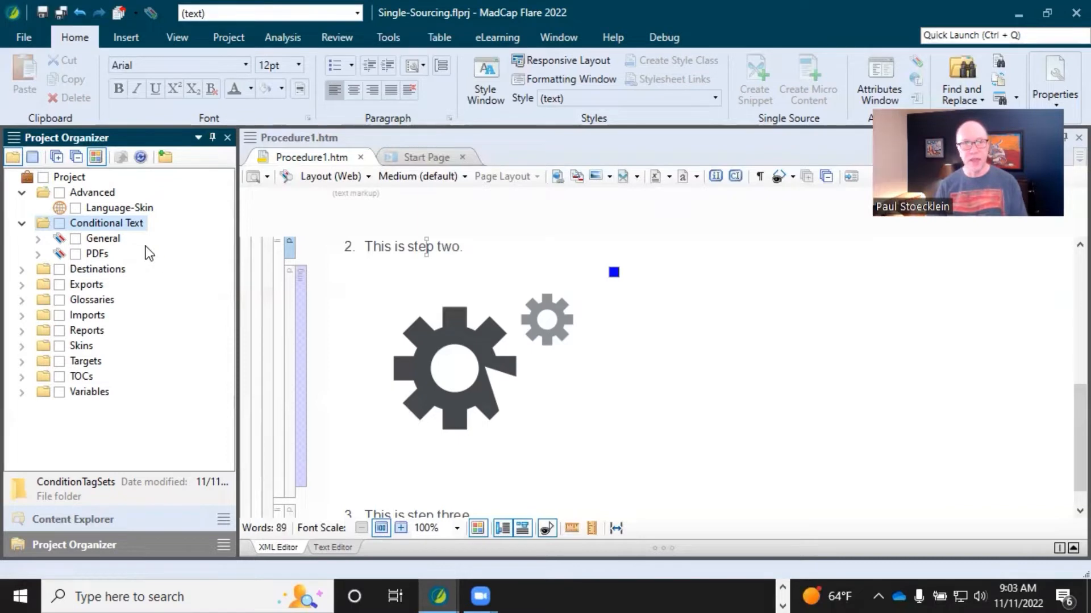
- Start exporting the project and review the wizard's project settings, output choices and target settings for variables and snippets
left_click(226, 39)
left_click(602, 91)
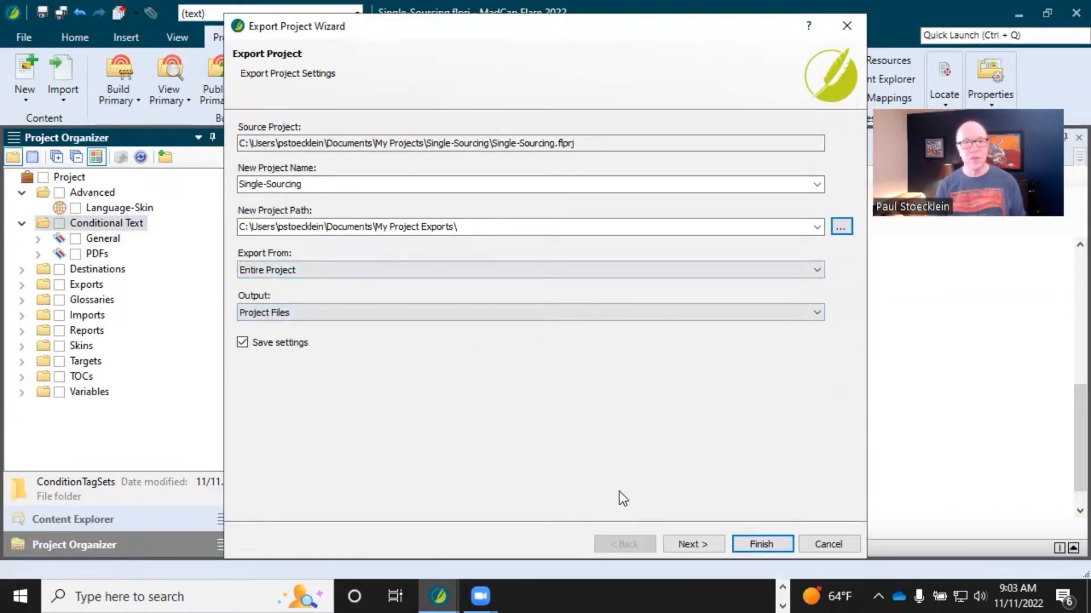
left_click(697, 544)
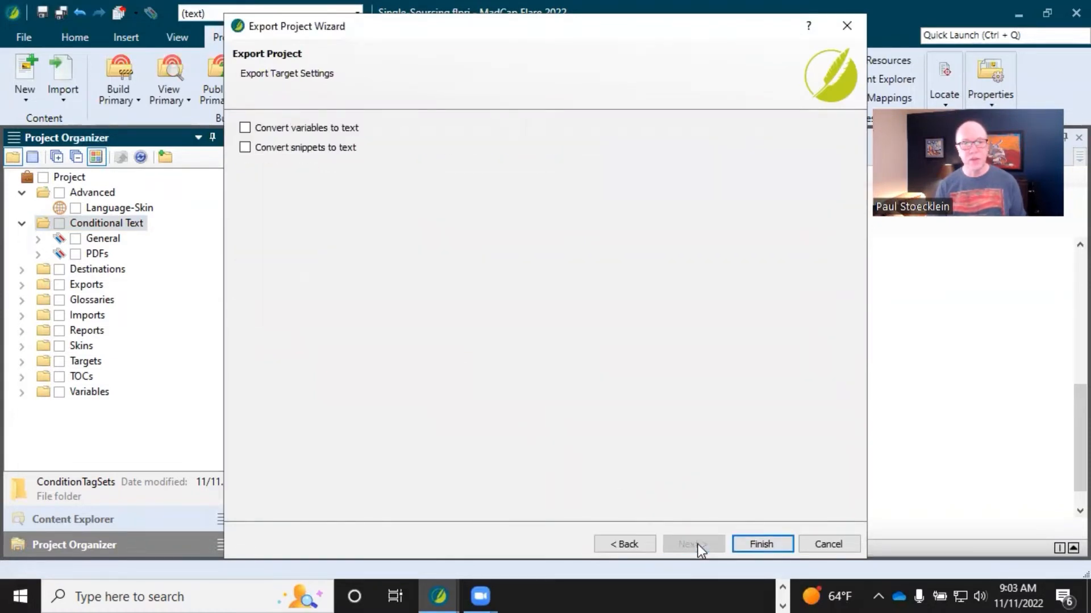
left_click(626, 543)
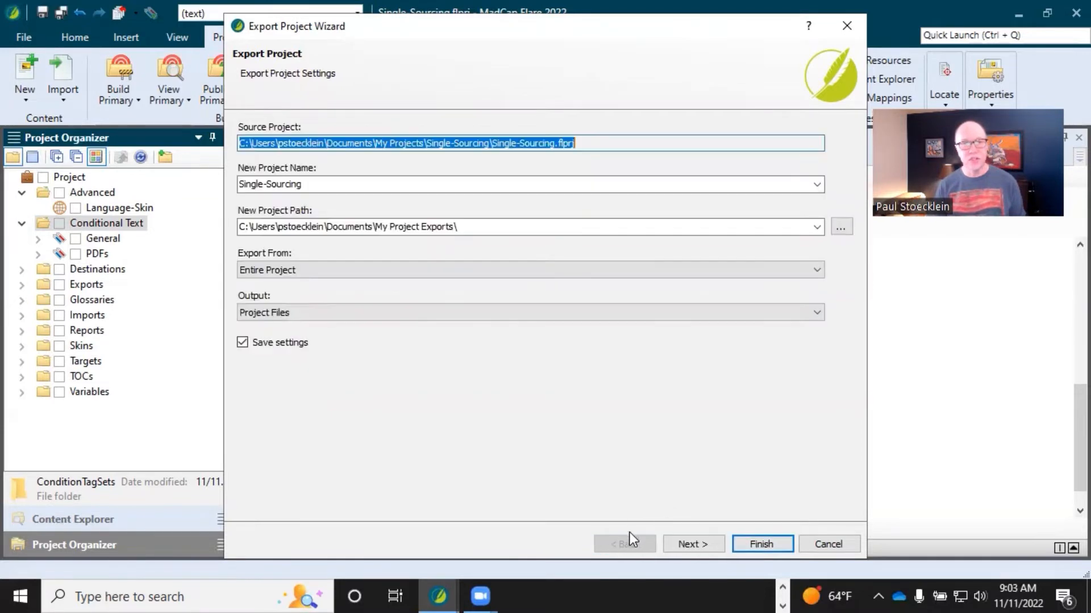
left_click(298, 311)
left_click(298, 312)
- Set the export source to Using Conditions, review the tags offered for the conditional expression, and close the wizard without exporting
left_click(298, 271)
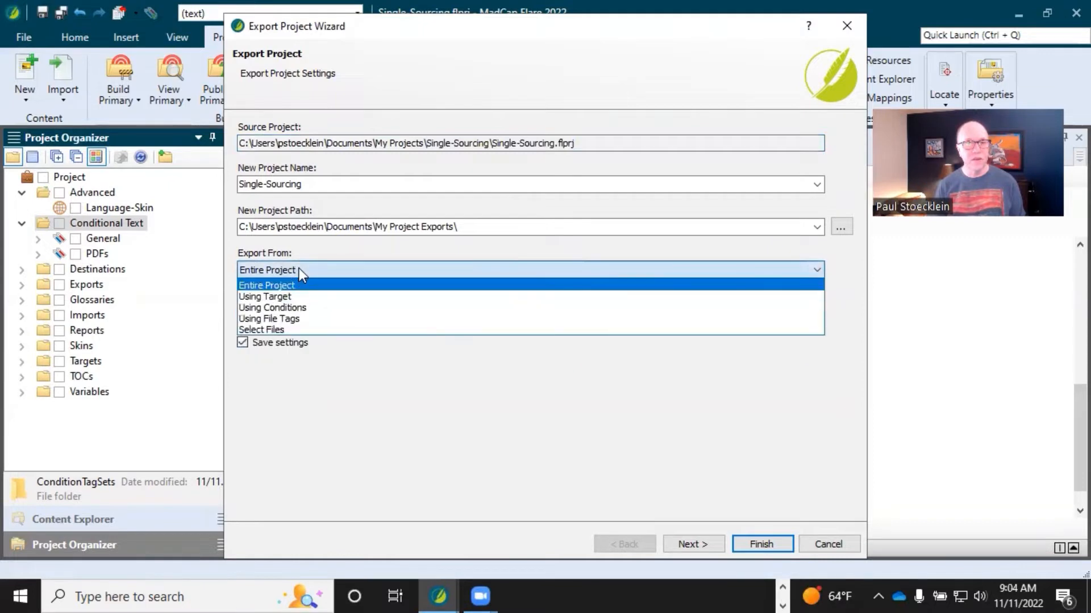
left_click(289, 307)
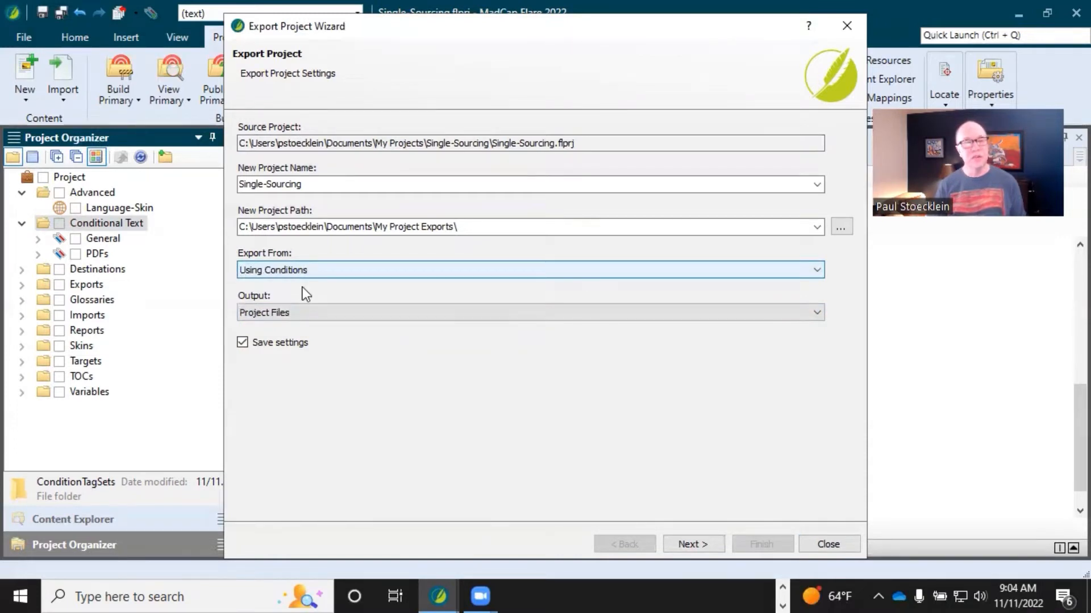
left_click(699, 544)
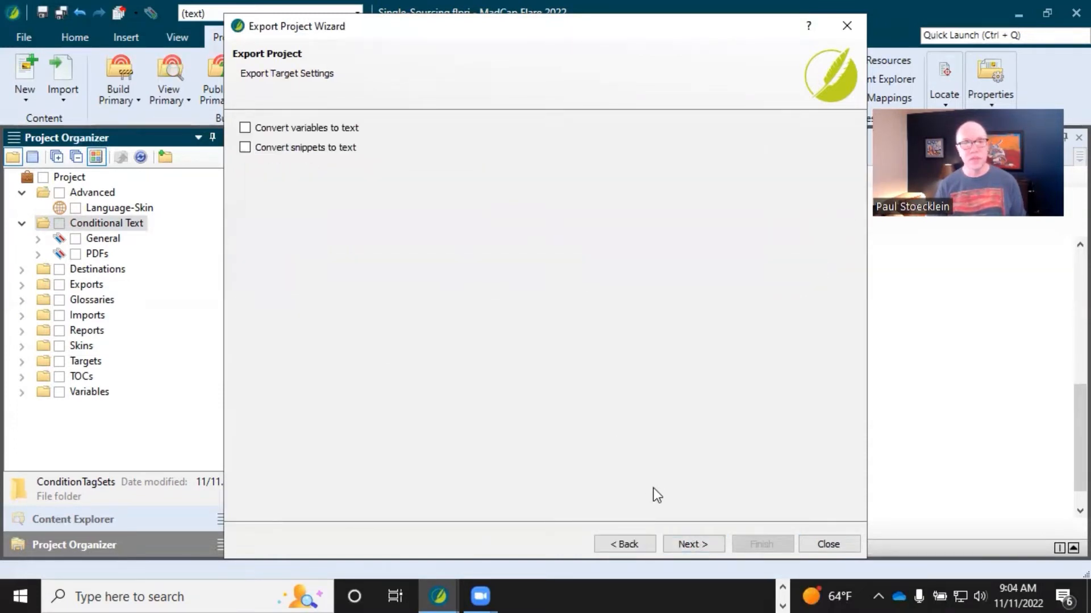
left_click(684, 544)
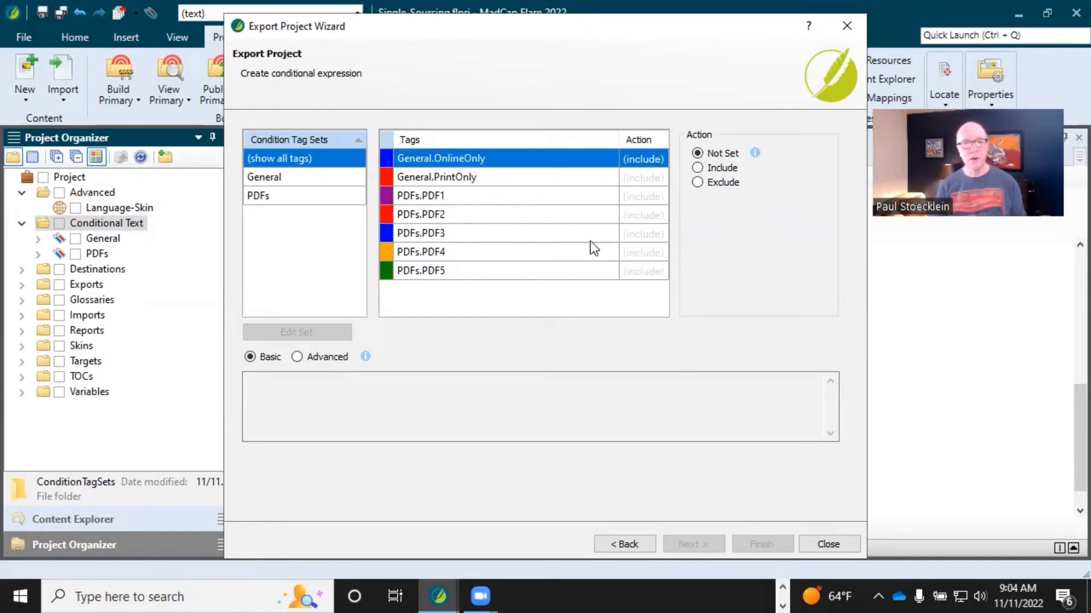
left_click(827, 544)
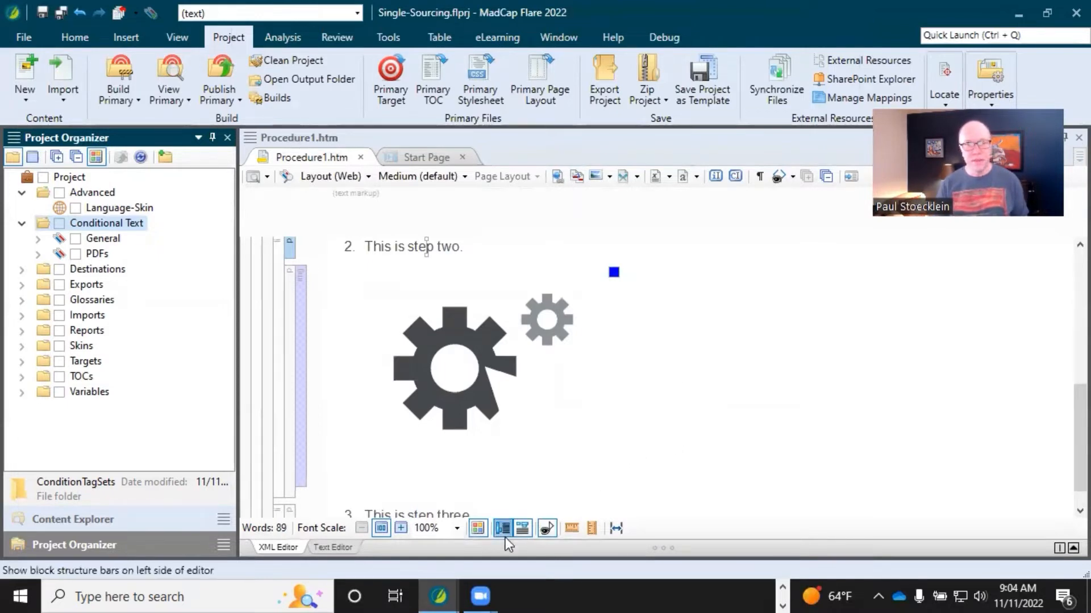
- Switch to the Shared project and examine the condition indicators on its condition tag sets and on the skins in the Central folder
mouse_move(438, 596)
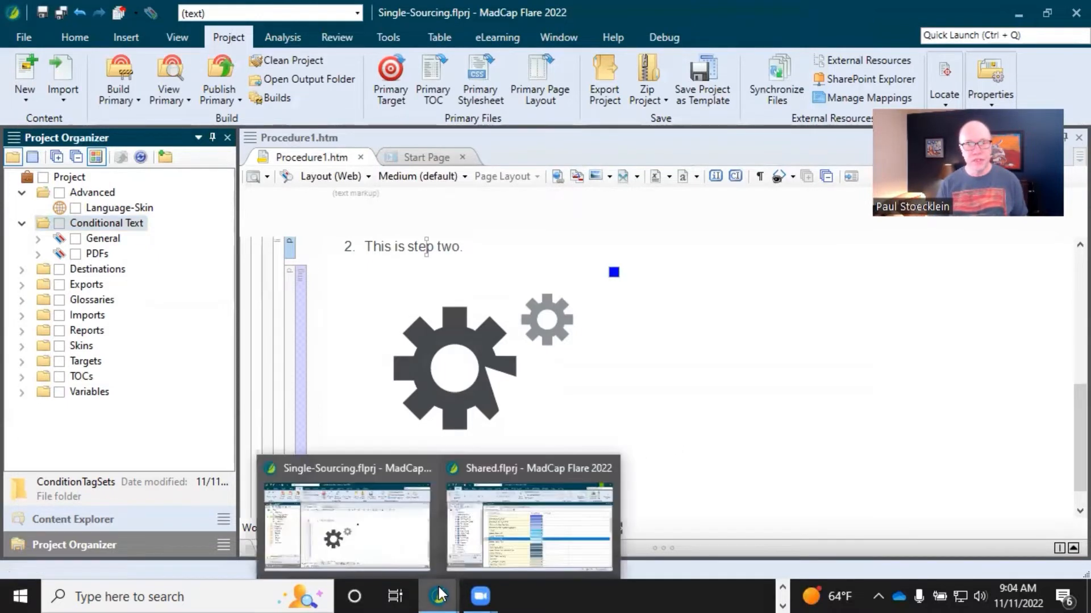
left_click(473, 533)
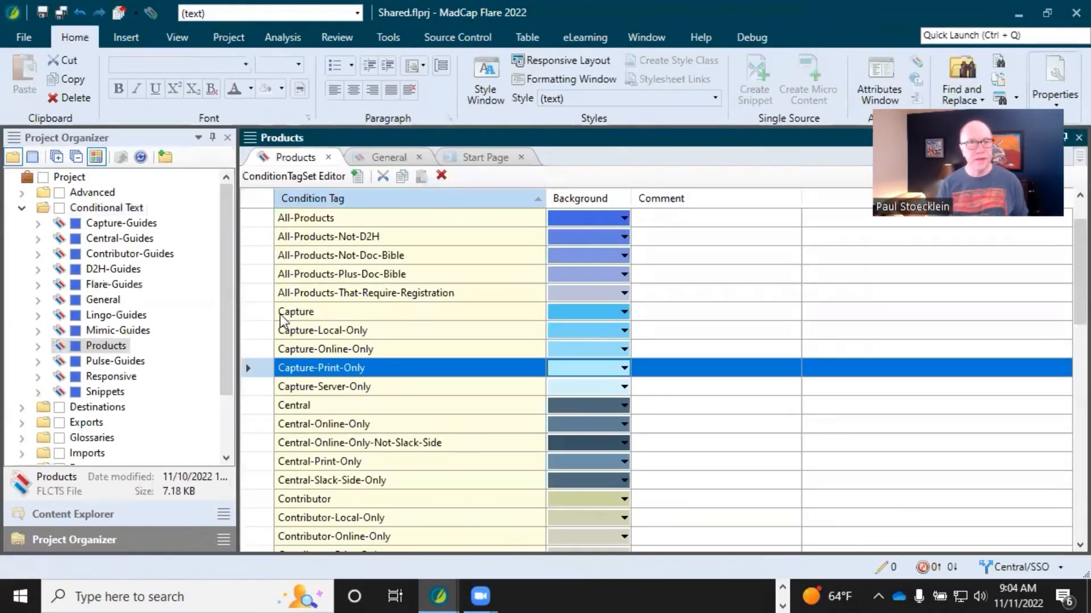
left_click(83, 221)
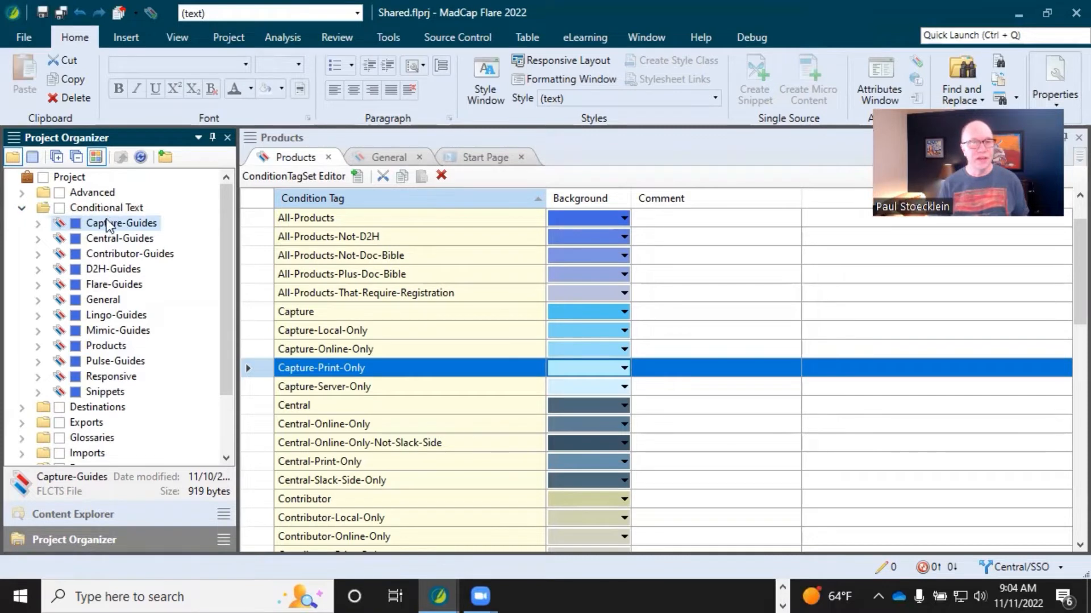
left_click(22, 209)
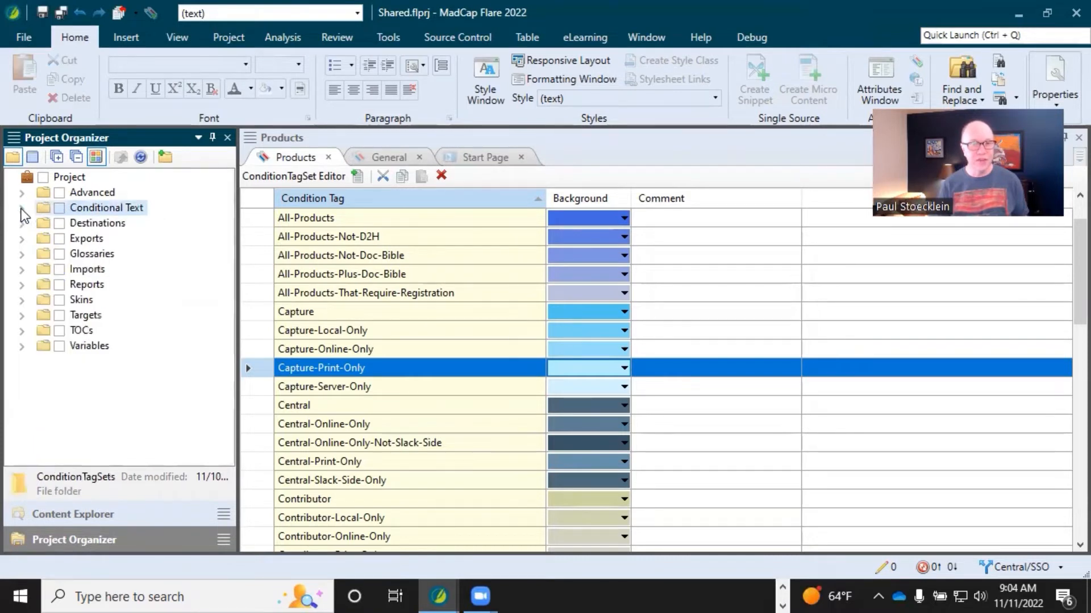
left_click(22, 301)
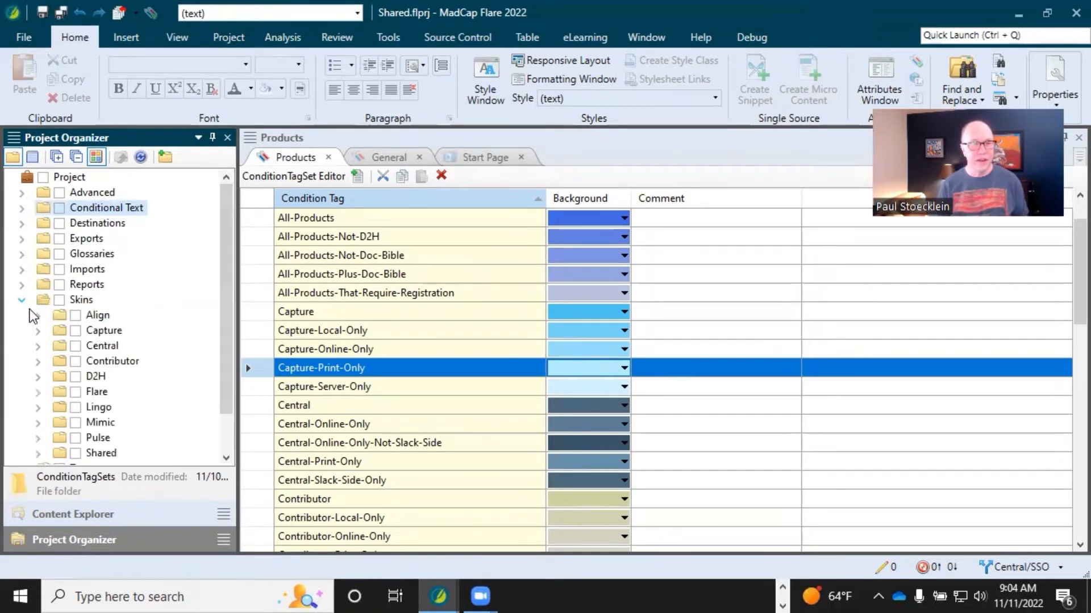
left_click(37, 346)
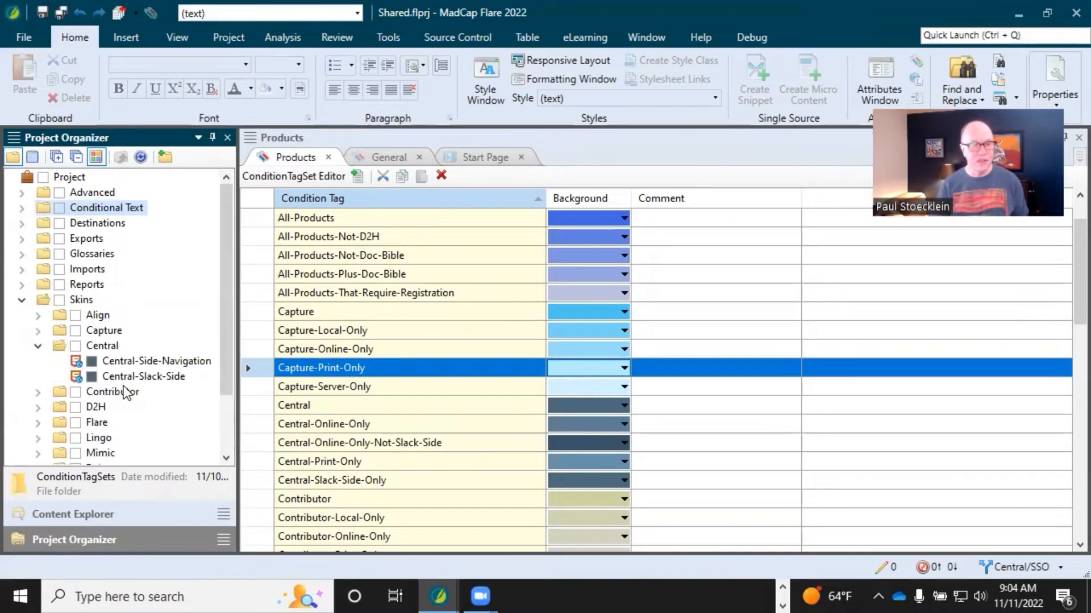
left_click(38, 346)
scroll(41, 352, "down", 1)
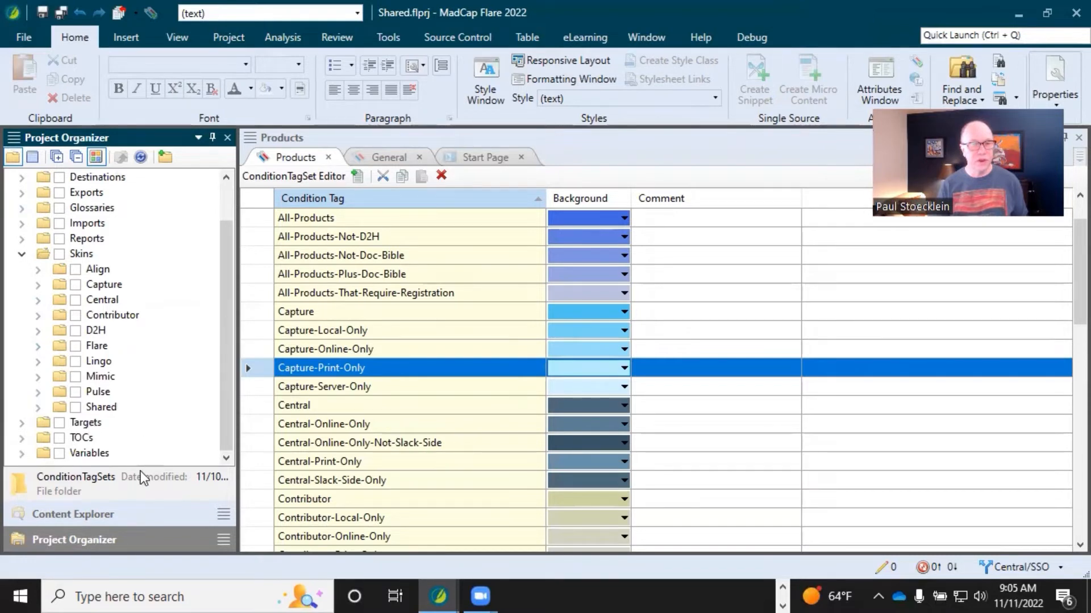
- Show the Shared project's content folders and inspect the condition indicators of the Central folder and its Analytics subfolder, collapsing them again
left_click(121, 517)
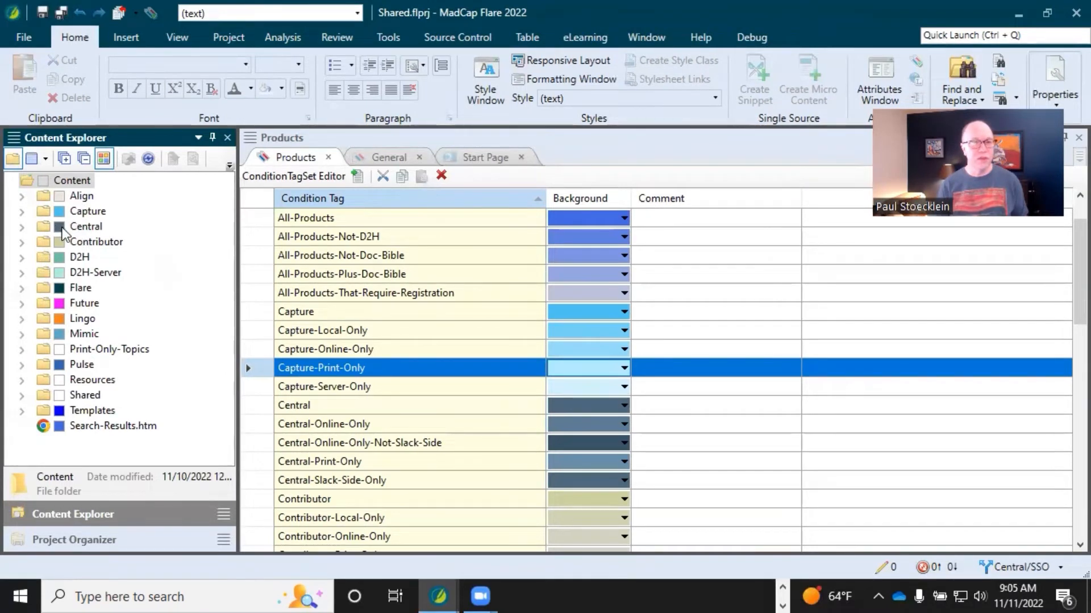
left_click(22, 228)
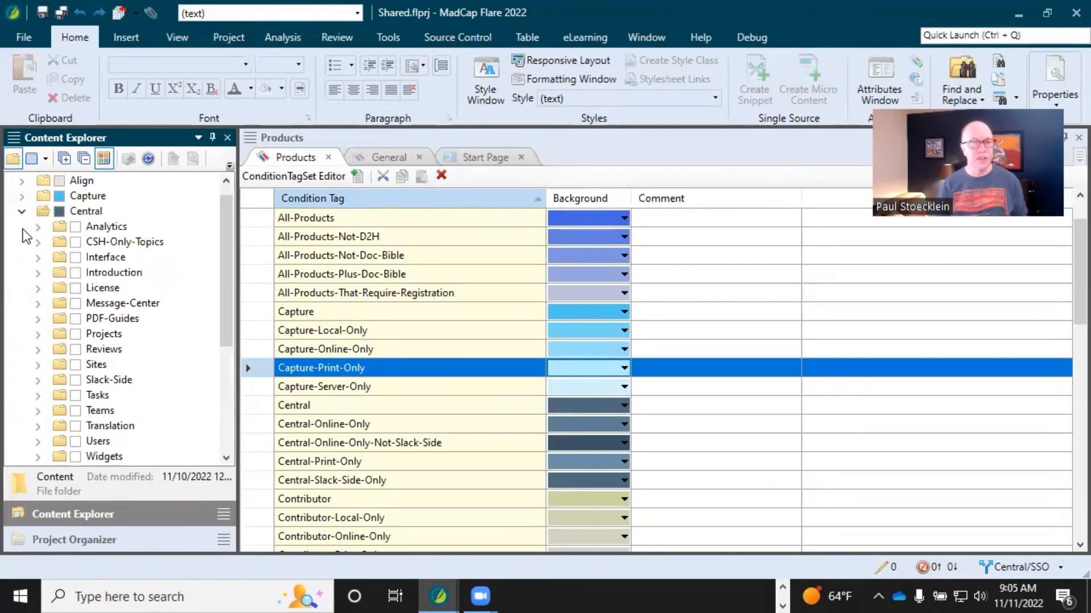
left_click(39, 227)
left_click(38, 227)
left_click(23, 214)
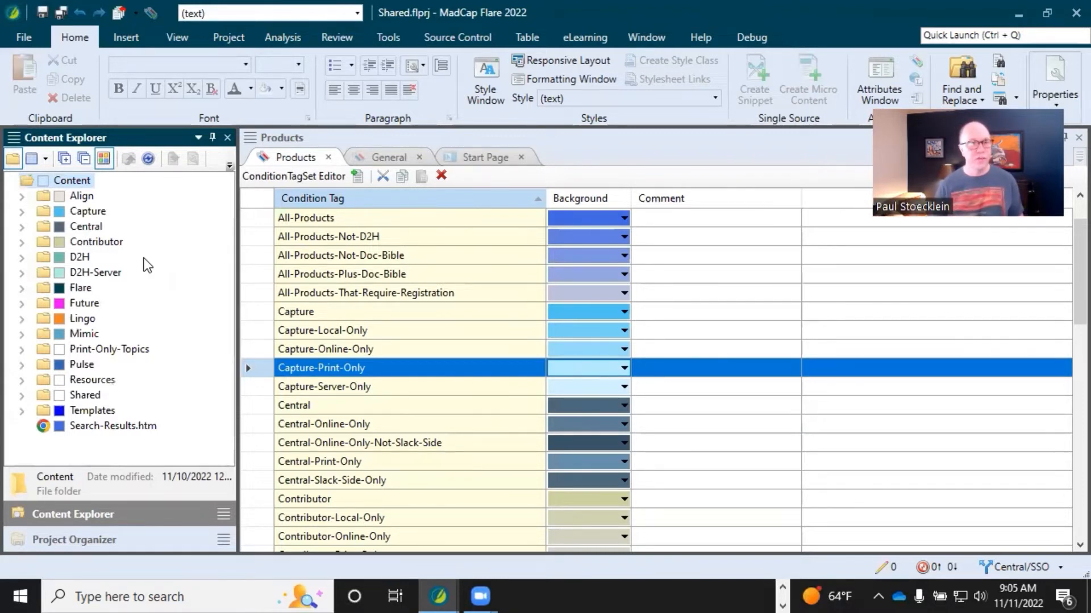
- Expand the Contributor folder to compare its condition indicator with those of its subfolders such as Autonumbers, and collapse it again
left_click(105, 241)
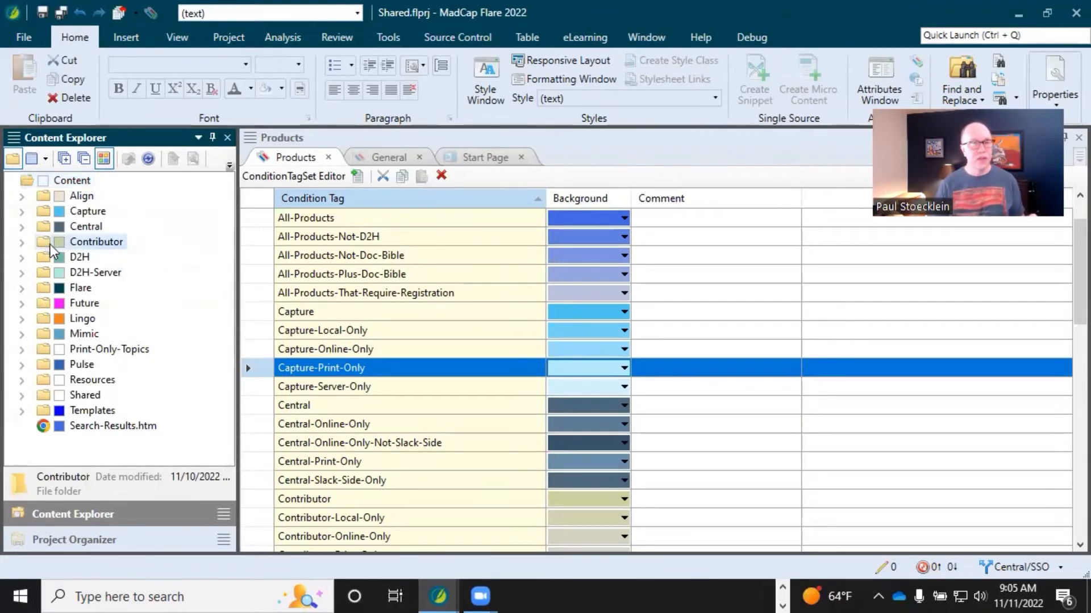
left_click(21, 242)
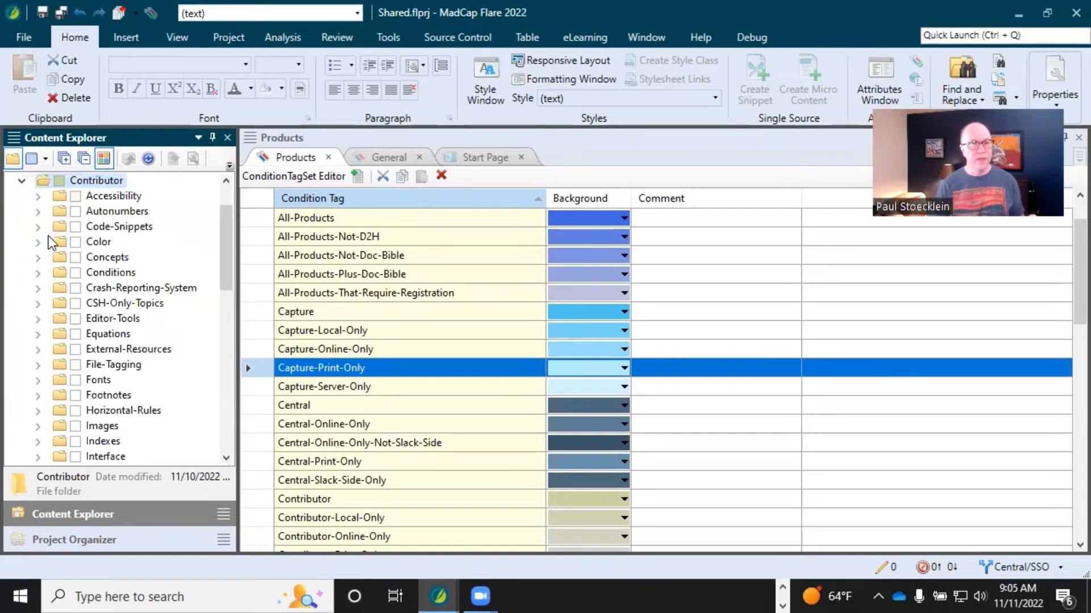
left_click(106, 216)
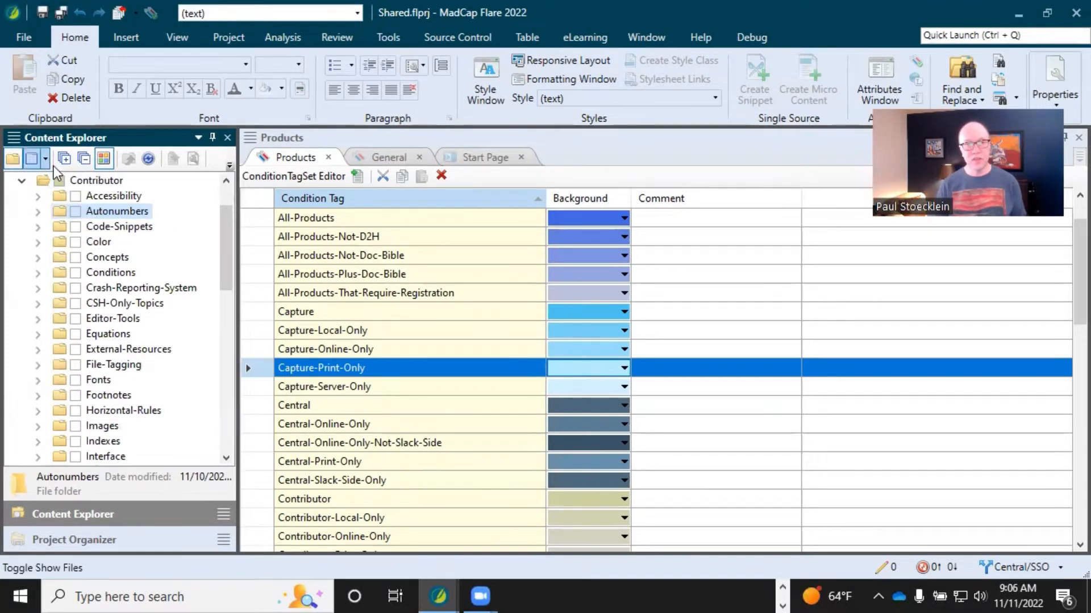
left_click(21, 181)
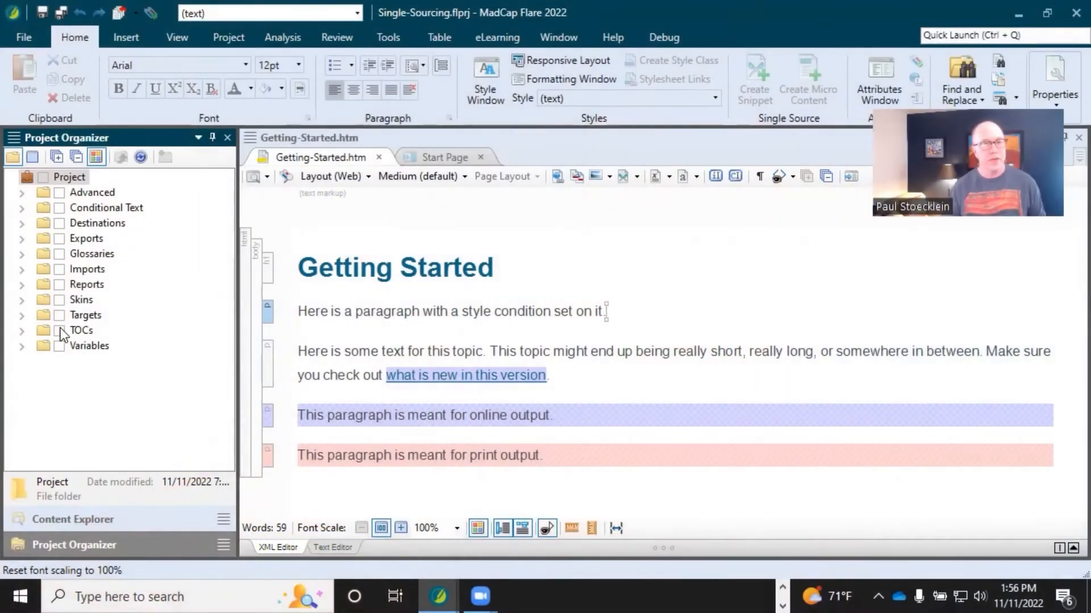
- Expand the TOCs folder of the Single-Sourcing project and open the Online (Primary) table of contents
left_click(22, 330)
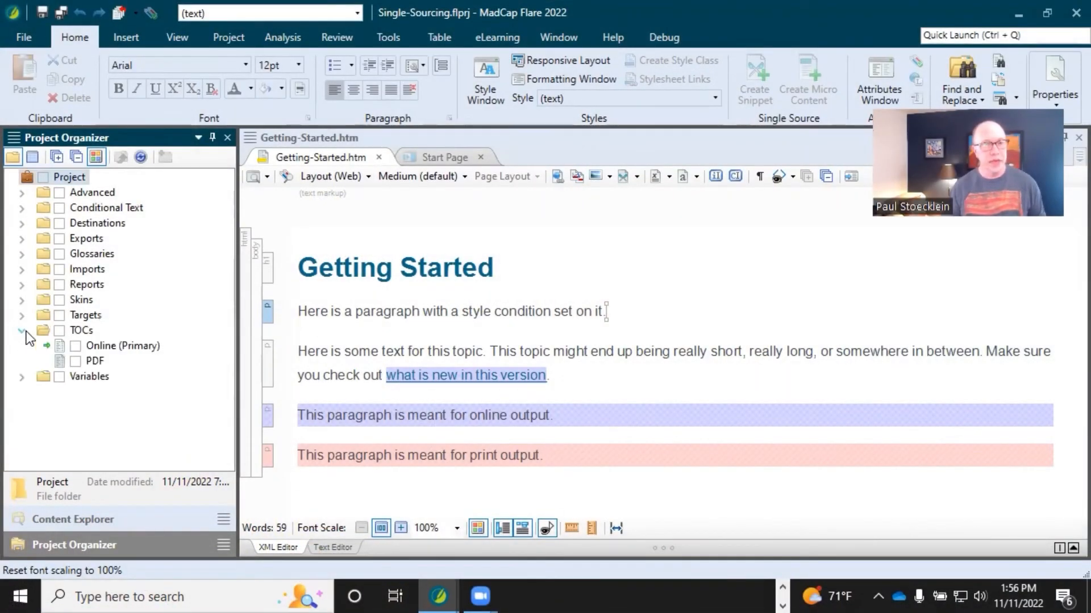
left_click(95, 349)
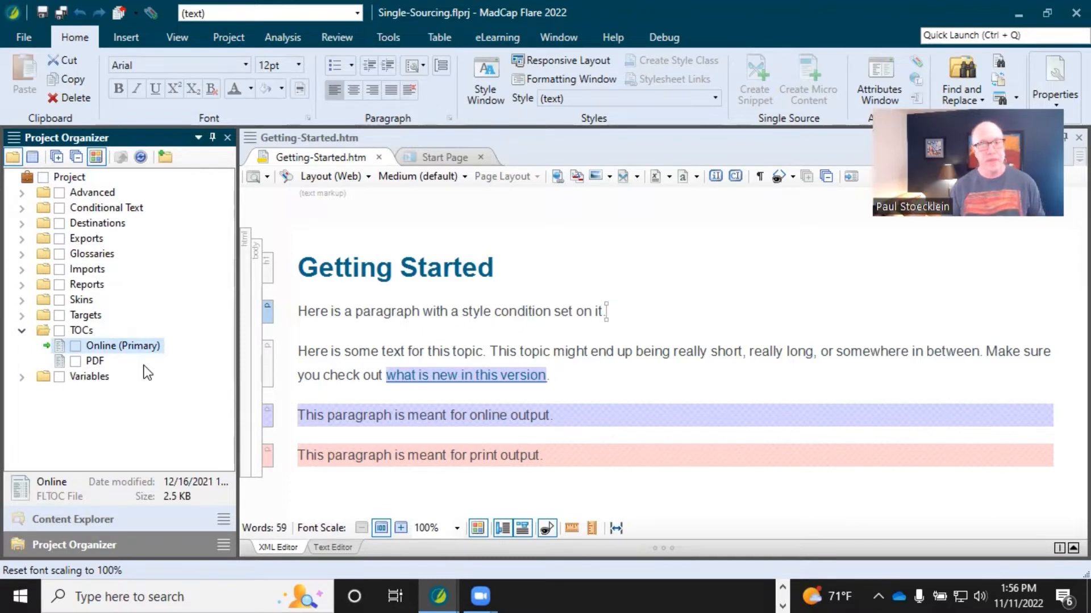
left_click(94, 362)
left_click(103, 345)
double_click(103, 346)
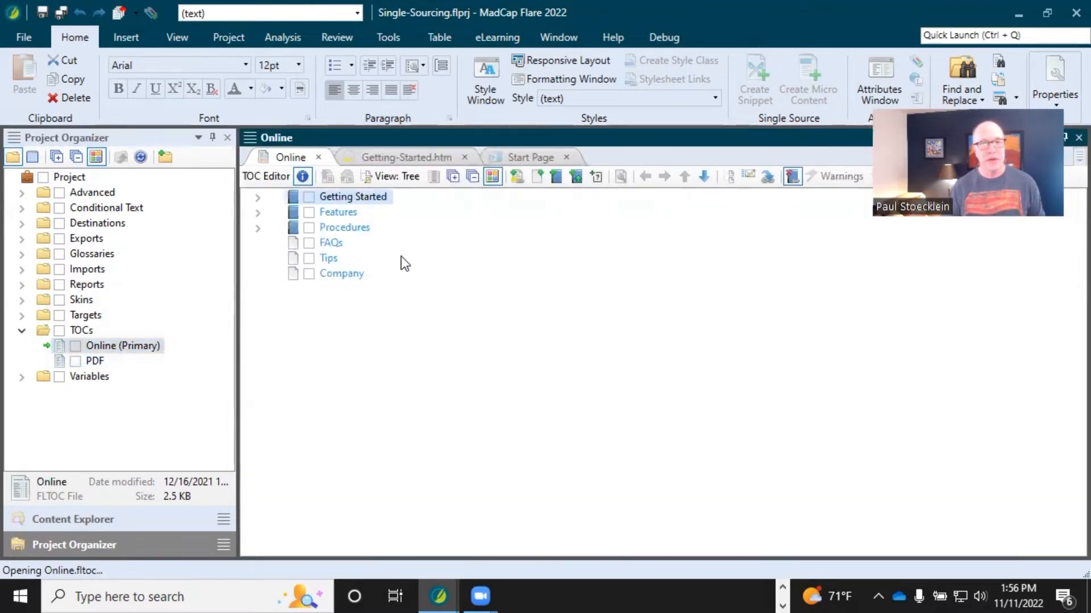
- Compare the FAQs and Company entries of the Online TOC with the topic files in the D-Reference content folder
left_click(103, 519)
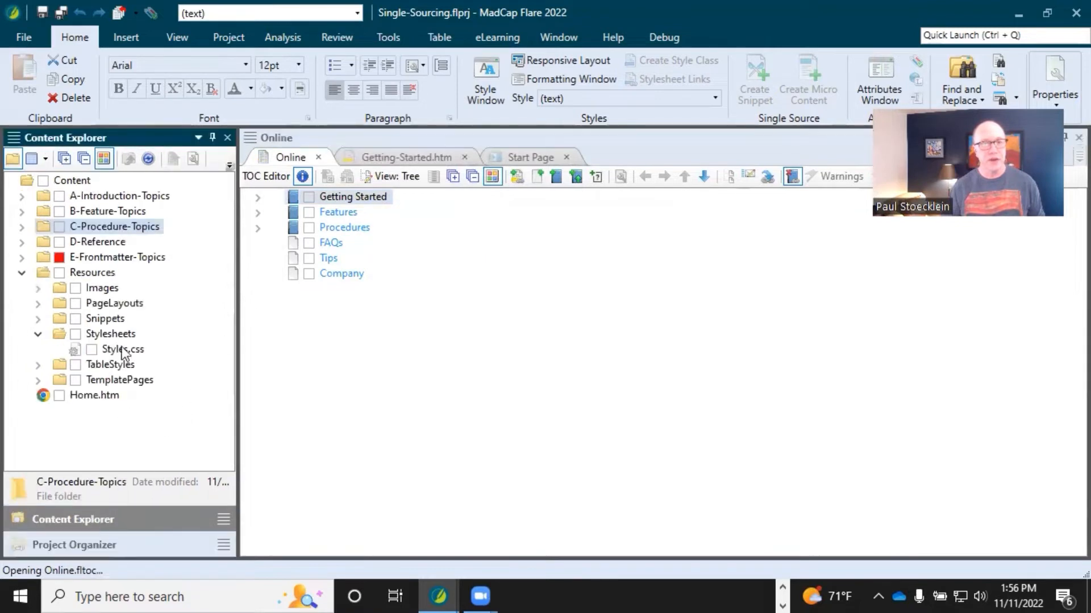
left_click(23, 272)
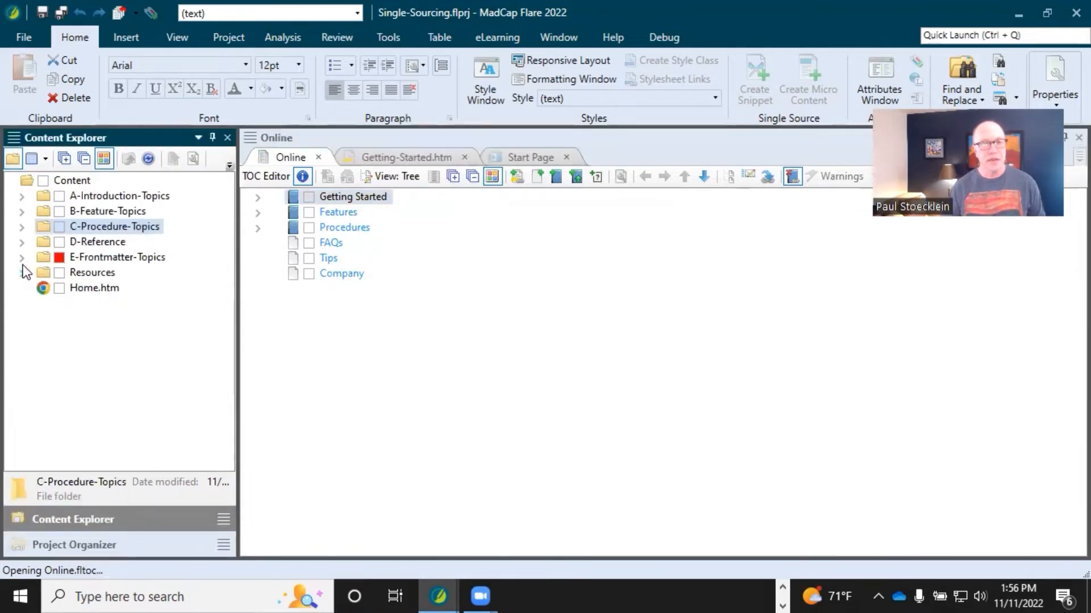
left_click(77, 197)
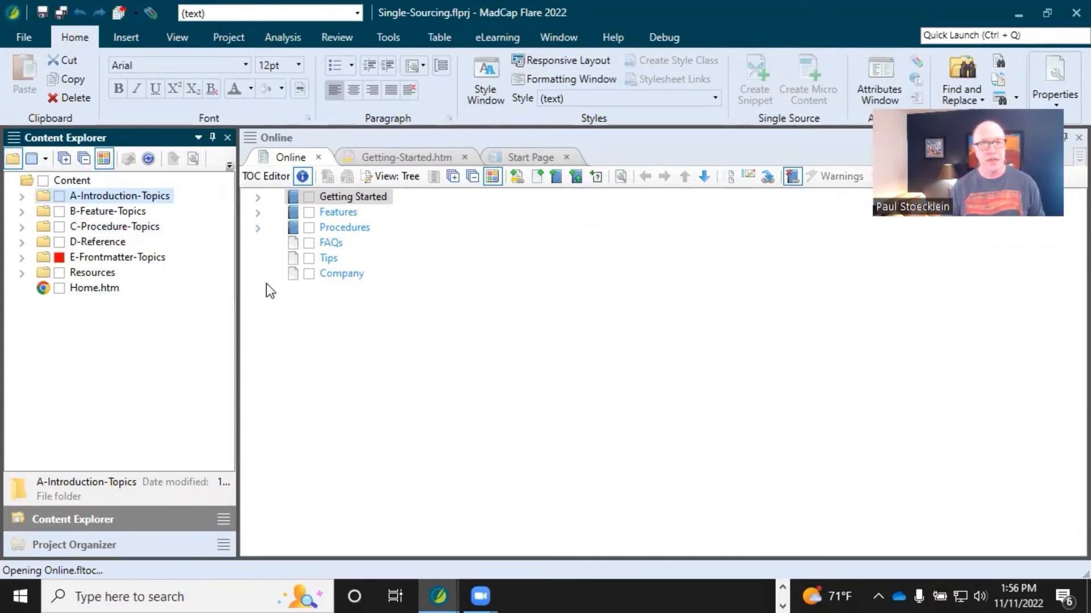
left_click(326, 244)
left_click(336, 273)
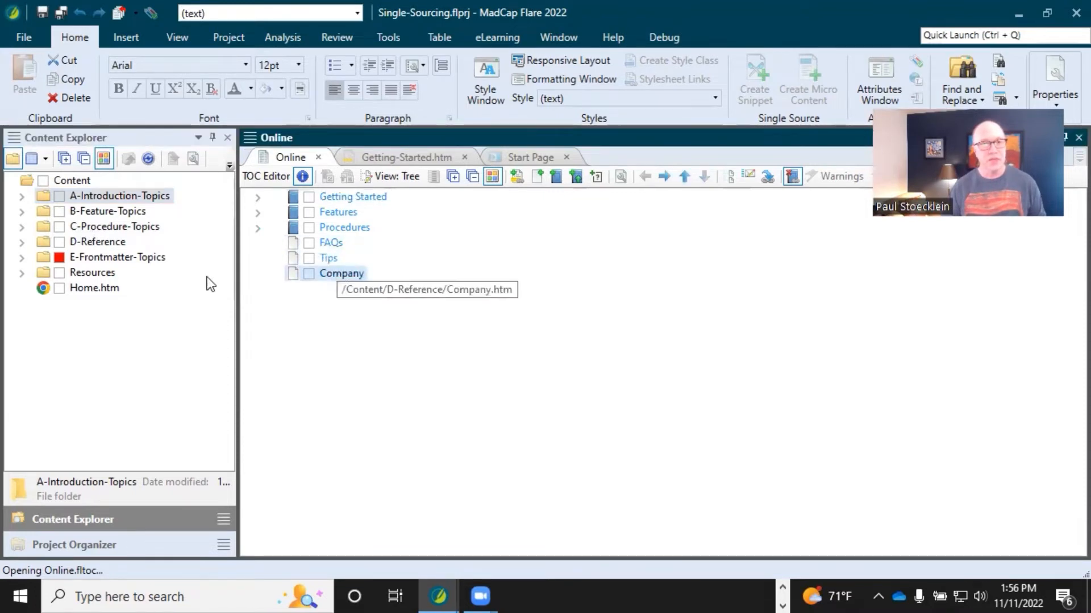
left_click(21, 243)
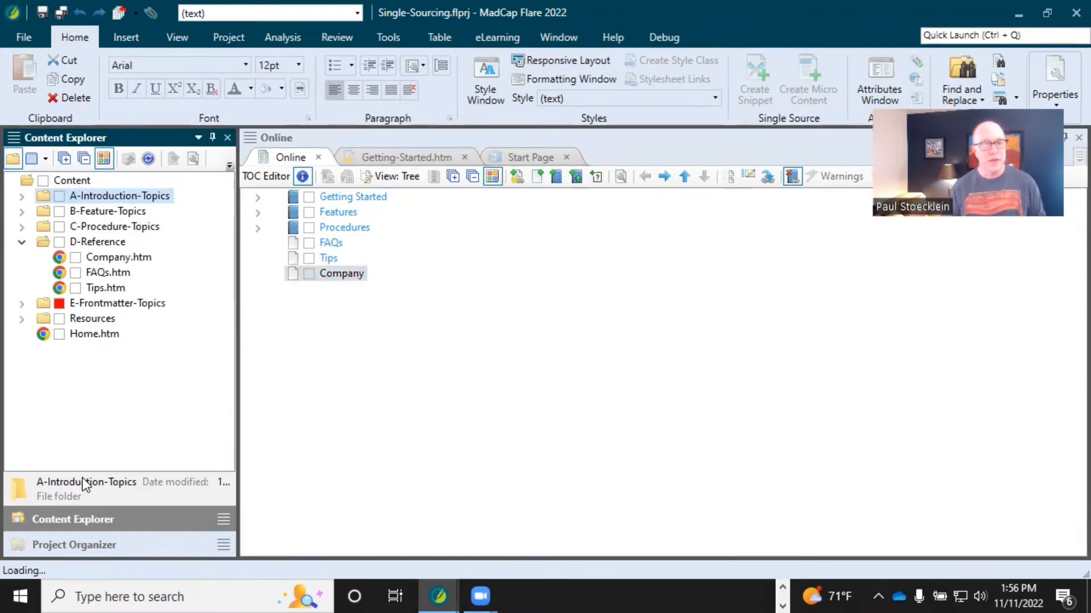
- Open the PDF table of contents and compare its Title, Getting Started and other entries with those of the Online TOC
left_click(84, 543)
left_click(91, 360)
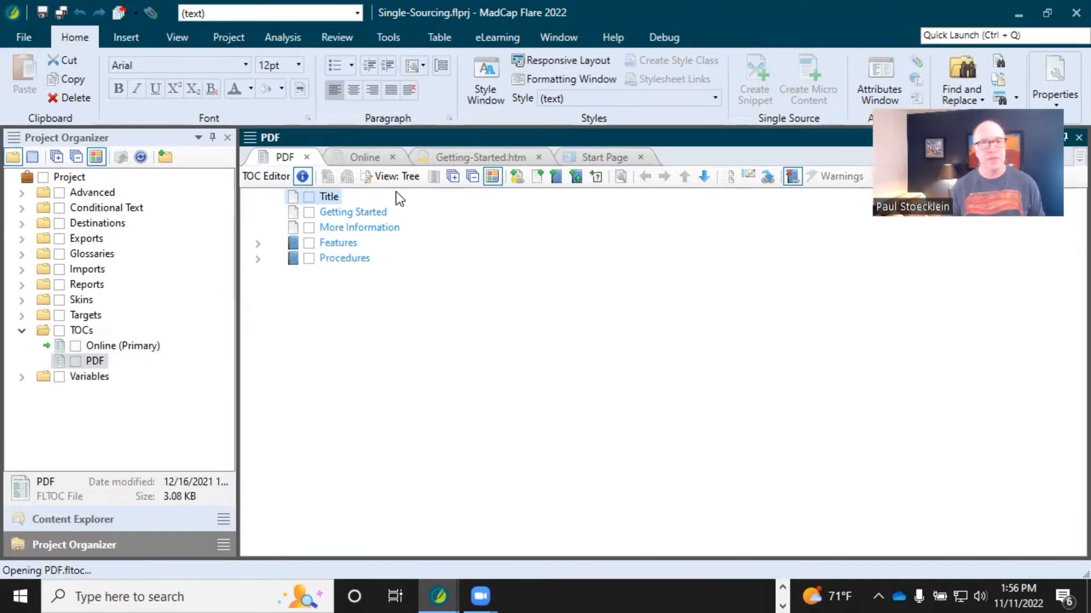
left_click(352, 215)
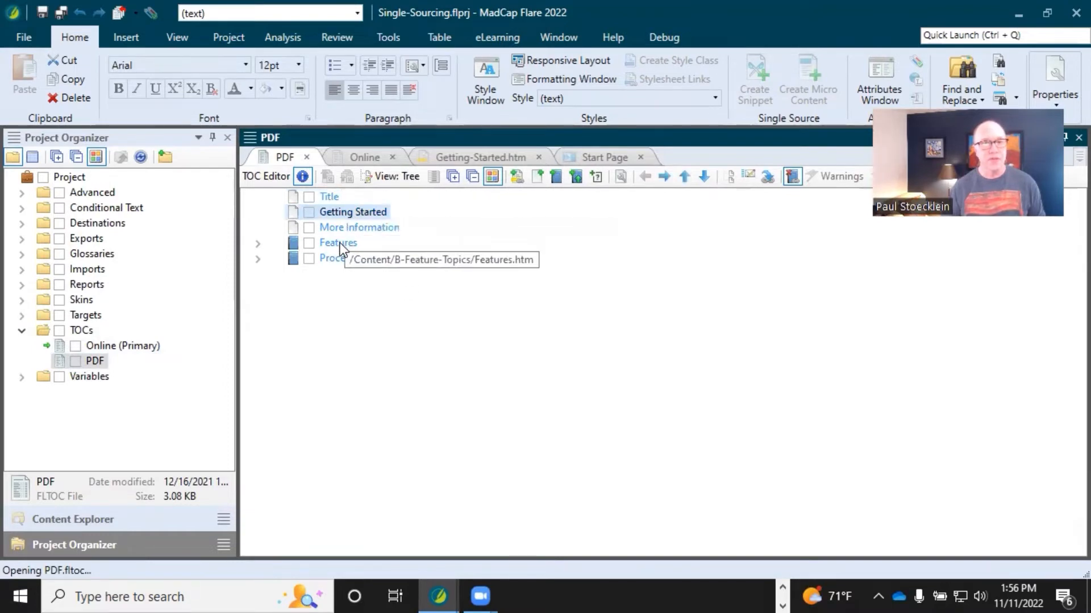
left_click(374, 156)
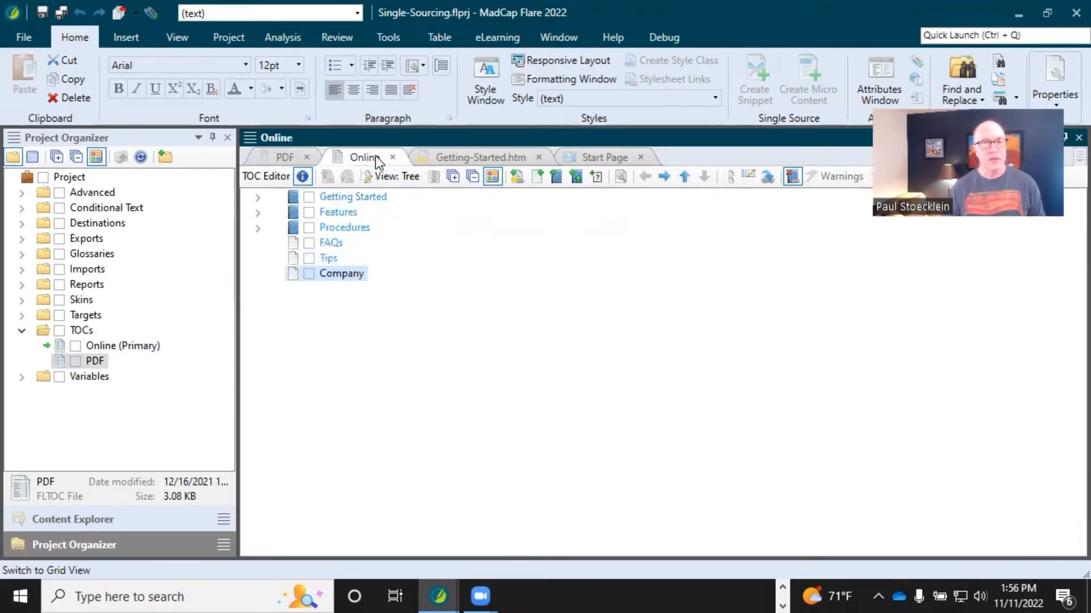
left_click(342, 196)
left_click(337, 229)
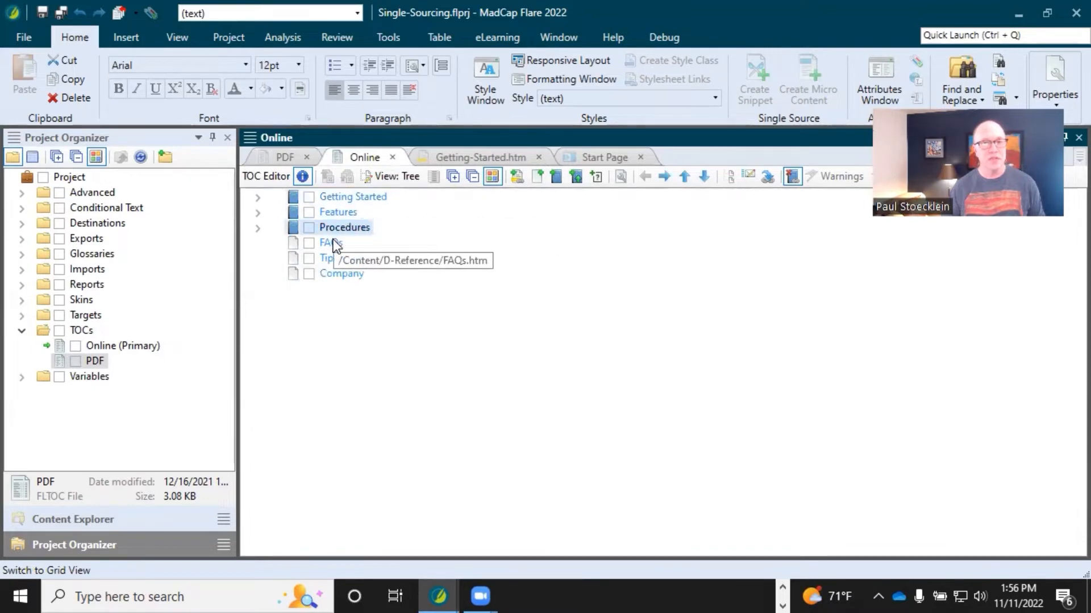
left_click(281, 157)
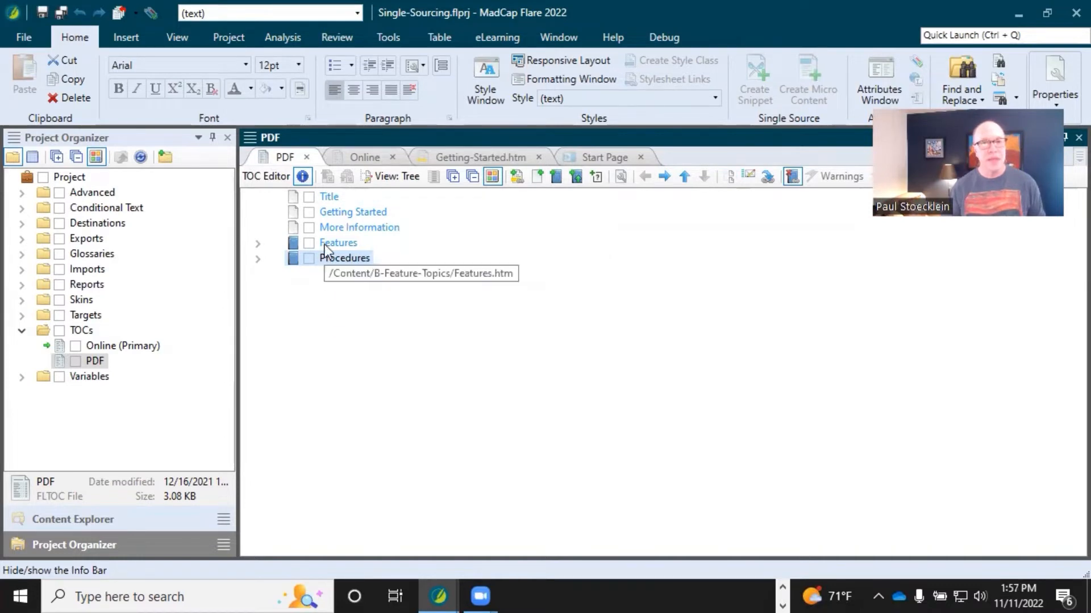
left_click(324, 197)
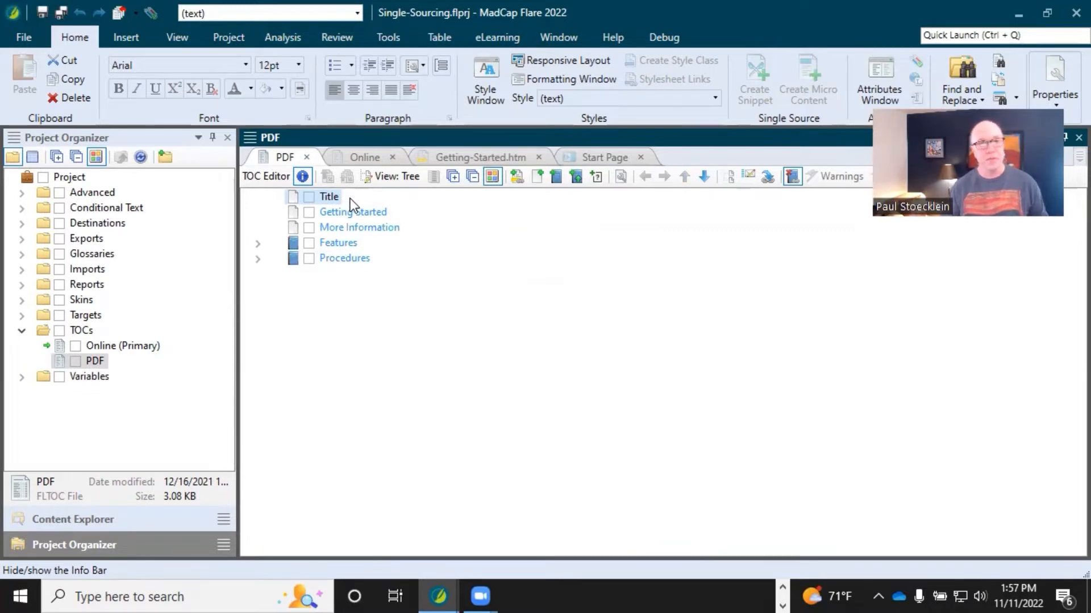
- Expand the E-Frontmatter-Topics content folder and compare the condition indicators of the folder and its Title.htm topic
left_click(100, 514)
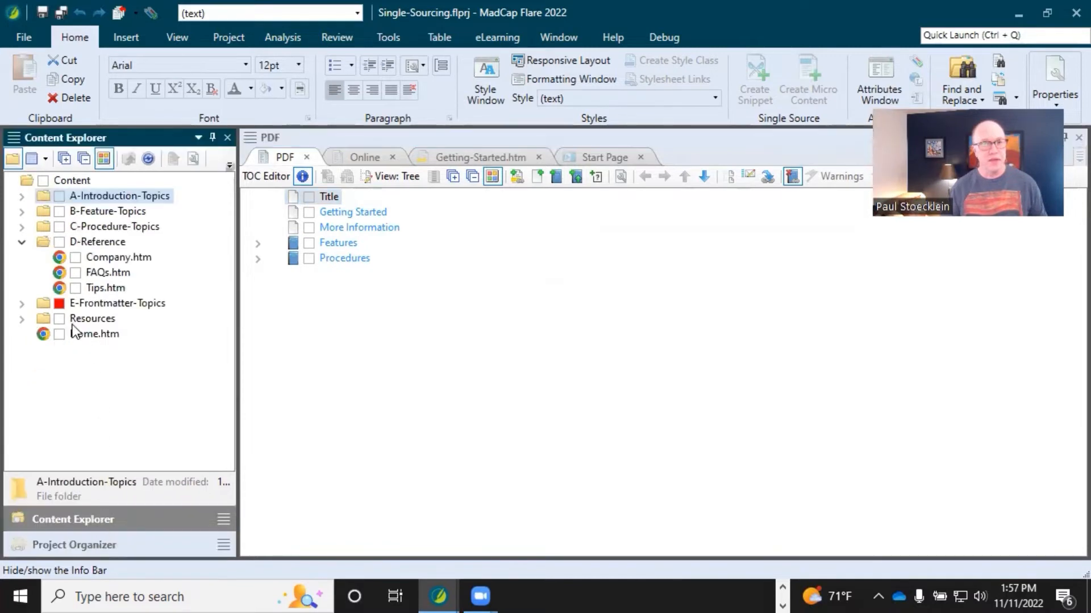
left_click(22, 304)
left_click(108, 317)
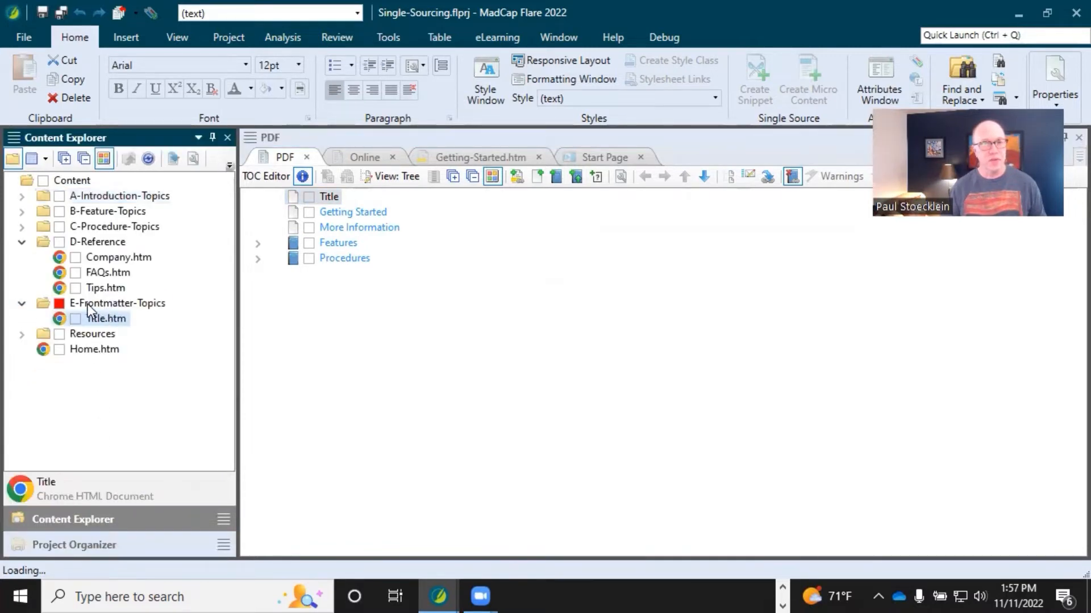
left_click(78, 306)
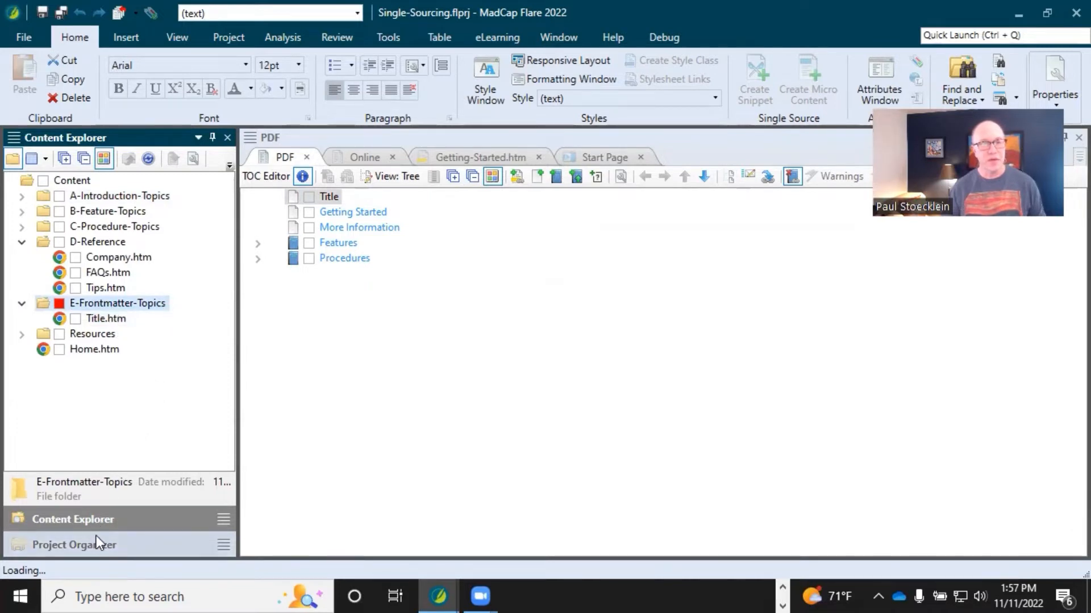
- Copy the Title entry from the PDF TOC into the Online TOC as its first top-level entry, and save the Online TOC
left_click(356, 158)
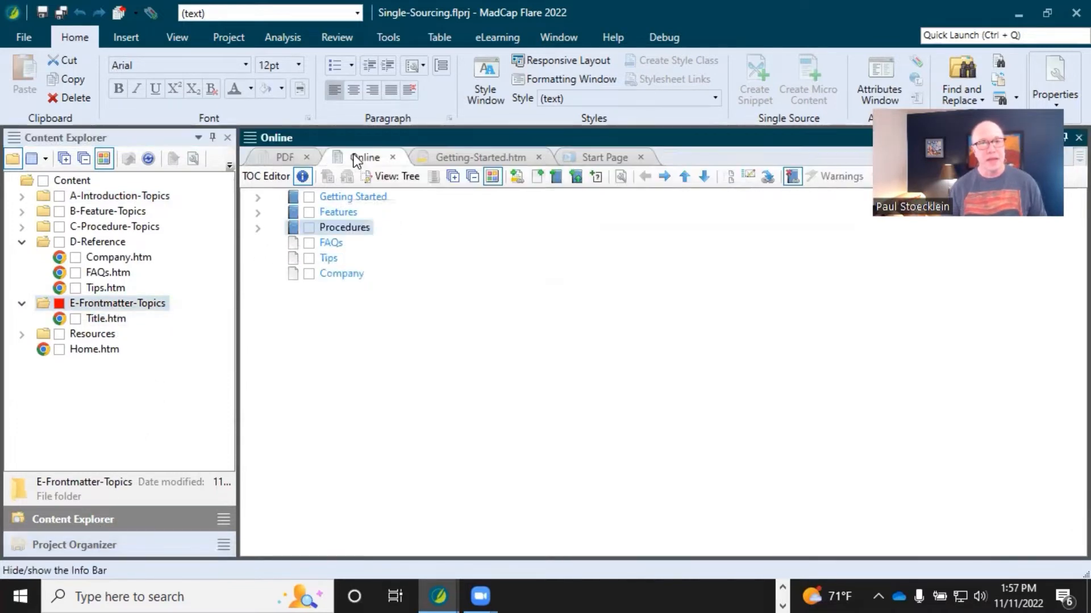
left_click(367, 195)
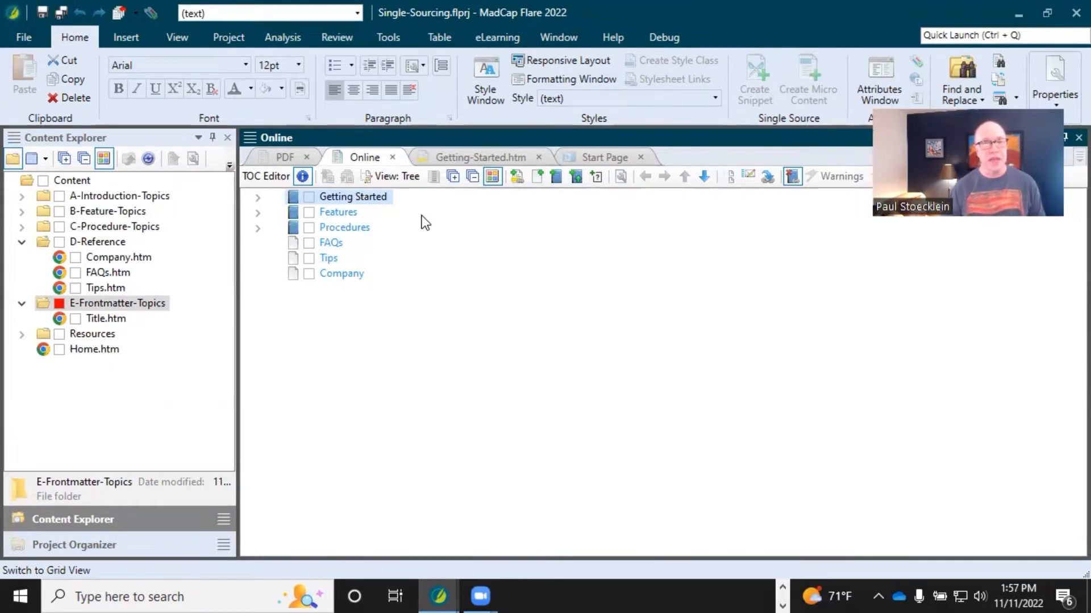
left_click(284, 155)
left_click(315, 197)
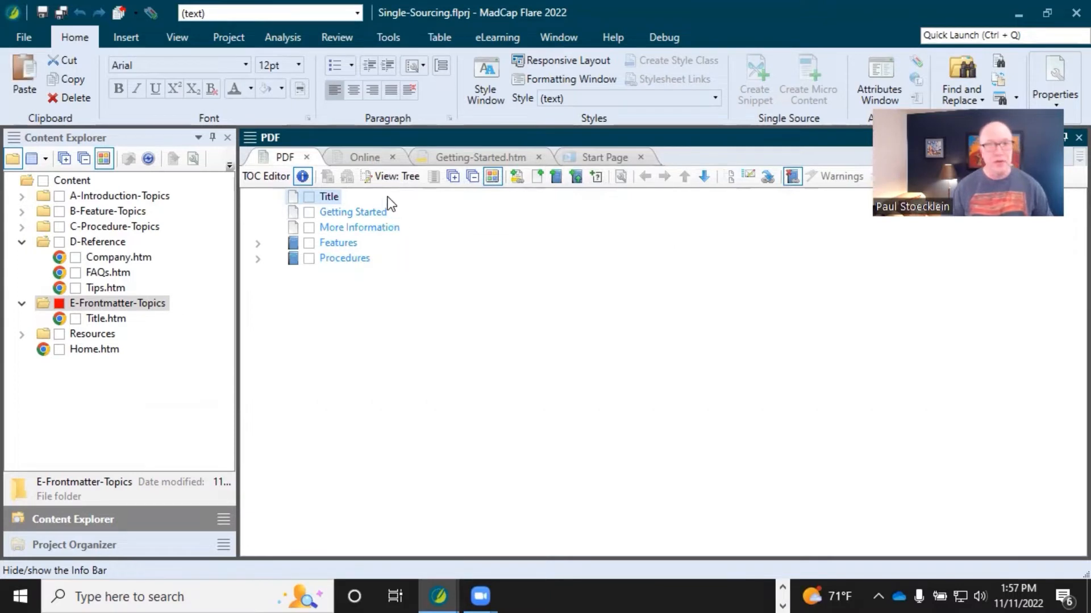
left_click(363, 156)
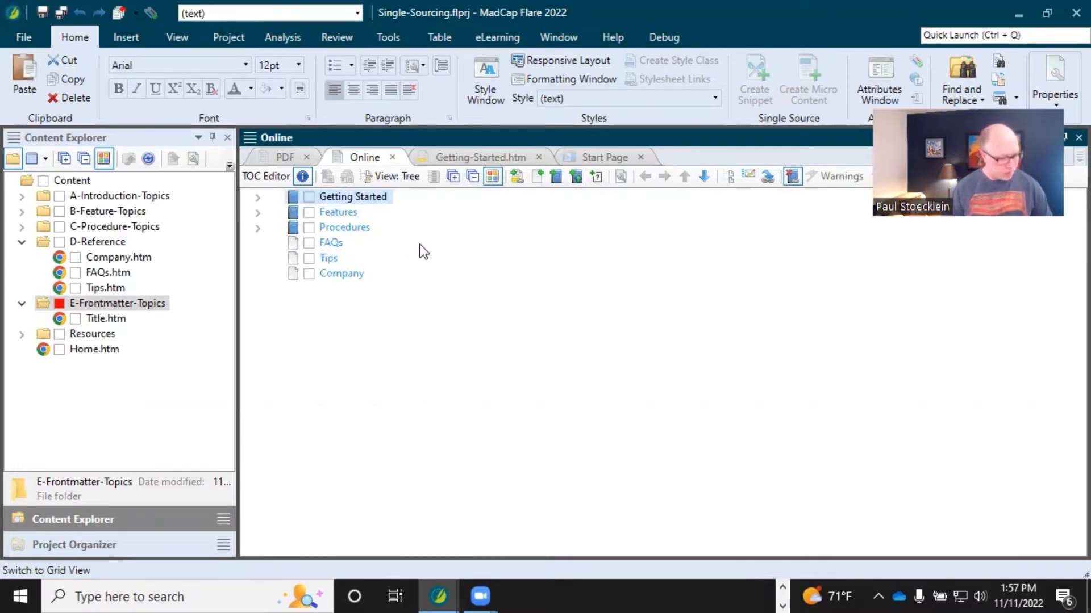
key("ctrl+v")
left_click(647, 178)
left_click(684, 177)
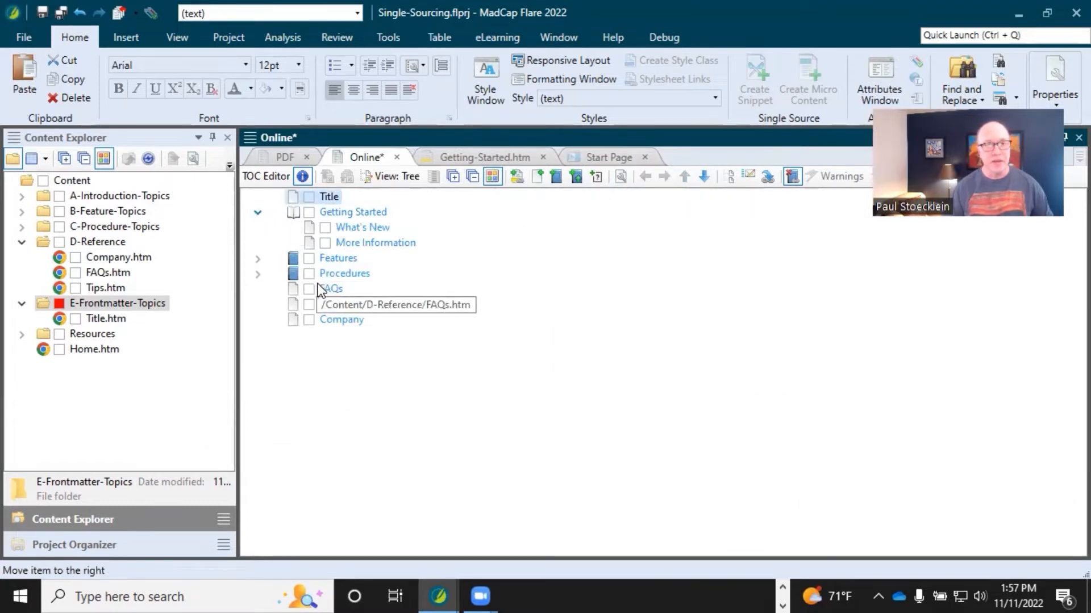
left_click(281, 158)
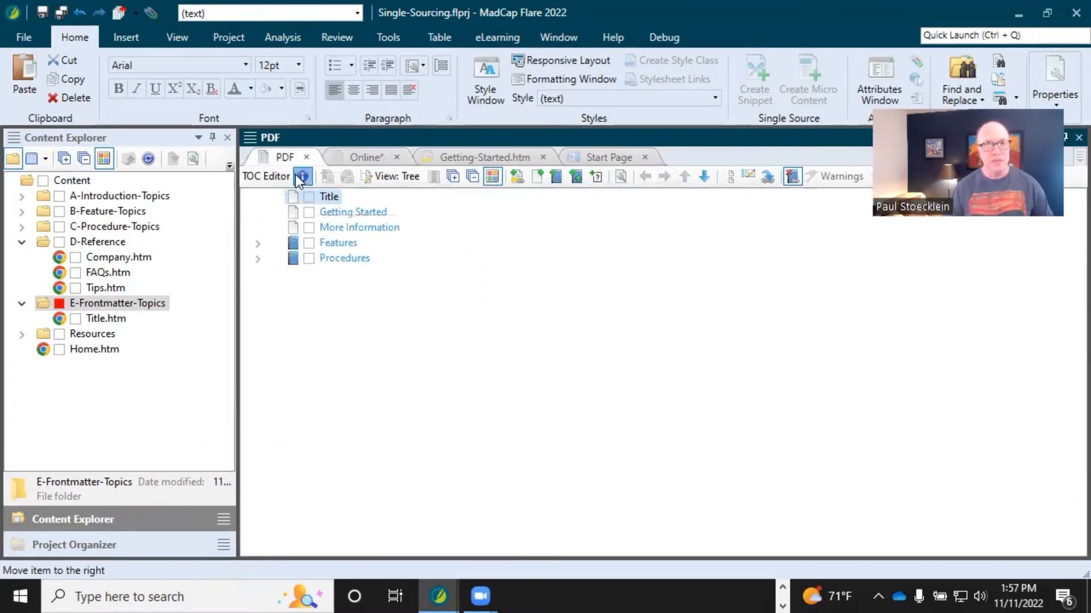
left_click(363, 158)
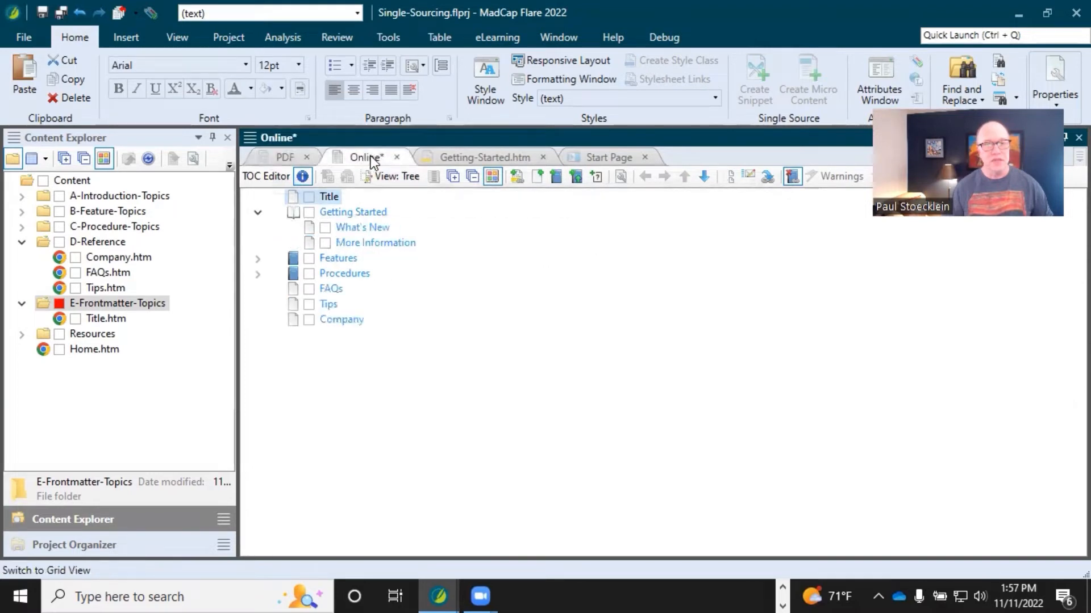
left_click(61, 13)
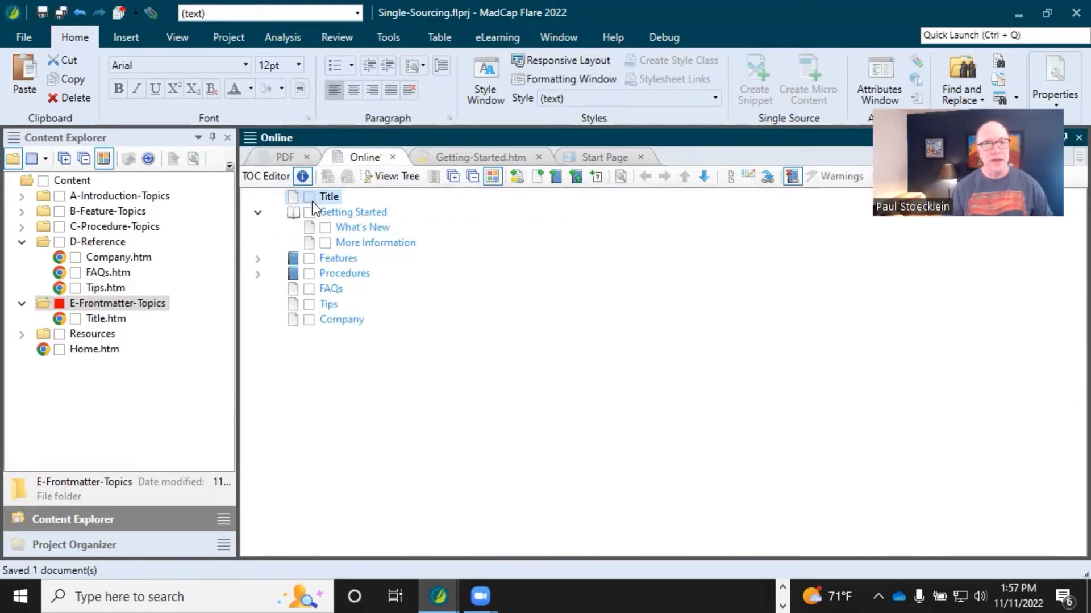
- Apply the PrintOnly condition tag from the General set to the Title entry in the Online TOC
right_click(311, 199)
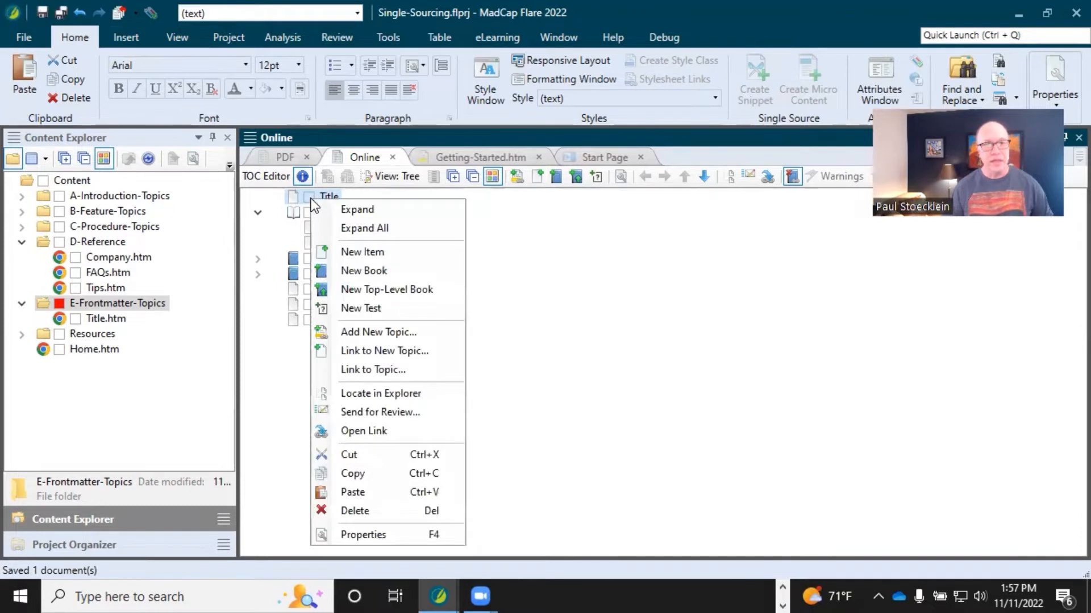
left_click(359, 535)
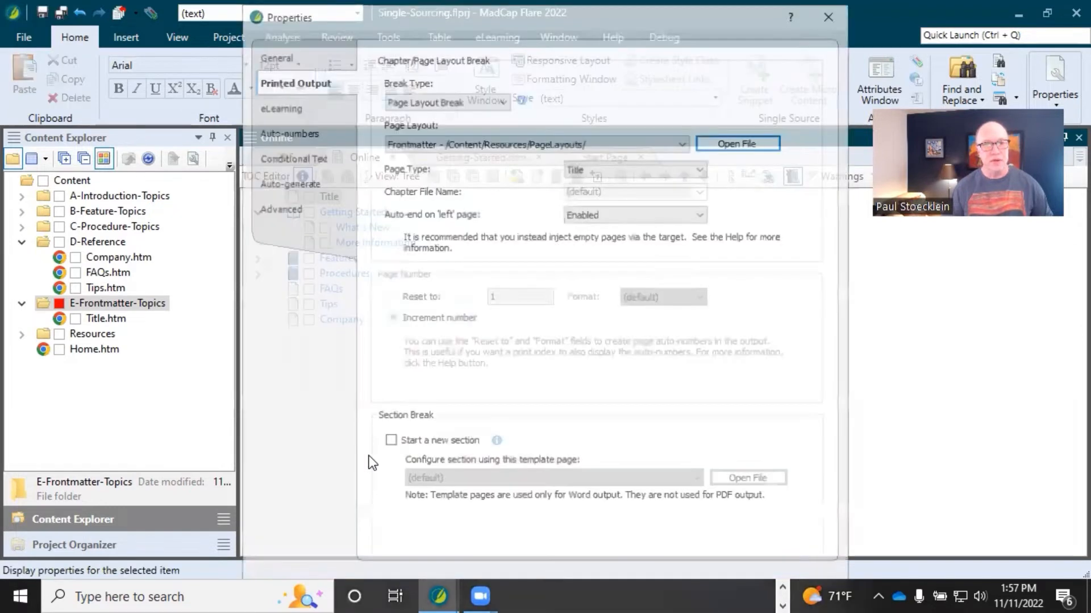
left_click(319, 159)
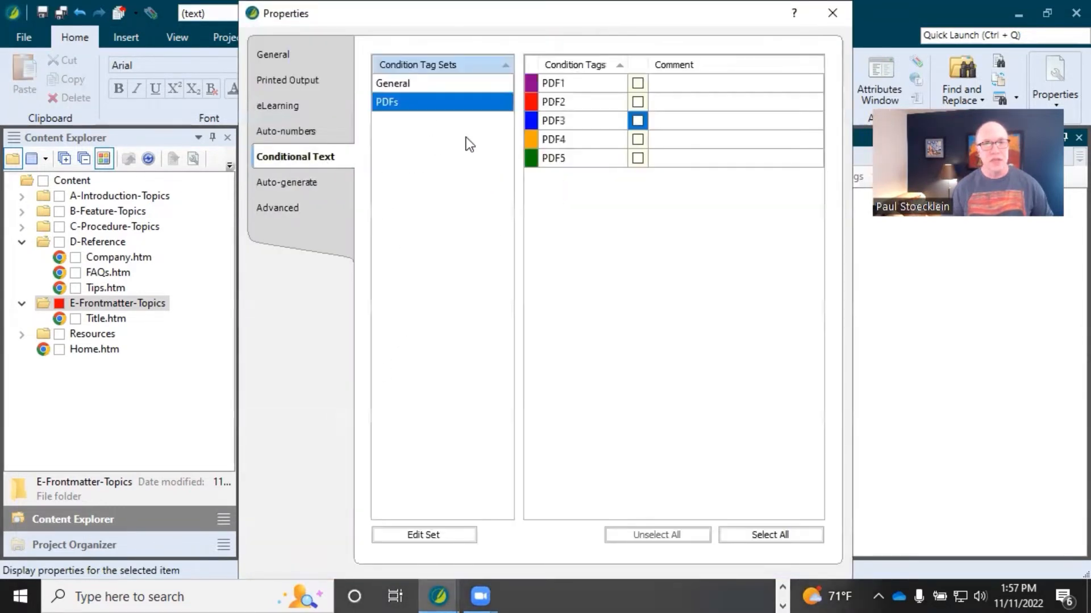
left_click(459, 83)
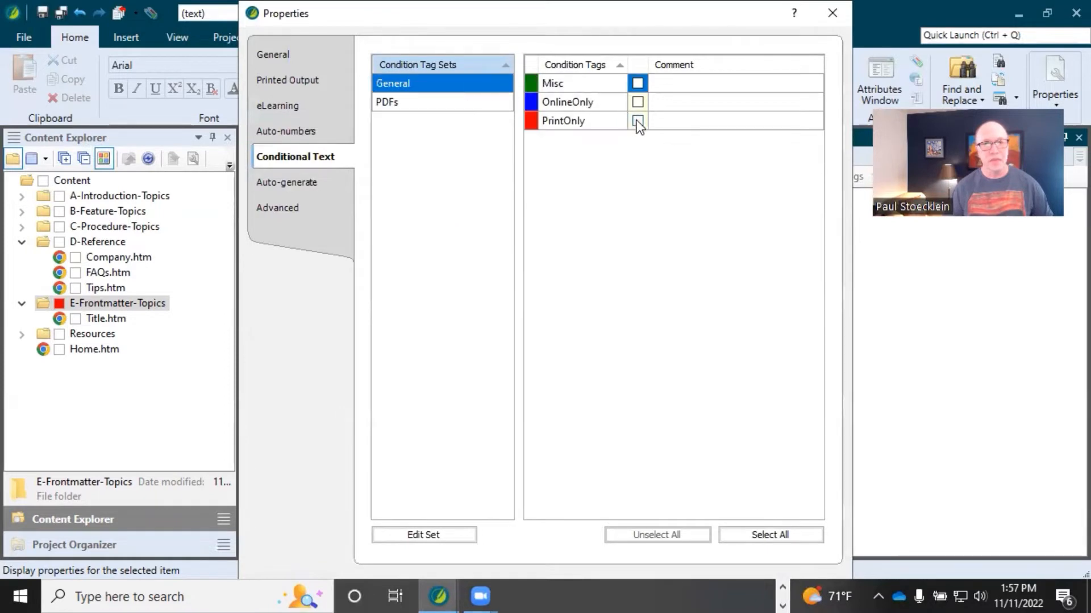
left_click(637, 120)
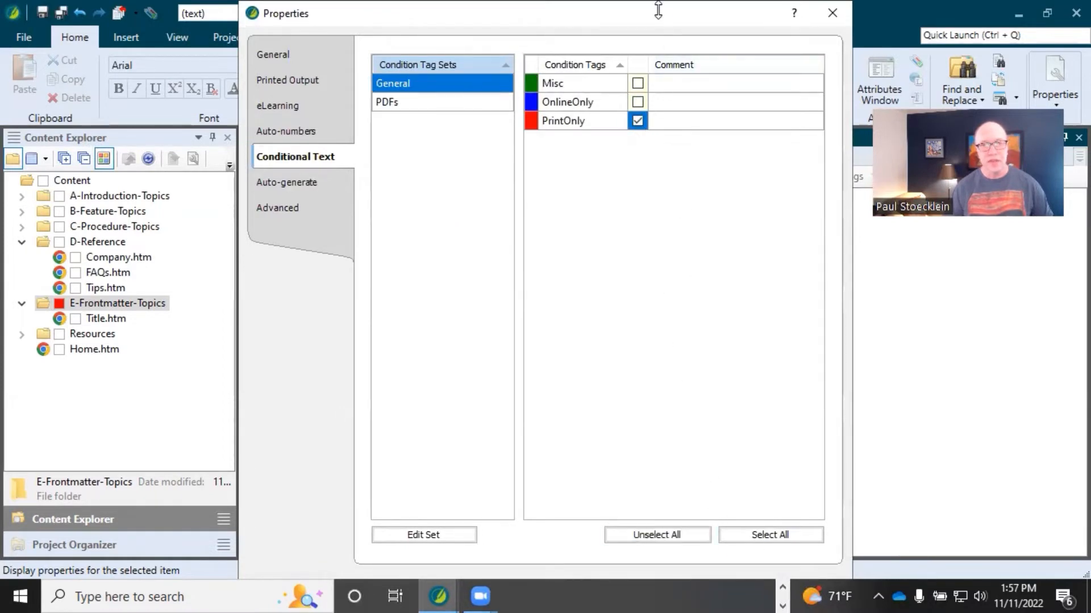
left_click_drag(633, 8, 709, 8)
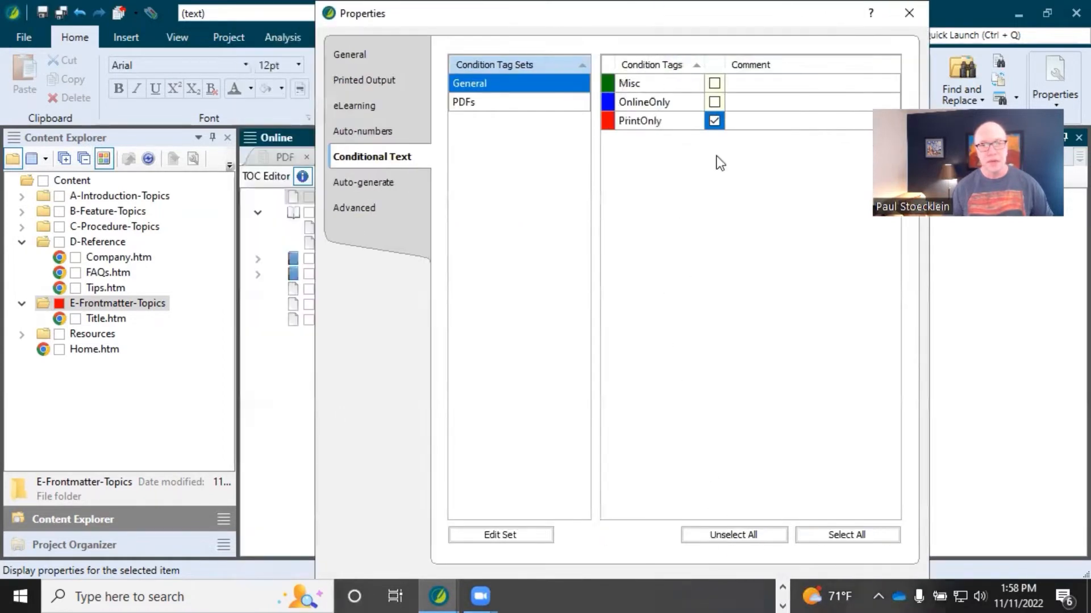
left_click(909, 13)
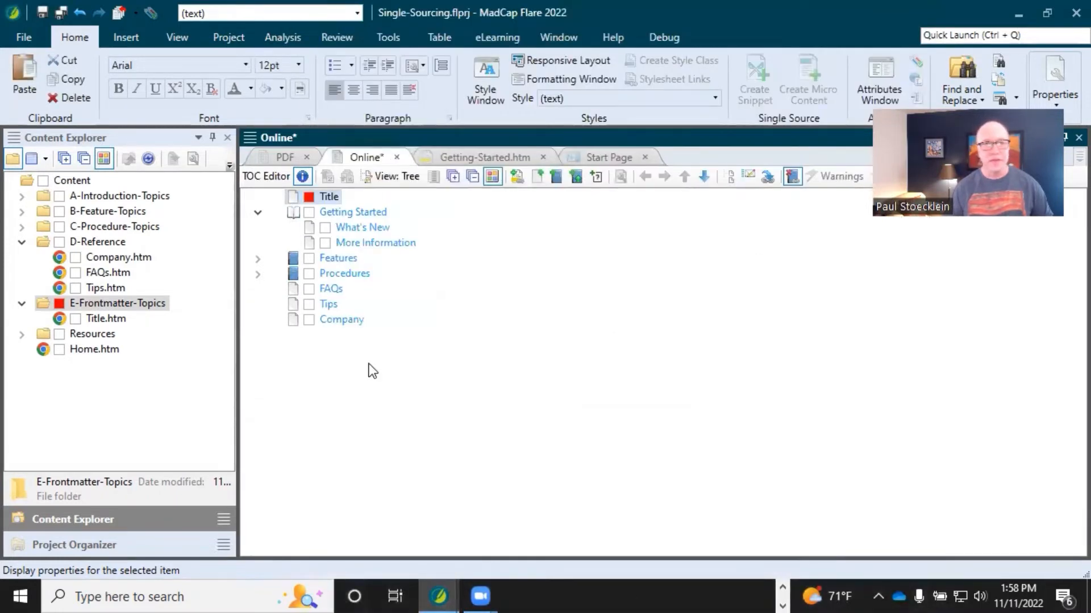
- Apply the OnlineOnly condition tag to the FAQs, Tips and Company entries of the Online TOC together
left_click(322, 291)
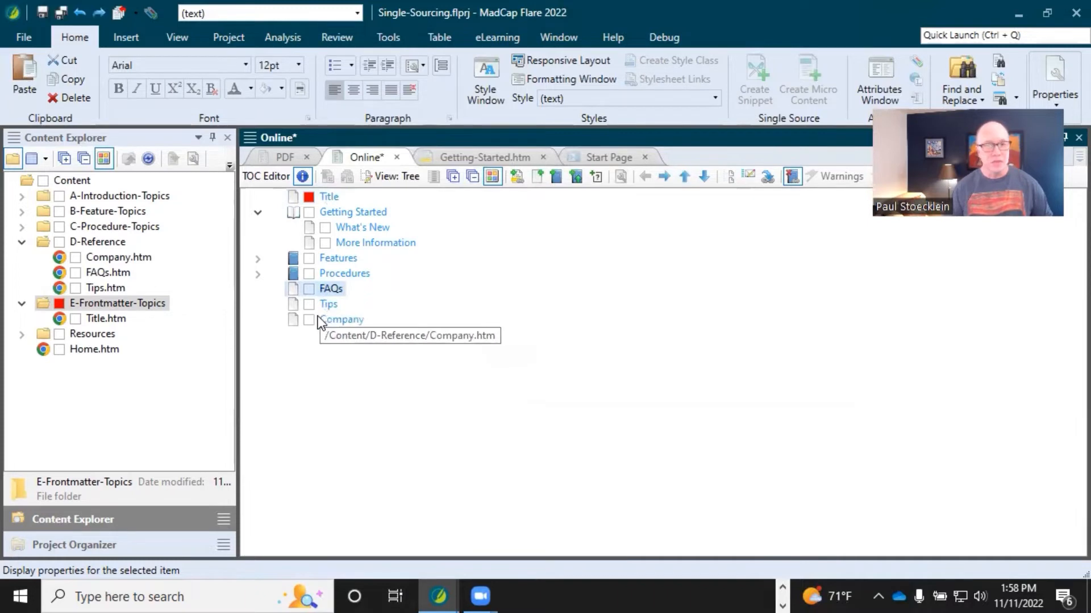
left_click(316, 304, "shift")
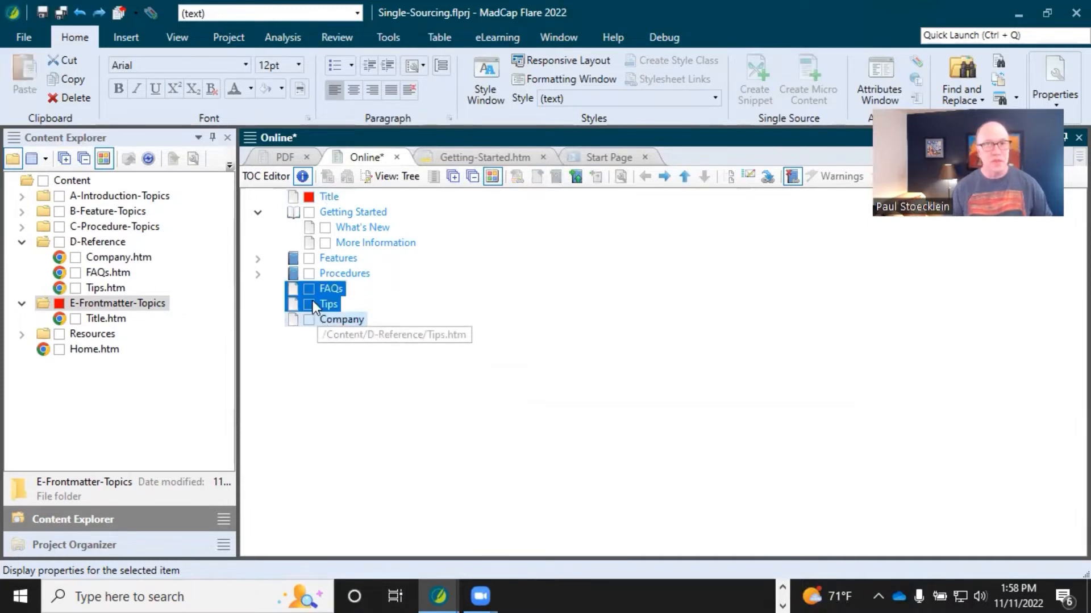
right_click(313, 299)
left_click(360, 565)
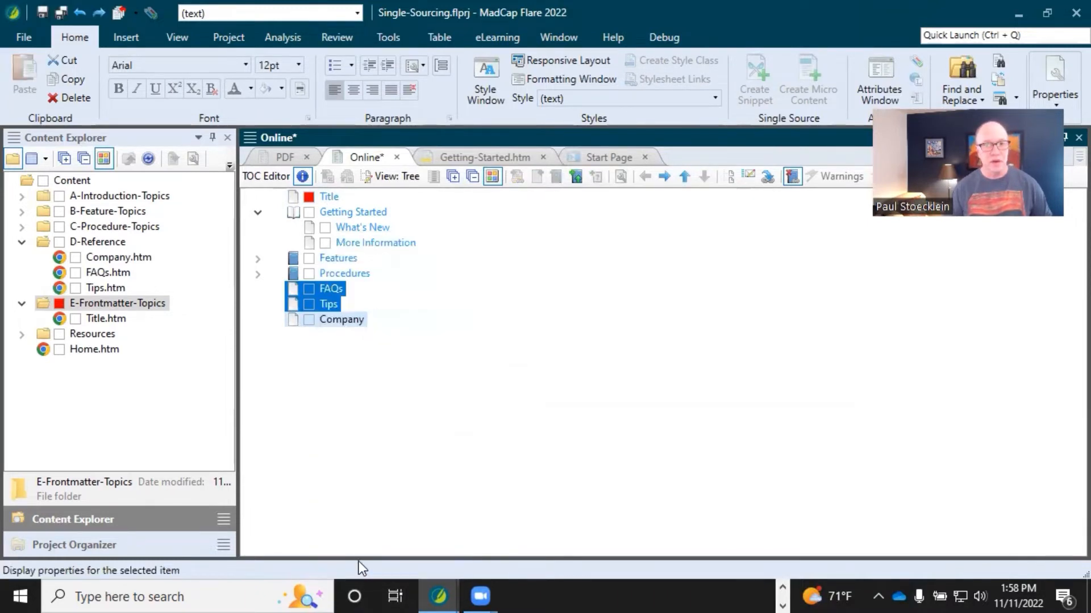
left_click(636, 102)
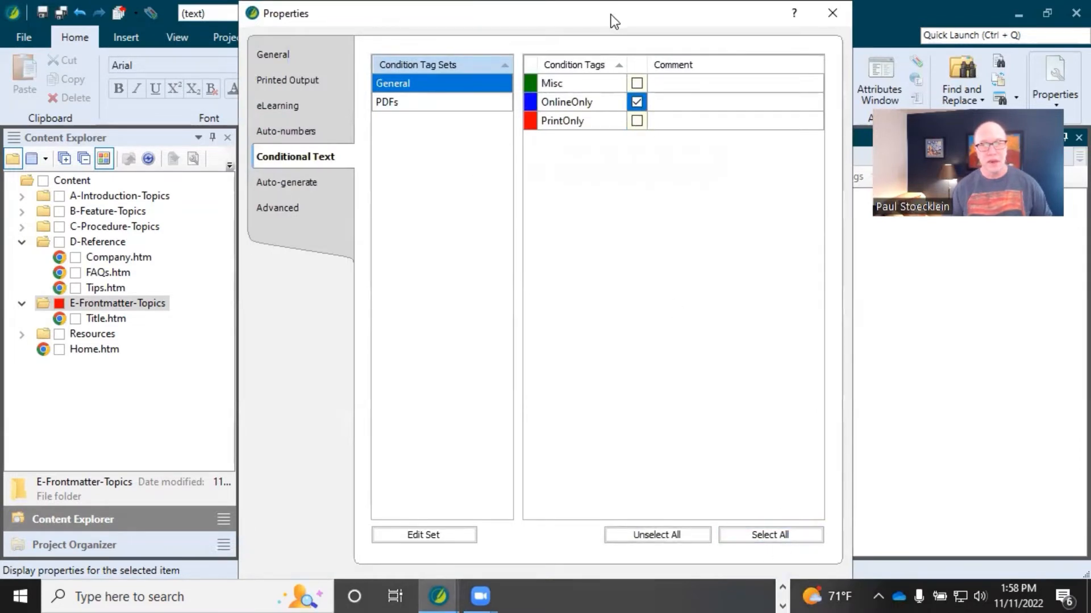
key("Return")
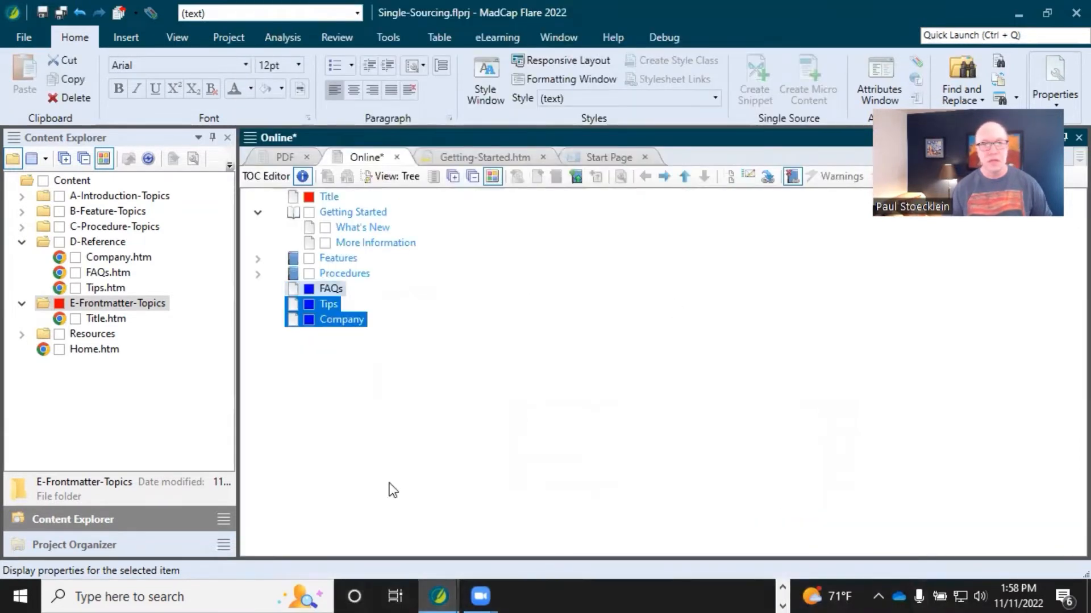
- Collapse the Getting Started book, check the Online TOC with its condition indicators off and on, and save it
left_click(372, 269)
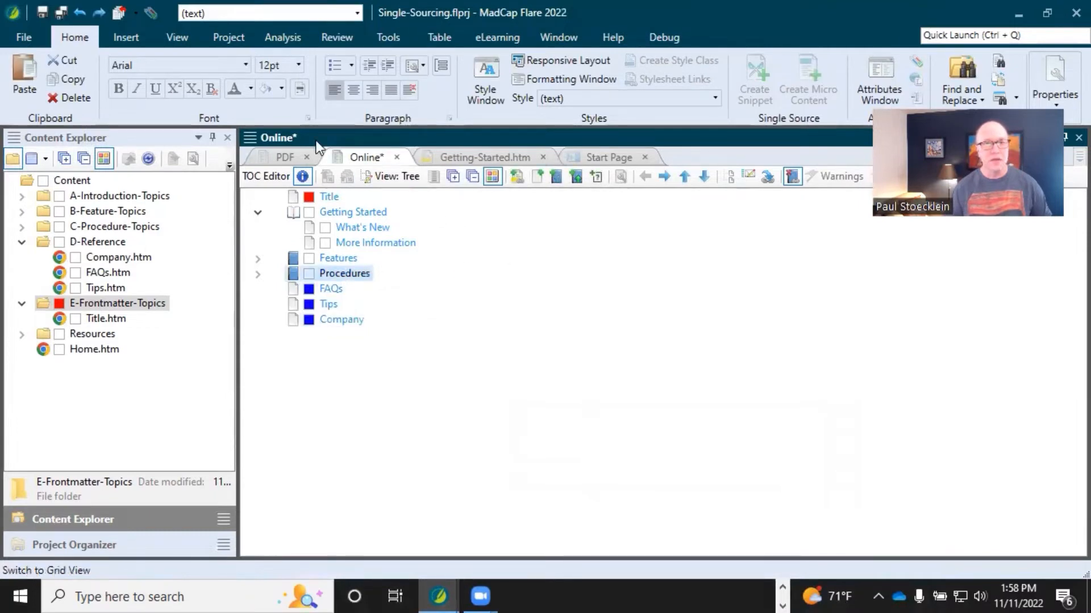
left_click(252, 212)
left_click(328, 197)
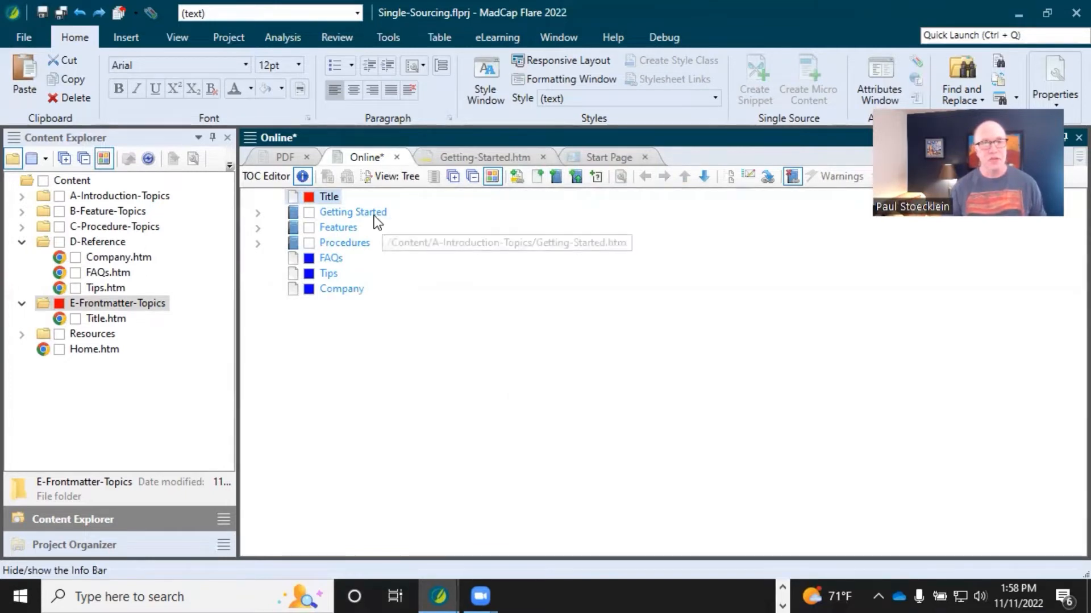
left_click(492, 177)
left_click(492, 177)
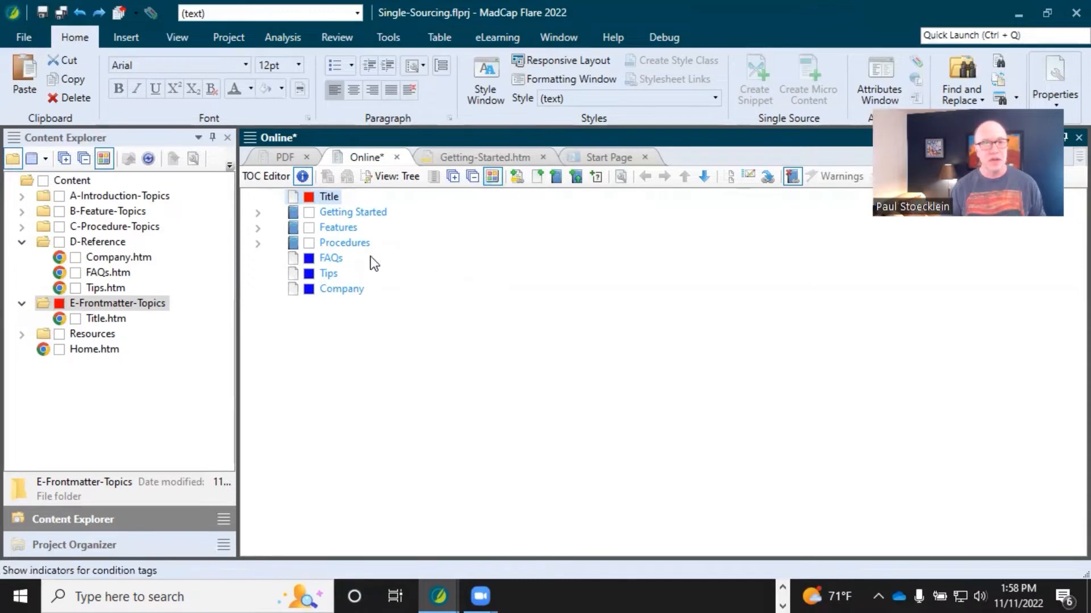
left_click(58, 15)
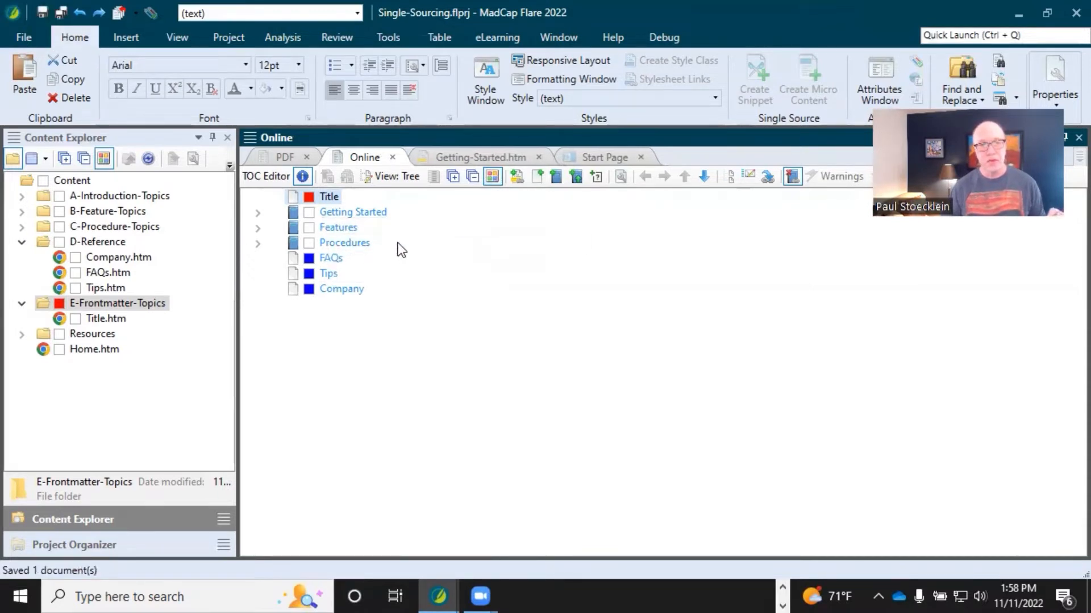
- Expand the project's Targets folder and open the PDF1 target to show its conditional text settings
left_click(97, 545)
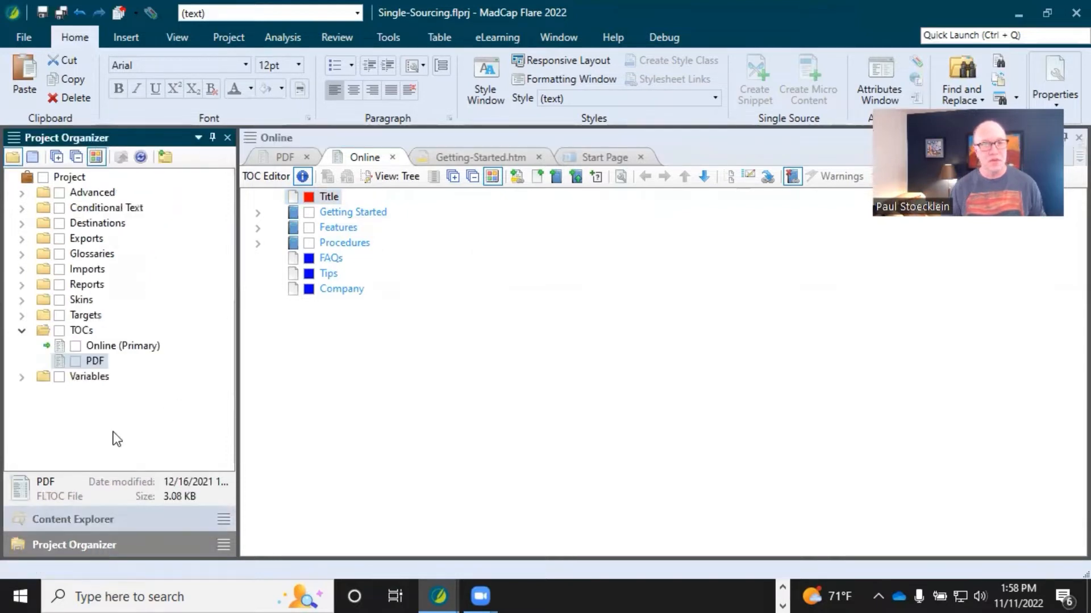
left_click(27, 316)
double_click(96, 346)
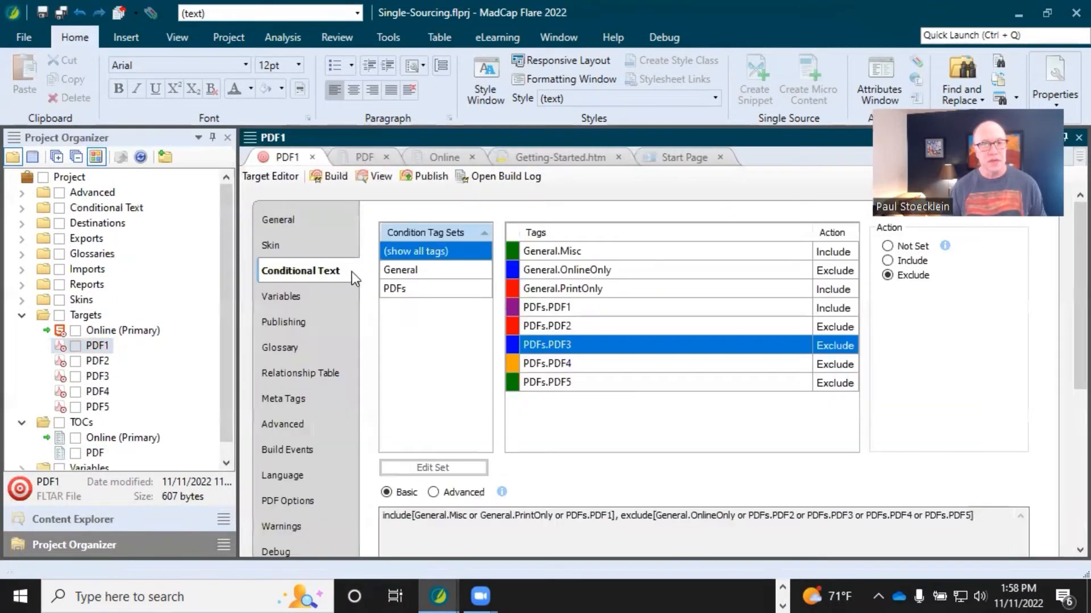
- Set the PDF1 target's primary TOC to PDF and save all files, finishing back at the Online TOC
left_click(329, 226)
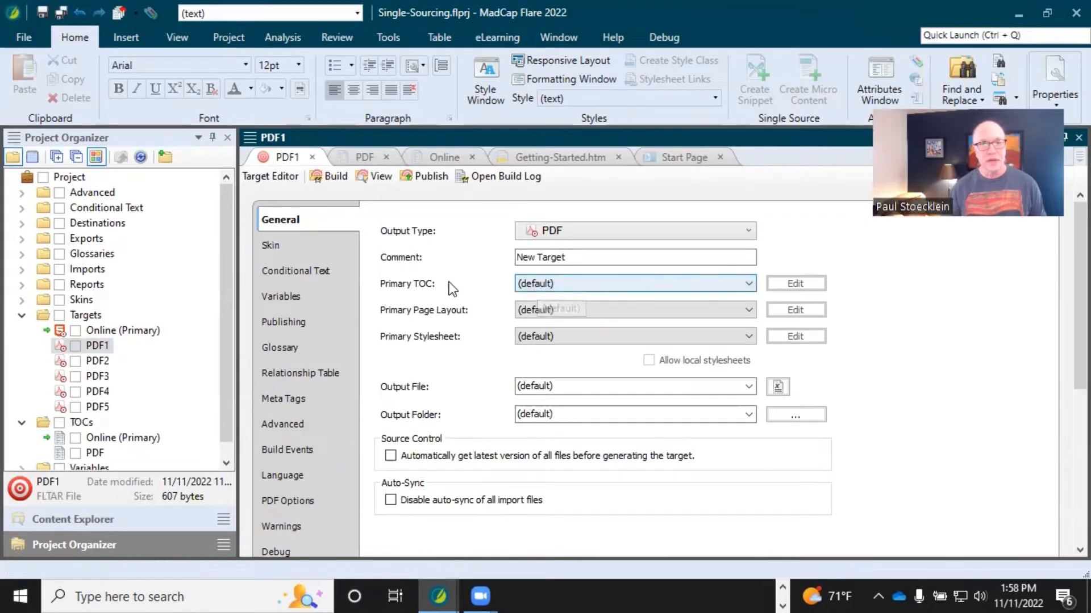
left_click(534, 284)
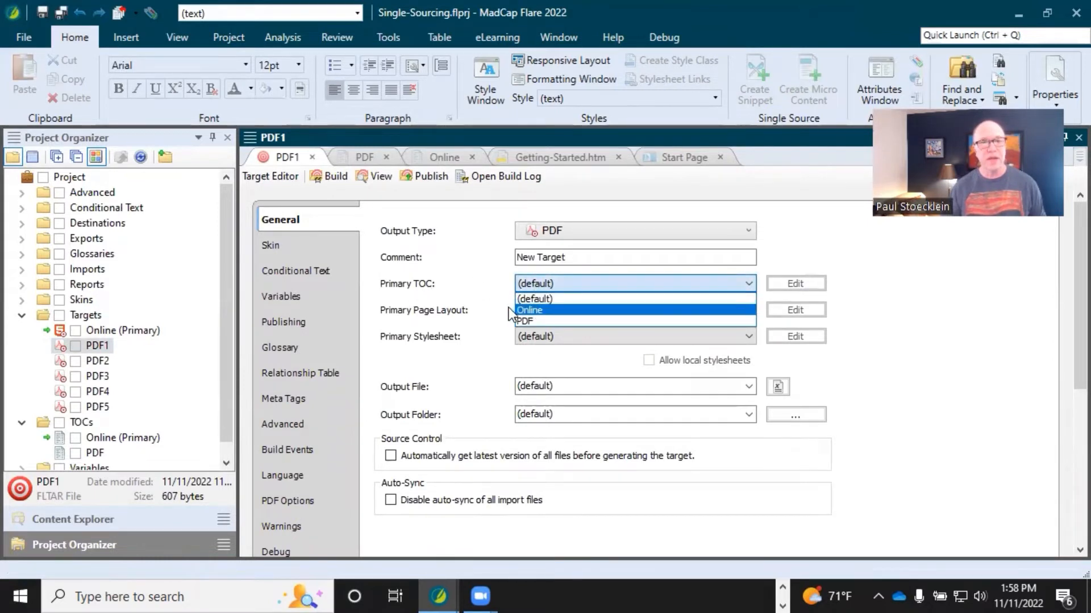
left_click(479, 298)
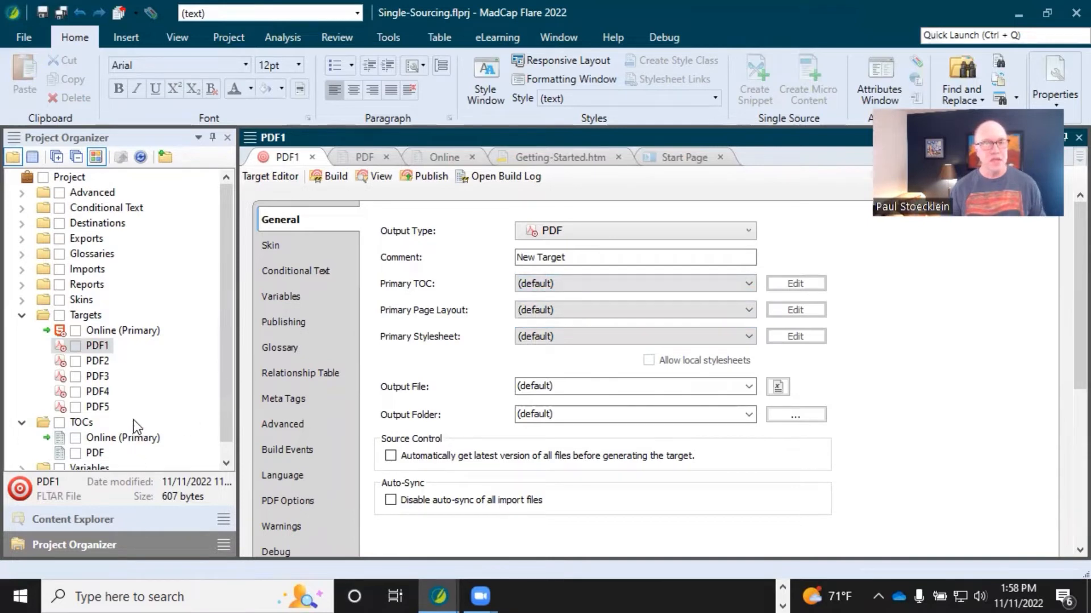
scroll(134, 420, "down", 1)
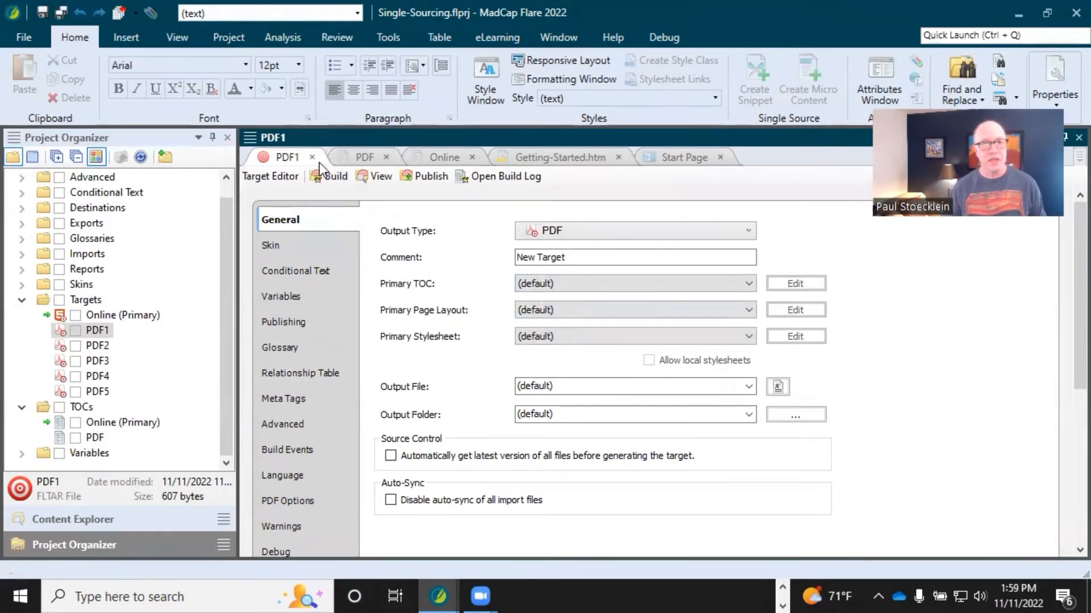
left_click(553, 287)
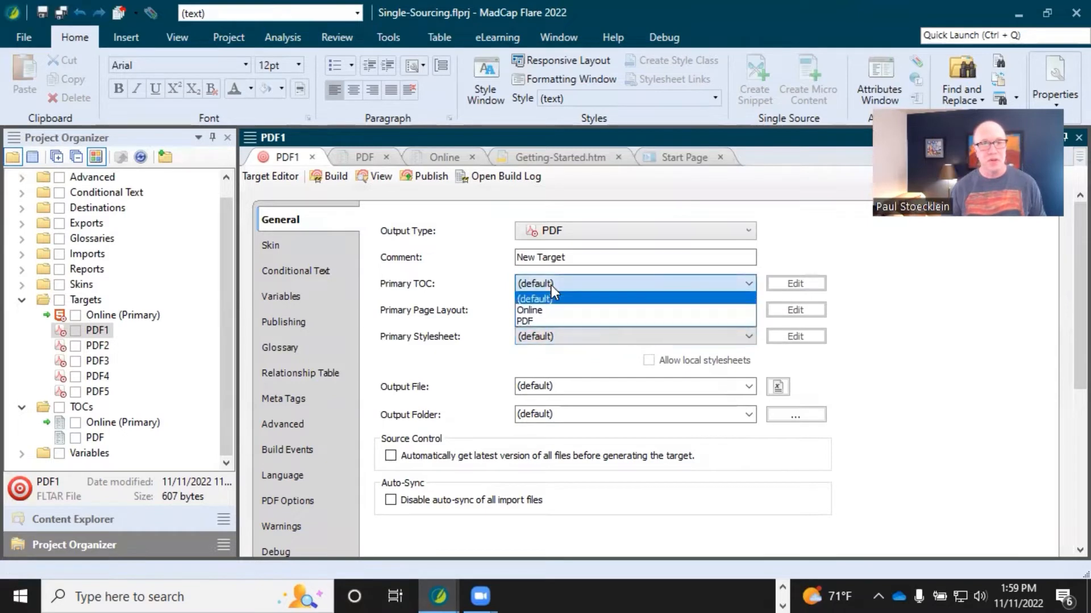
left_click(541, 318)
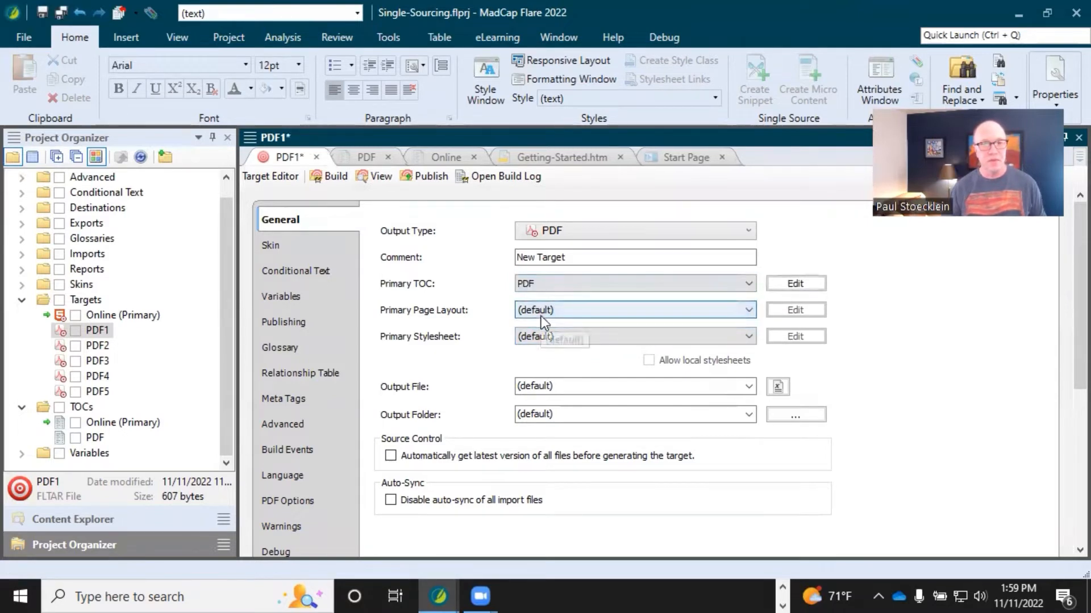
left_click(60, 13)
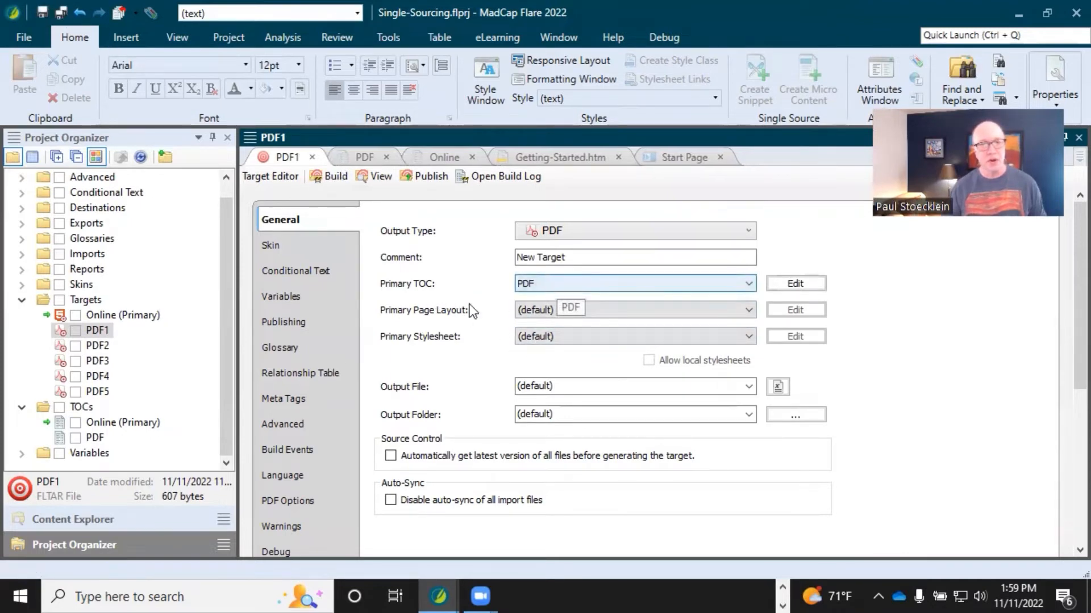
left_click(131, 423)
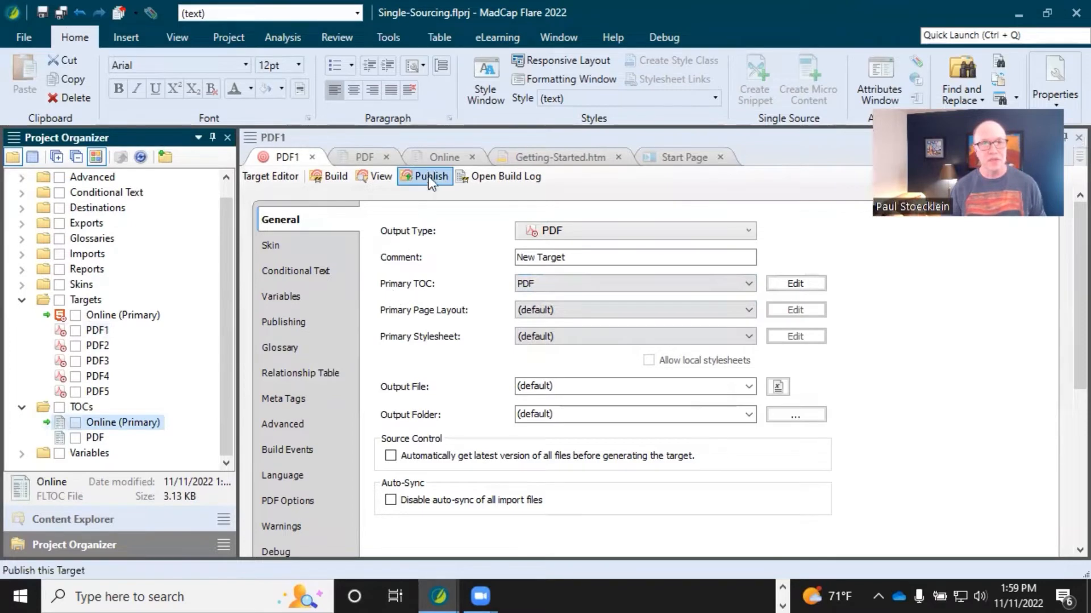
left_click(452, 158)
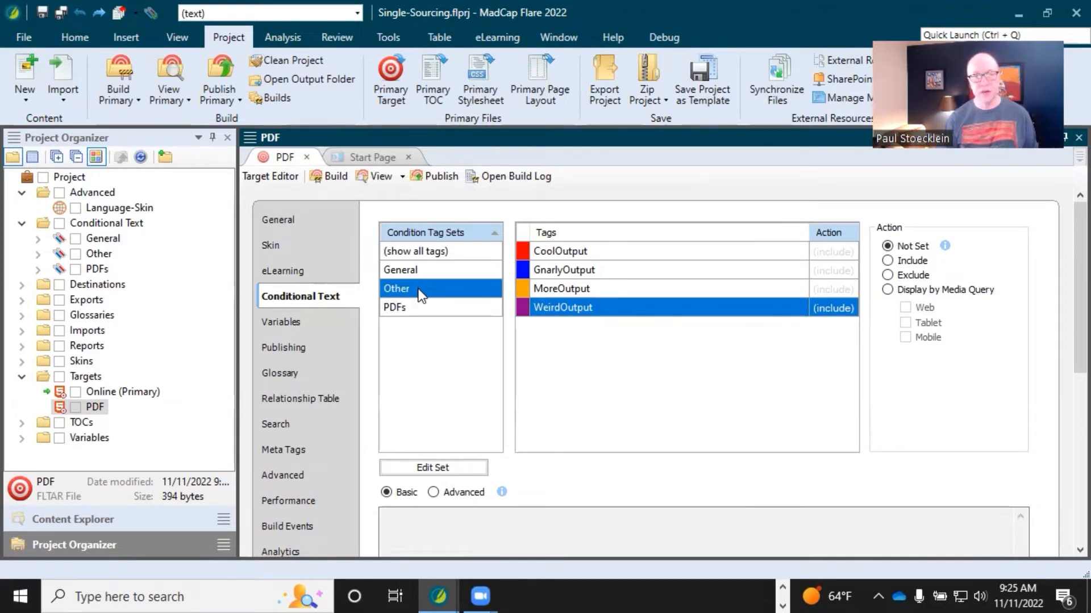
- Go through the CoolOutput, GnarlyOutput, MoreOutput and WeirdOutput tags of the PDF target's Other set to examine their default actions
left_click(557, 254)
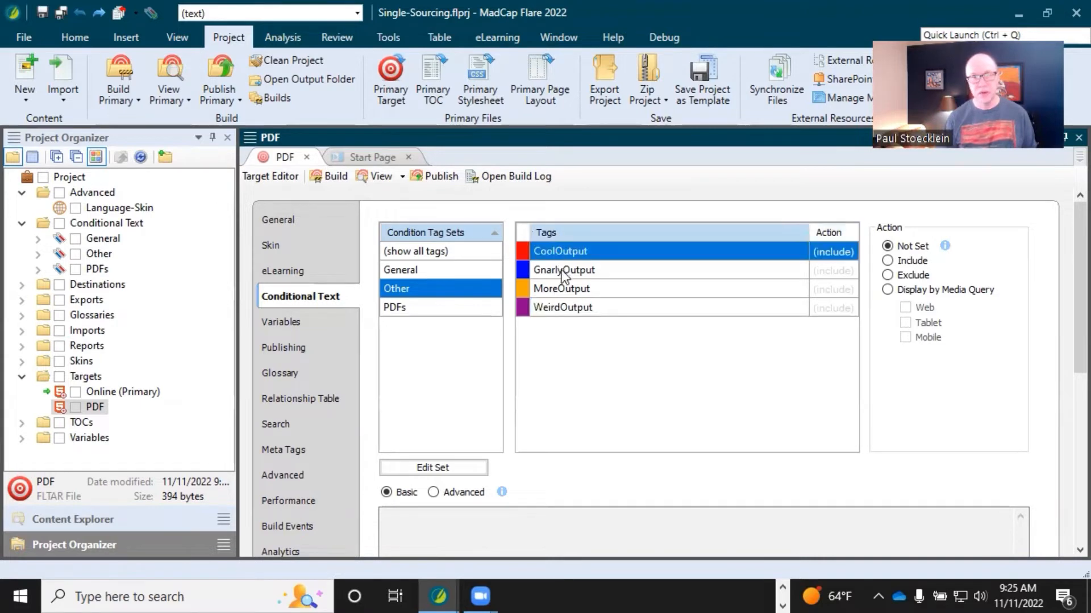
left_click(564, 271)
left_click(567, 290)
left_click(568, 308)
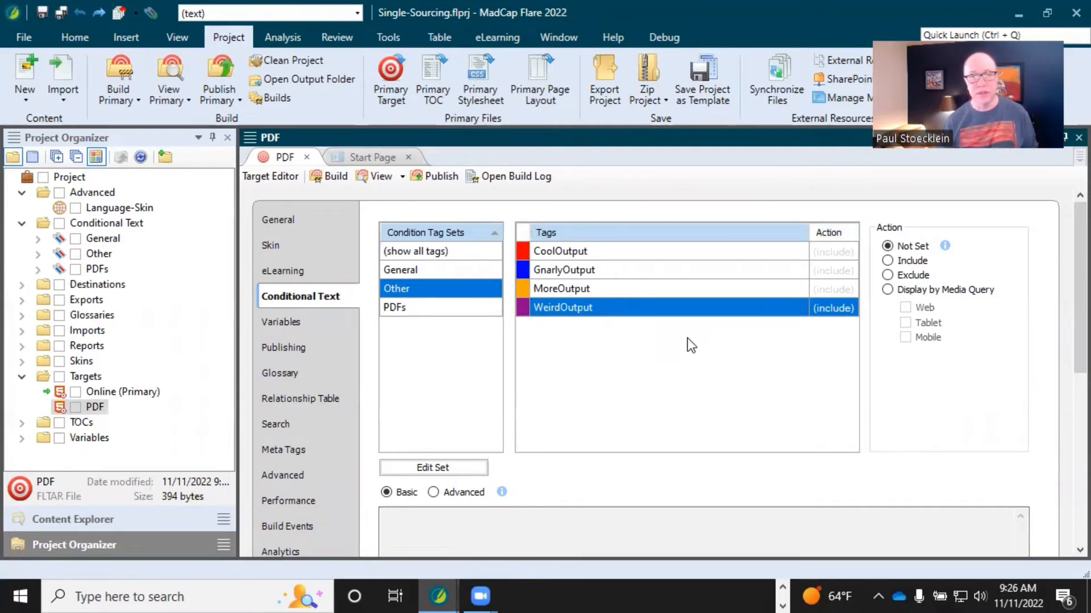
- Try setting CoolOutput to Exclude and GnarlyOutput to Include in the PDF target's Other set, and undo both changes
left_click(836, 250)
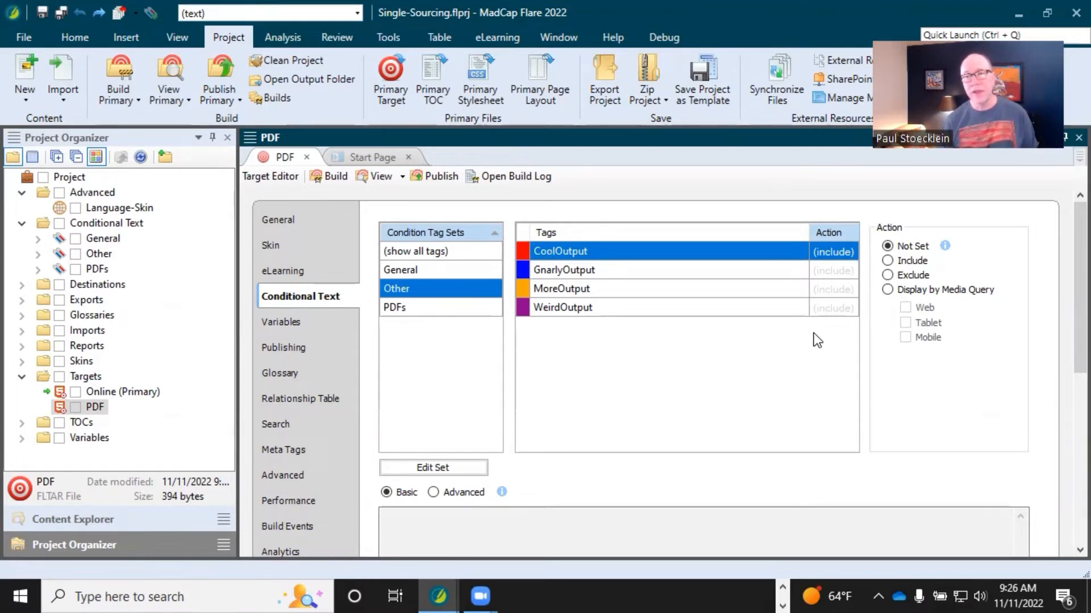
left_click(886, 276)
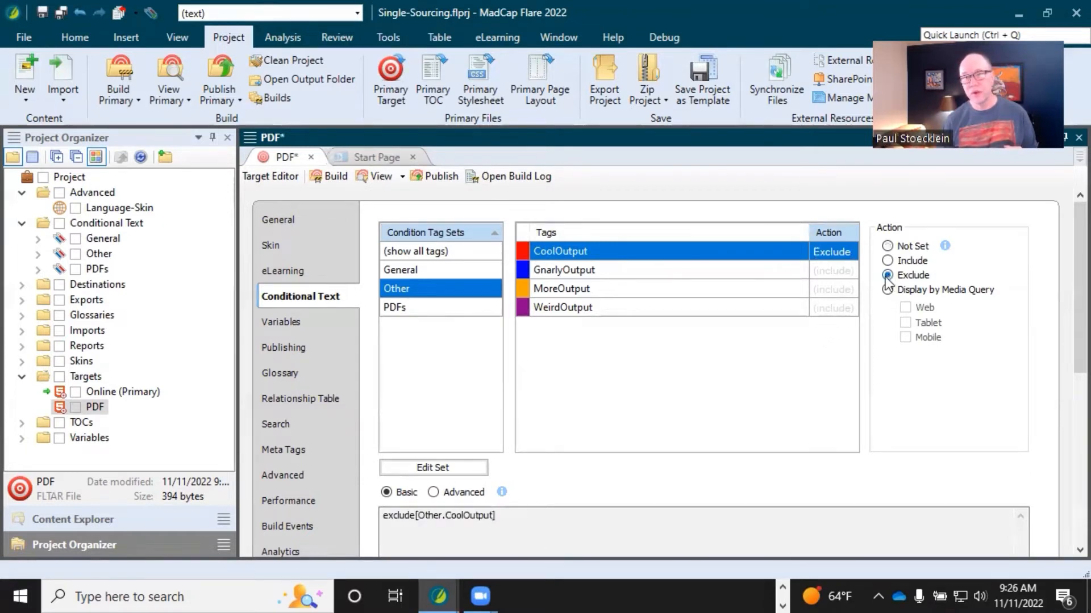
left_click(828, 271)
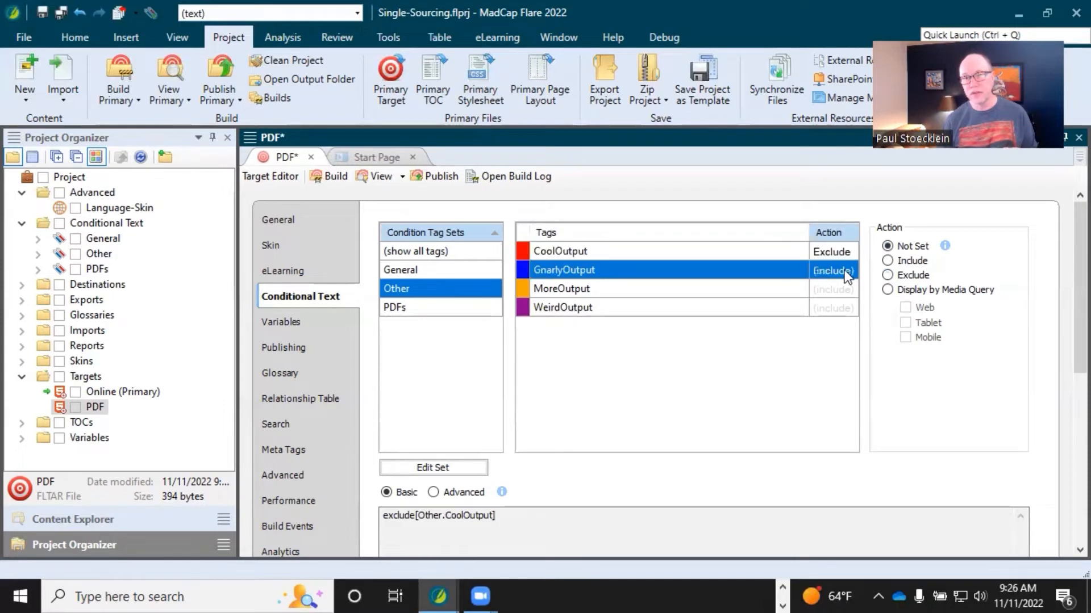
left_click(888, 261)
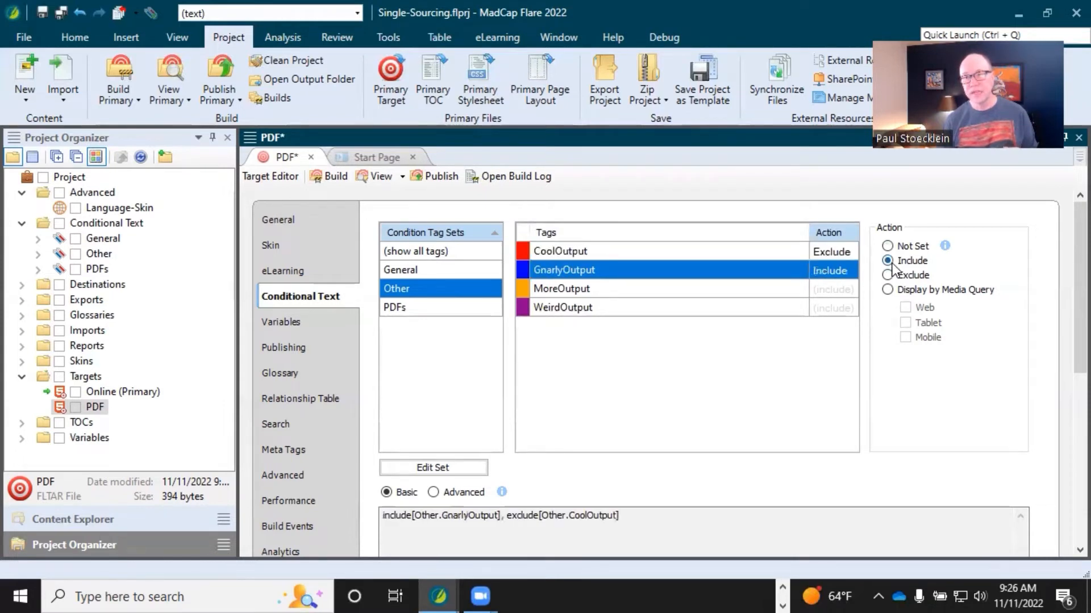
left_click(834, 311)
left_click(841, 287)
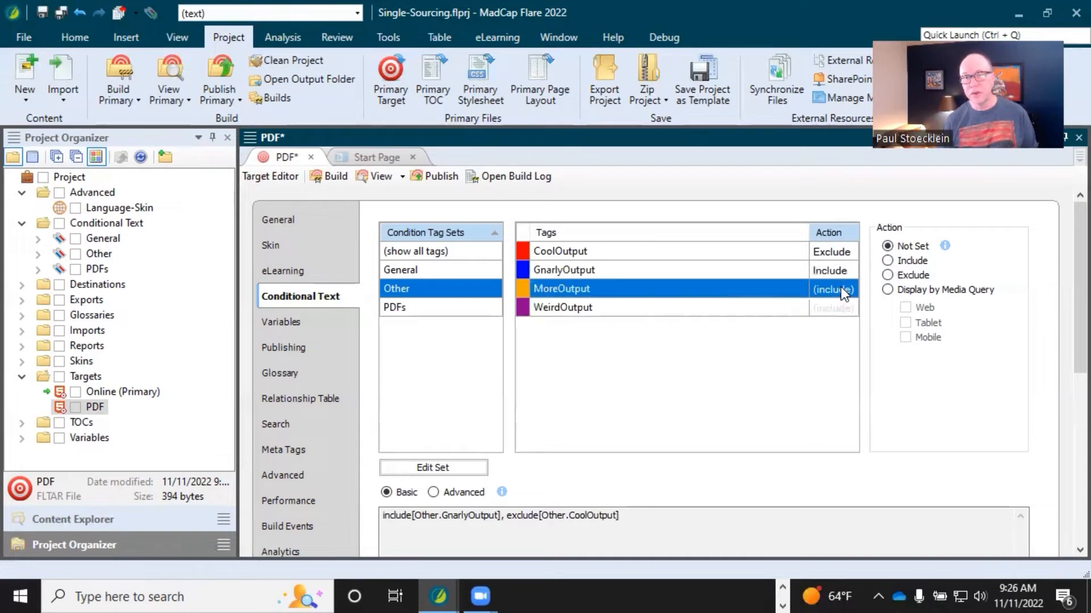
left_click(77, 13)
left_click(77, 13)
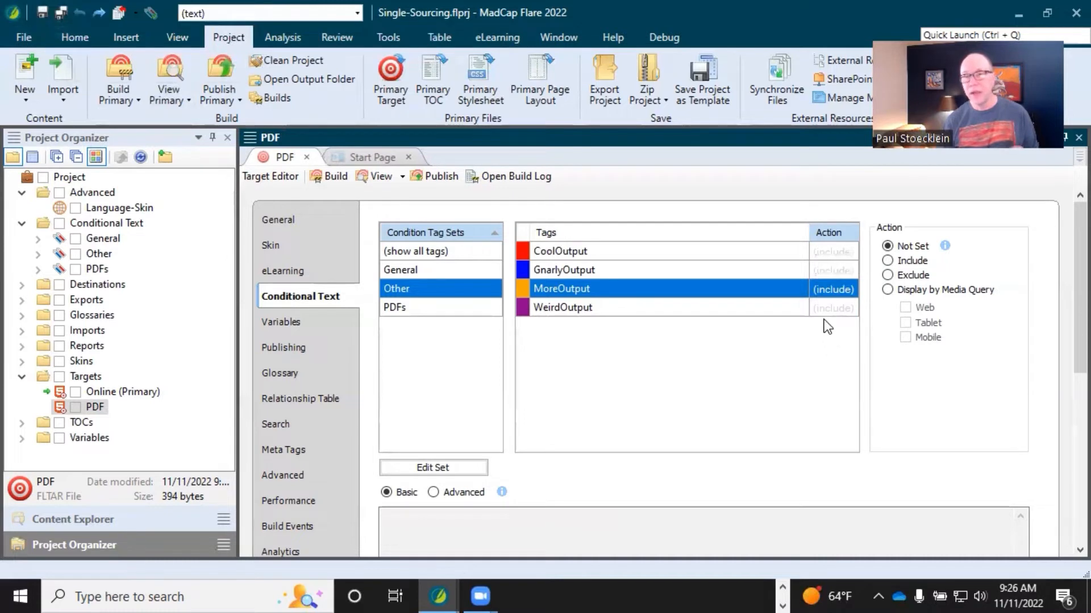
- Set the GnarlyOutput tag to Include, check the actions of CoolOutput and MoreOutput, and set MoreOutput to Include
left_click(827, 275)
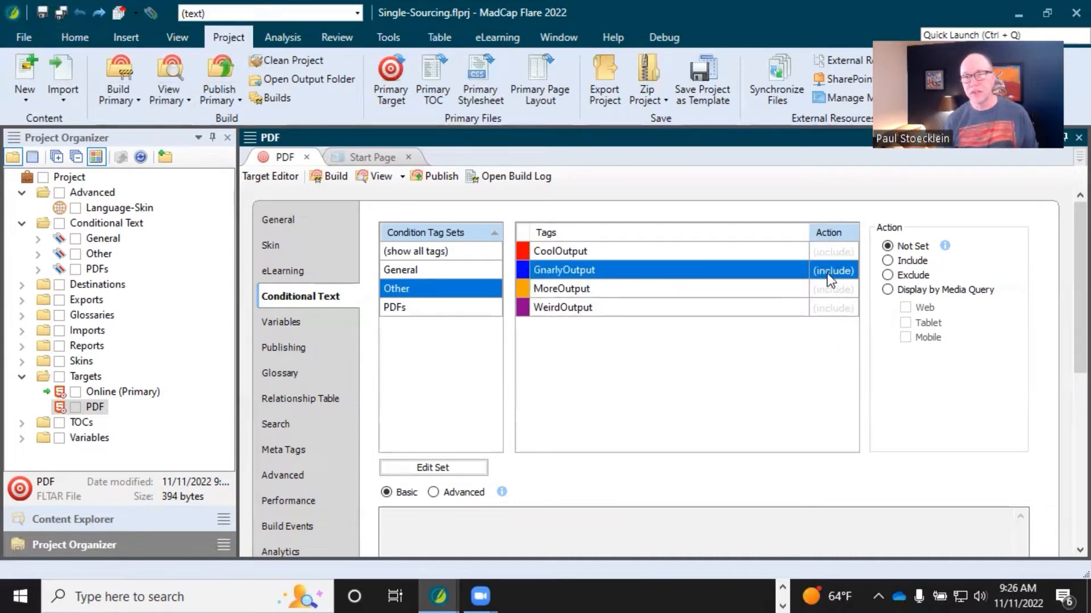
left_click(887, 260)
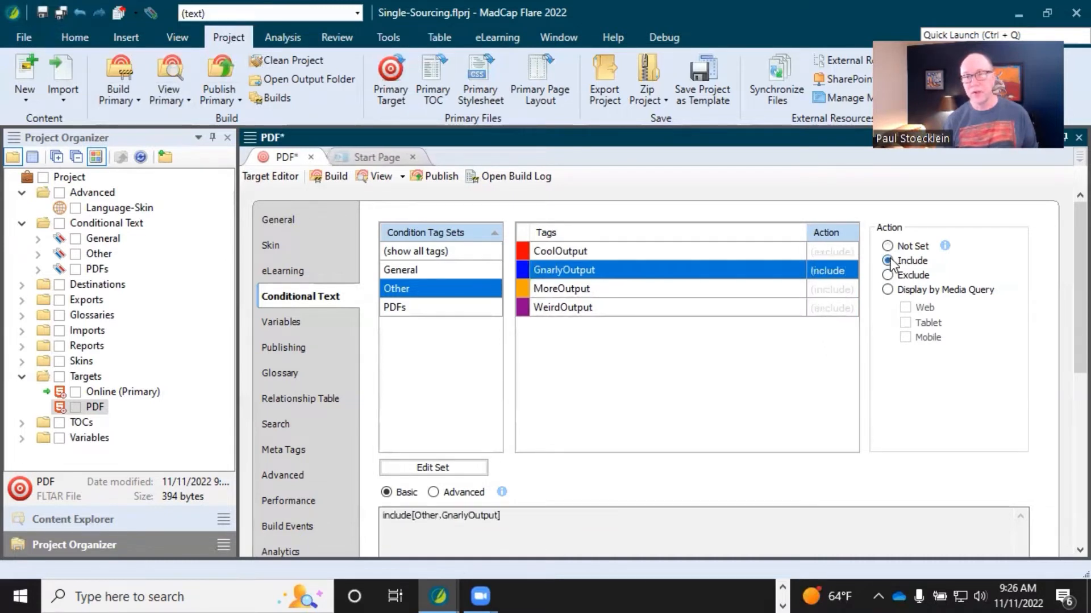
left_click(836, 253)
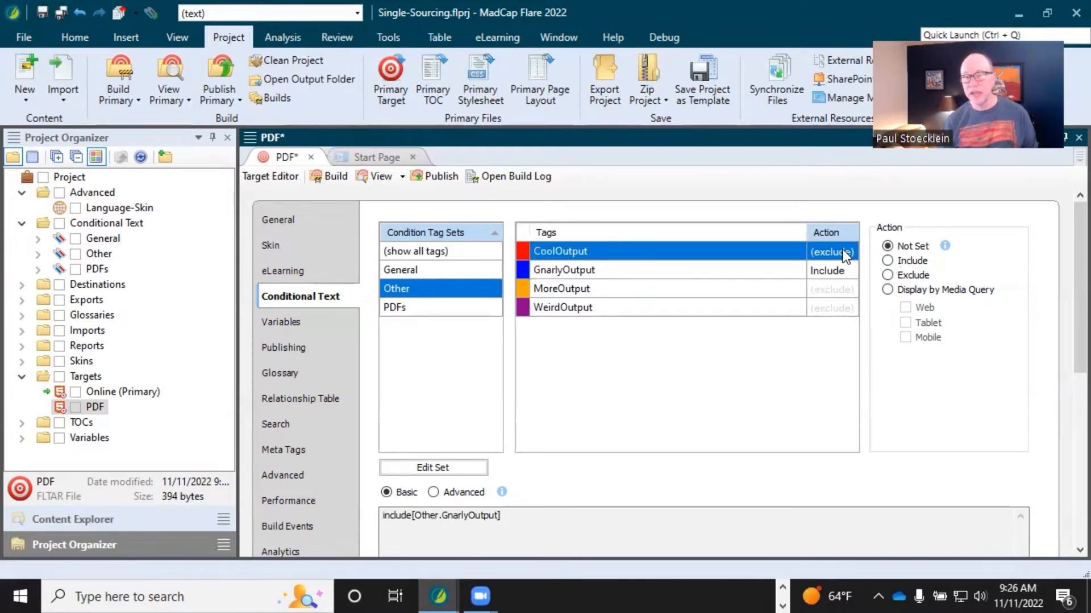
left_click(840, 289)
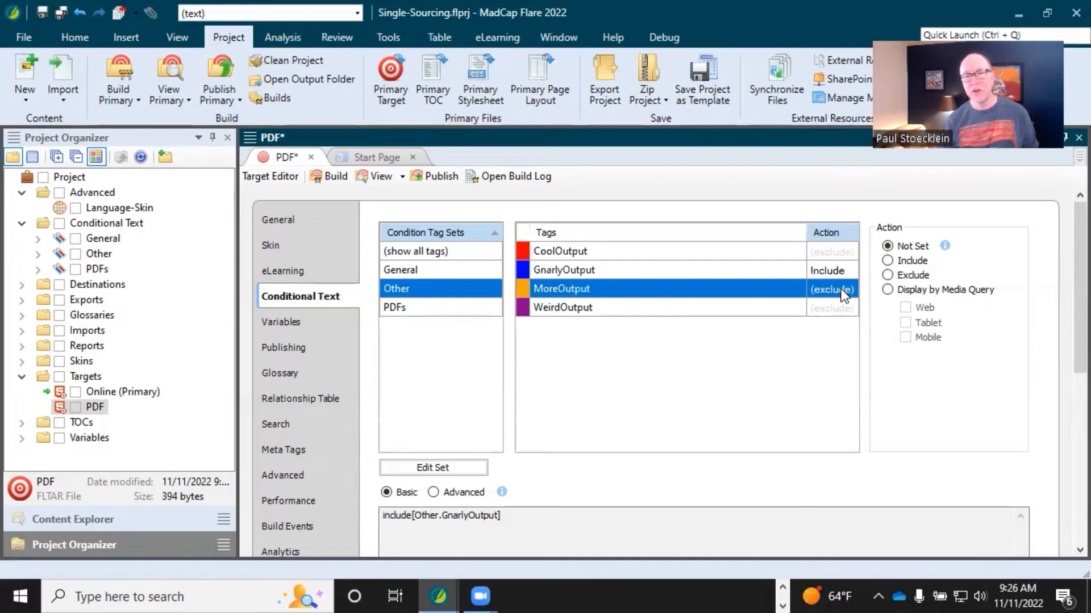
left_click(887, 260)
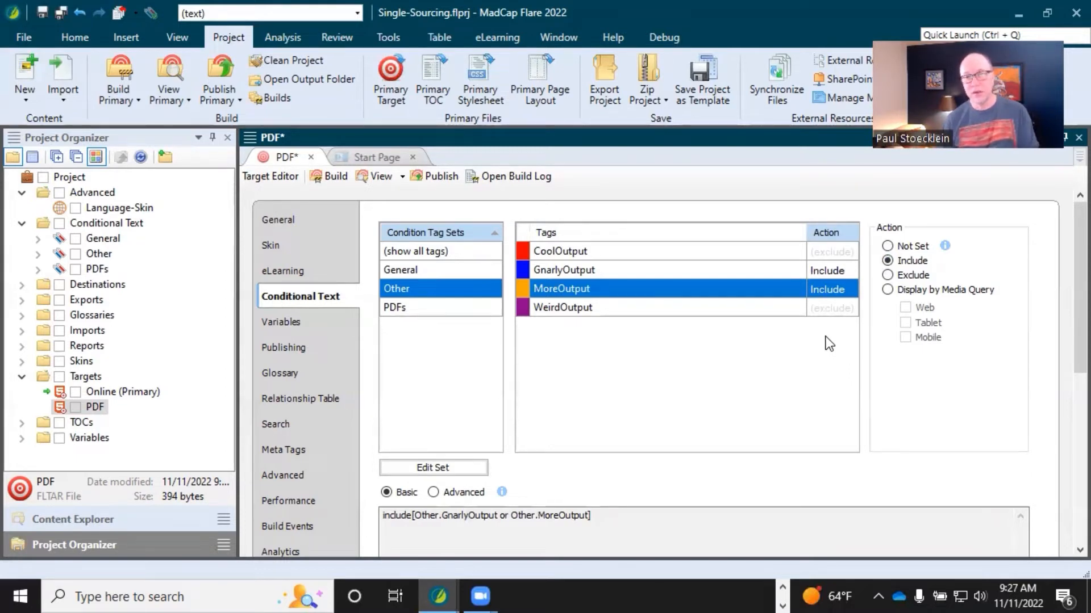
- Set WeirdOutput to Exclude, check CoolOutput's action, and undo all the action changes in the Other set
left_click(832, 308)
left_click(886, 275)
left_click(836, 254)
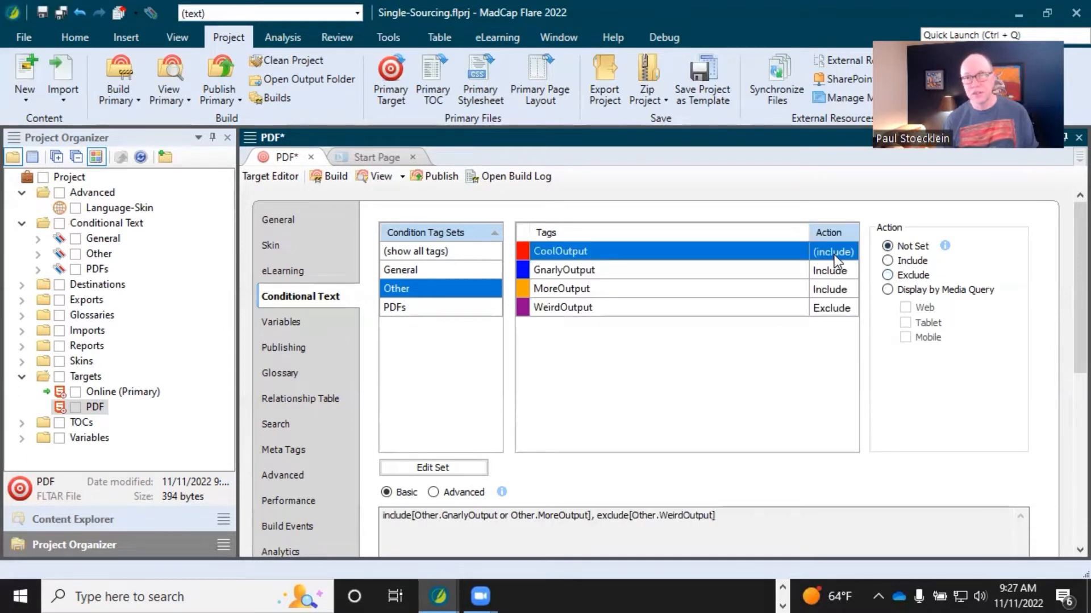
left_click(80, 13)
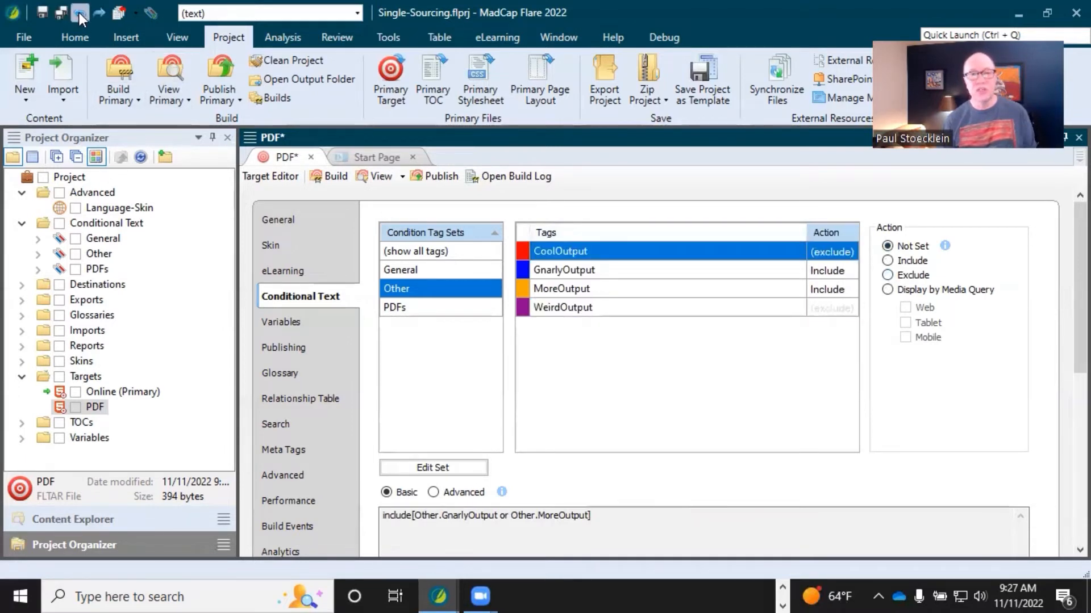
left_click(80, 12)
left_click(80, 12)
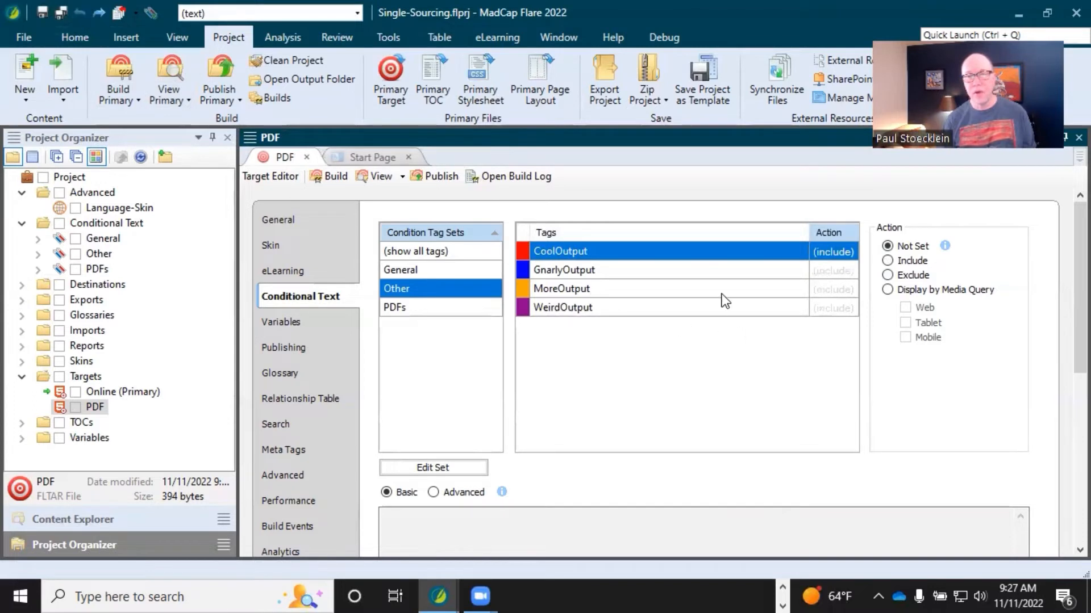
- Set the GnarlyOutput and MoreOutput tags of the Other set to Include in the PDF target
left_click(717, 270)
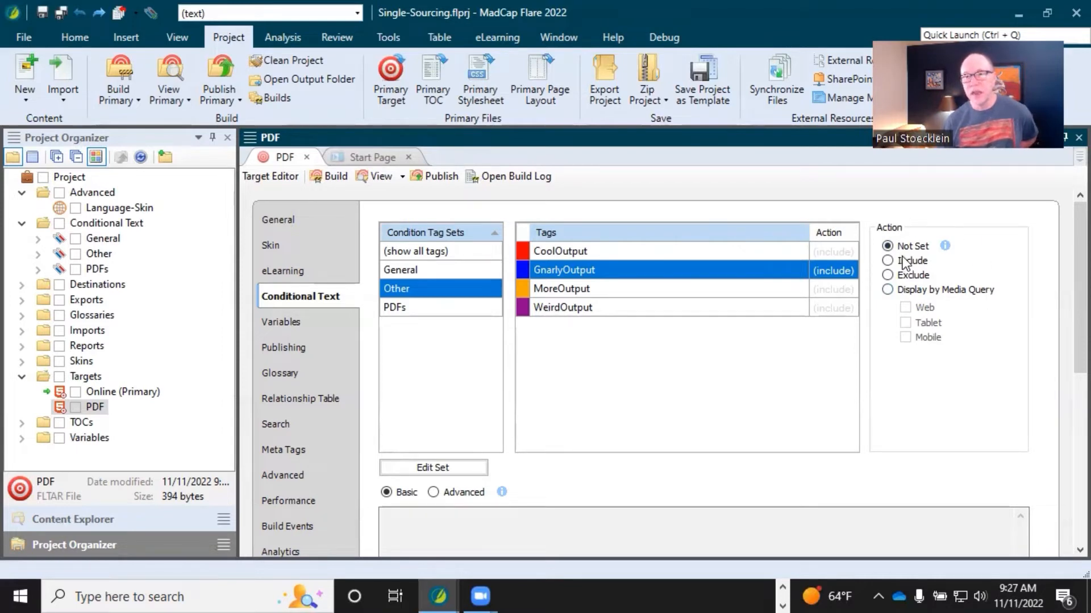
left_click(833, 291)
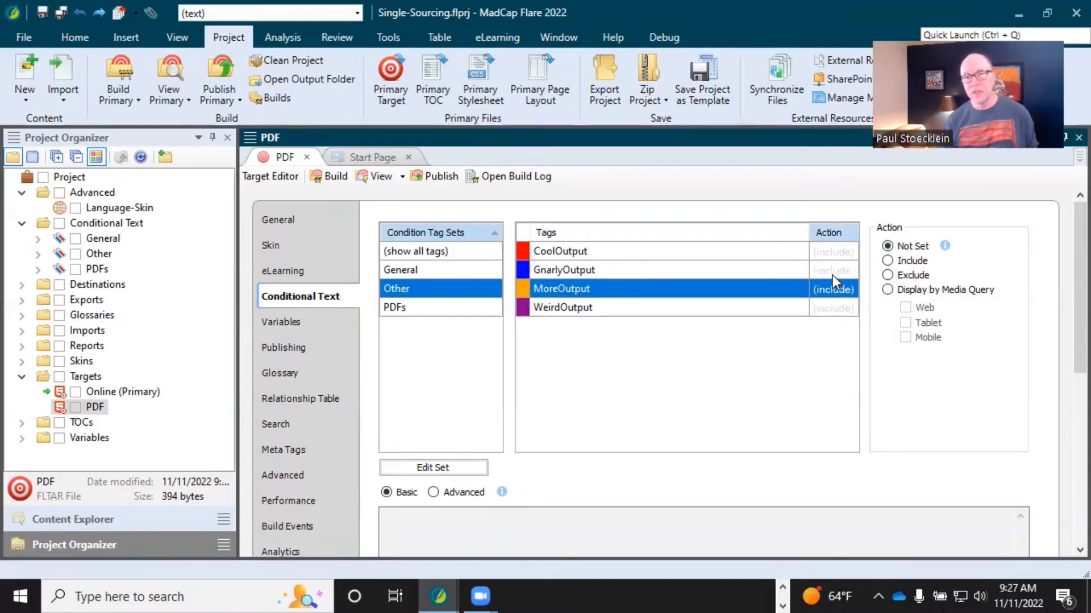
left_click(833, 272)
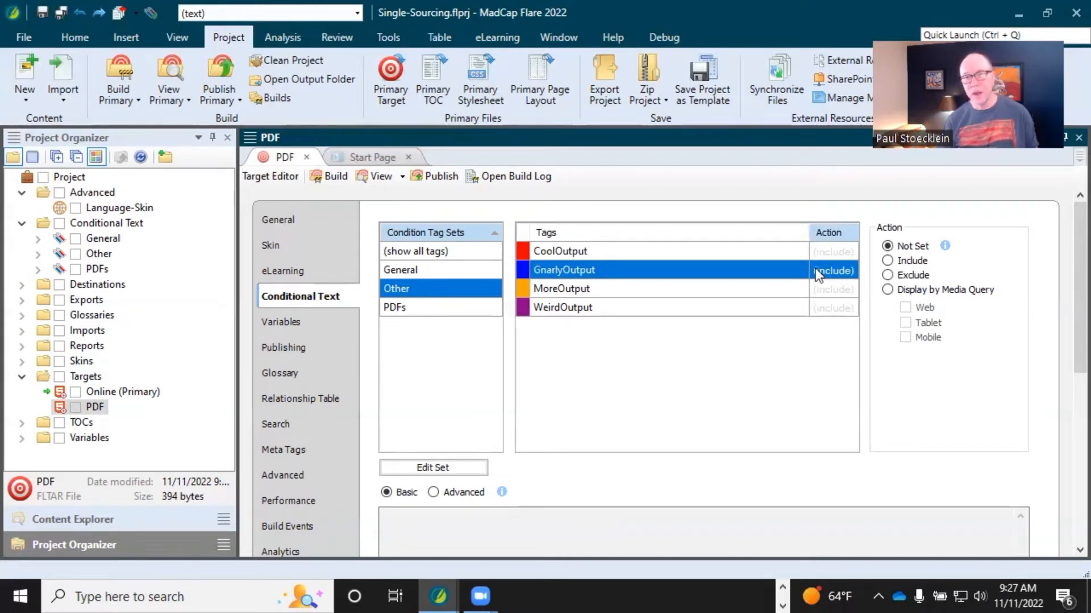
left_click(887, 260)
left_click(850, 288)
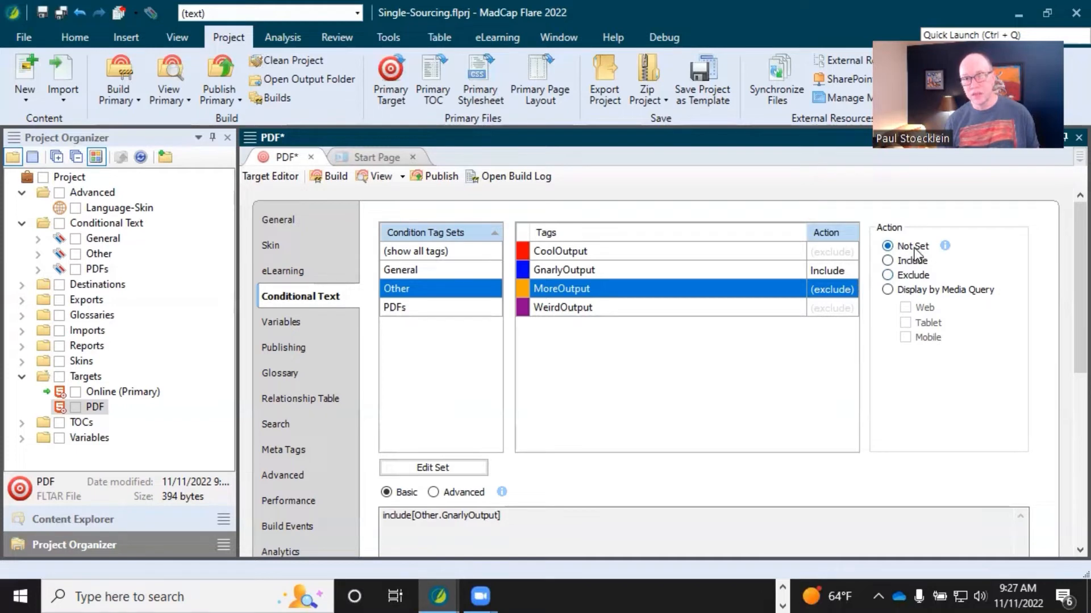
left_click(893, 263)
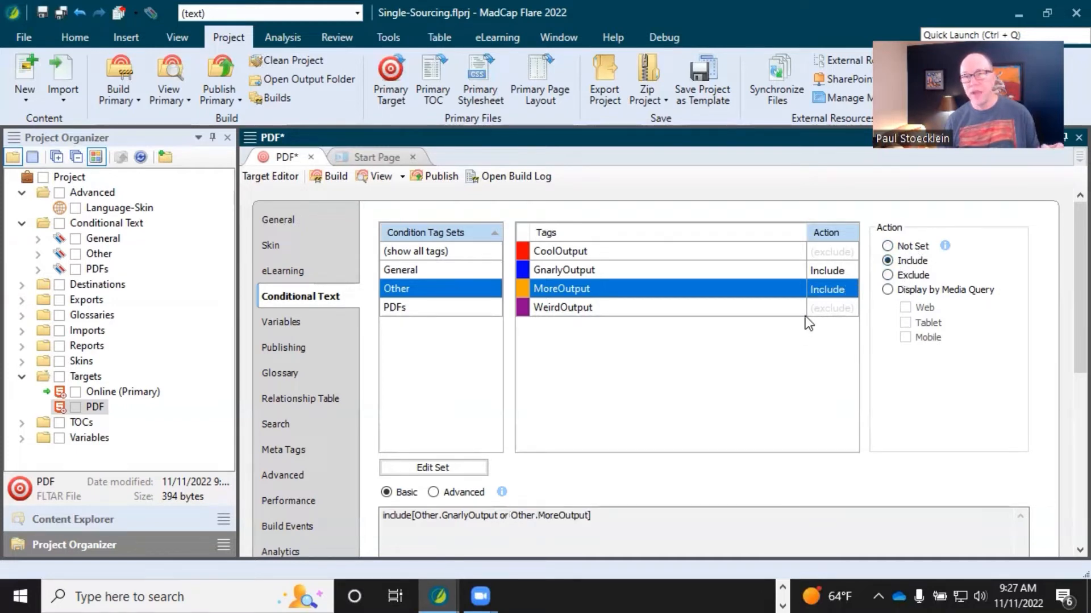
- Set the GnarlyOutput tag's action to Not Set and check the resulting actions of the Other set's tags
left_click(819, 274)
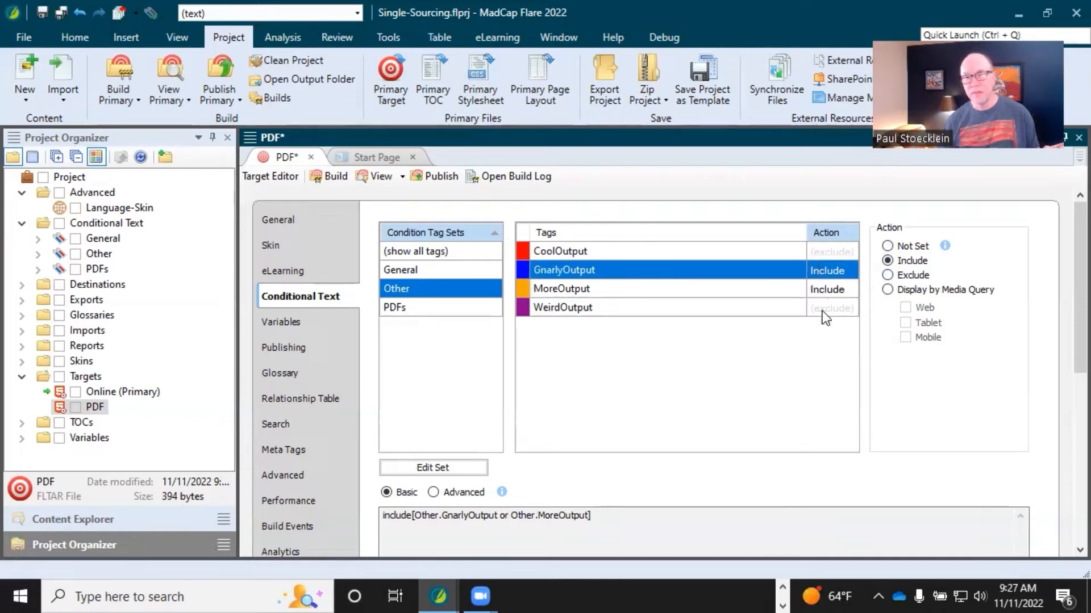
left_click(888, 246)
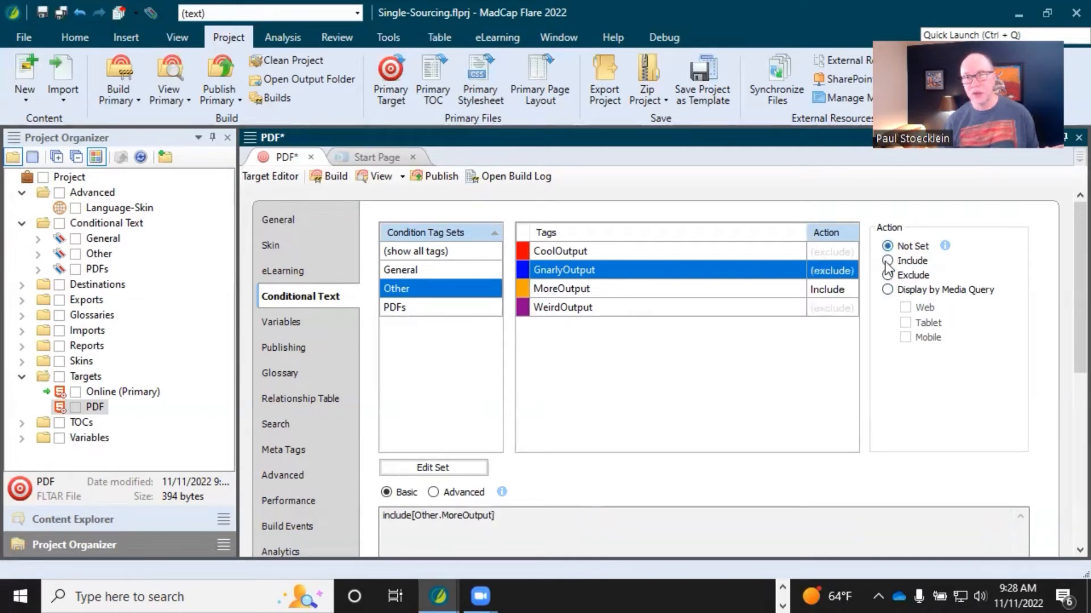
left_click(845, 256)
left_click(845, 272)
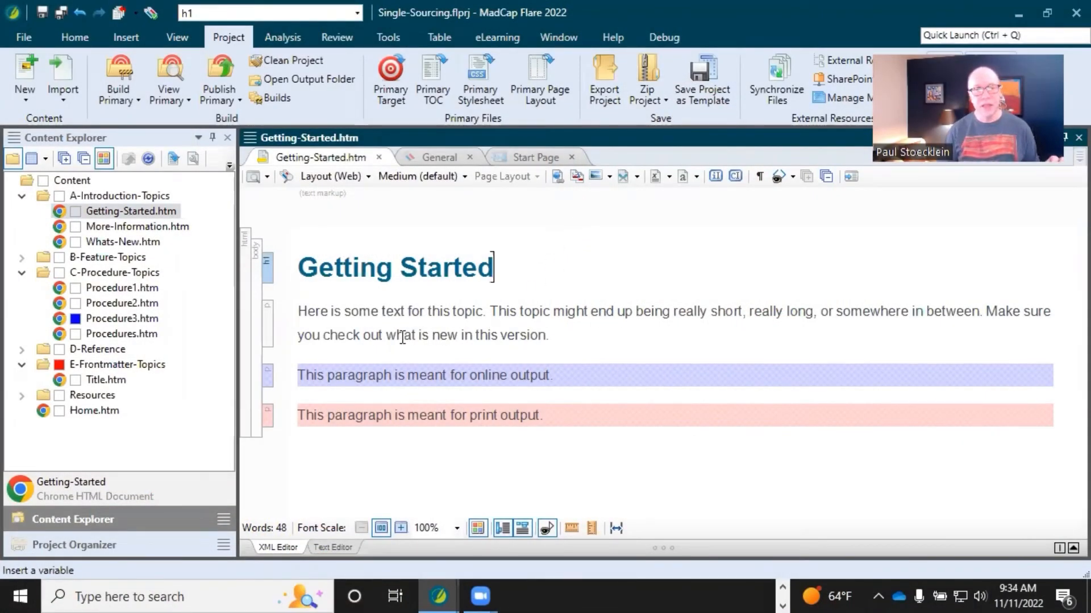
- Link the text "what is new in this version" in the Getting Started topic to Whats-New.htm and save all files
left_click_drag(386, 336, 550, 338)
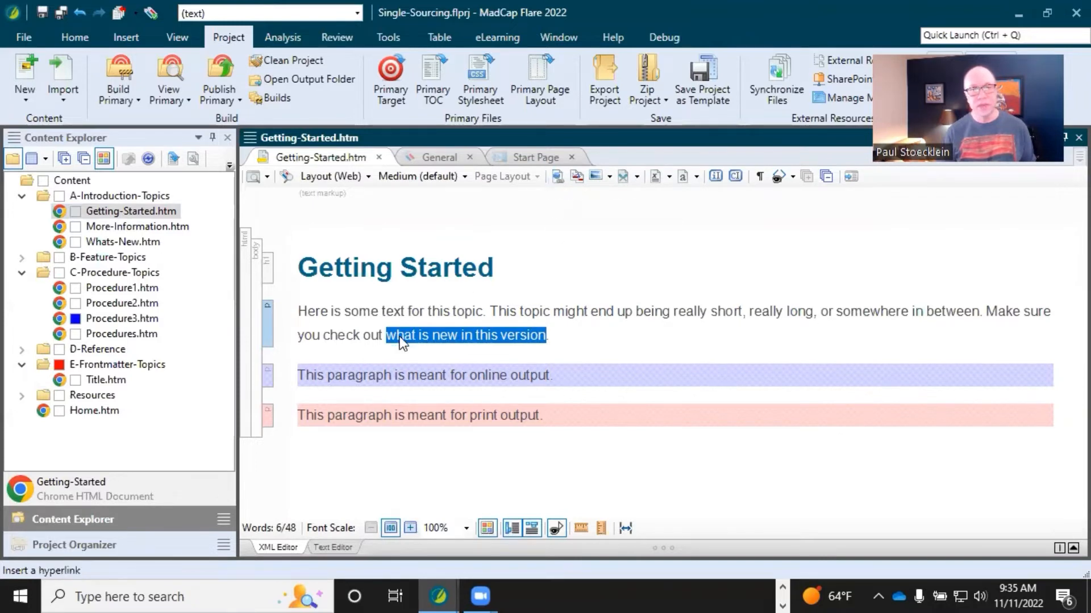
left_click(558, 176)
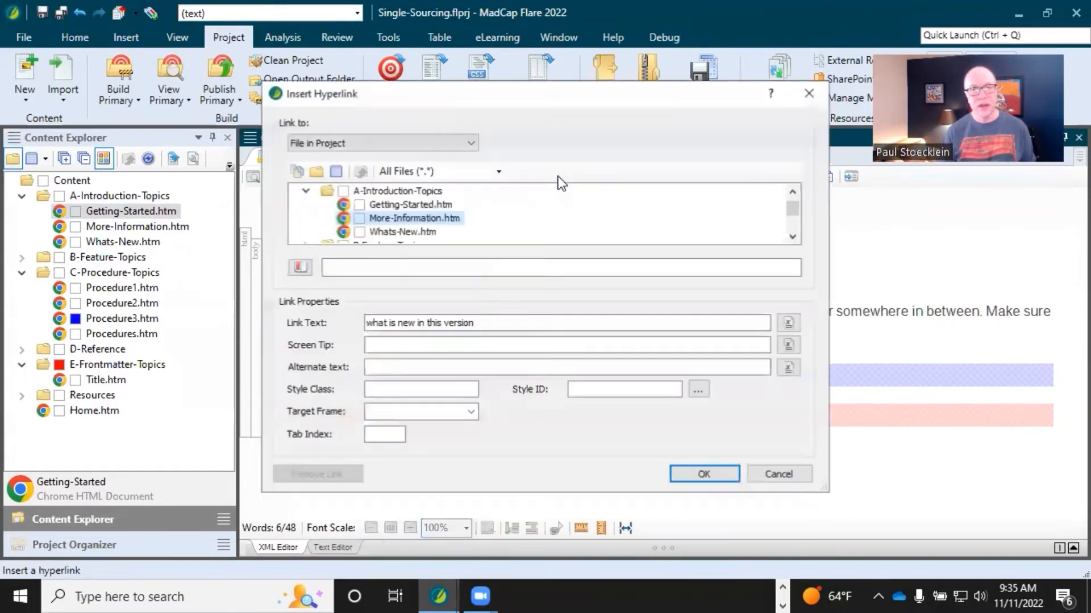
left_click(403, 233)
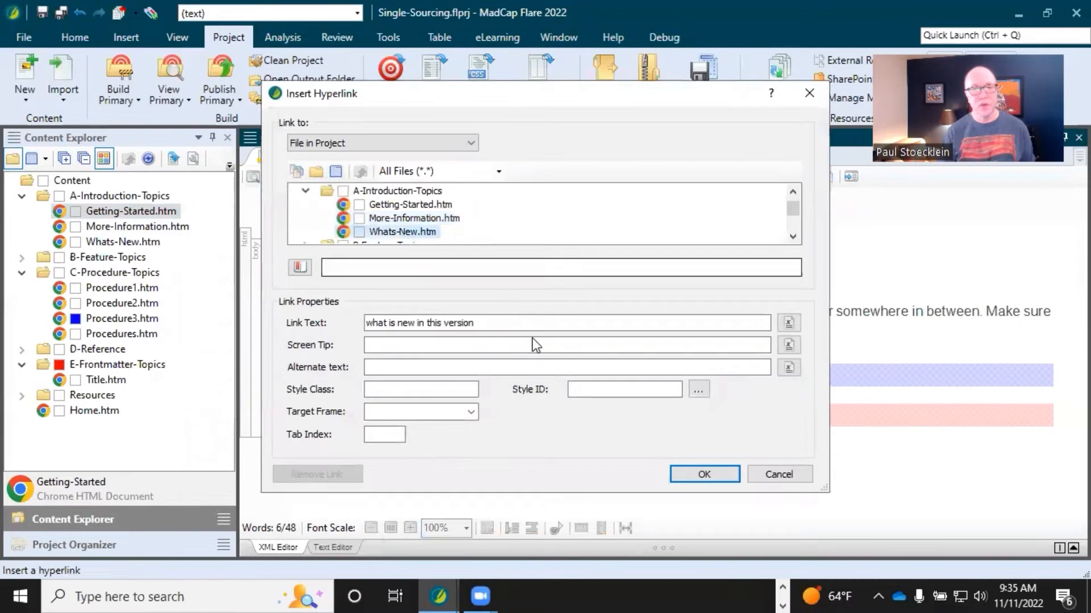
left_click(702, 475)
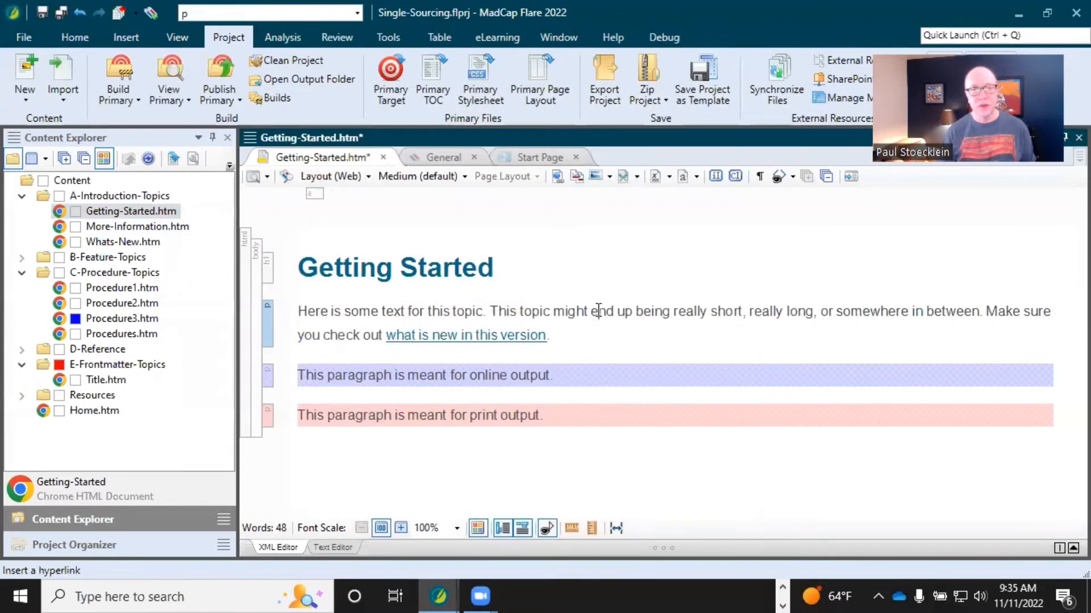
left_click(491, 335)
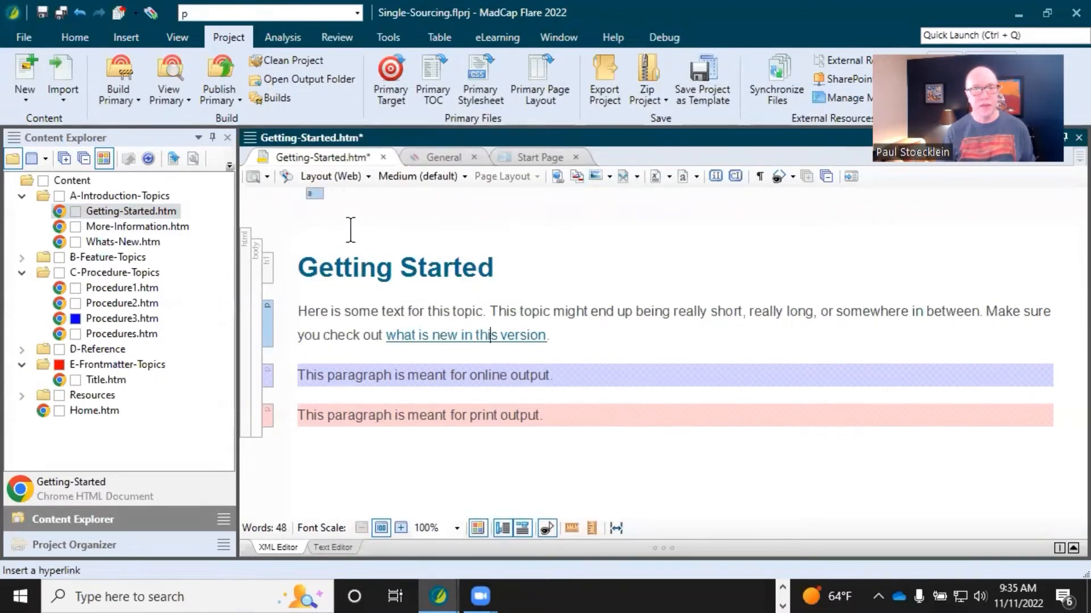
mouse_move(316, 204)
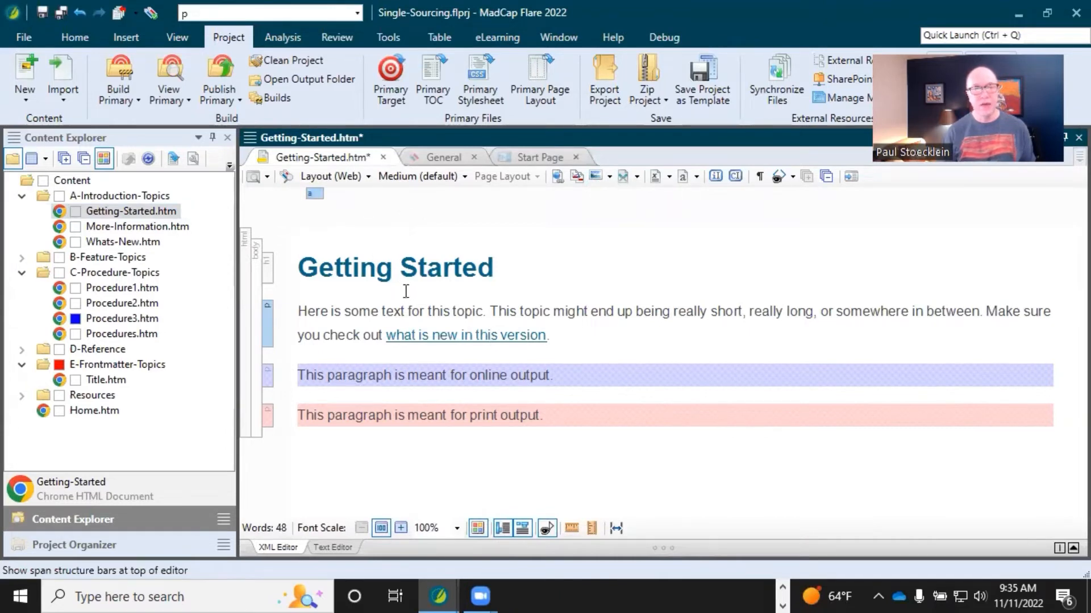
left_click(68, 15)
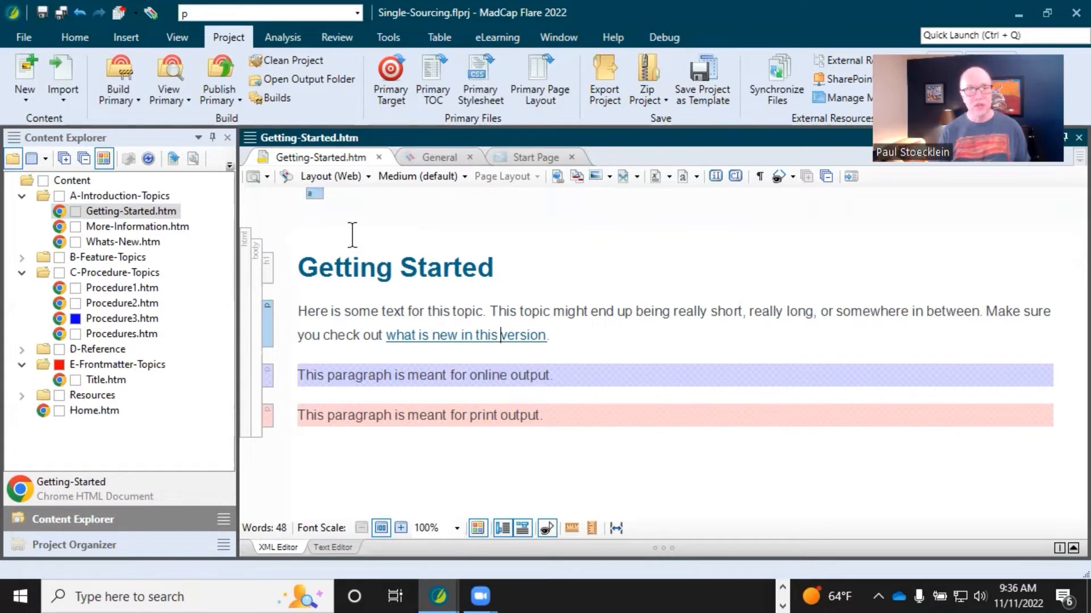
right_click(429, 334)
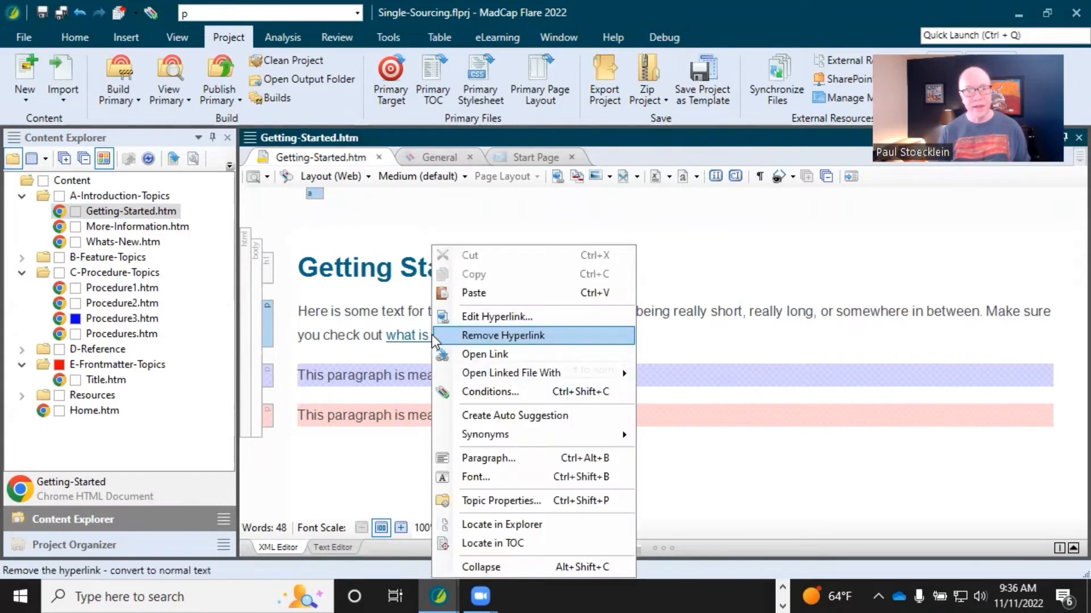
left_click(470, 391)
left_click(779, 441)
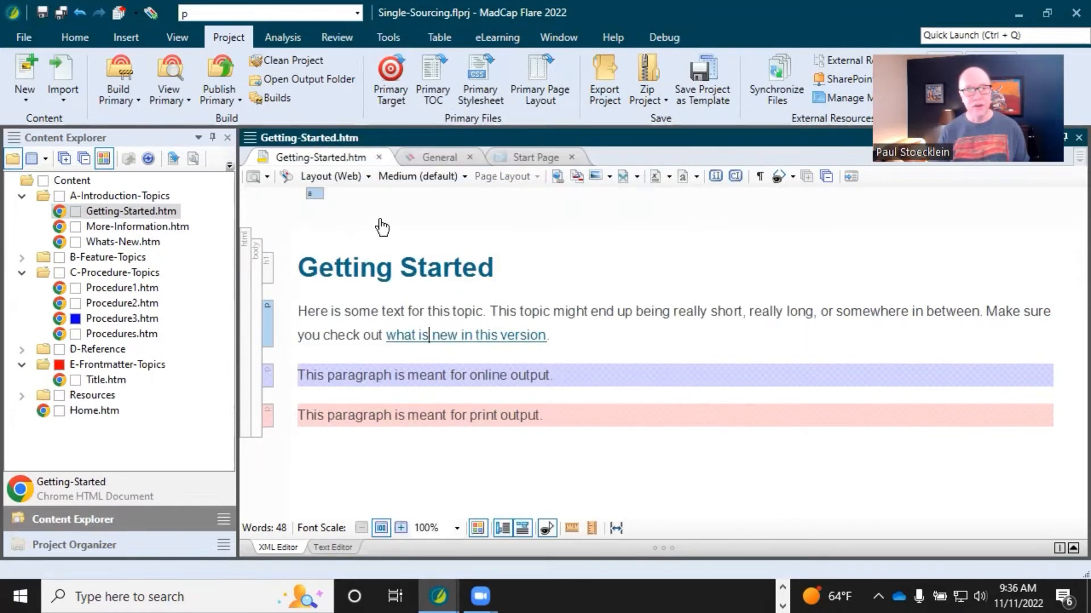
- Apply the OnlineOnly condition tag to the whole "what is new in this version" hyperlink and save the topic
right_click(314, 198)
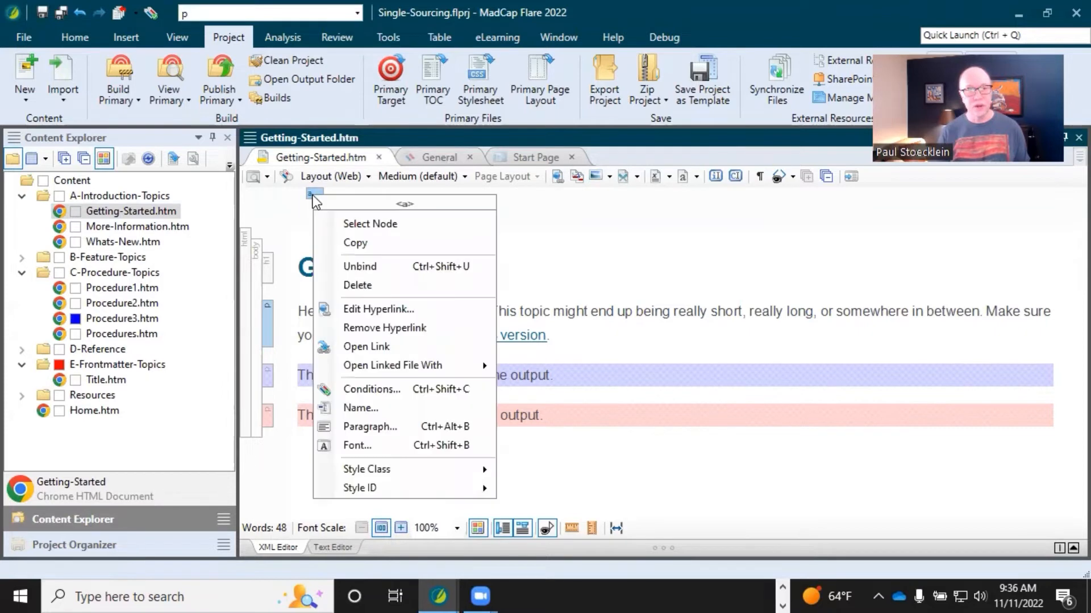
left_click(367, 389)
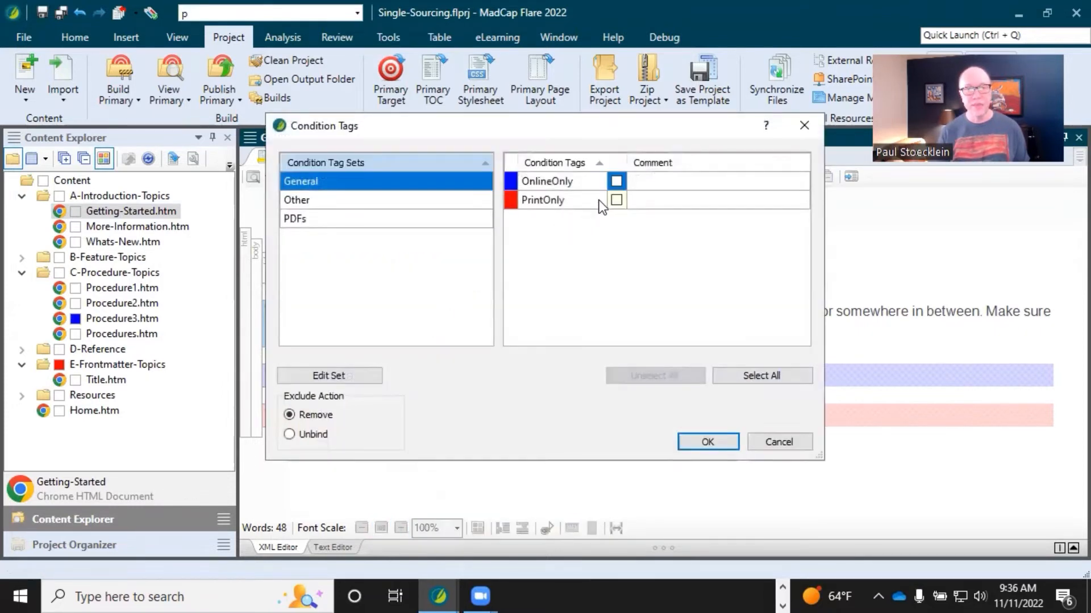
left_click(616, 181)
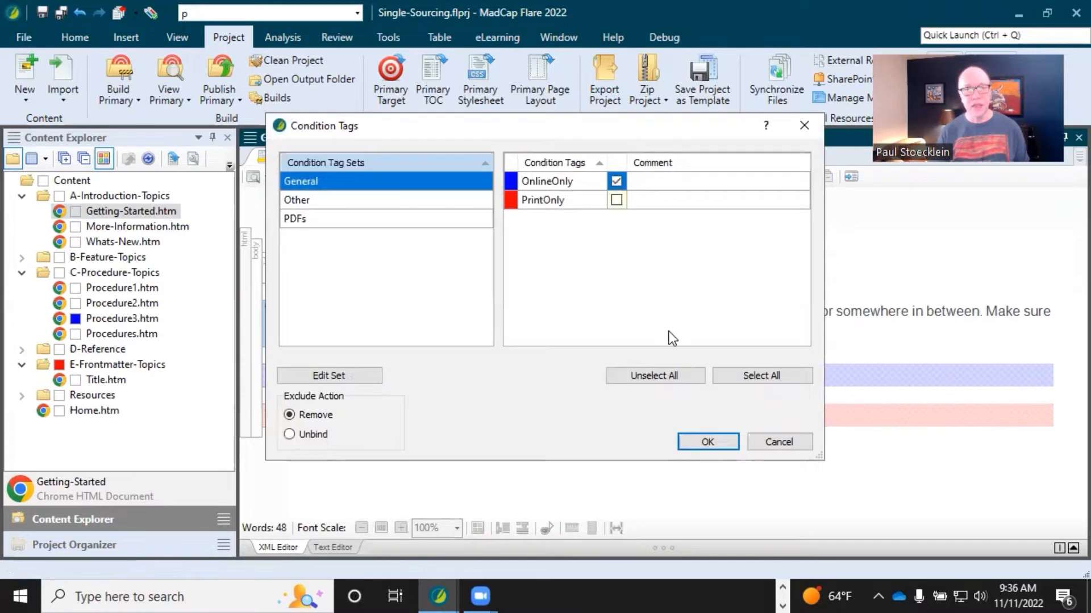
left_click(709, 442)
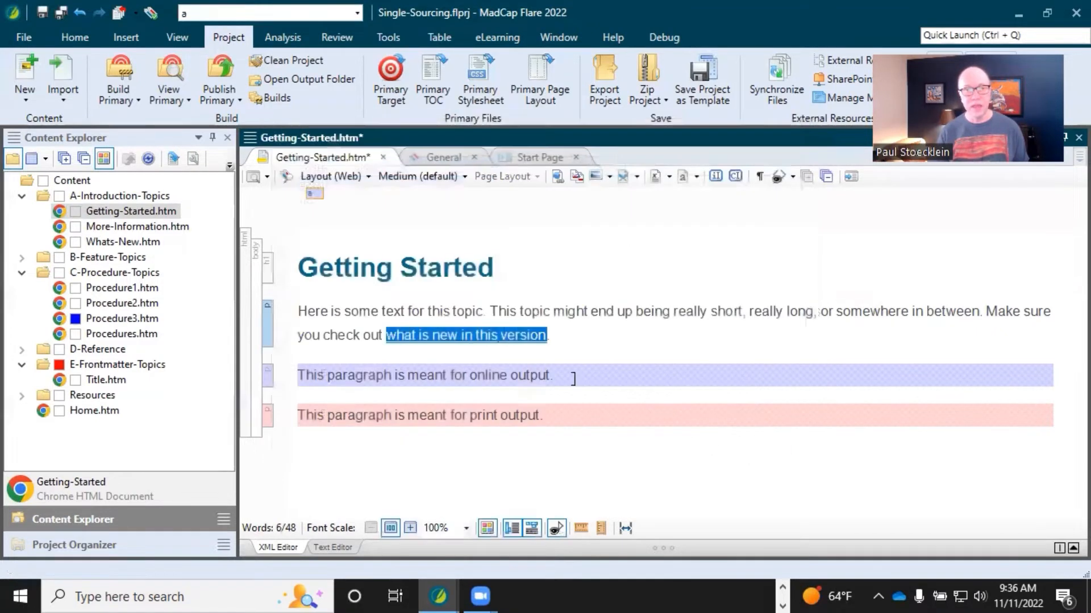
left_click(57, 12)
- Build the PDF target, open its output, examine the end of the Getting Started paragraph, and close the output
left_click(120, 91)
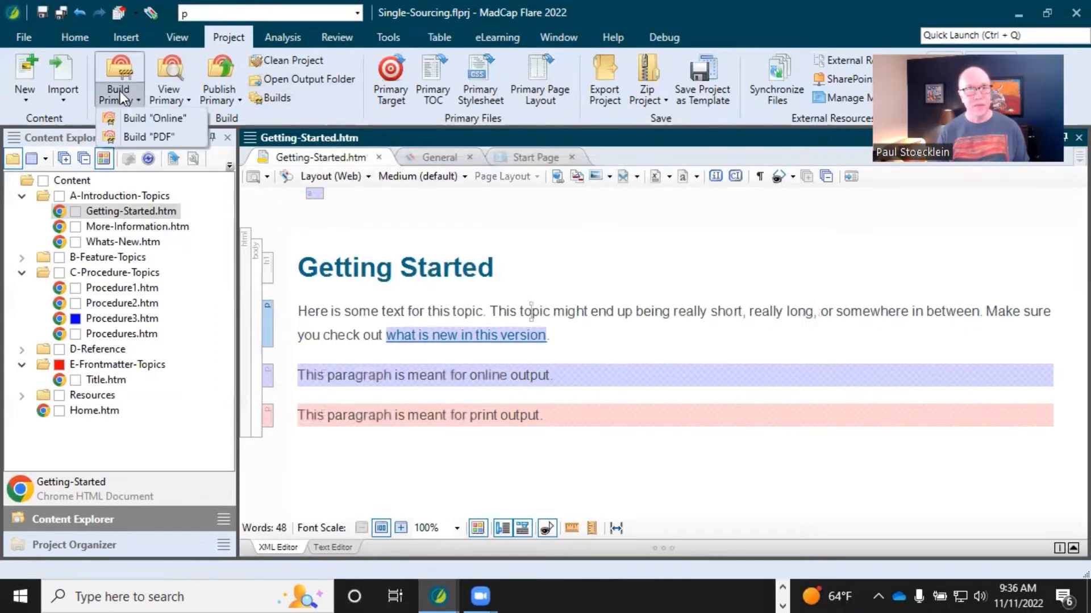
left_click(134, 136)
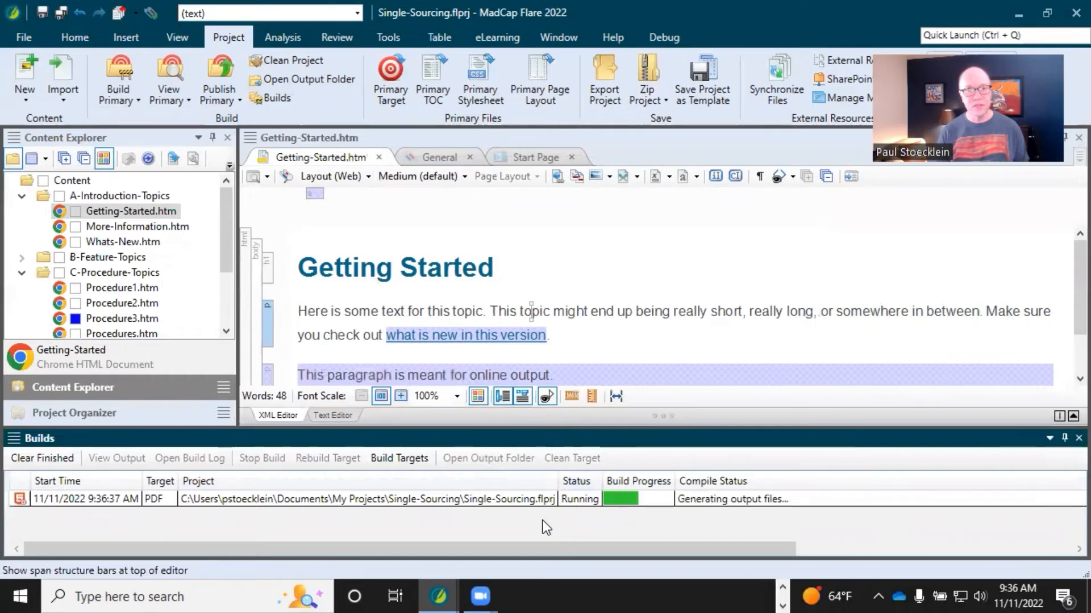
left_click(505, 496)
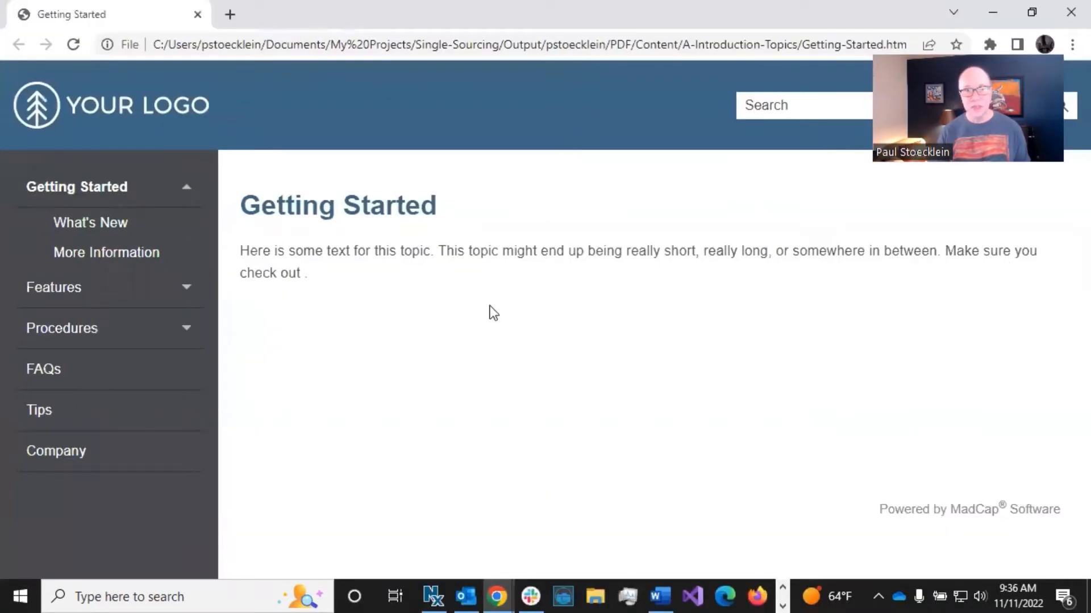
left_click_drag(300, 274, 305, 275)
left_click(316, 282)
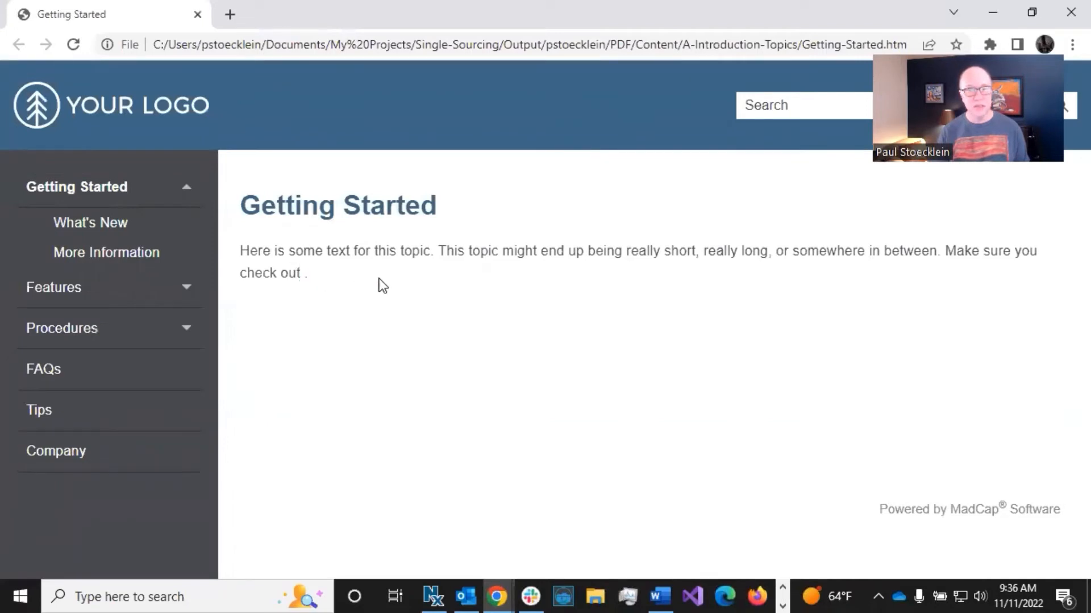
left_click(1068, 17)
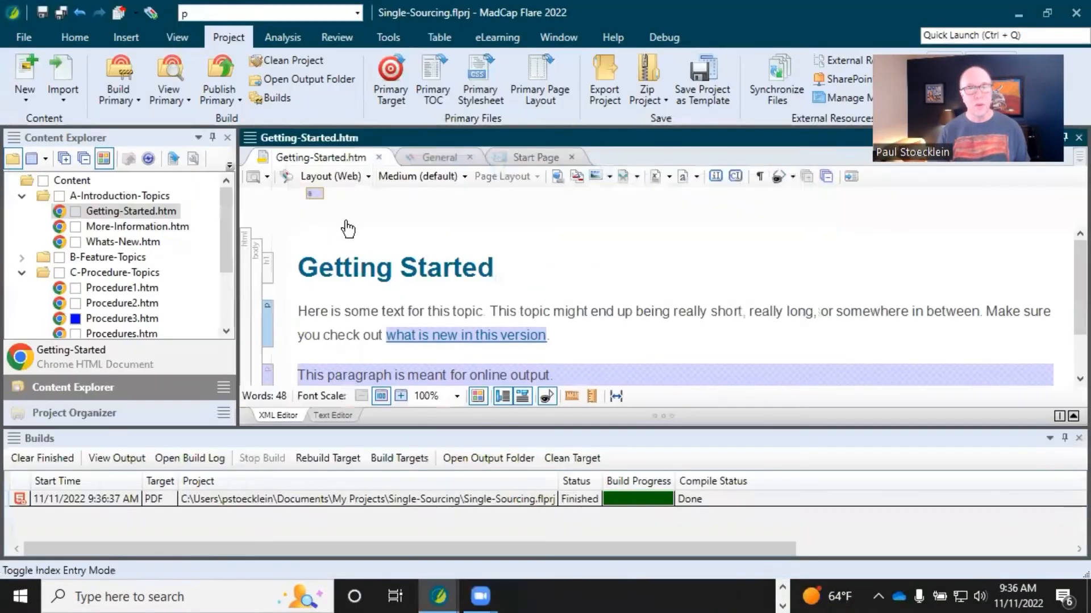
- Set the exclude action of the conditioned "what is new in this version" hyperlink to Unbind and save the topic
right_click(315, 195)
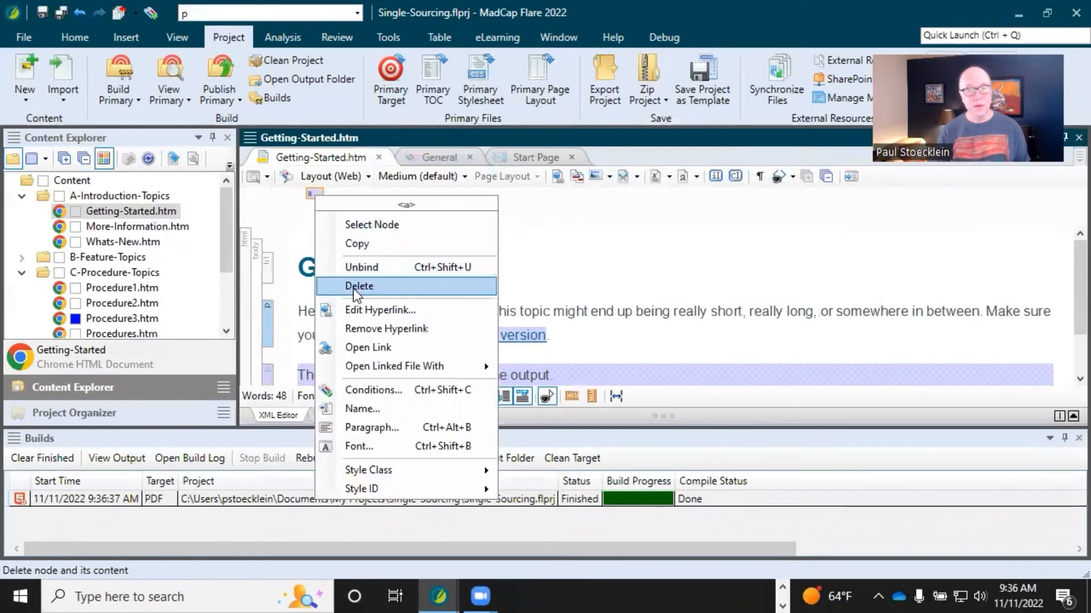
left_click(373, 391)
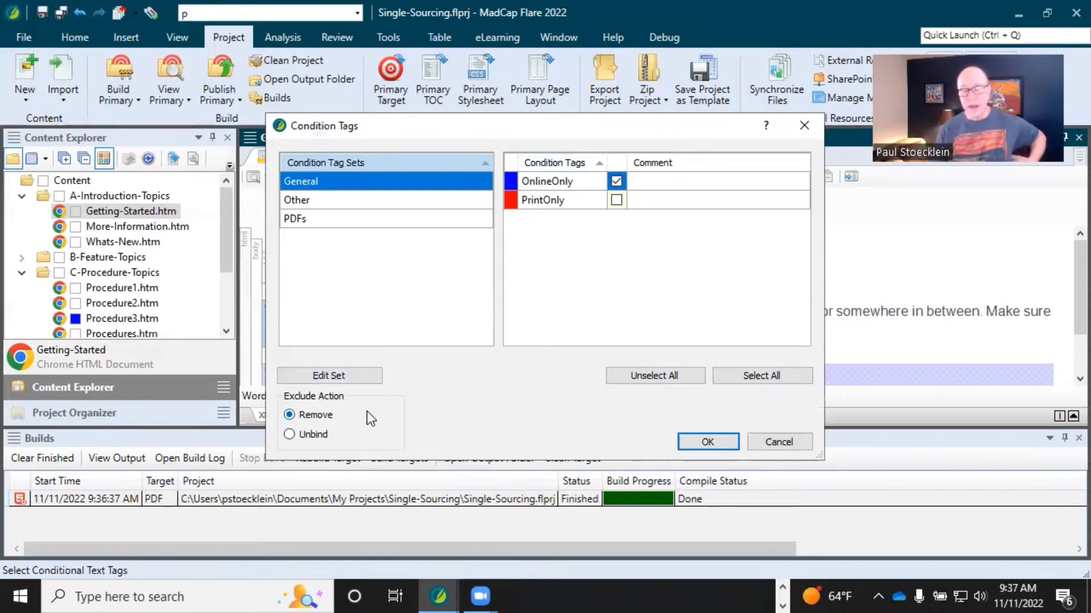
left_click(290, 435)
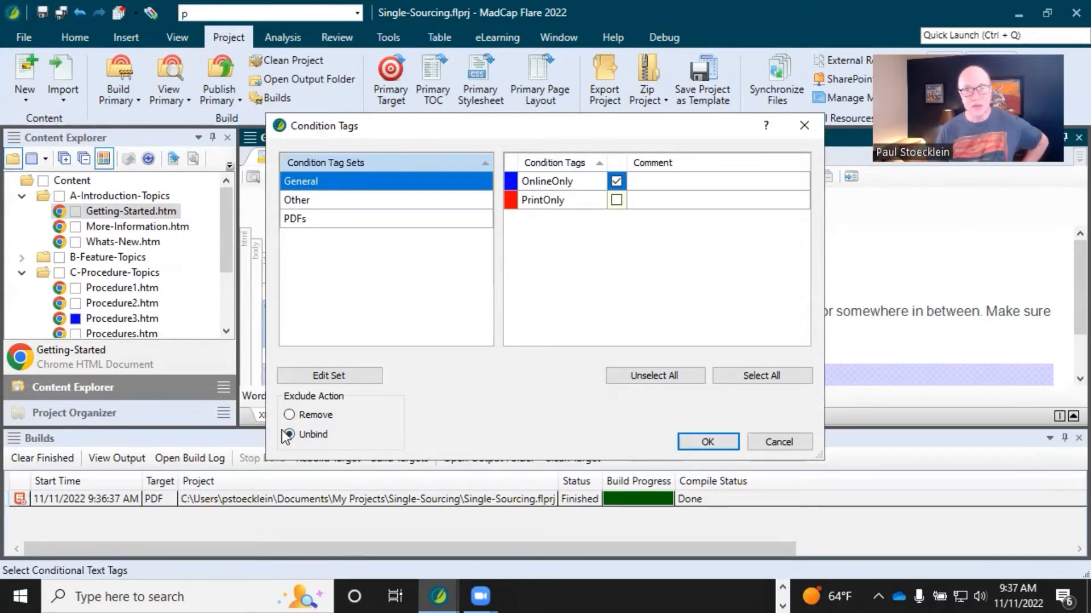
left_click(707, 440)
left_click(602, 306)
left_click(60, 12)
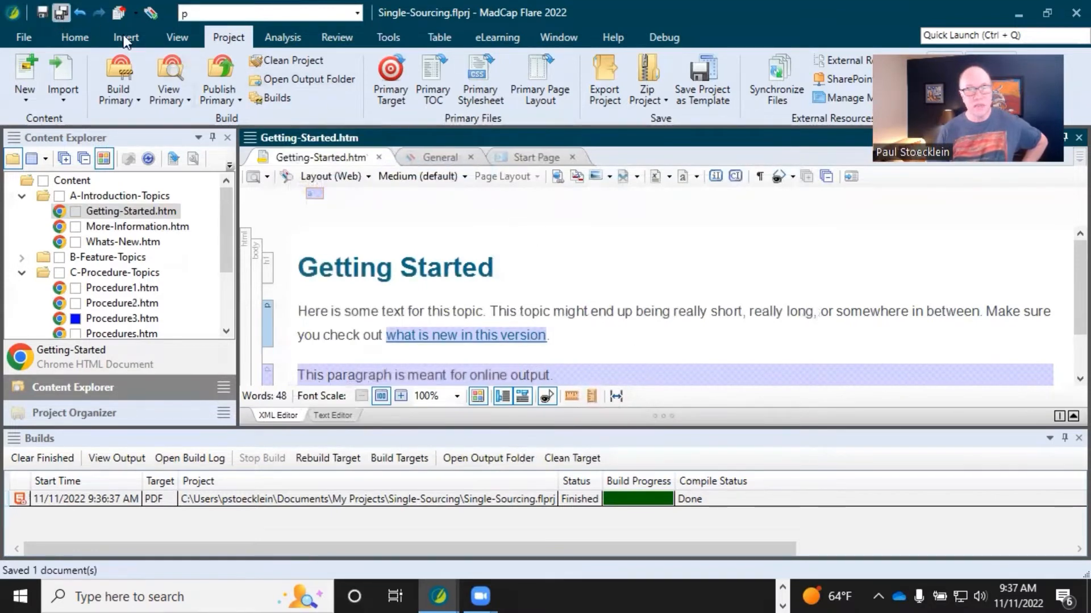
- Rebuild the PDF target and check the link text at the end of the Getting Started paragraph in its output
left_click(317, 462)
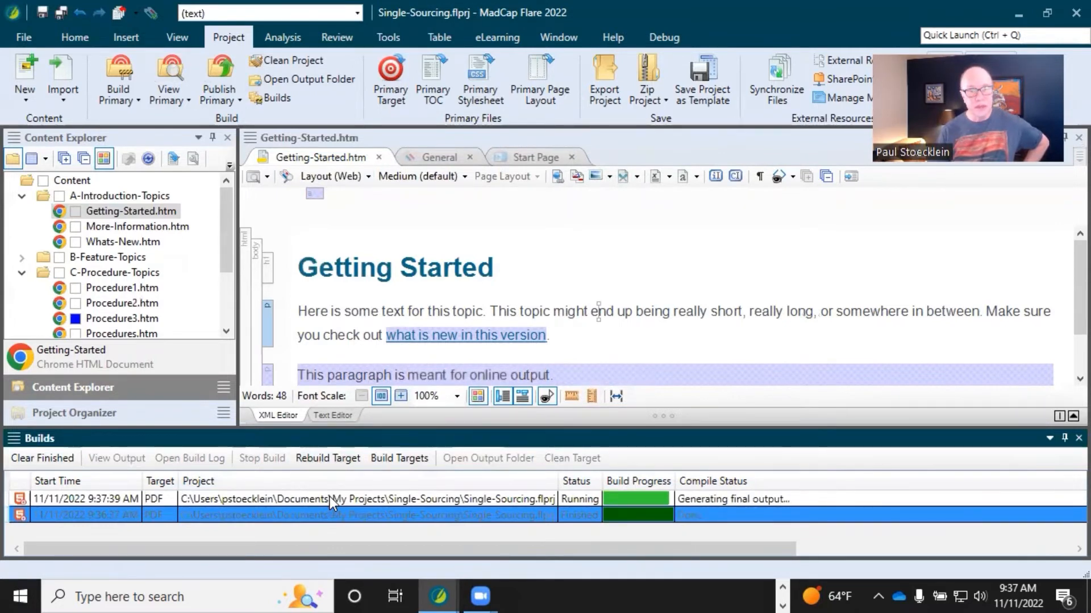
left_click(329, 498)
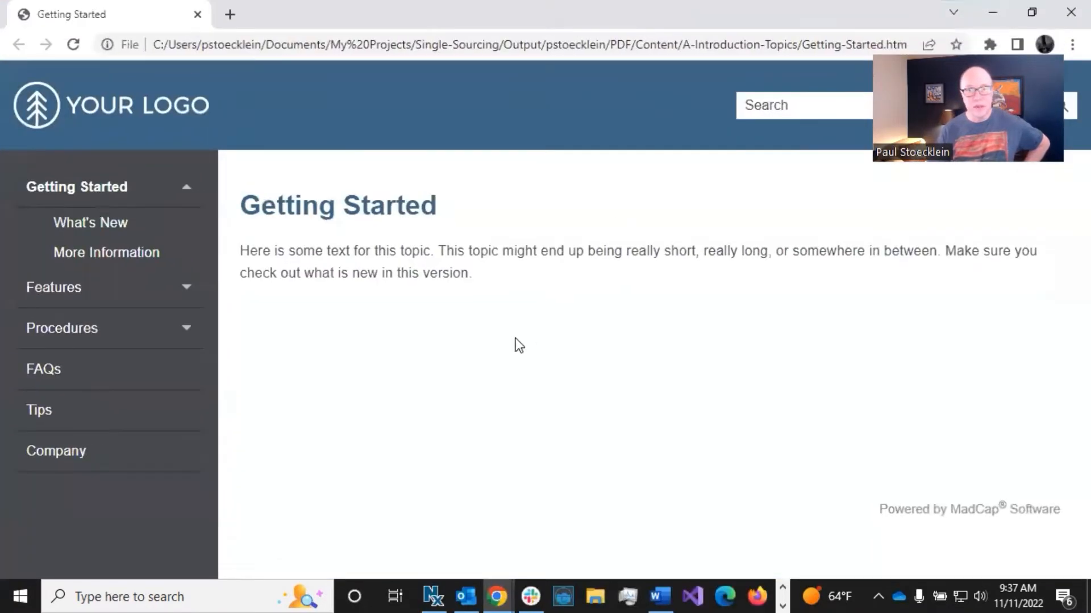
left_click_drag(306, 277, 468, 284)
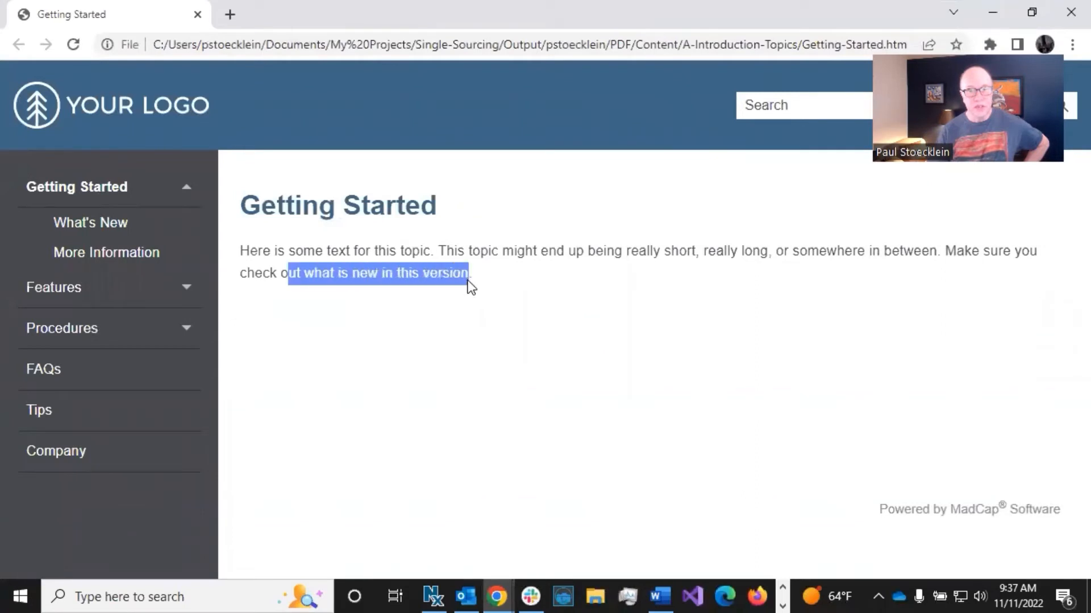
left_click(544, 290)
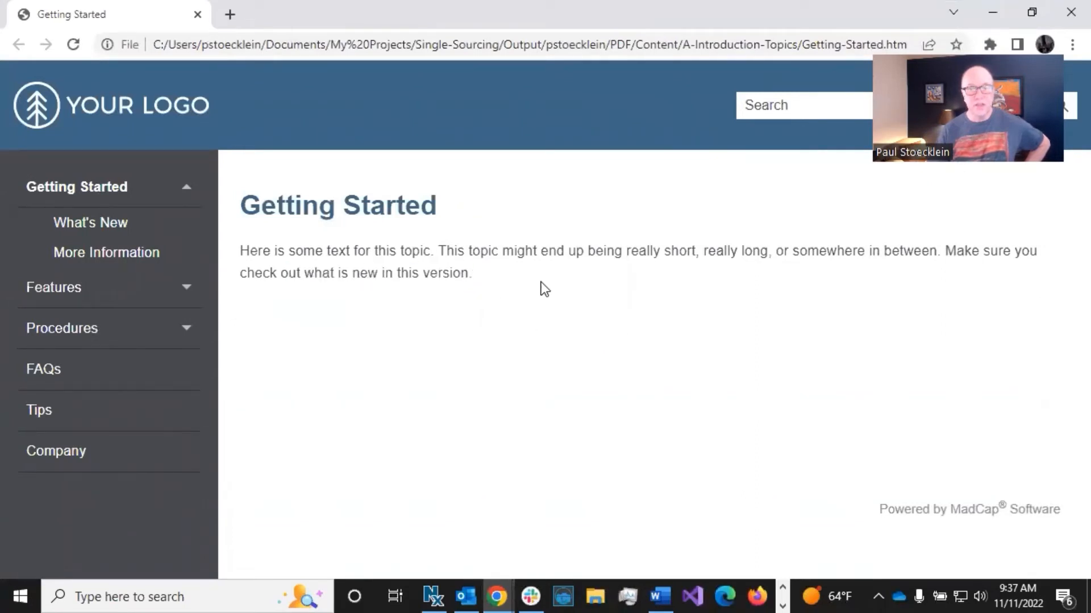
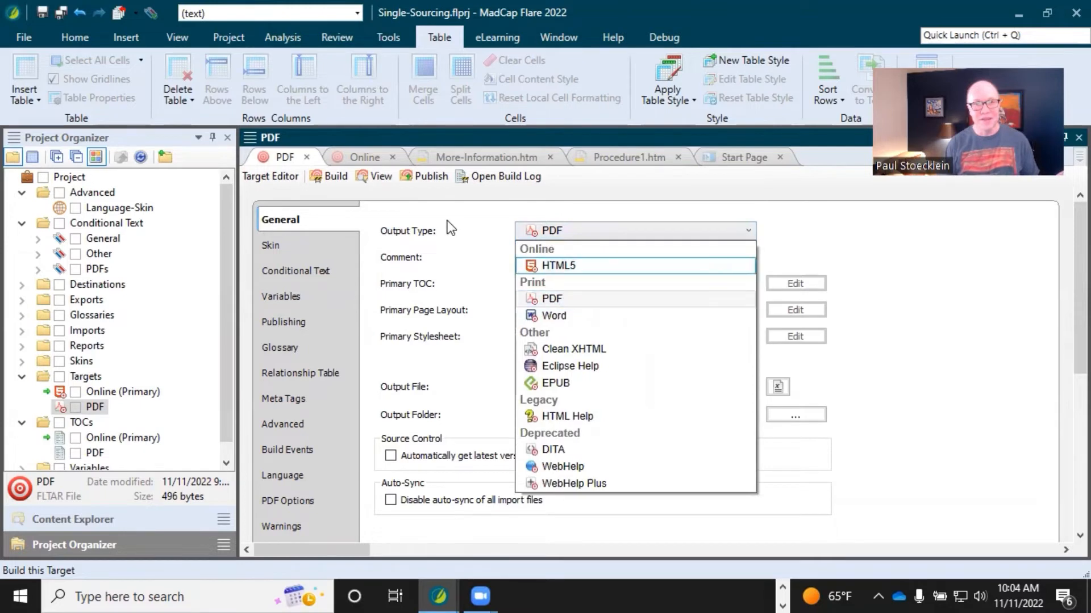
- Close the output type list and compare the Other set's condition tag actions in the Online and PDF targets
left_click(451, 228)
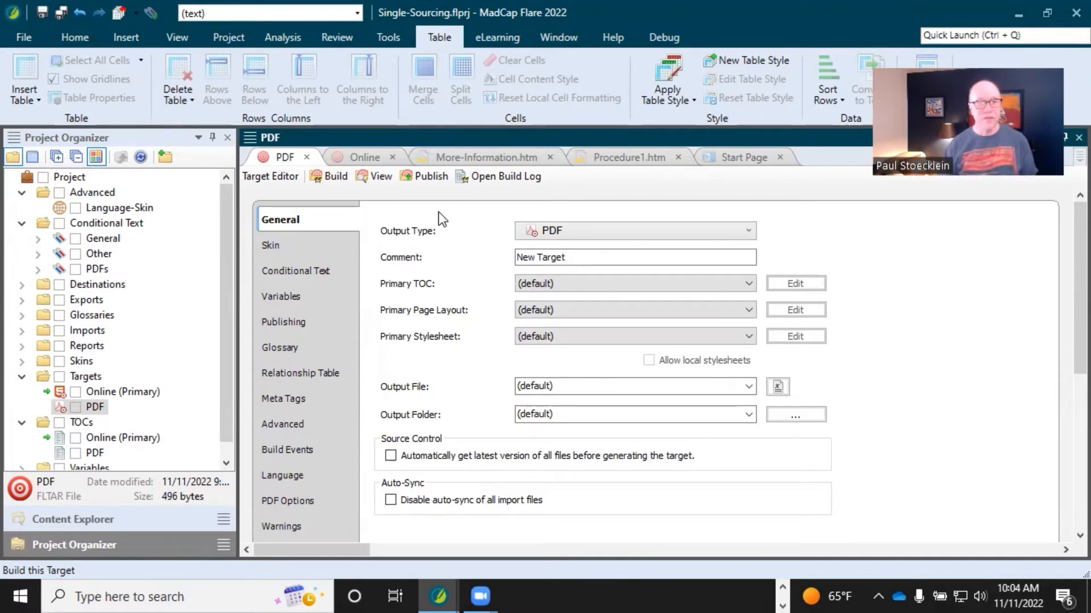
left_click(364, 154)
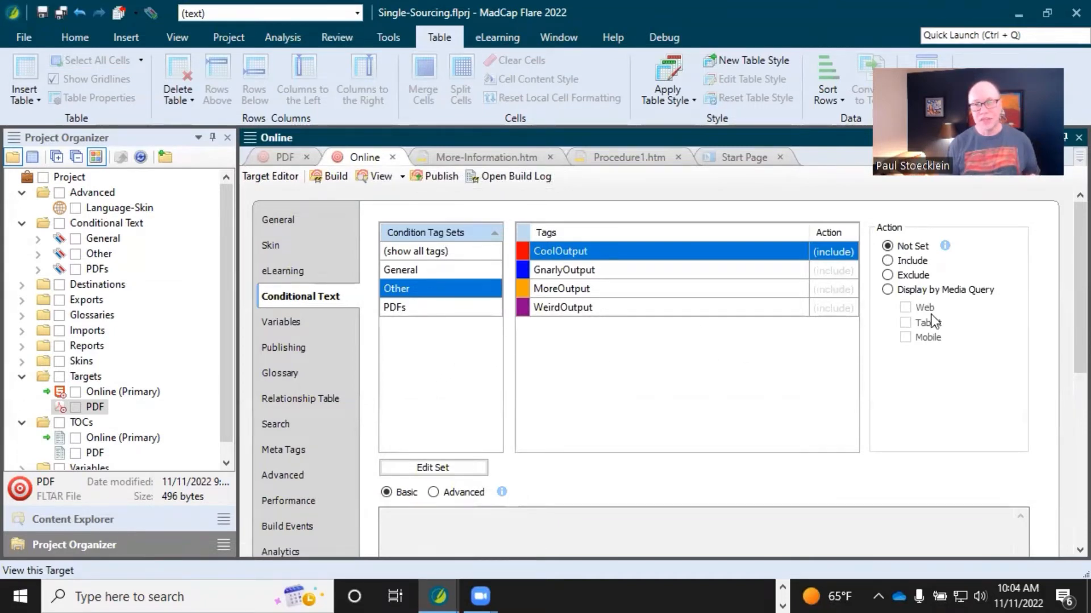
left_click(267, 153)
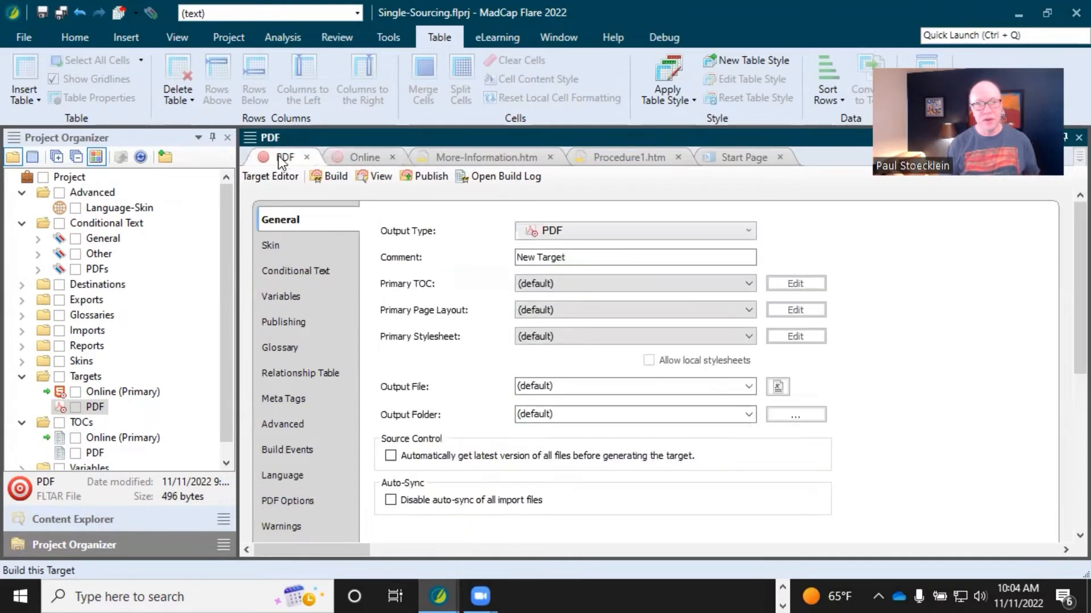
left_click(298, 271)
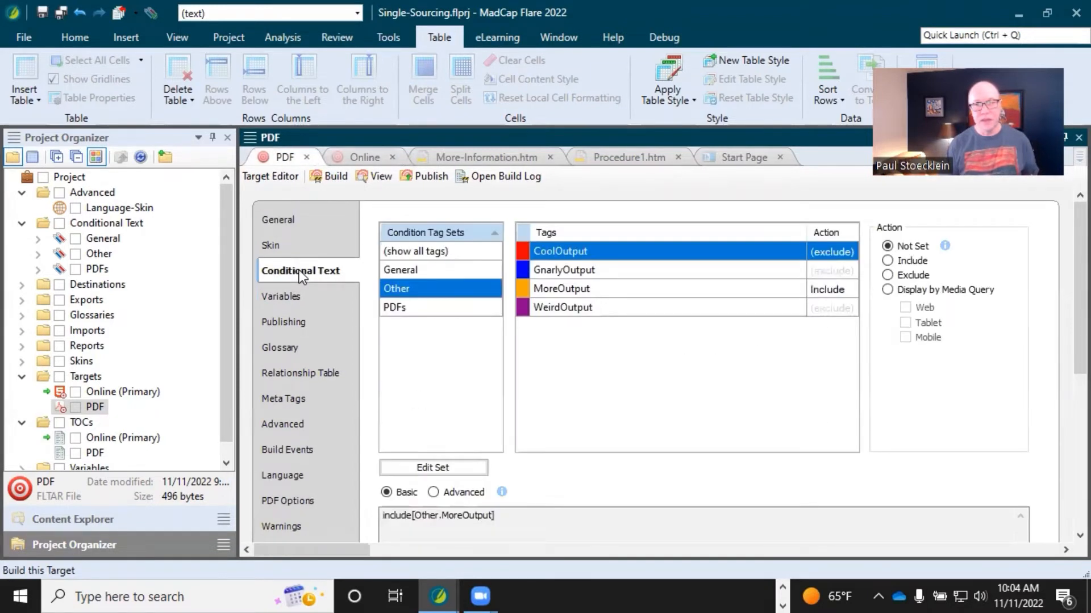
- Choose the Display by Media Query action for the PDF target's MoreOutput tag and return to the Online target's conditions
left_click(834, 292)
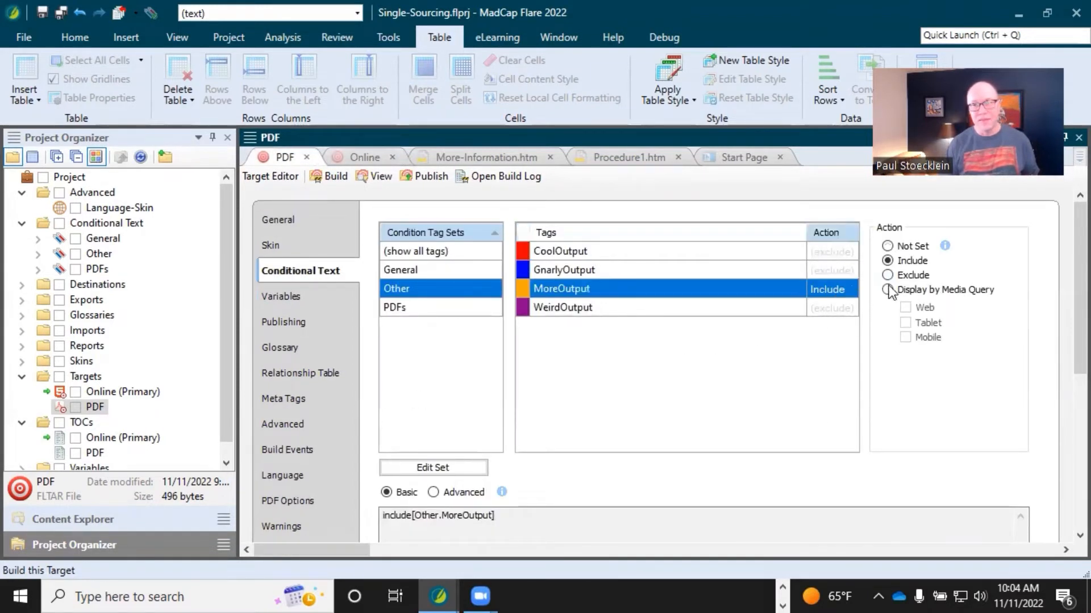
left_click(888, 291)
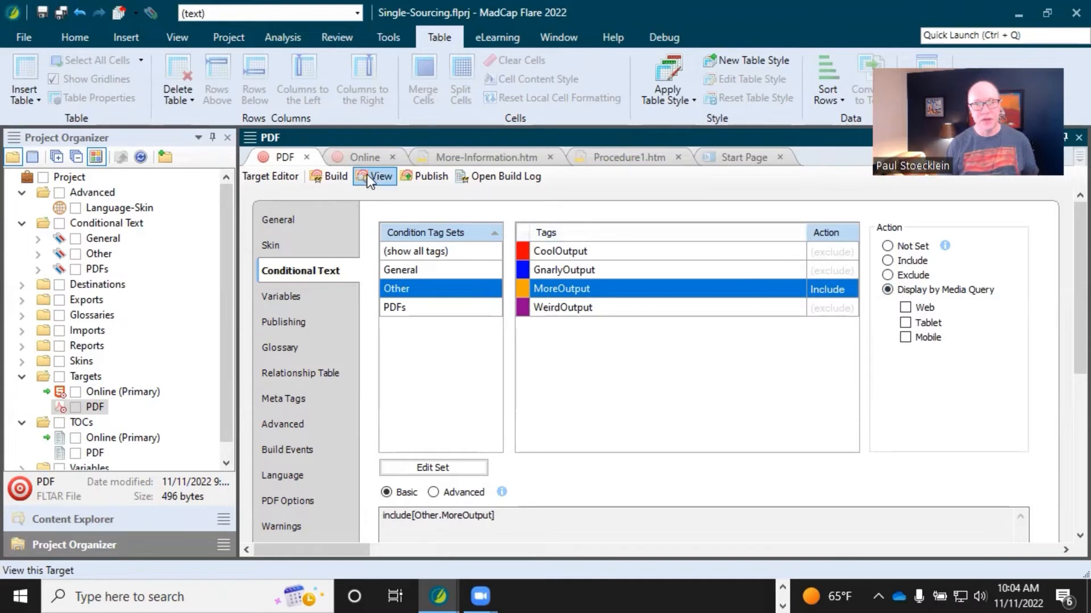
left_click(359, 159)
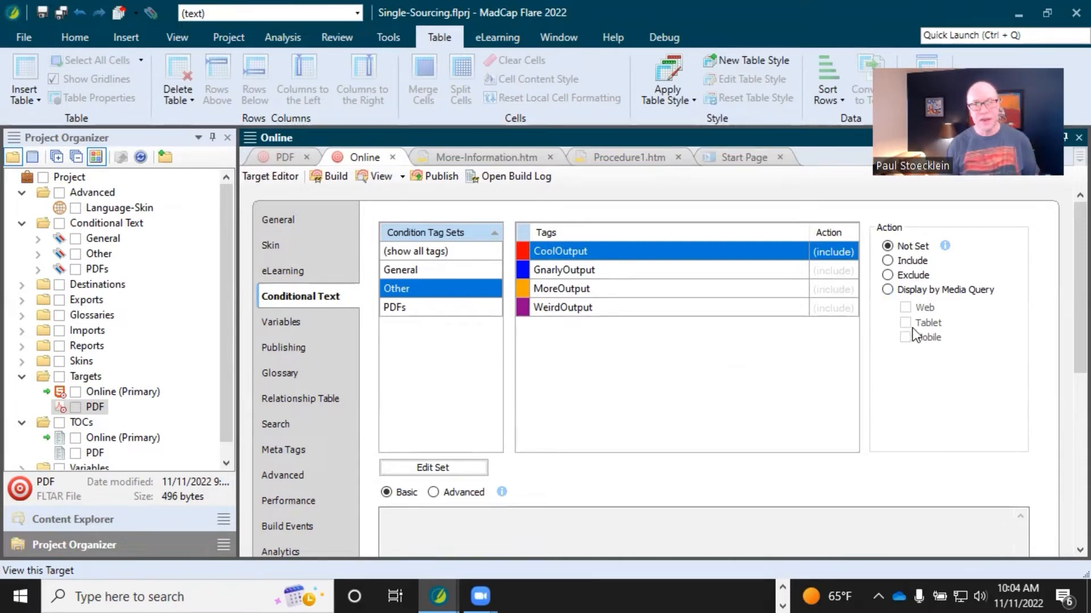
- Add a new condition tag set named Responsive to the Conditional Text folder, based on the MyConditionTags factory template
right_click(121, 225)
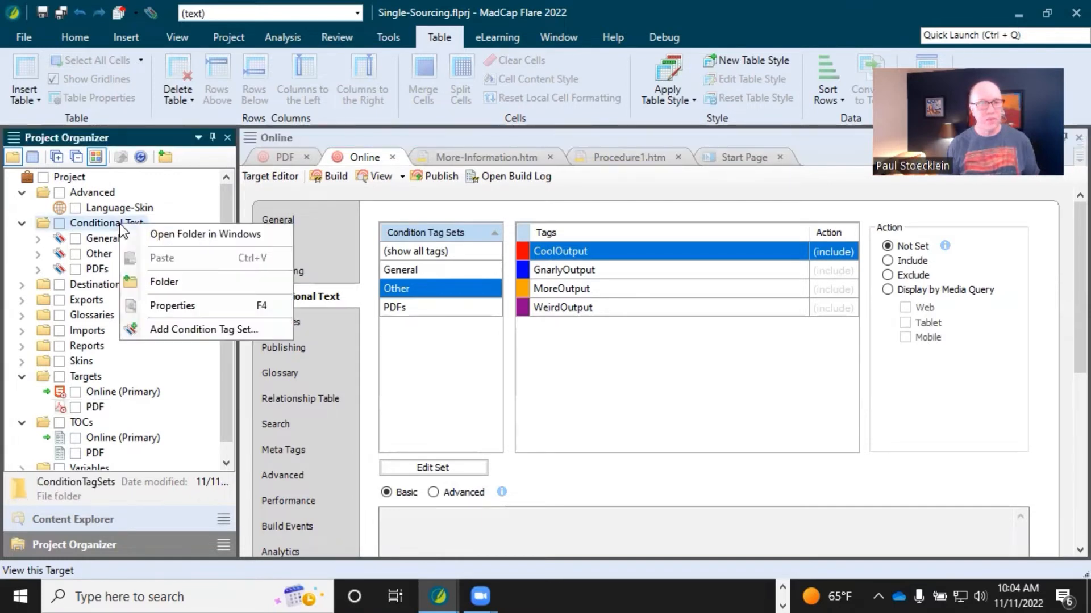
left_click(172, 328)
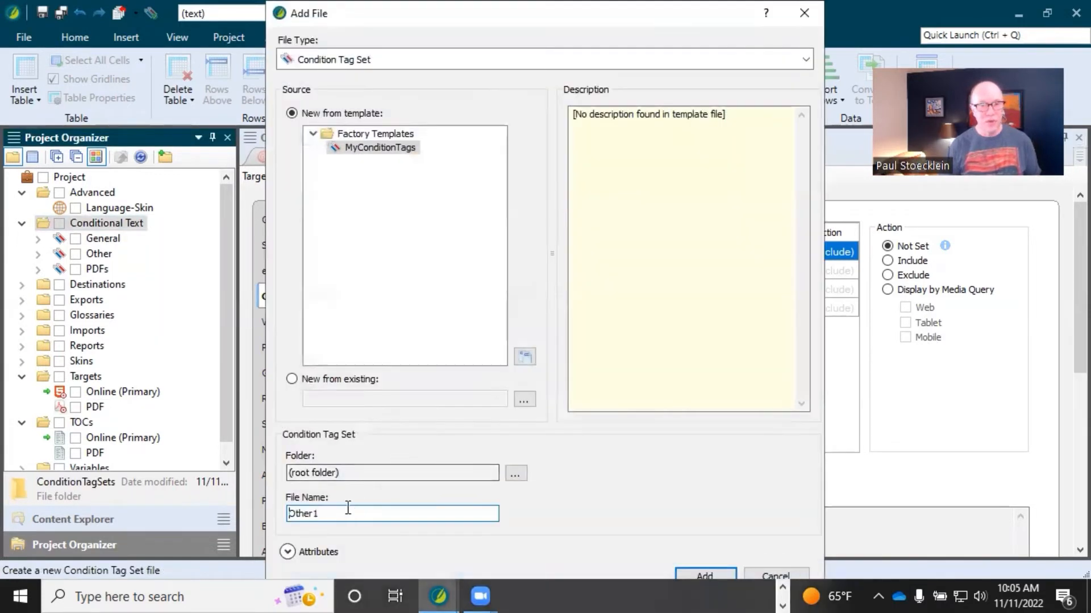
left_click_drag(342, 510, 166, 516)
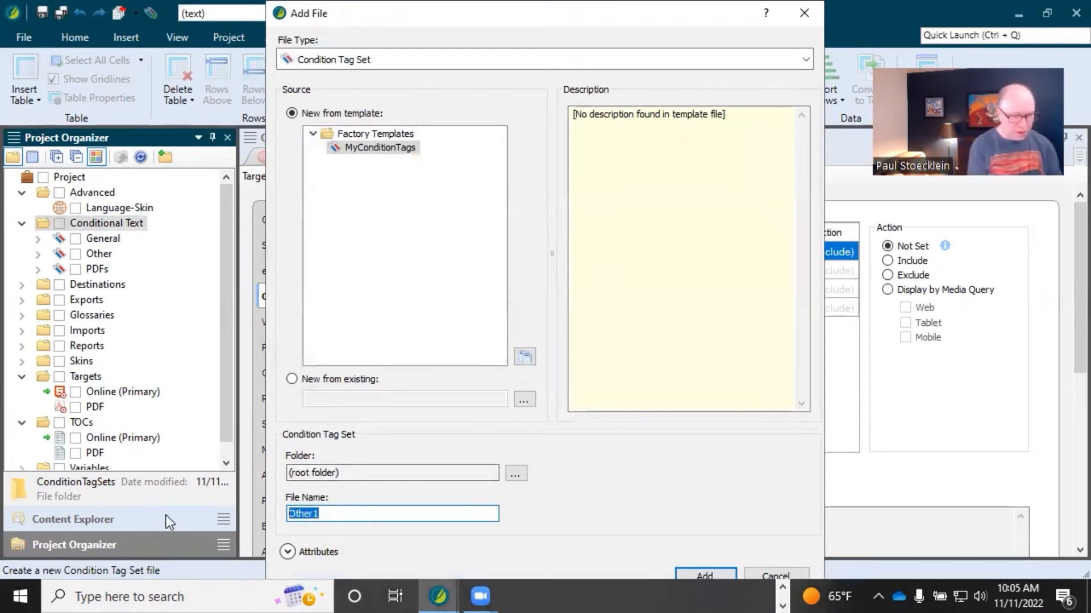
type("Responsive")
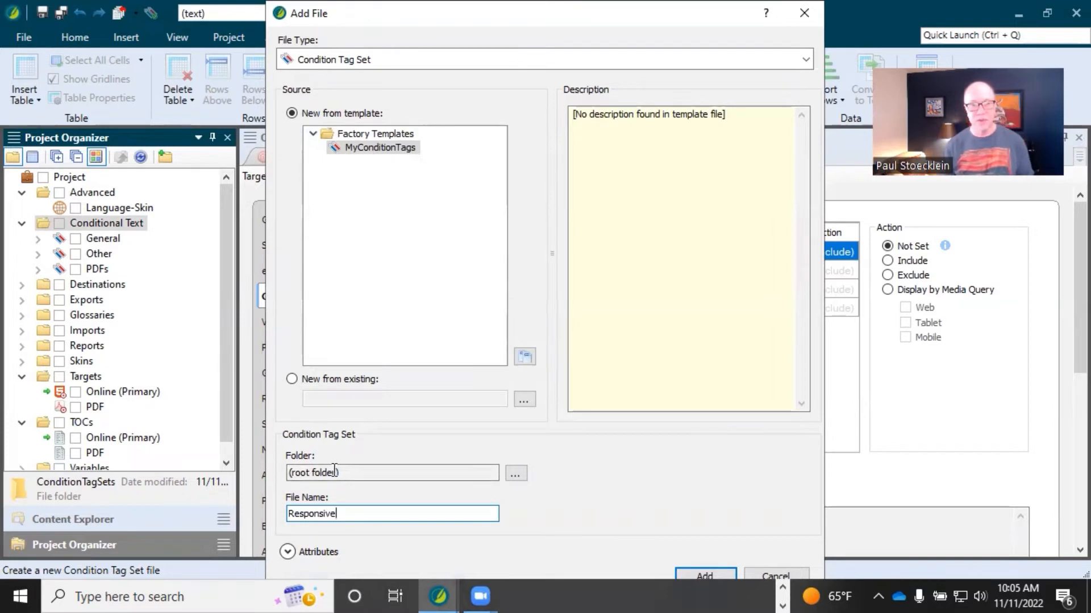
left_click(694, 571)
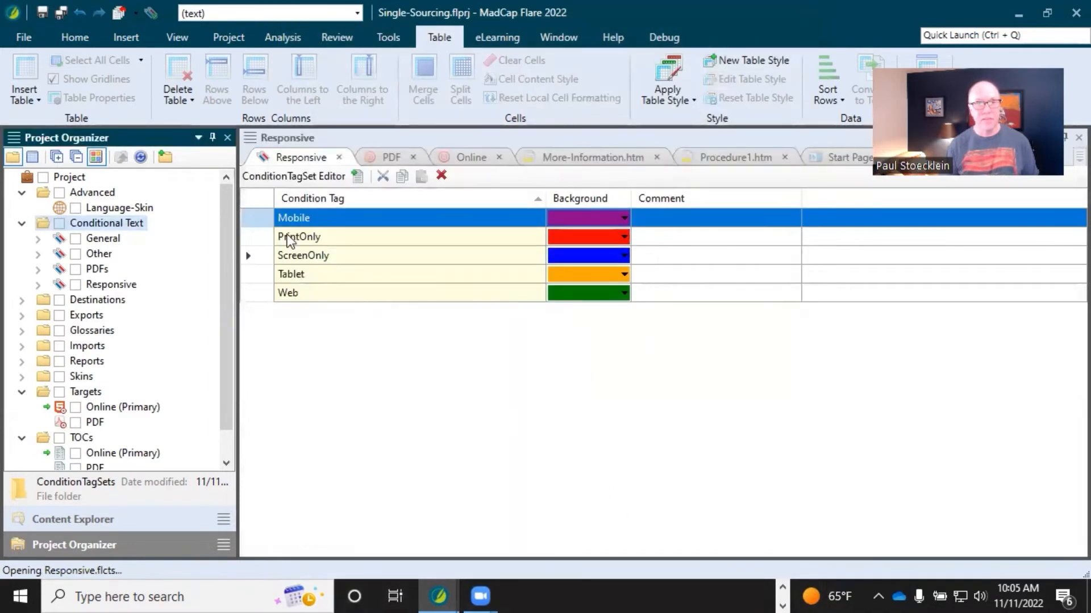
- Delete the PrintOnly and ScreenOnly condition tags from the Responsive condition tag set
left_click(292, 237)
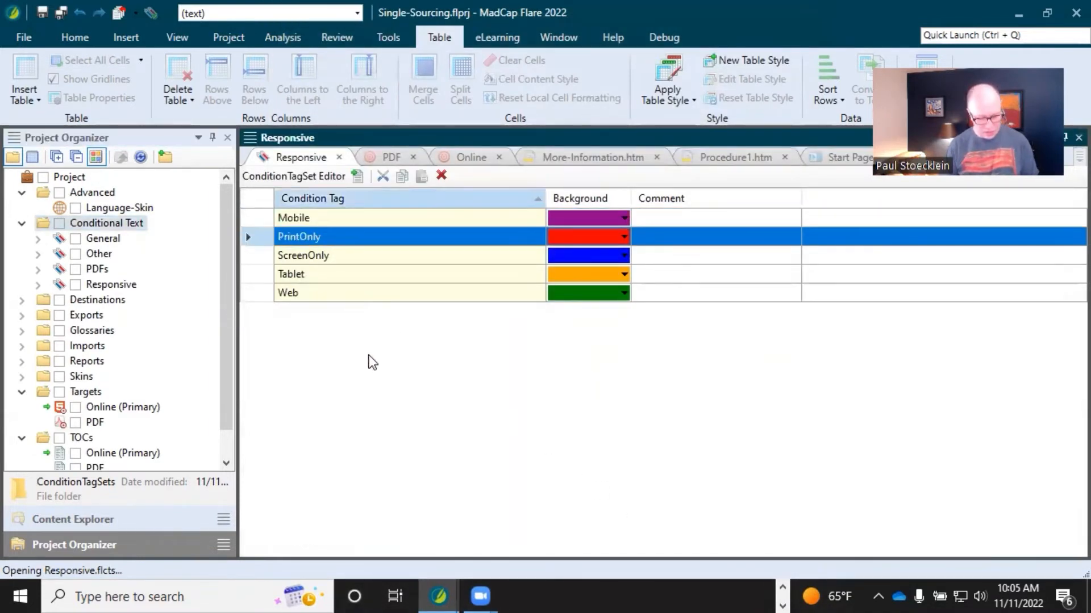
key("Delete")
key("Delete")
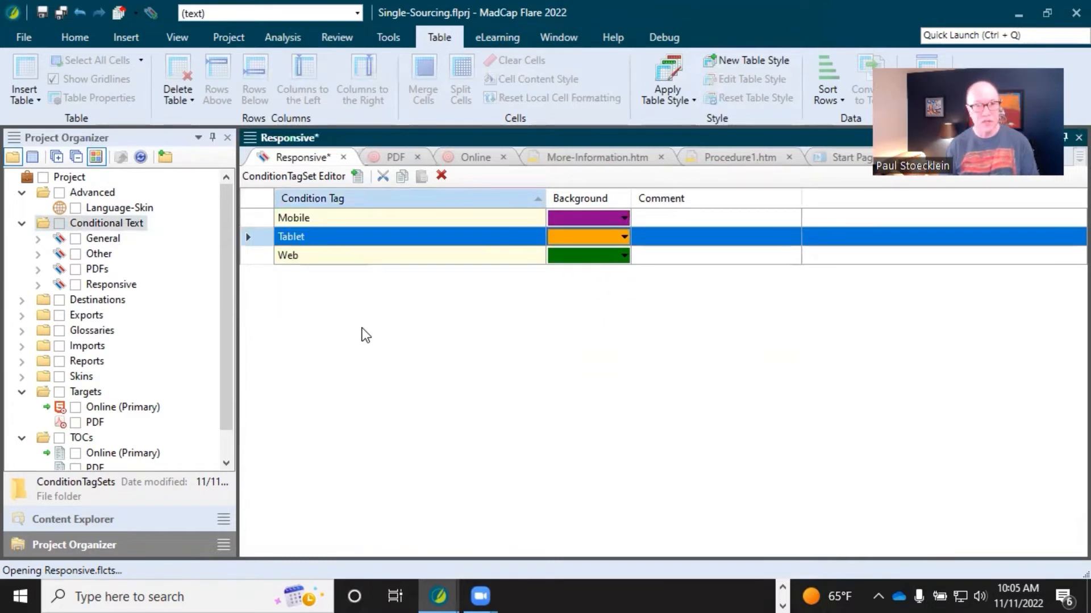
- Save the Responsive condition tag set with its Mobile, Tablet and Web tags
left_click(299, 220)
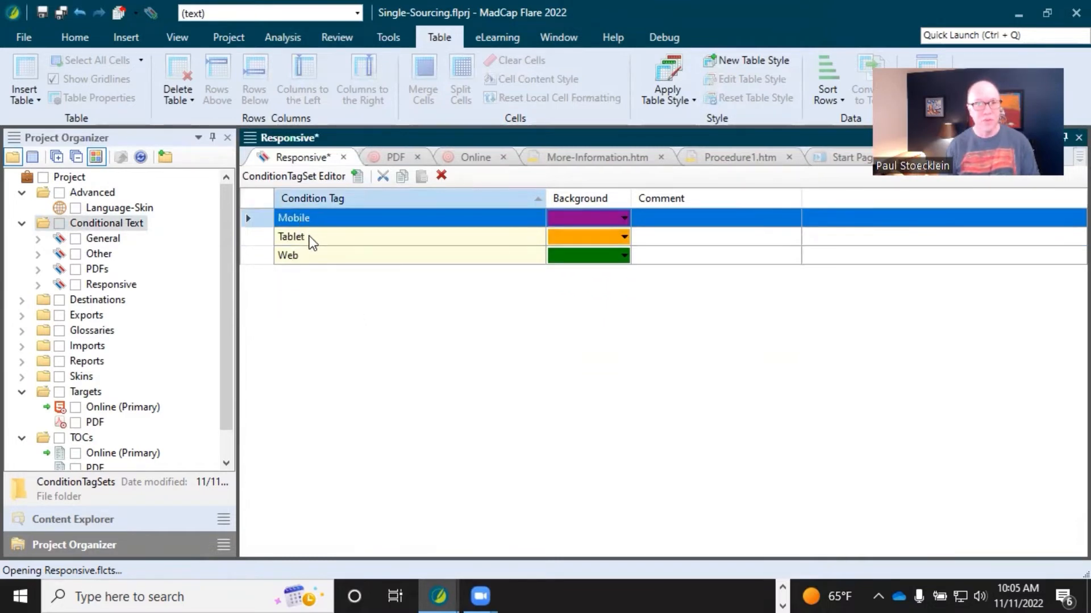
left_click(309, 236)
left_click(312, 254)
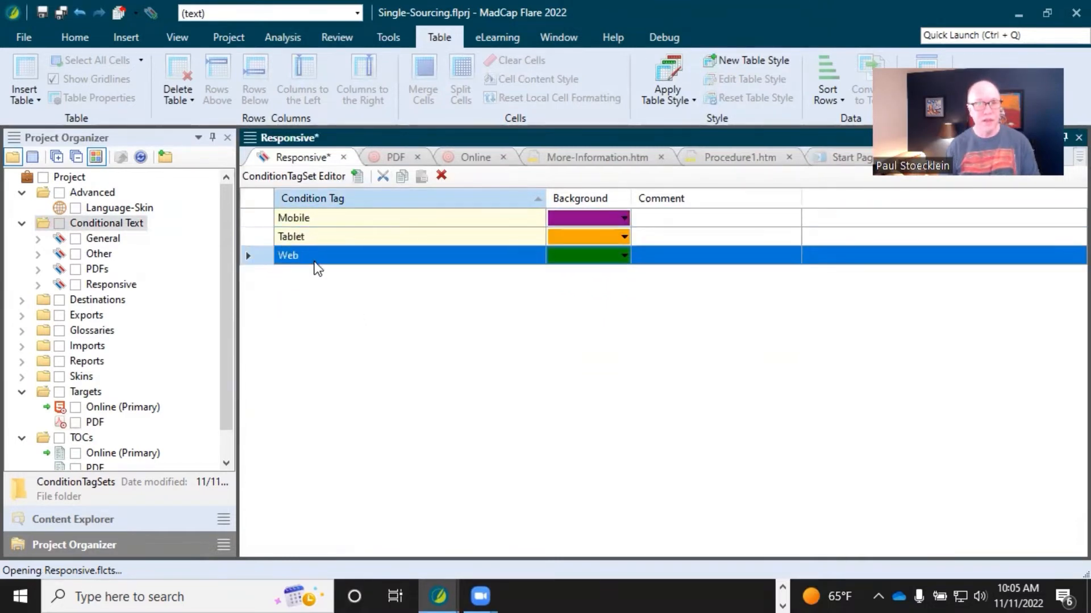
left_click(61, 13)
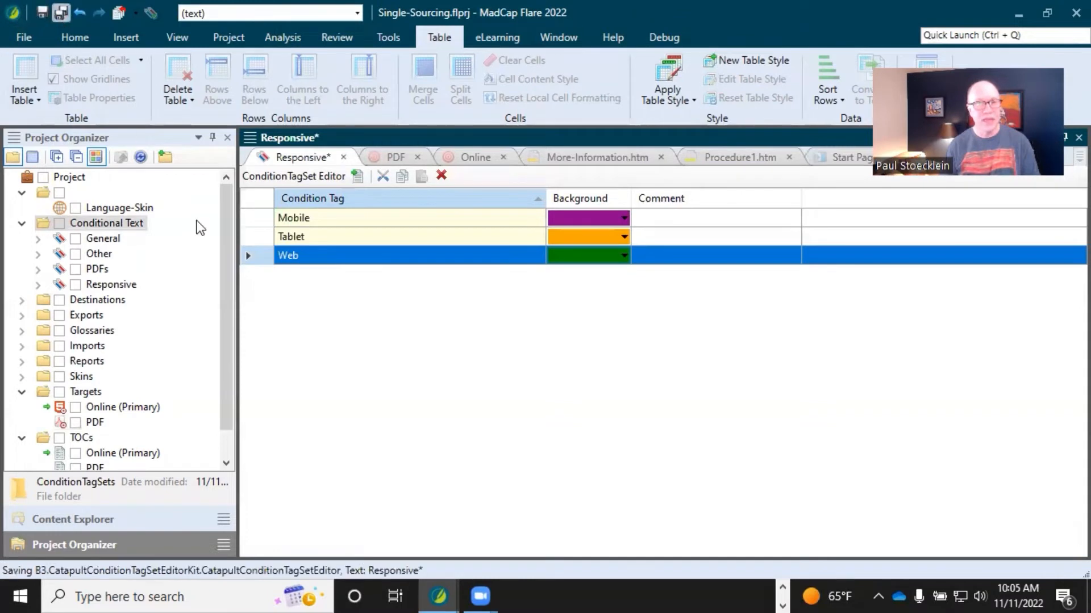
left_click(304, 239)
left_click(311, 218)
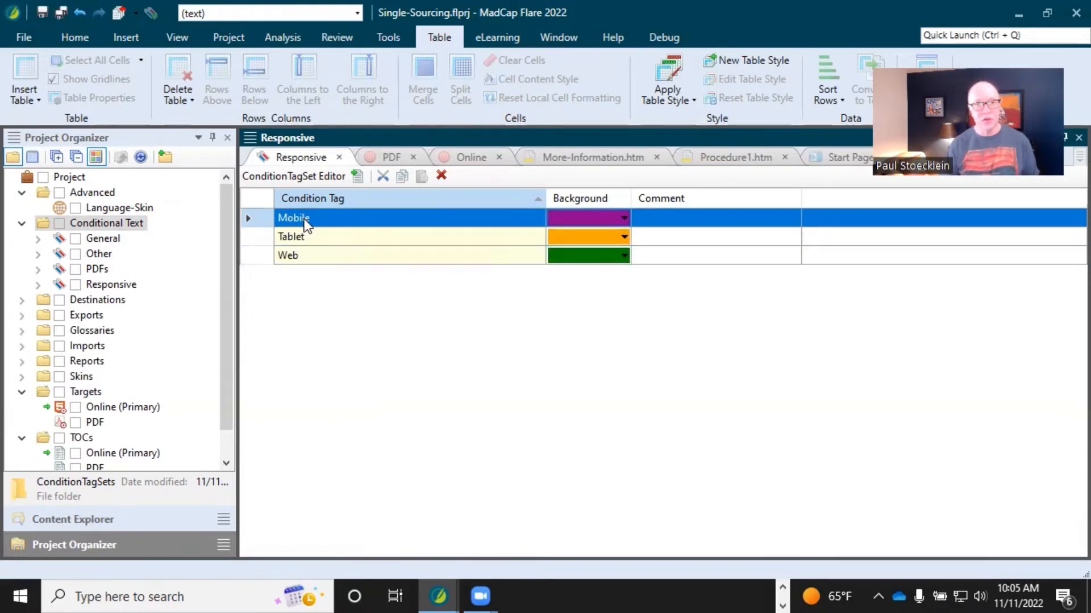
left_click(305, 240)
left_click(332, 259)
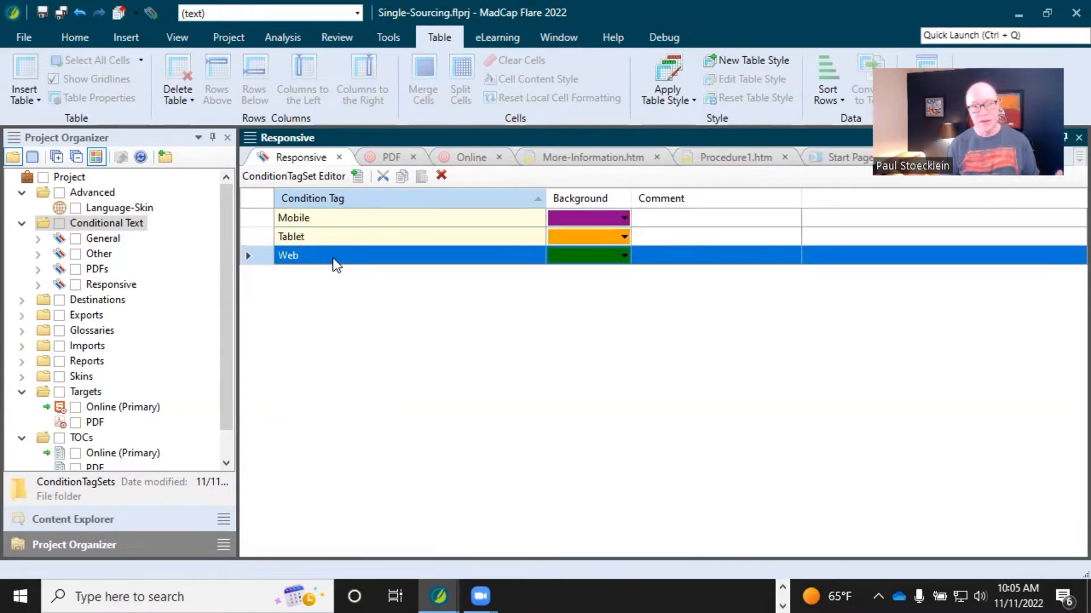
- Examine the actions available for the Responsive set's tags in the Online target's conditional text settings
left_click(456, 155)
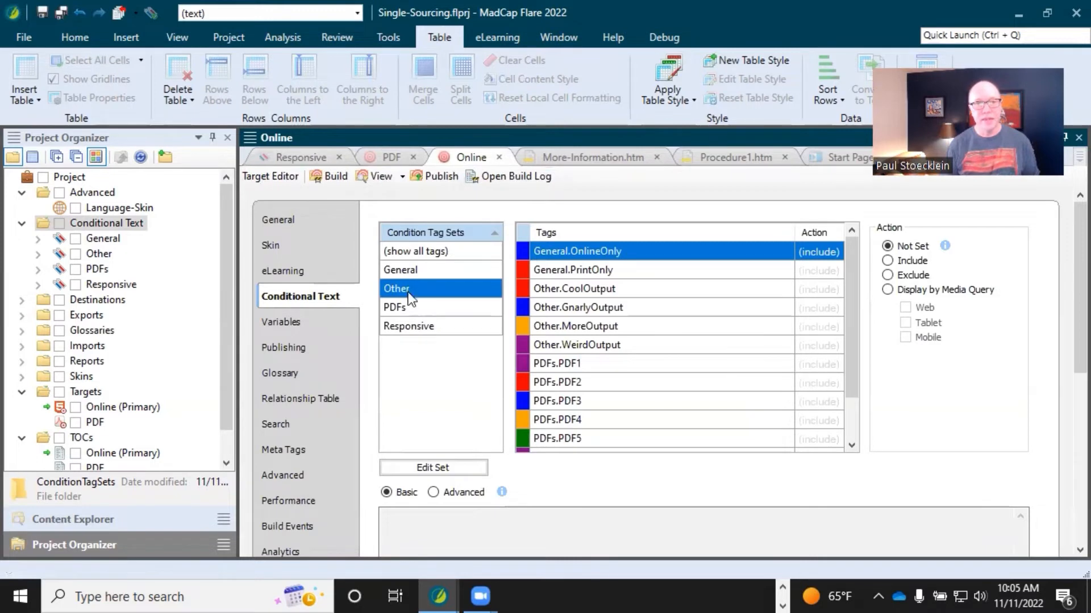
left_click(414, 326)
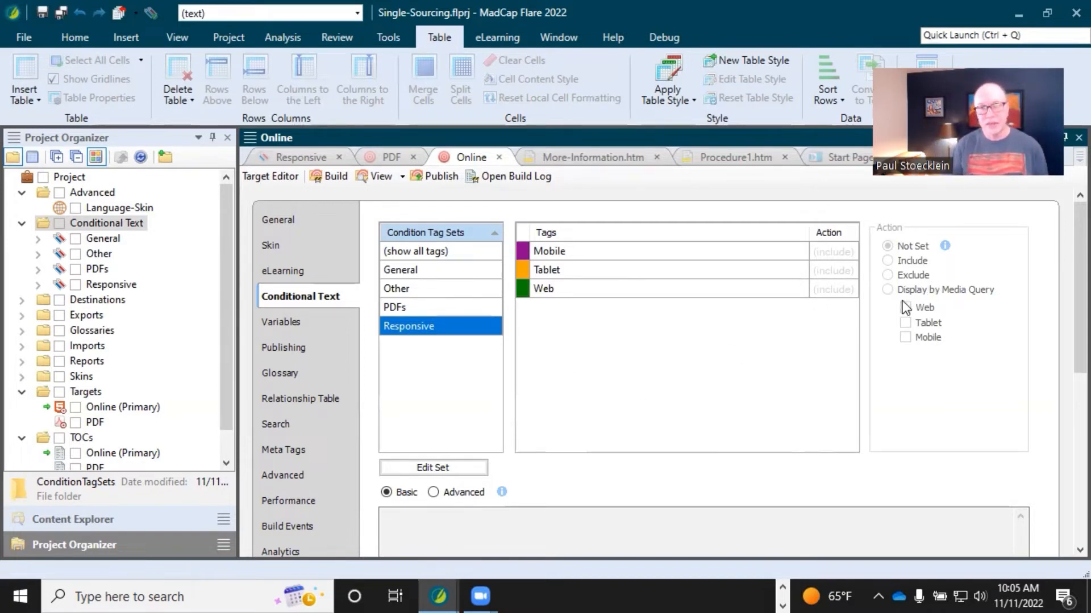
left_click(842, 293)
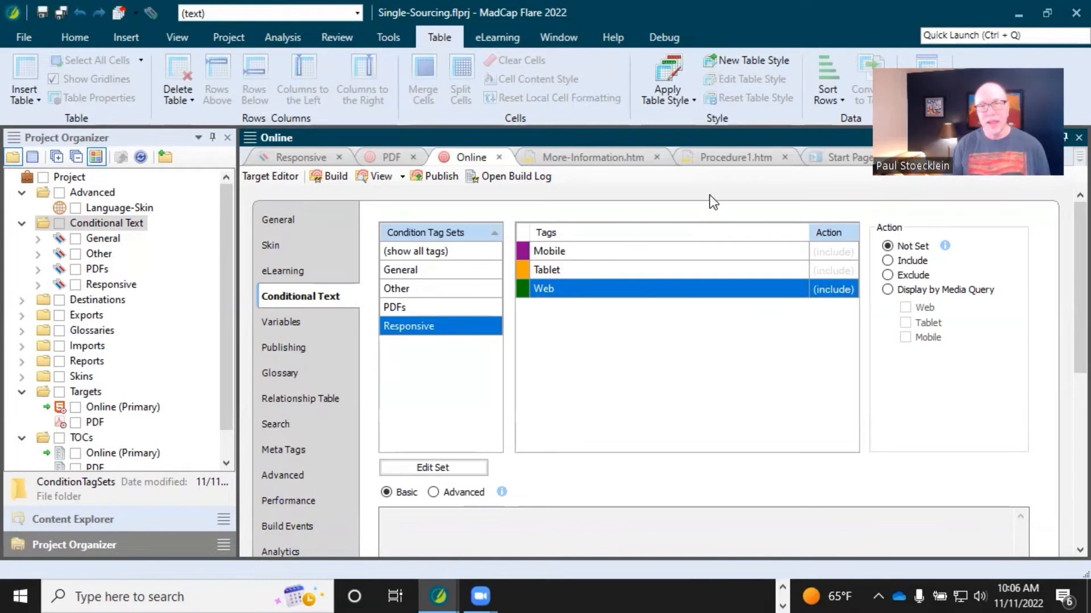
- In Procedure1.htm, apply the Web condition from the Responsive set to the "Click Save." list item
left_click(728, 156)
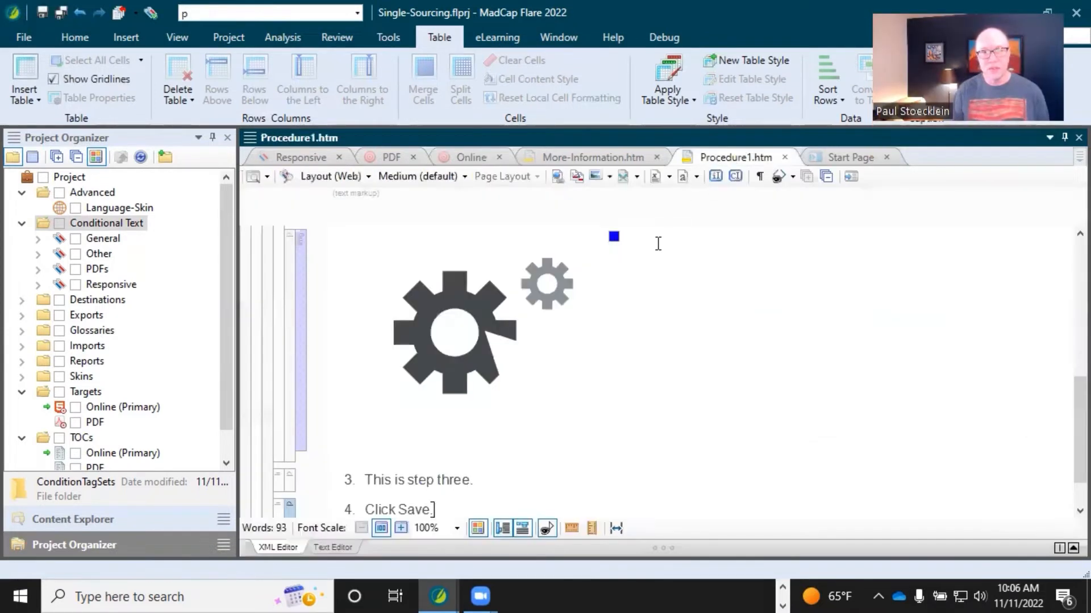
scroll(685, 278, "up", 6)
scroll(688, 283, "down", 6)
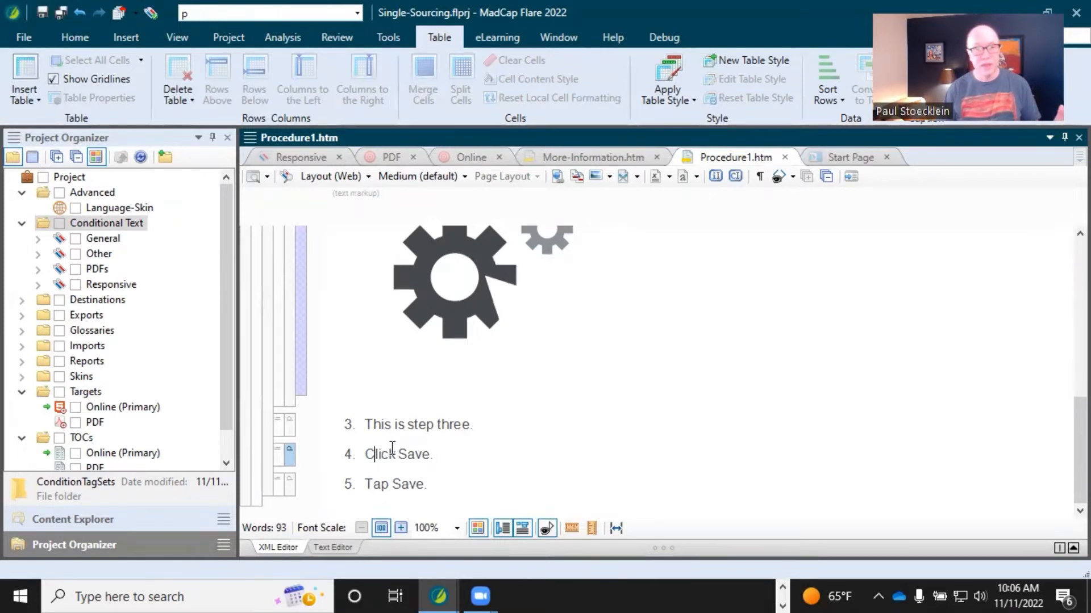
left_click(392, 482)
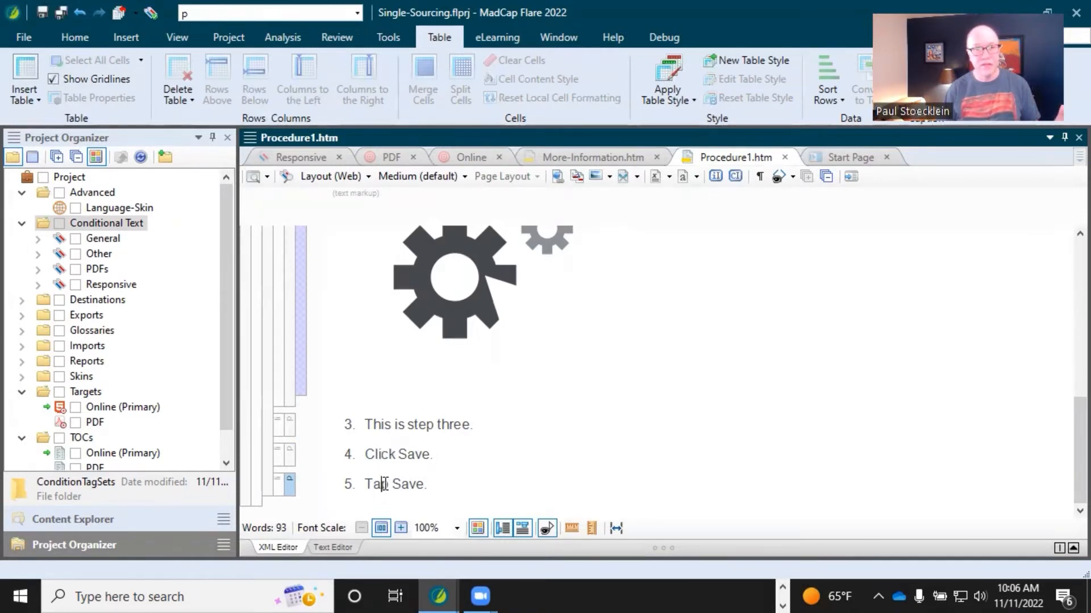
left_click(431, 480)
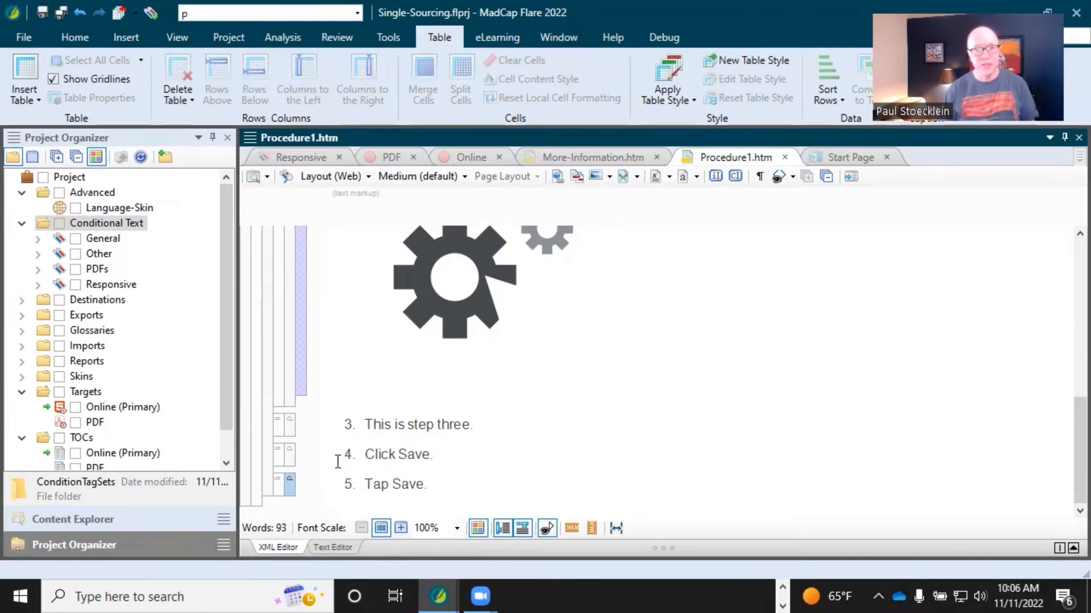
right_click(278, 458)
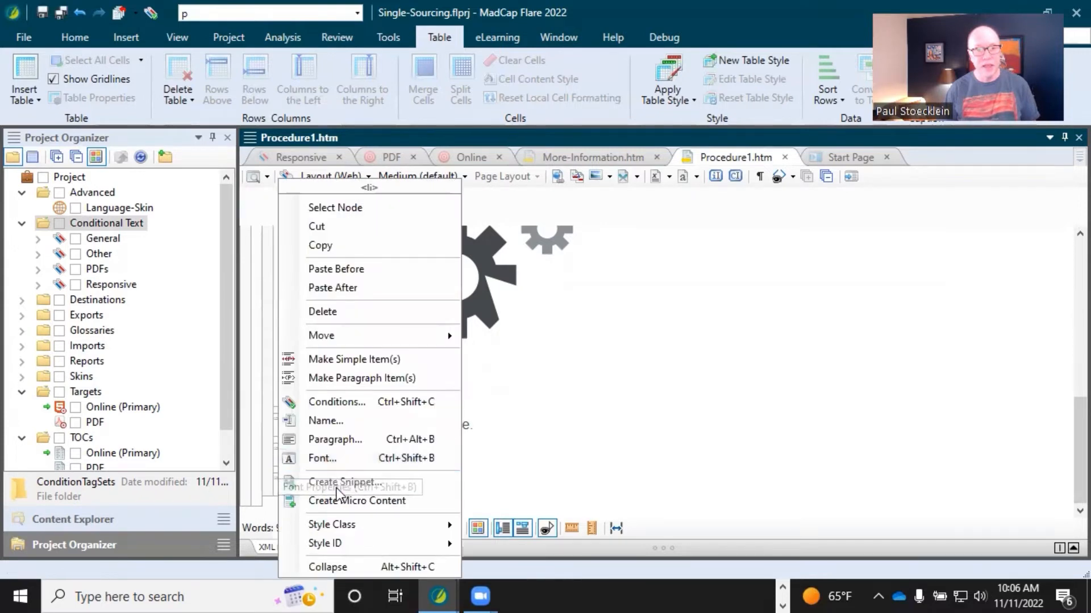
left_click(340, 401)
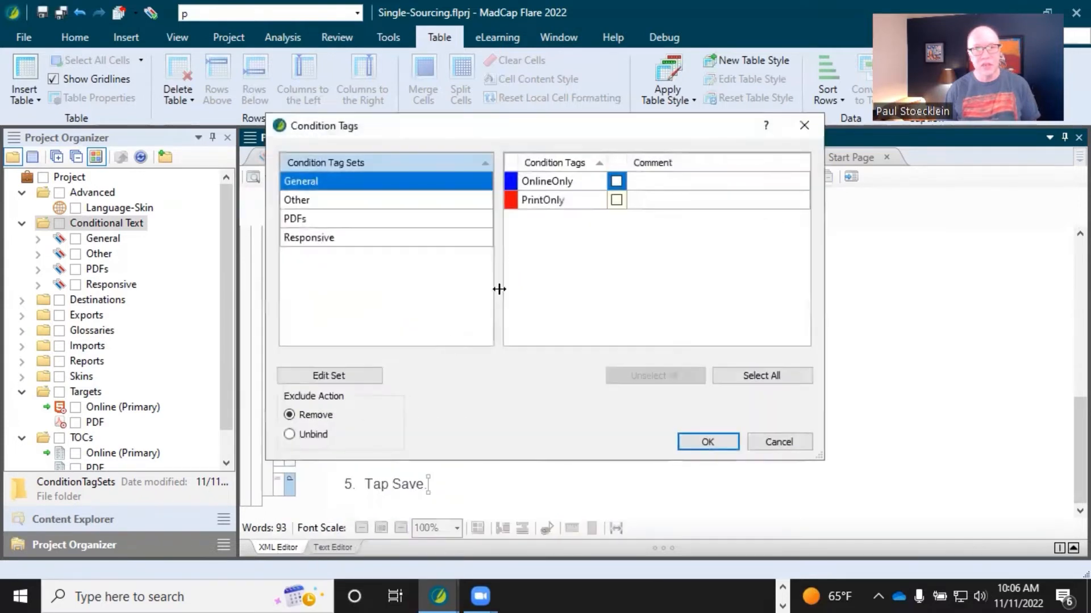
left_click(417, 237)
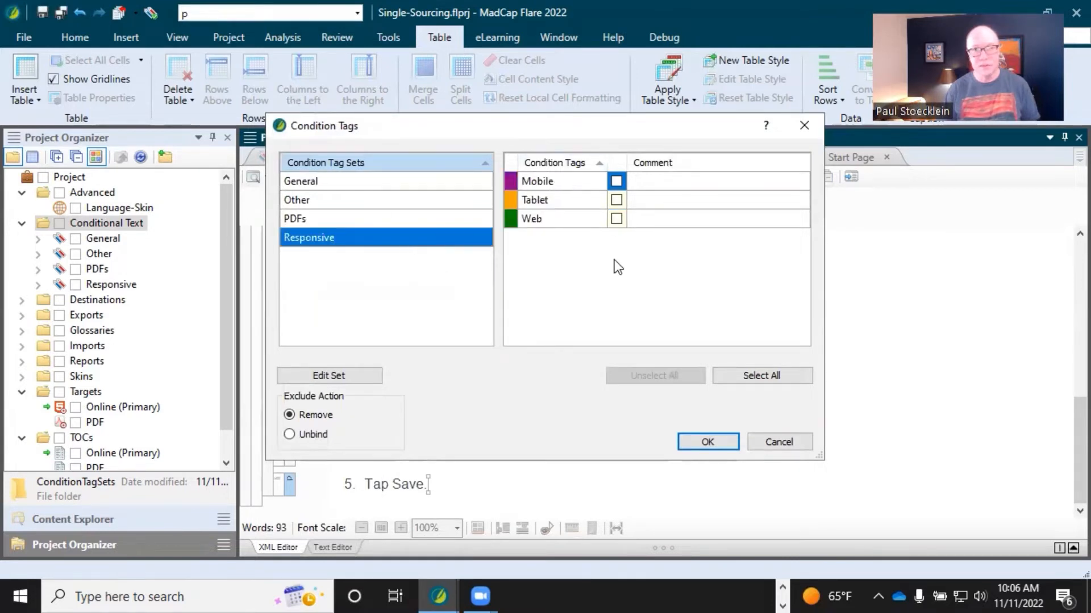
left_click(615, 219)
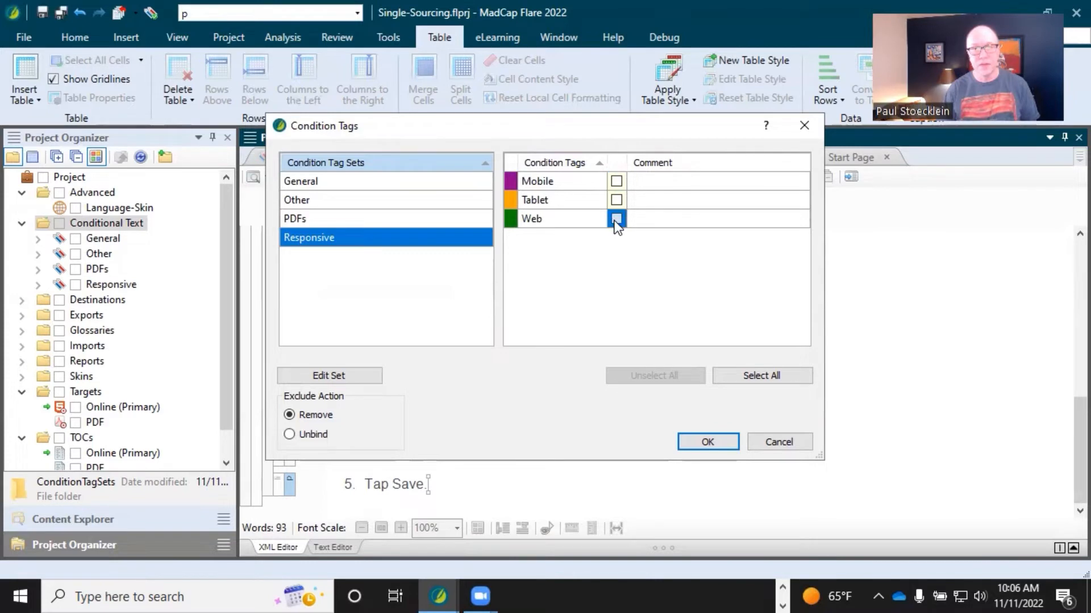
left_click(708, 442)
left_click(390, 484)
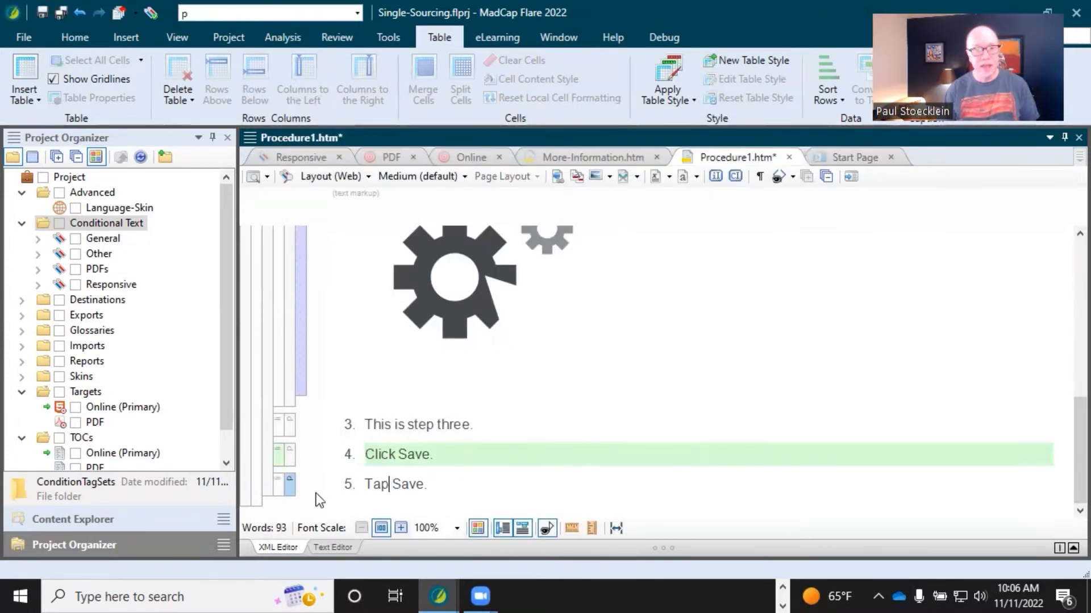
right_click(279, 487)
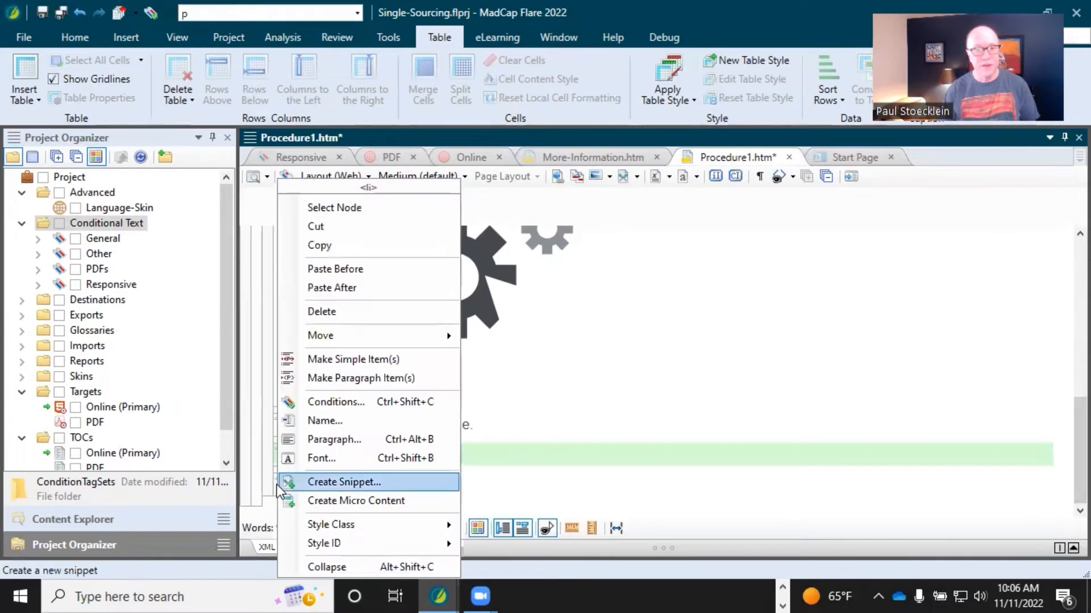
left_click(327, 483)
left_click(684, 417)
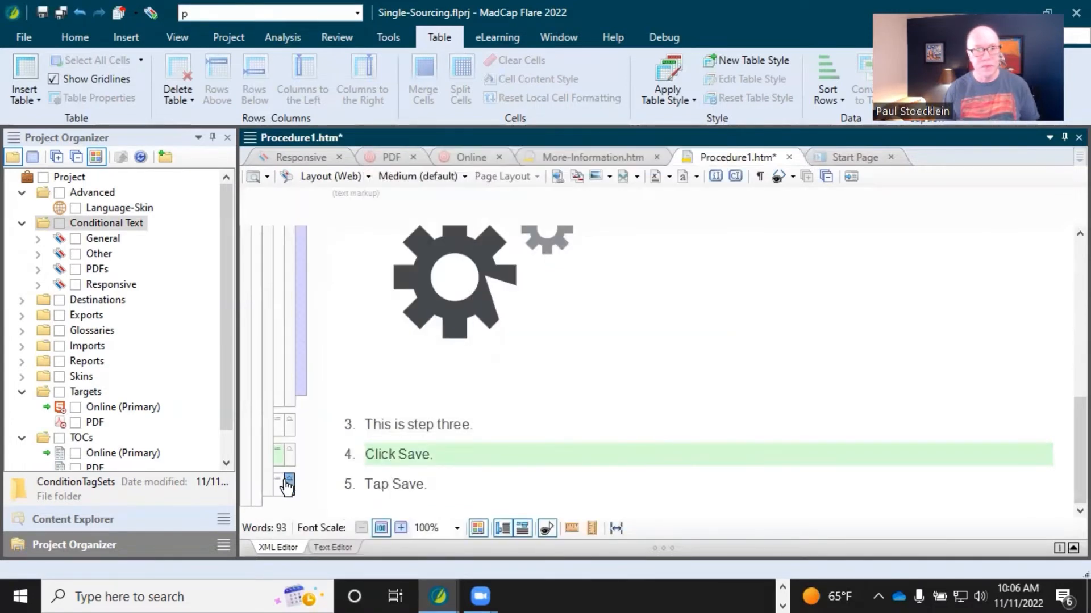
- Apply the Mobile and Tablet conditions from the Responsive set to the "Tap Save." list item and save the topic
right_click(281, 500)
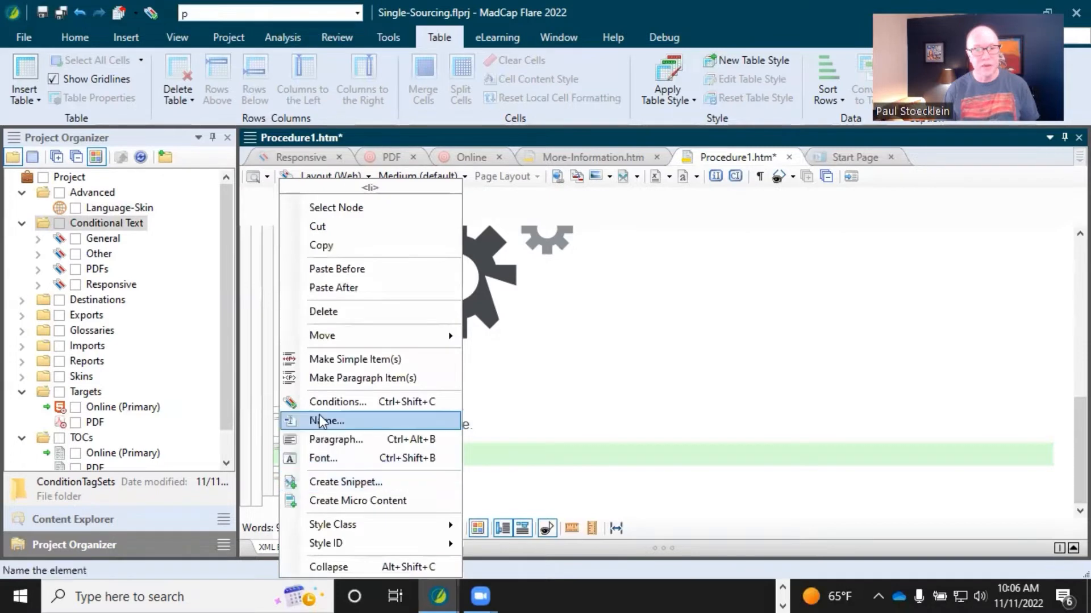
left_click(325, 402)
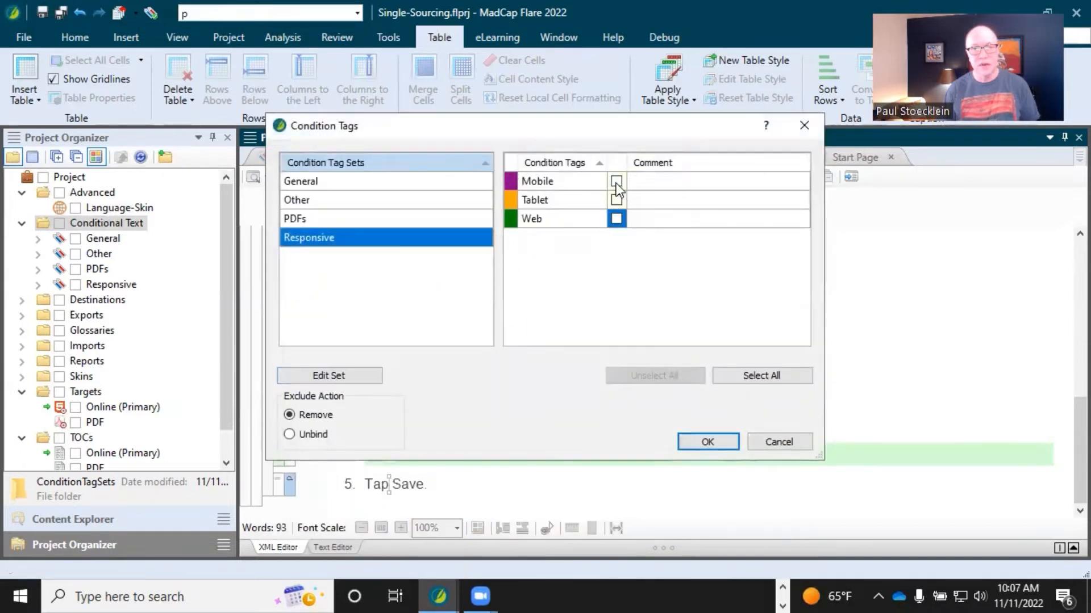
left_click(617, 182)
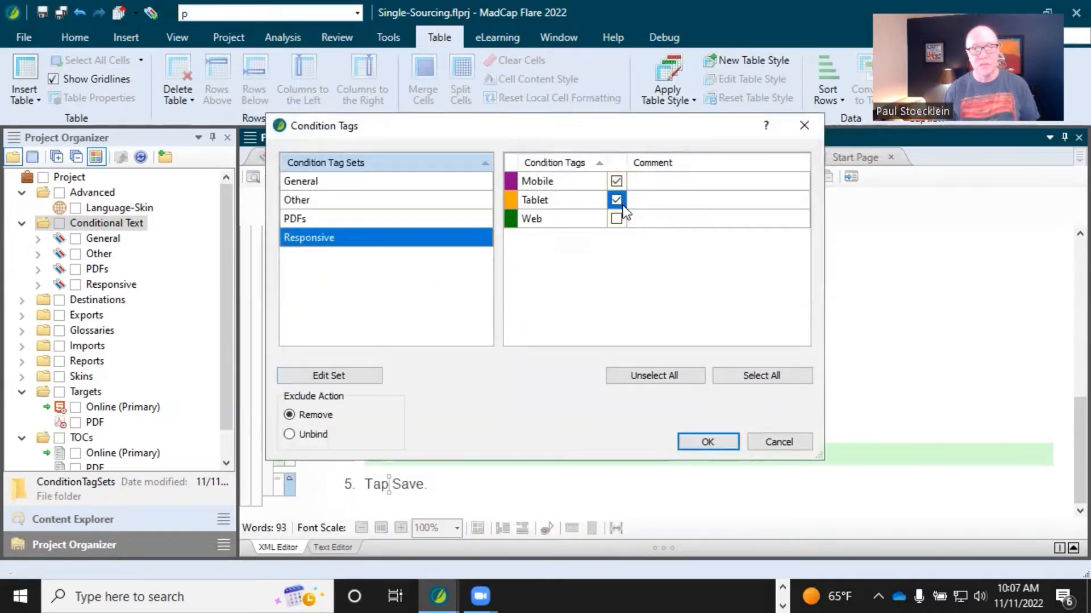
left_click(717, 442)
left_click(436, 484)
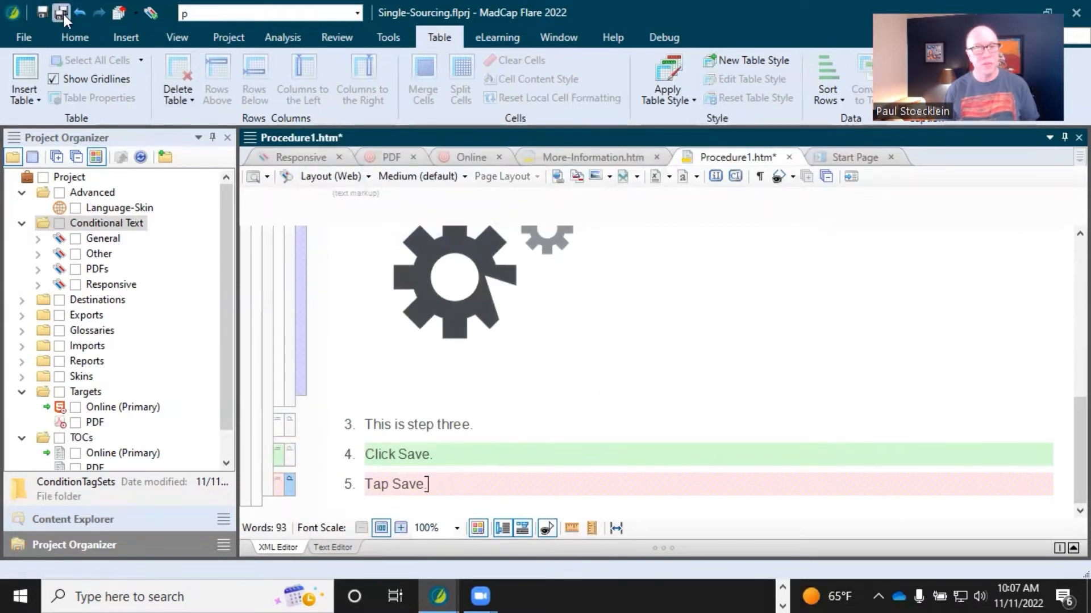
key("ctrl+s")
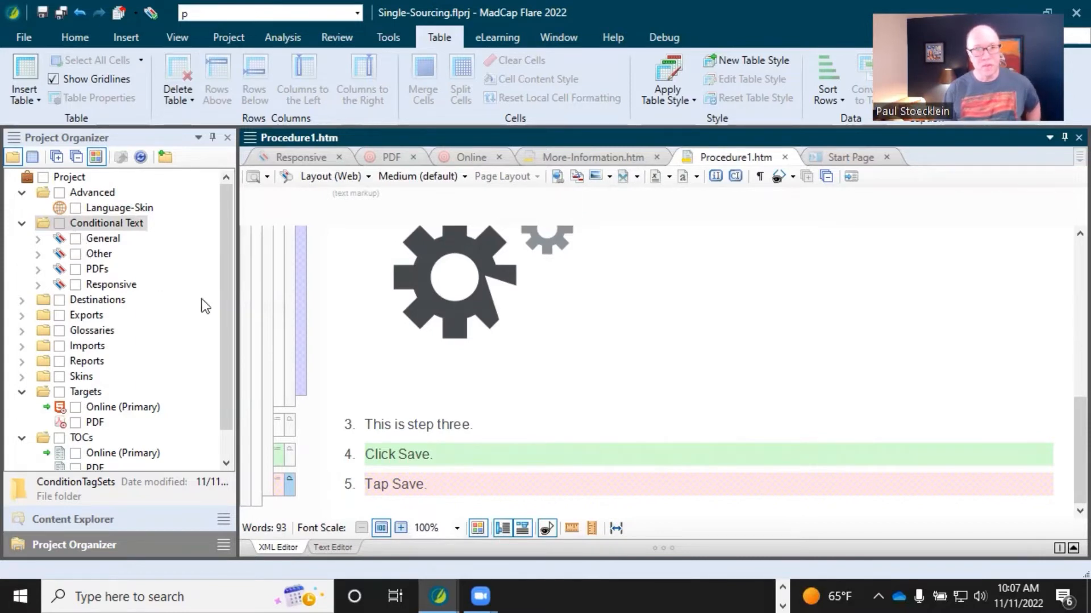
- In the Online target's conditional text settings, set the Responsive Mobile tag to display by the Mobile media query
left_click(448, 458)
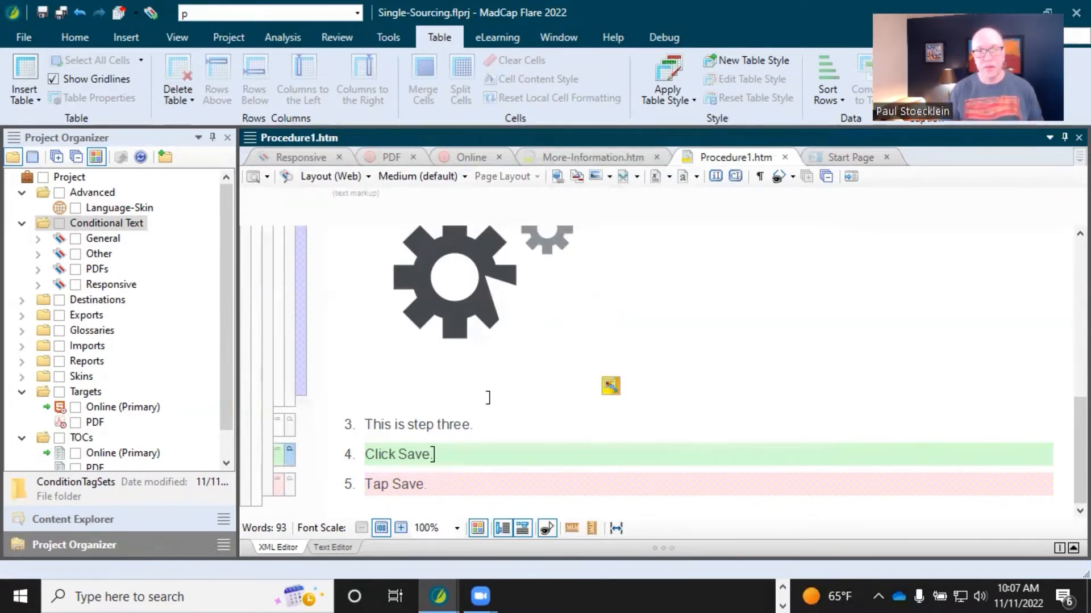
left_click(463, 155)
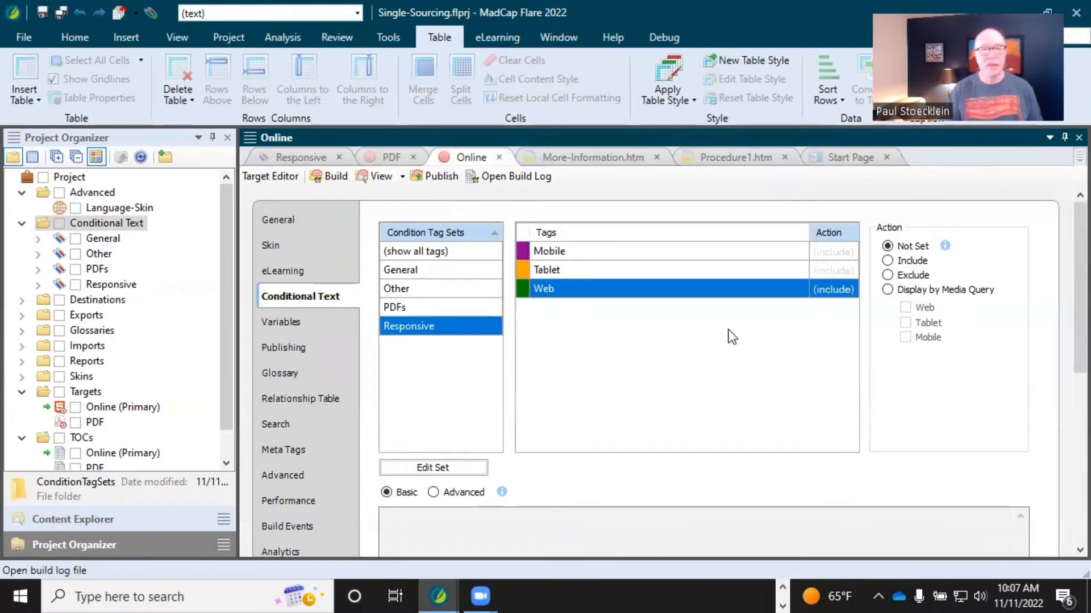
left_click(703, 257)
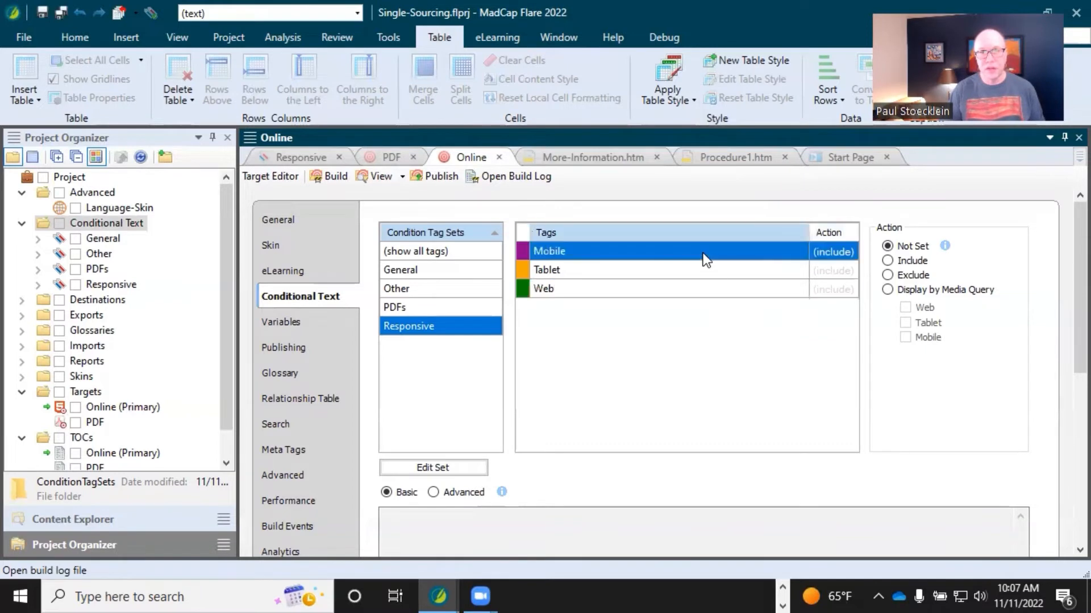
left_click(889, 289)
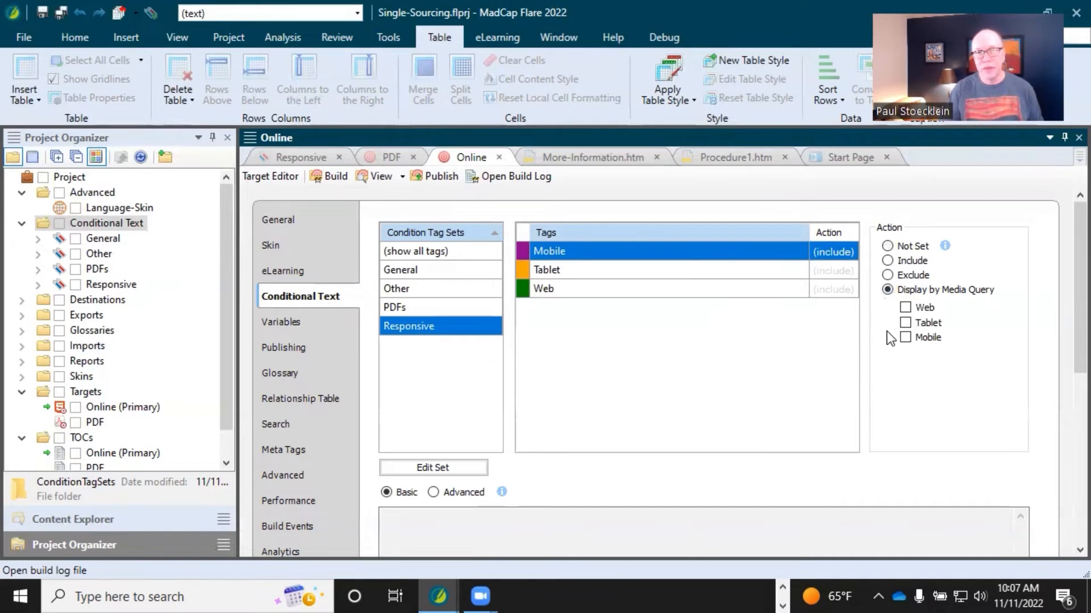
left_click(905, 337)
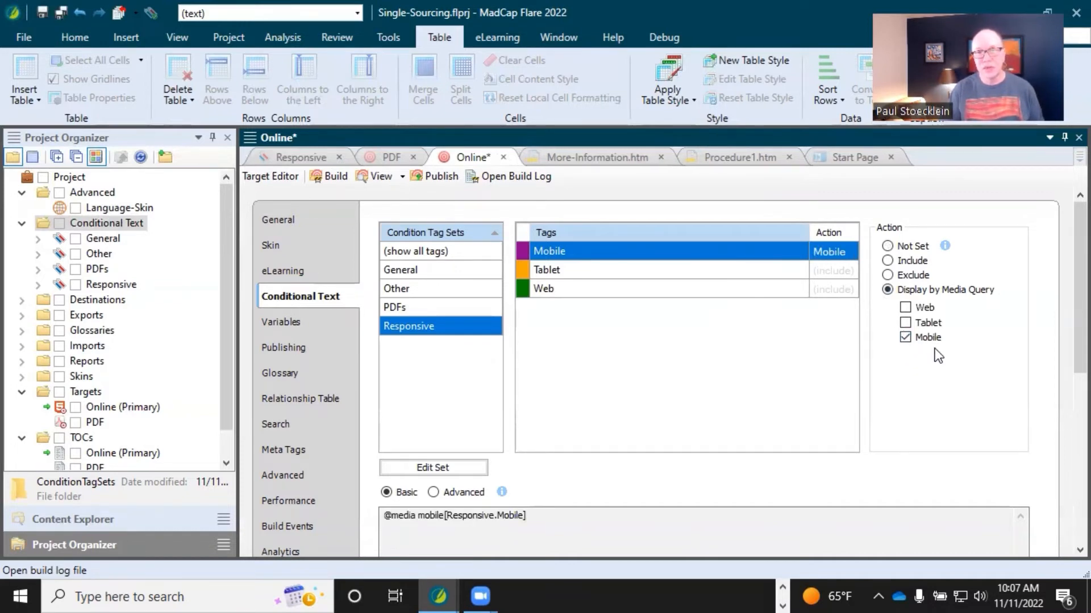
- Set the Responsive Tablet tag to display by the Tablet media query in the Online target
left_click(836, 272)
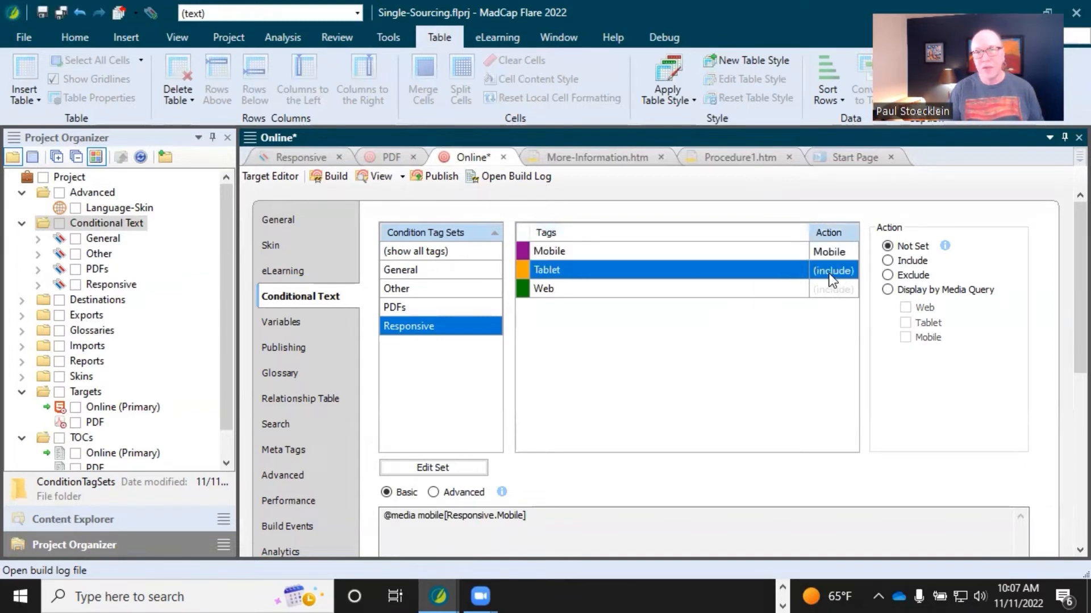
left_click(898, 291)
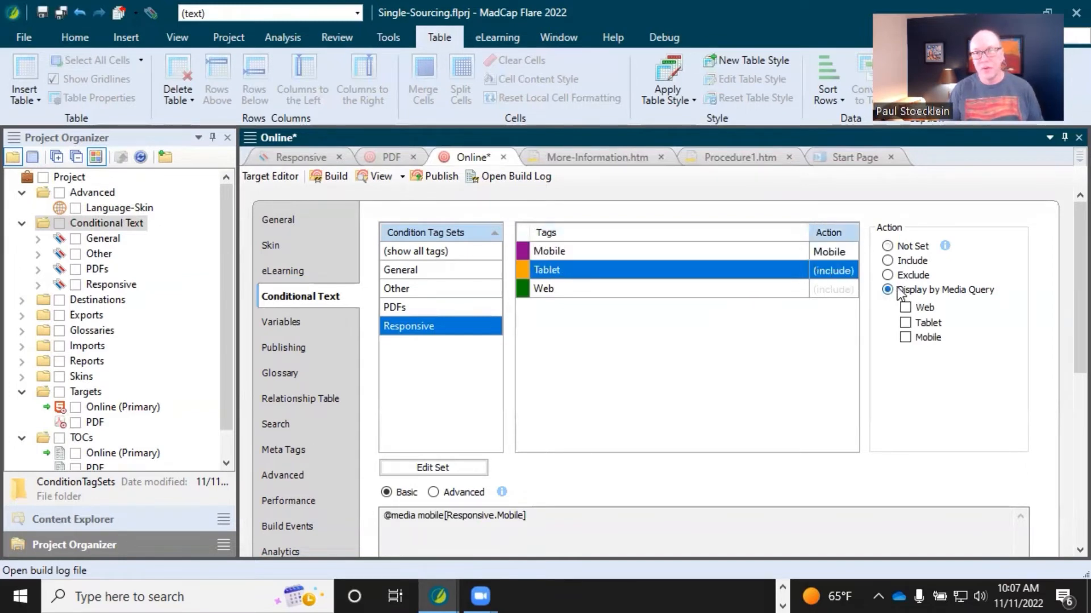
left_click(905, 323)
- Set the Responsive Web tag to display by the Web media query and save the Online target
left_click(792, 291)
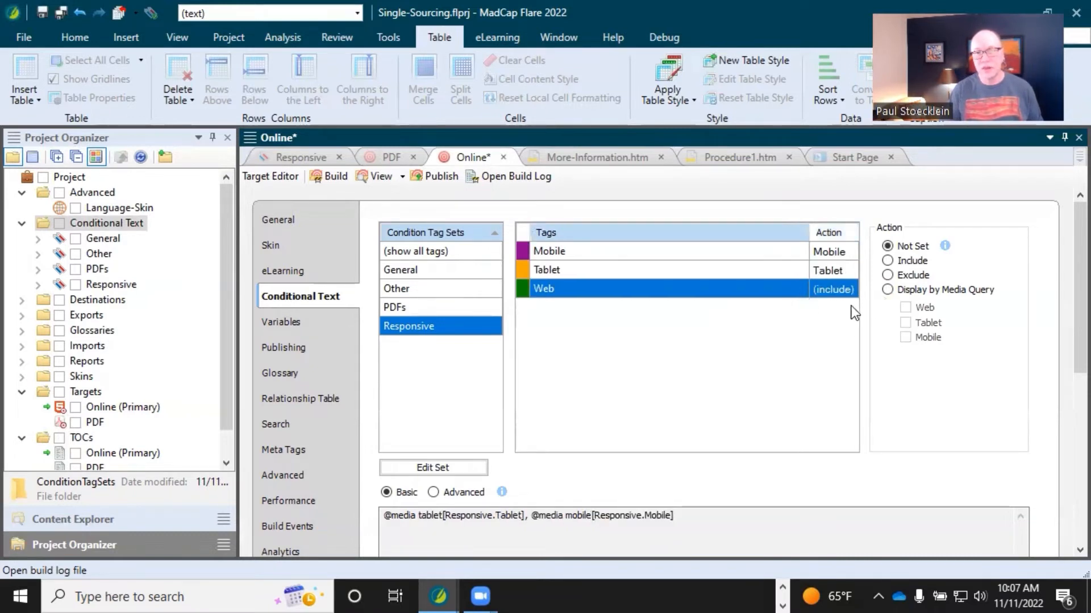
left_click(887, 290)
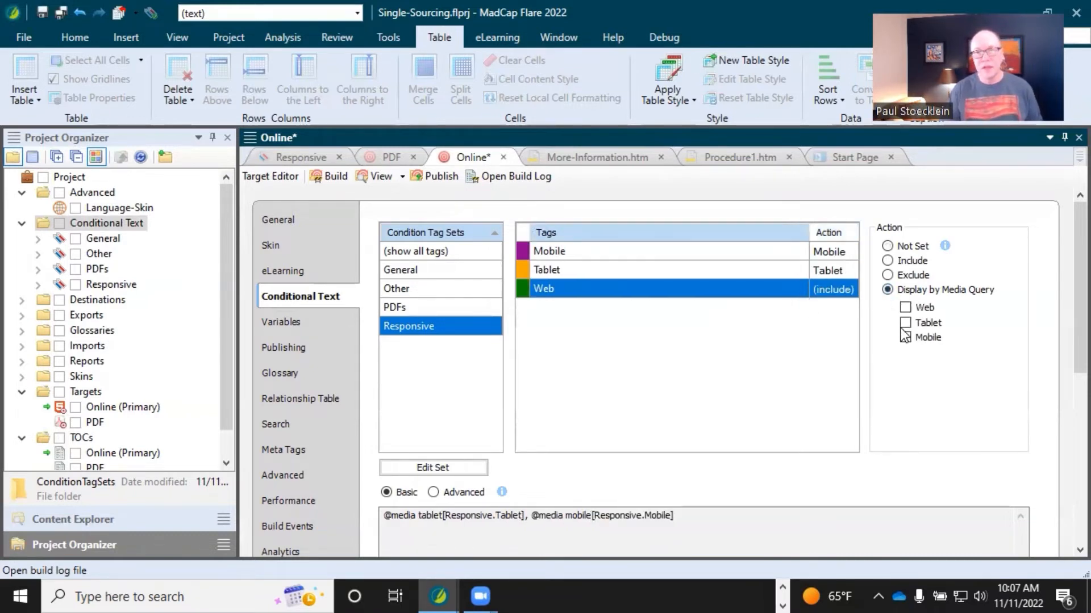
left_click(905, 308)
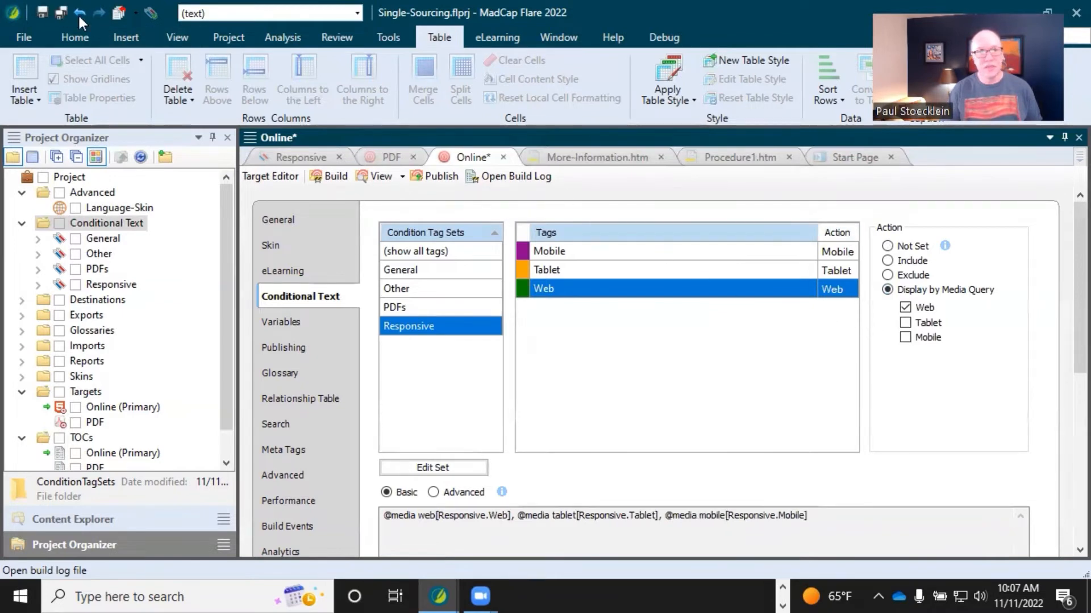
left_click(61, 12)
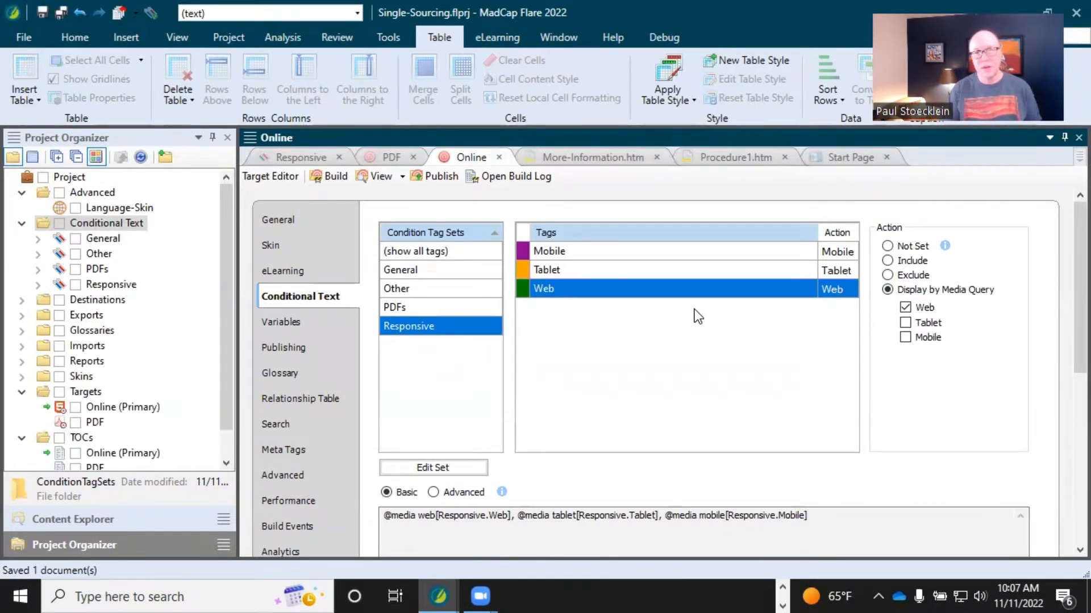
- Return to the Procedure1.htm topic and build the primary Online target
left_click(727, 159)
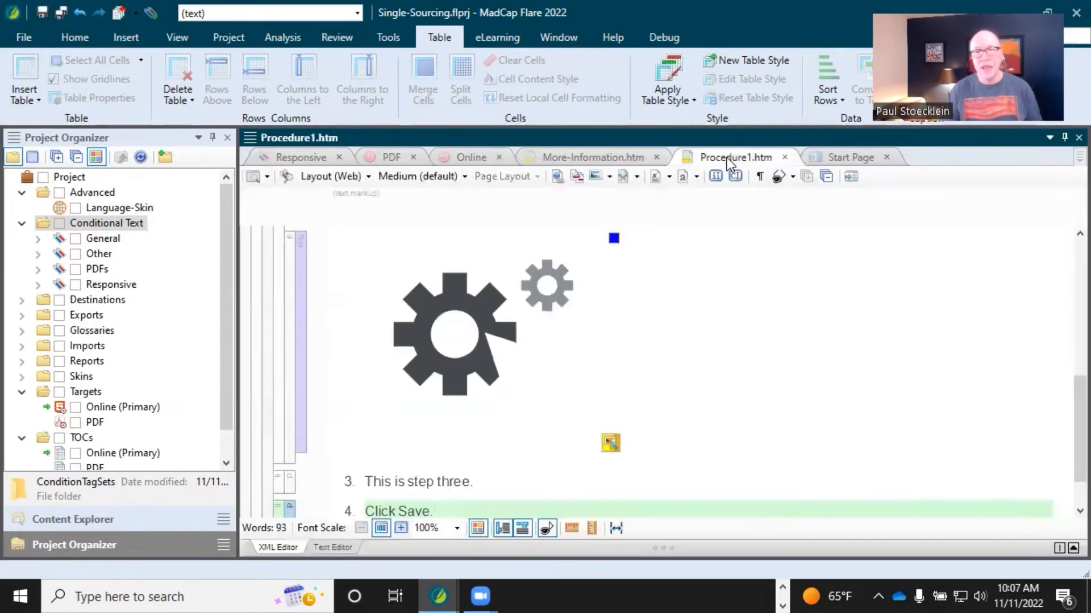
scroll(701, 344, "down", 1)
scroll(700, 344, "up", 4)
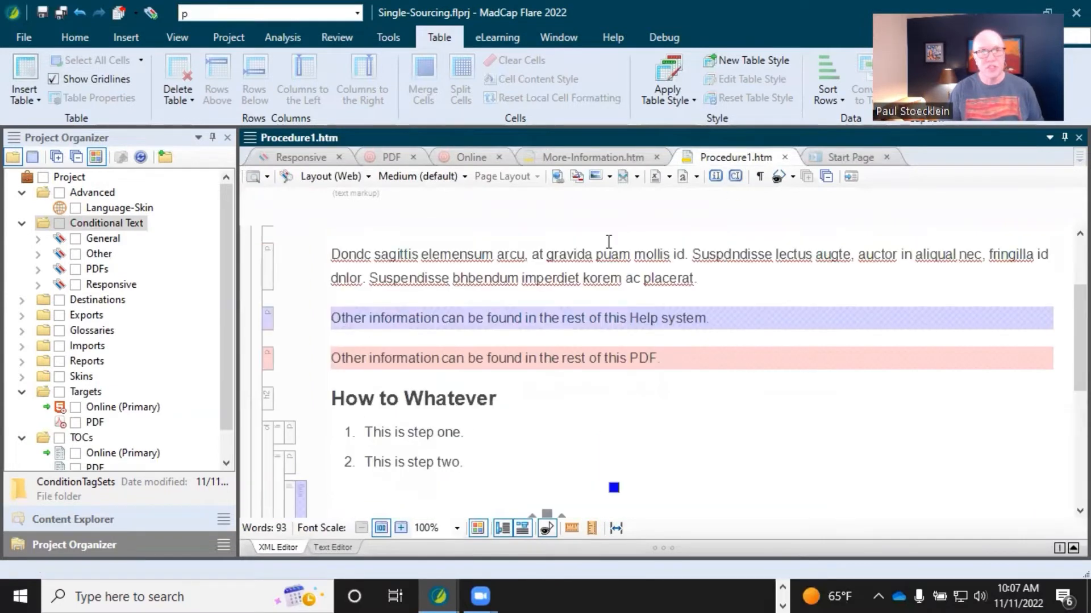
left_click(229, 37)
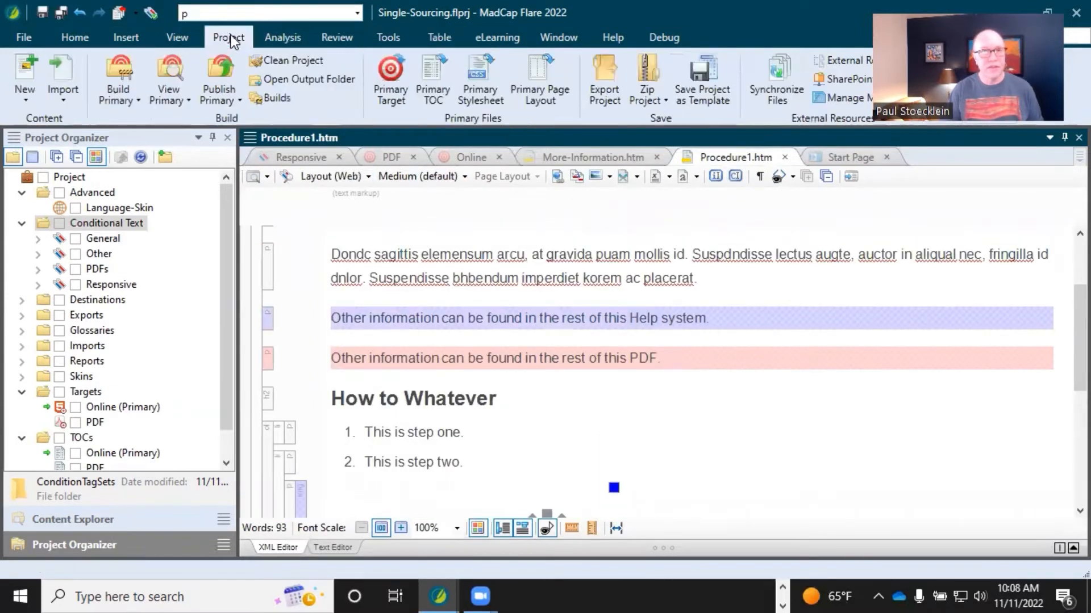
left_click(133, 99)
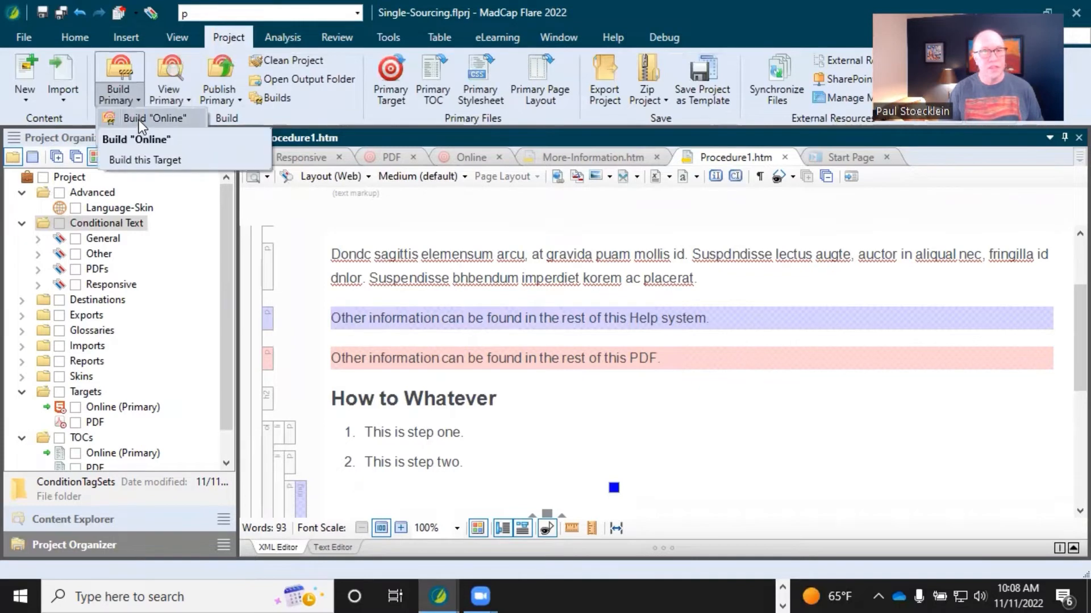
left_click(139, 120)
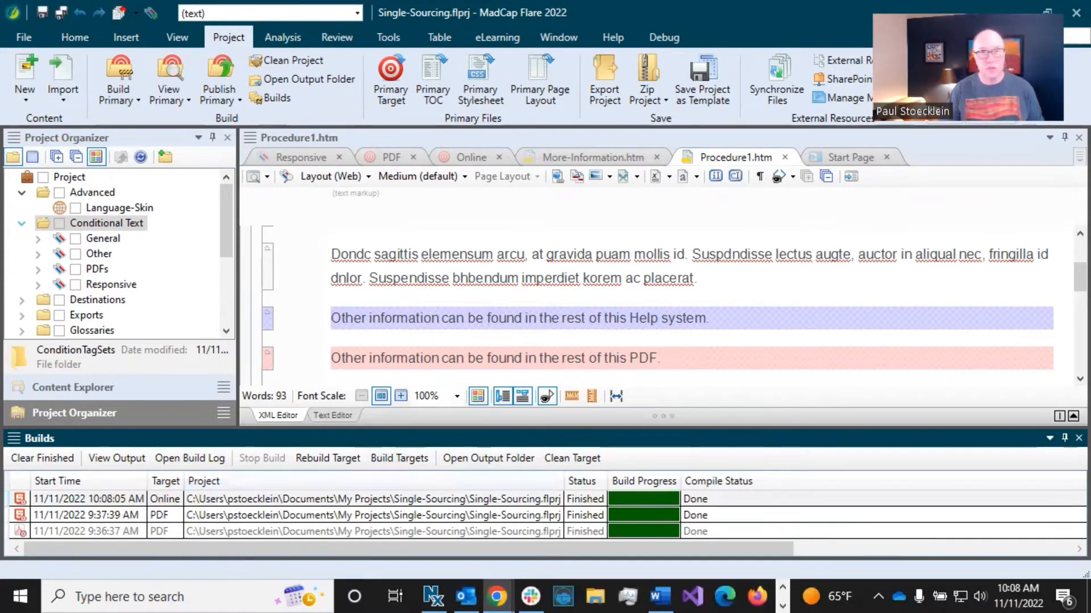
- View the built Online output in a maximized browser window and examine the Save step at the end of the Procedure 1 topic
left_click_drag(718, 0, 718, 49)
left_click(832, 28)
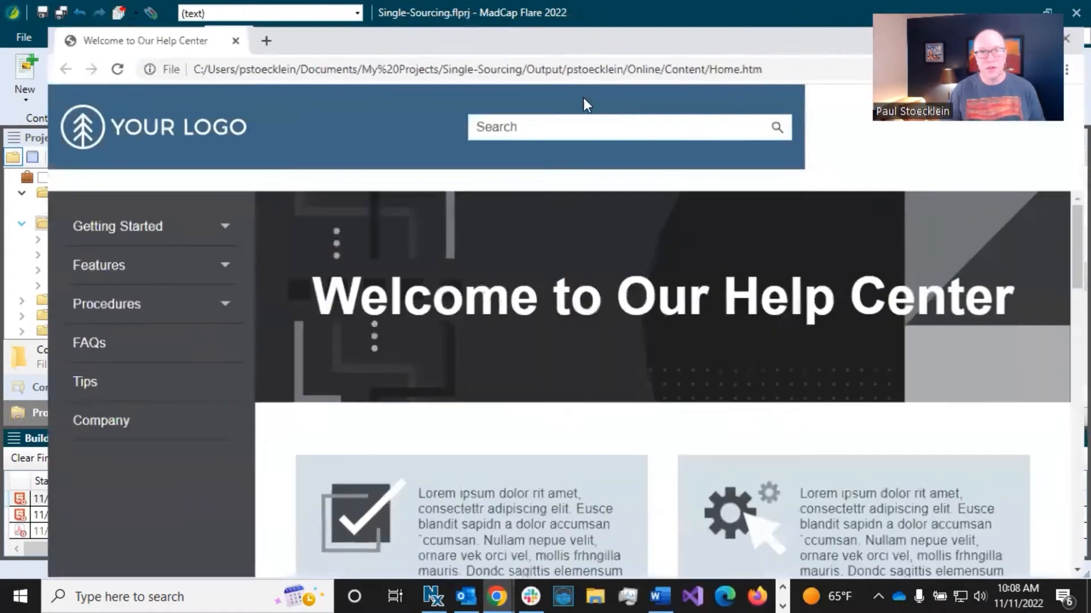
left_click(114, 188)
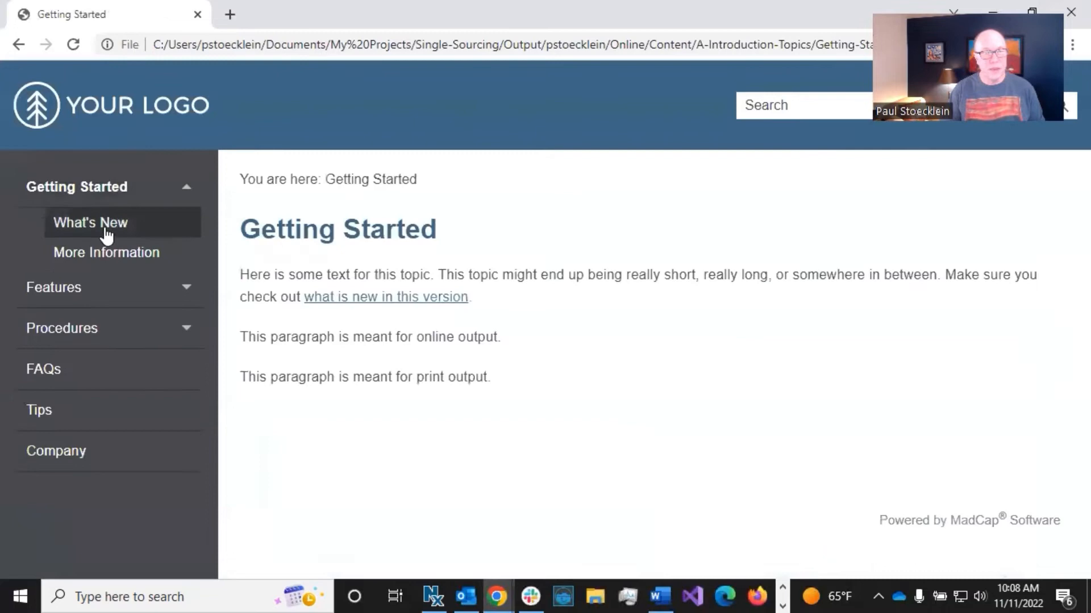
left_click(88, 327)
left_click(91, 307)
scroll(396, 343, "down", 5)
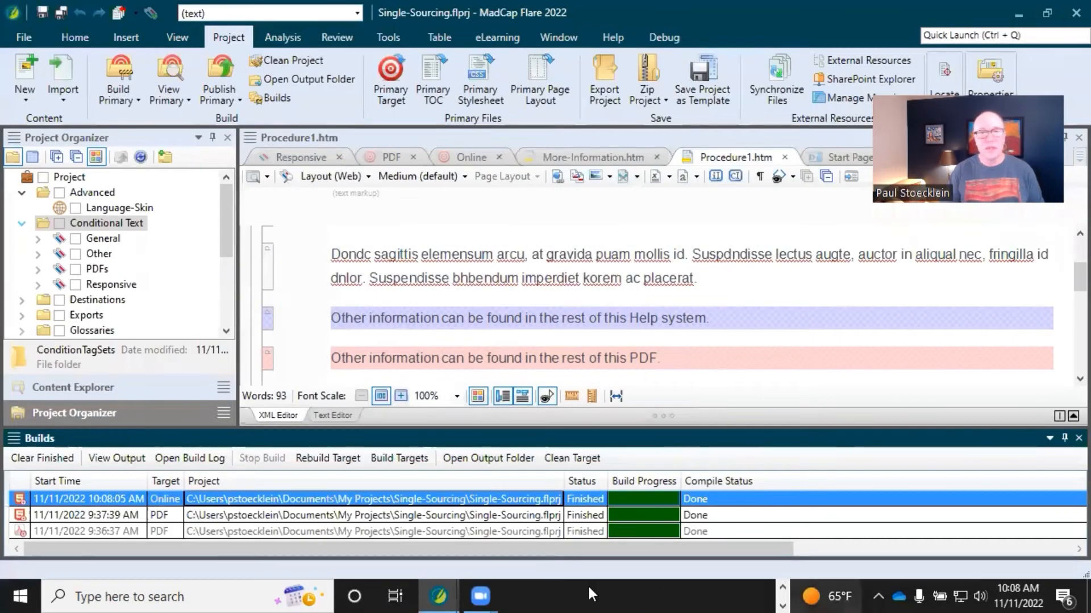
- Examine the tablet and mobile breakpoints in the Online target's Skin settings
left_click(466, 160)
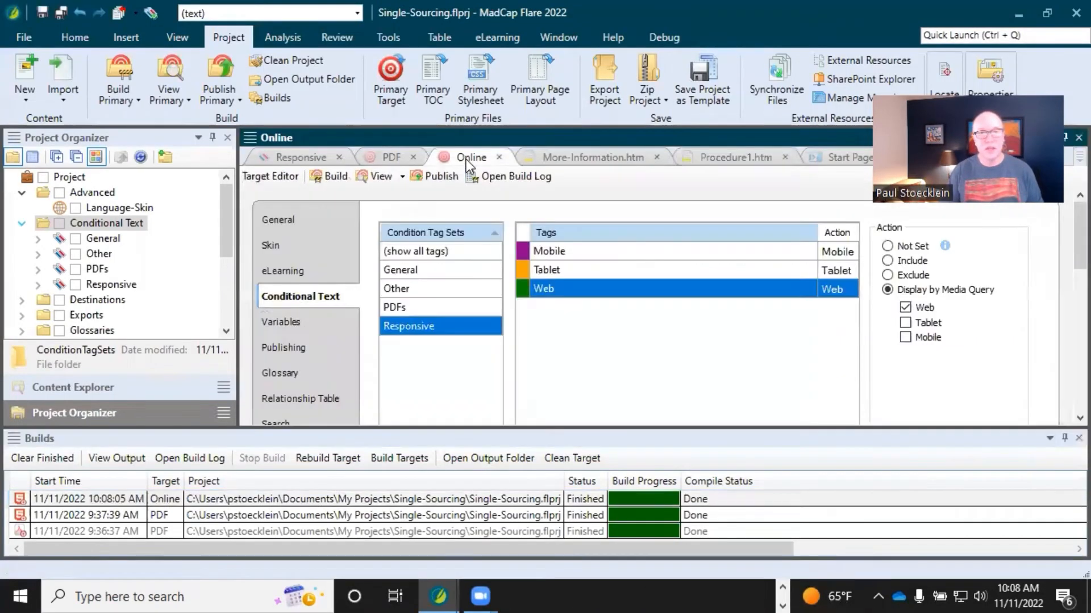
left_click(303, 243)
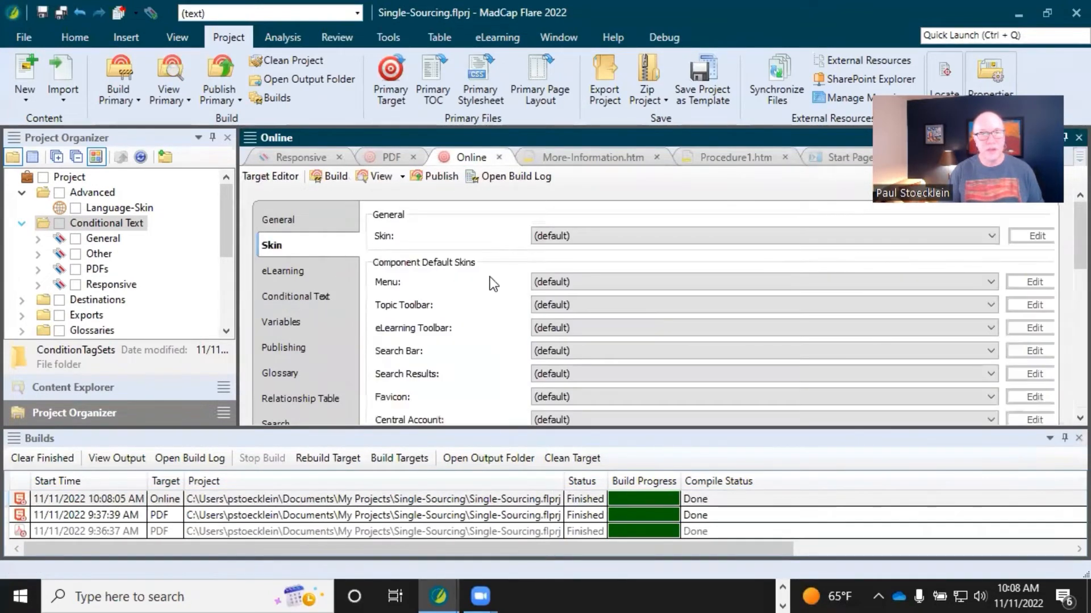
left_click_drag(1064, 216, 1064, 291)
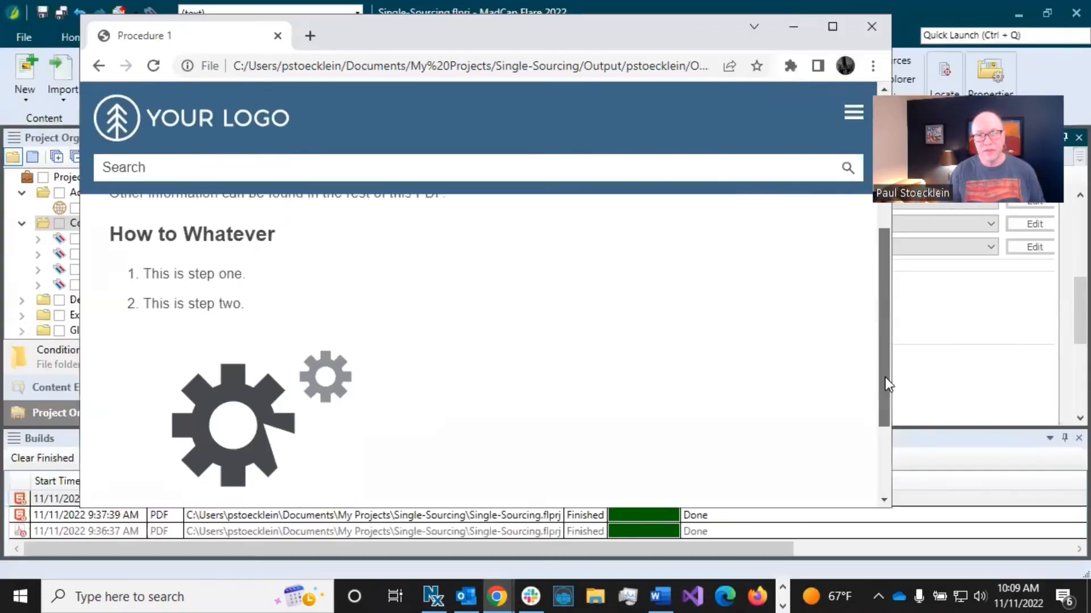
- Check the navigation menu and the Save step of Procedure 1 at tablet and mobile browser widths, then minimize the browser
left_click_drag(885, 377, 891, 213)
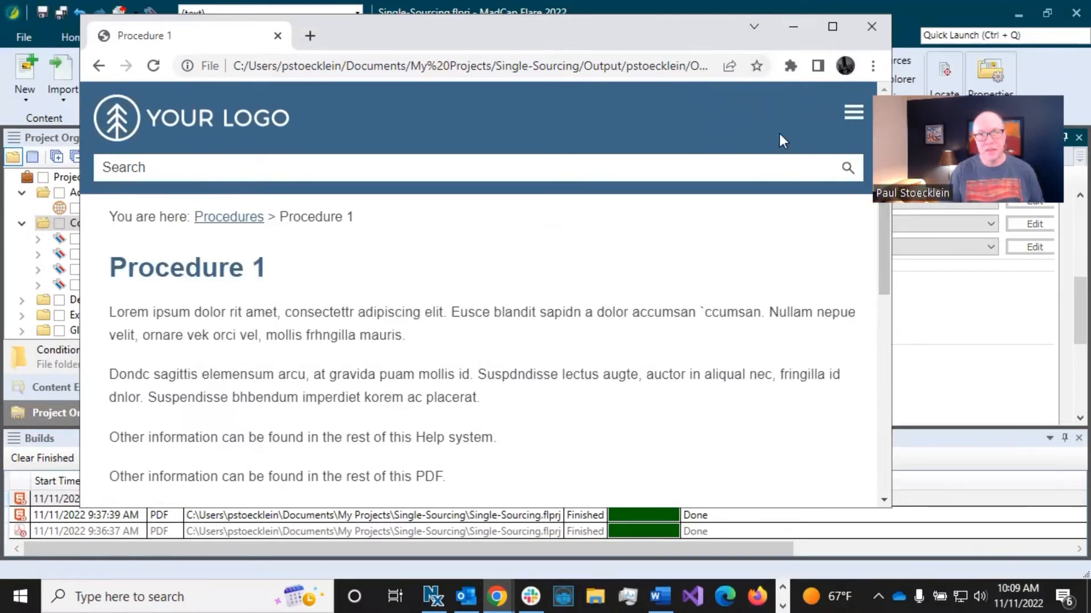
left_click(852, 113)
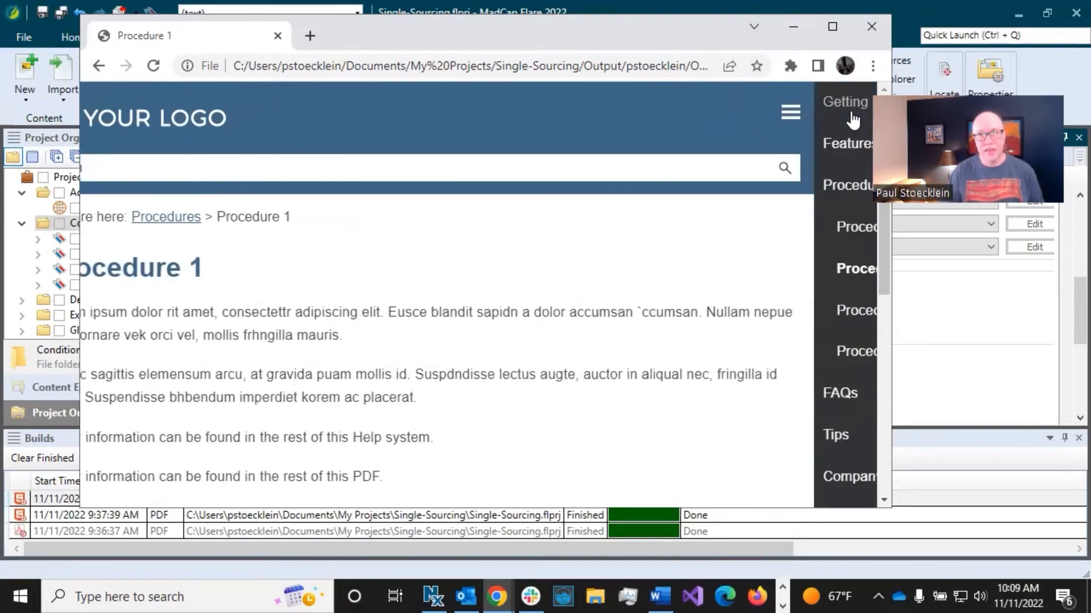
left_click(641, 113)
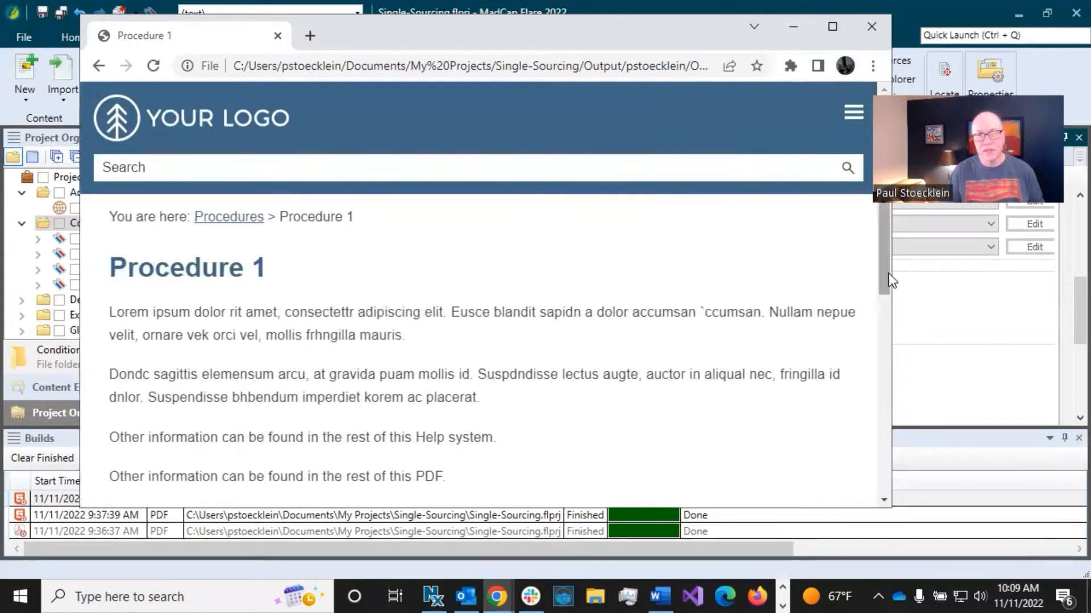
left_click_drag(888, 280, 890, 495)
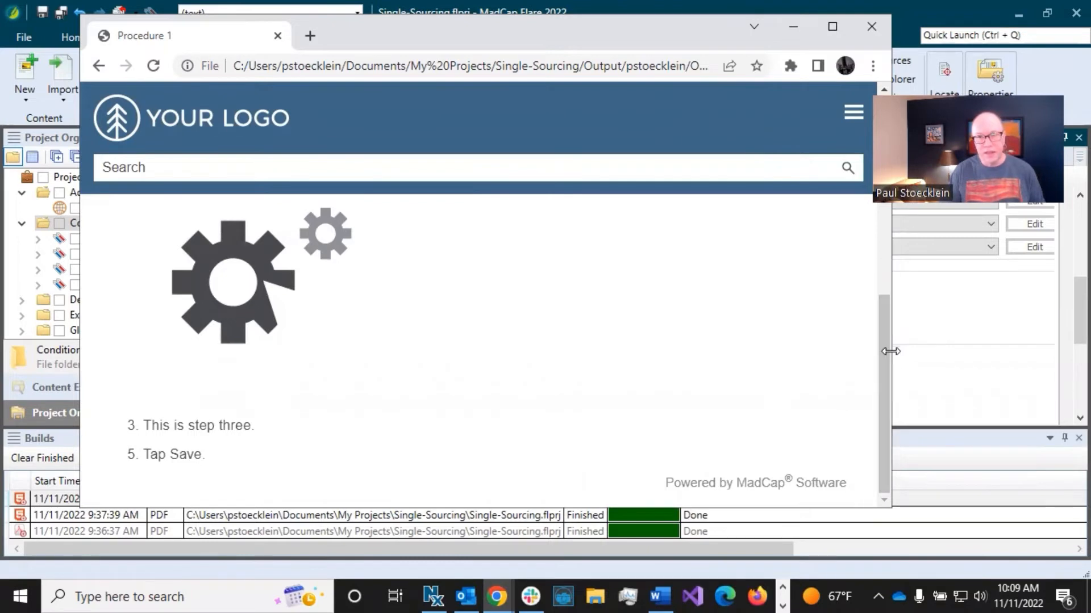
left_click_drag(890, 349, 506, 307)
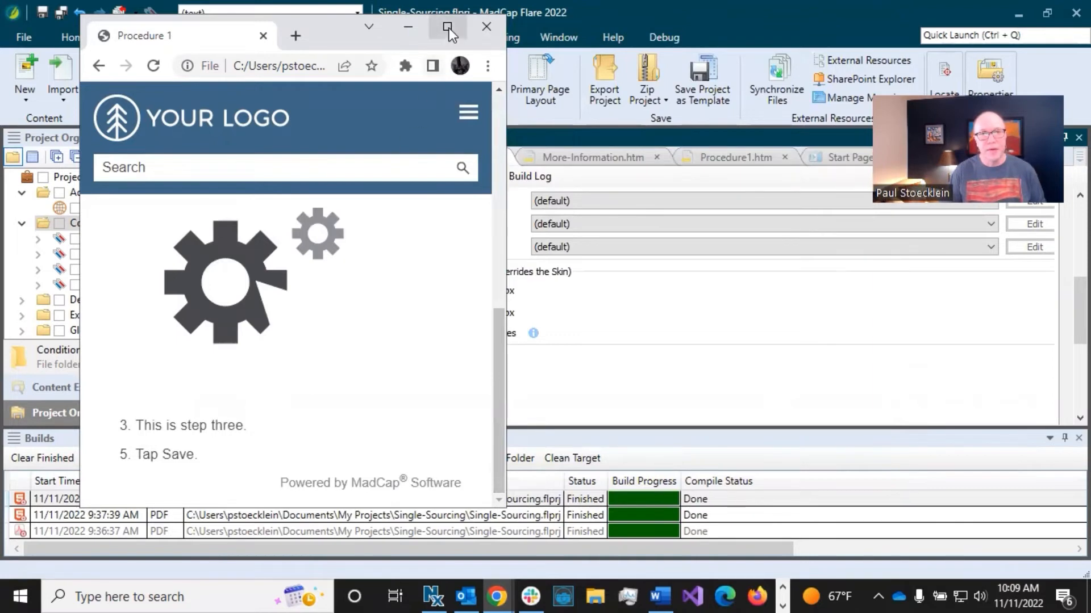
left_click(409, 25)
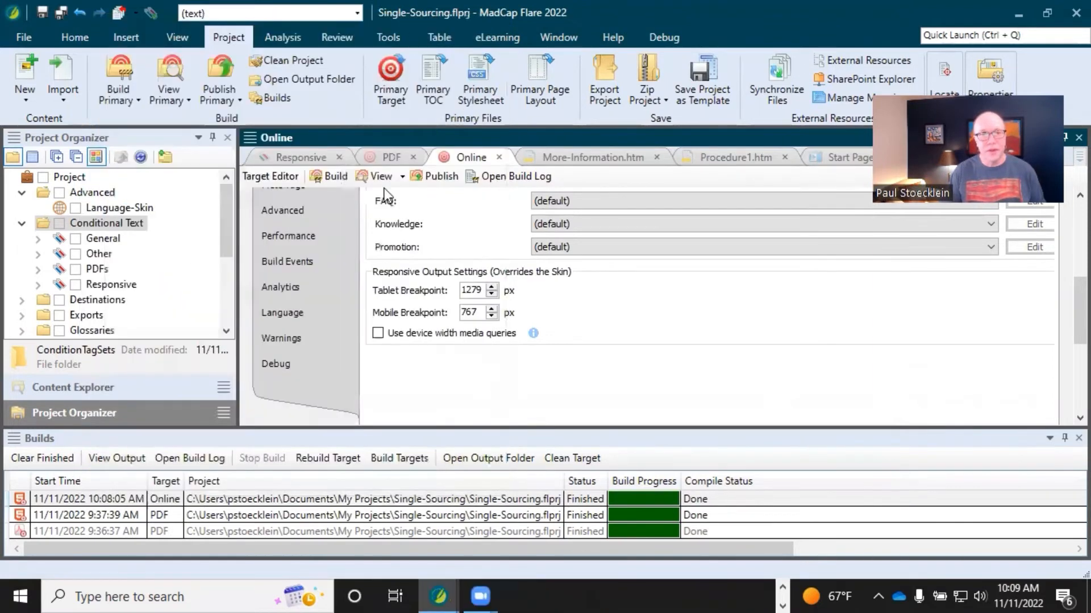
- Preview the Online output as Smartphone, check the final step of the Procedure 1 topic, and close the preview
left_click(237, 499)
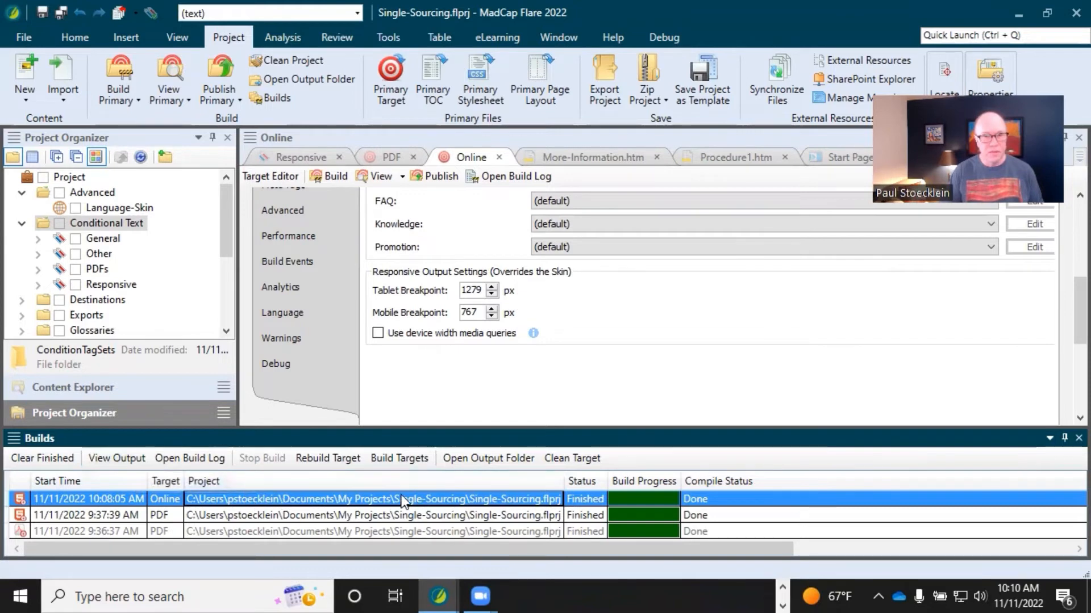
left_click(125, 459)
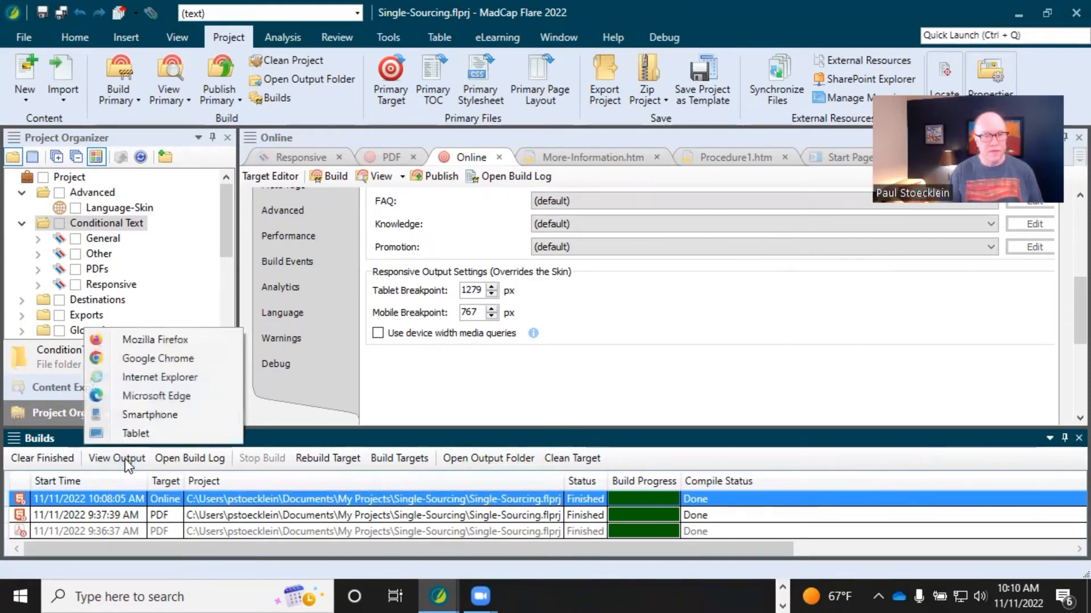
left_click(144, 416)
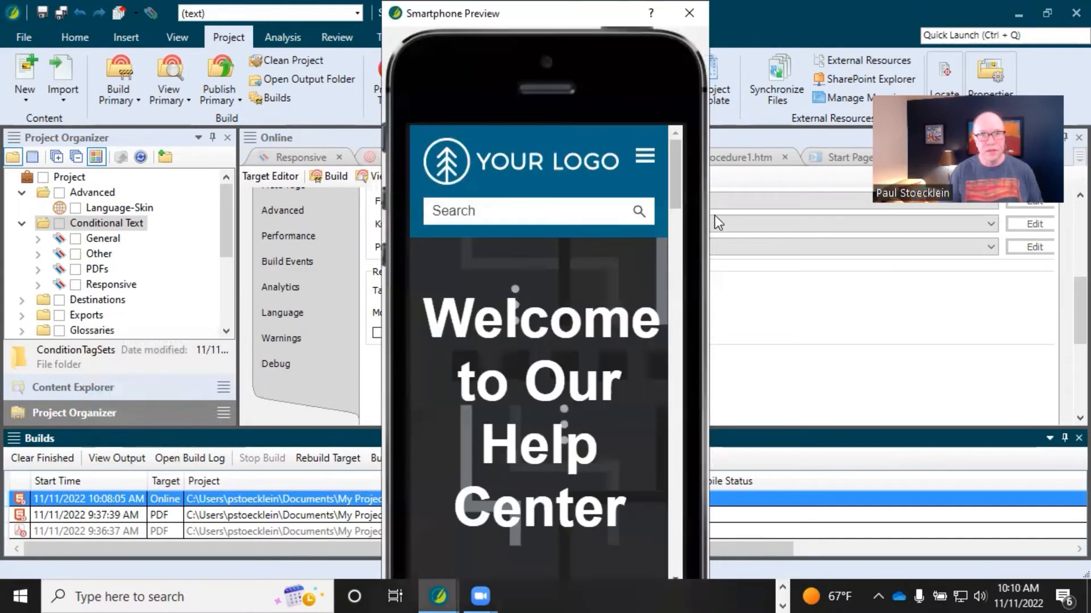
left_click(646, 152)
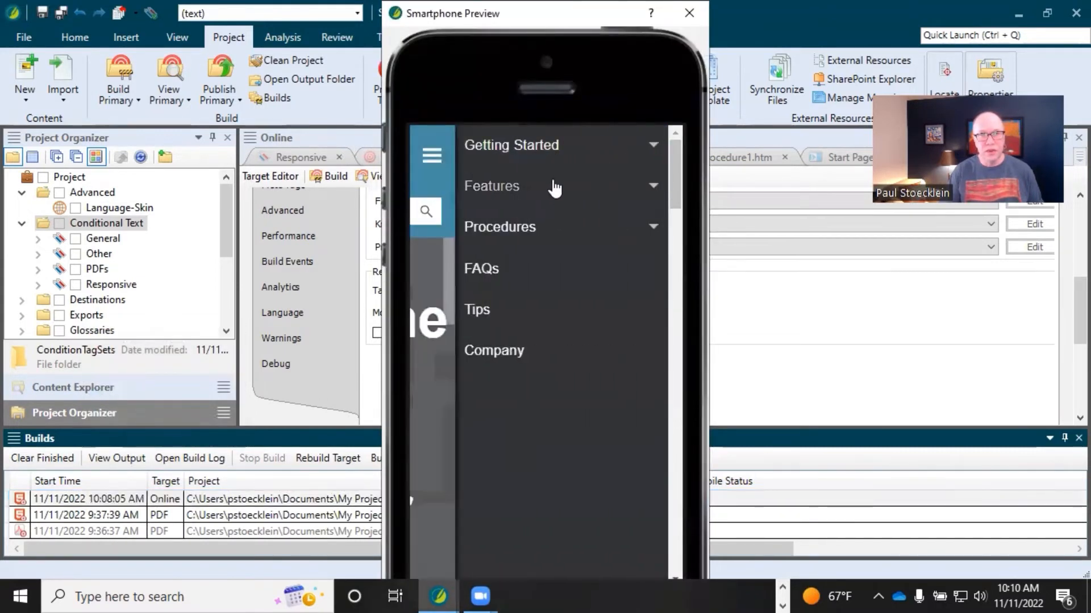
left_click(531, 228)
left_click(524, 316)
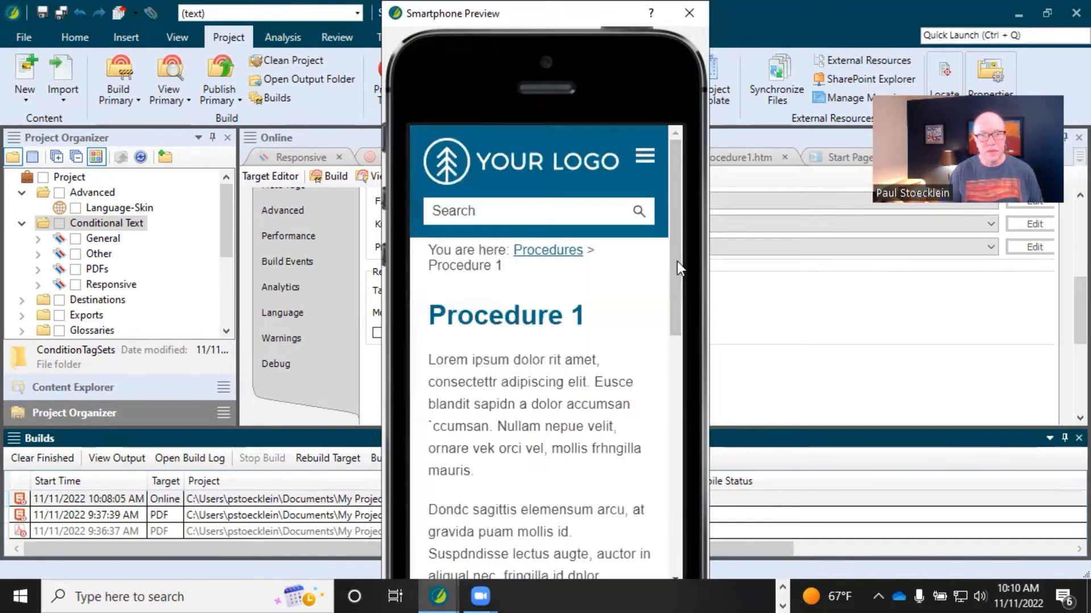
left_click_drag(679, 267, 678, 531)
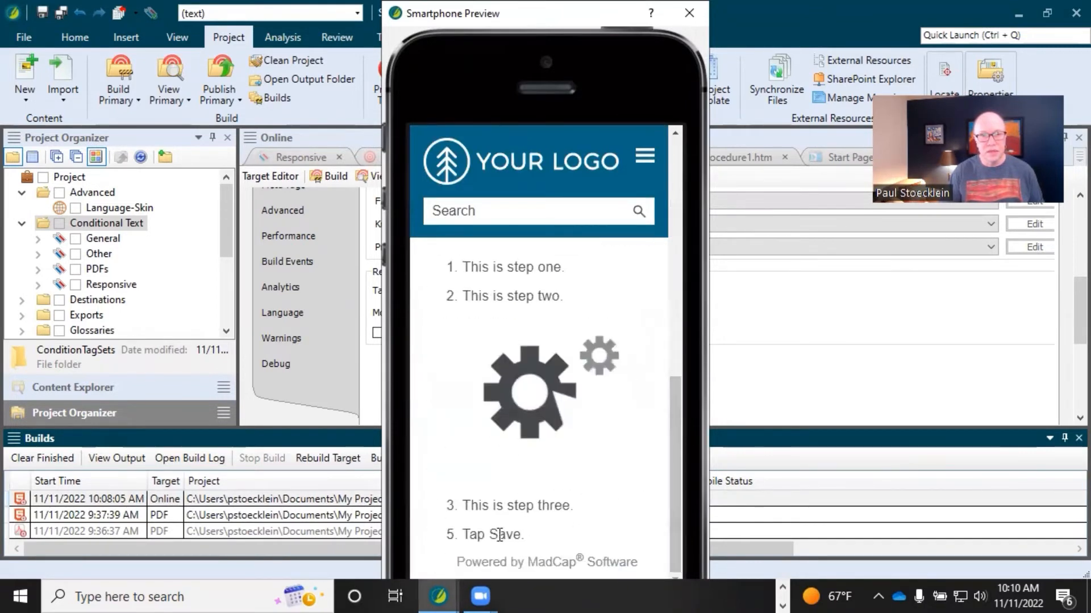
left_click(689, 13)
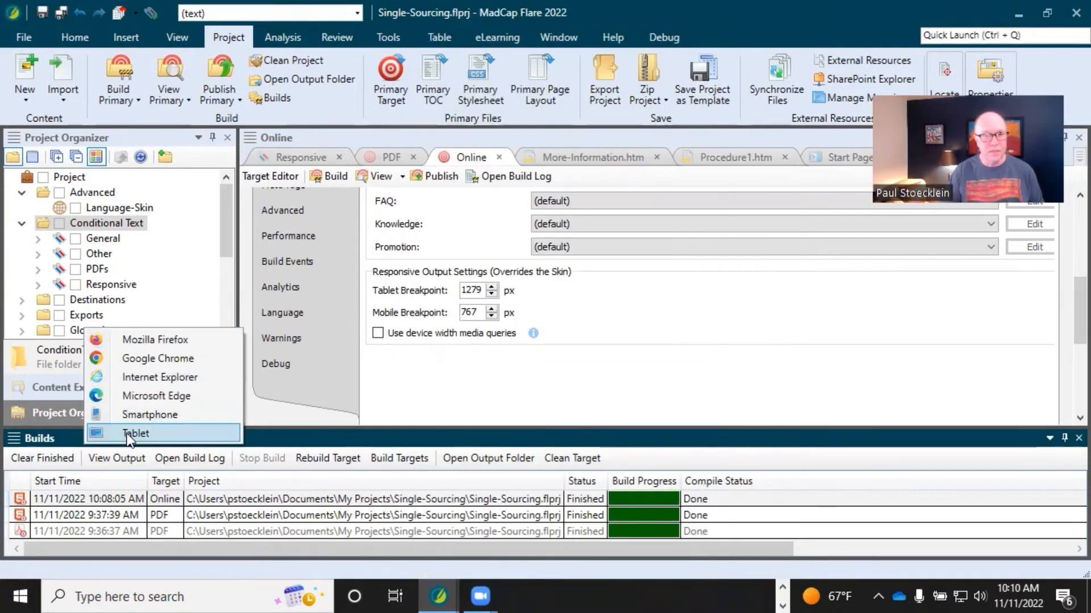
- Preview the Online output as Tablet, check the final step of Procedure 1, and close the preview and the build list
left_click(139, 435)
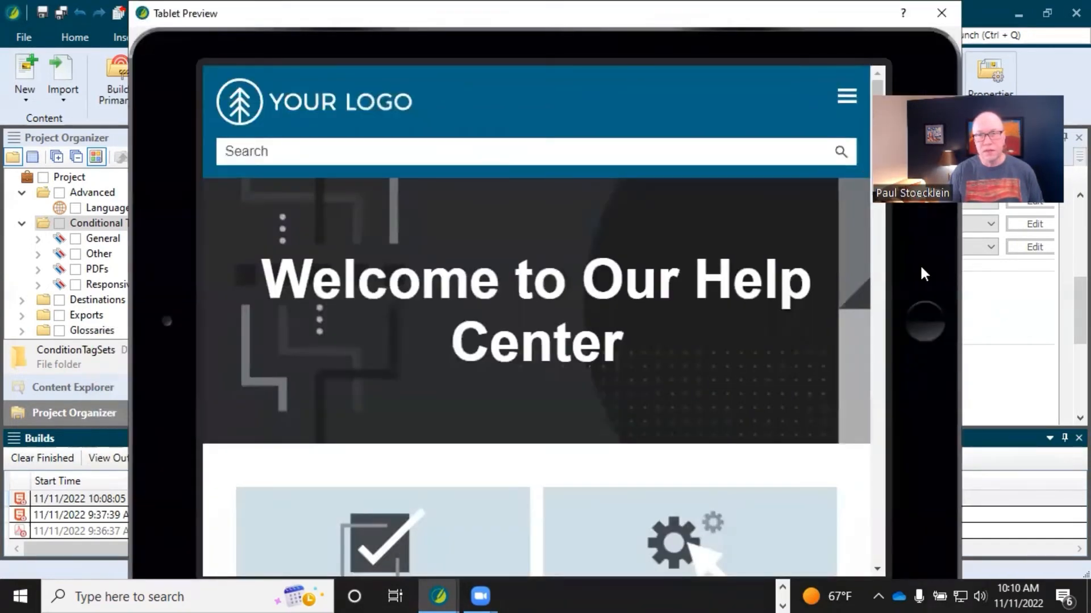
left_click(847, 99)
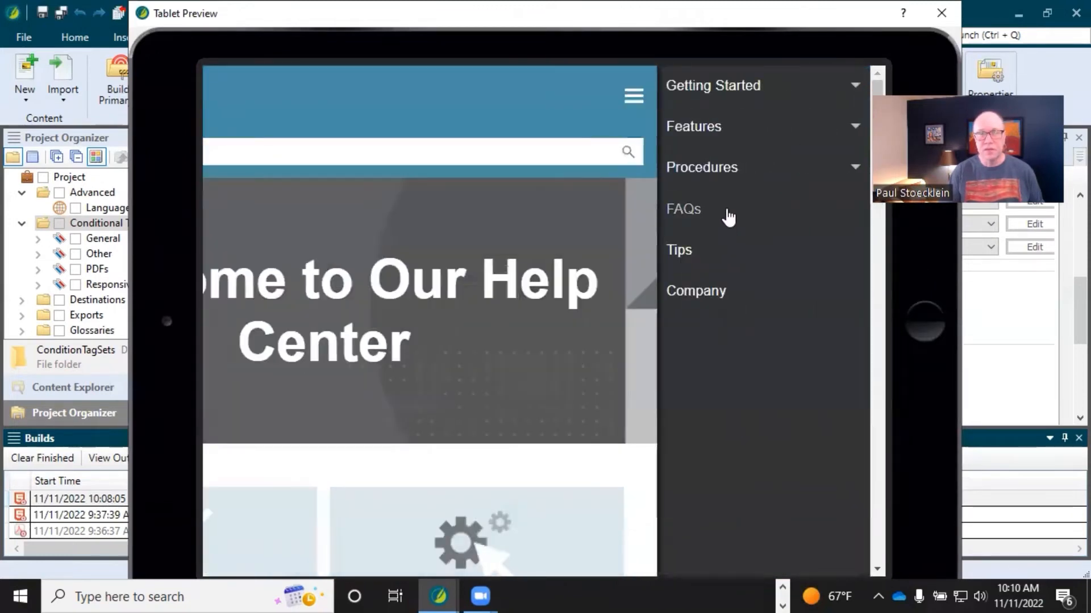
left_click(720, 169)
left_click(712, 246)
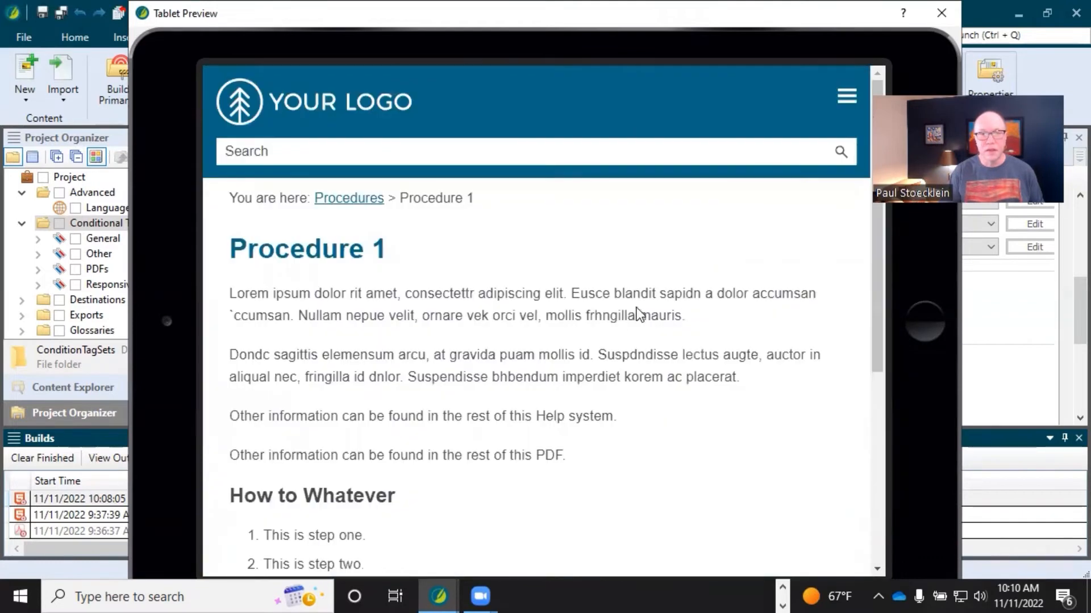
scroll(628, 316, "down", 10)
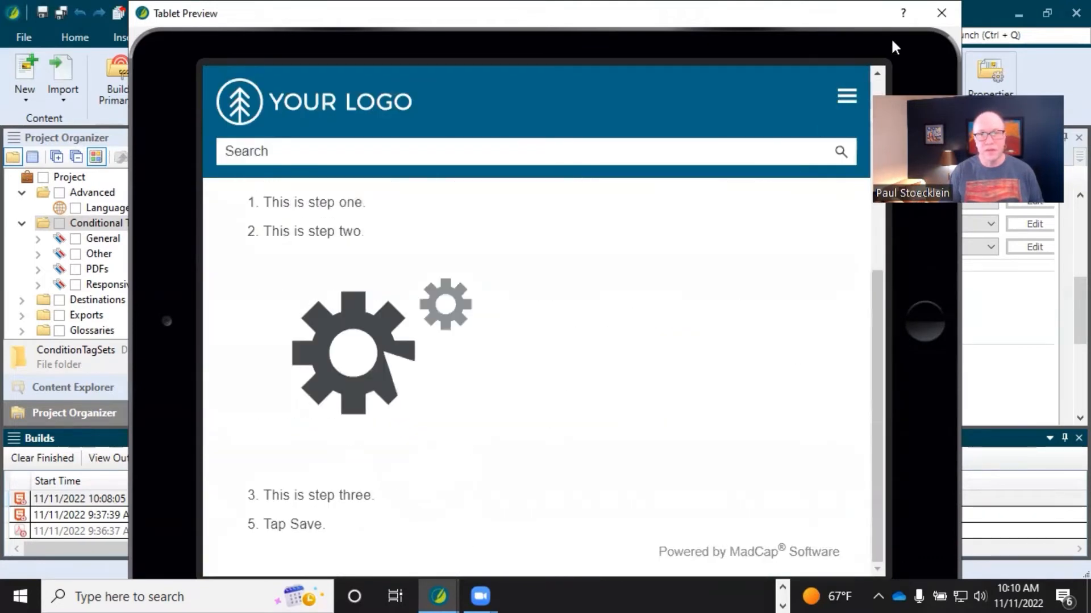
left_click(941, 13)
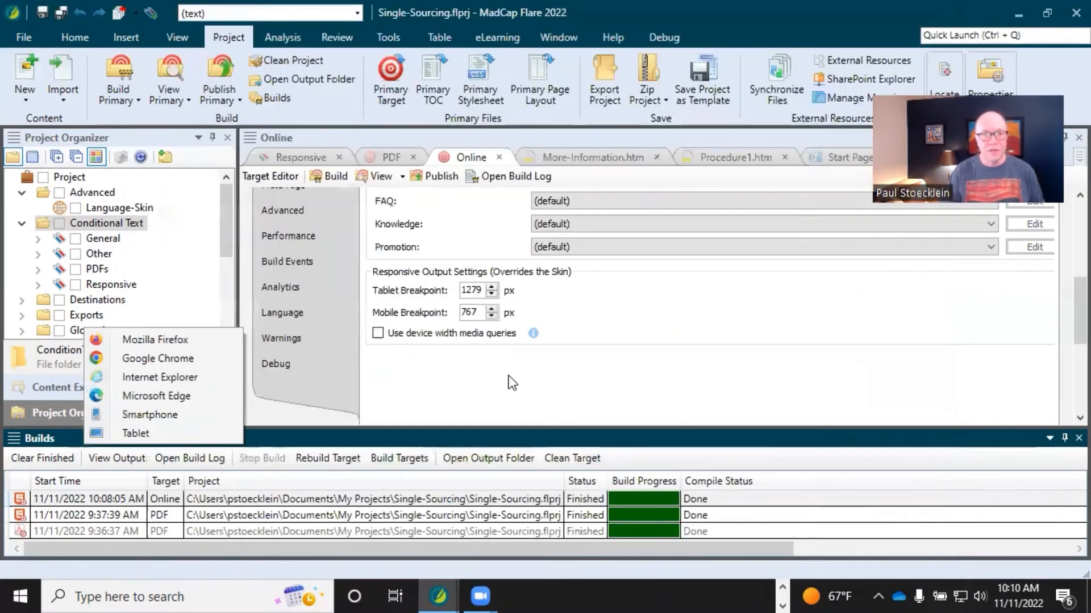
left_click(332, 391)
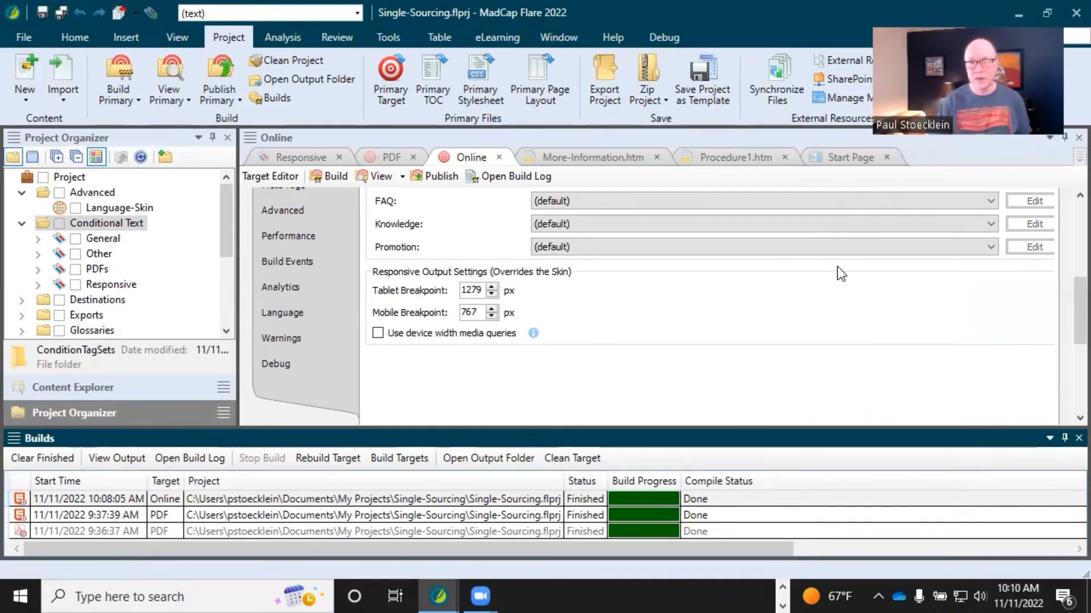
left_click(1078, 438)
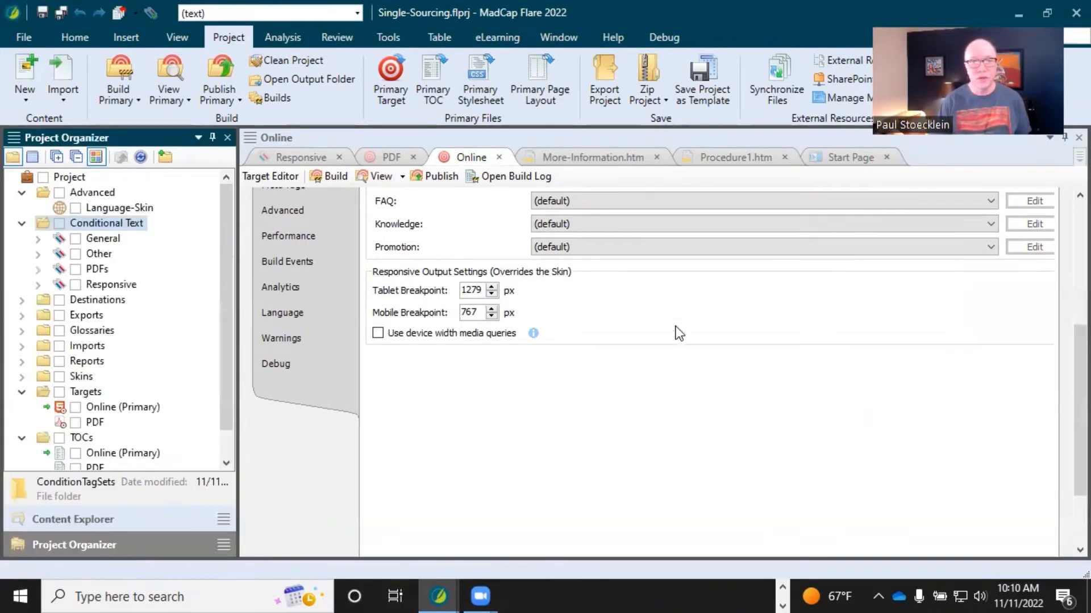
- Open the More-Information.htm topic, review its table, and place the cursor in the "Information" header cell
left_click(592, 159)
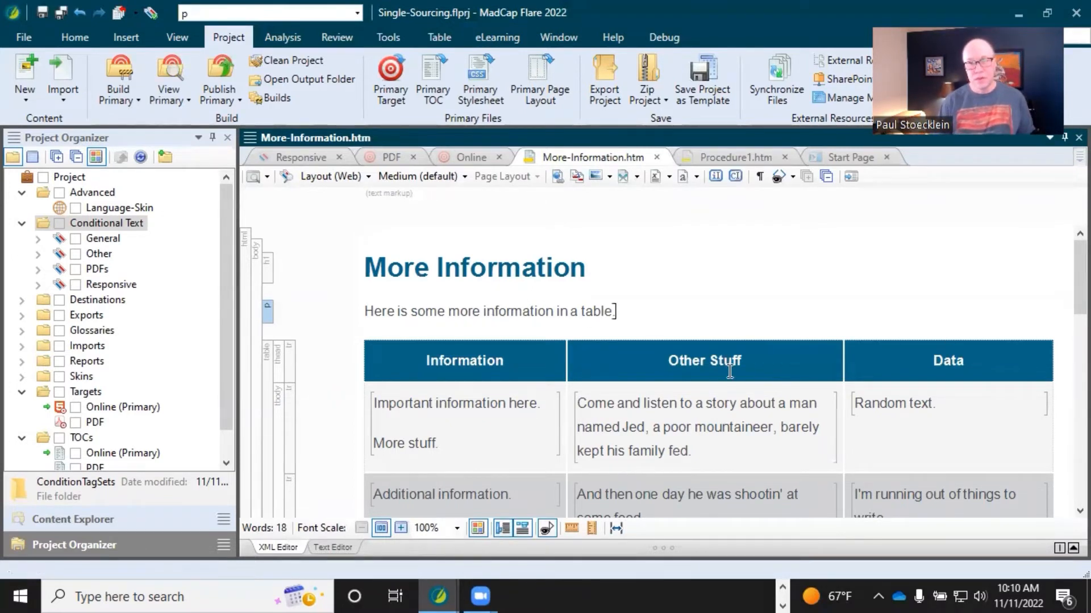
scroll(485, 428, "down", 4)
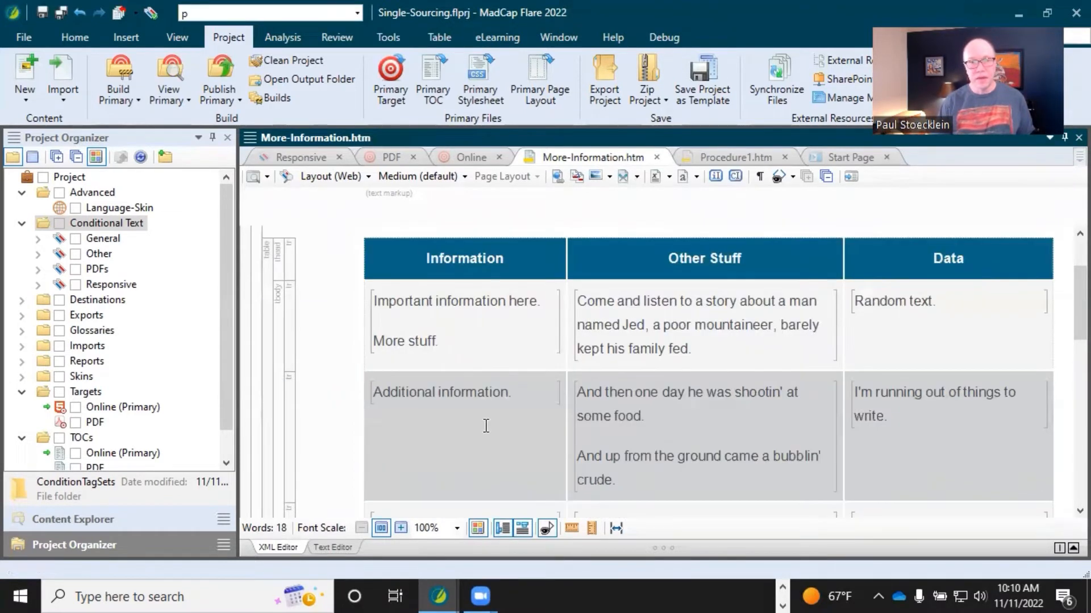
scroll(485, 427, "up", 4)
mouse_move(485, 427)
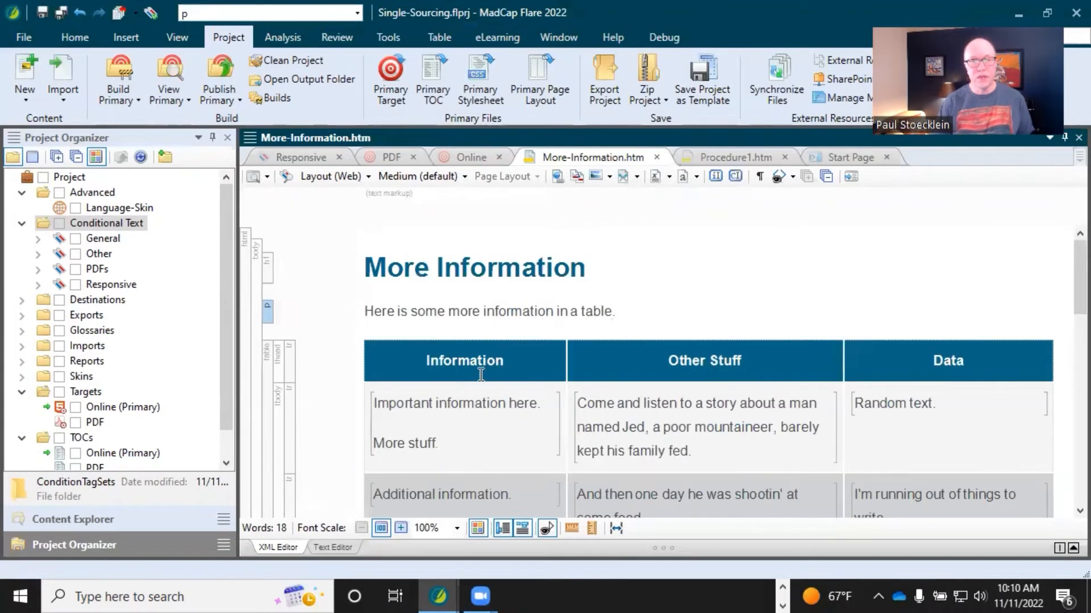
left_click(498, 348)
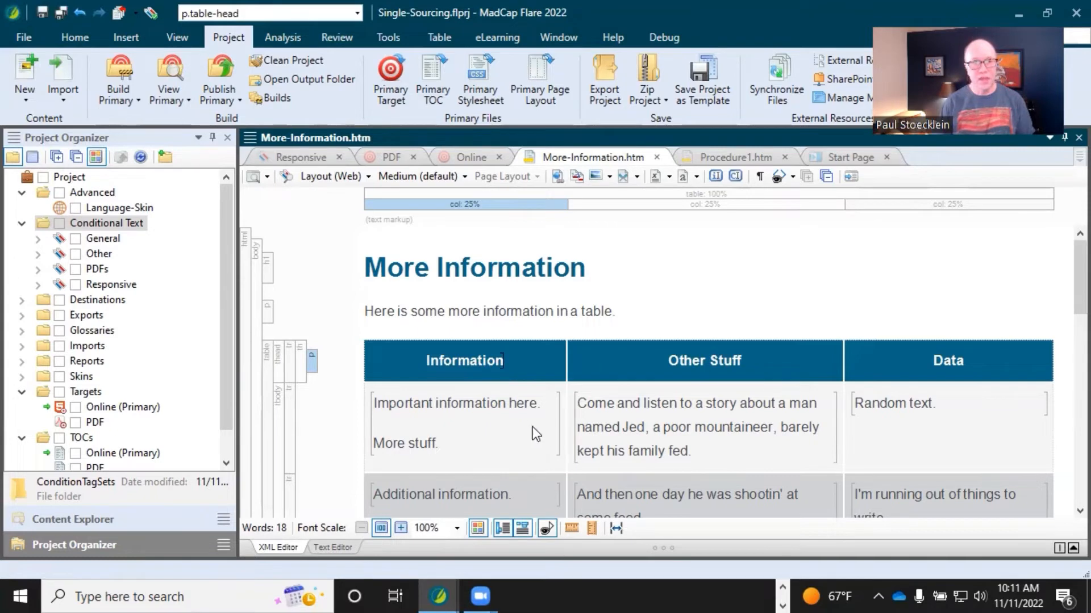
- Review the second, single-column table with the Information, Other Stuff and Data headings below the three-column table
scroll(489, 411, "down", 5)
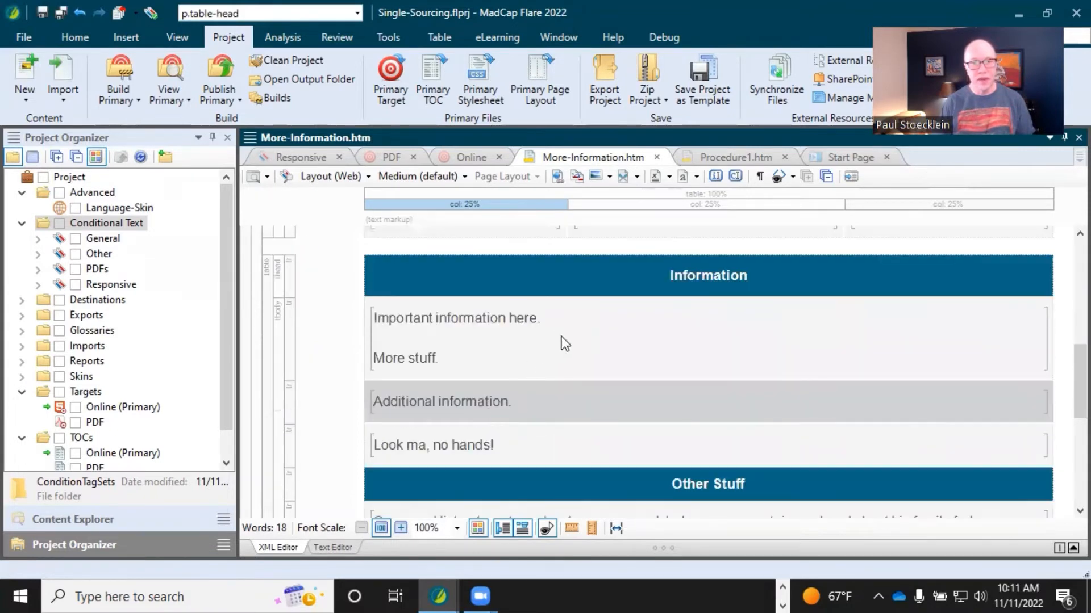
left_click(710, 276)
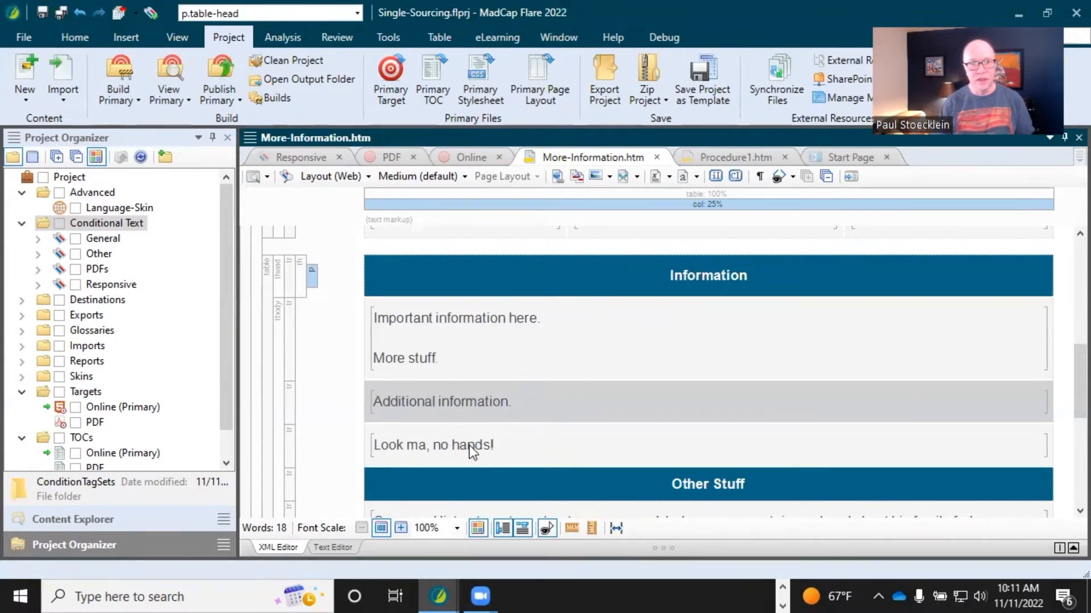
scroll(472, 452, "down", 3)
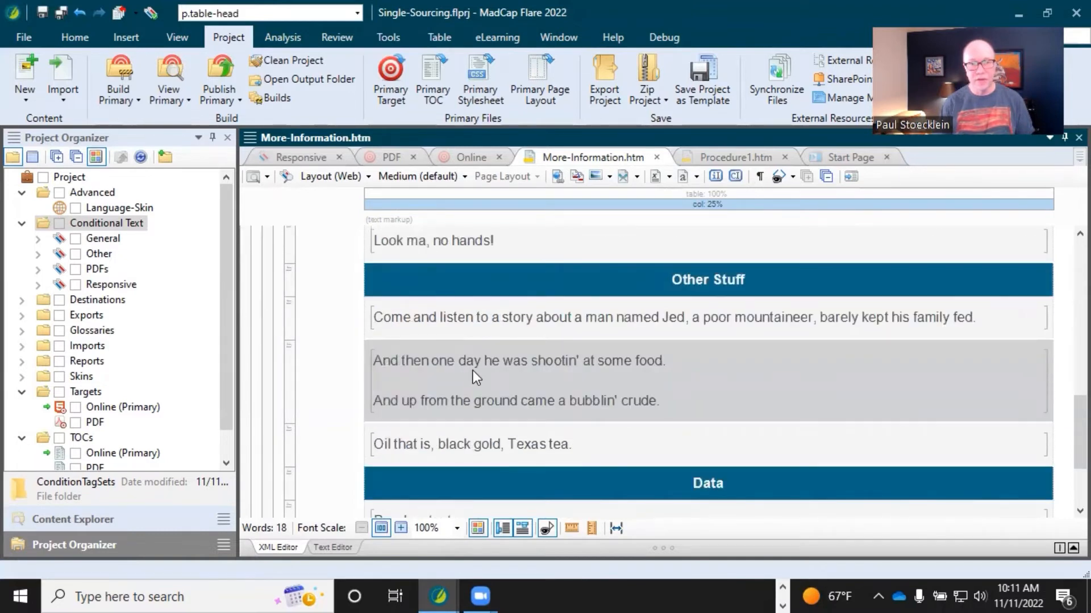
scroll(473, 371, "down", 2)
scroll(474, 372, "up", 5)
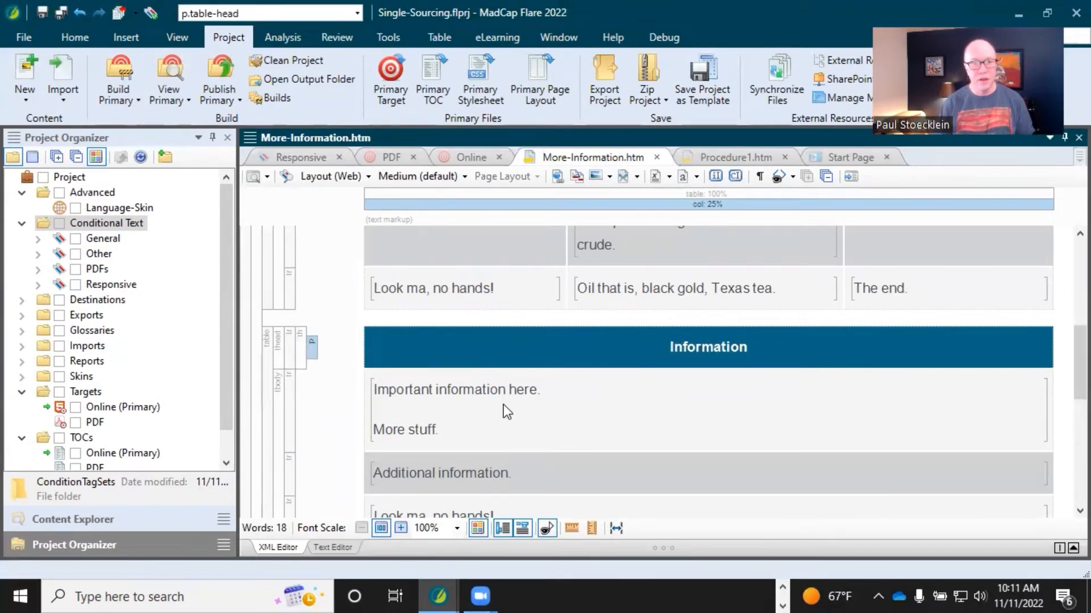
scroll(503, 404, "down", 2)
- Open the single-column table's Alternate-Row-Color style for editing and select its Custom row style
left_click(697, 453)
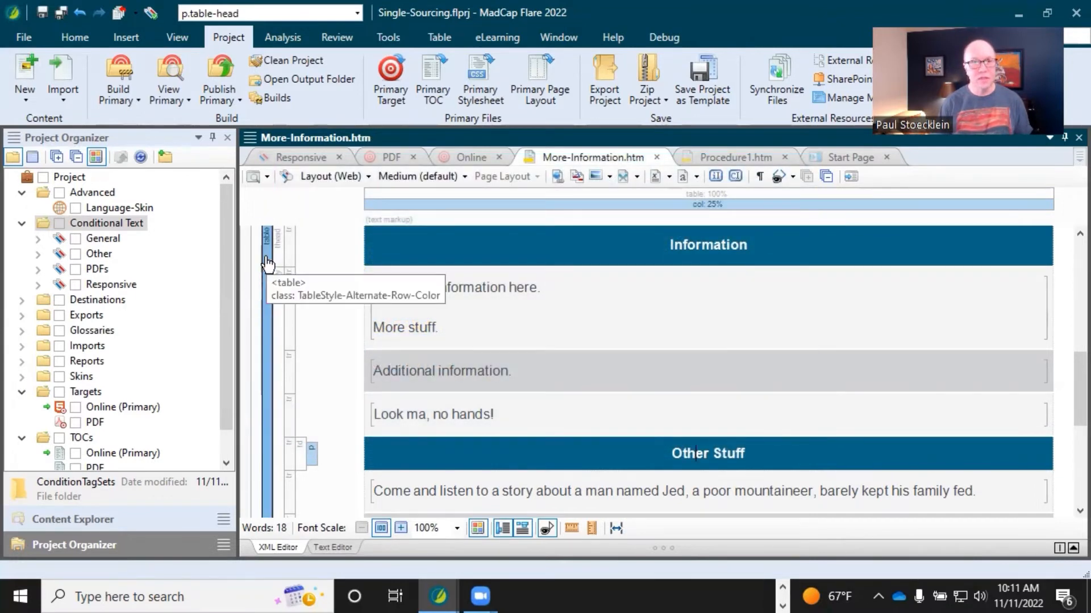
right_click(266, 265)
mouse_move(425, 372)
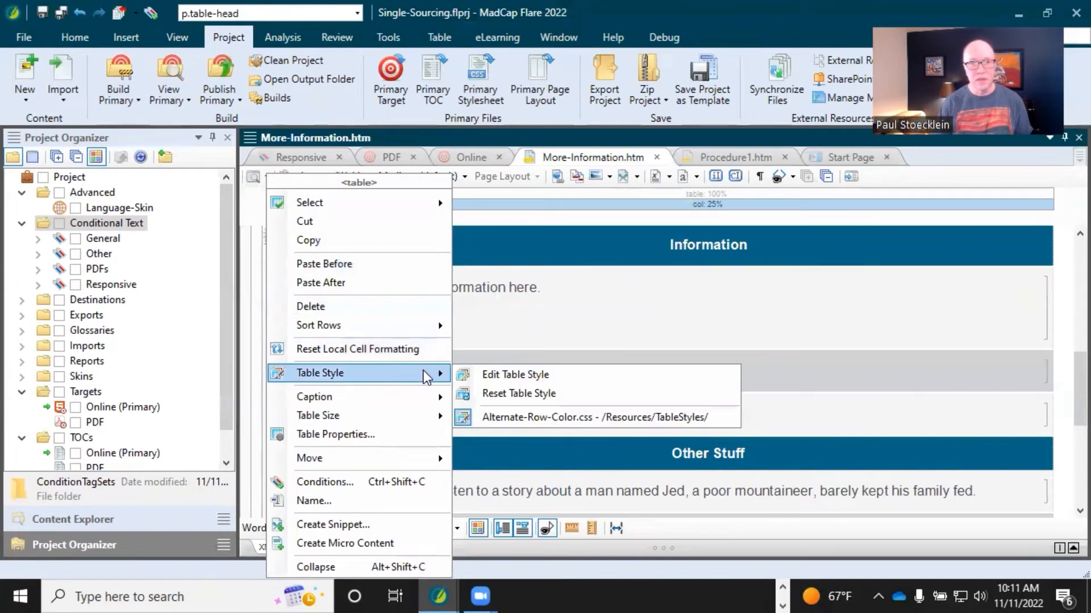
left_click(513, 373)
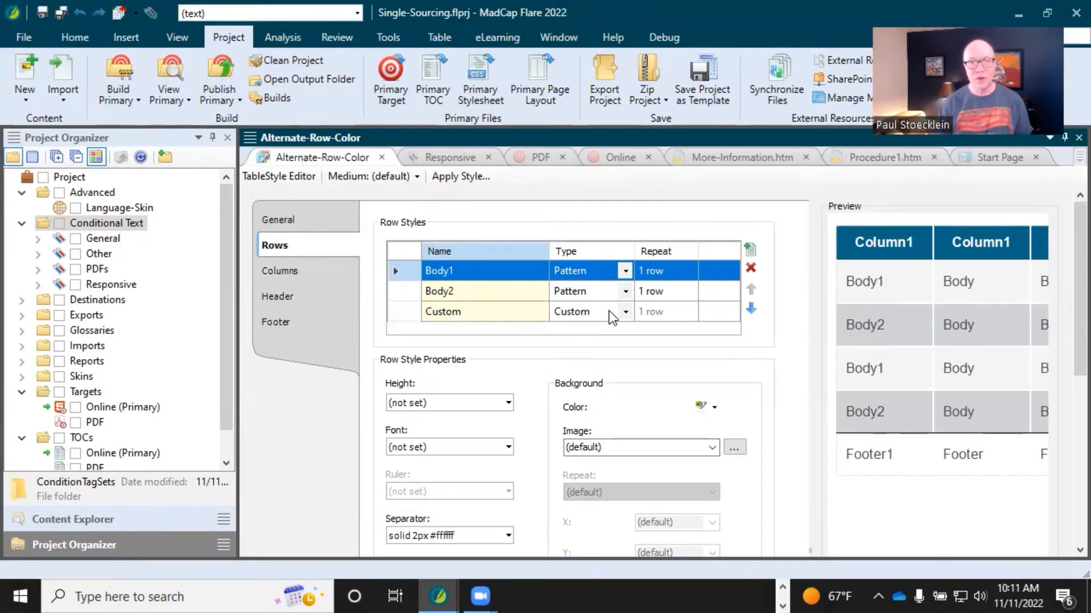
left_click(503, 315)
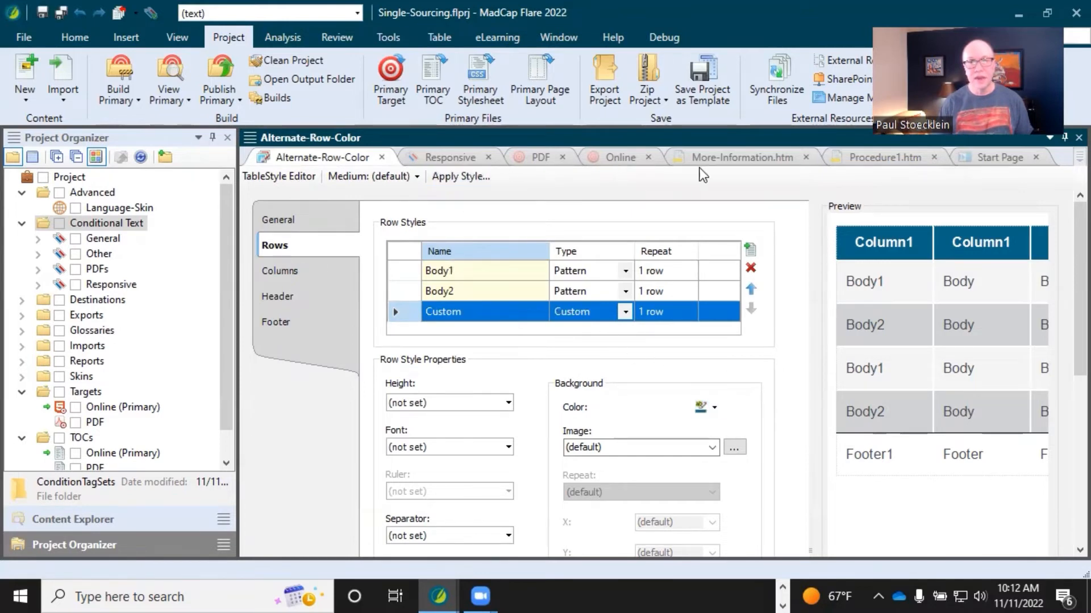
- Return to the More-Information.htm topic and compare the single-column table with the three-column table above it
left_click(850, 162)
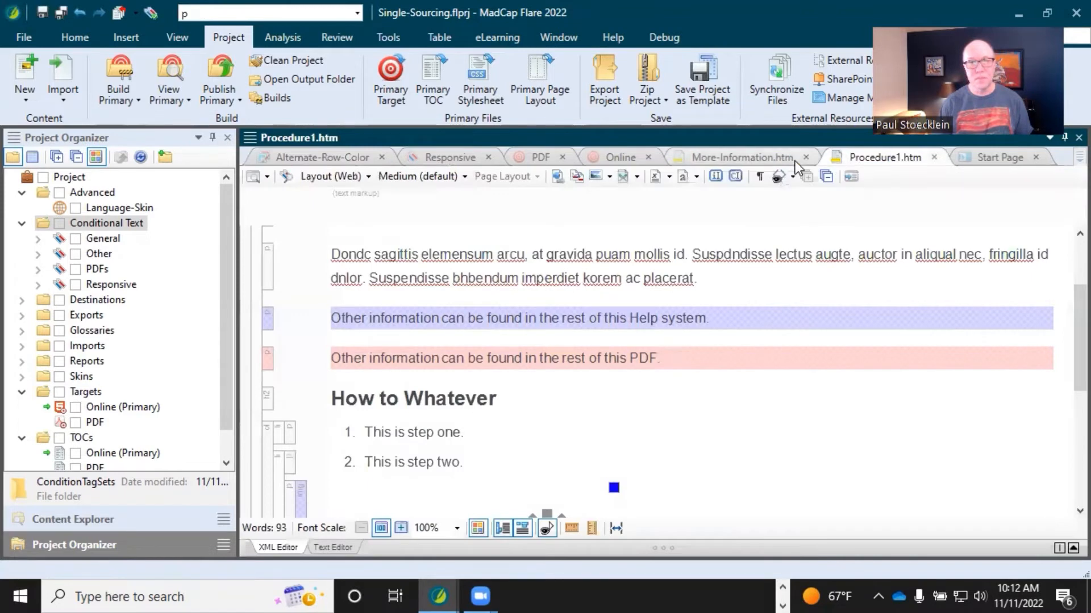
left_click(765, 158)
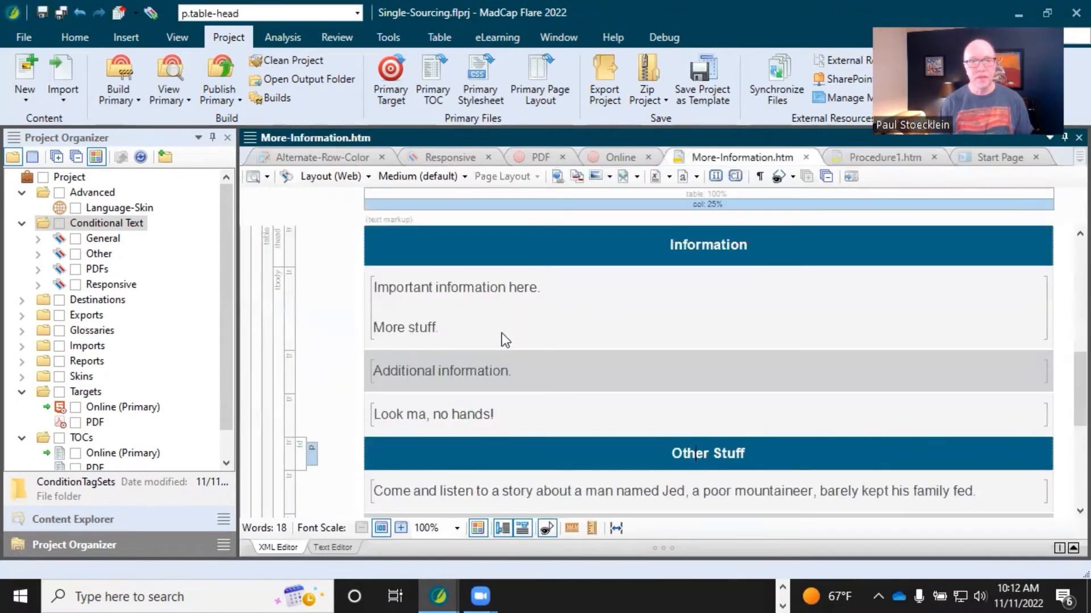
left_click(706, 248)
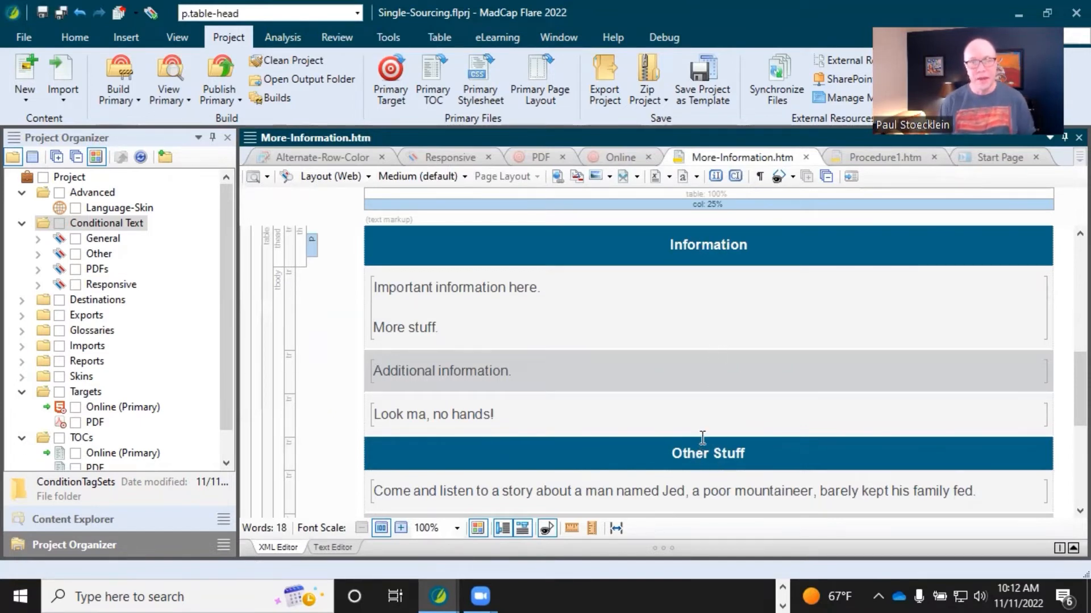
scroll(702, 438, "up", 4)
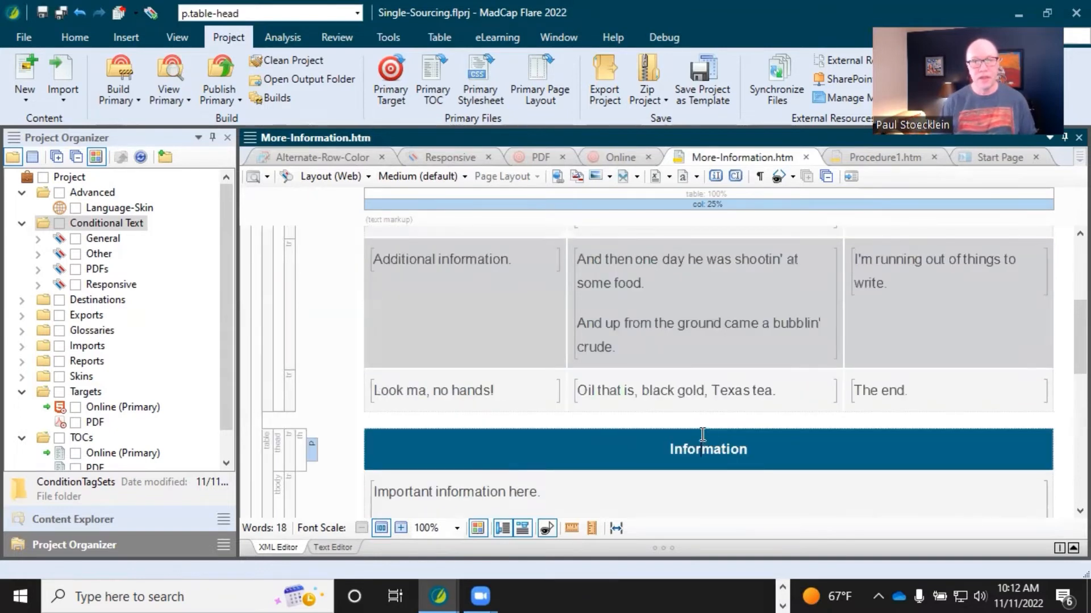
scroll(702, 434, "up", 5)
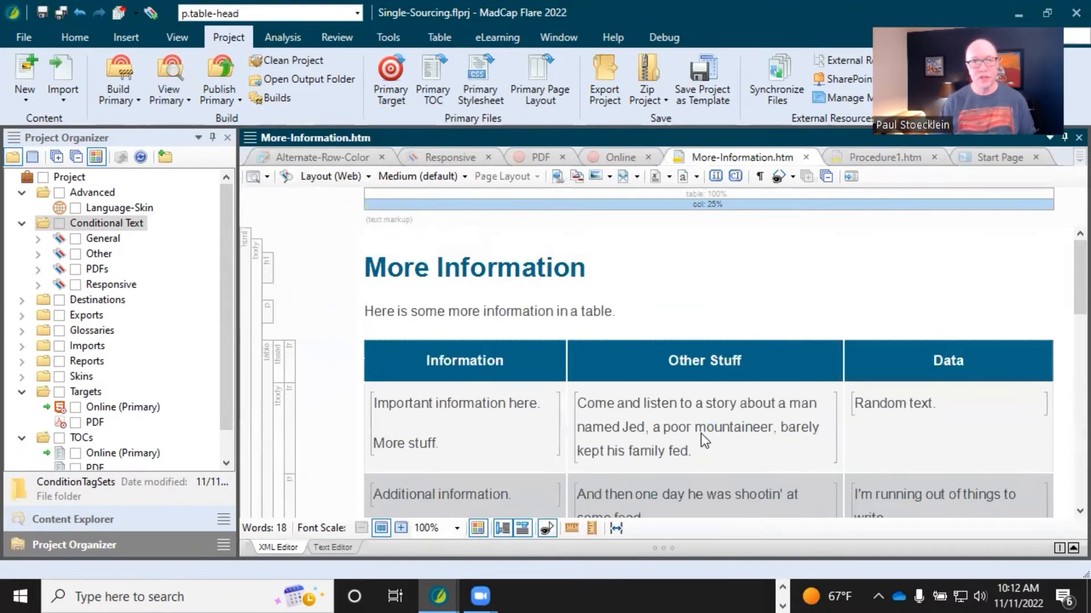
left_click(634, 306)
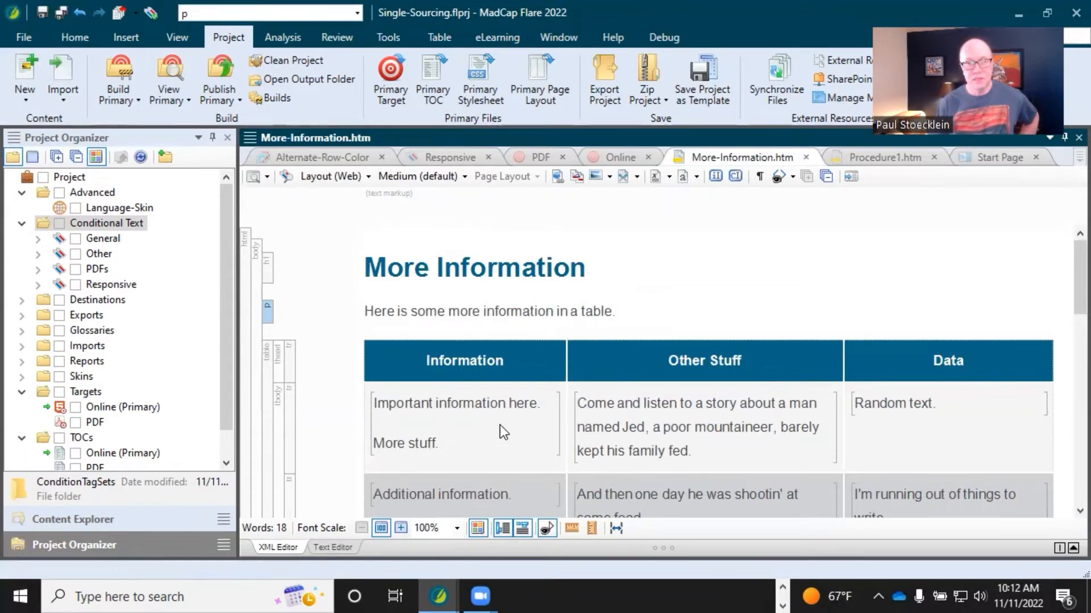
- Hide the markers in the topic and show them again
left_click(794, 177)
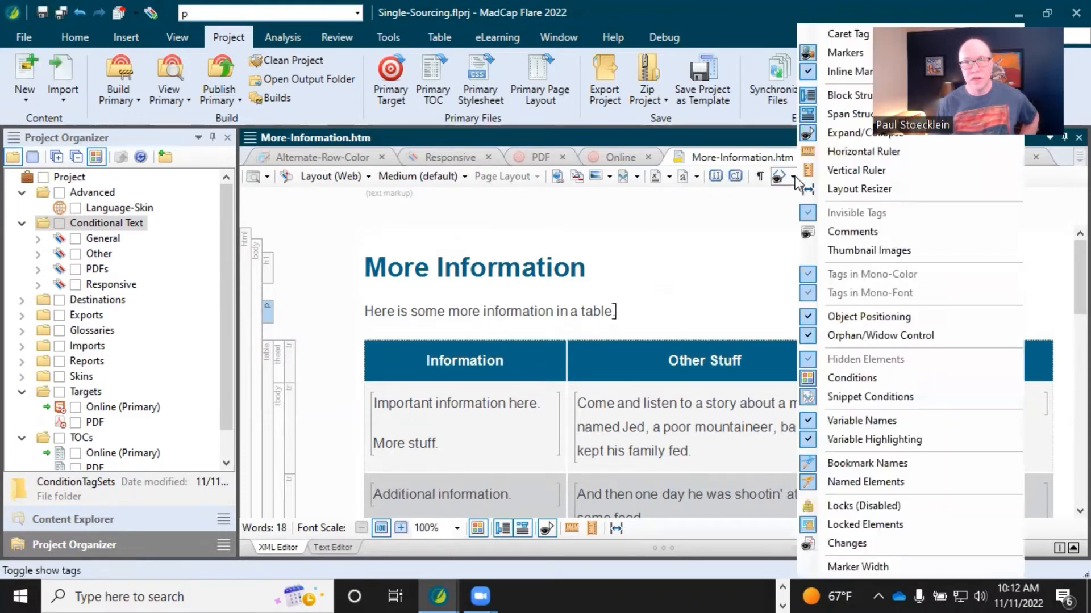
left_click(850, 53)
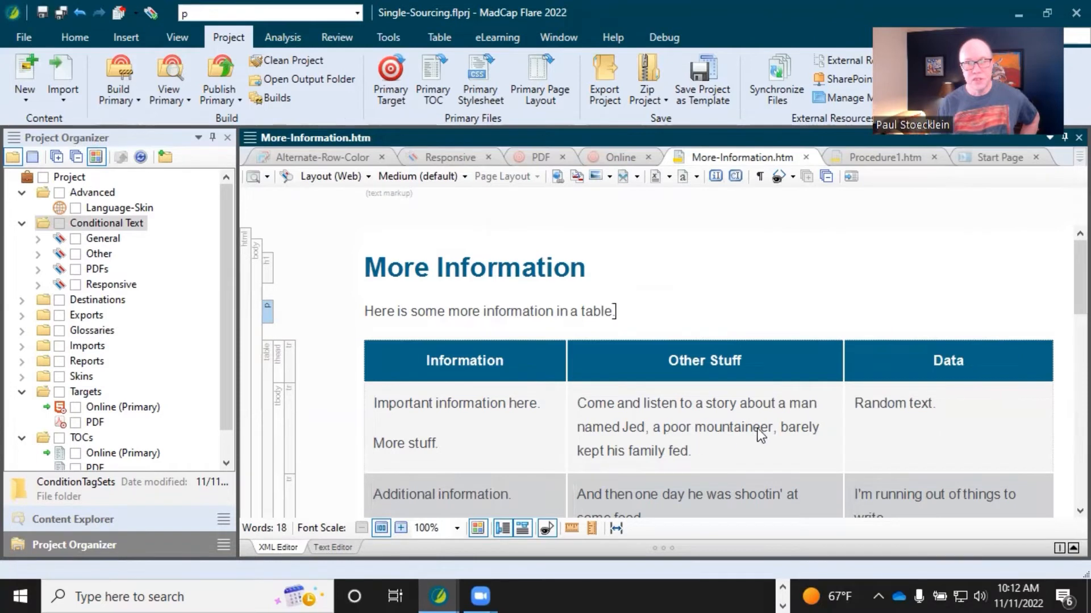
left_click(792, 178)
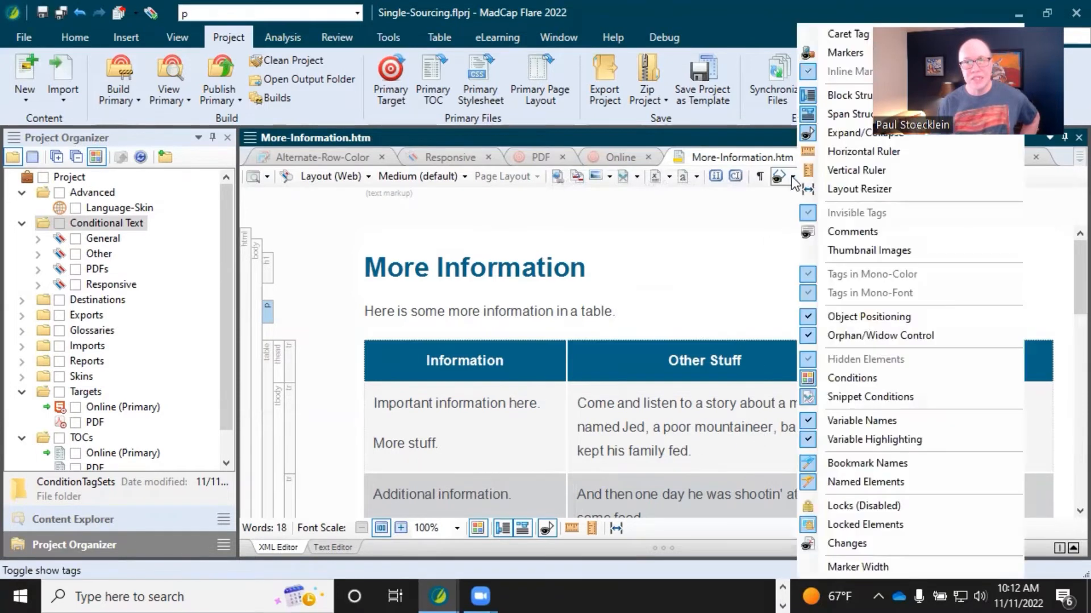
left_click(837, 56)
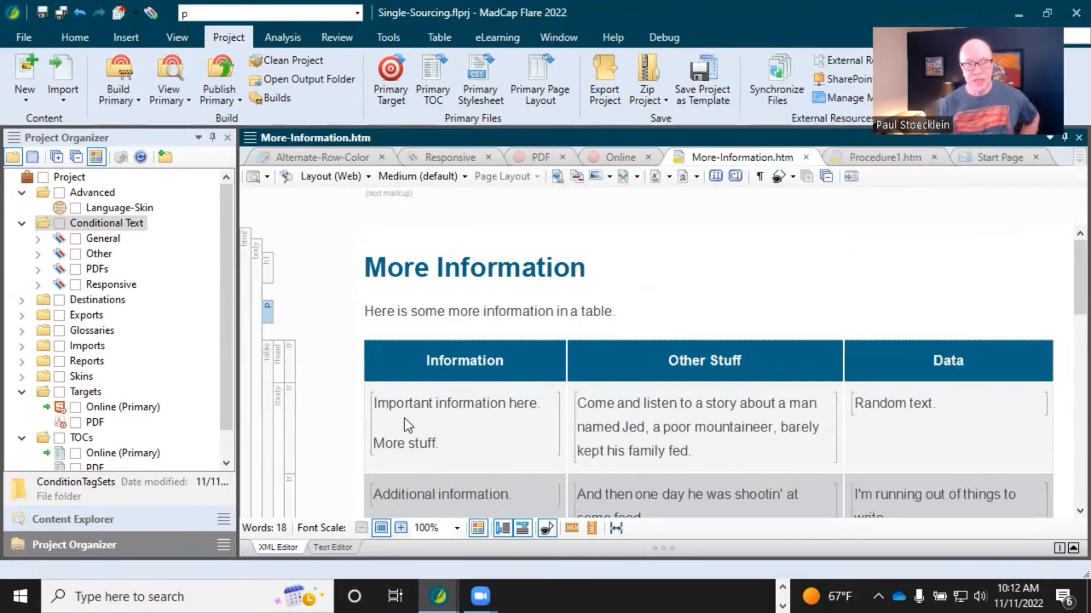
- Check which snippet file supplies the content of the first Information cell in the single-column table
scroll(405, 418, "down", 3)
scroll(416, 419, "down", 4)
scroll(415, 419, "up", 1)
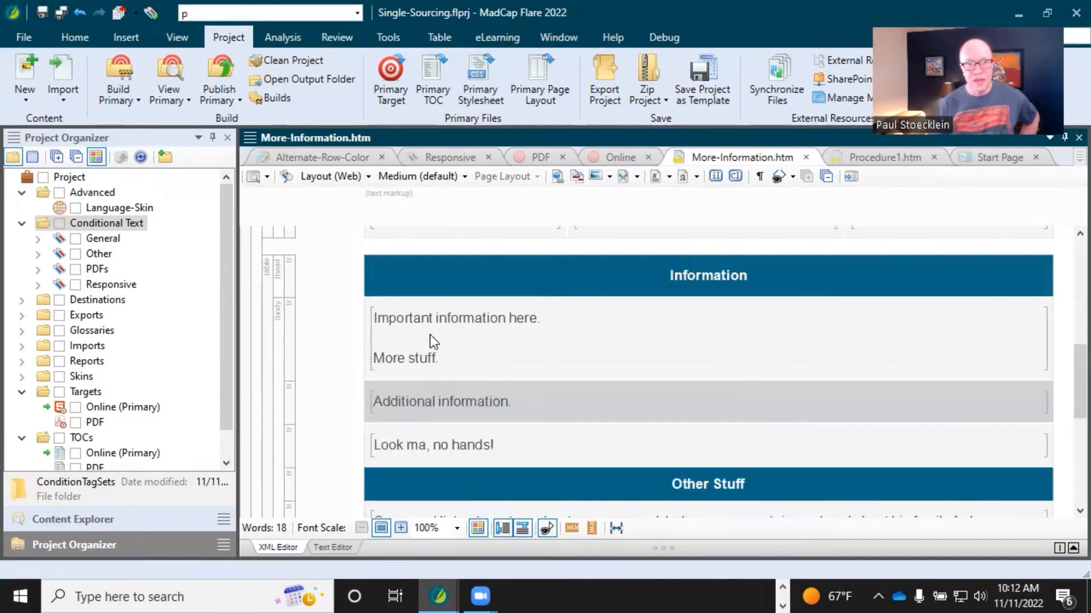
mouse_move(462, 340)
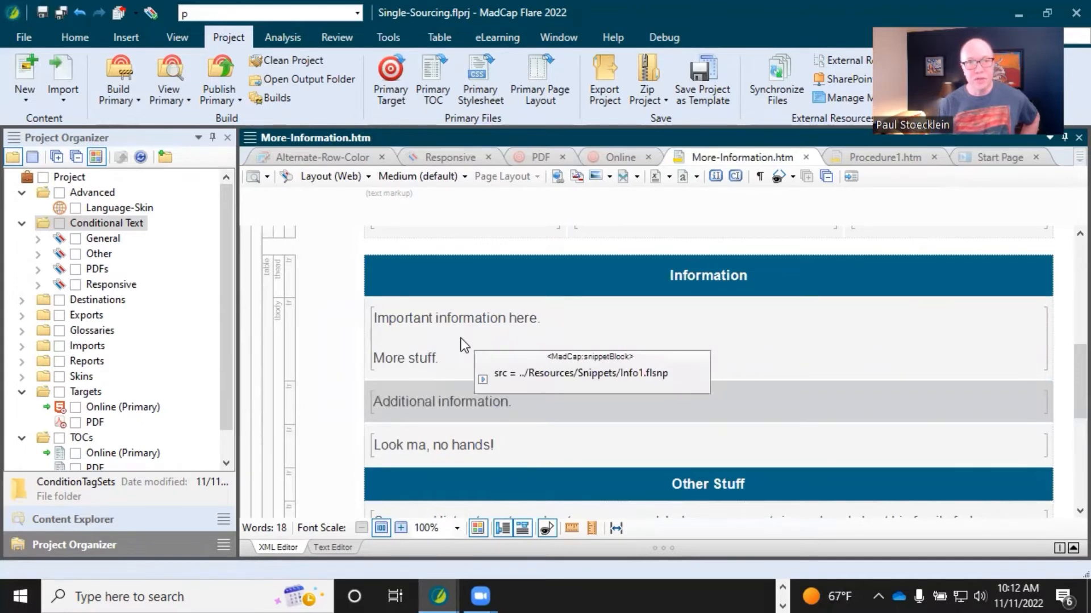
scroll(461, 339, "up", 1)
scroll(467, 343, "up", 3)
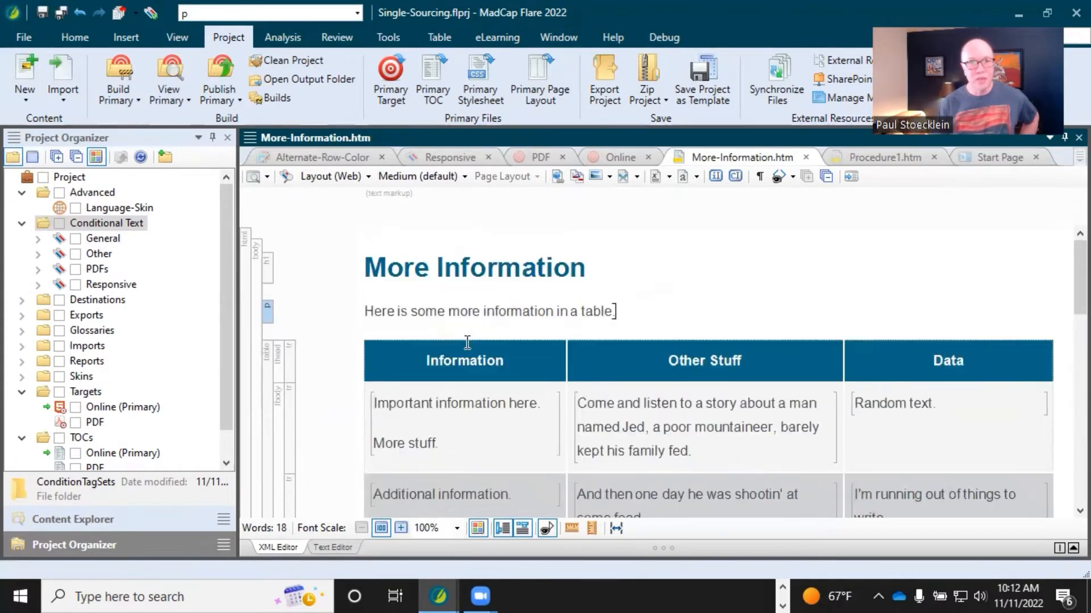
- Apply the Responsive condition tags Web and Tablet to the whole three-column table
left_click(493, 310)
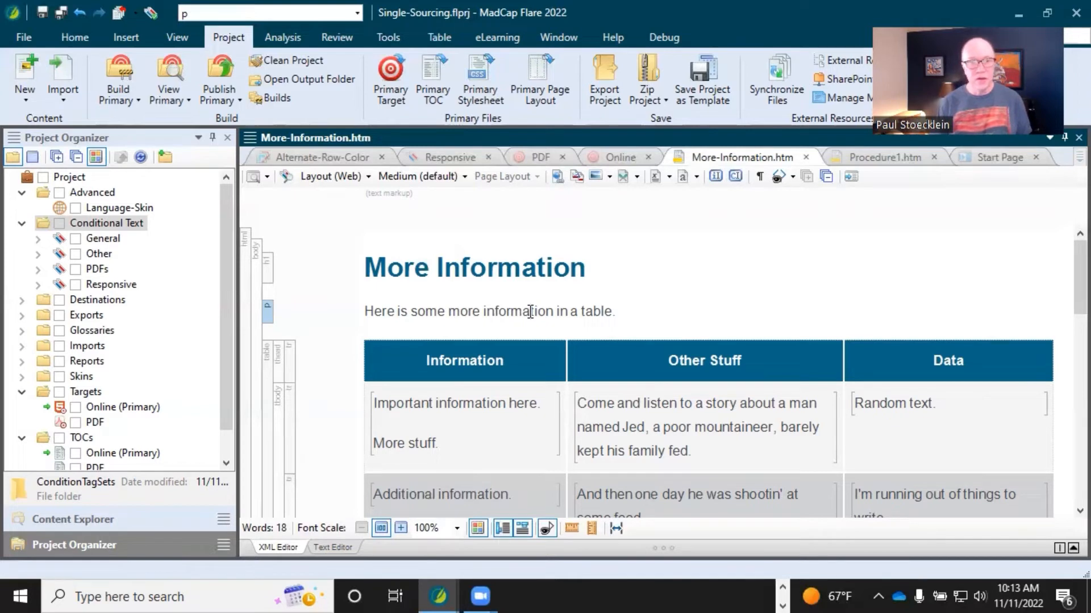
left_click(505, 307)
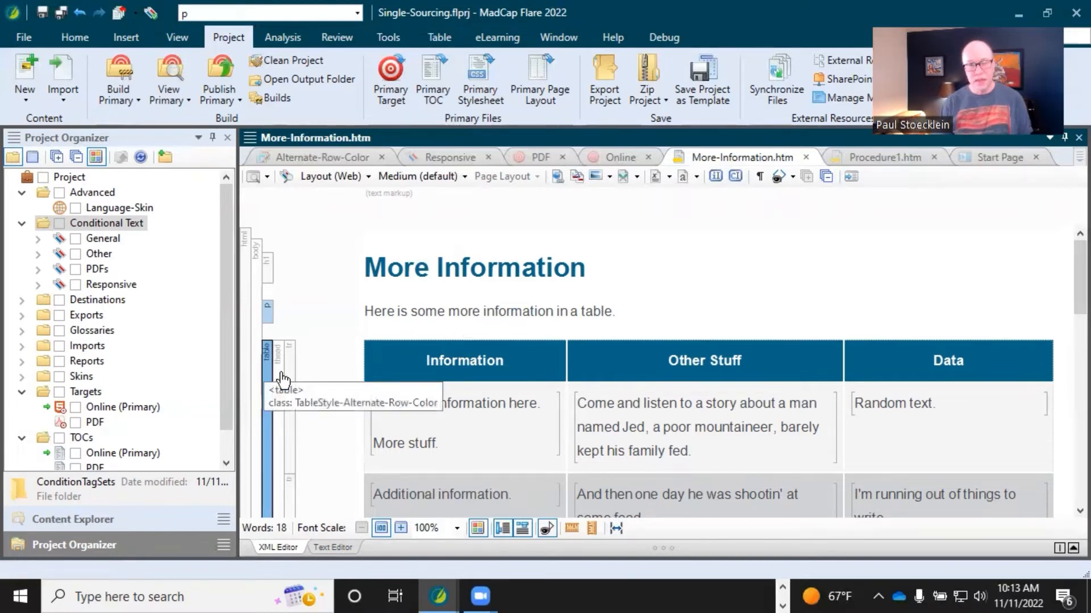
left_click(498, 362)
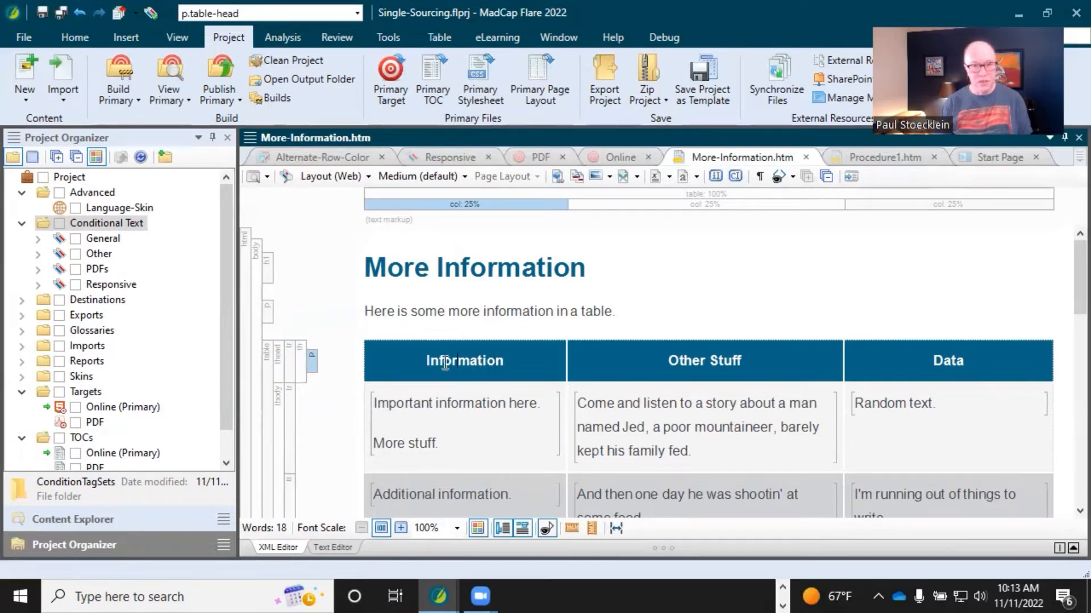
right_click(266, 376)
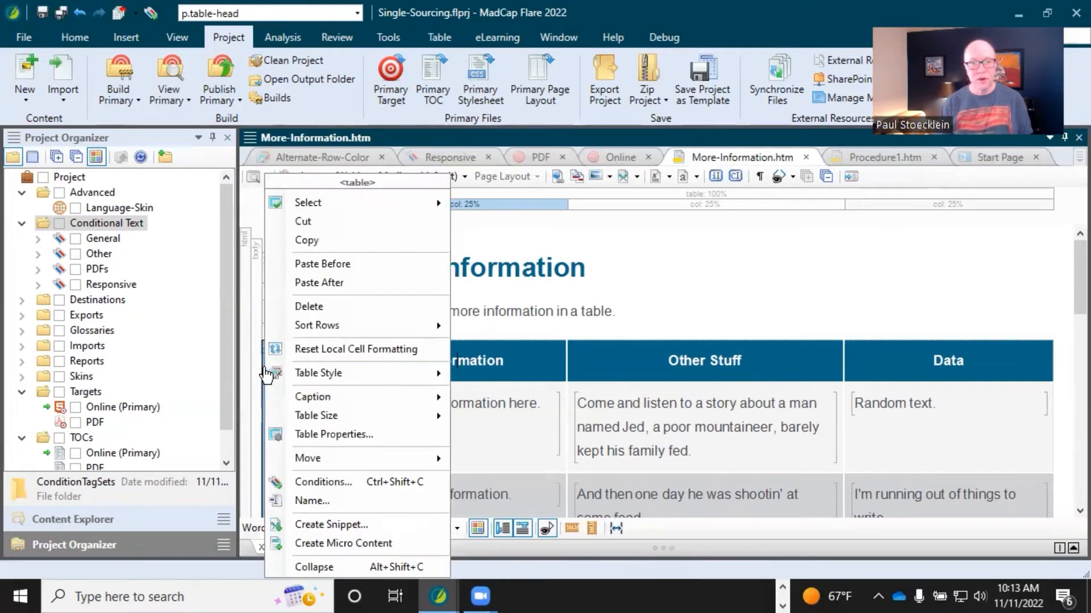
left_click(307, 483)
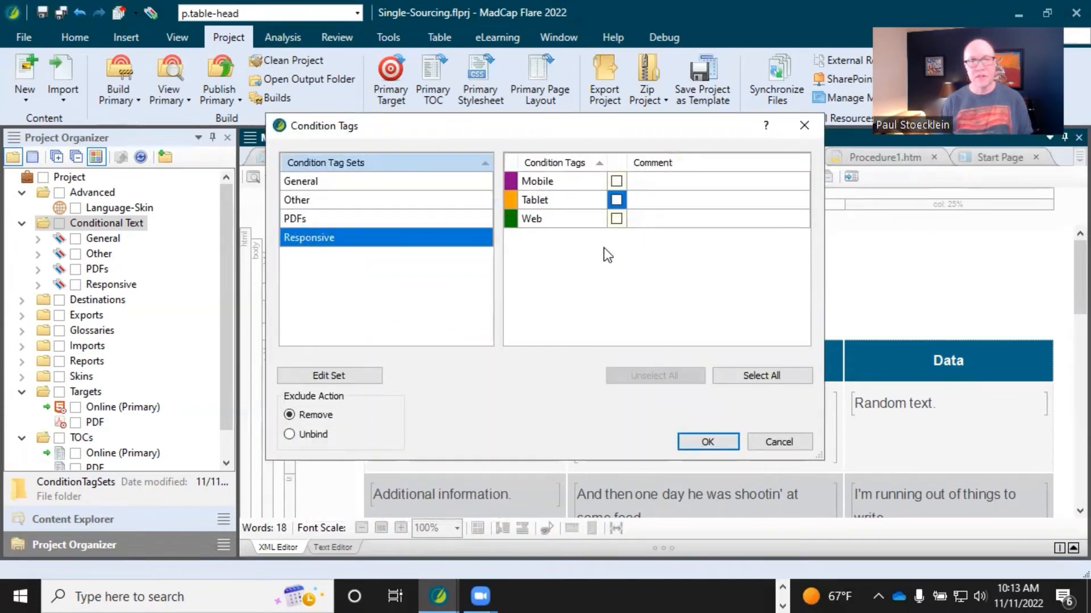
left_click(616, 219)
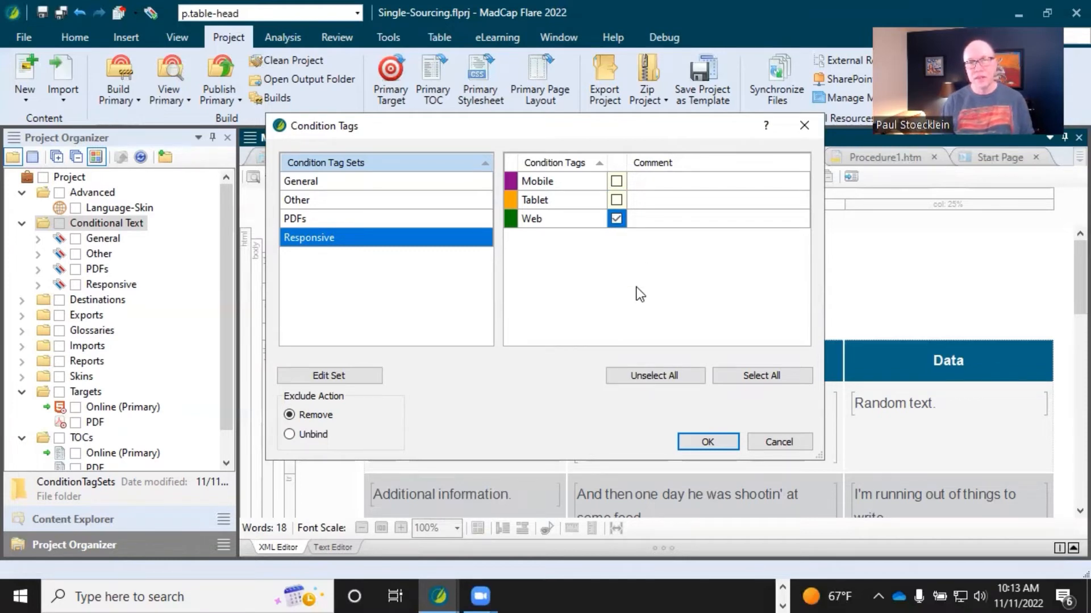
left_click(617, 199)
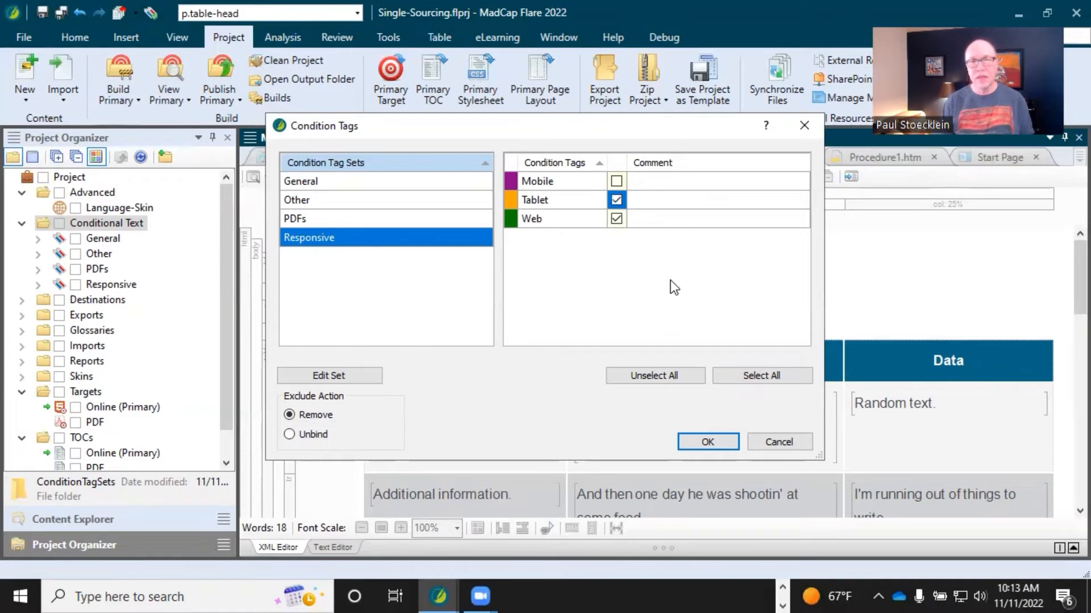
left_click(700, 443)
left_click(473, 311)
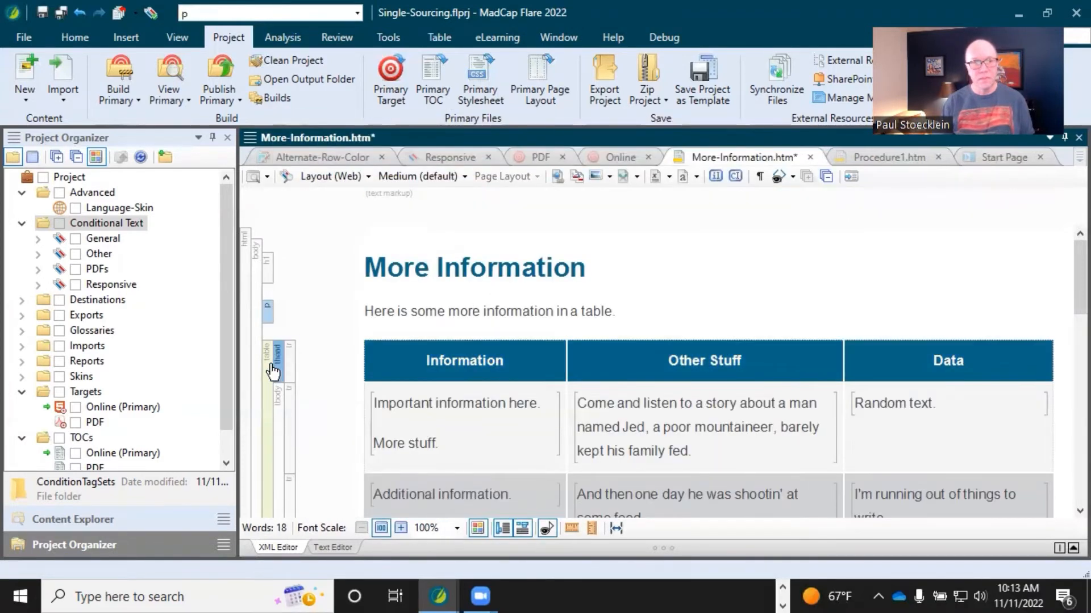
- Apply the Responsive condition tag Mobile to the whole single-column table and save all files
scroll(397, 379, "down", 3)
scroll(397, 380, "down", 3)
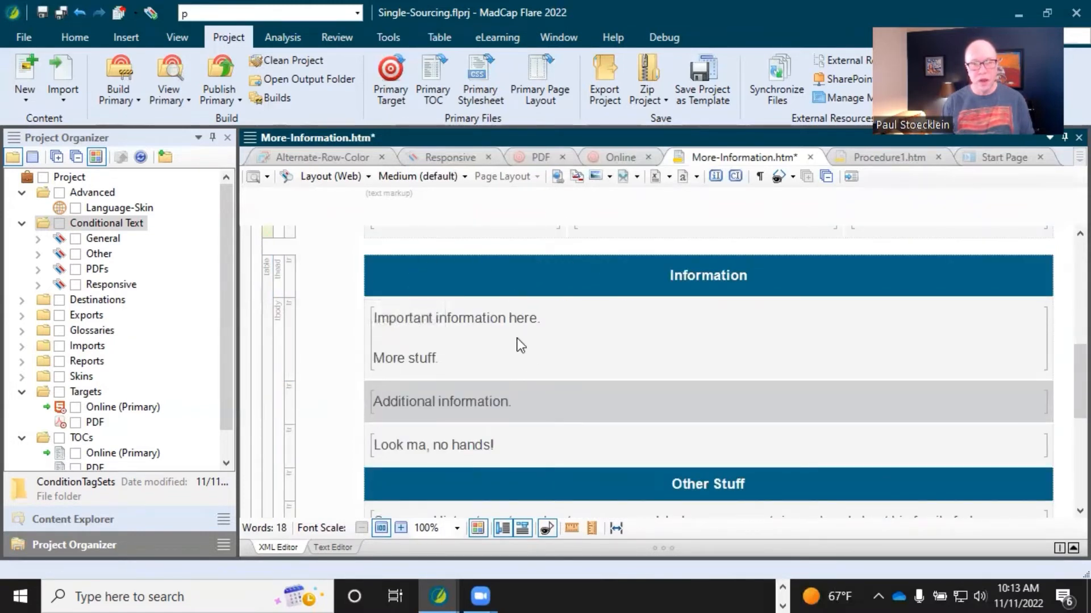
right_click(270, 276)
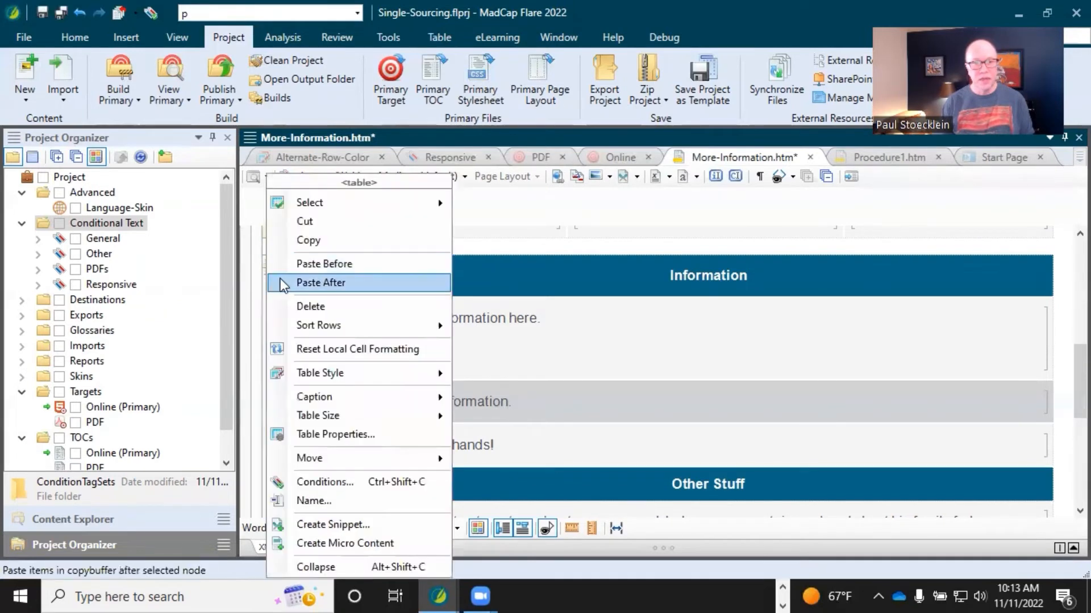
left_click(324, 482)
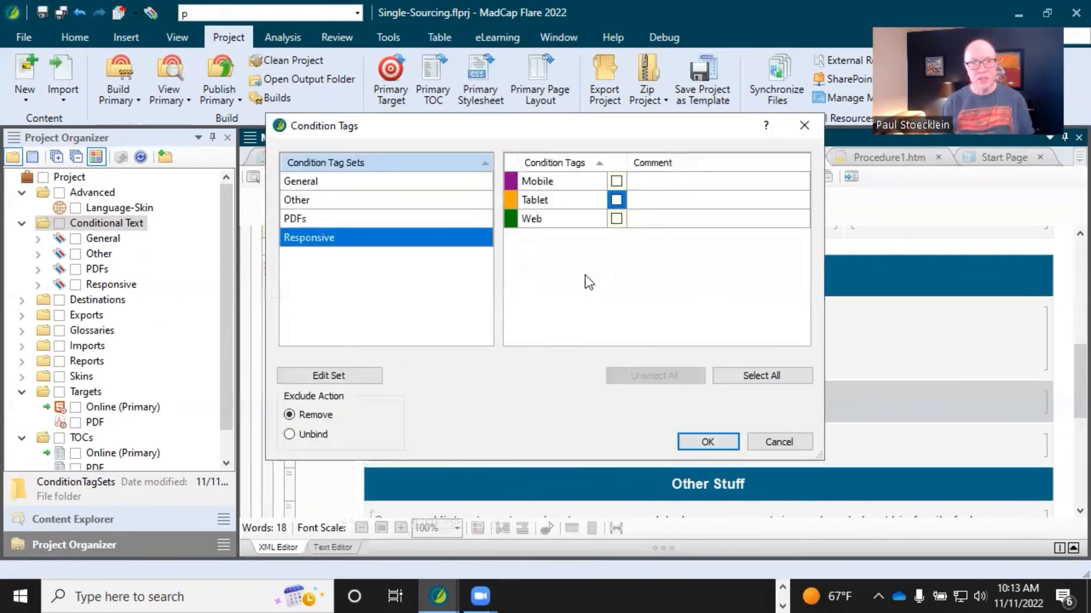
left_click(616, 181)
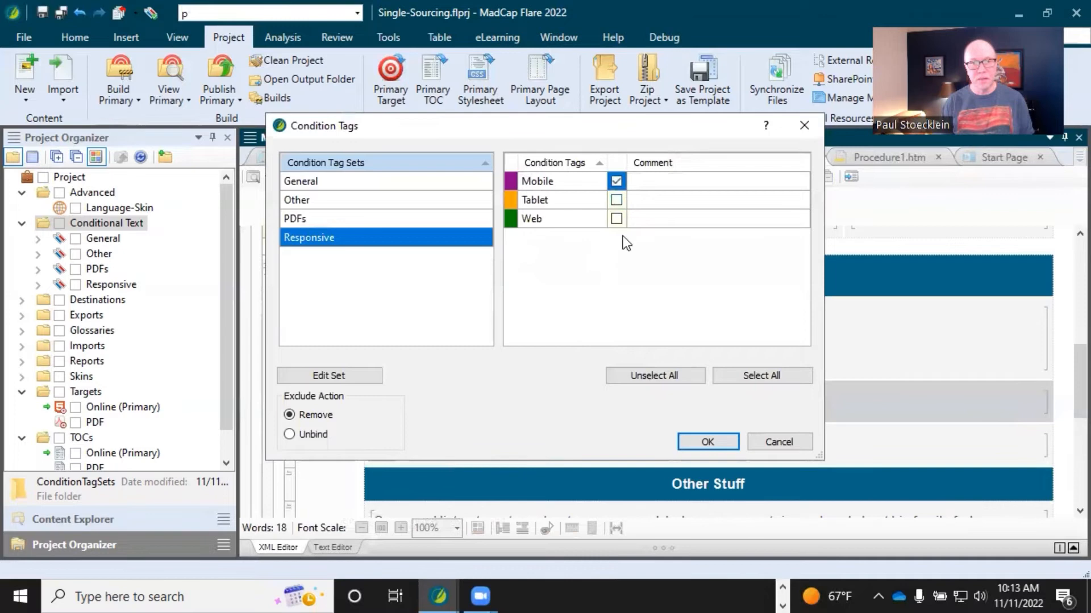
left_click(705, 442)
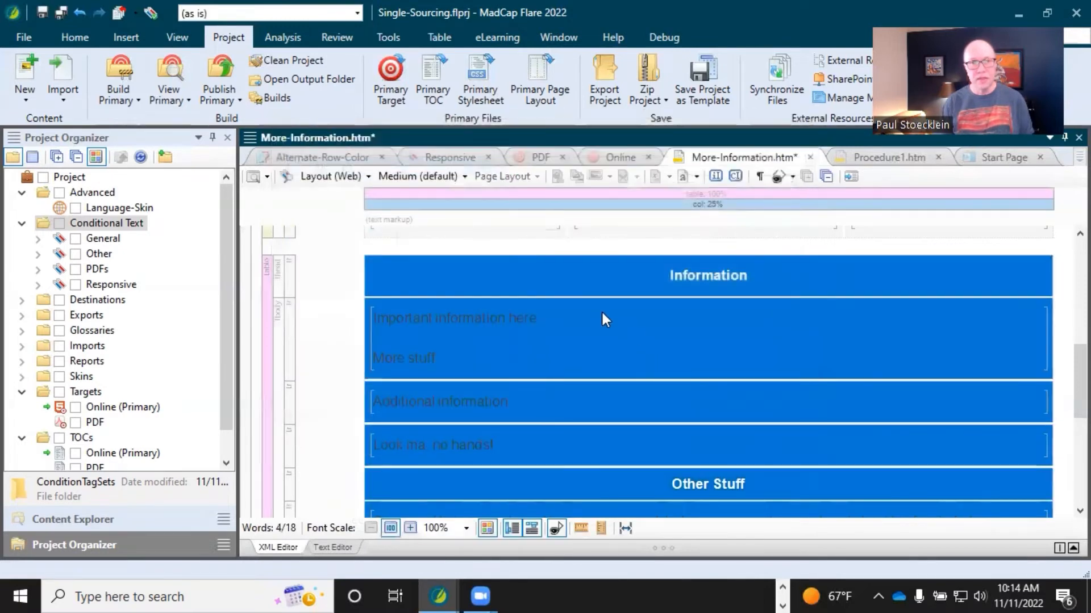
left_click(60, 15)
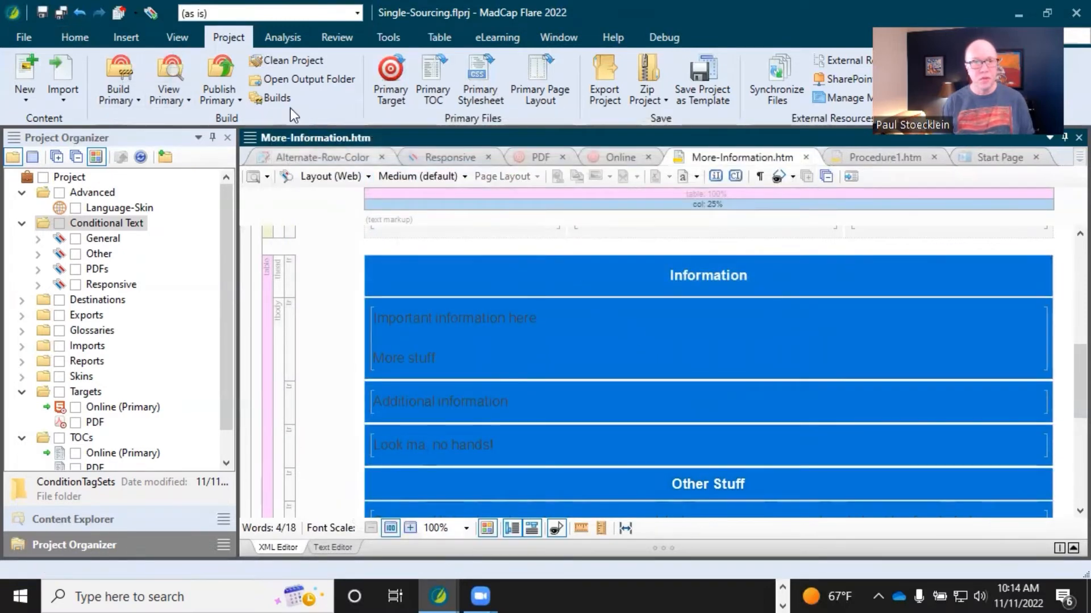
- Build the primary Online target and open the More Information topic in its maximized browser output
left_click(124, 97)
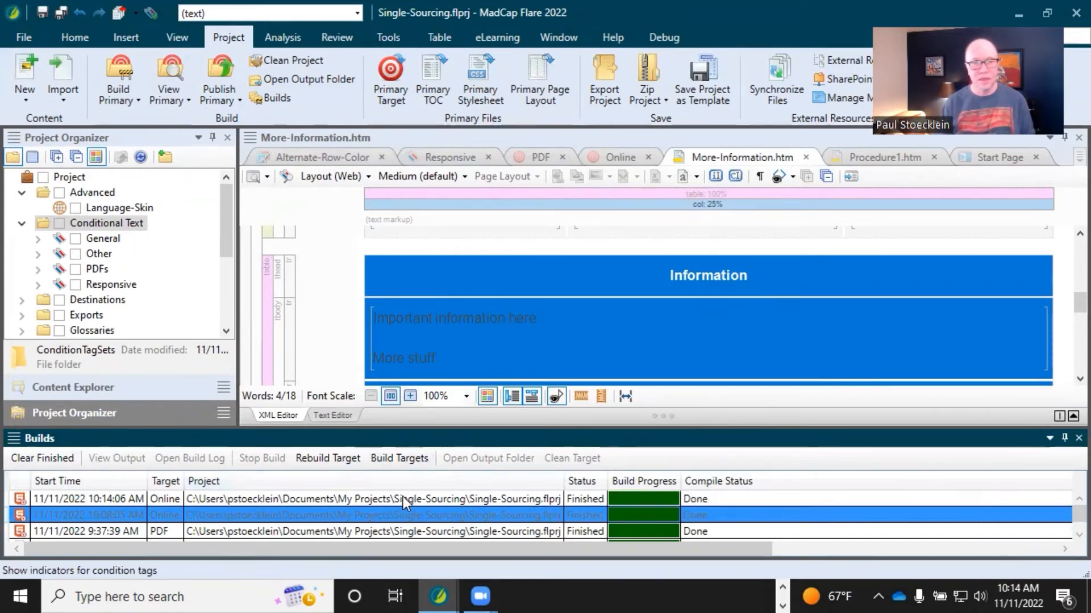
double_click(403, 498)
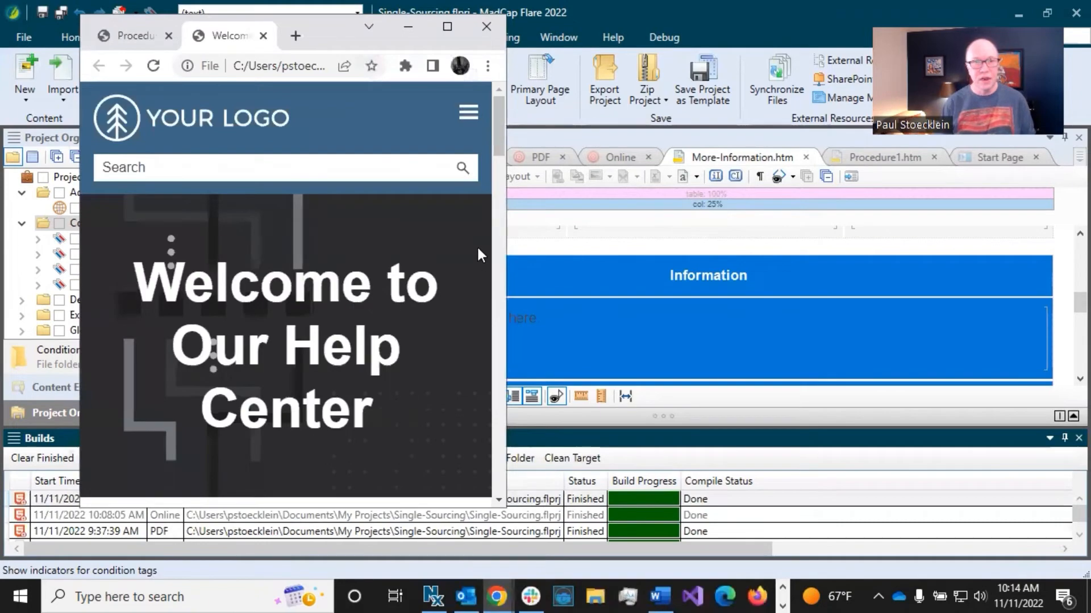
left_click(448, 27)
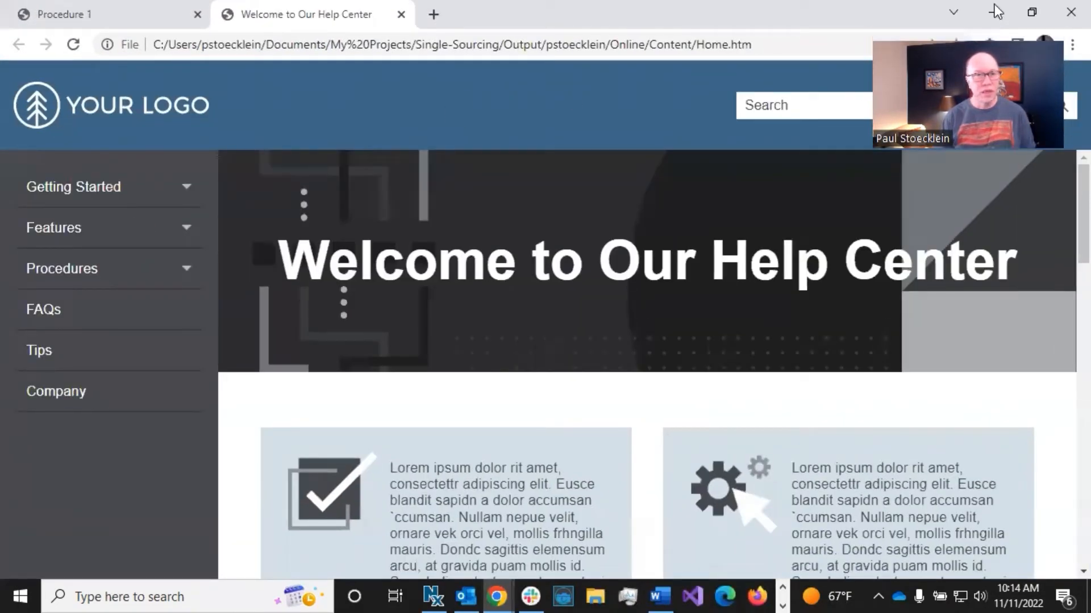
left_click(182, 192)
left_click(111, 250)
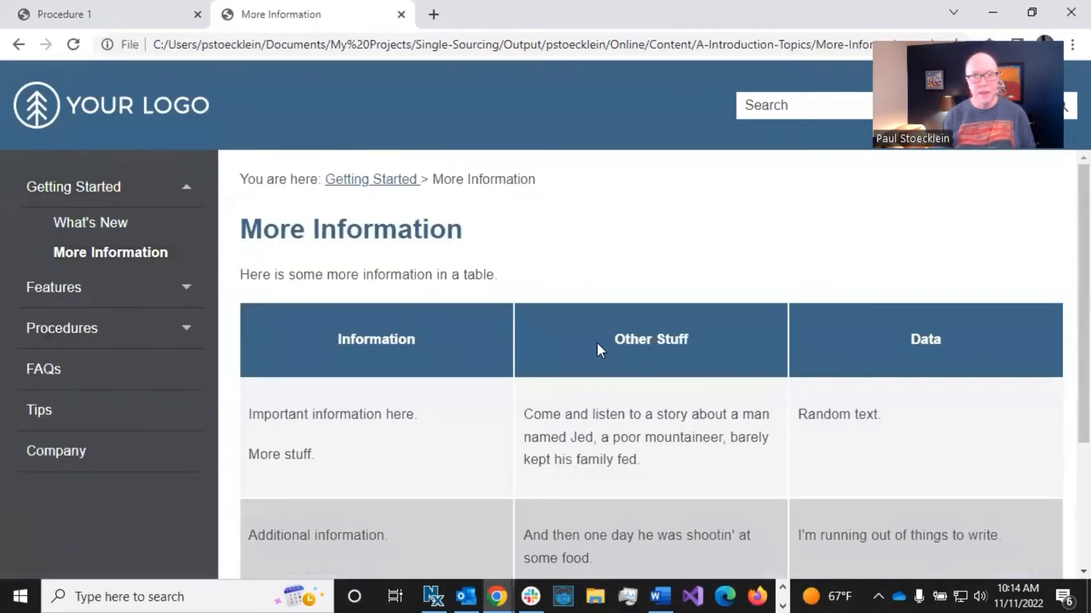
- Check the More Information table in the output at full width and while resizing the browser window between tablet and mobile widths
scroll(431, 316, "down", 3)
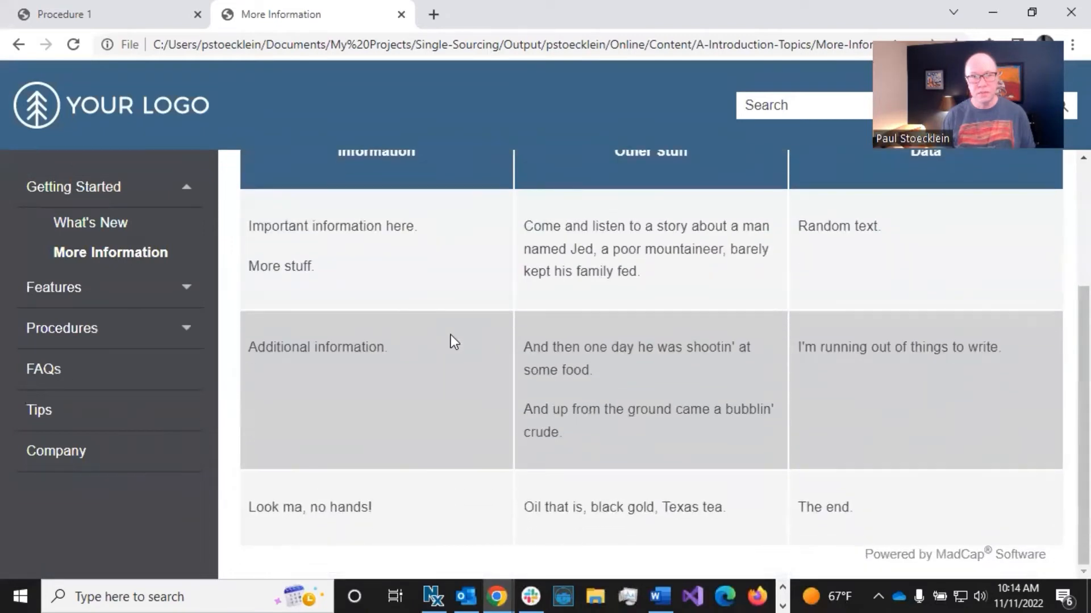
scroll(451, 338, "up", 3)
scroll(452, 342, "down", 1)
scroll(453, 344, "up", 2)
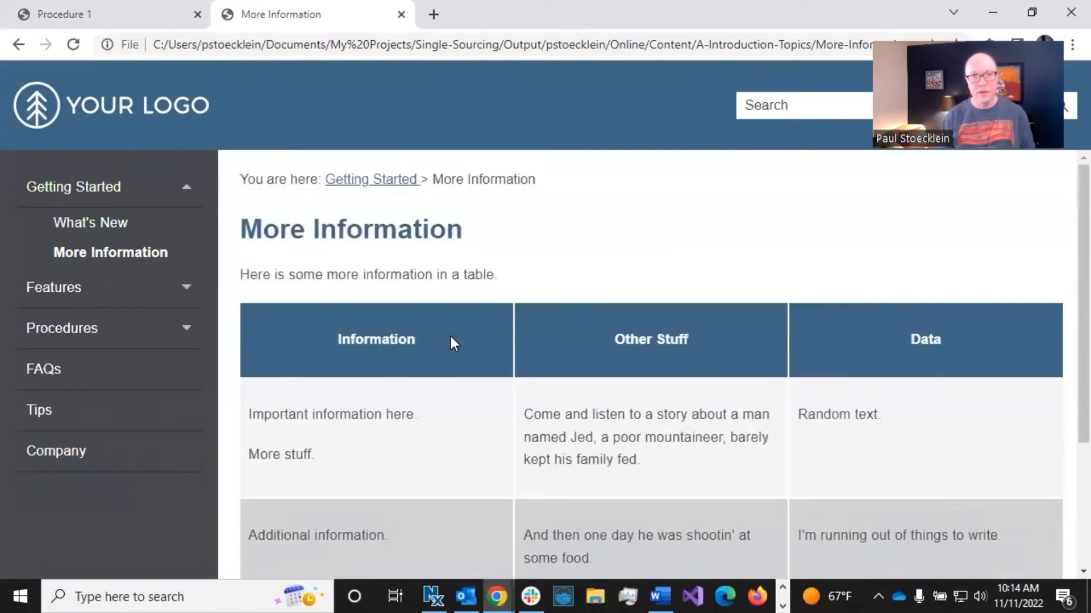
left_click(1030, 13)
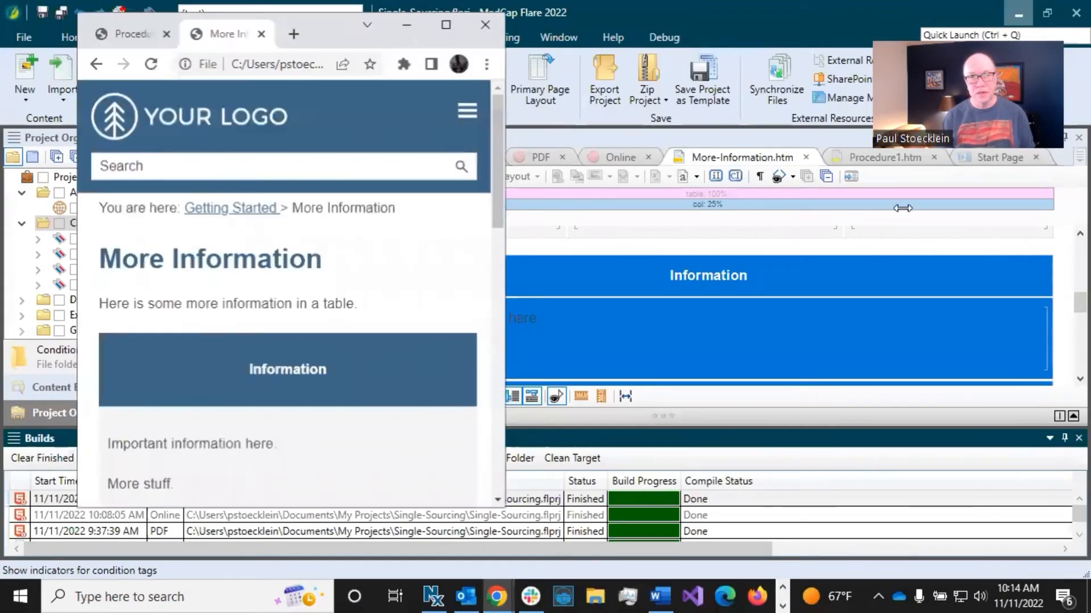
left_click_drag(505, 208, 885, 226)
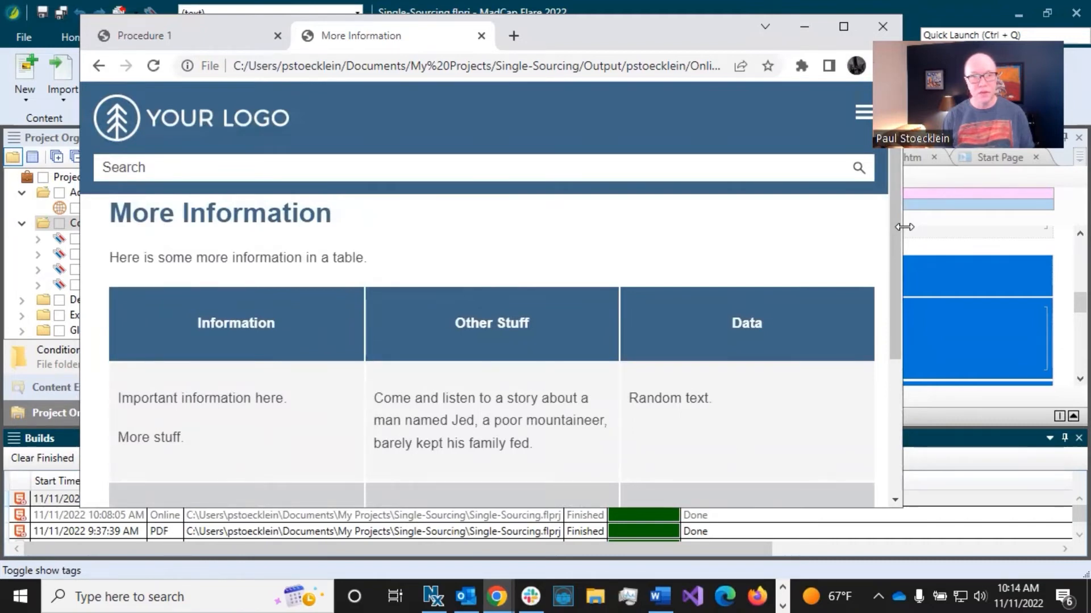
left_click_drag(903, 227, 669, 202)
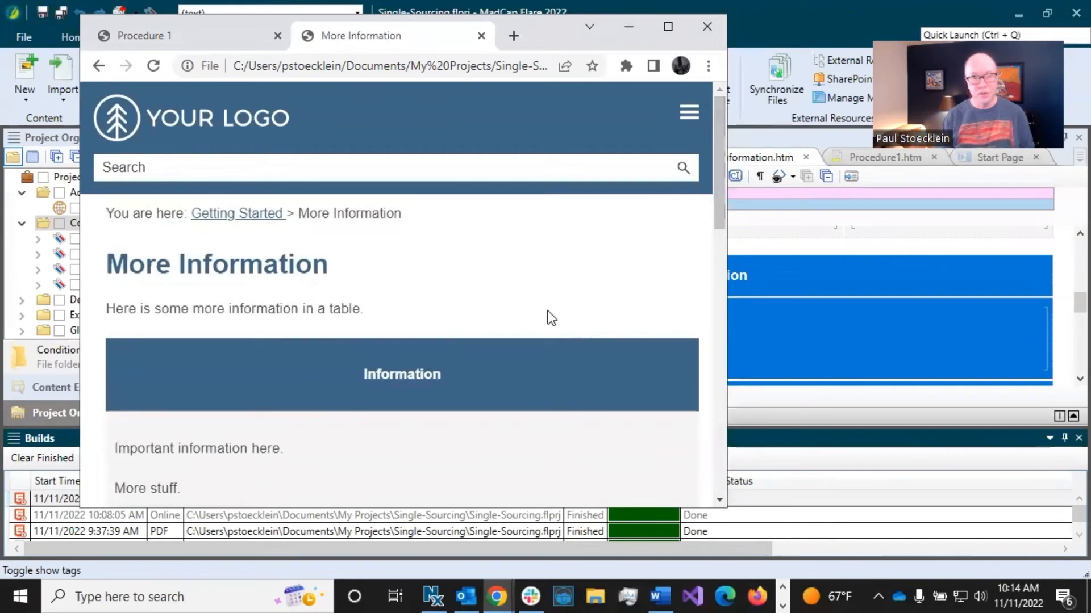
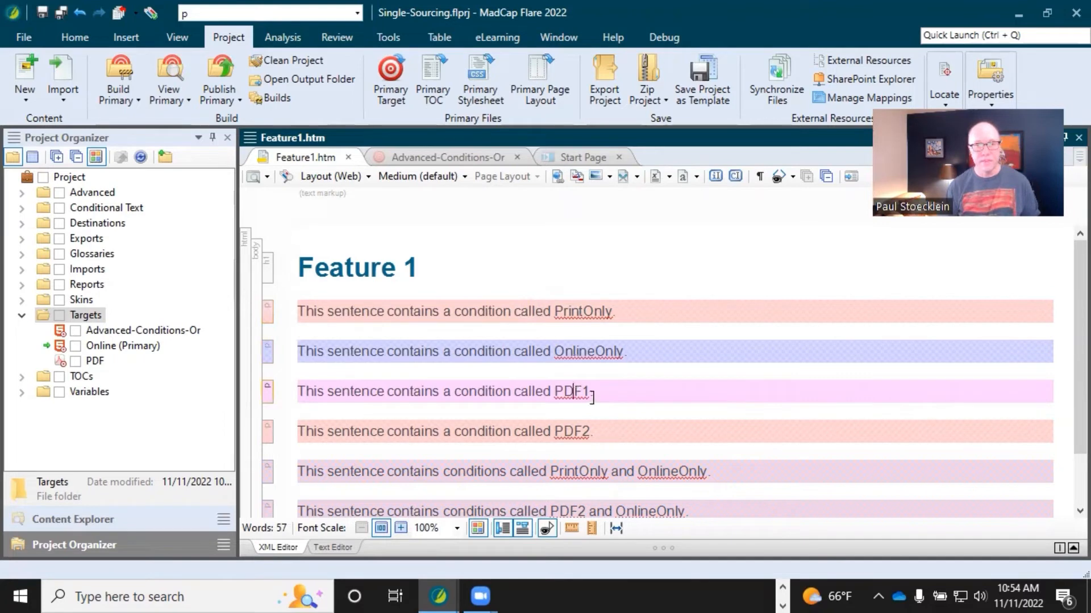
- Review which condition tags each sentence in the Feature 1 topic carries, including the sentences with several conditions
left_click_drag(569, 426, 554, 429)
scroll(625, 402, "down", 1)
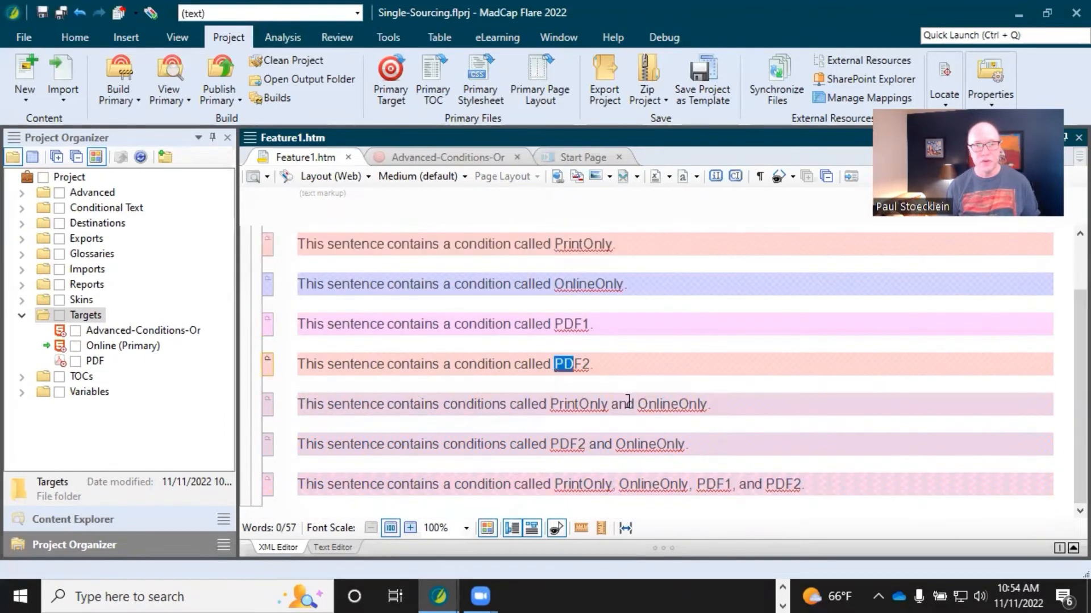
scroll(612, 394, "up", 1)
scroll(609, 392, "down", 1)
scroll(489, 315, "up", 1)
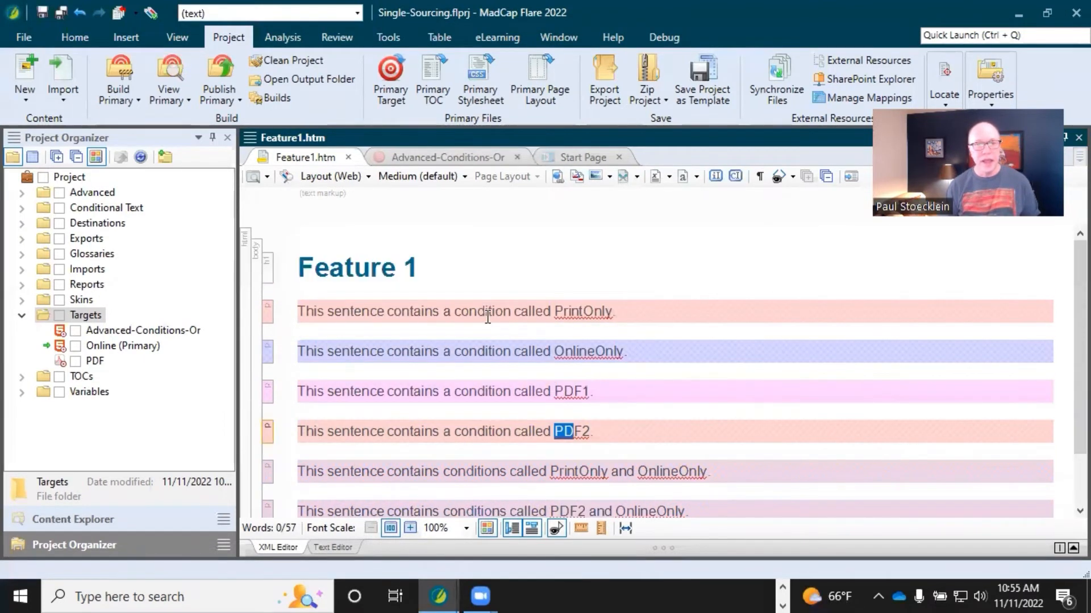
left_click(439, 312)
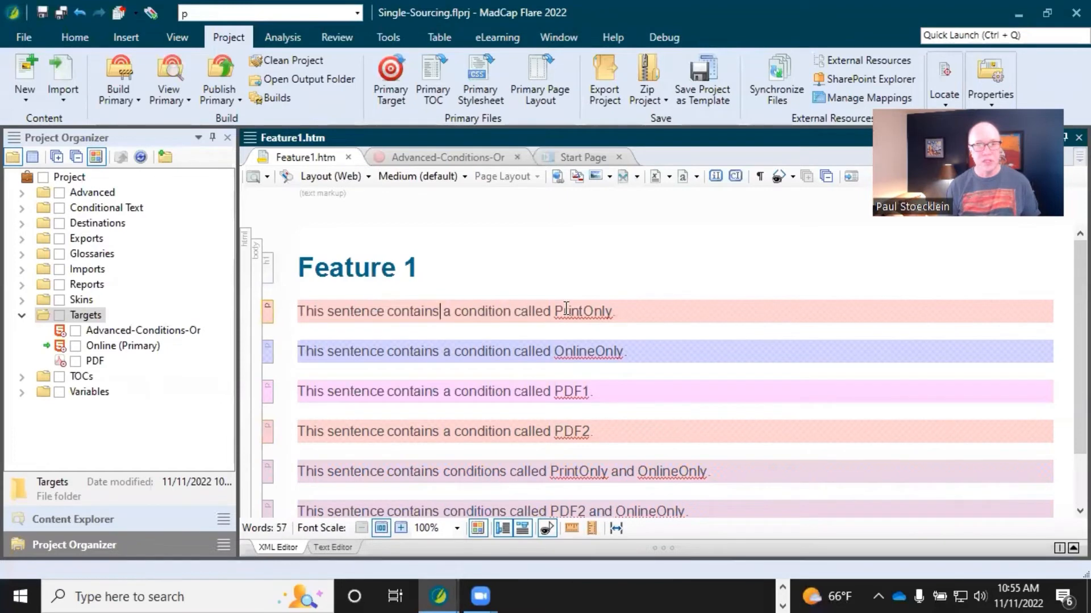
left_click_drag(556, 310, 583, 311)
left_click(579, 311)
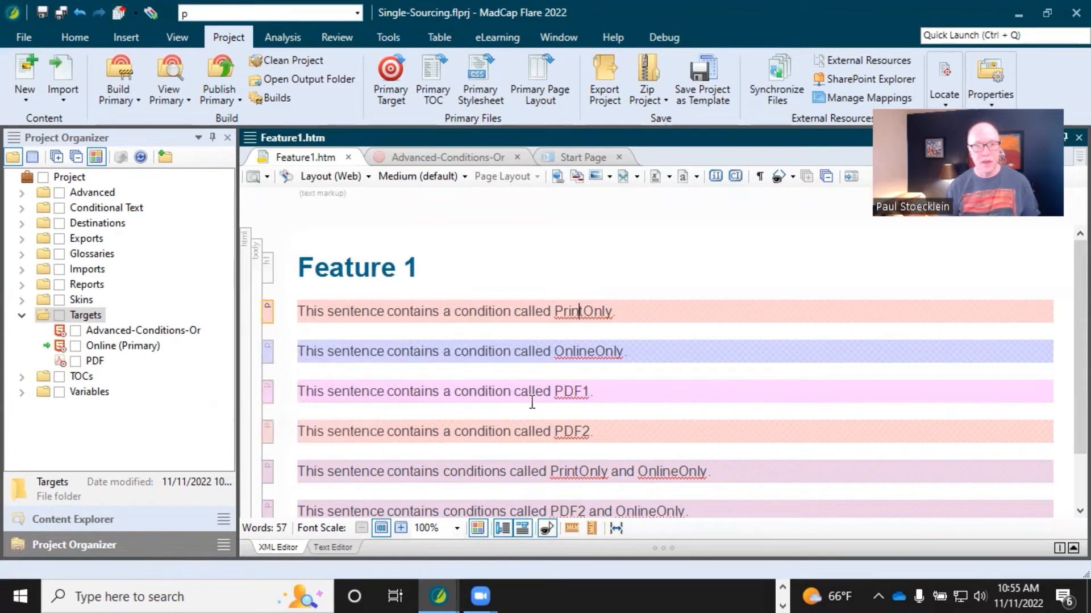
scroll(535, 391, "down", 2)
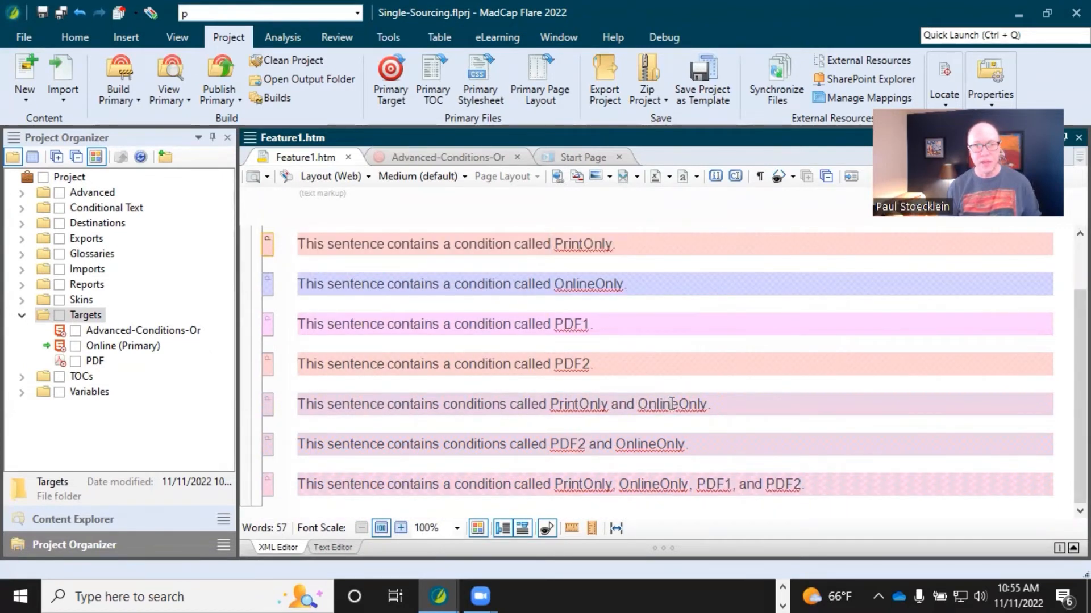
left_click(558, 441)
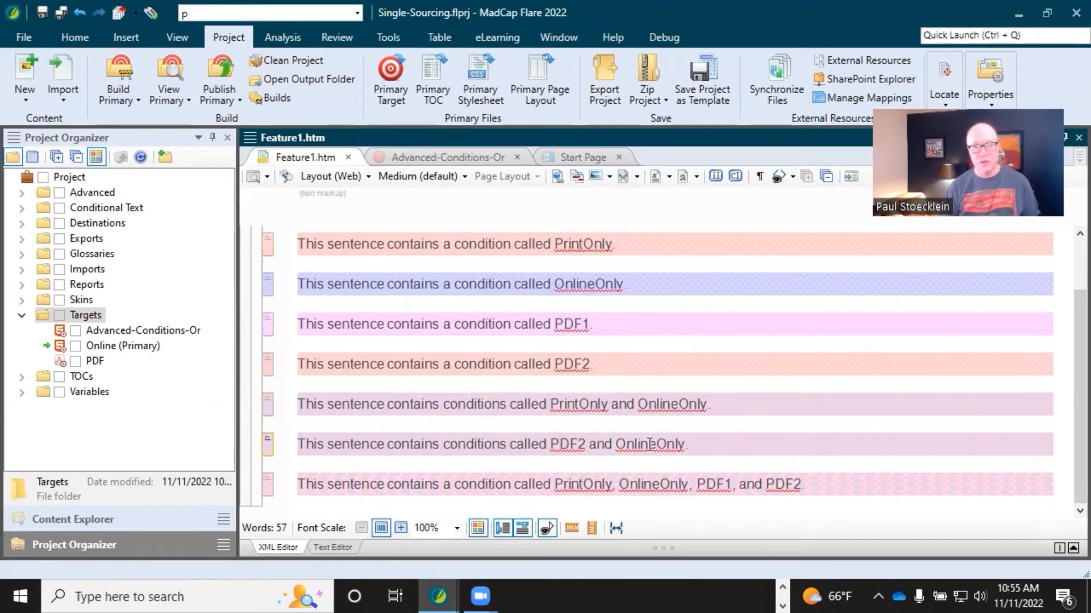
left_click_drag(584, 484, 787, 484)
left_click(784, 484)
scroll(576, 378, "up", 2)
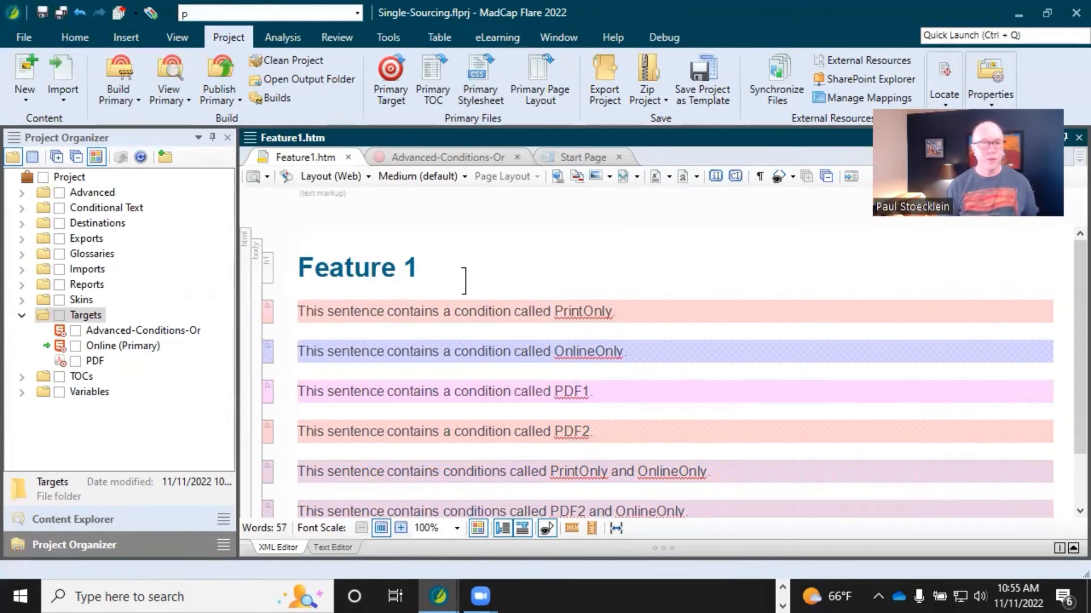
- Review the conditional text actions of the OnlineOnly, PrintOnly and CoolOutput tags in the Advanced-Conditions-Or target
left_click(434, 161)
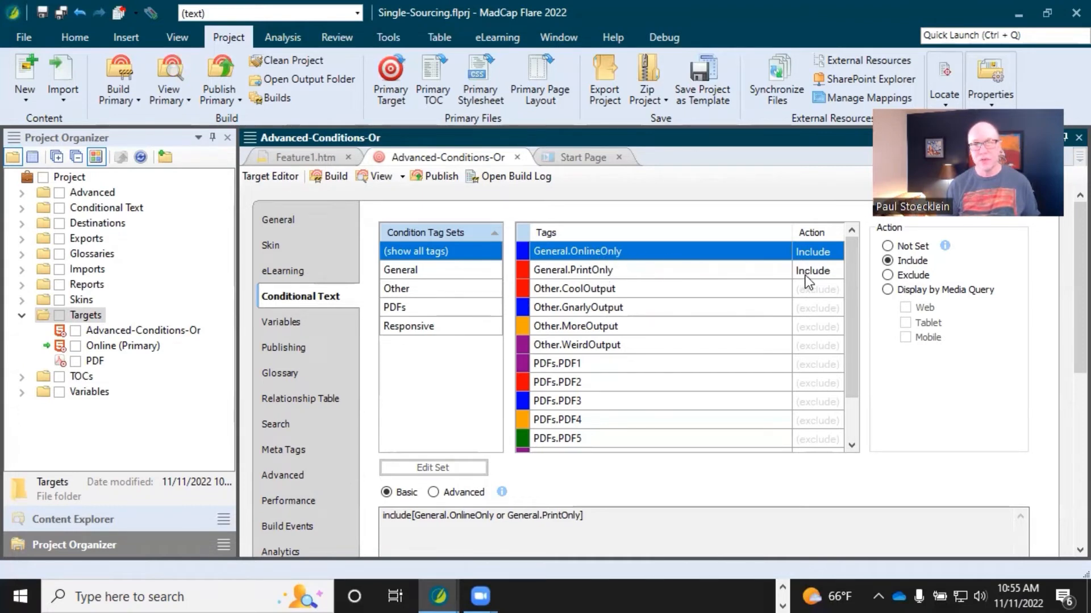
left_click_drag(850, 288, 869, 238)
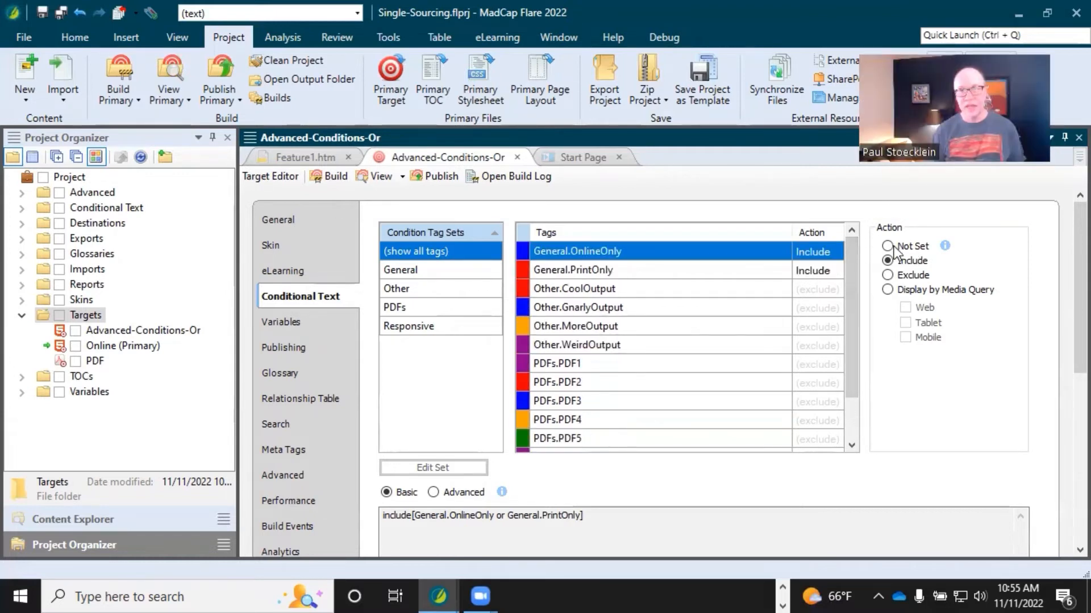
left_click(826, 288)
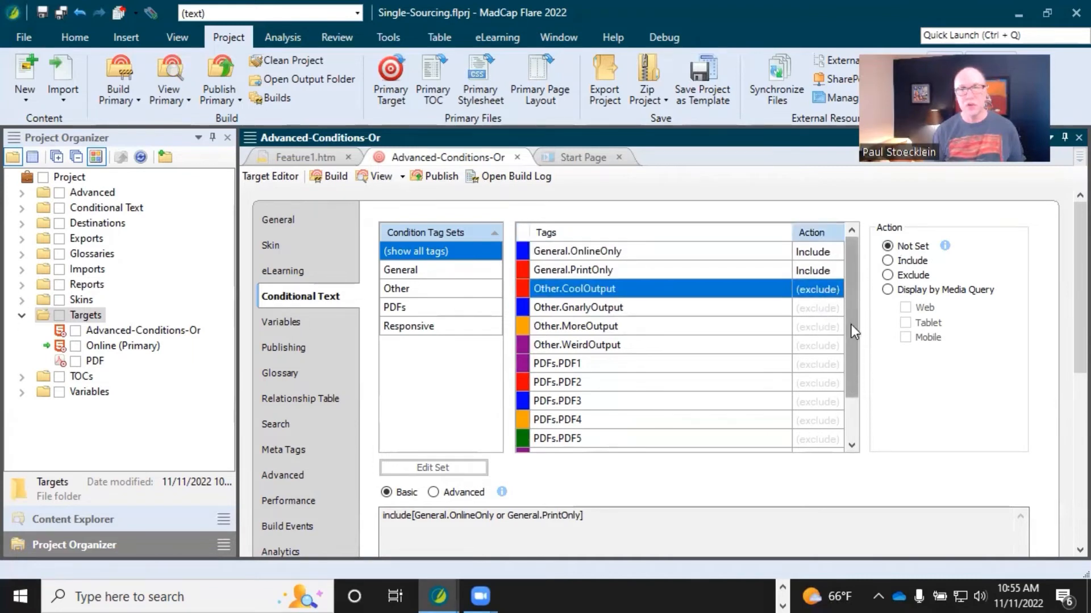
left_click(678, 254)
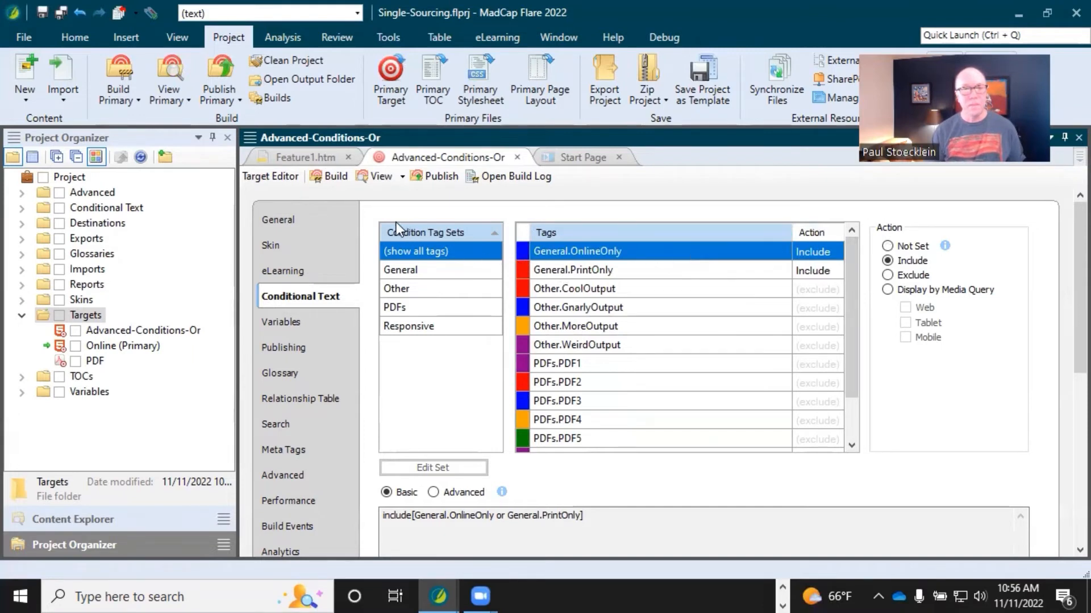
- Build the Advanced-Conditions-Or target and check the Feature 1 topic in its output, then return to the target and close the build list
left_click(336, 178)
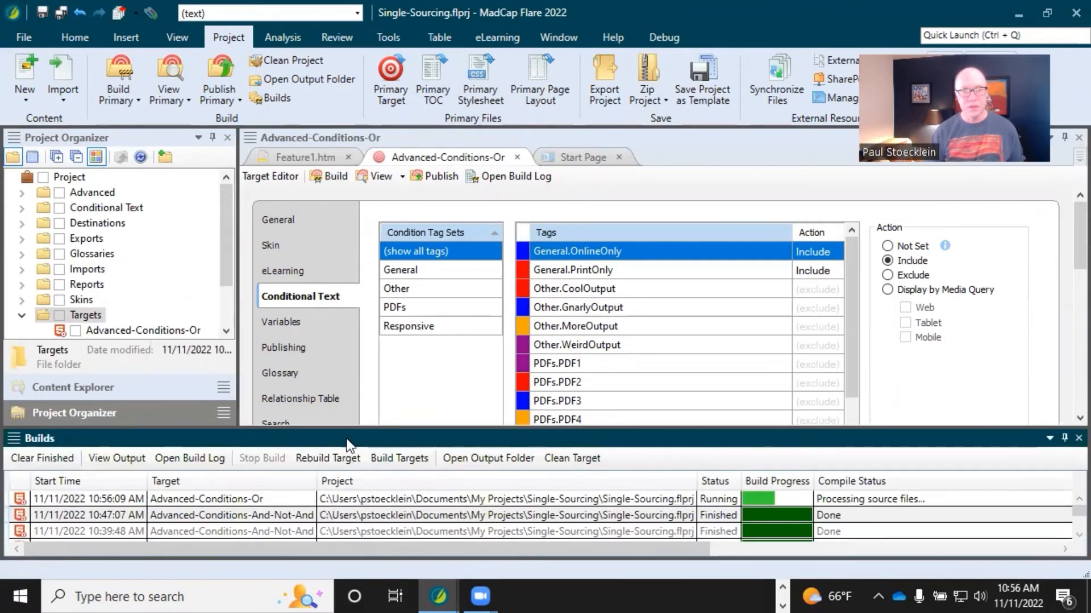
left_click(277, 499)
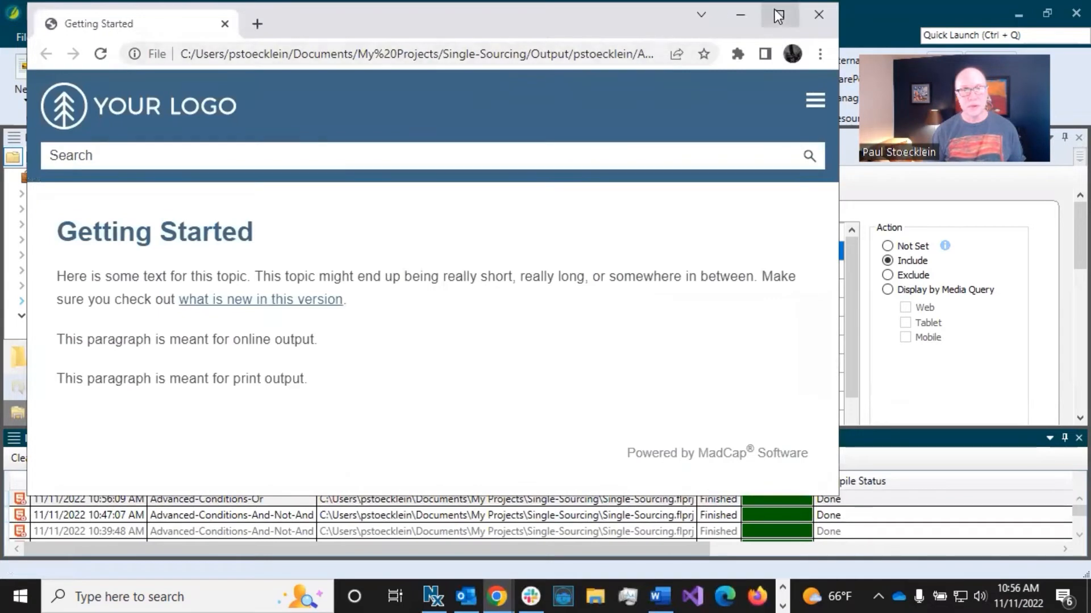
left_click(778, 16)
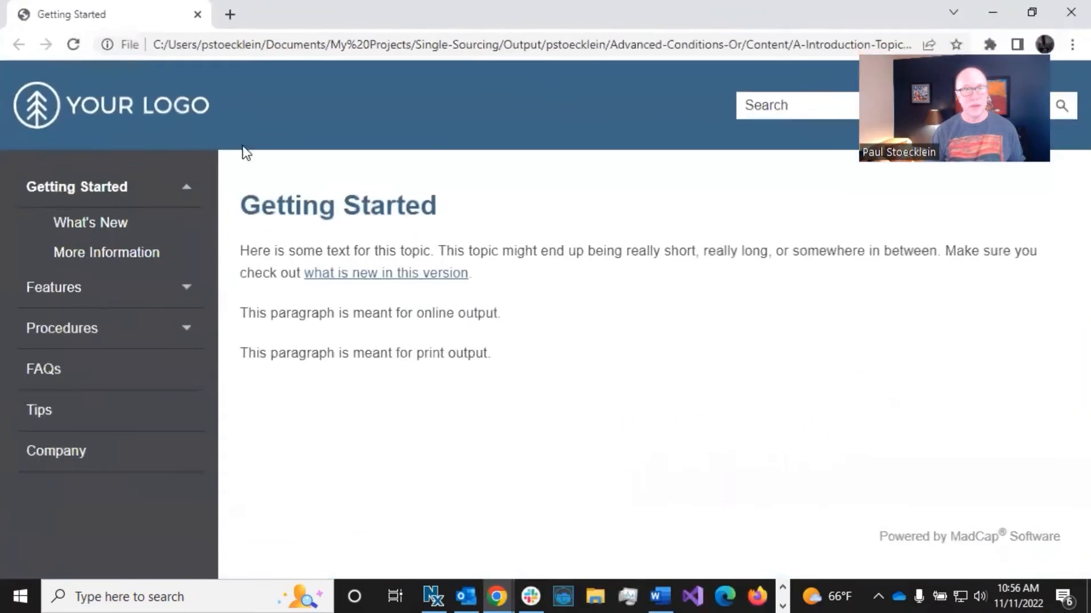
left_click(92, 290)
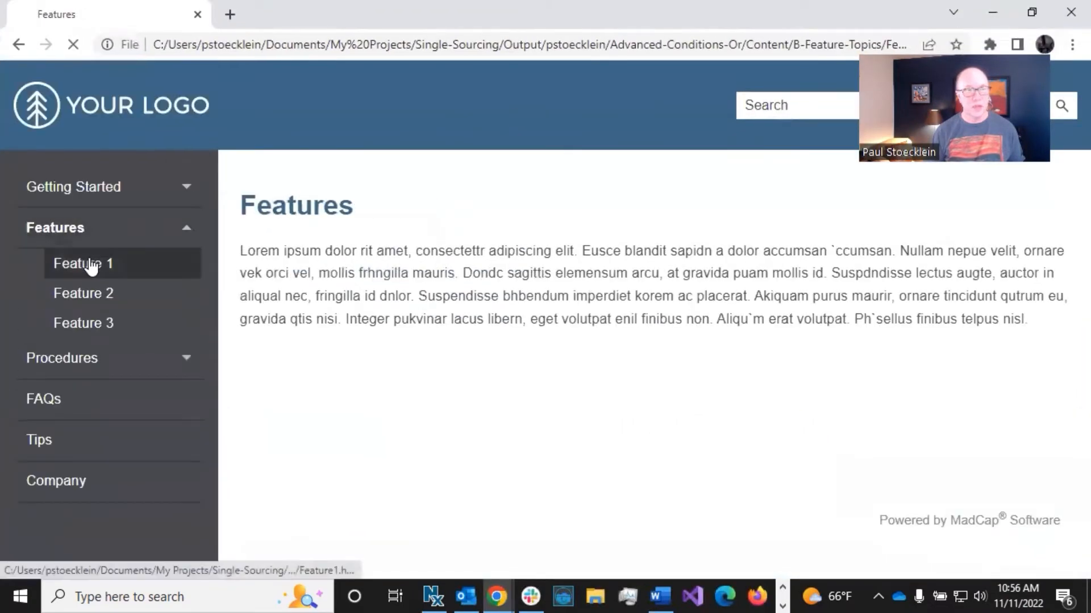
left_click(89, 262)
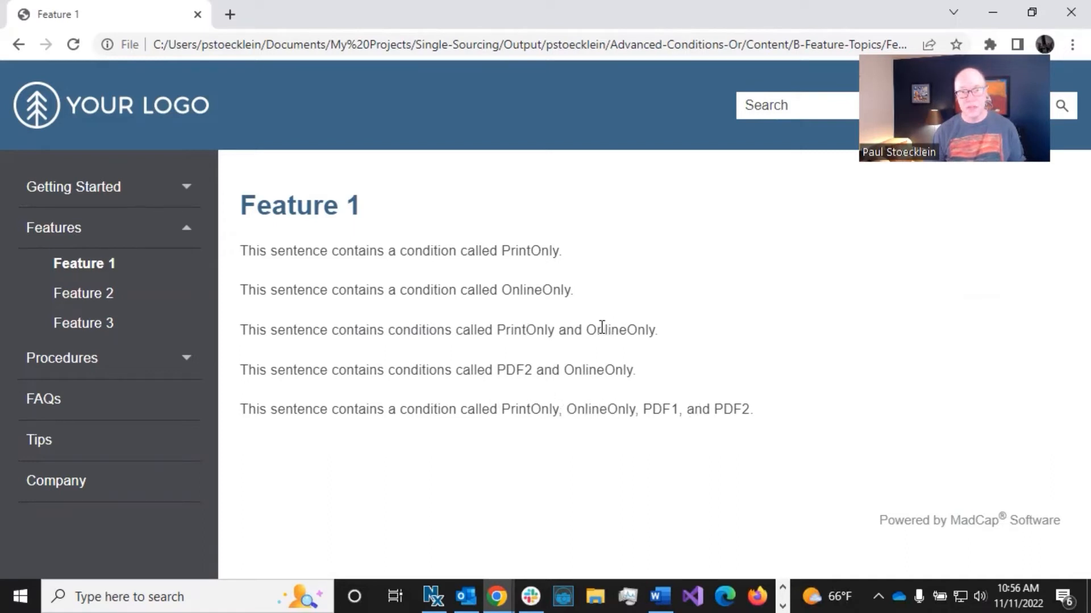
key("alt+Tab")
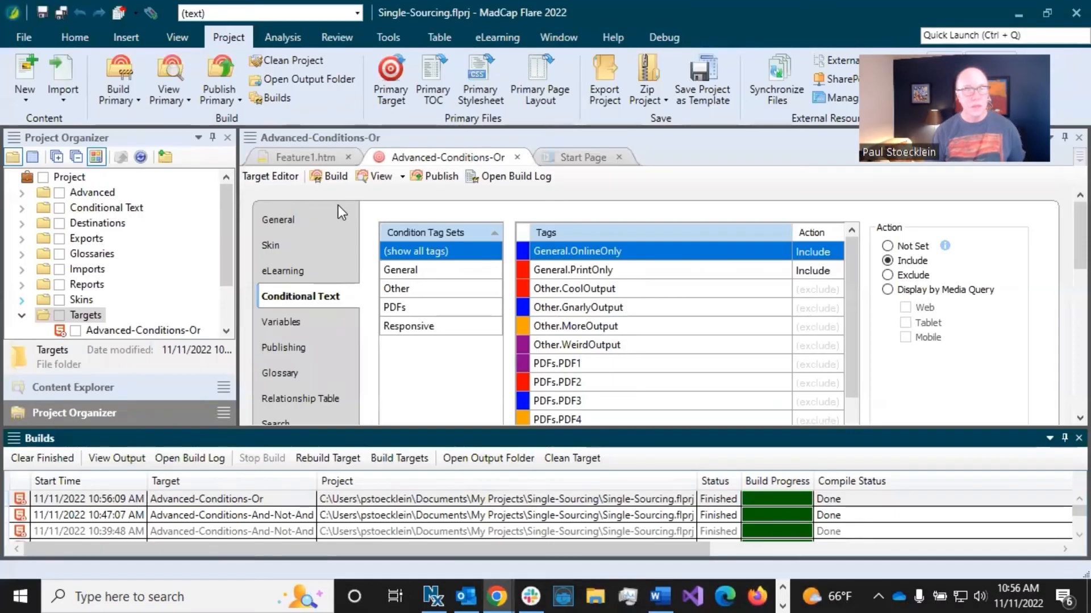
left_click(1079, 438)
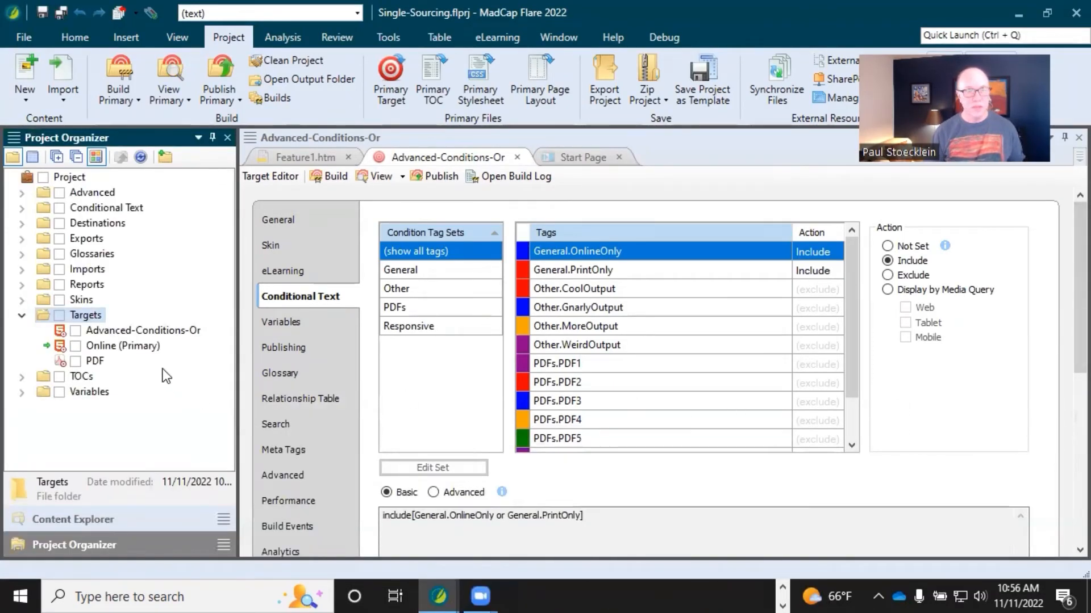
- Duplicate the Advanced-Conditions-Or target within the project's targets
left_click(121, 332)
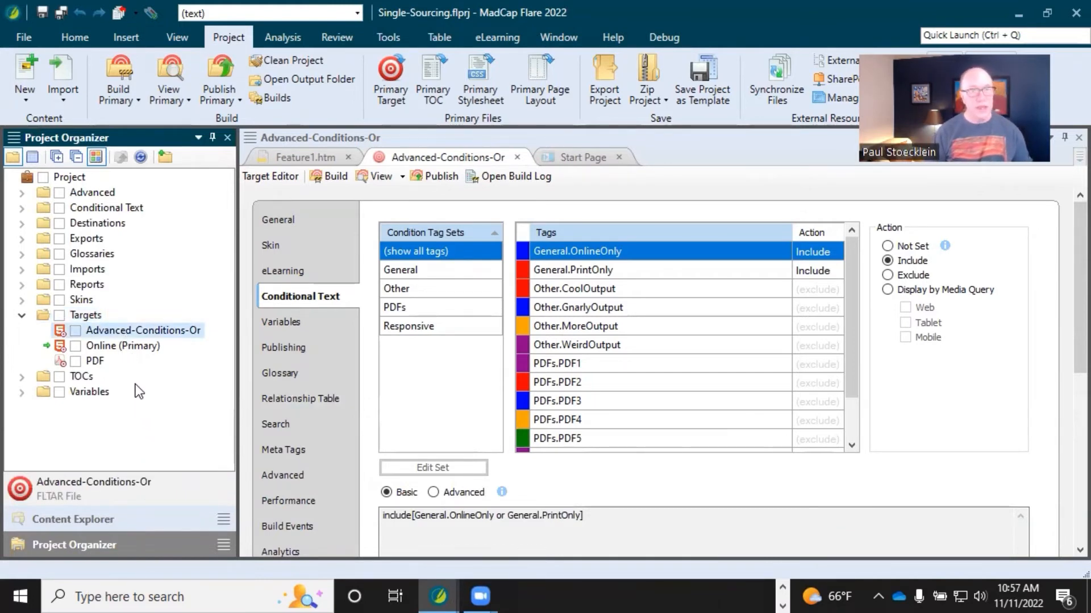
key("ctrl+c")
key("ctrl+v")
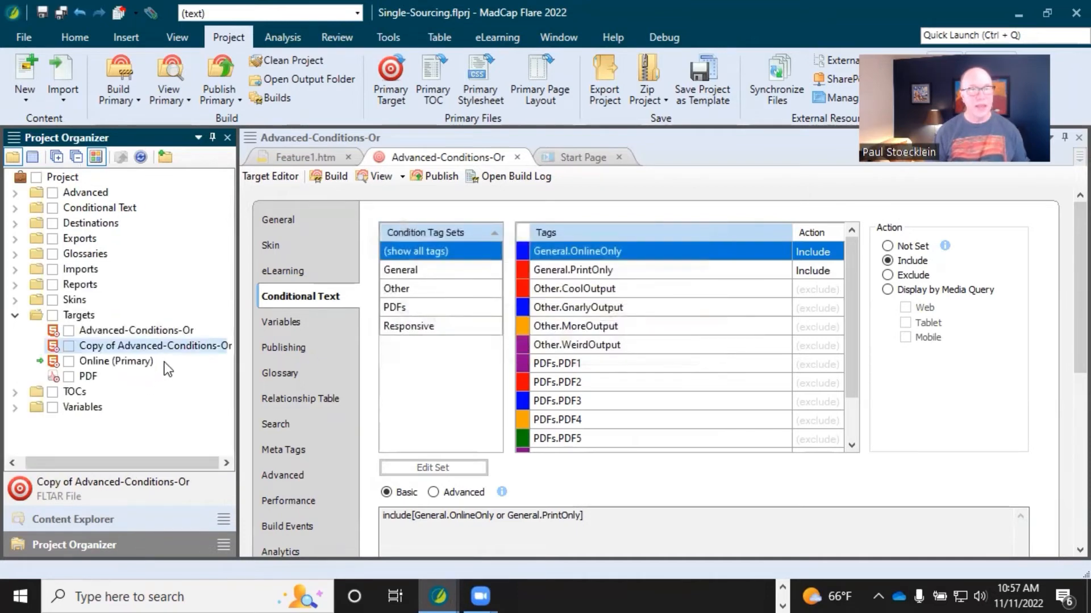
- Rename the copied target as Advanced-Conditions-And and open it for editing
left_click(125, 346)
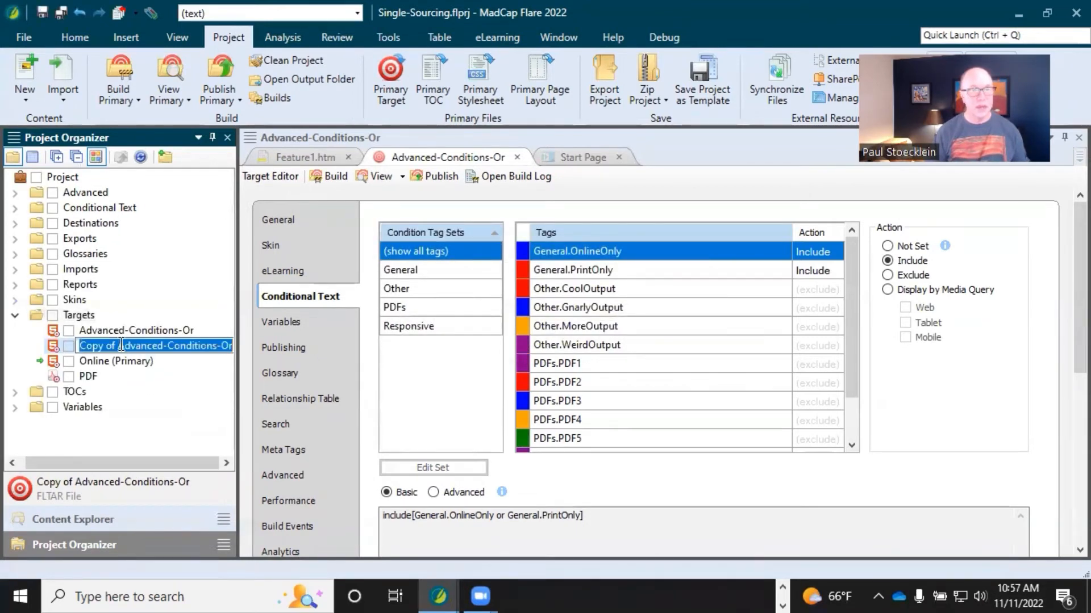
left_click(120, 345)
left_click_drag(121, 345, 68, 347)
key("BackSpace")
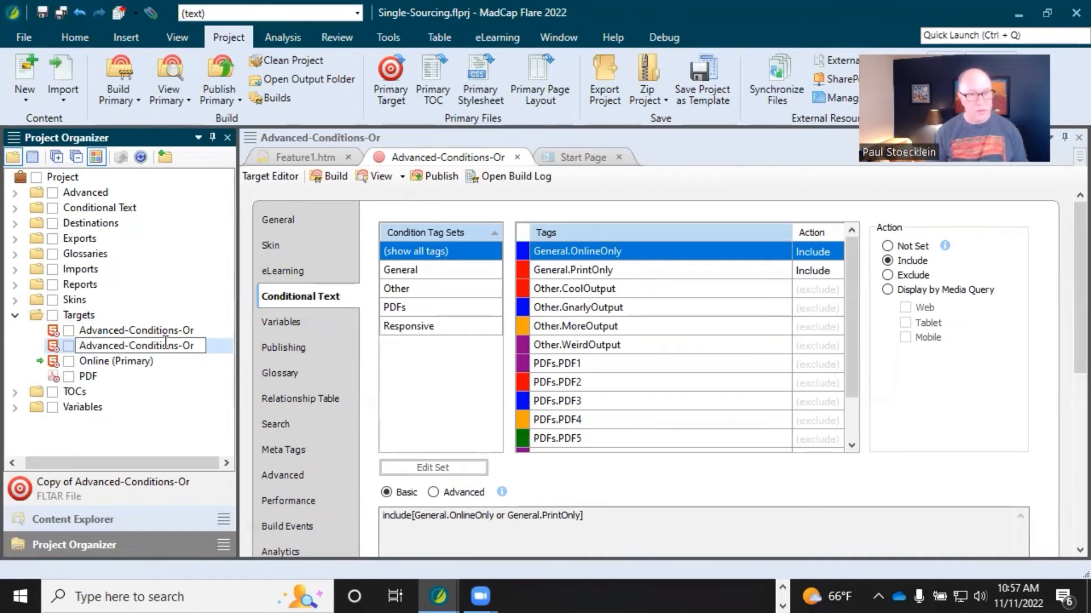
left_click_drag(184, 345, 198, 345)
type("A")
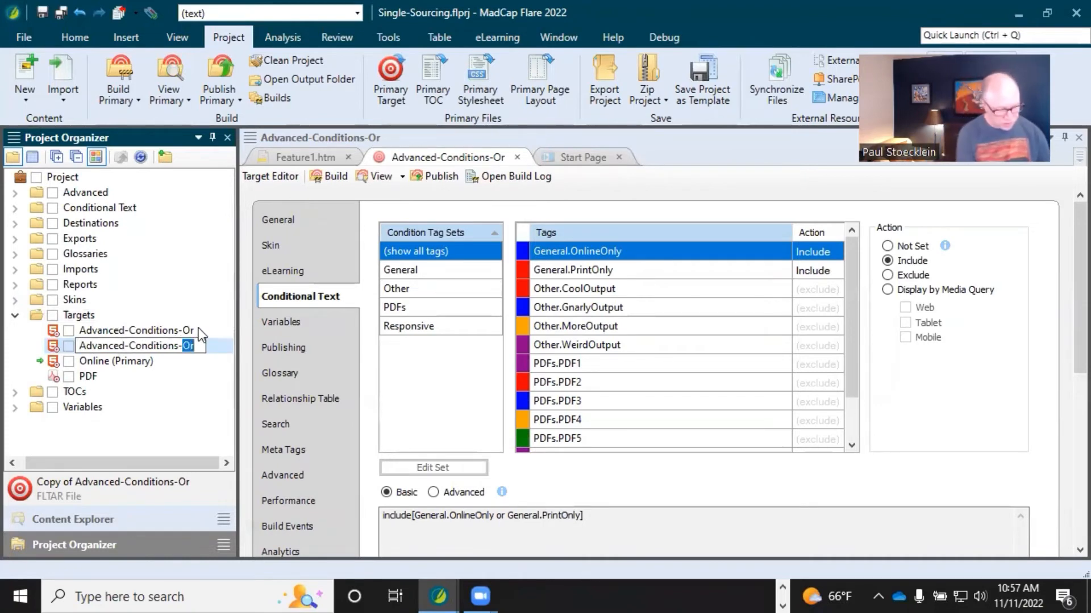
type("nd")
key("Return")
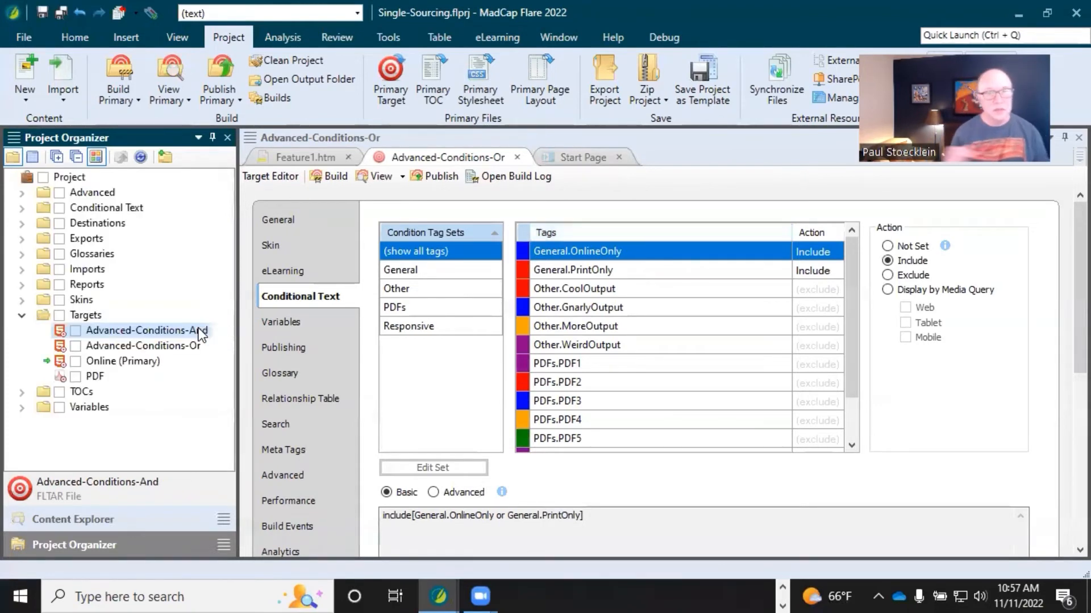
double_click(197, 332)
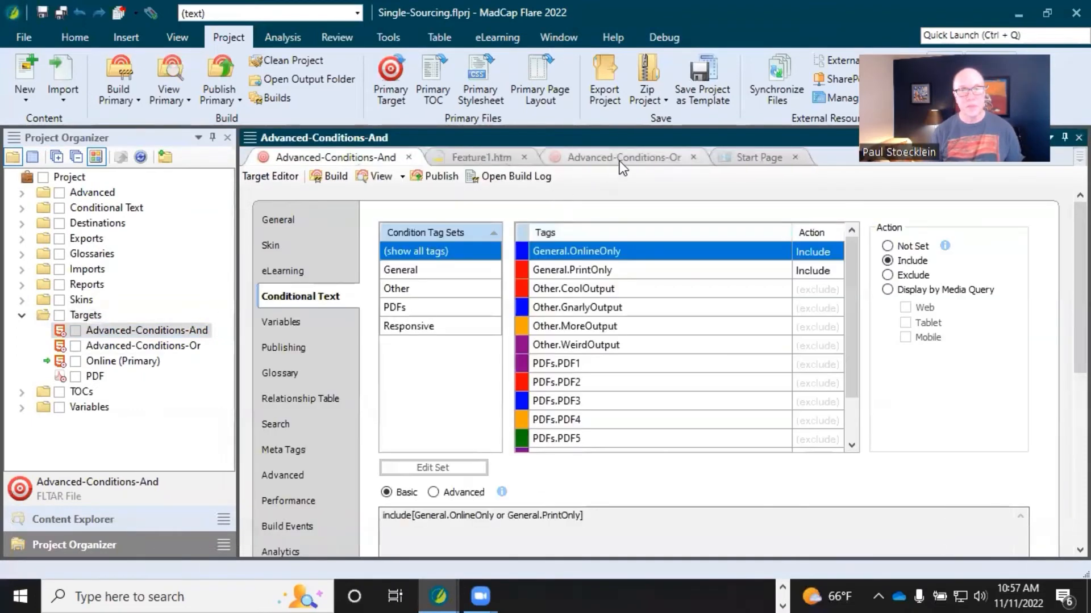
- Close the Advanced-Conditions-Or target, switch Advanced-Conditions-And to the advanced condition expression mode and copy in its basic expression
left_click(692, 157)
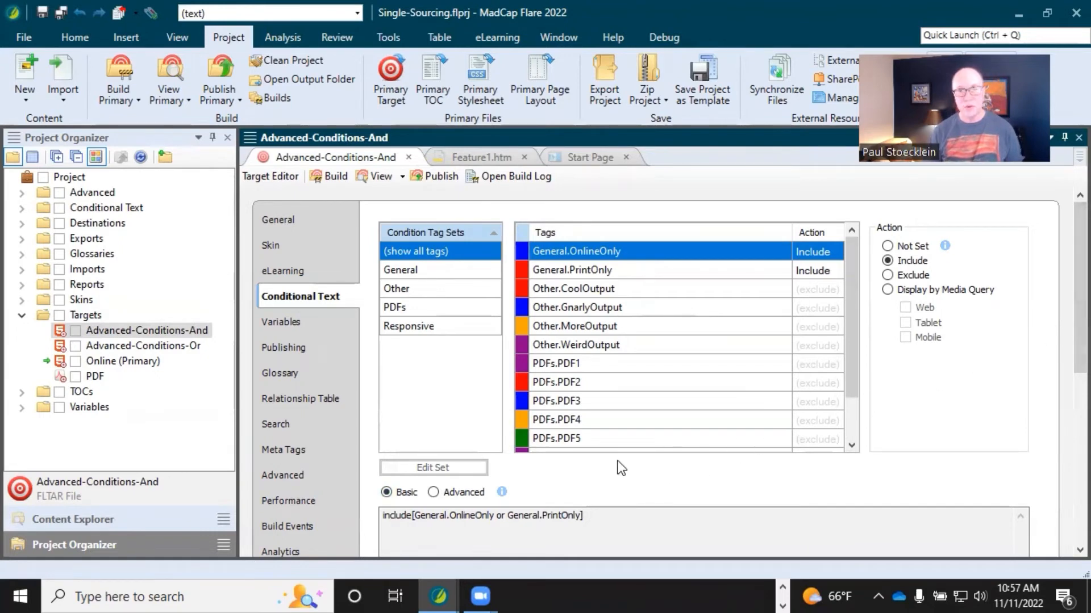
left_click(434, 492)
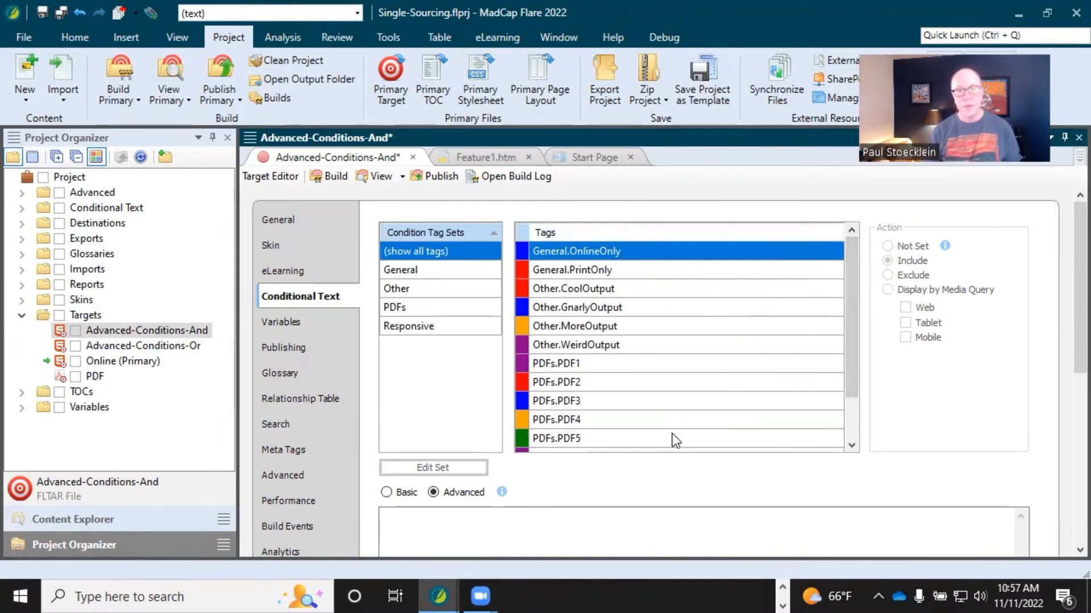
scroll(1064, 356, "down", 2)
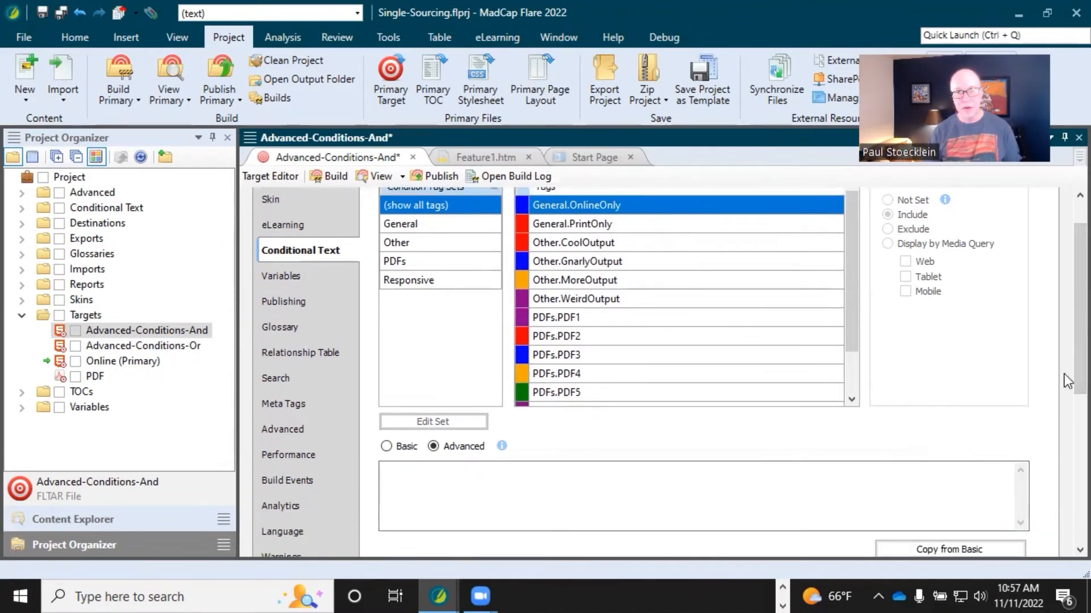
scroll(1065, 386, "down", 4)
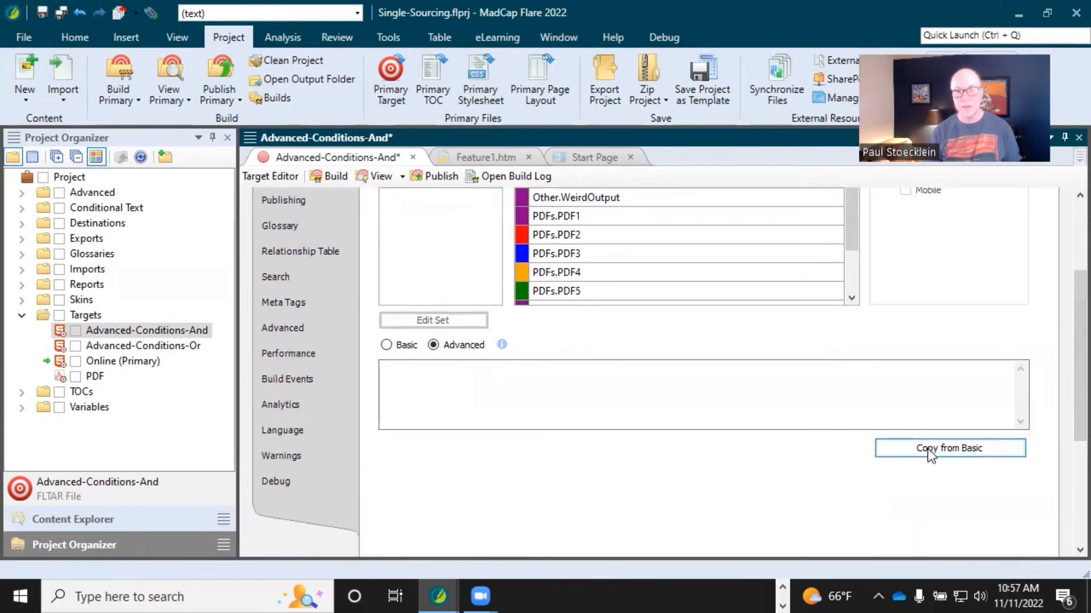
left_click(927, 448)
left_click(600, 372)
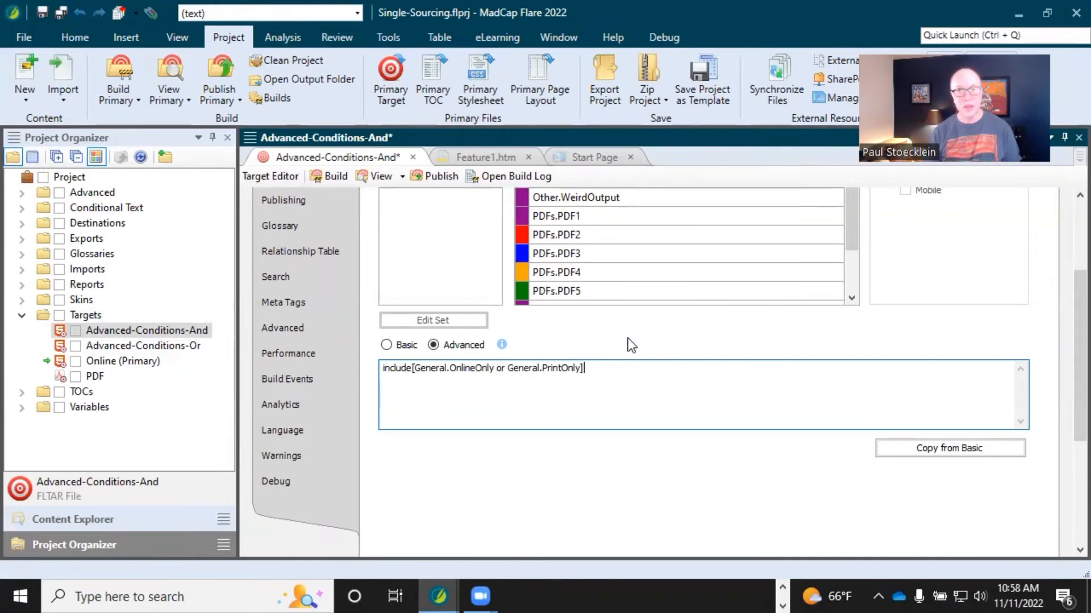
- Replace the or operator with and between General.OnlineOnly and General.PrintOnly in the advanced include expression
scroll(631, 345, "up", 3)
scroll(632, 338, "down", 1)
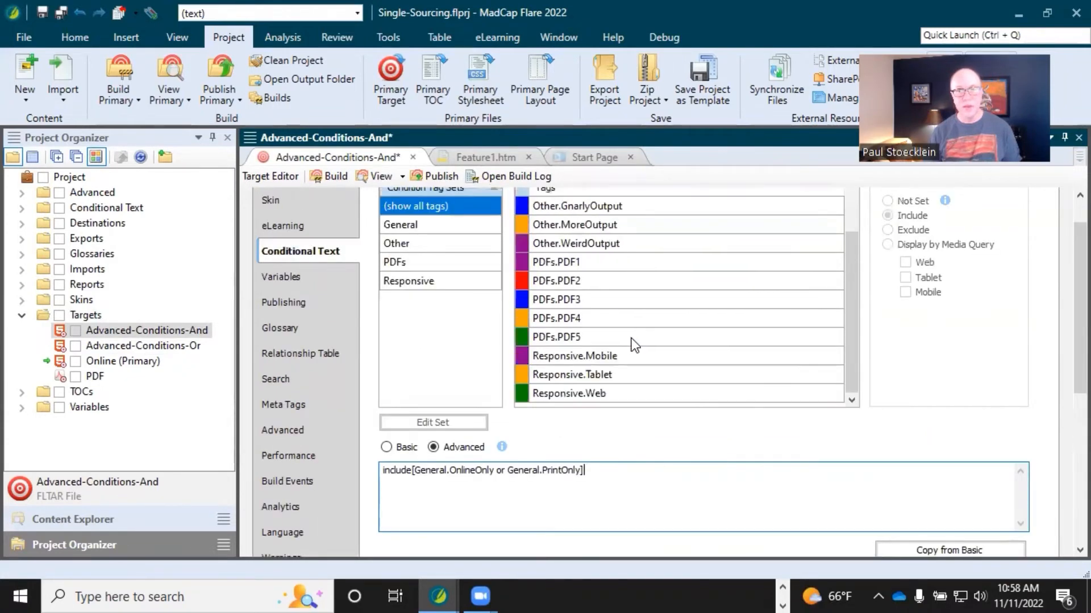
double_click(499, 470)
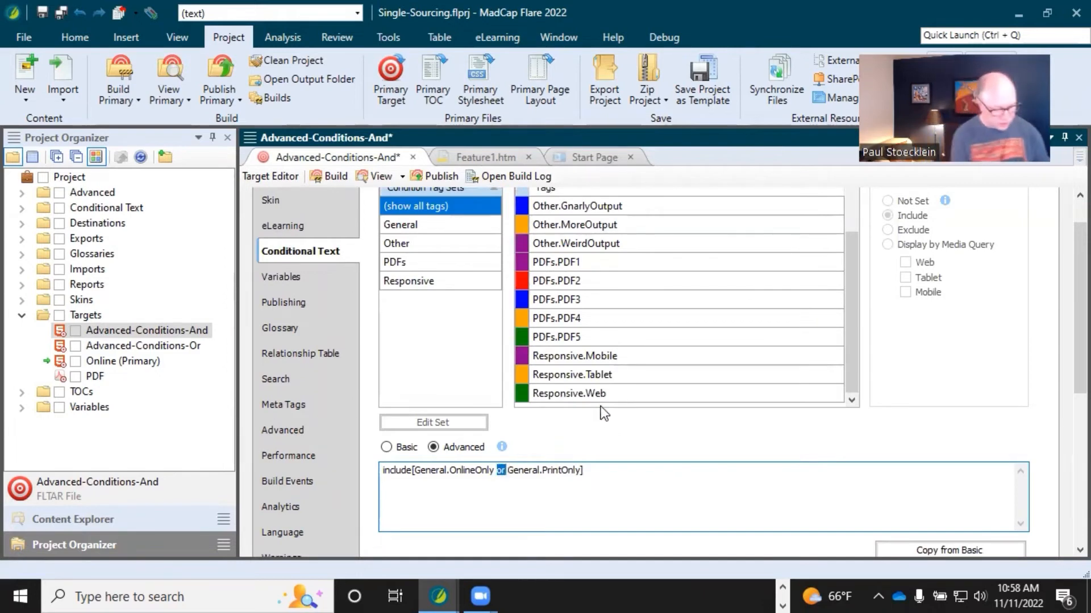
type("and")
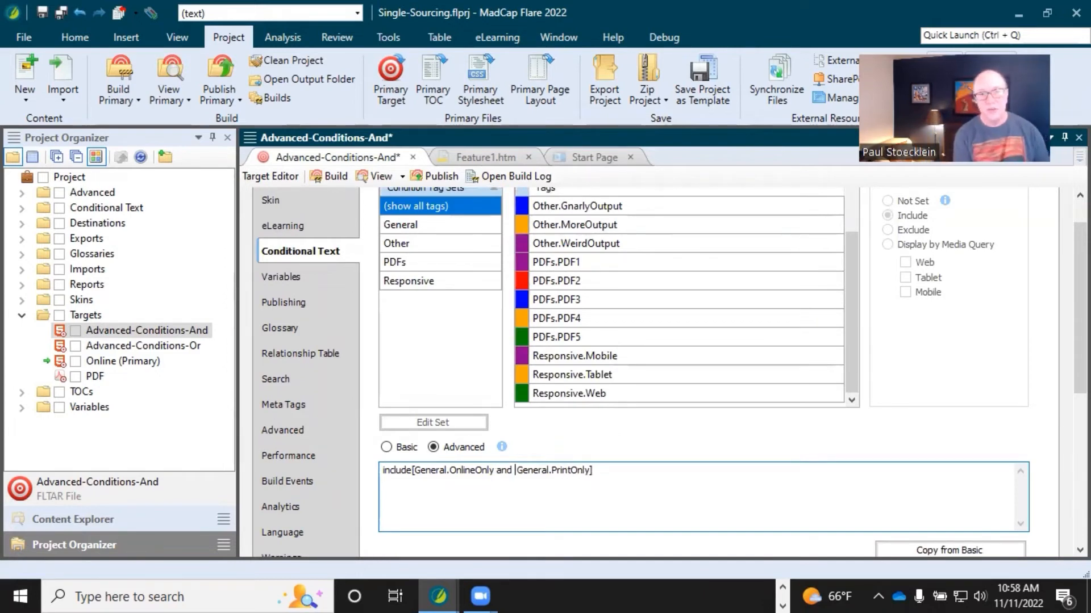
key("BackSpace")
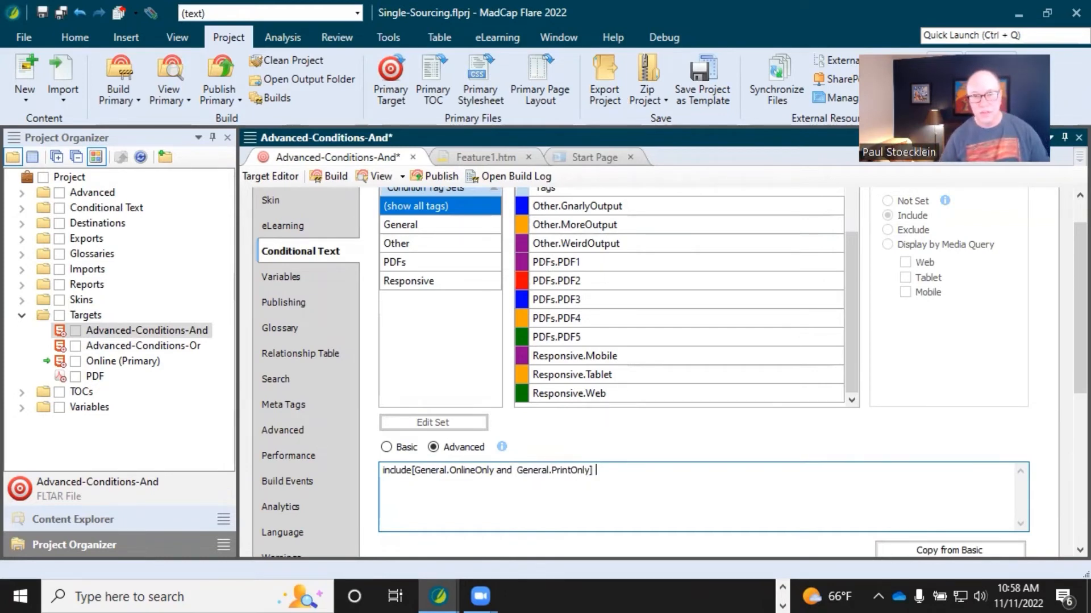
- Test the expression's validation by adding the stray text "sdf" after the closing bracket and removing it again
type("sdf")
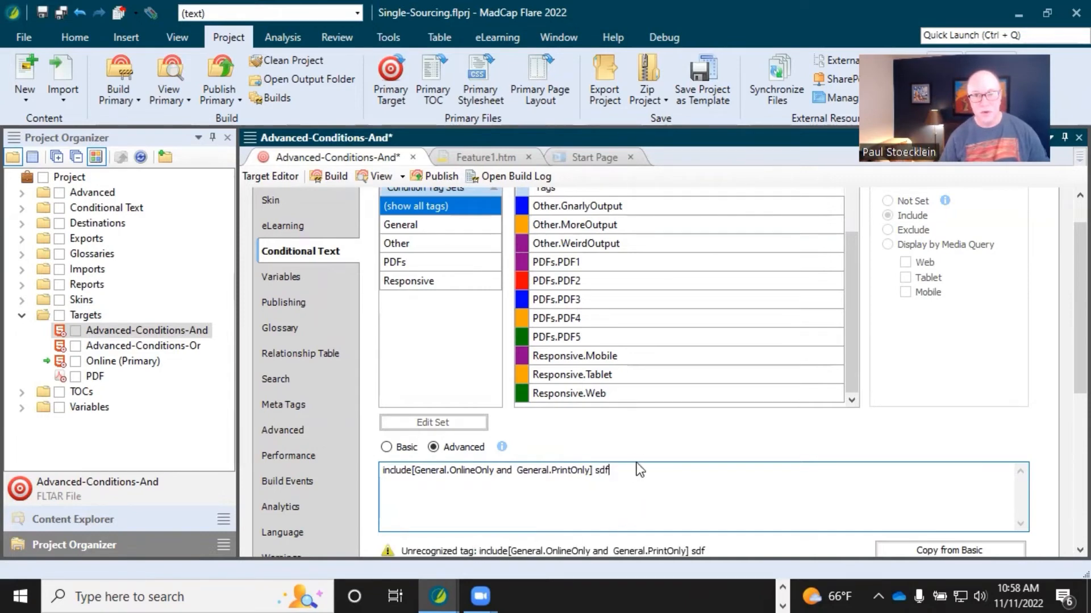
key("BackSpace")
key("BackSpace")
key("BackSpace")
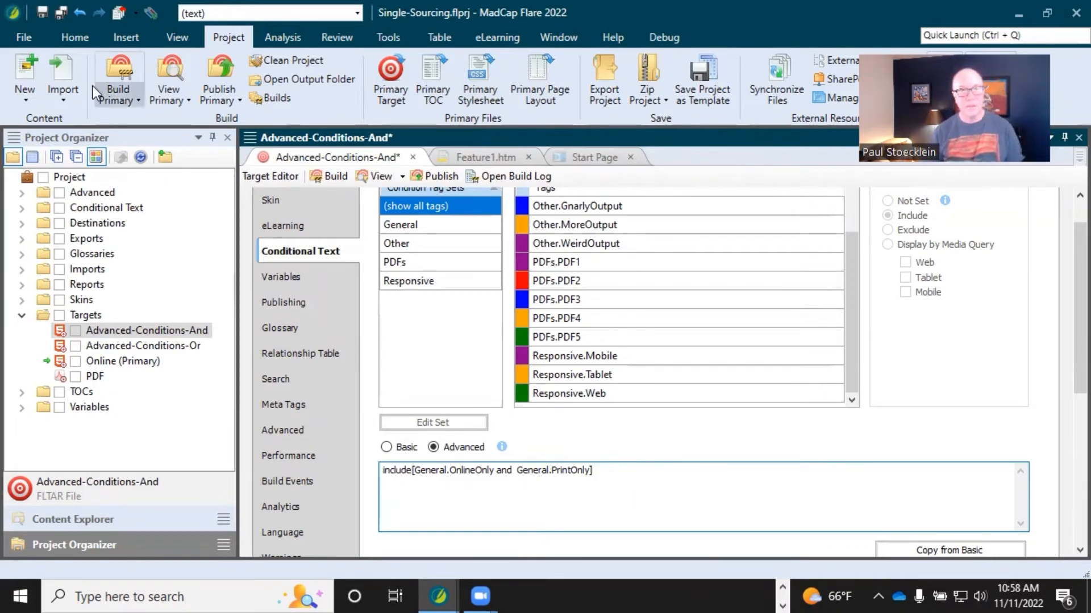
- Save the Advanced-Conditions-And target, accepting the loss of the basic expression data
left_click(59, 14)
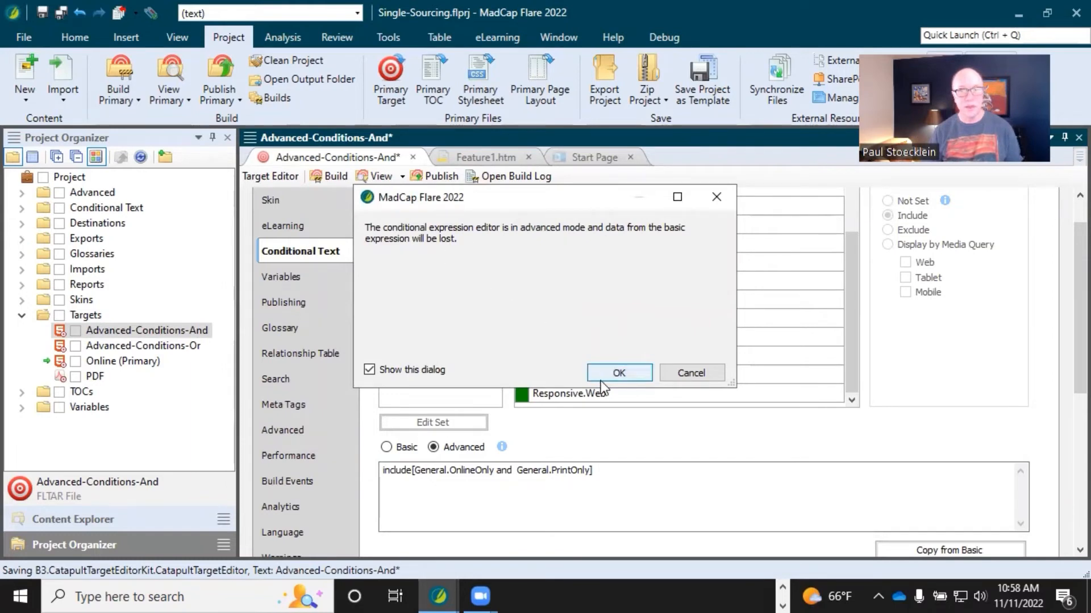
left_click(614, 375)
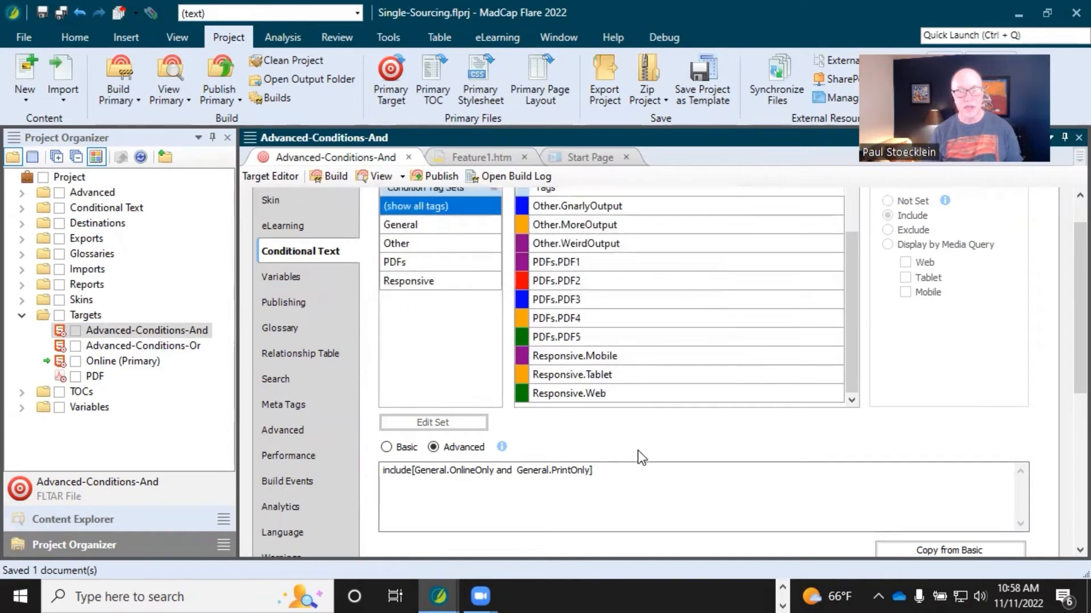
left_click(641, 471)
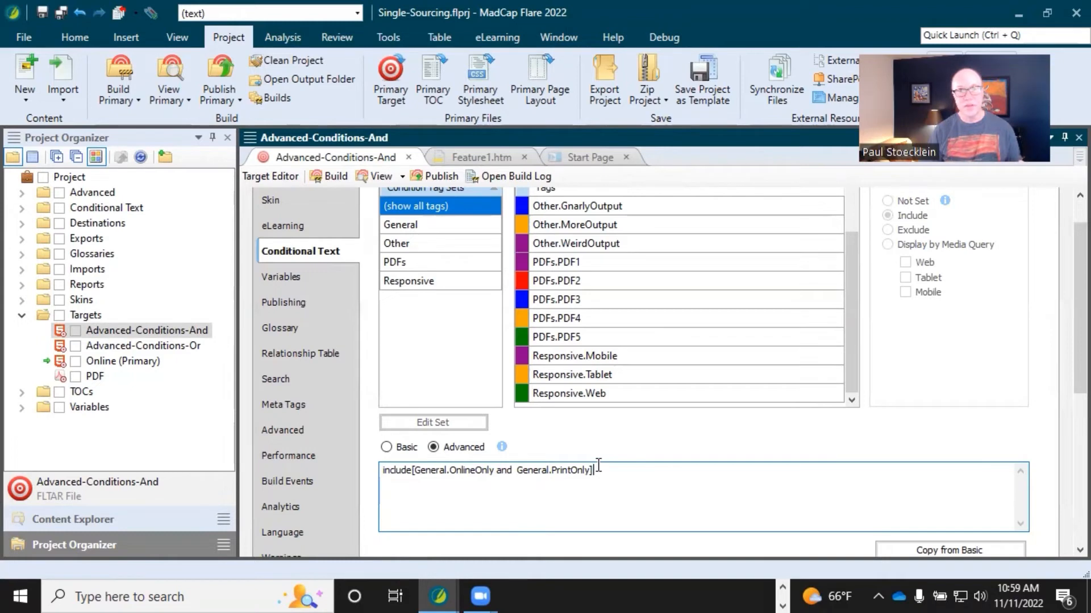
- Build the Advanced-Conditions-And target from its editor and bring its include expression back into view
left_click(329, 176)
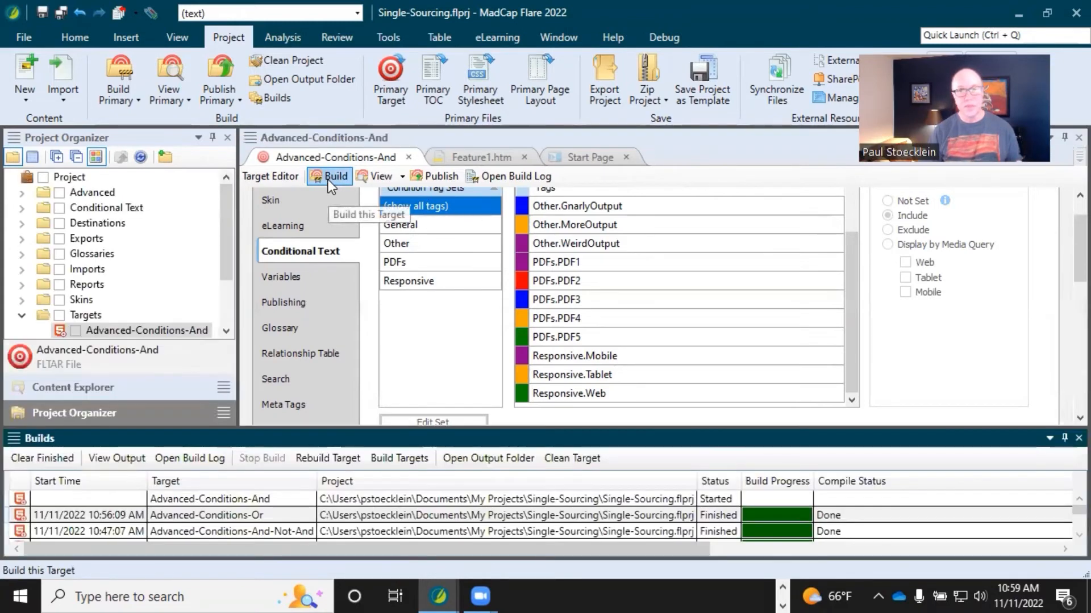
left_click(1064, 265)
scroll(1064, 273, "down", 3)
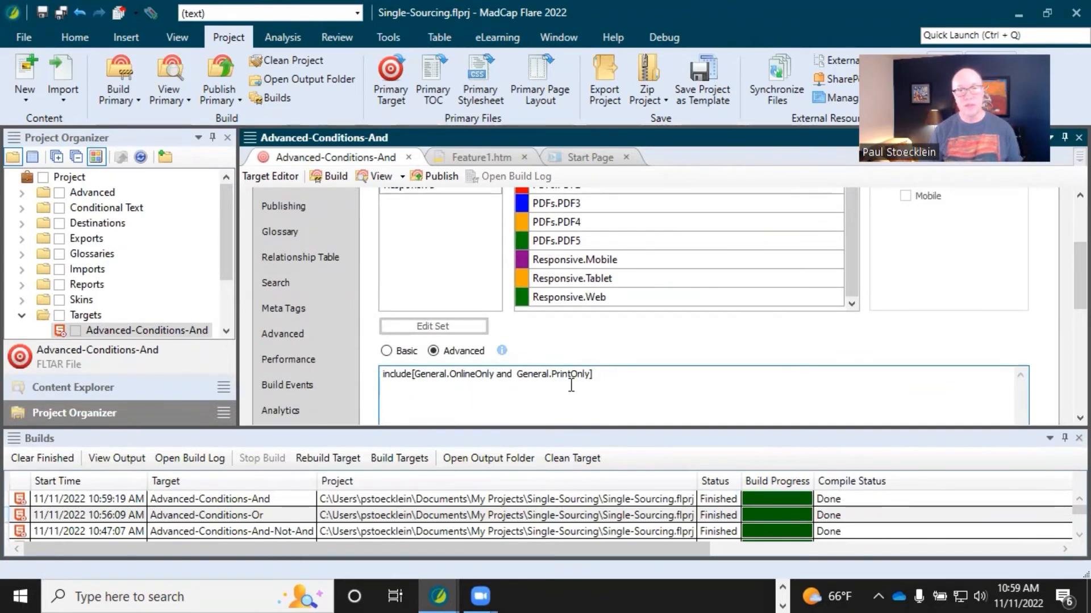
- View the Advanced-Conditions-And output in the browser, check its Feature 1 topic and return to the project
double_click(435, 497)
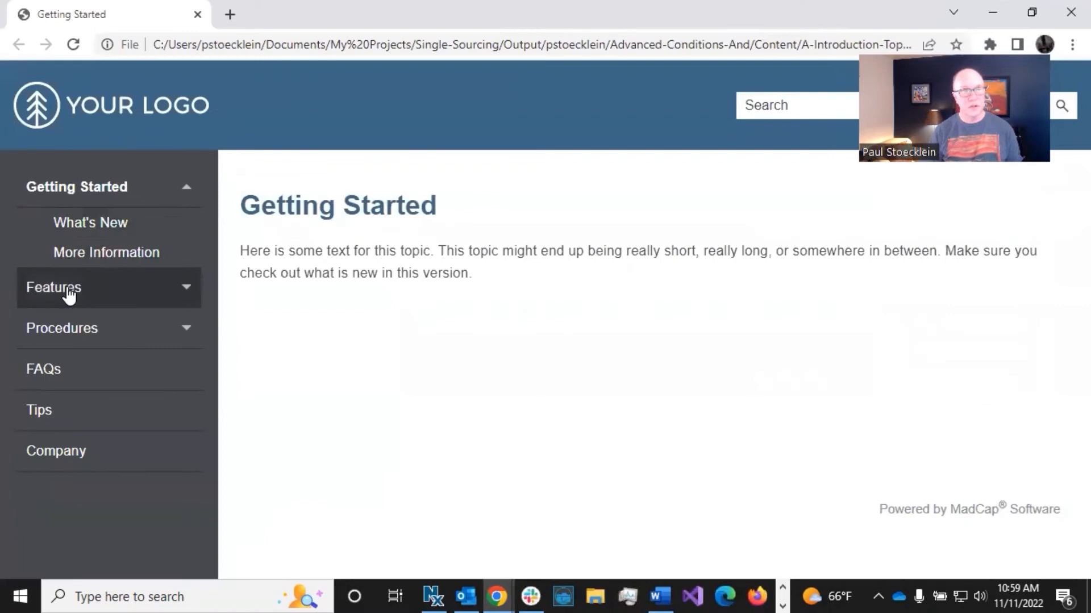
left_click(68, 291)
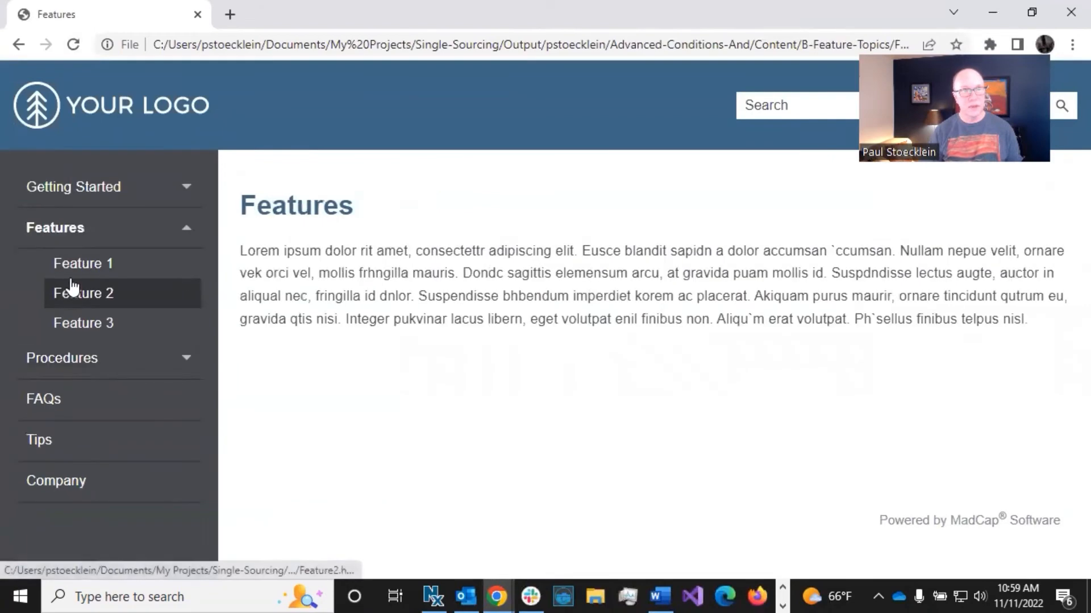
left_click(80, 263)
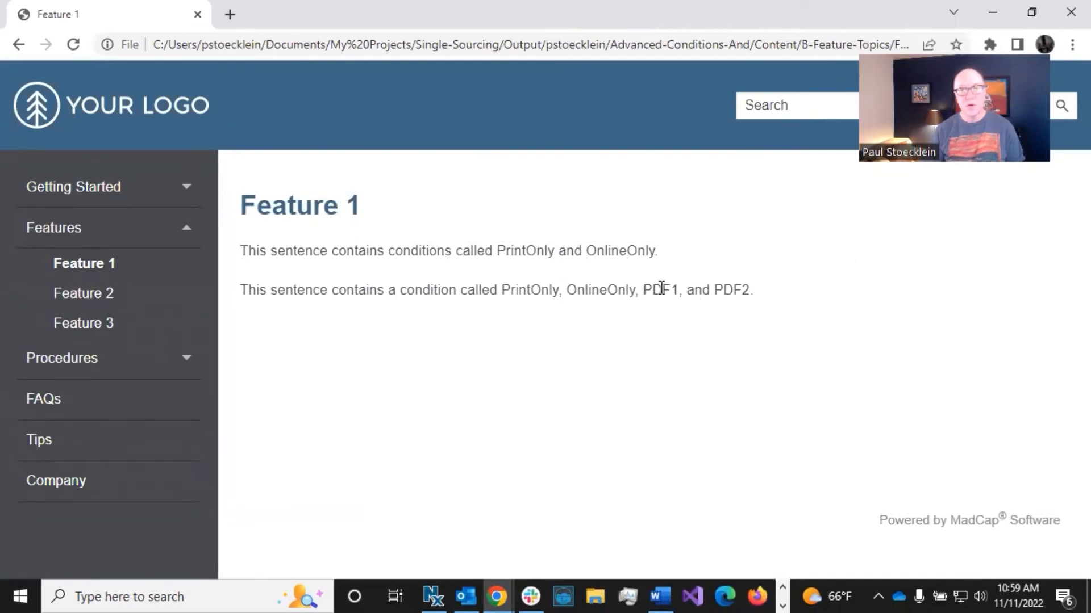
left_click(993, 11)
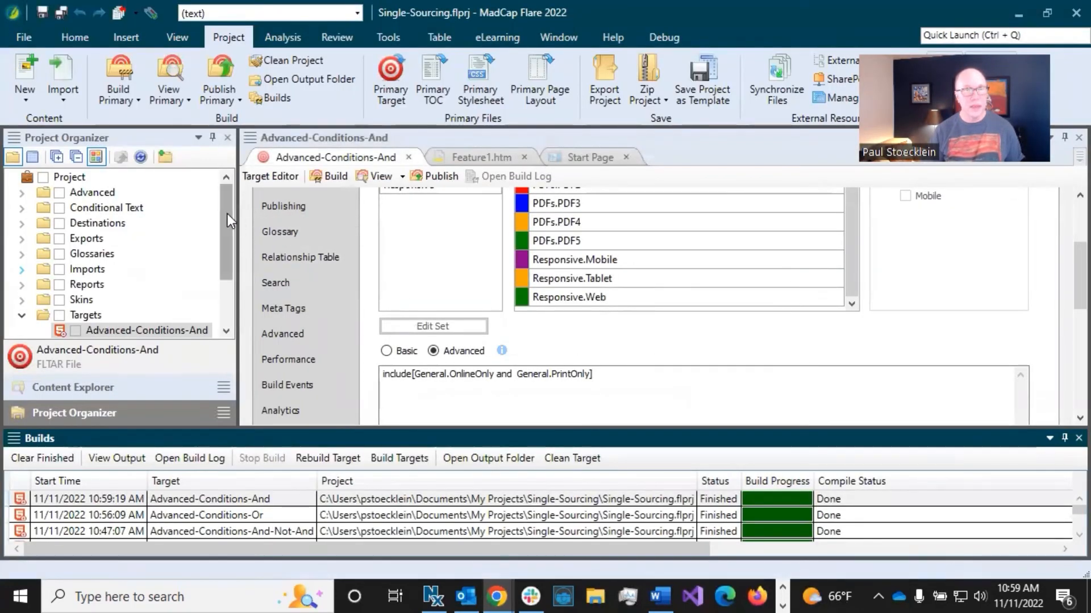
- Duplicate the Advanced-Conditions-And target within the project's targets
left_click_drag(227, 213, 227, 246)
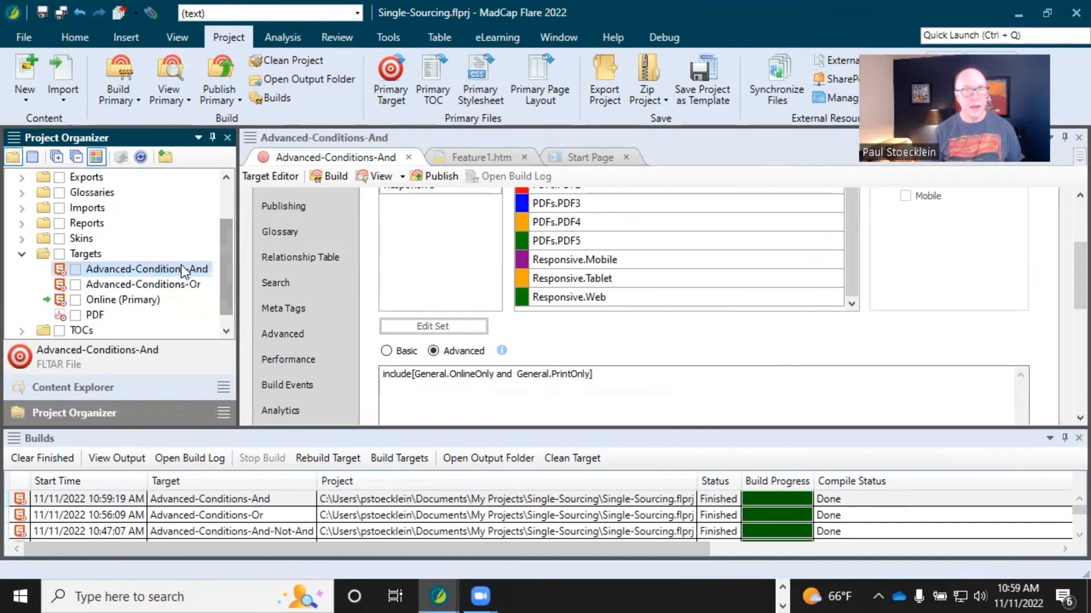
left_click(163, 284)
left_click(159, 268)
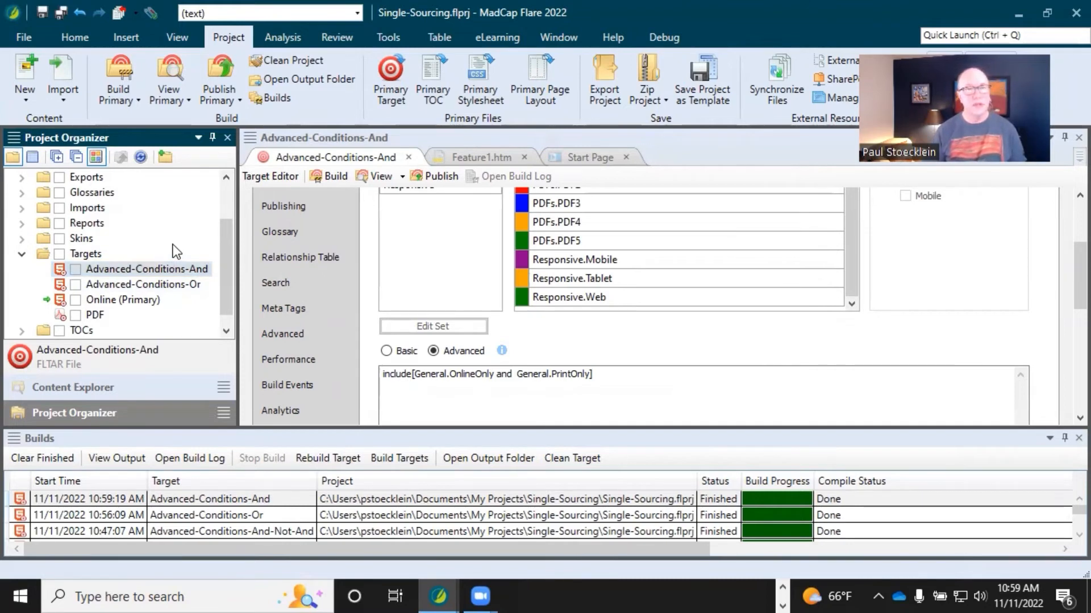
key("ctrl+c")
key("ctrl+v")
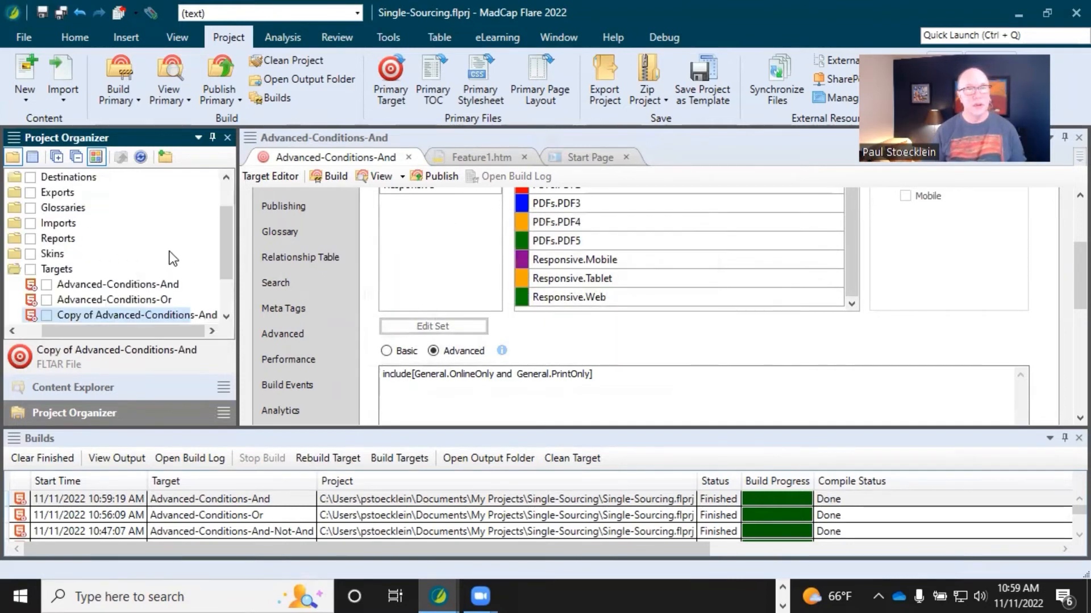
- Rename the copied target as Advanced-Conditions-And-And-Not
left_click(128, 318)
left_click(97, 316)
left_click_drag(97, 316, 54, 317)
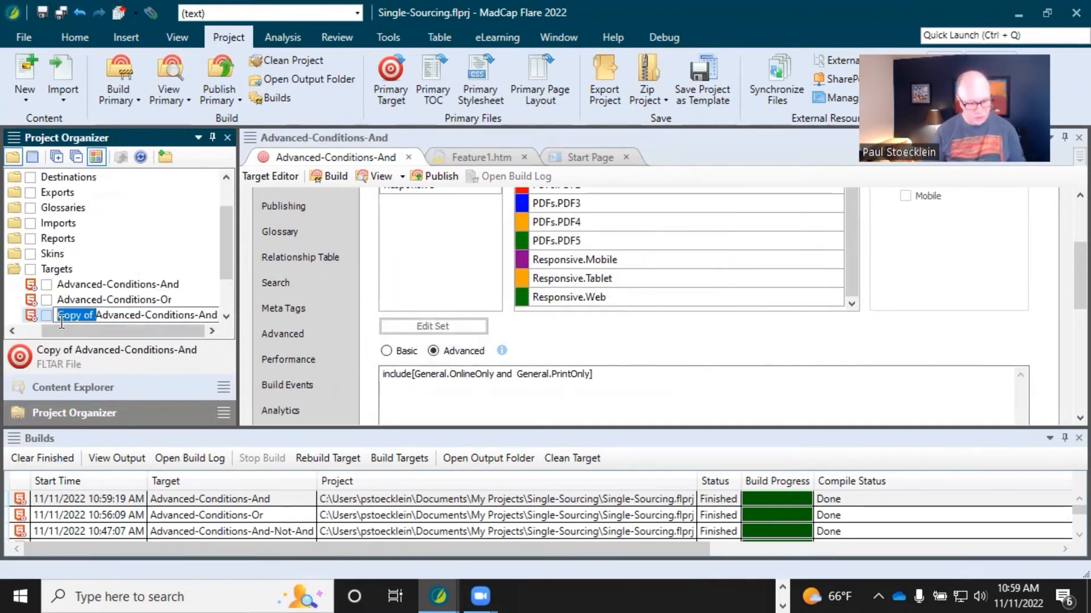
key("BackSpace")
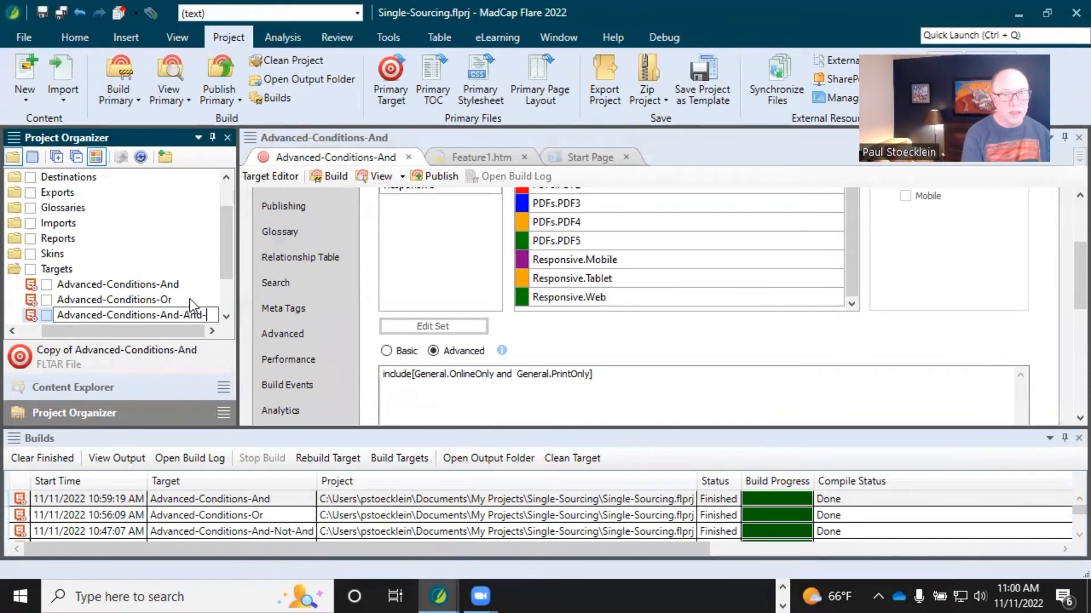
type("And-Not")
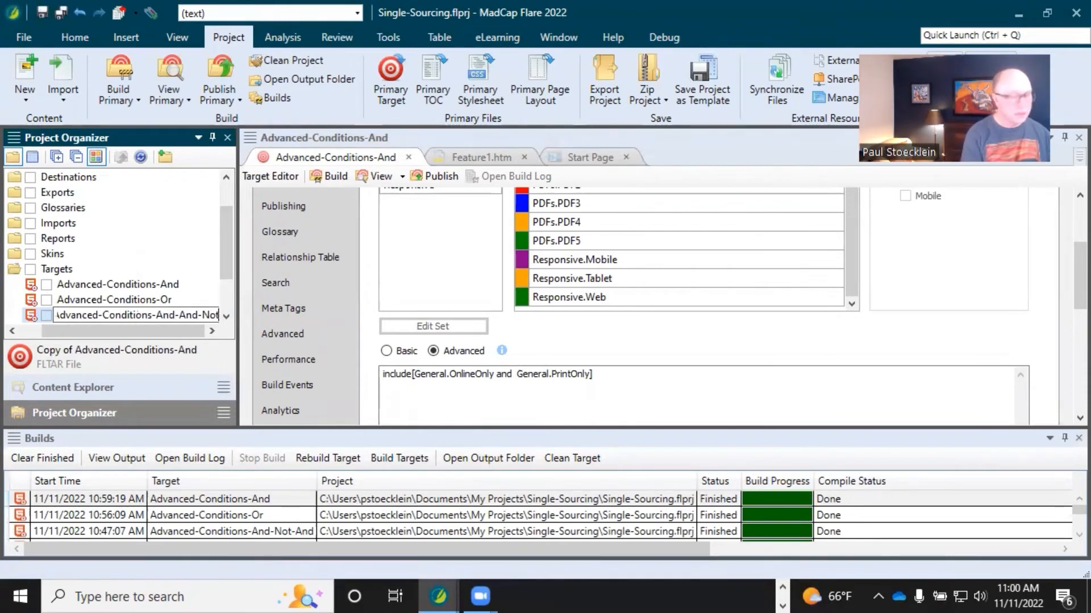
key("Return")
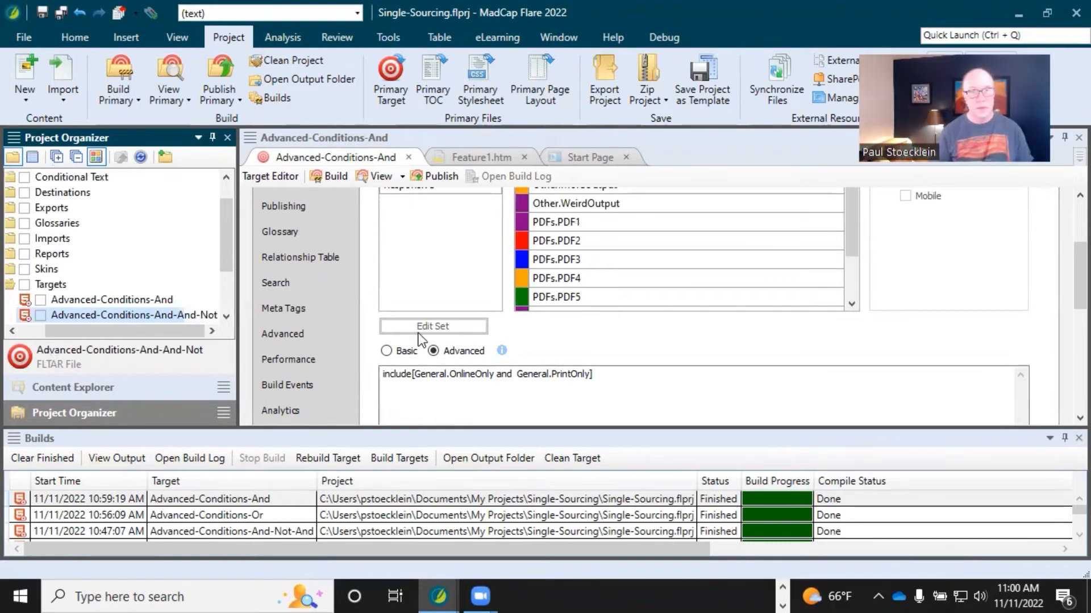
- Close the Advanced-Conditions-And target and open Advanced-Conditions-And-And-Not at its advanced condition expression
left_click(409, 157)
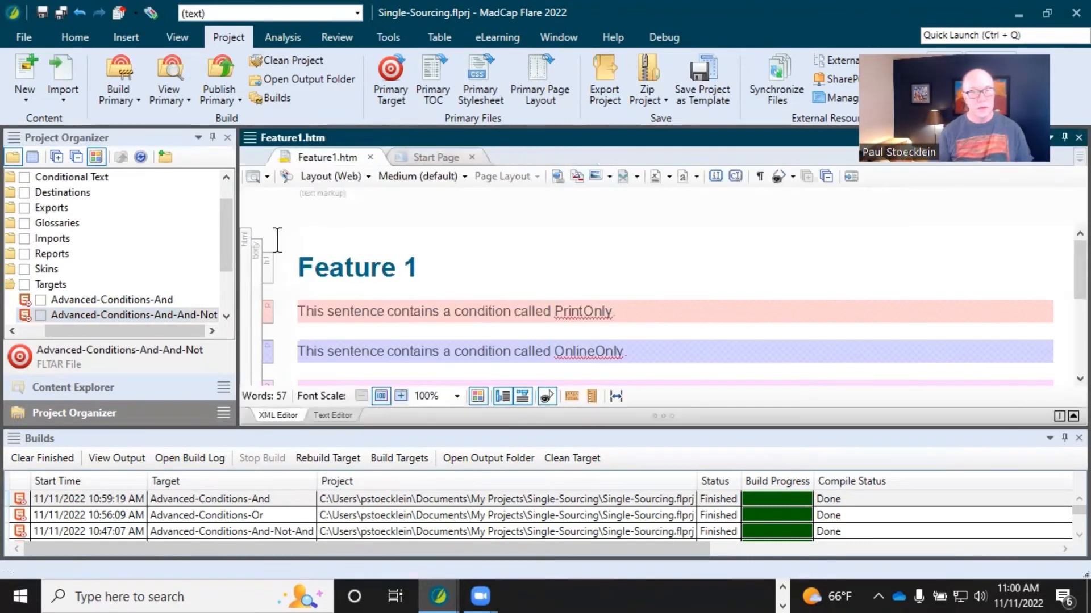
double_click(174, 315)
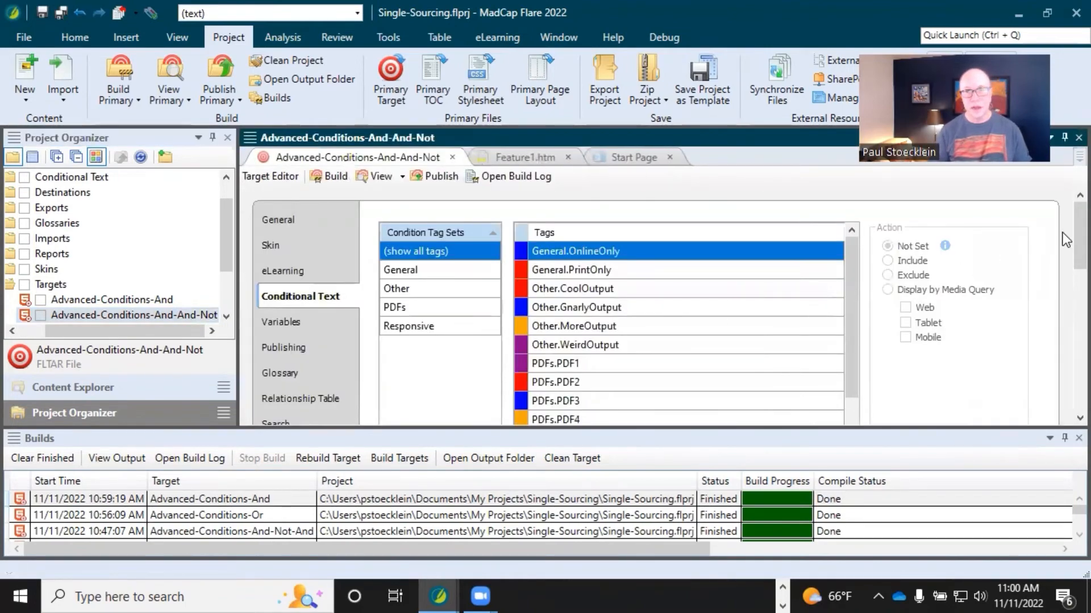
scroll(1064, 227, "down", 5)
scroll(1065, 313, "up", 1)
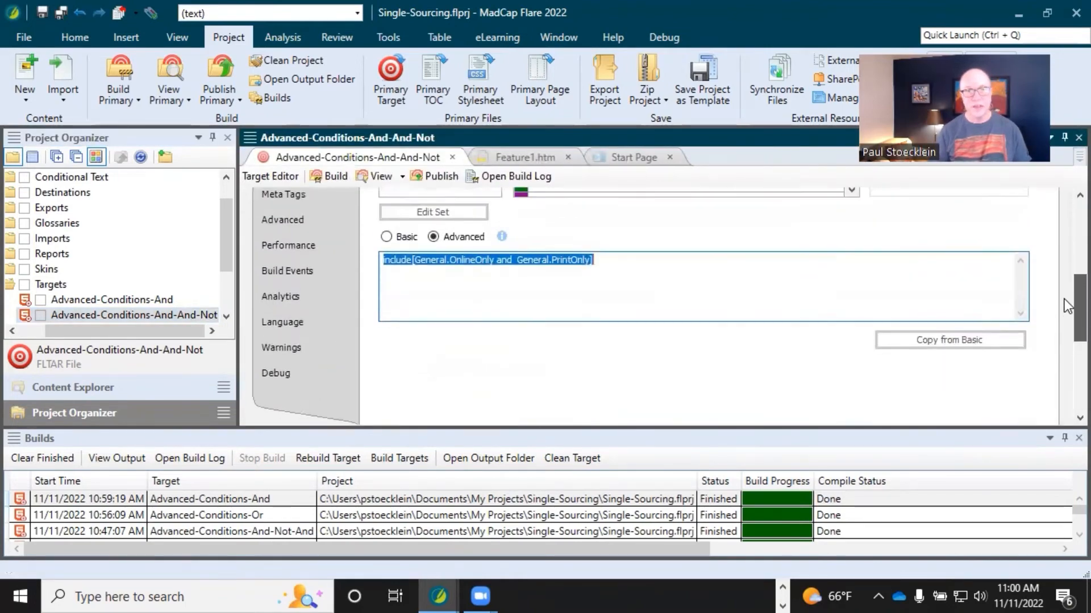
- Extend the include expression with "and not PDFs.PDF1" inside the closing bracket, and save the Advanced-Conditions-And-And-Not target
left_click(511, 265)
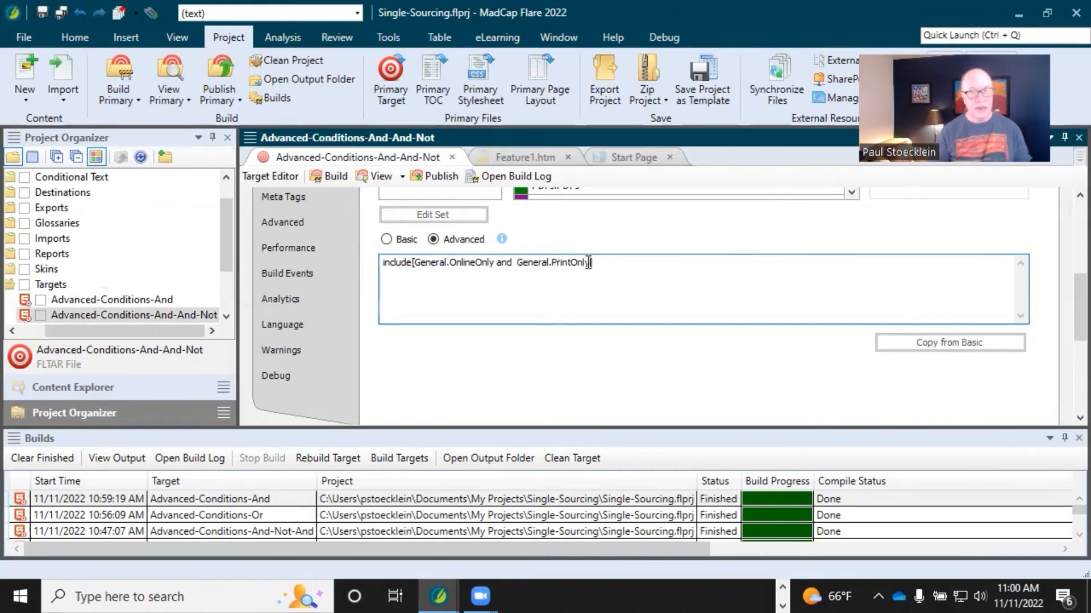
type("and not")
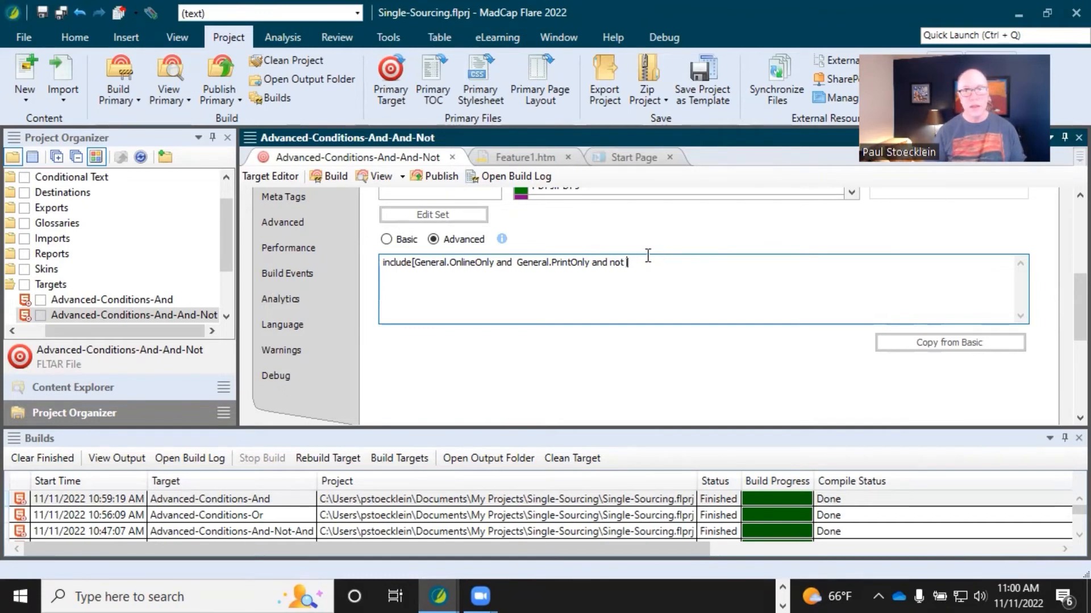
scroll(745, 261, "up", 2)
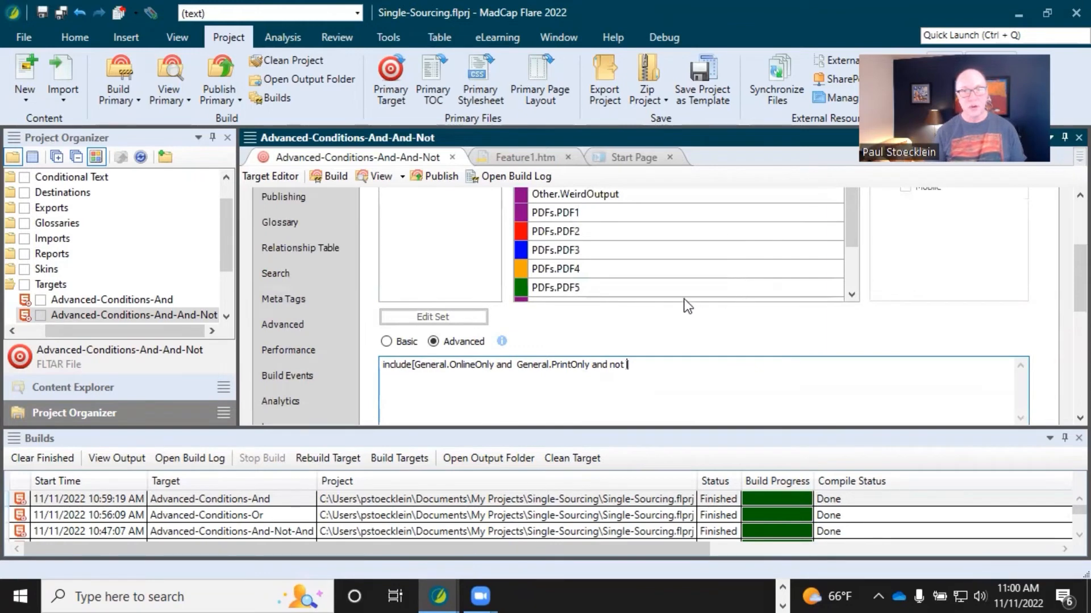
double_click(573, 213)
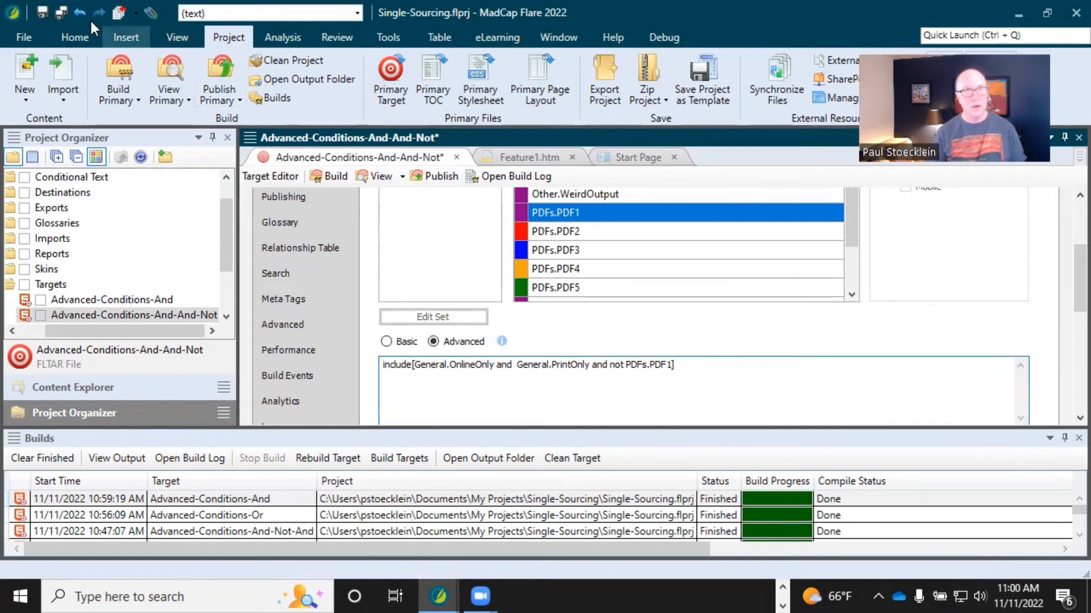
left_click(42, 11)
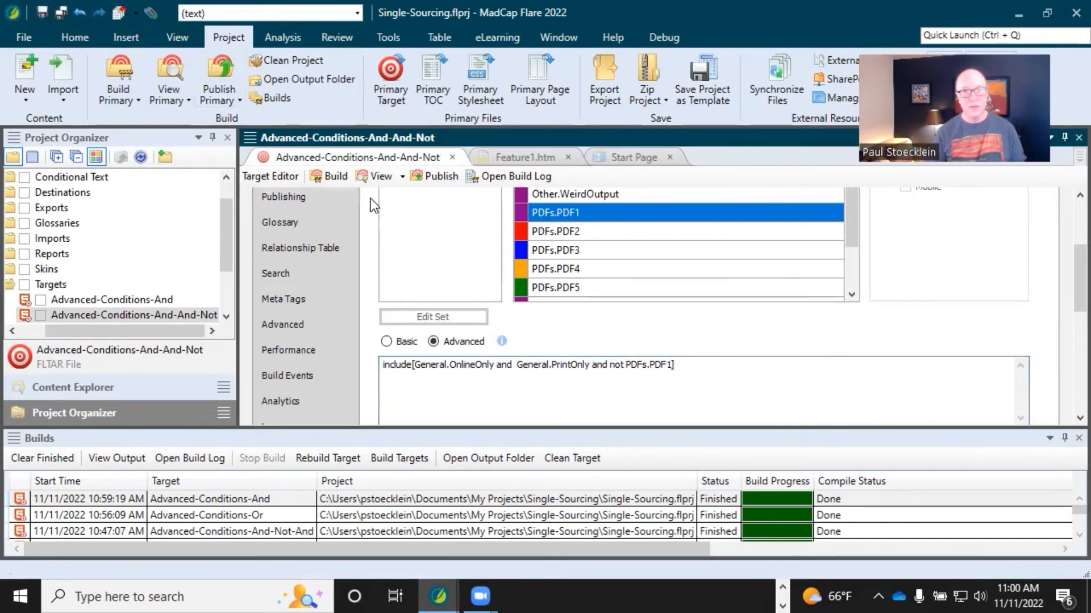
- Build the Advanced-Conditions-And-And-Not target and check the Feature 1 topic in its browser output
left_click(335, 176)
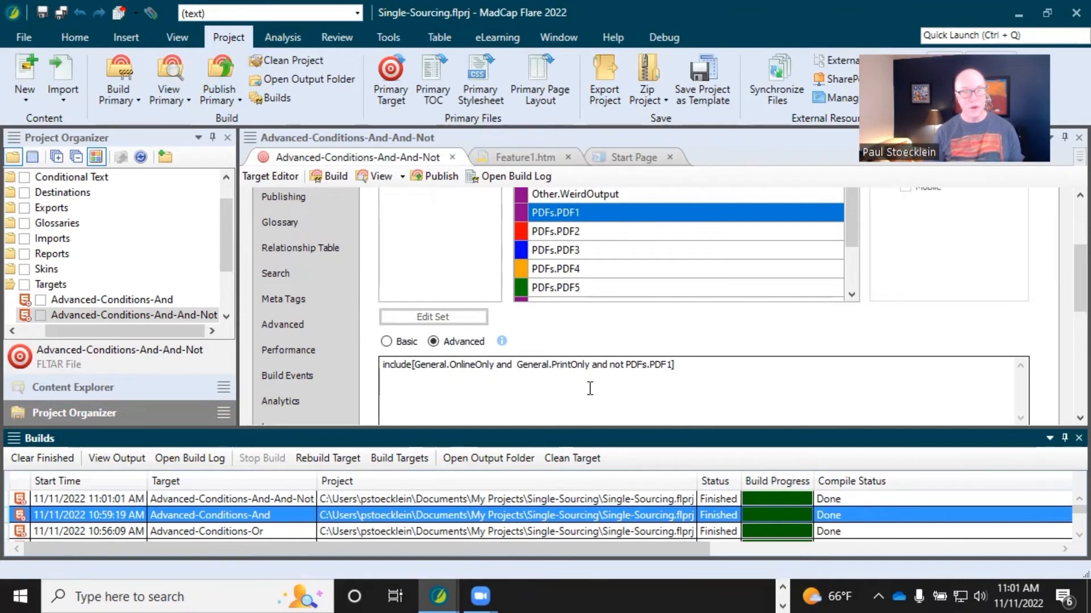
double_click(369, 500)
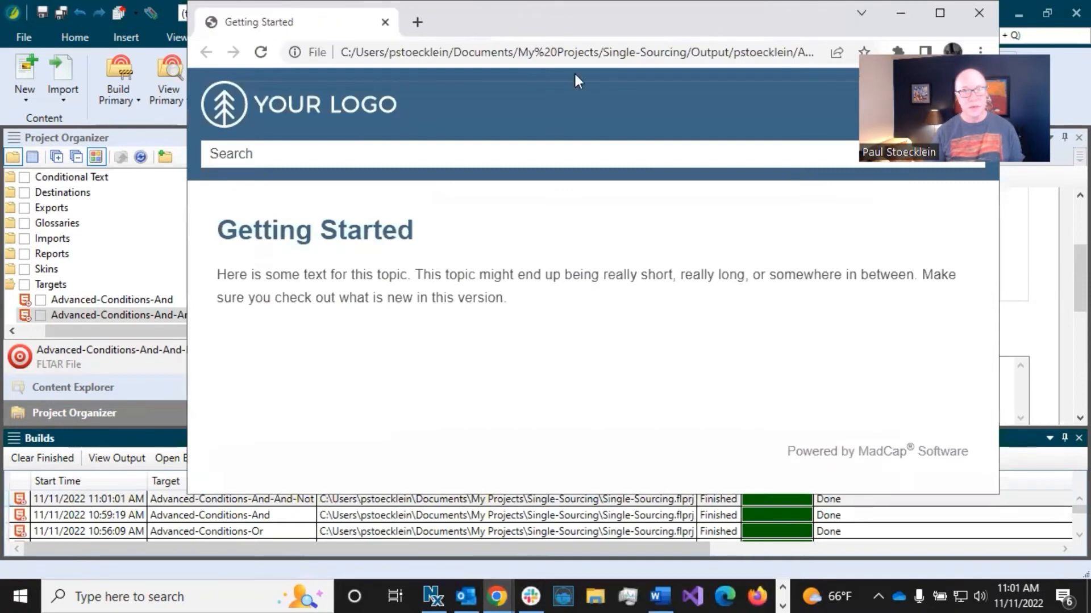
left_click(940, 13)
left_click(52, 285)
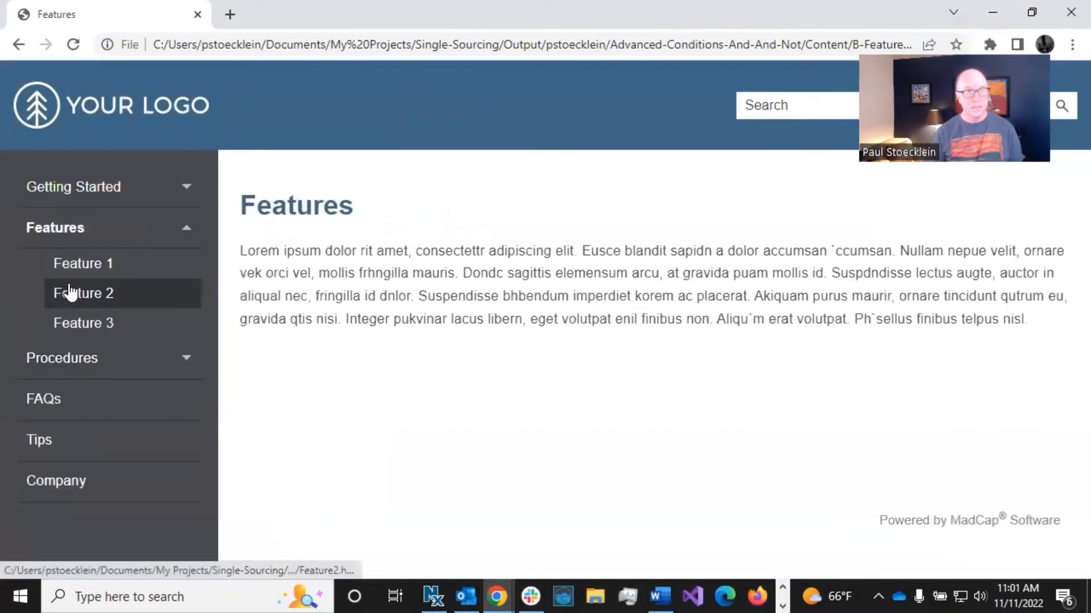
left_click(78, 280)
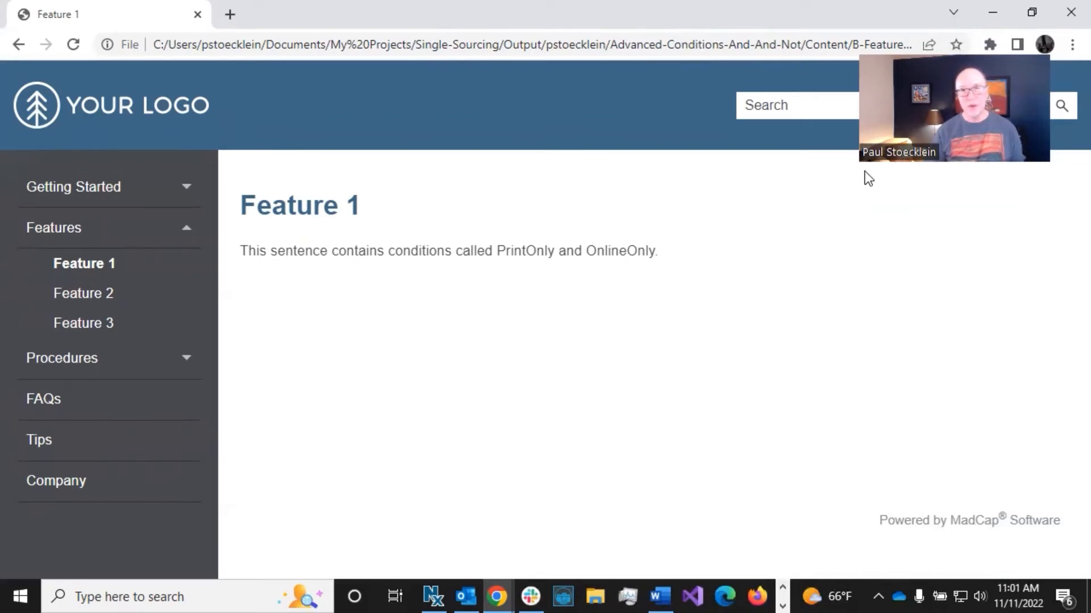
left_click(994, 11)
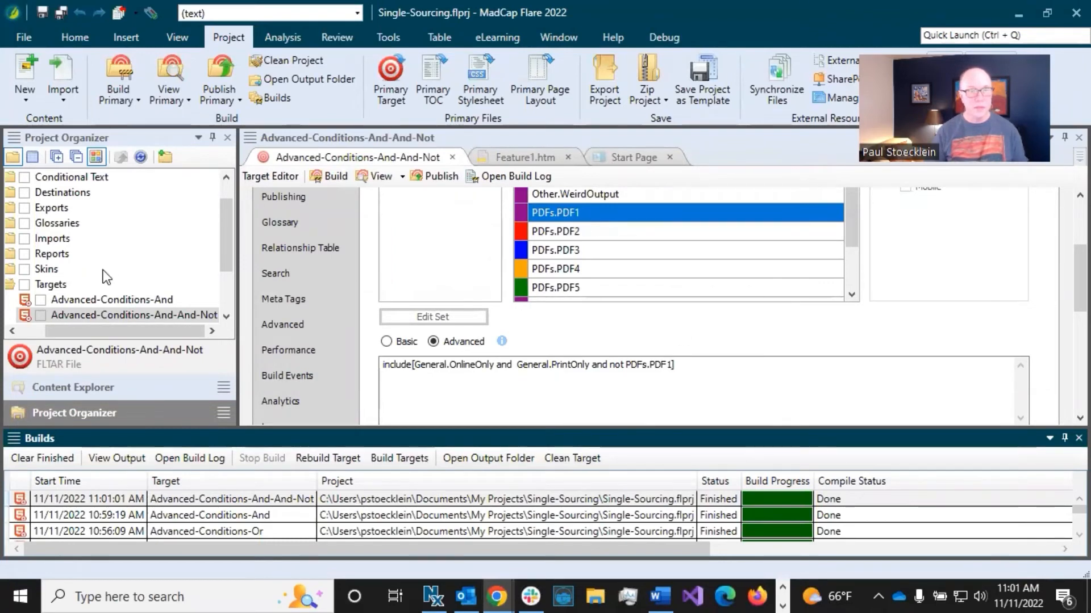
- Duplicate the Advanced-Conditions-And-And-Not target within the project's targets
scroll(103, 270, "down", 1)
left_click(92, 286)
left_click(139, 266)
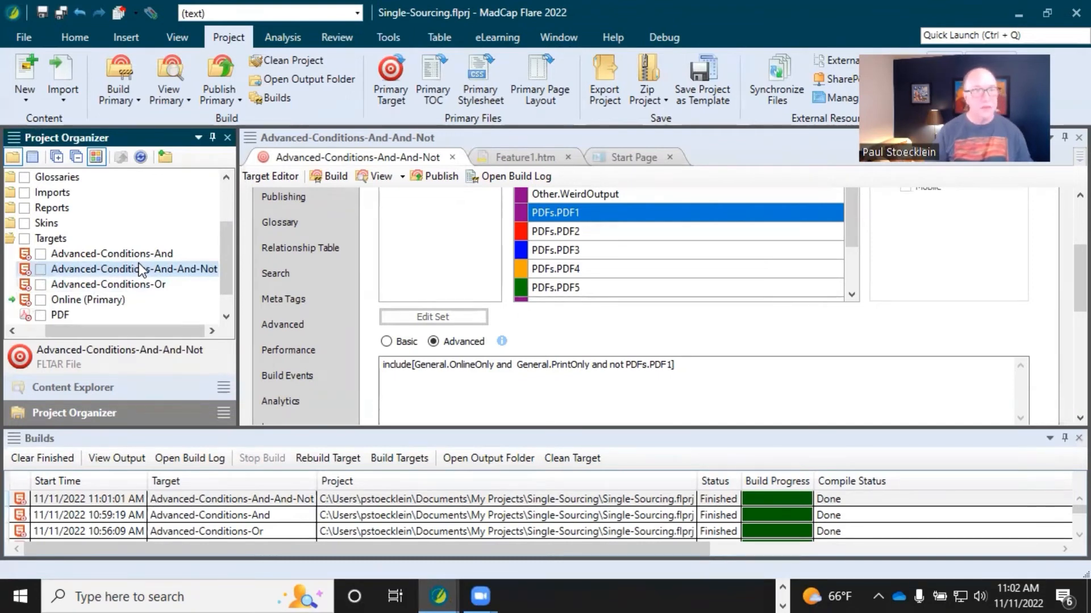
key("ctrl+v")
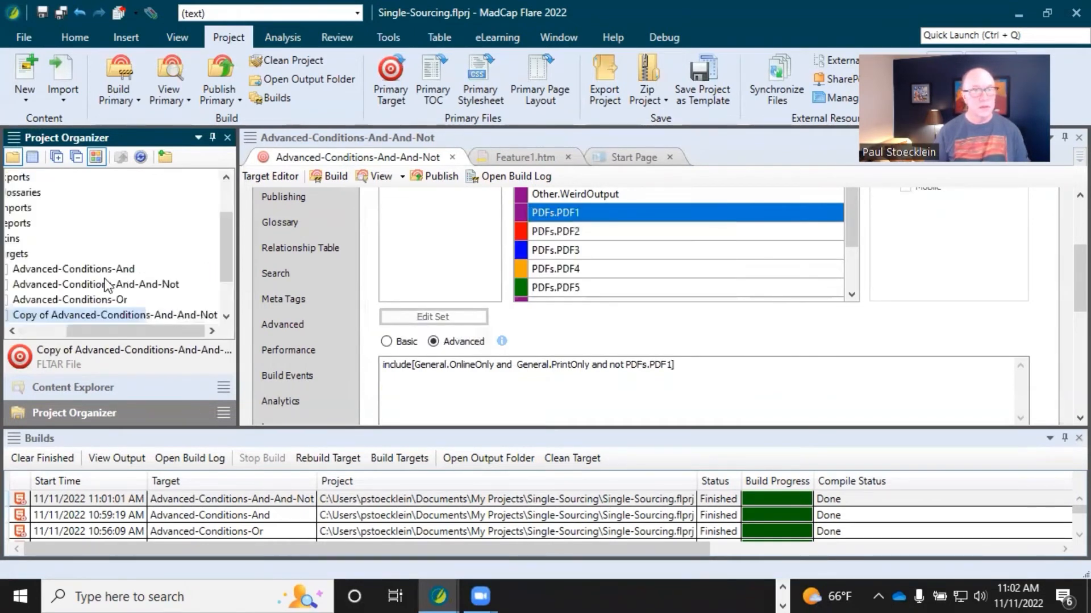
- Rename the copied target as Advanced-Conditions-And-Not-And
left_click(49, 314)
left_click_drag(51, 314, 13, 315)
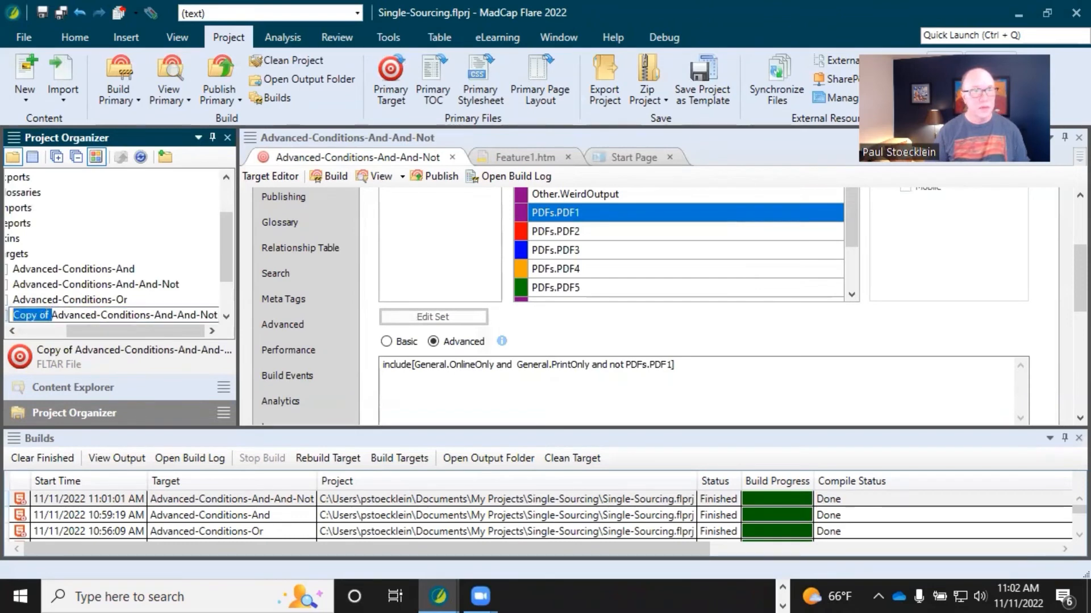
key("Delete")
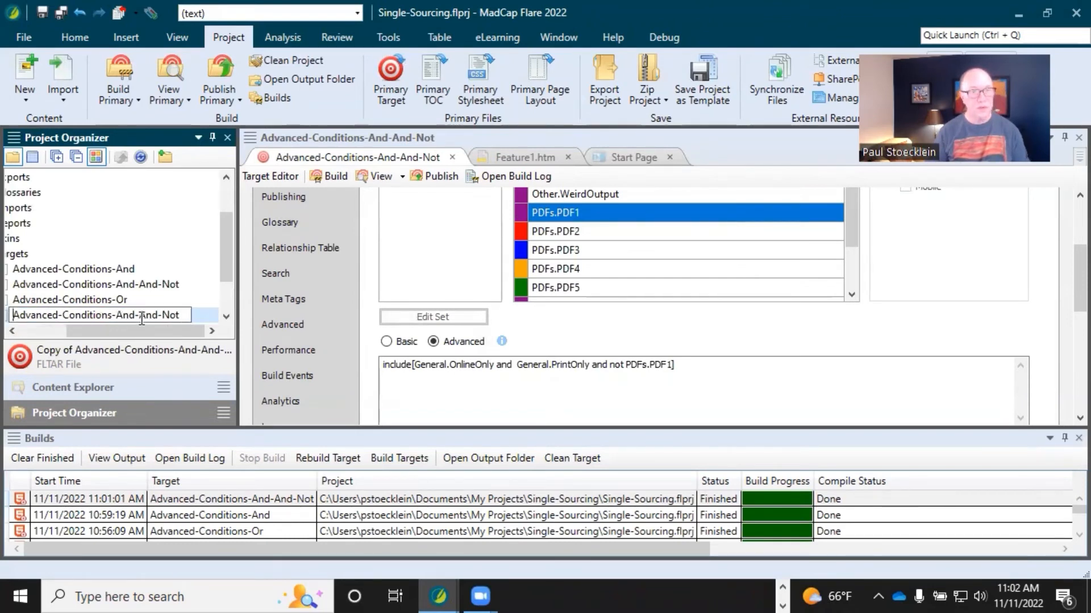
left_click_drag(139, 315, 182, 314)
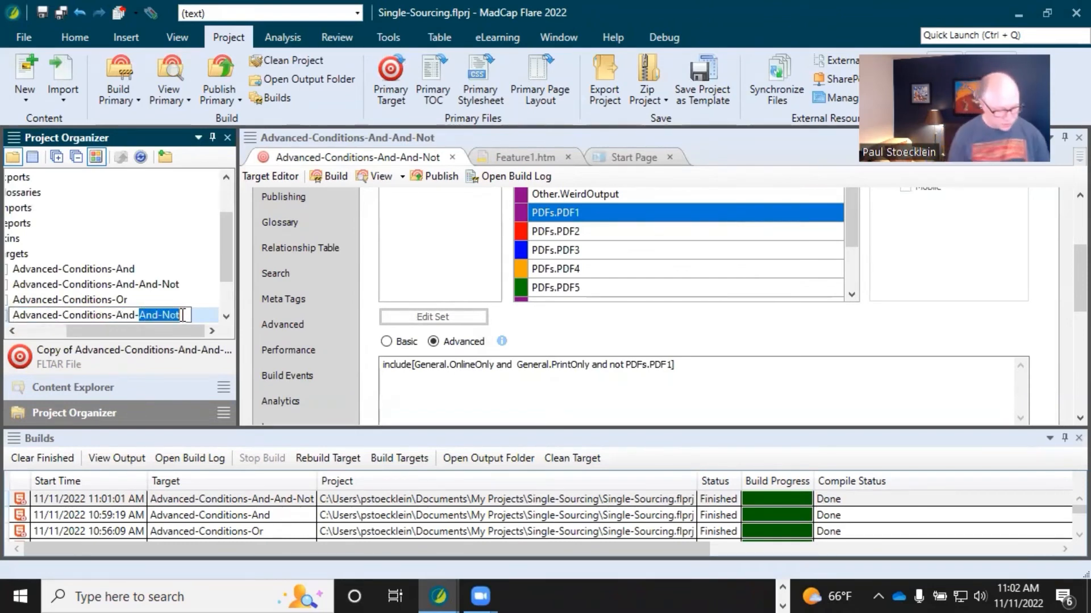
type("Not-And")
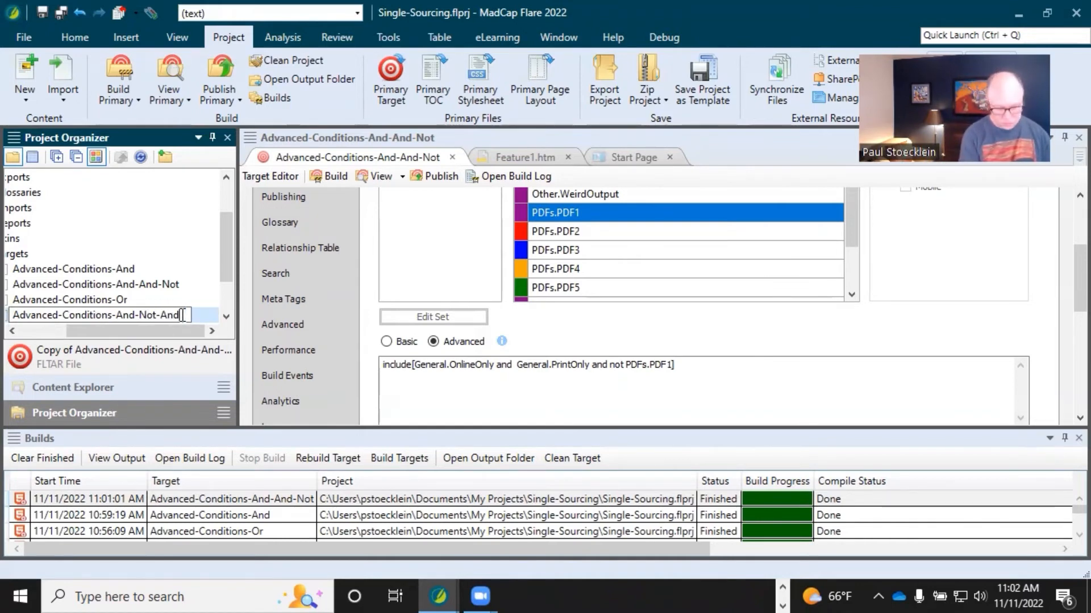
key("Return")
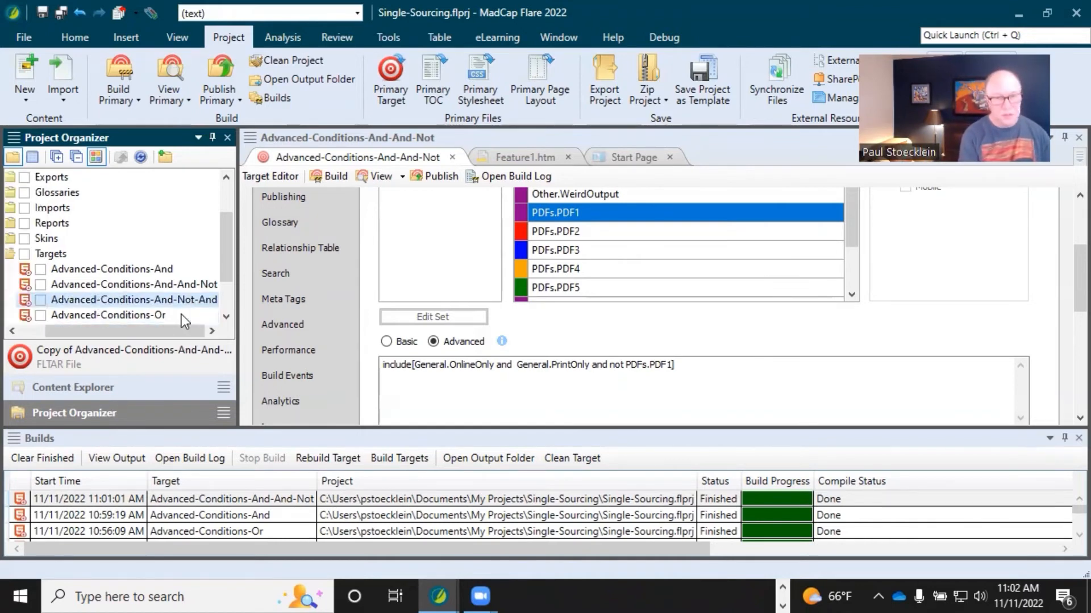
- Open the Advanced-Conditions-And-Not-And target, glance over the Feature1 topic, and close the Advanced-Conditions-And-And-Not target
scroll(168, 257, "down", 1)
left_click(171, 254)
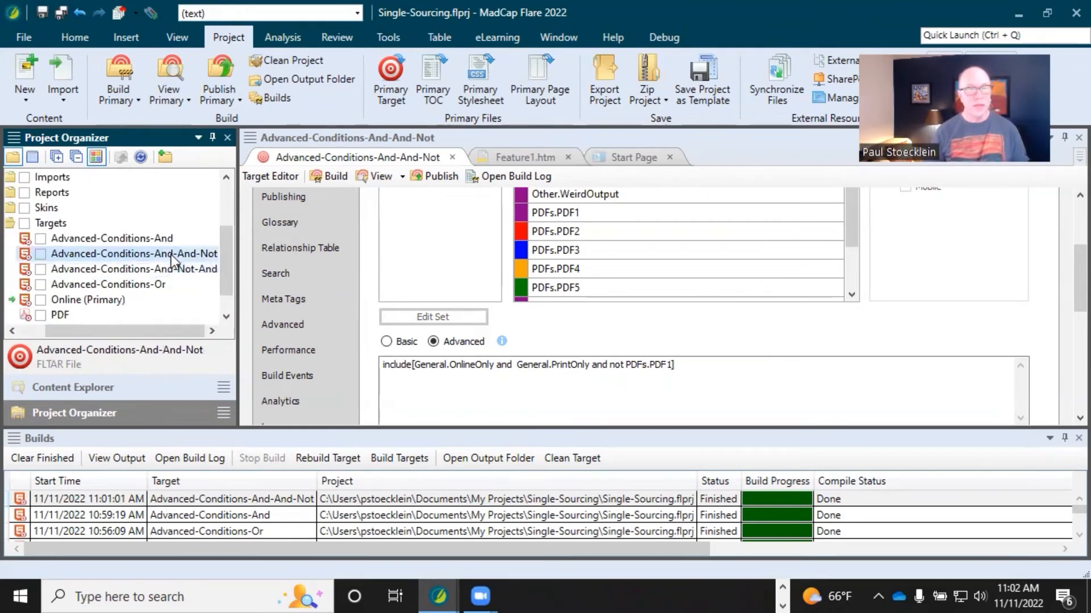
double_click(178, 267)
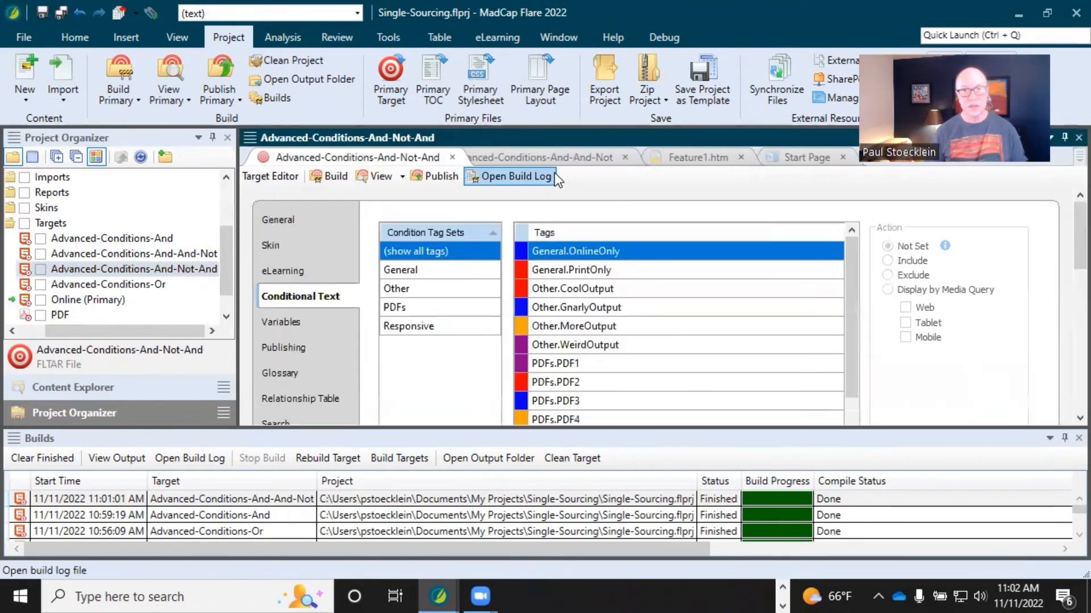
left_click(744, 158)
scroll(479, 275, "down", 3)
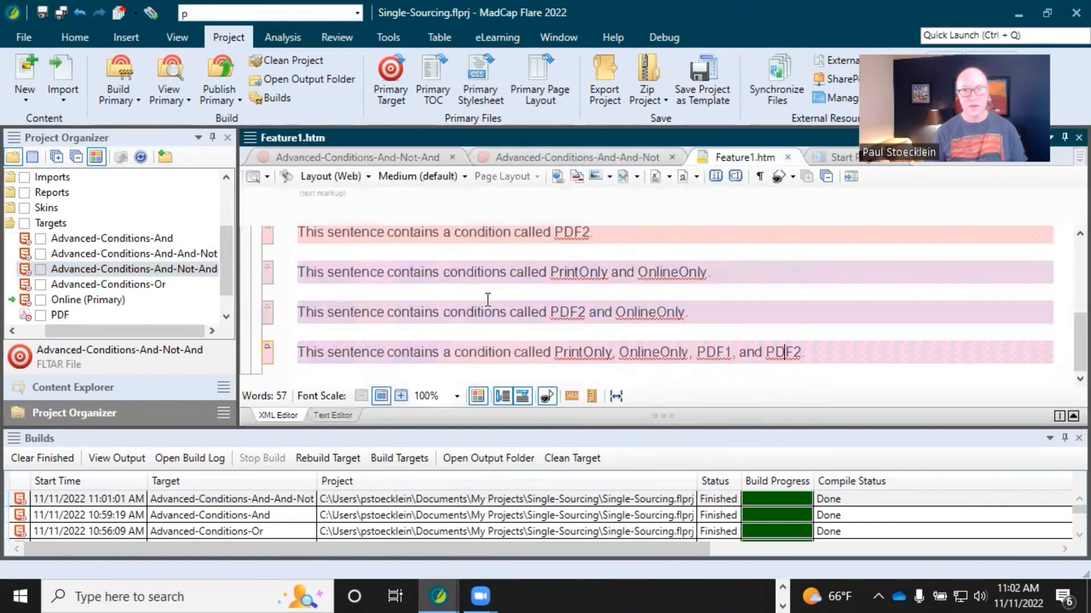
scroll(491, 299, "up", 3)
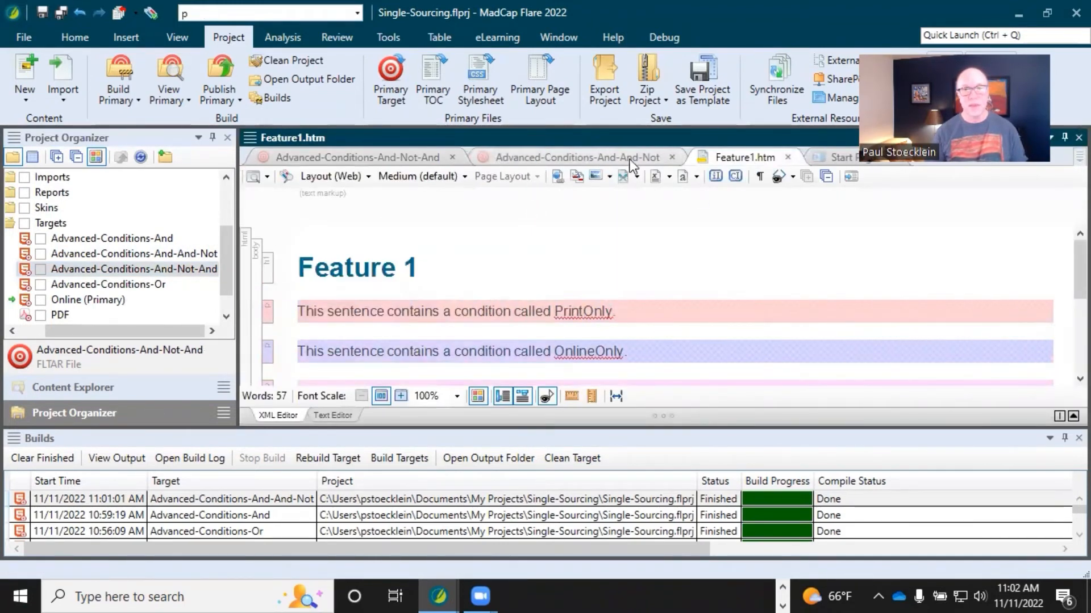
left_click(672, 157)
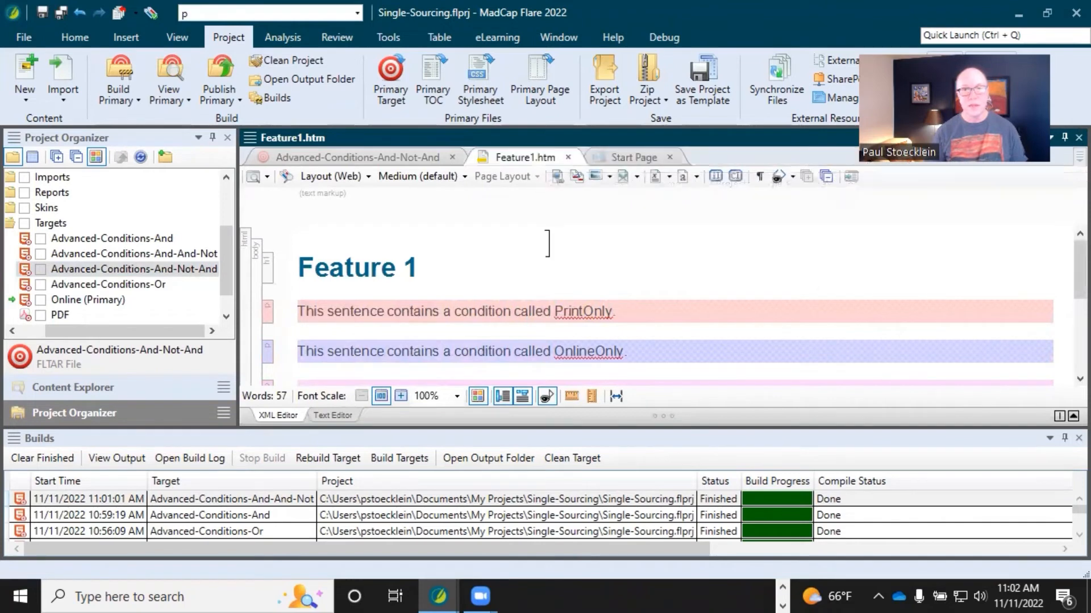
- Change the Advanced-Conditions-And-Not-And target's advanced expression to "include[General.OnlineOnly and not (General.PrintOnly and PDFs.PDF2)]"
left_click(404, 157)
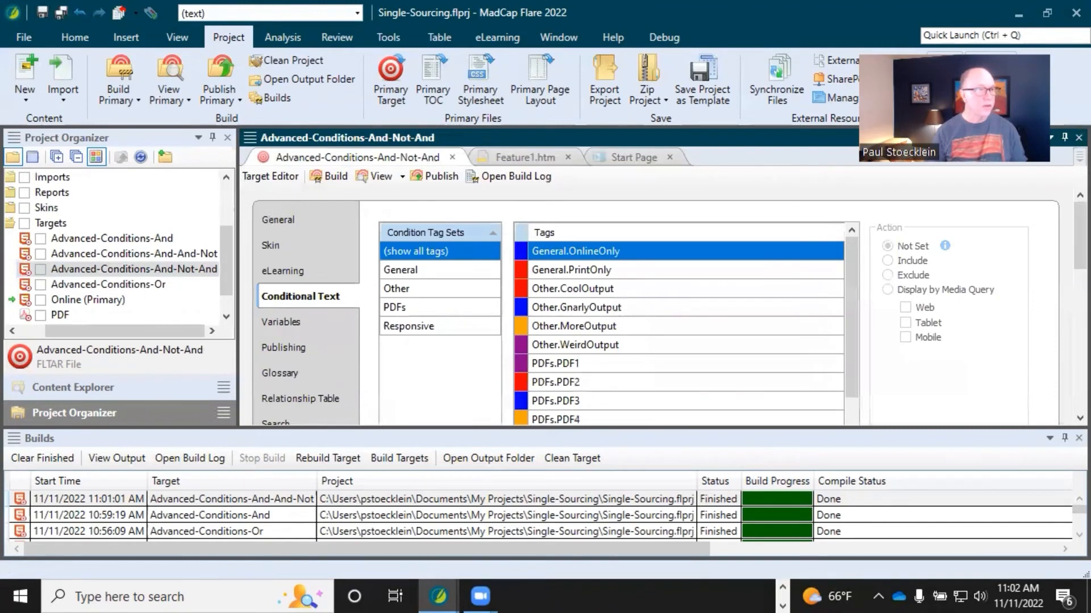
scroll(398, 375, "down", 3)
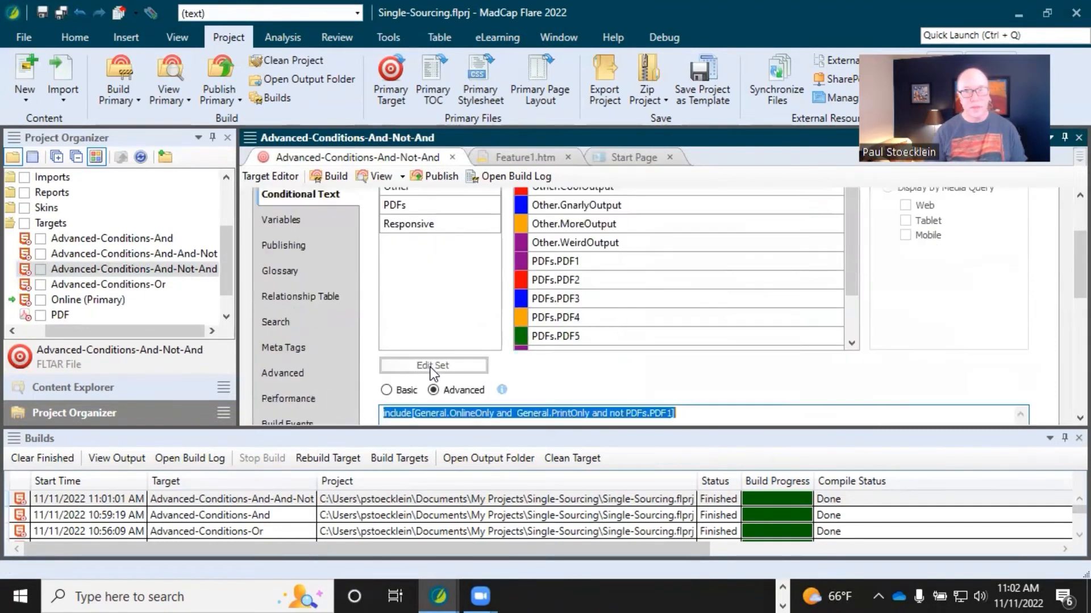
left_click(482, 318)
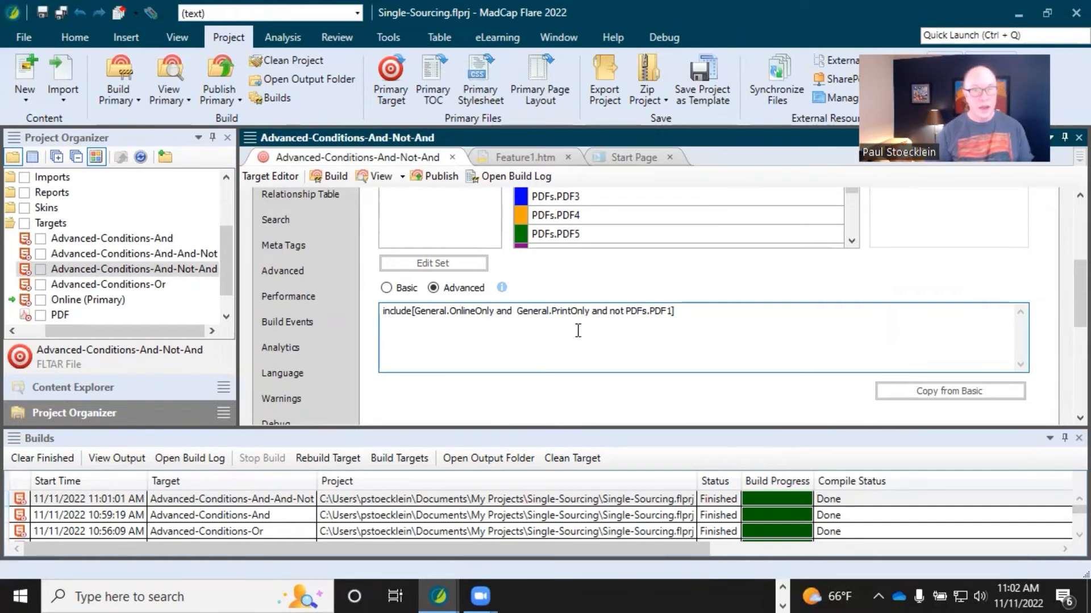
type("not ")
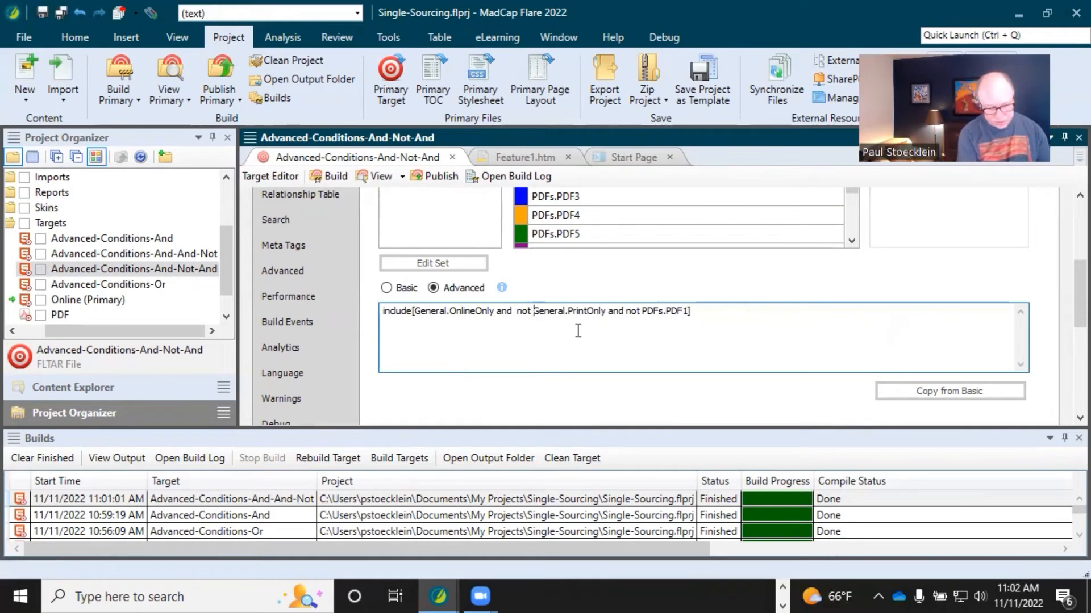
type("(")
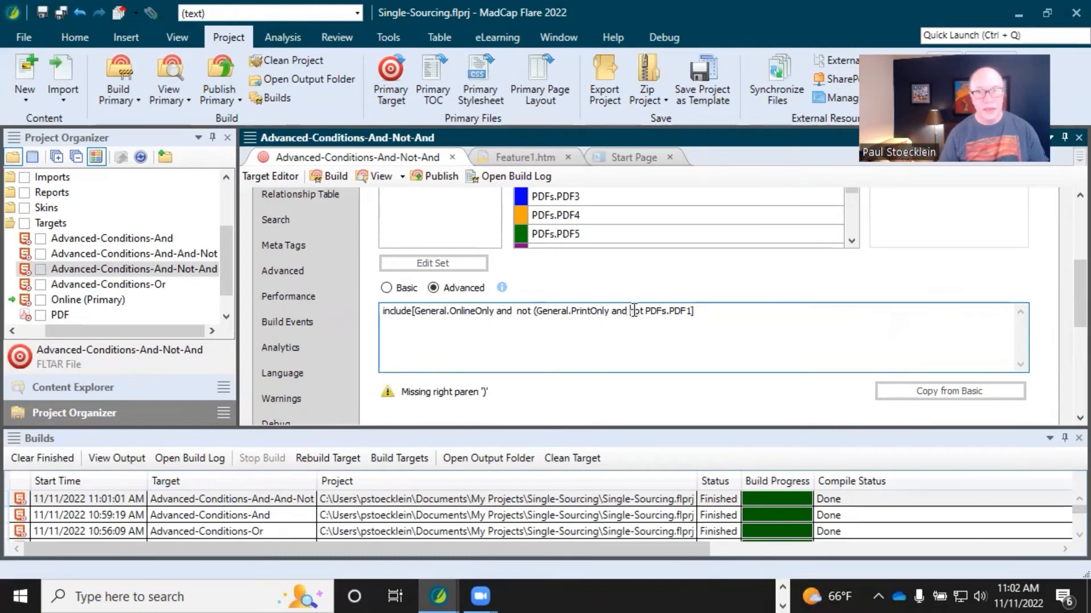
left_click_drag(630, 310, 646, 316)
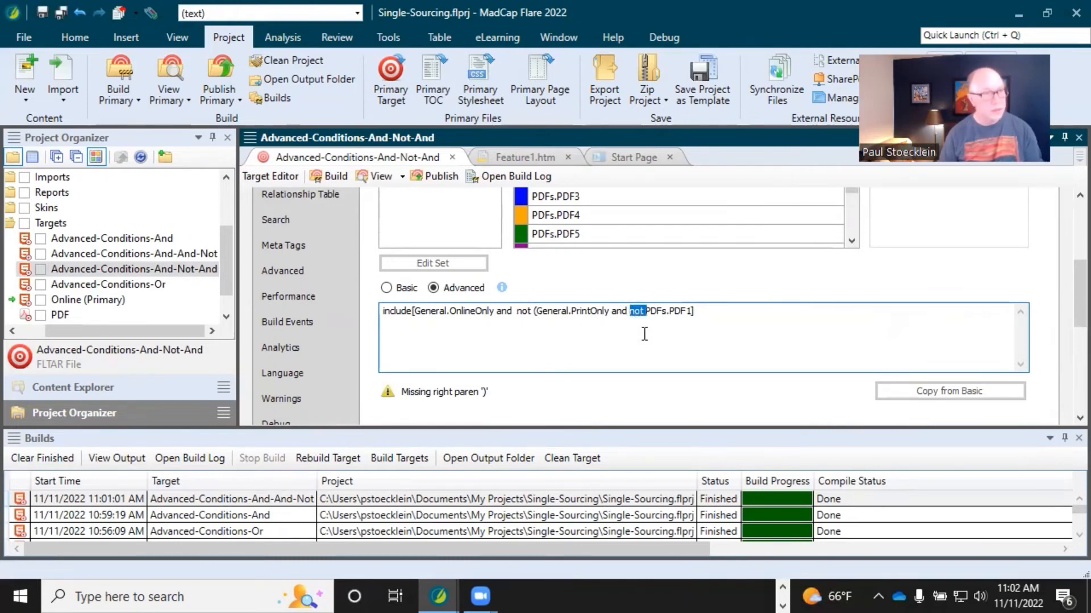
key("Delete")
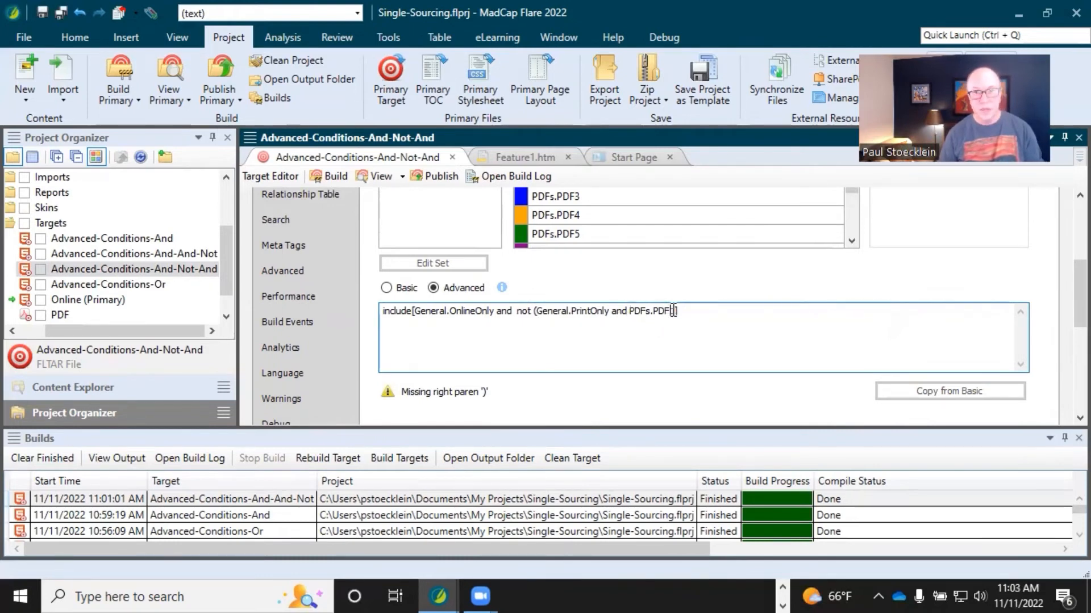
left_click_drag(672, 310, 675, 311)
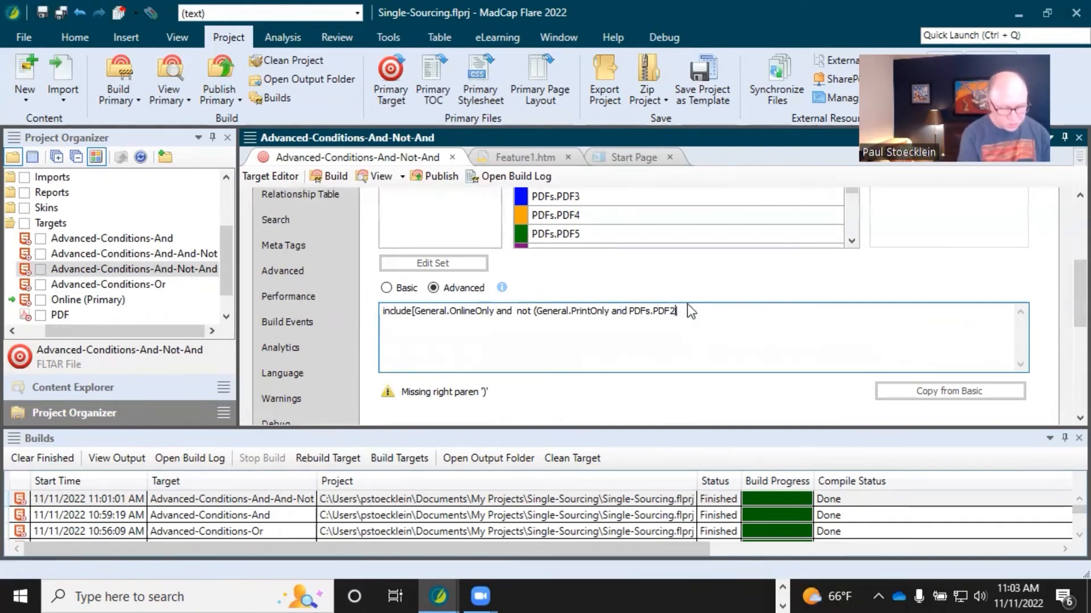
type(")")
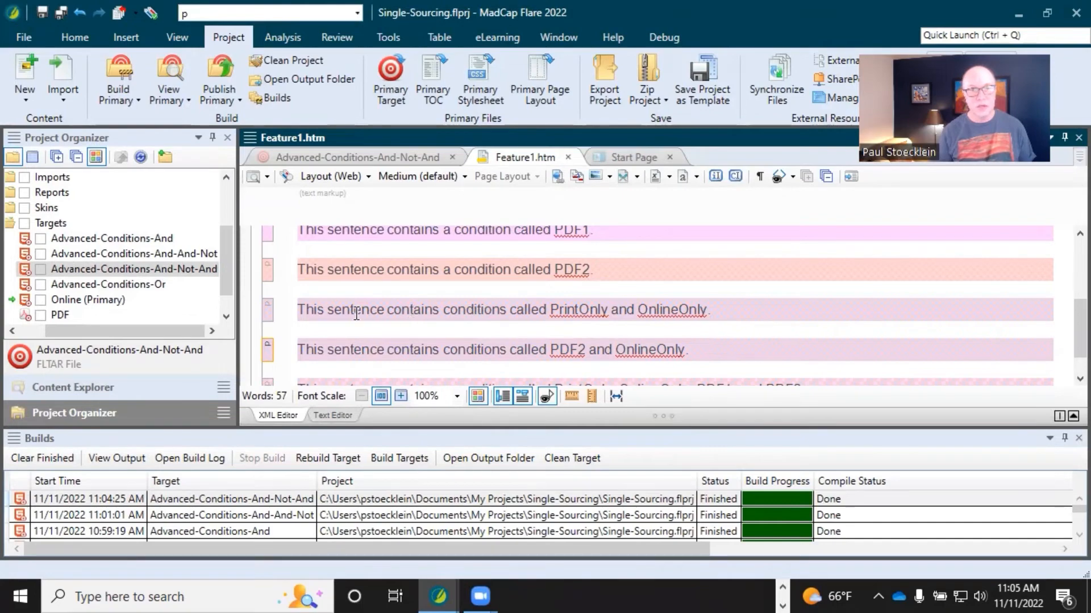
- Delete the sentence about the PrintOnly and OnlineOnly conditions from the Feature1 topic and save the topic
right_click(268, 312)
left_click(322, 335)
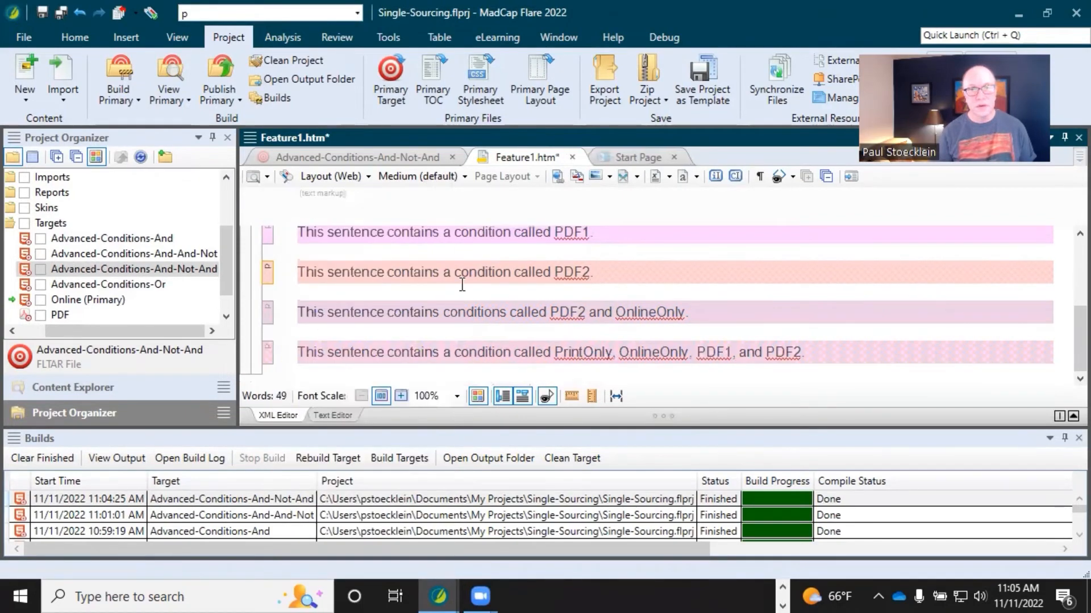
scroll(462, 284, "up", 3)
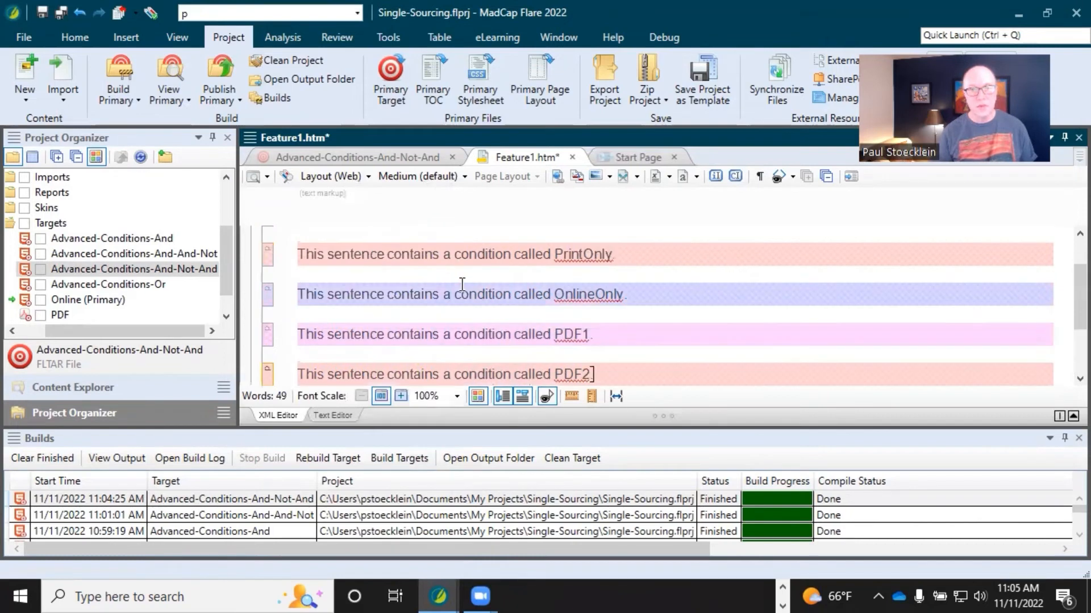
key("ctrl+s")
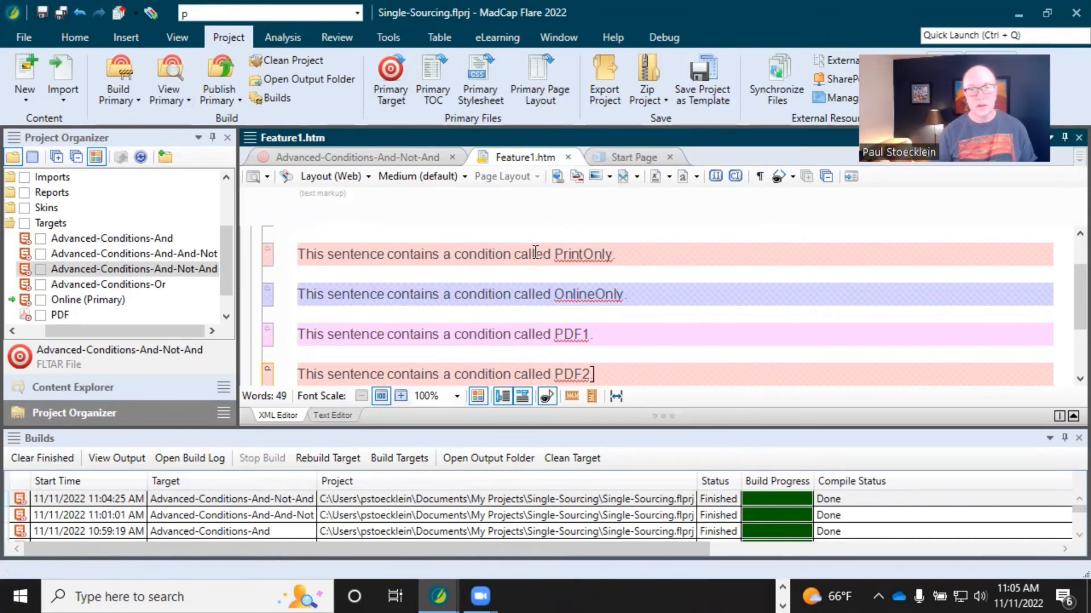
- Review the remaining conditioned sentences in the Feature1 topic against the include expression of the Advanced-Conditions-And-Not-And target
left_click_drag(533, 254, 622, 254)
left_click(622, 254)
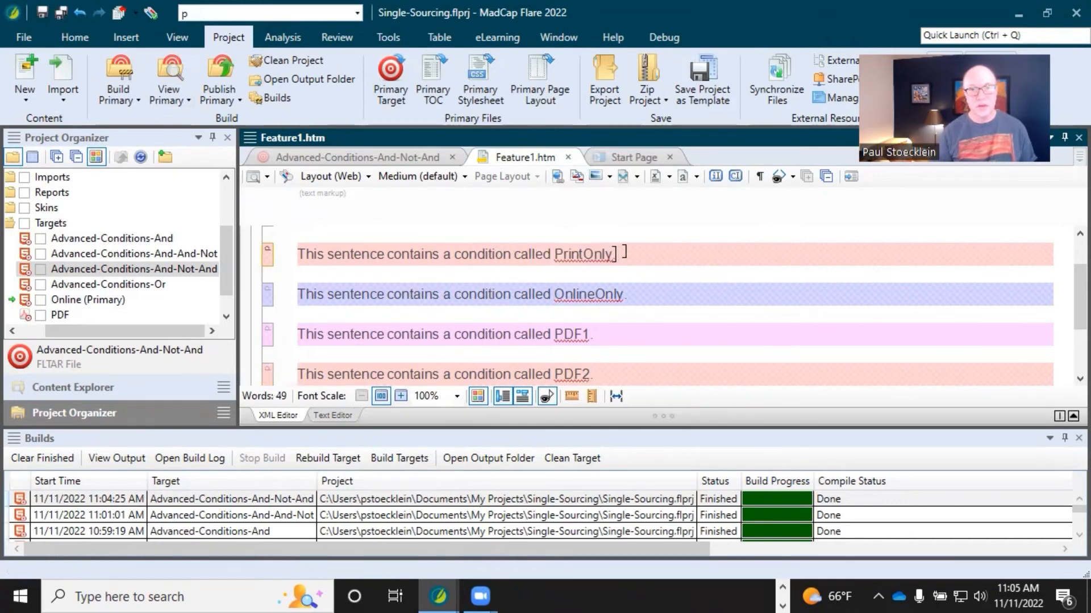
left_click(546, 295)
left_click_drag(515, 295, 623, 295)
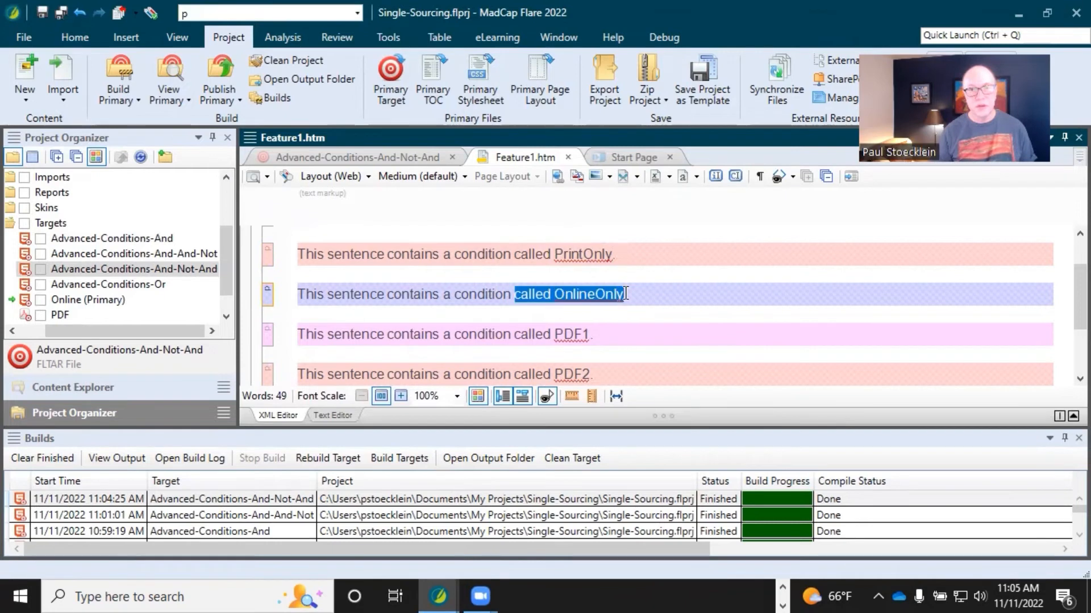
scroll(594, 324, "down", 3)
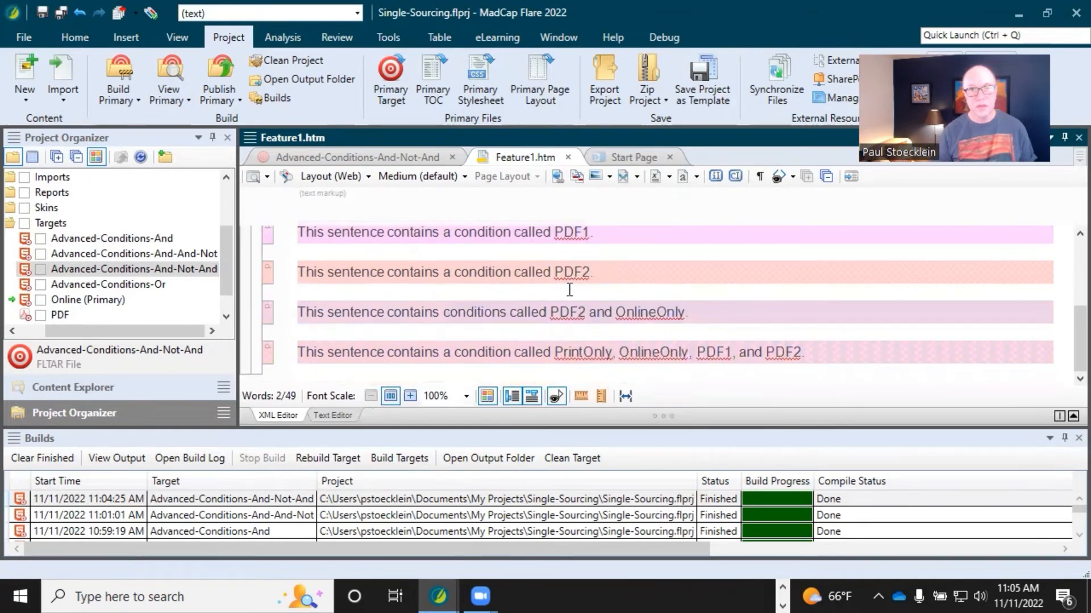
left_click(528, 313)
left_click(677, 312, "shift")
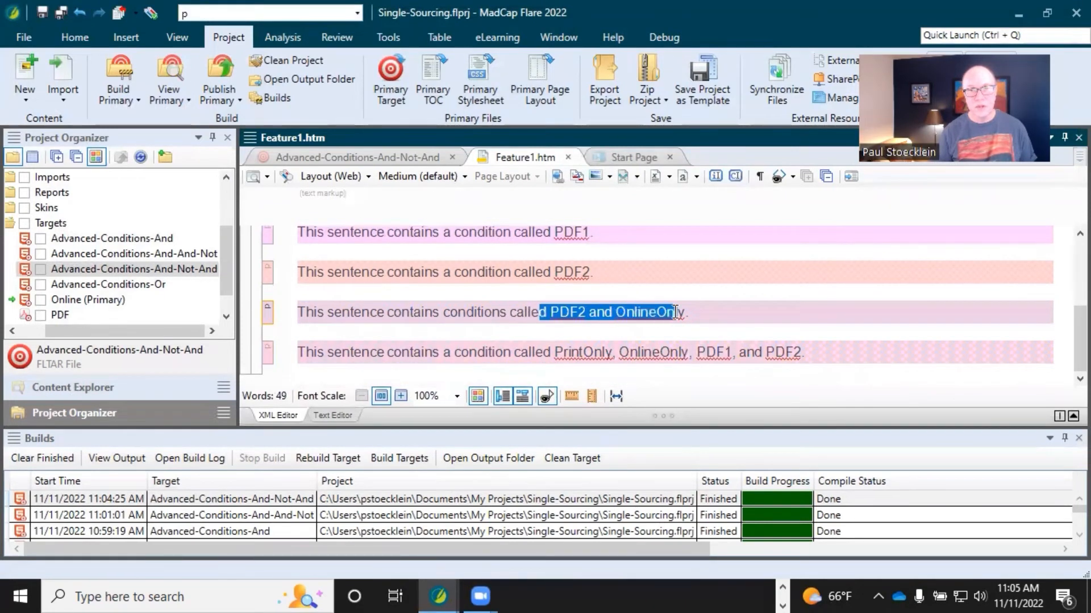
left_click(671, 312)
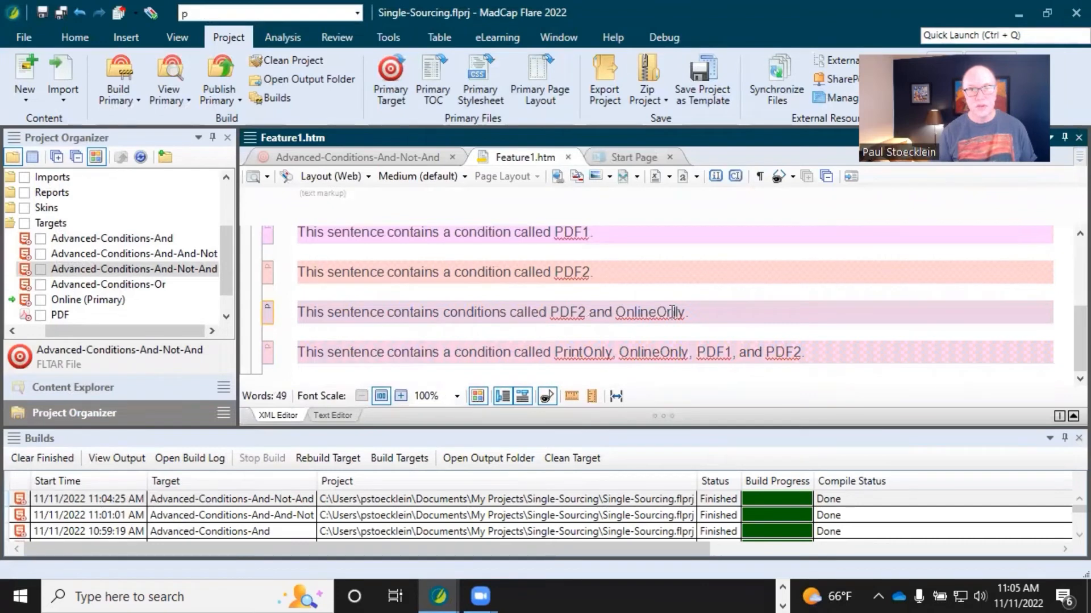
left_click(559, 352)
left_click(390, 157)
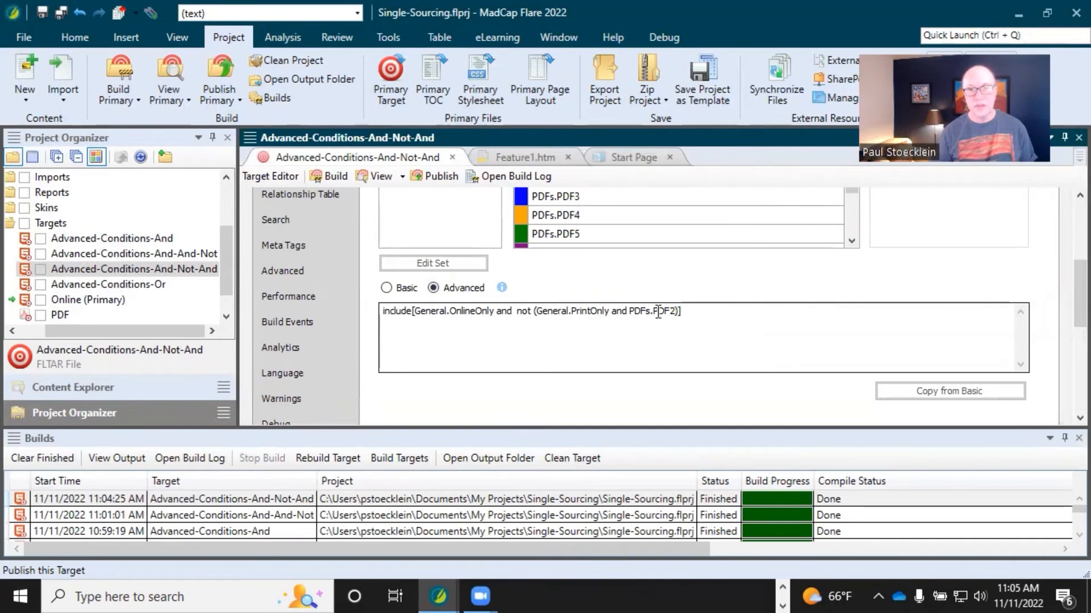
- Review the Feature1 topic's sentence about PrintOnly, OnlineOnly, PDF1 and PDF2 against the target's grouped Not expression
left_click(532, 159)
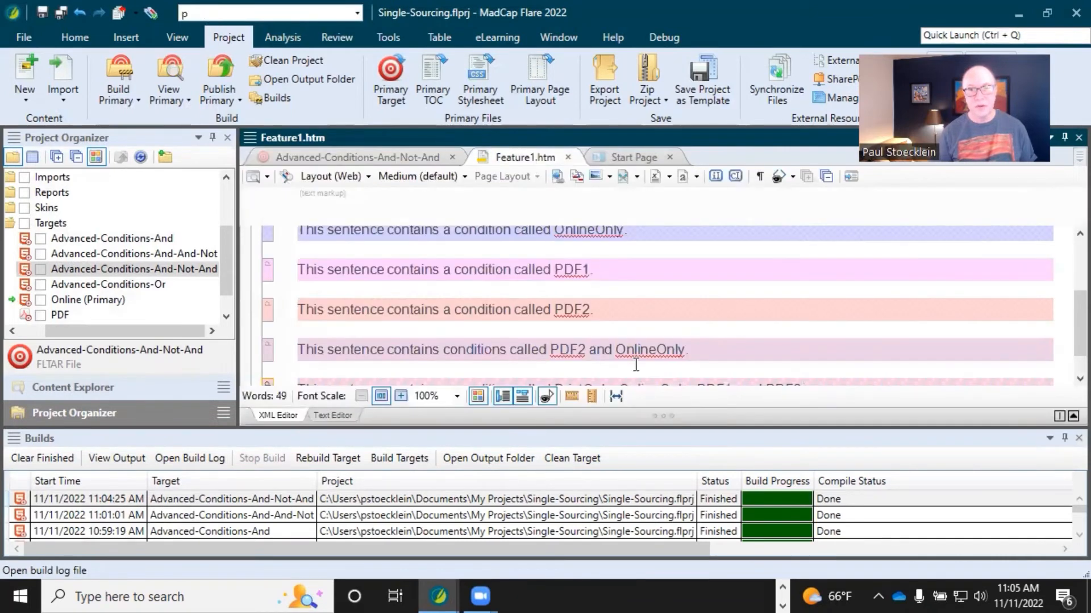
scroll(571, 358, "down", 1)
double_click(571, 355)
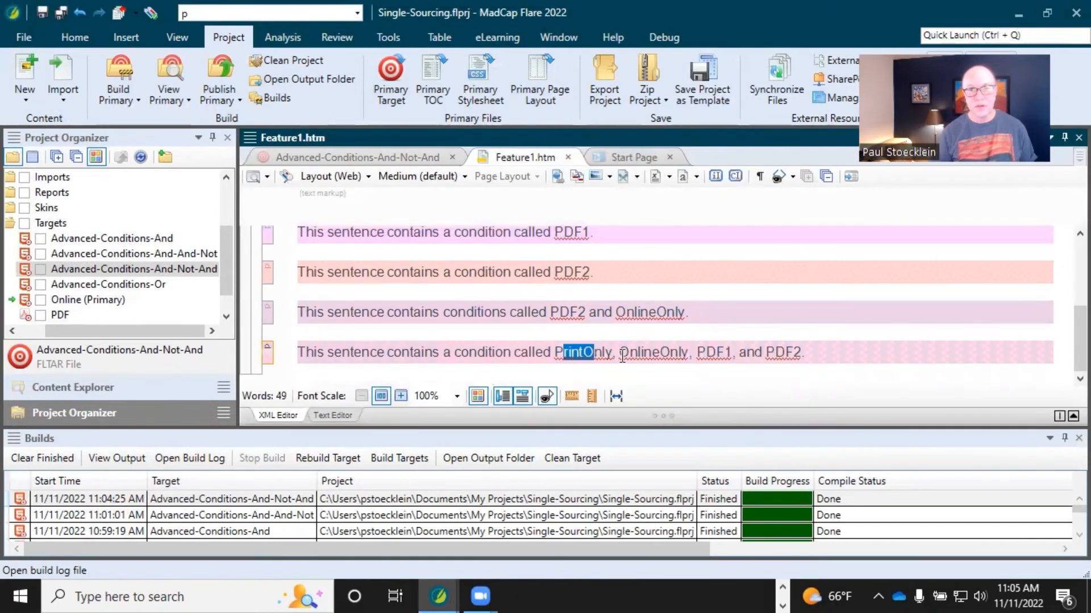
left_click(785, 352)
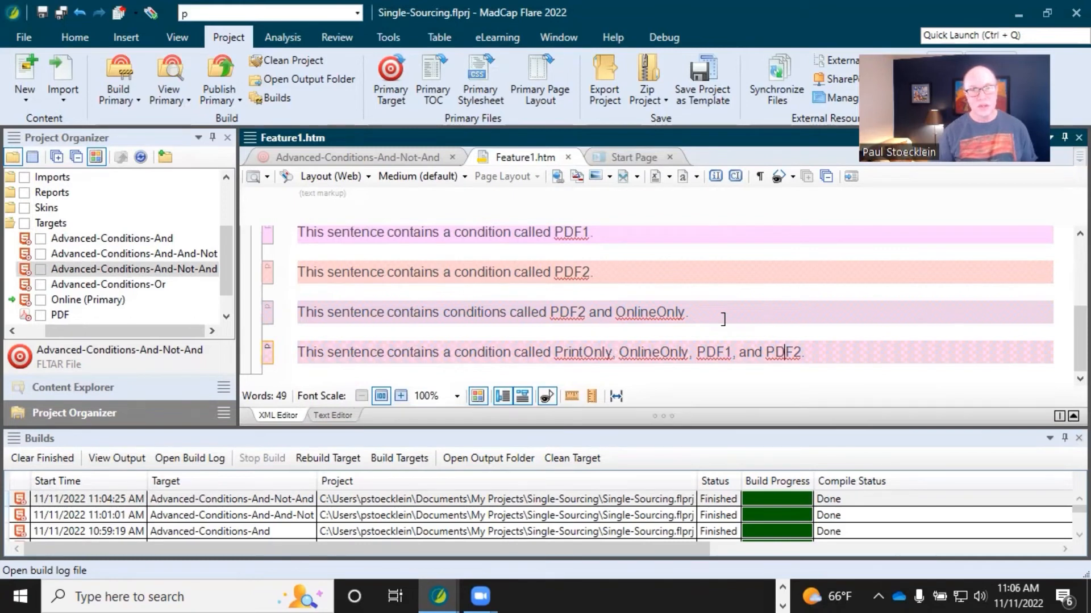
scroll(723, 320, "up", 3)
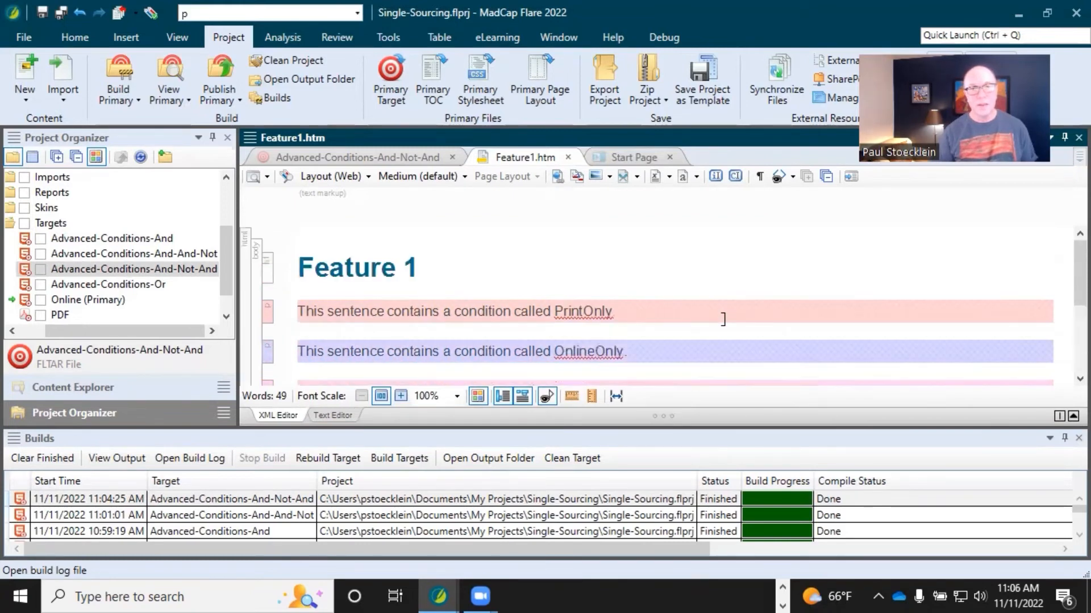
- Build the Advanced-Conditions-And-Not-And target and open its generated output
left_click(385, 162)
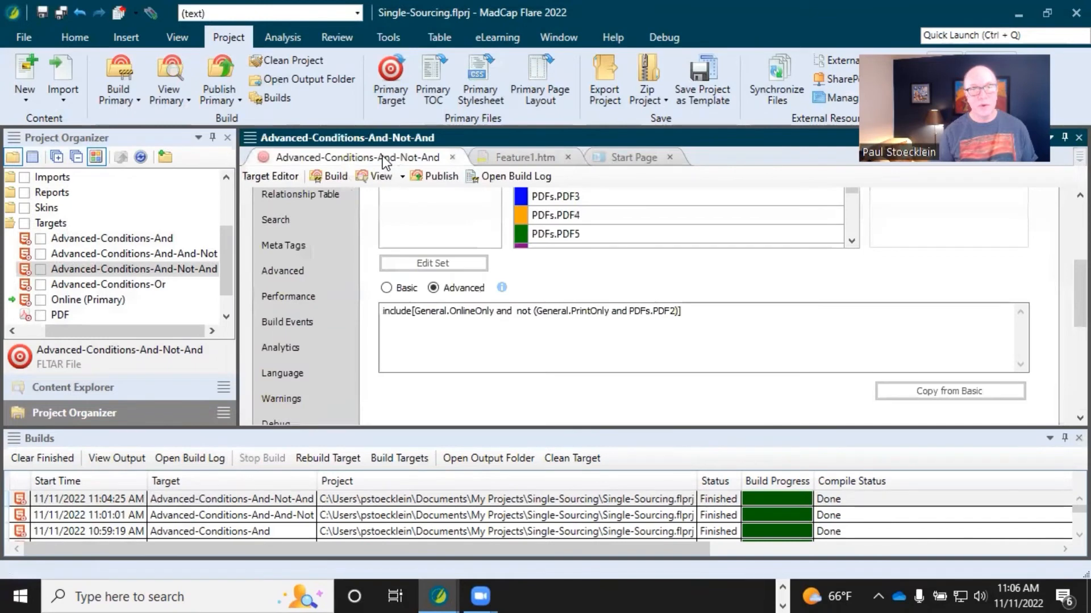
left_click(329, 177)
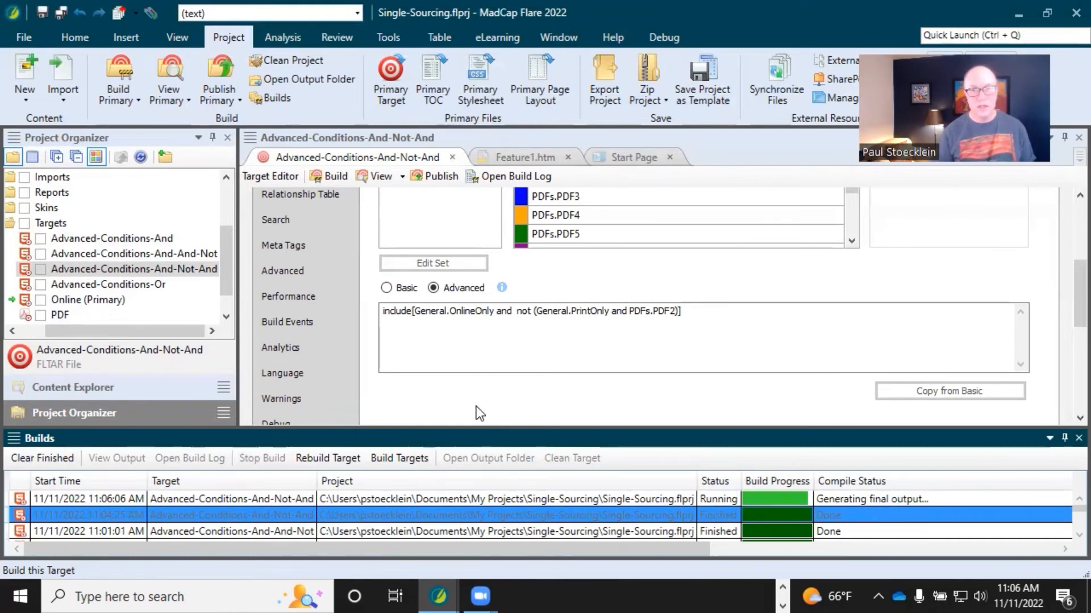
left_click(308, 499)
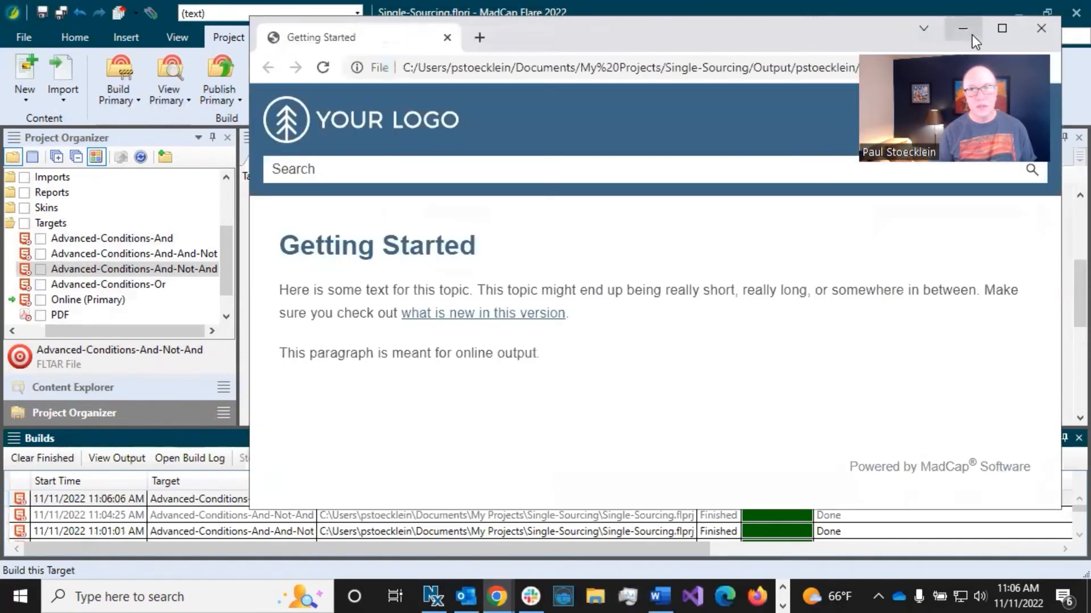
- Maximize the output window, check the Feature 1 topic under Features, and minimize the browser
left_click(1000, 28)
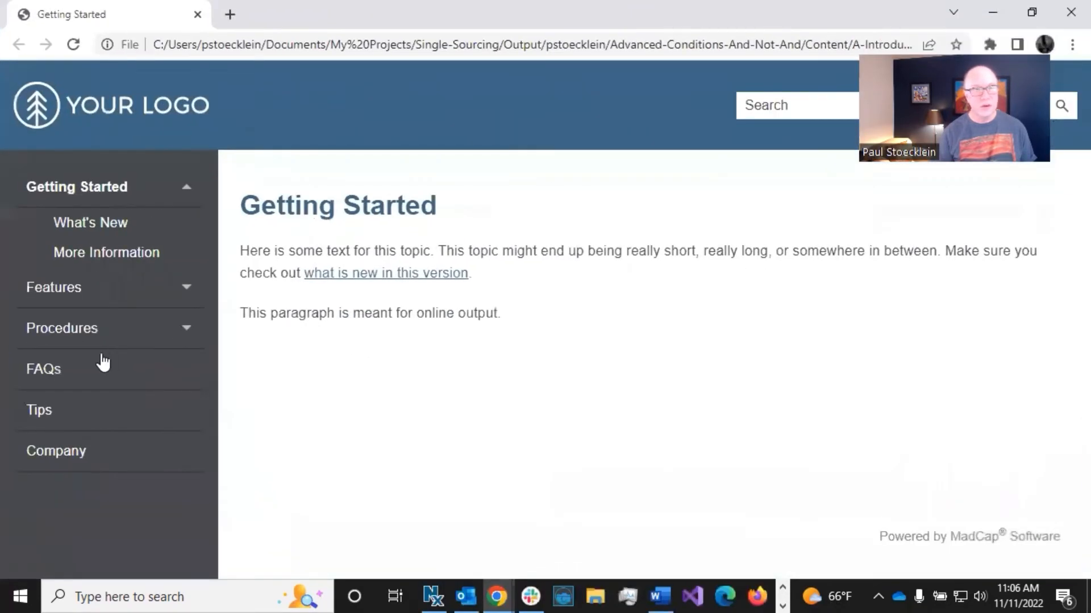
left_click(59, 290)
left_click(67, 270)
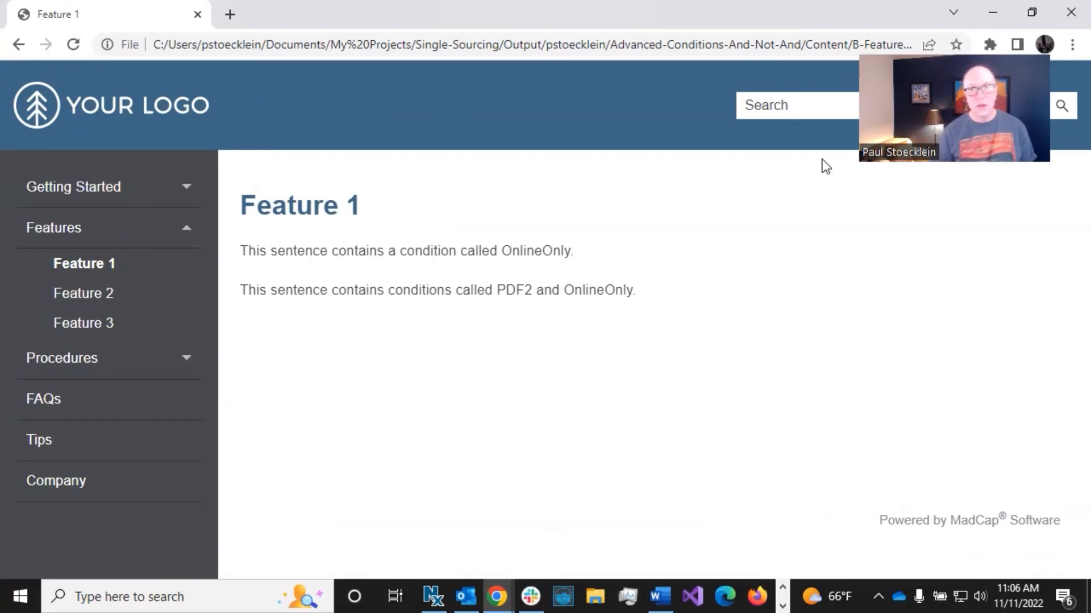
left_click(992, 12)
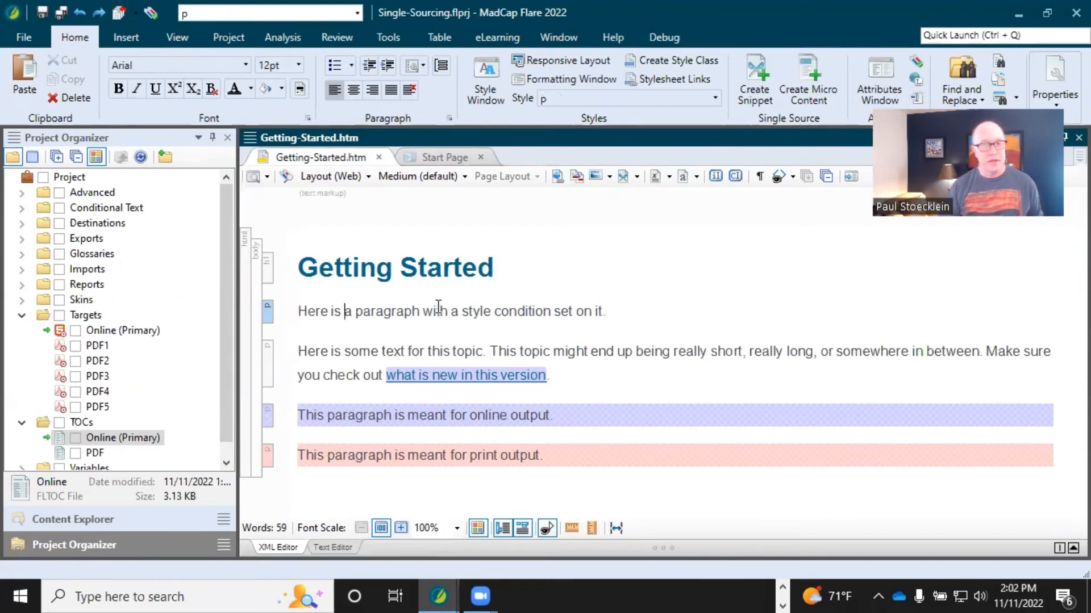
- Open the Styles.css stylesheet from the Stylesheets folder under Resources
left_click(120, 517)
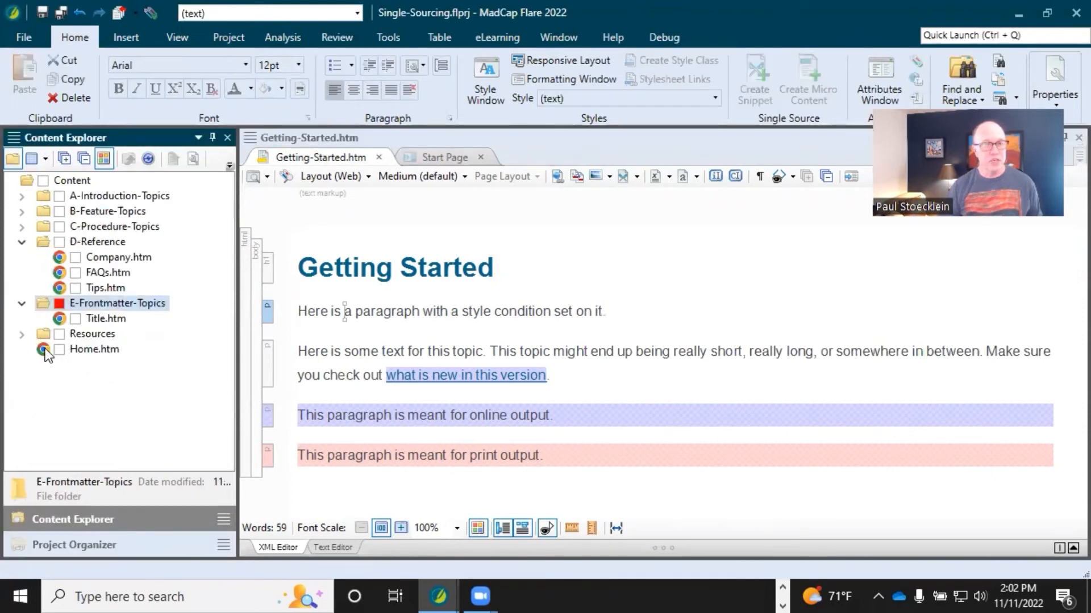
left_click(22, 334)
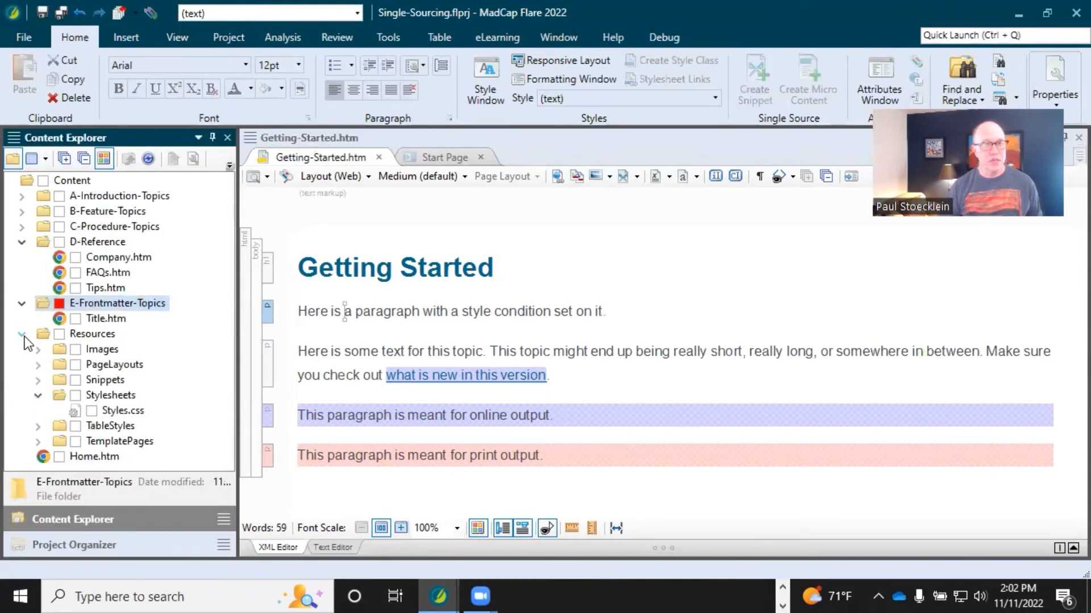
double_click(111, 414)
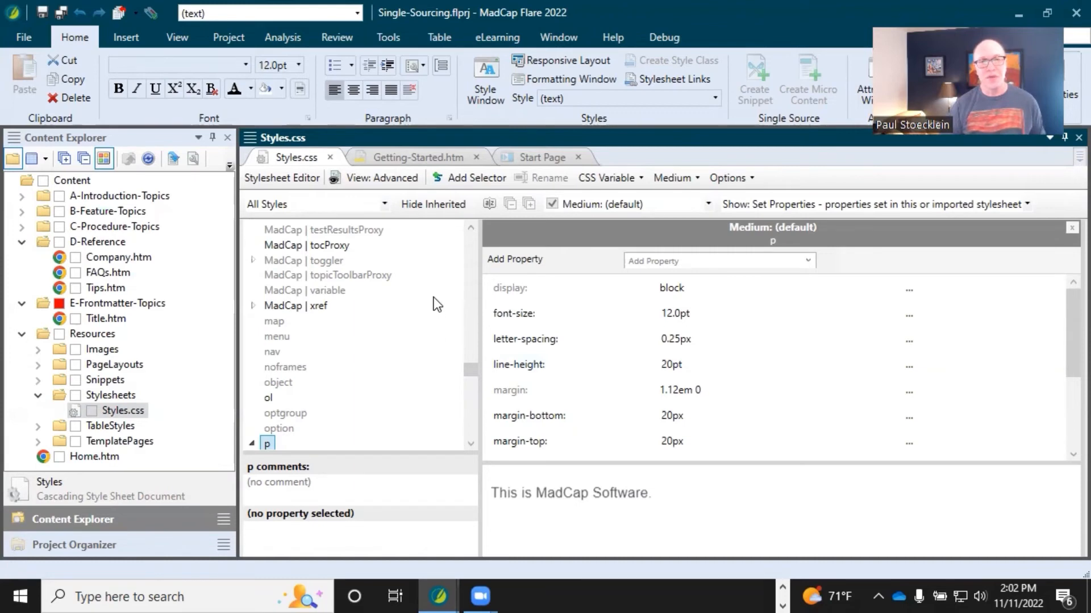
- Add a generic class selector named Online-Only to the stylesheet, with the HTML element left empty
left_click(475, 179)
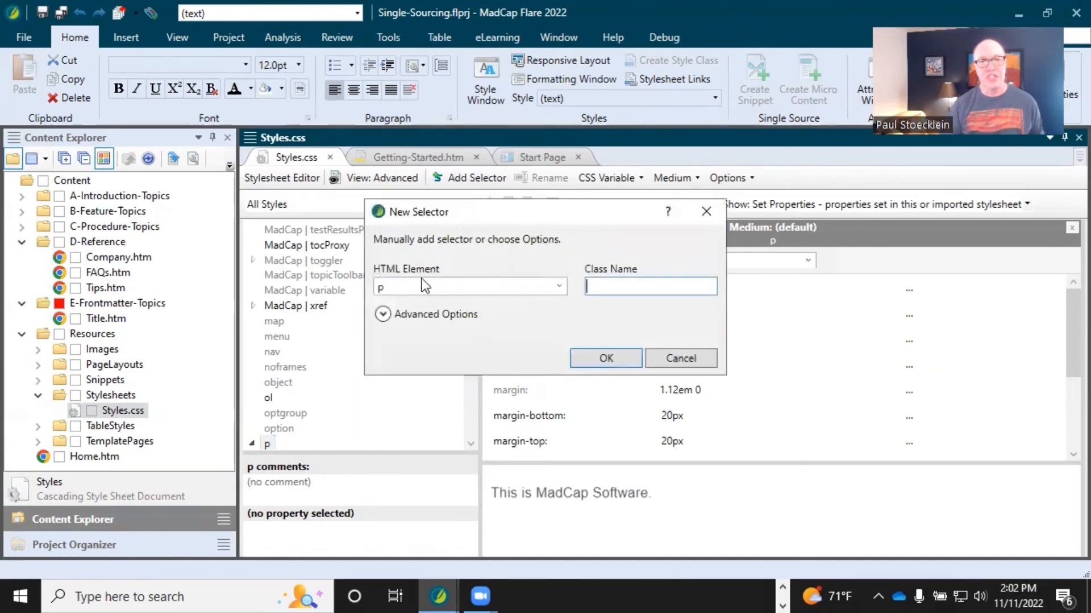
left_click(384, 288)
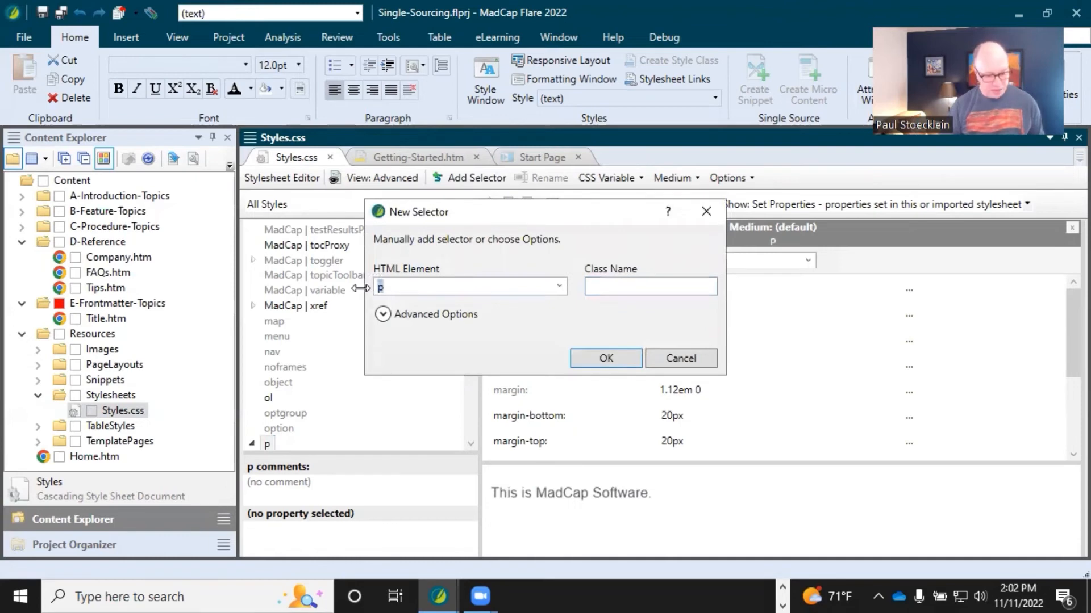
key("BackSpace")
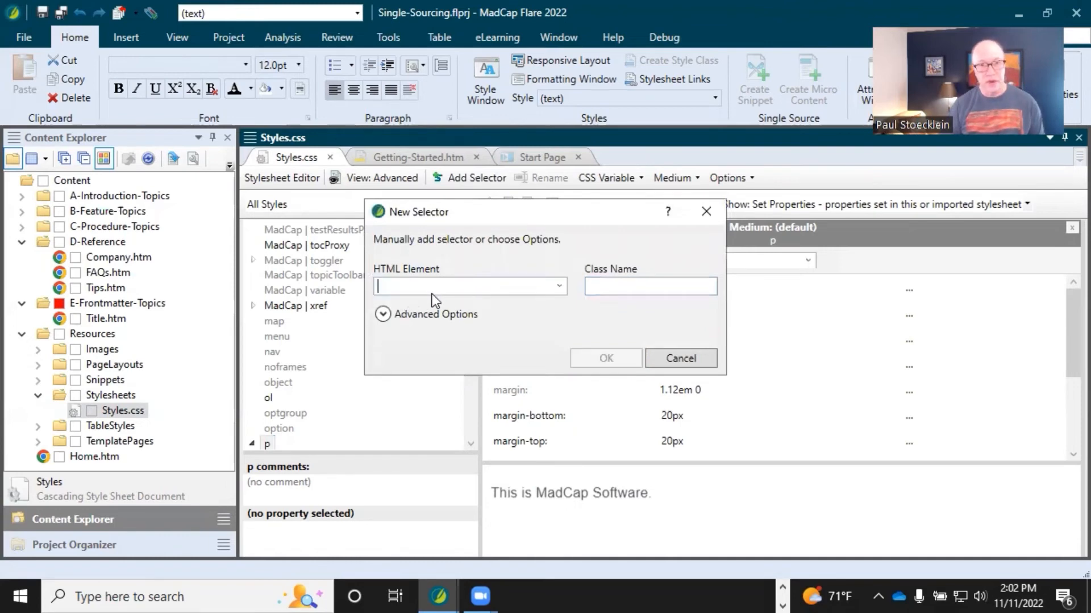
left_click(608, 286)
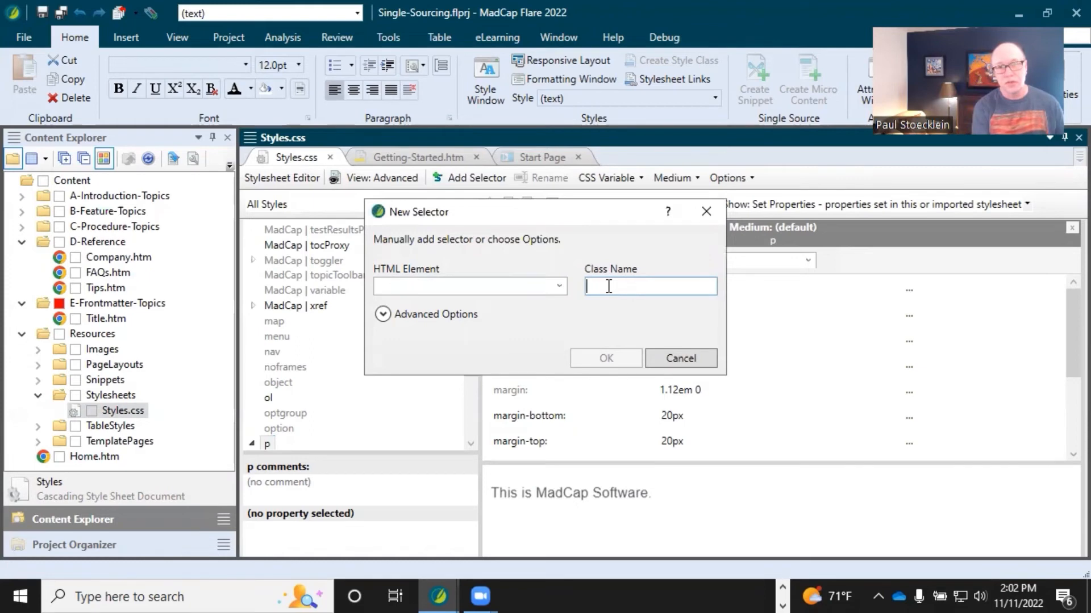
type("Onl")
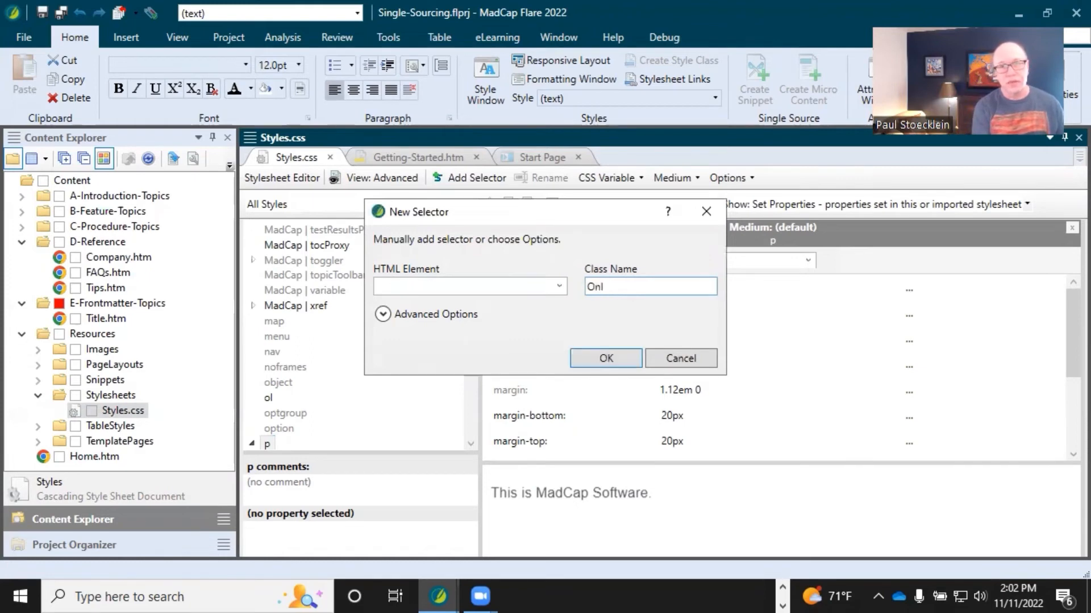
type("ine-O")
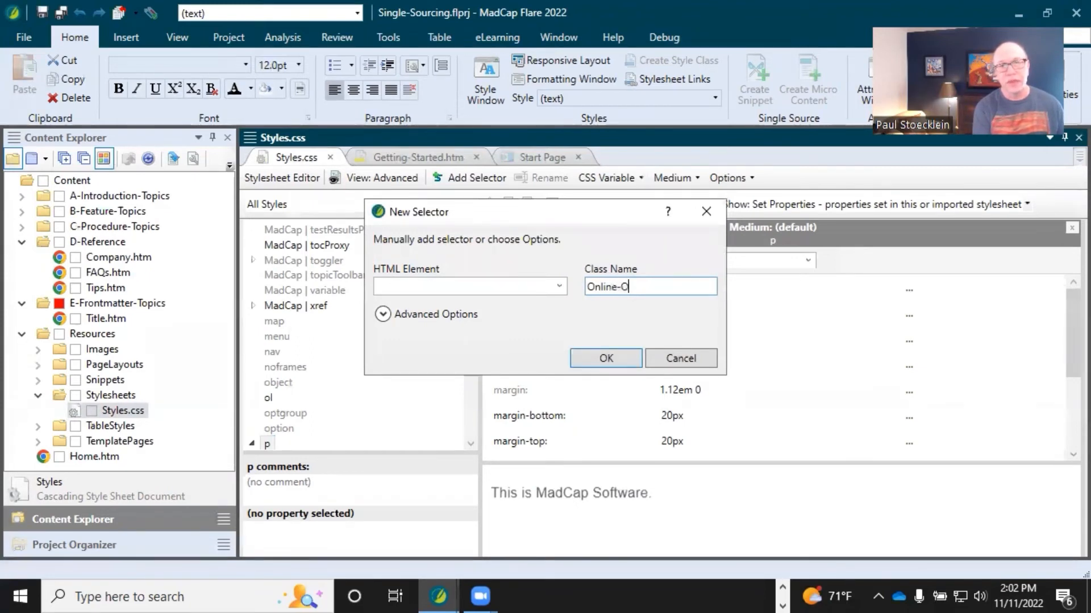
type("nly")
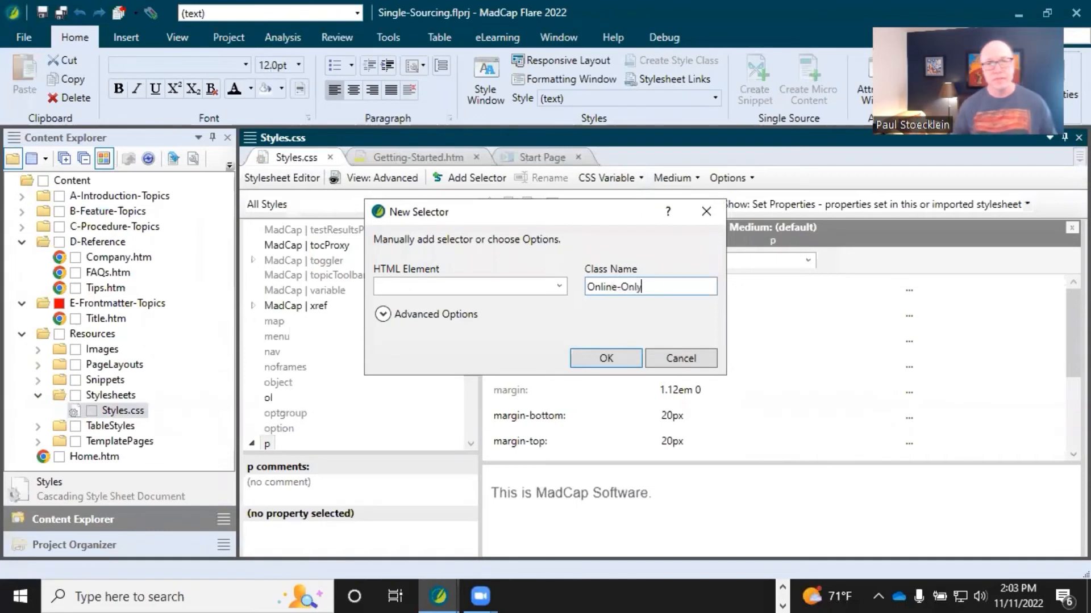
left_click(591, 355)
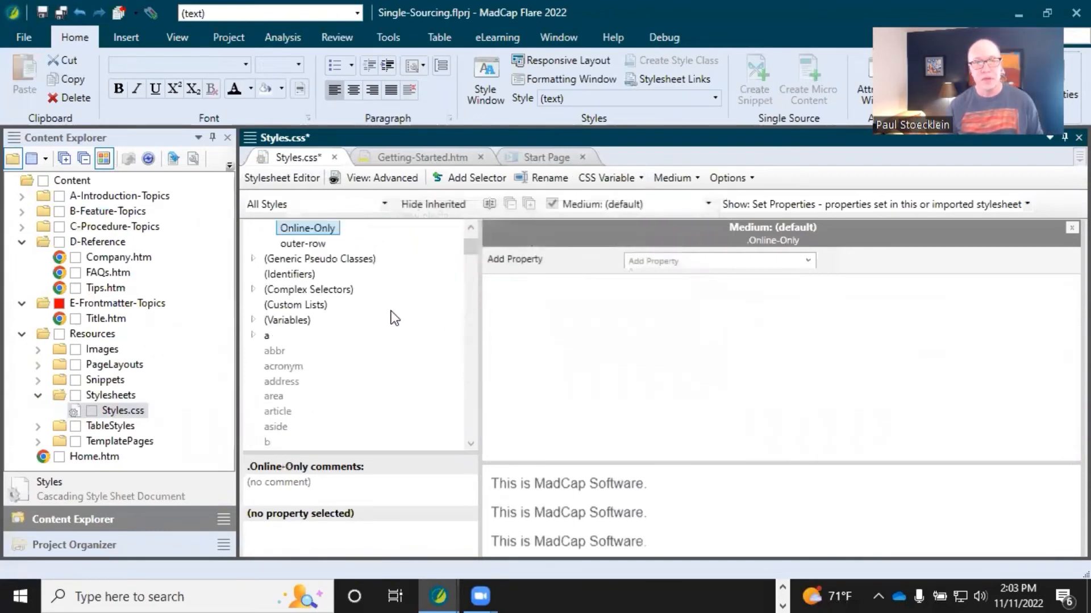
- Look up the mc-conditions property for the Online-Only class and show all of the class's properties
scroll(386, 311, "up", 2)
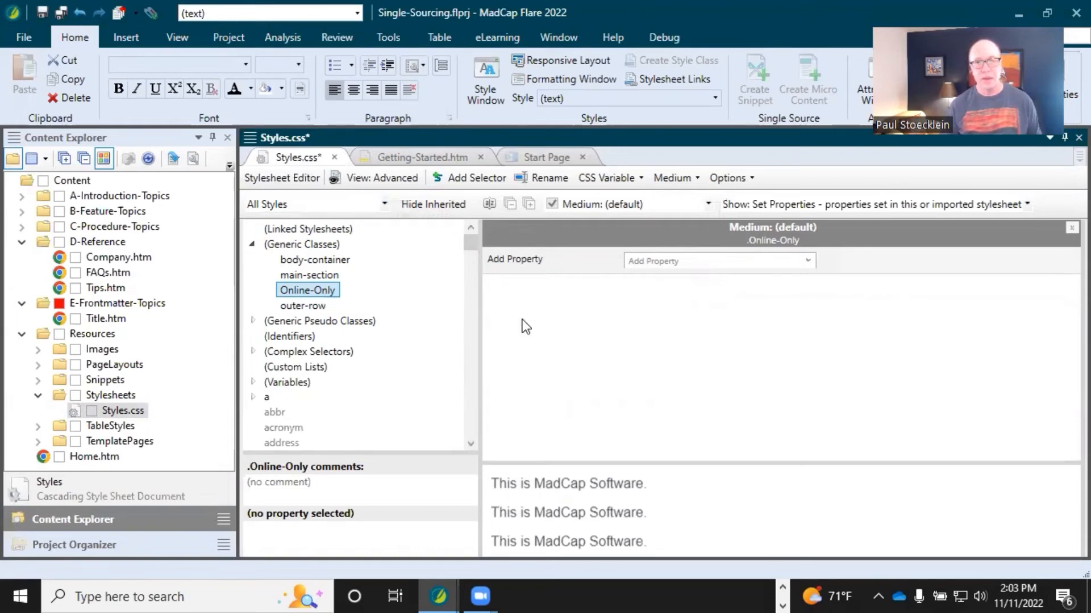
left_click(717, 259)
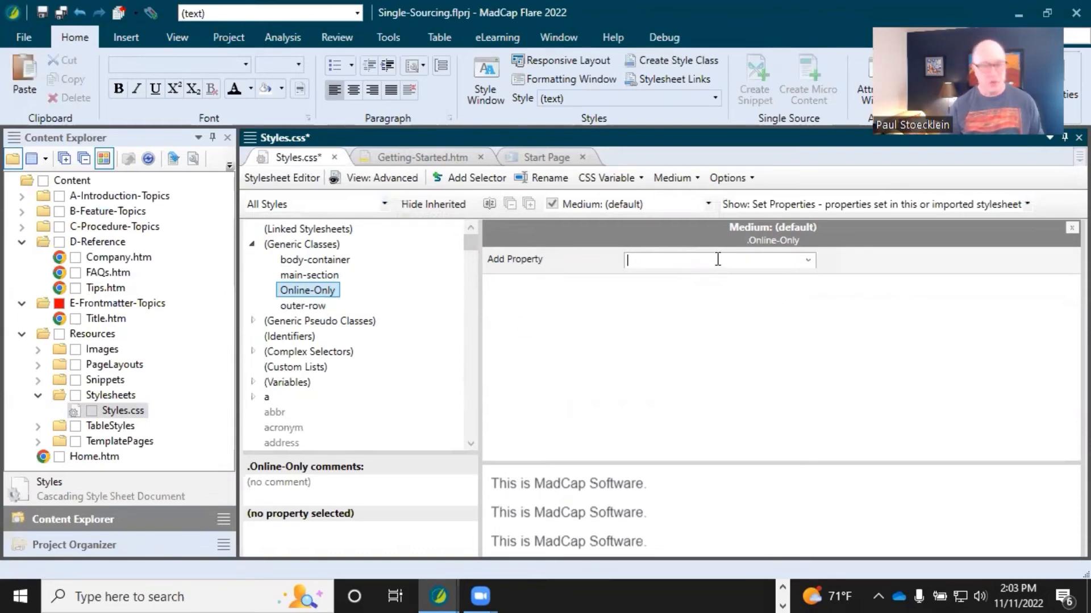
type("mc-conditions")
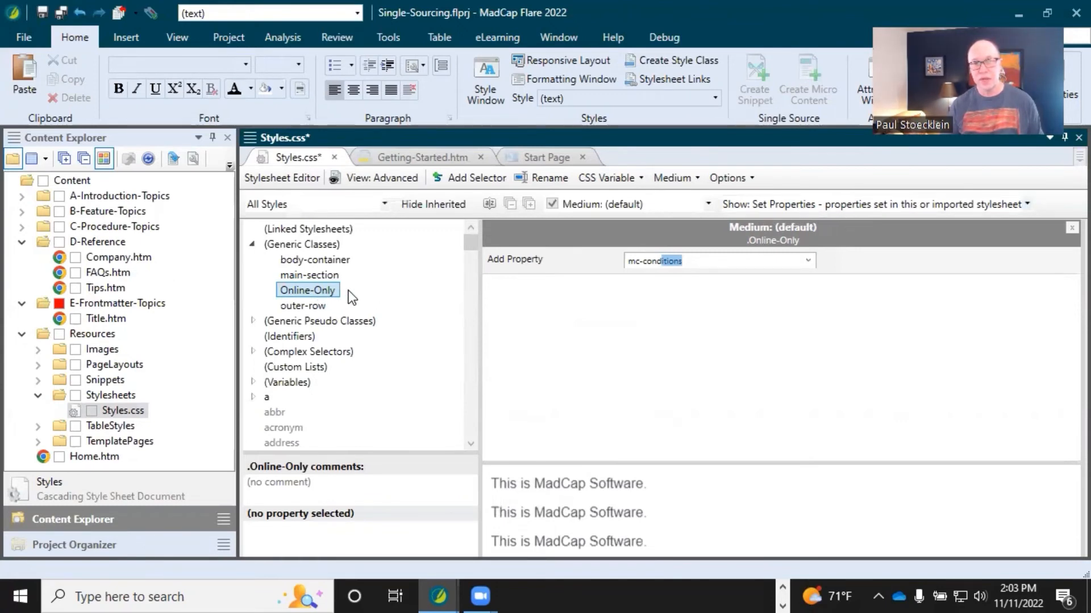
left_click(1027, 205)
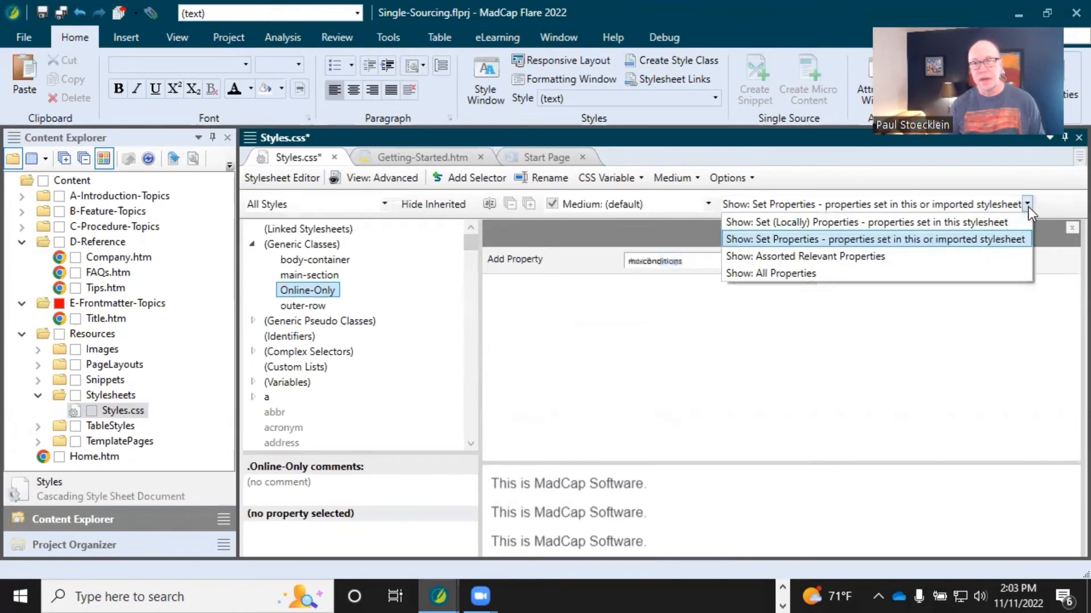
left_click(762, 274)
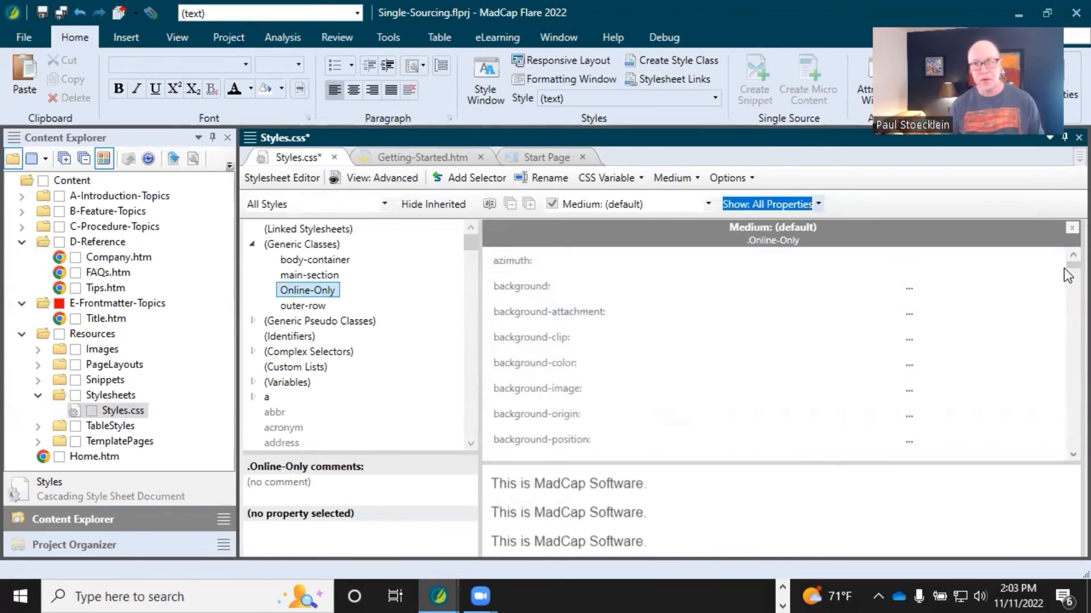
left_click_drag(1064, 267, 1064, 345)
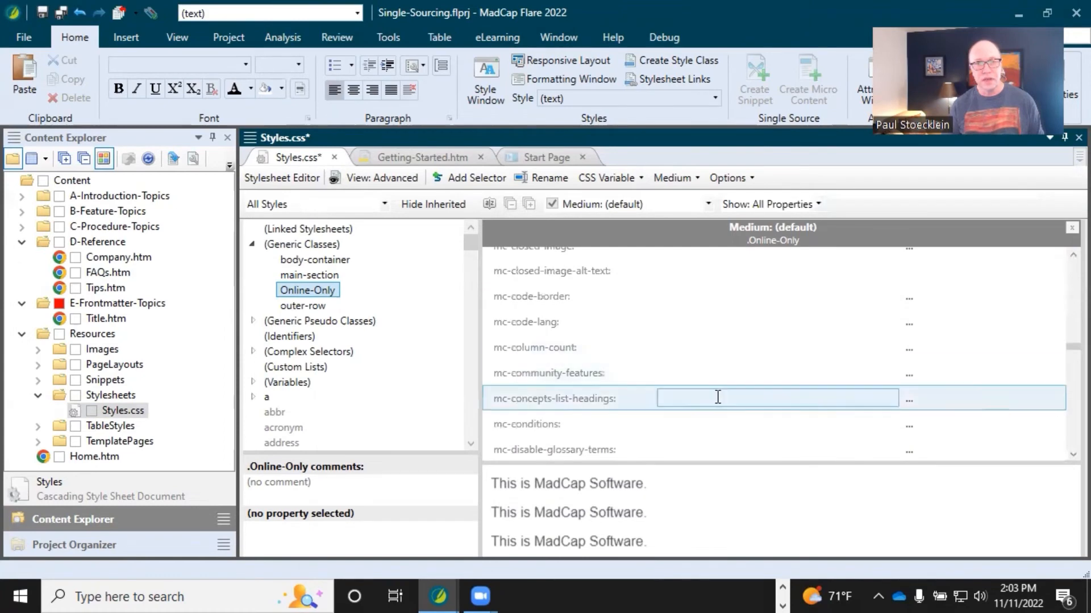
- Group the properties by category and select mc-conditions in the Unclassified group
left_click(489, 204)
scroll(633, 345, "down", 8)
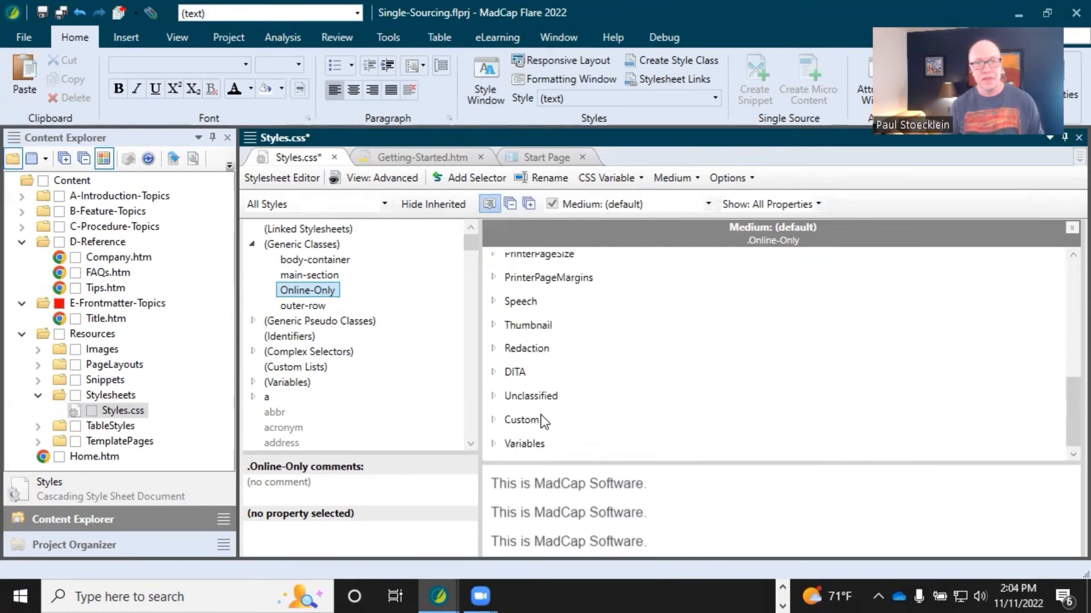
left_click(493, 397)
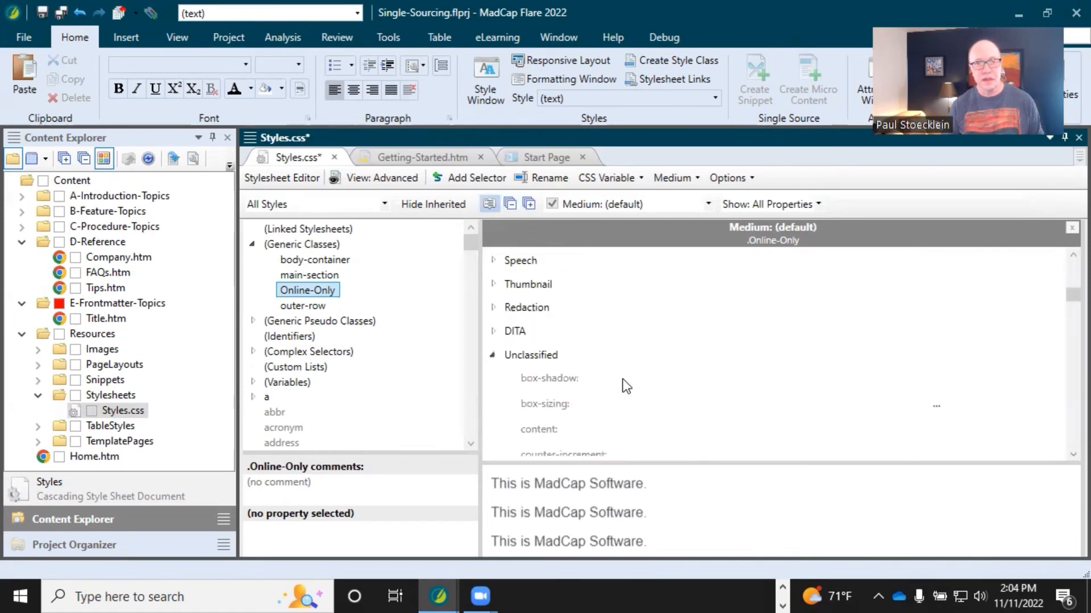
scroll(623, 379, "down", 5)
scroll(623, 380, "down", 6)
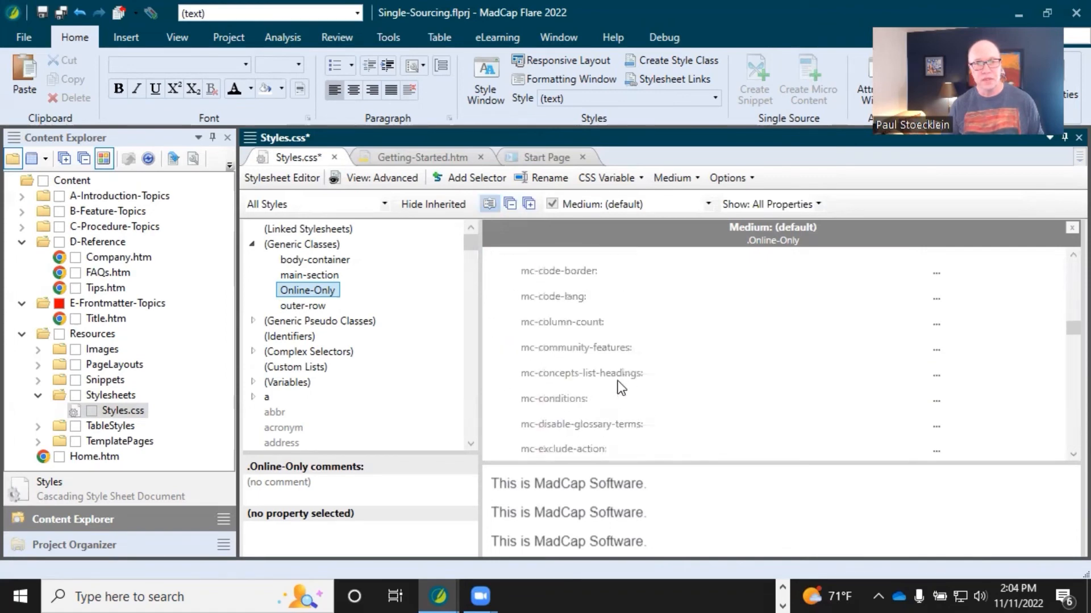
left_click(570, 403)
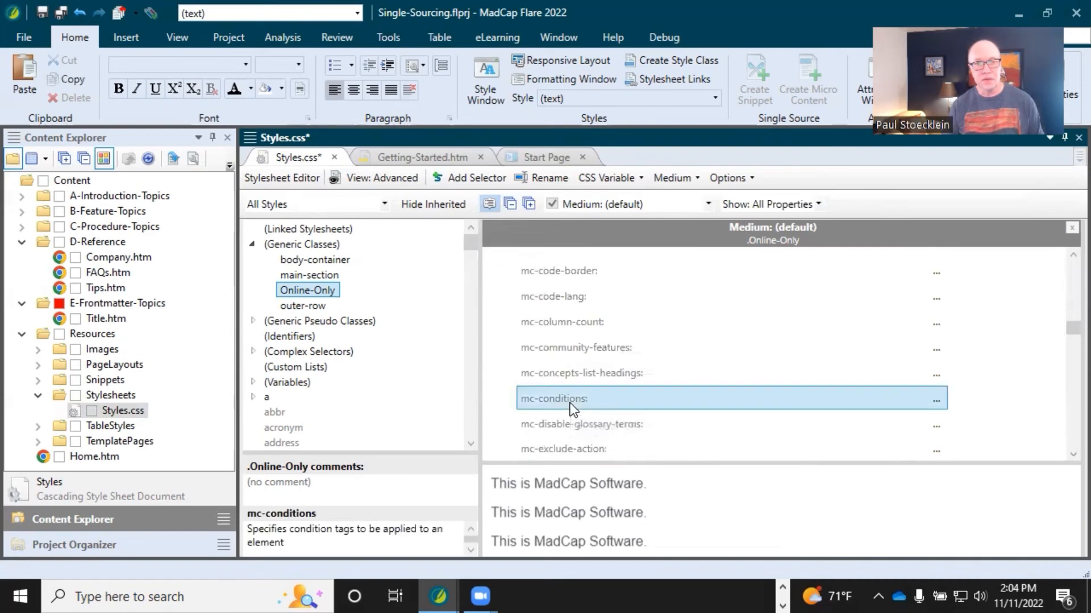
- Assign the General.OnlineOnly condition tag to the Online-Only class's mc-conditions property and save all files
left_click(934, 399)
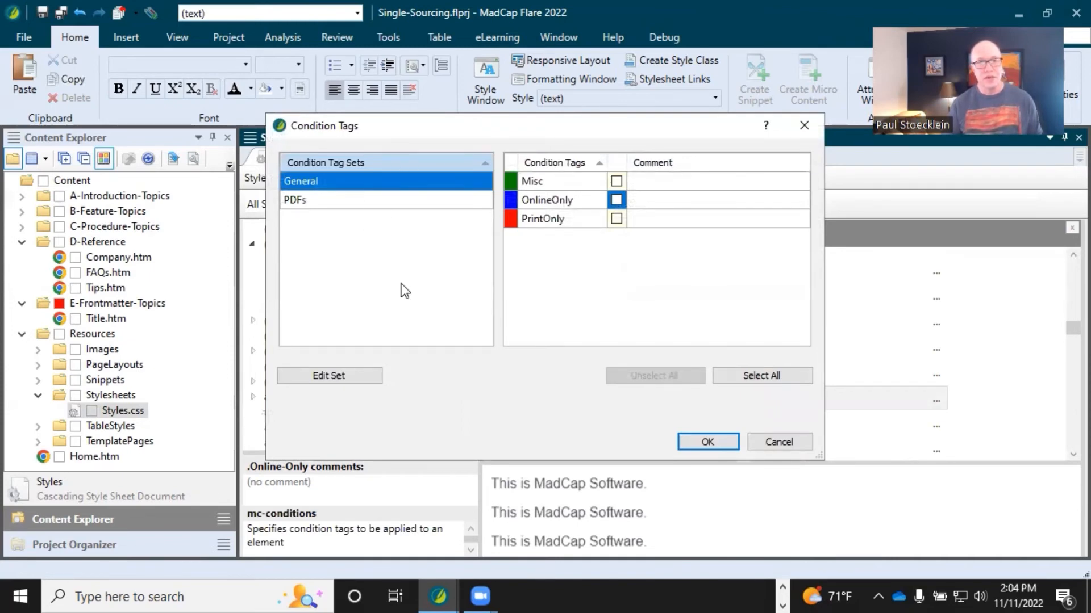
left_click(616, 200)
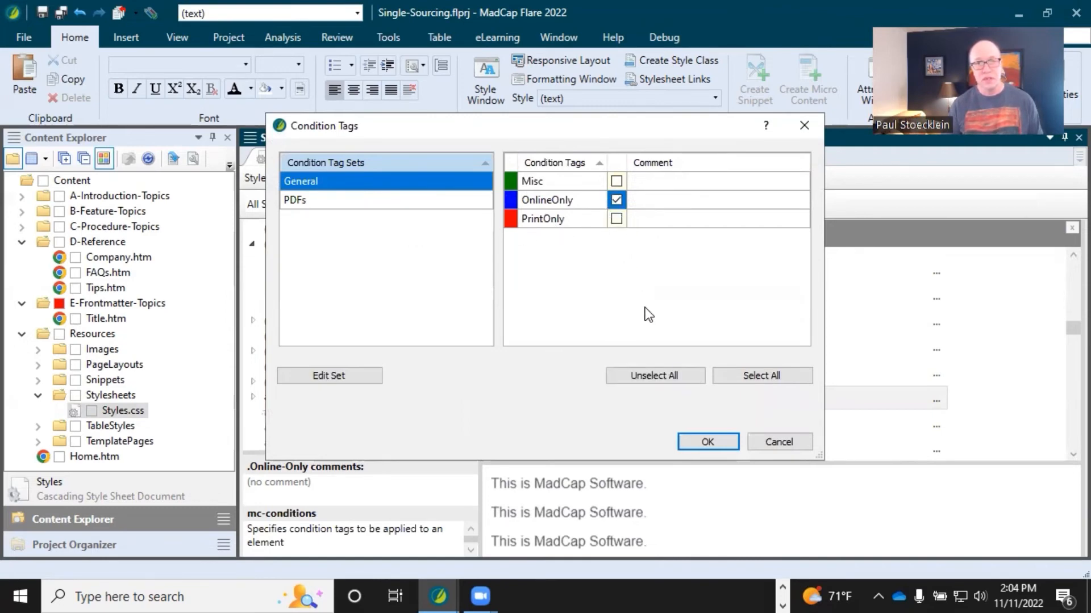
left_click(708, 442)
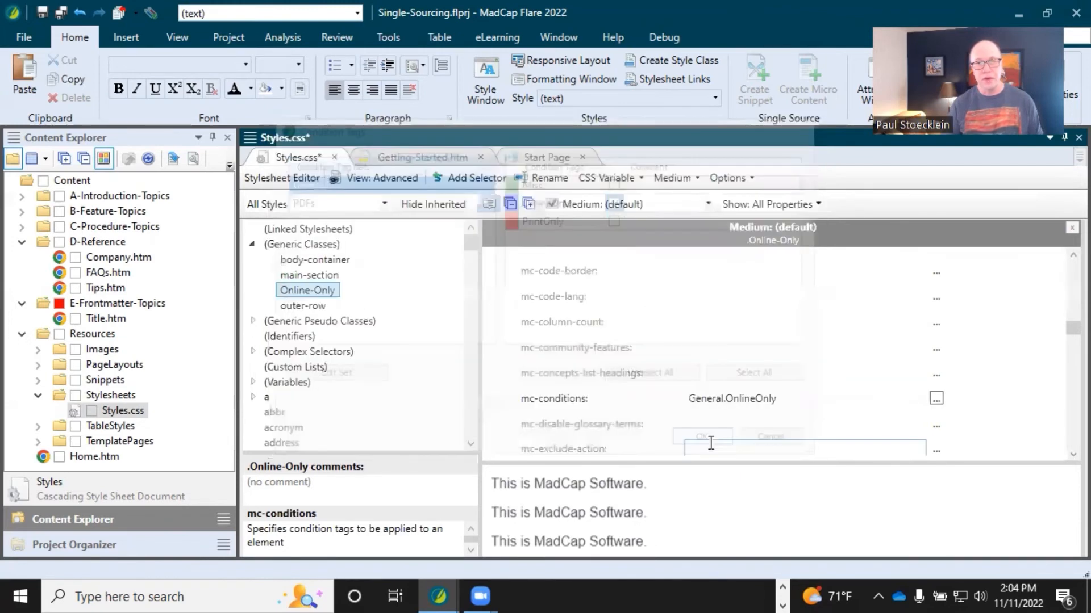
left_click(60, 13)
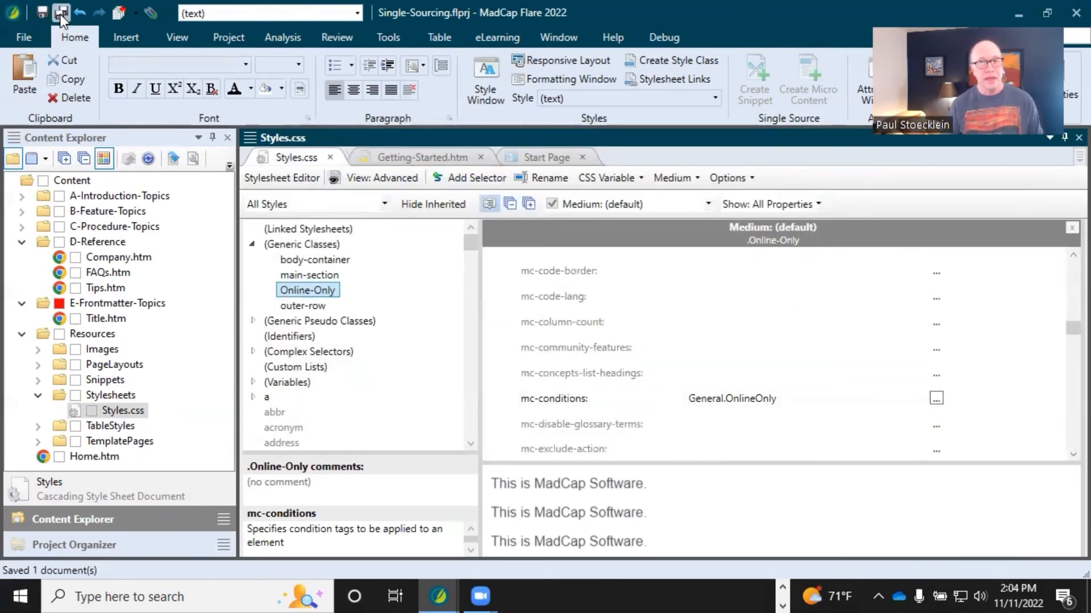
- Apply the .Online-Only style class to the paragraph "Here is a paragraph with a style condition set on it." in Getting-Started.htm and save all files
left_click(406, 156)
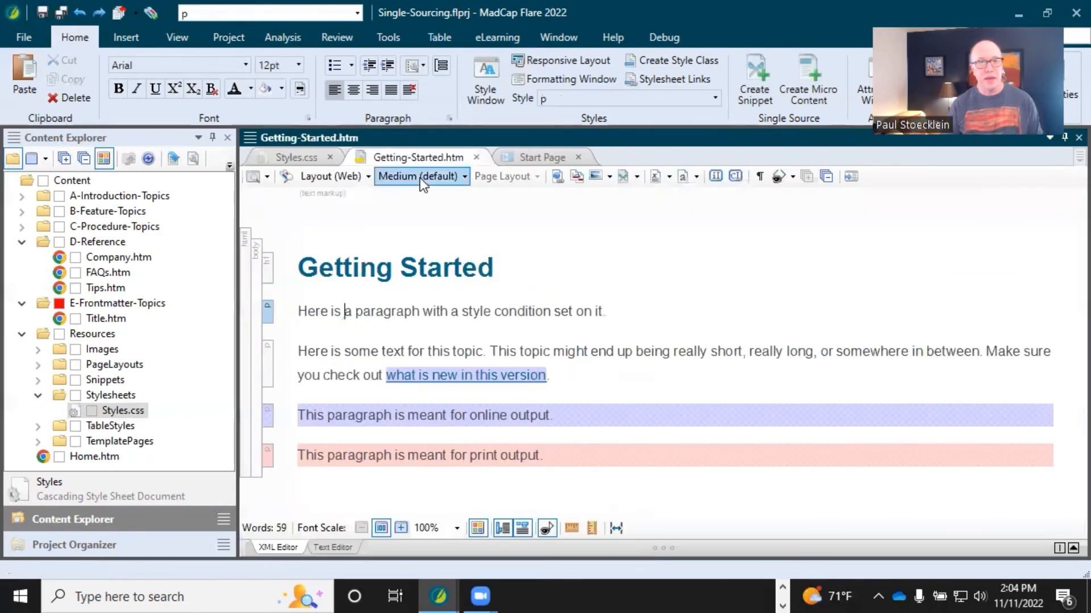
left_click(344, 415)
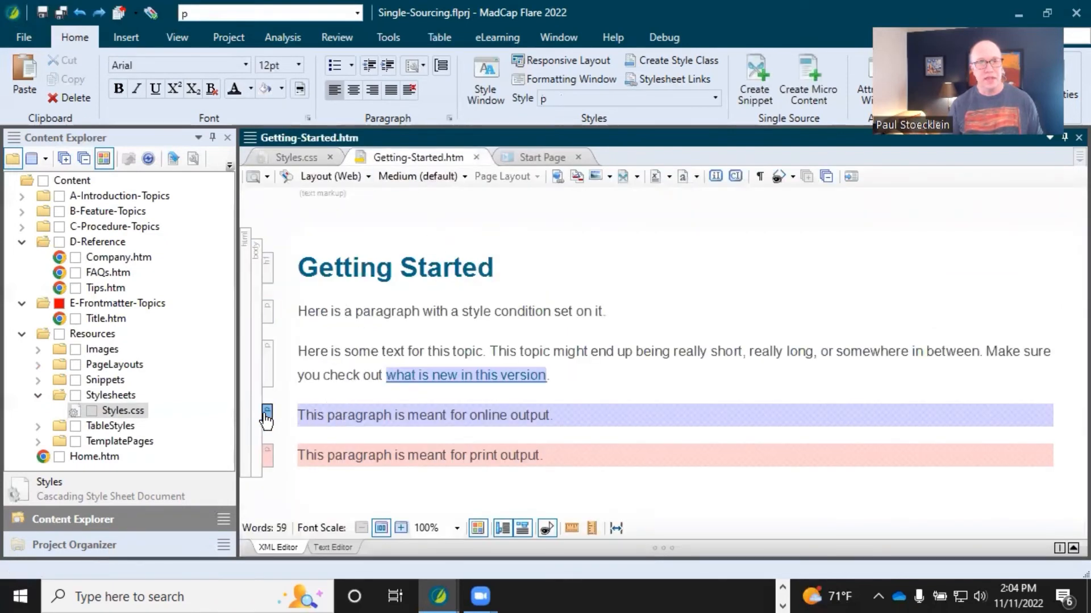
mouse_move(267, 420)
left_click(345, 311)
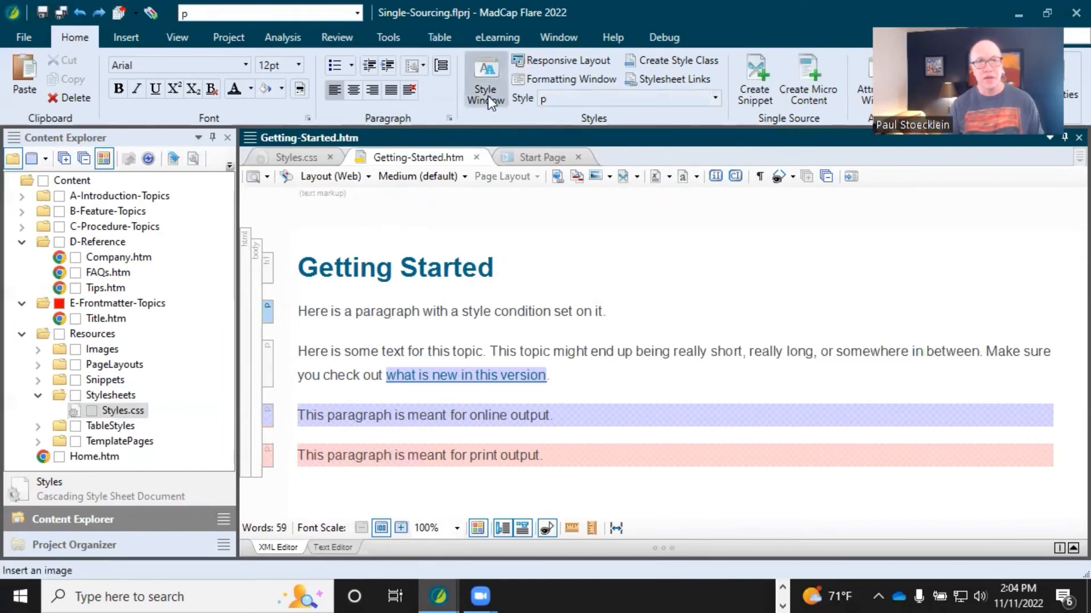
left_click(715, 98)
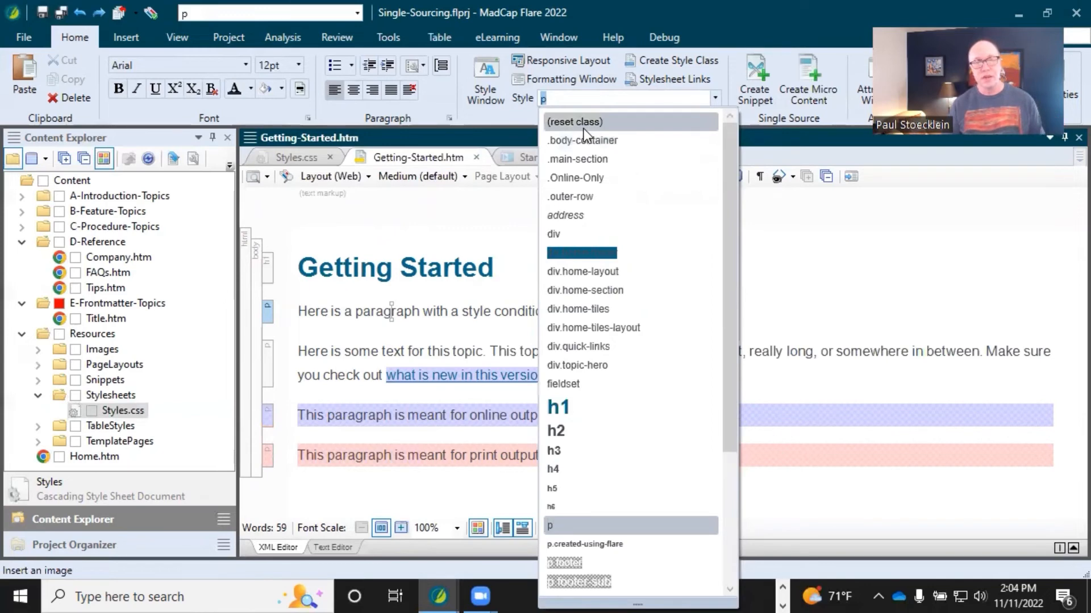
left_click(570, 175)
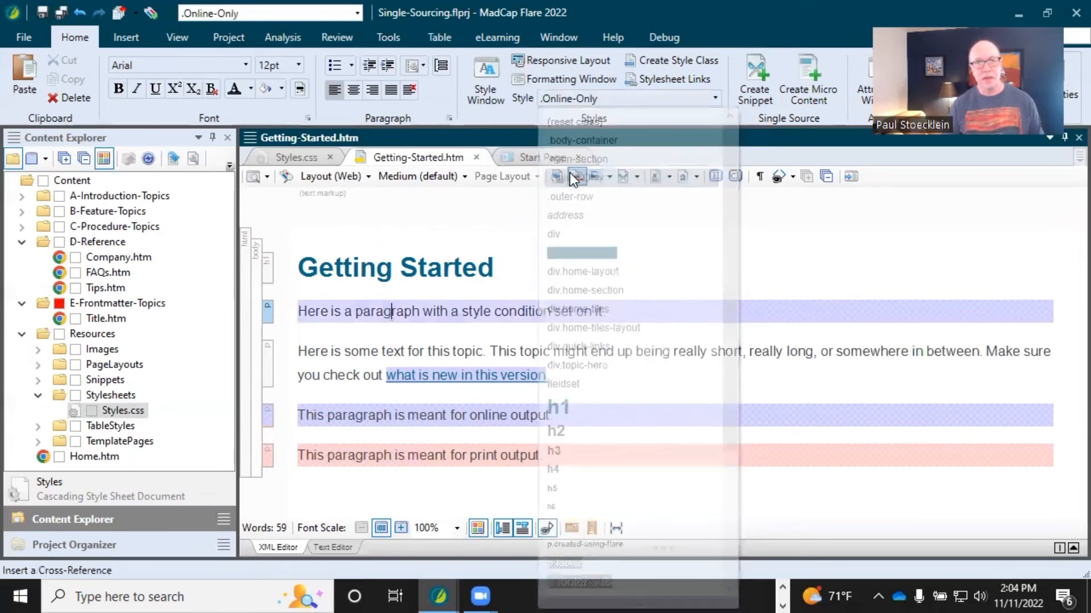
left_click(58, 12)
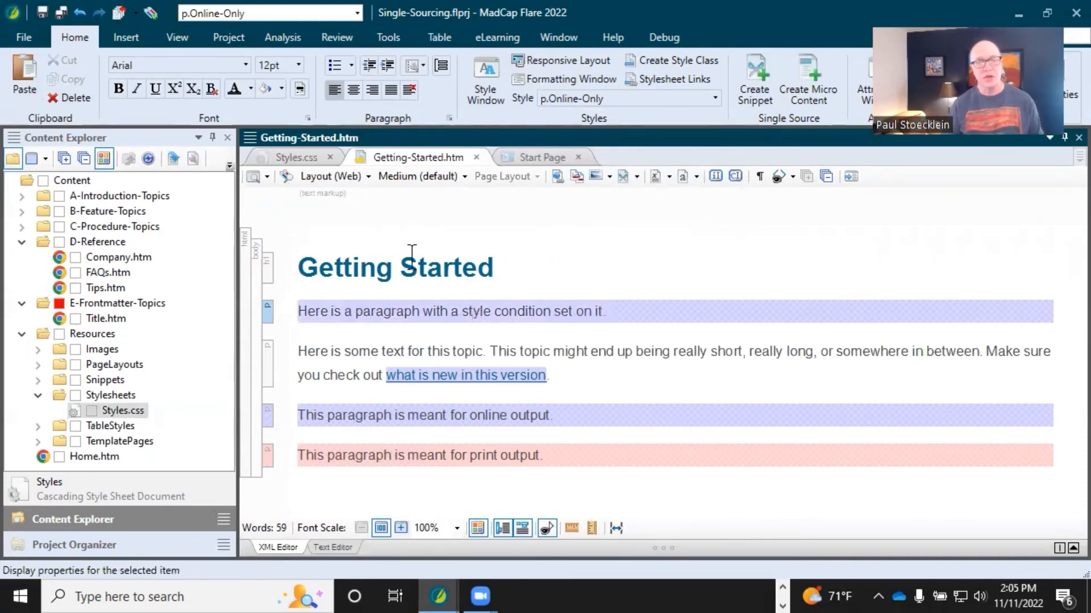
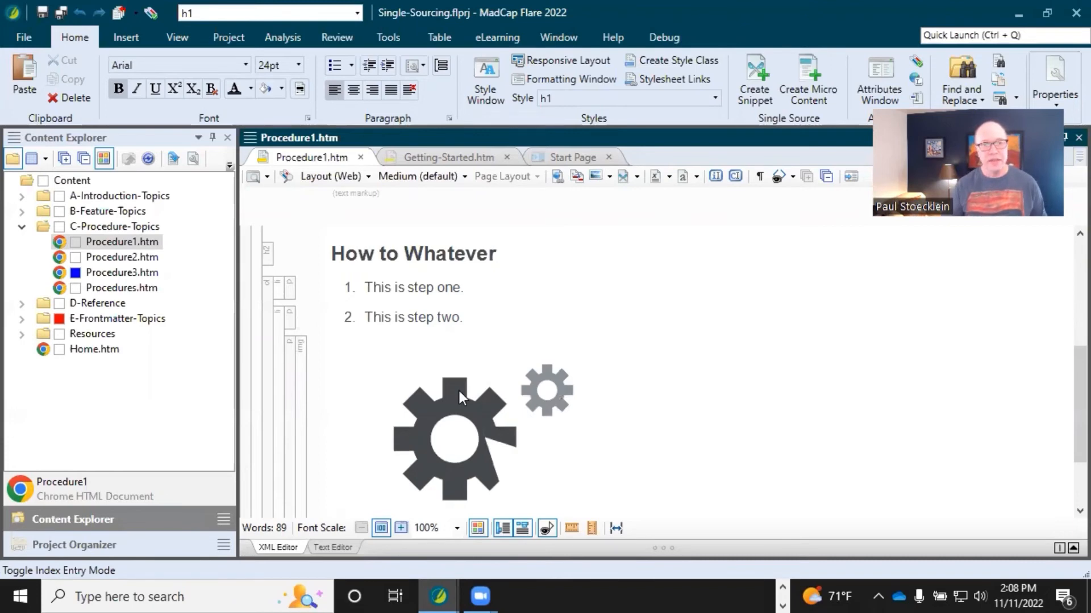
- Open the gears image under step two of Procedure1.htm for editing in MadCap Capture and maximize its window
left_click(462, 390)
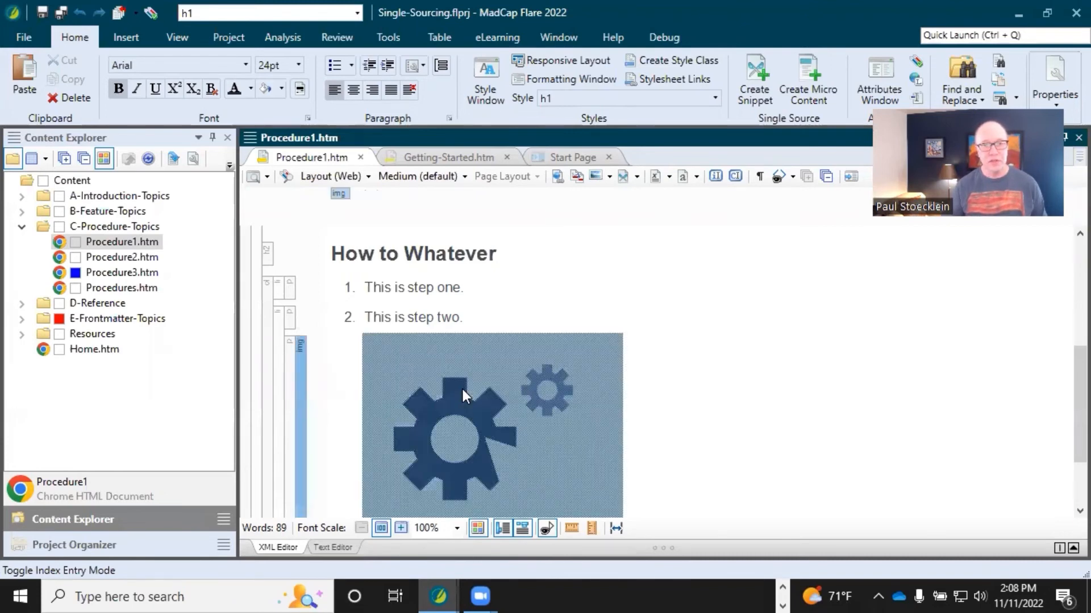
right_click(463, 390)
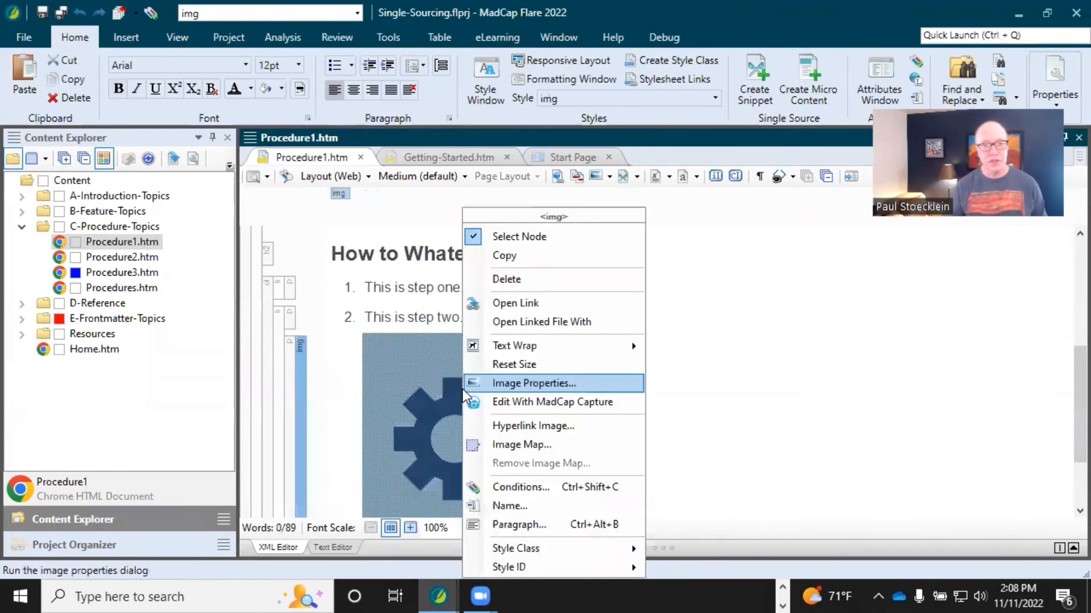
left_click(513, 401)
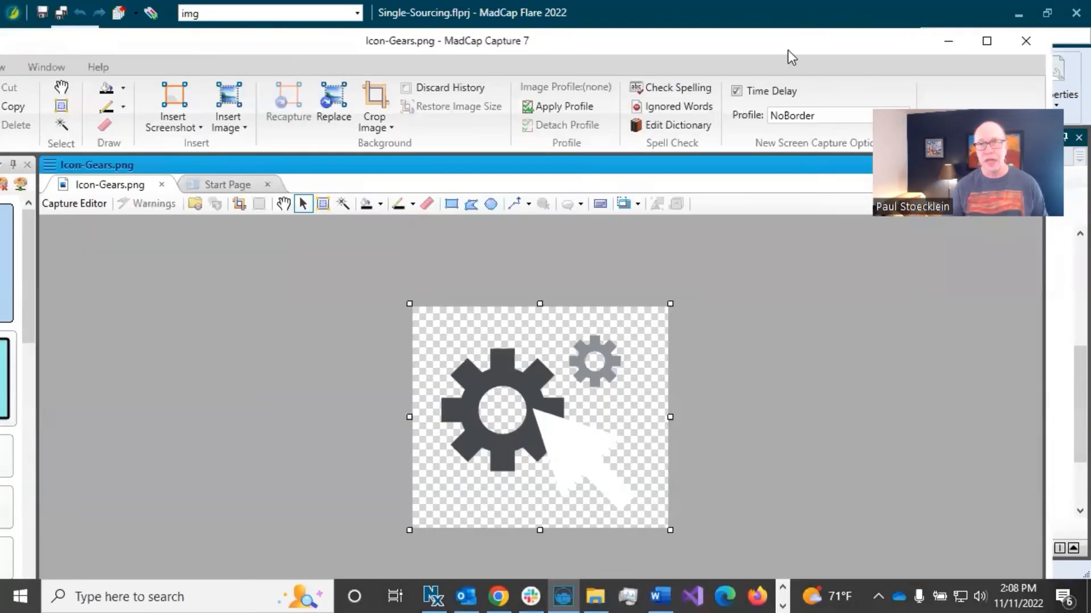
left_click(981, 42)
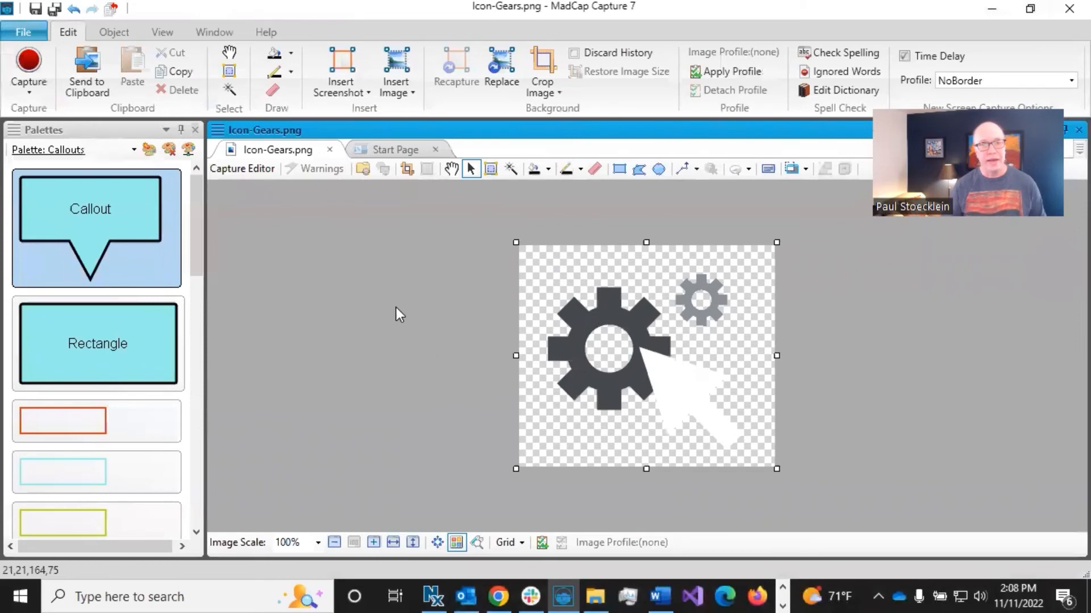
- Add a Callout bubble beside the gears on the image's right side and aim its pointer at the small gear
left_click(103, 234)
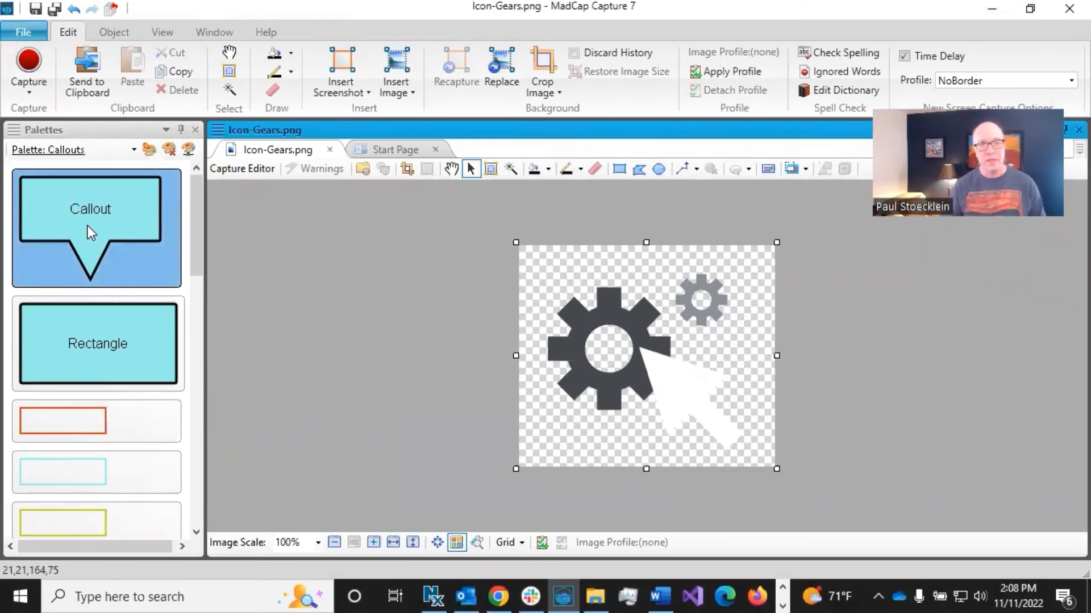
double_click(88, 226)
left_click_drag(604, 284, 812, 312)
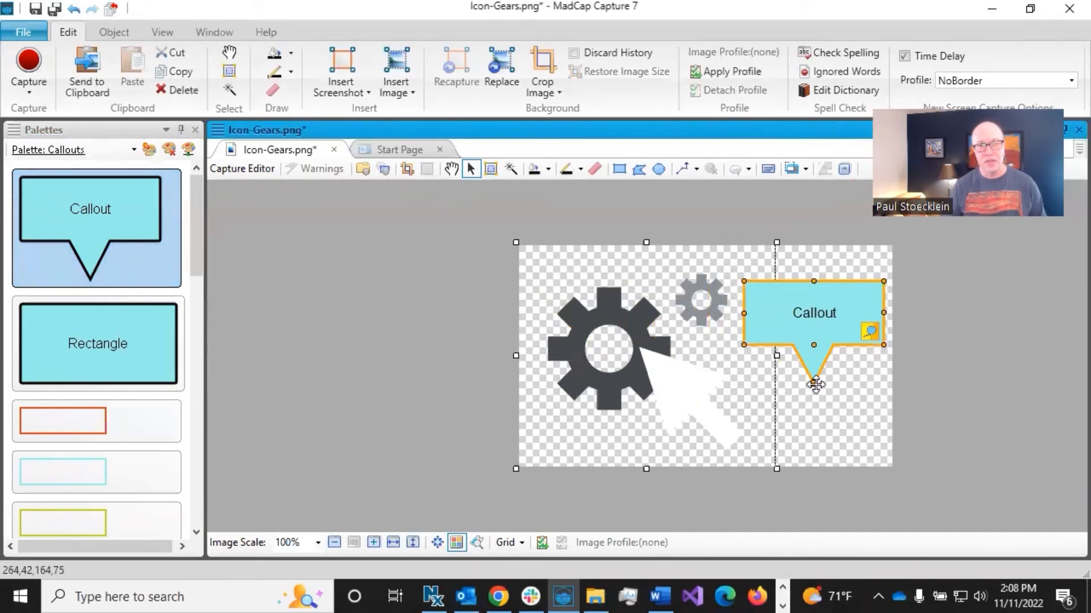
left_click_drag(814, 380, 684, 312)
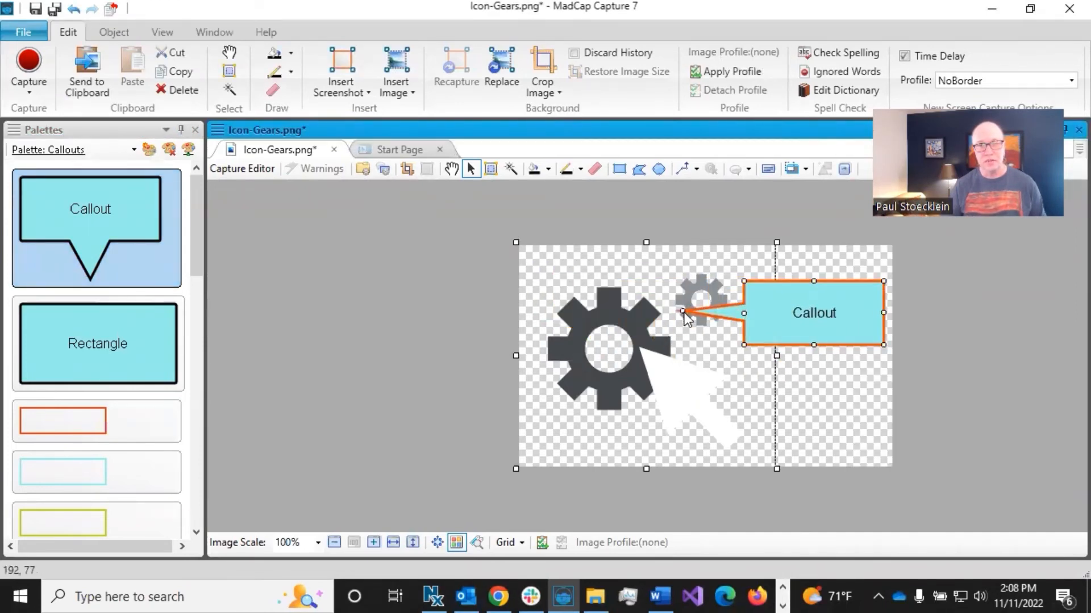
- Replace the callout's text with "My online callout."
double_click(821, 313)
type("M")
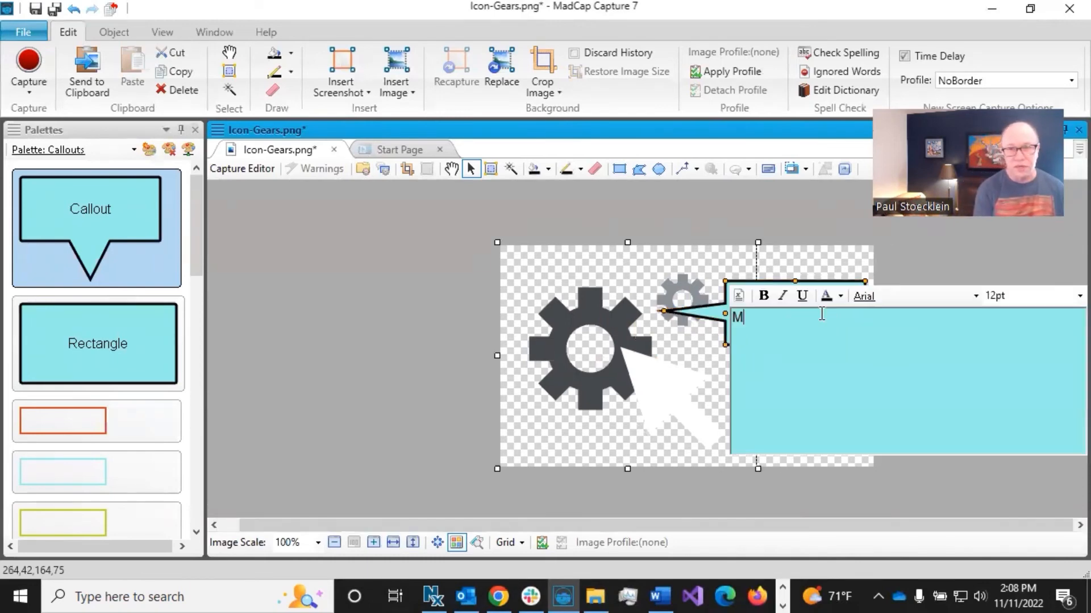
type("y online")
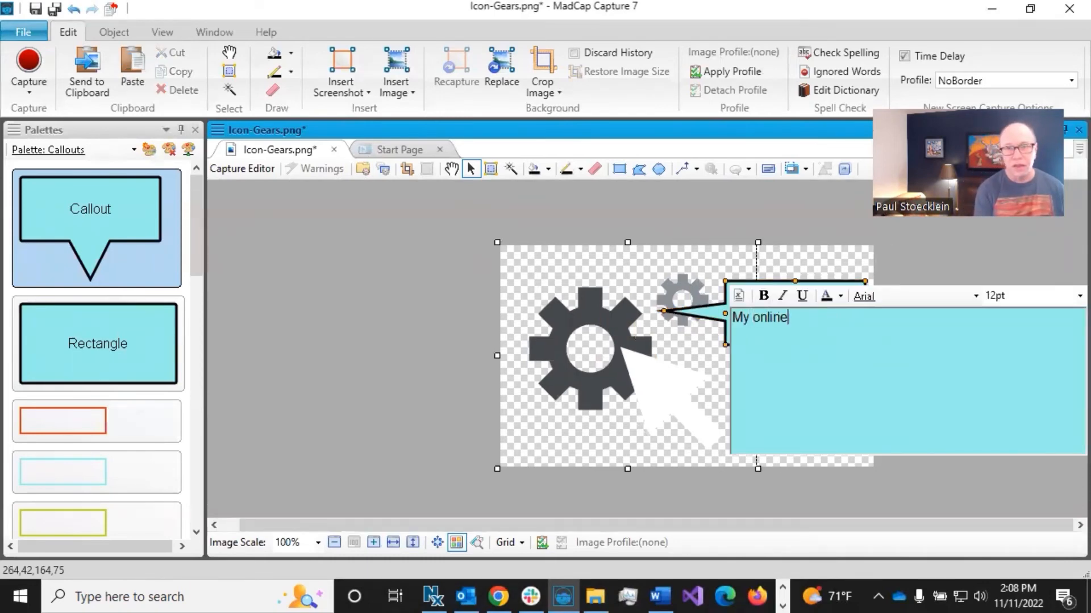
type(" callout.")
left_click(591, 310)
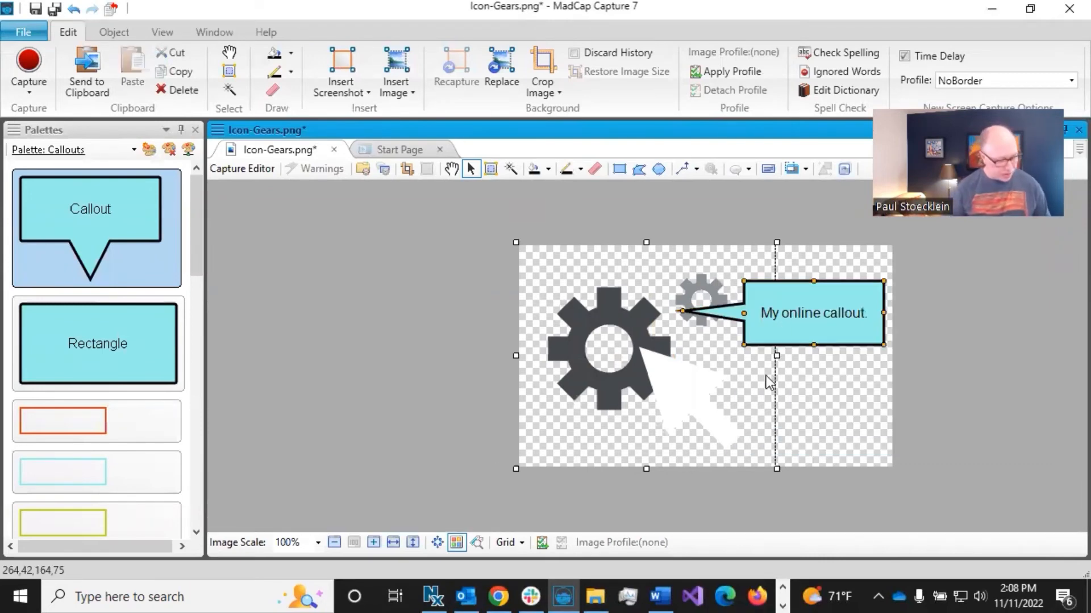
- Duplicate the callout, place the copy below the original, and aim its pointer at the large gear
key("ctrl+c")
key("ctrl+v")
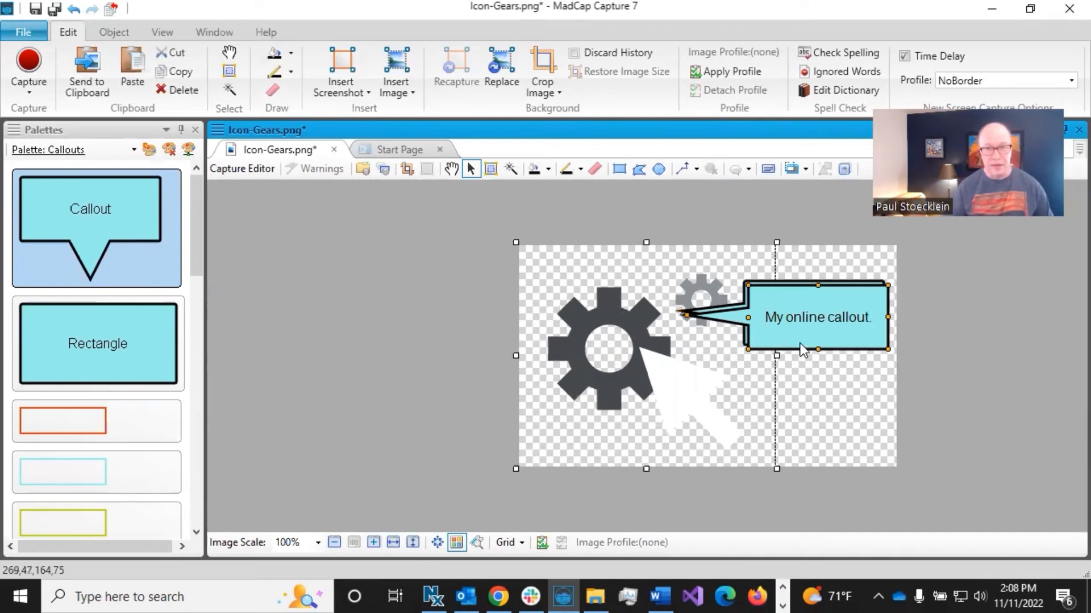
left_click_drag(818, 313, 821, 405)
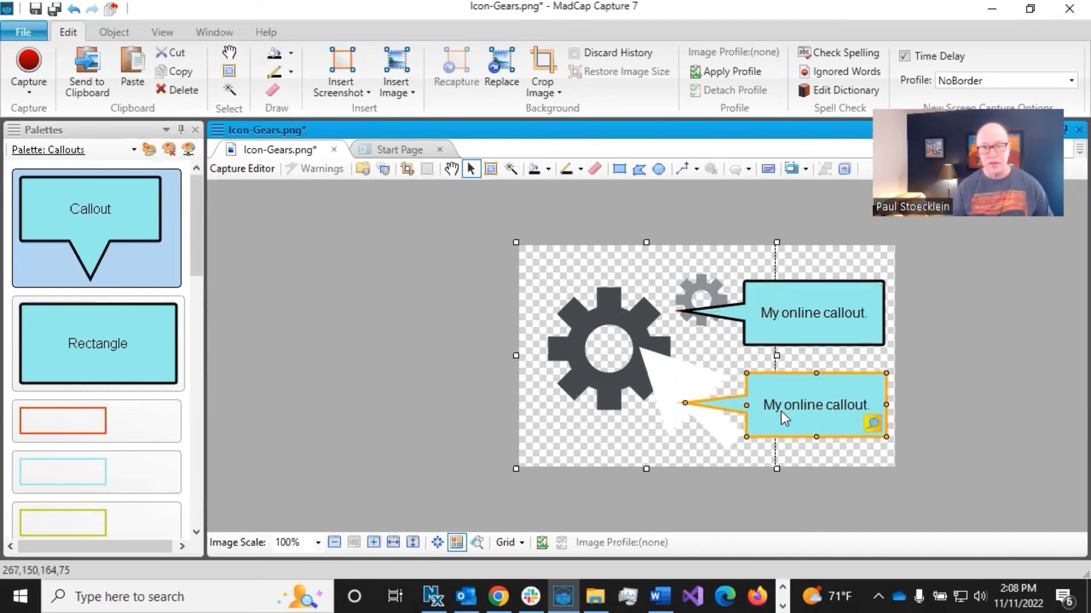
left_click_drag(684, 402, 672, 362)
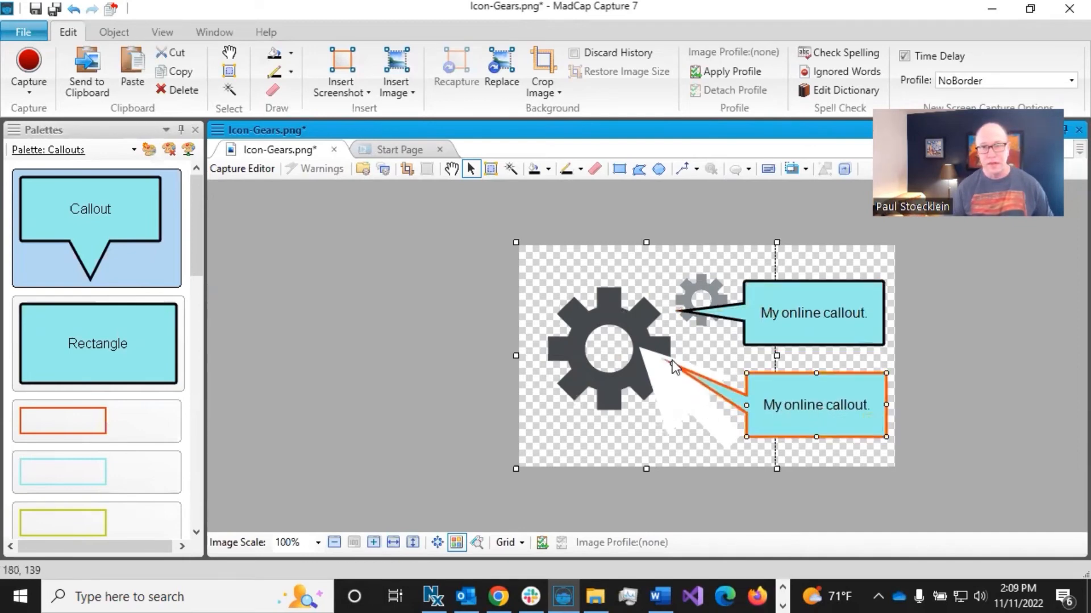
- Change the lower callout's text to "My print callout."
double_click(792, 408)
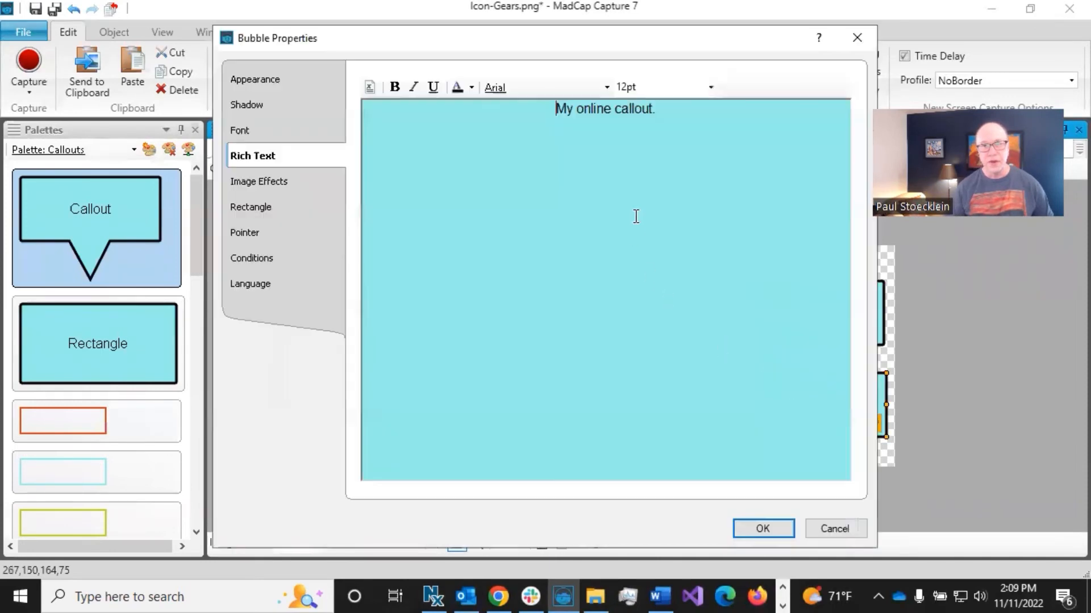
double_click(608, 110)
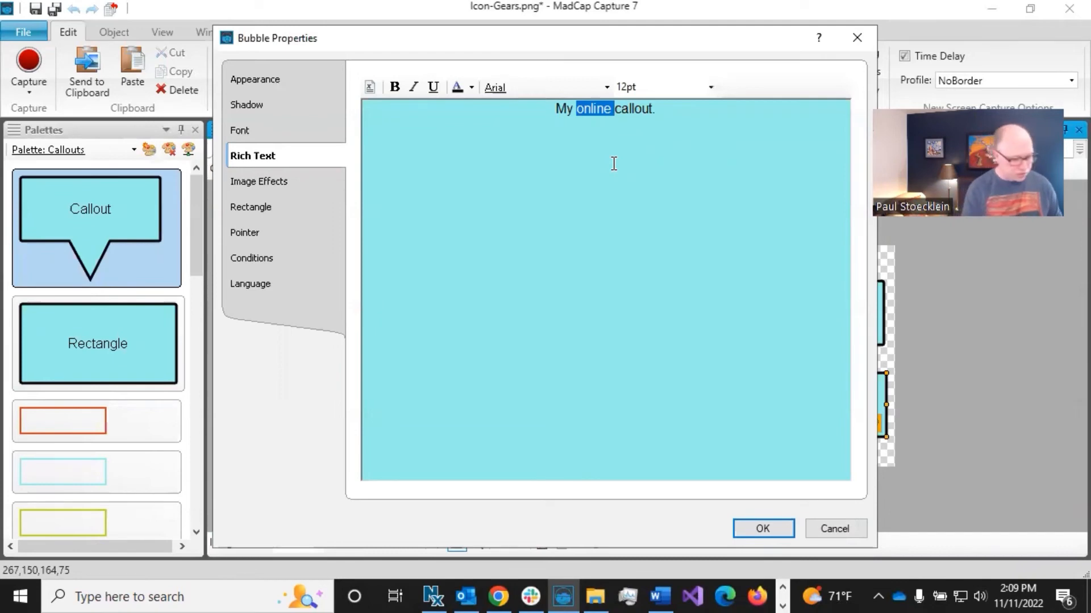
type("pring")
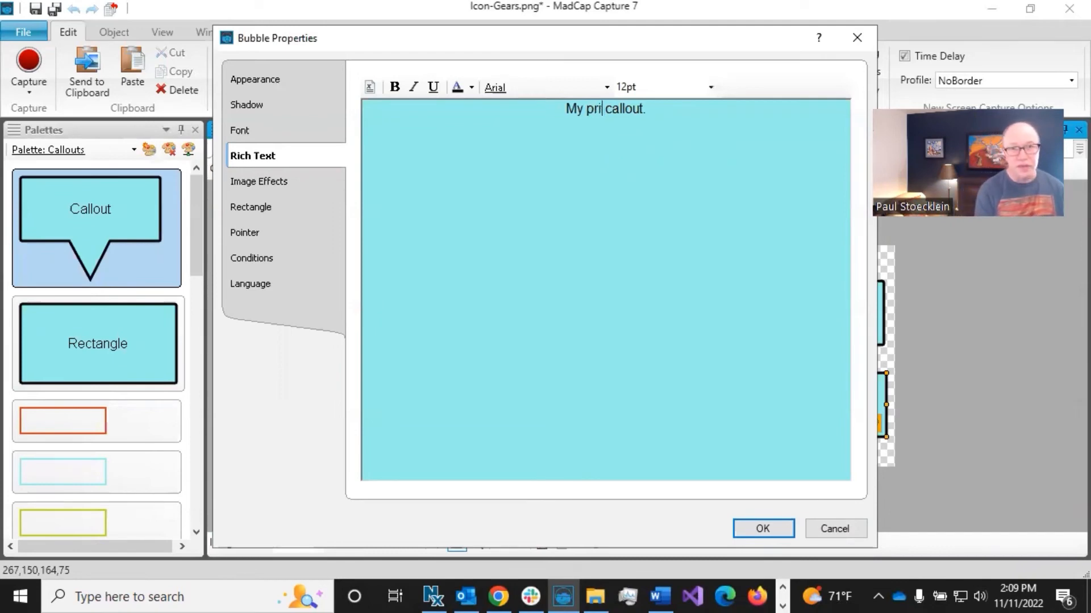
key("BackSpace")
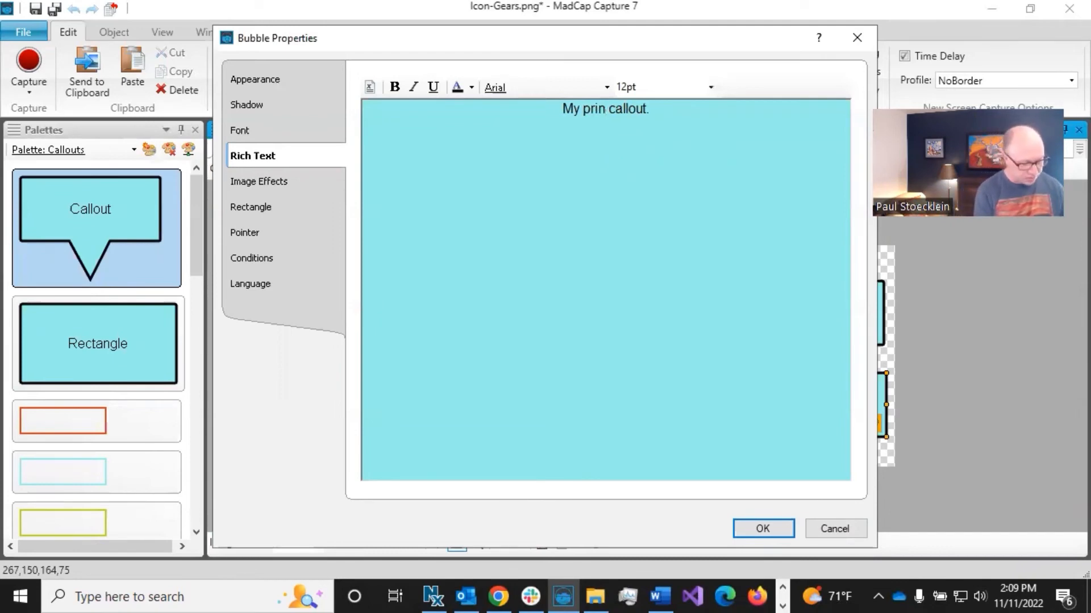
type("t")
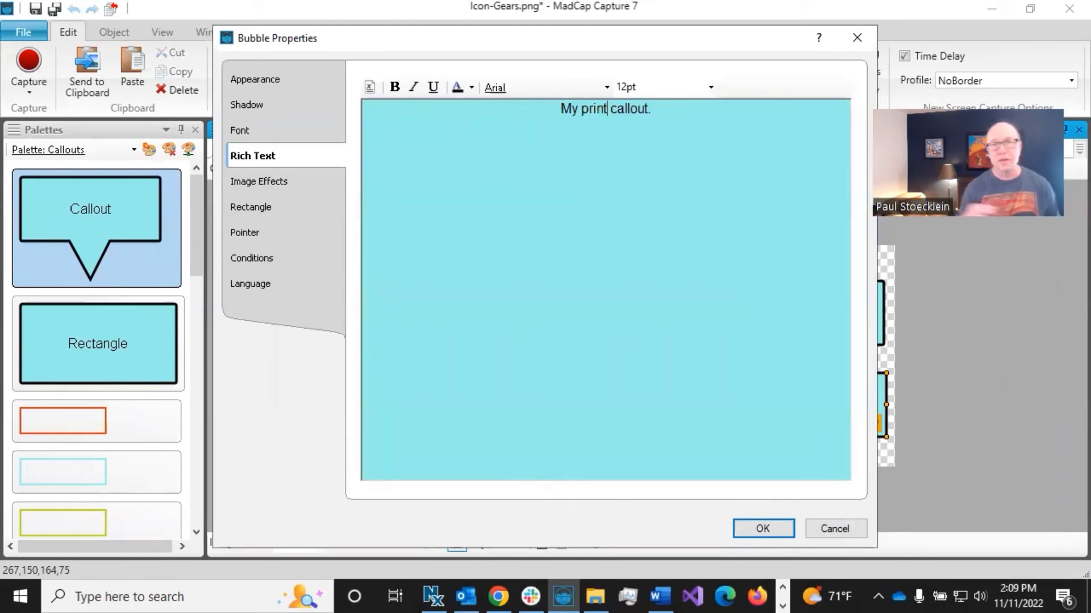
left_click(764, 528)
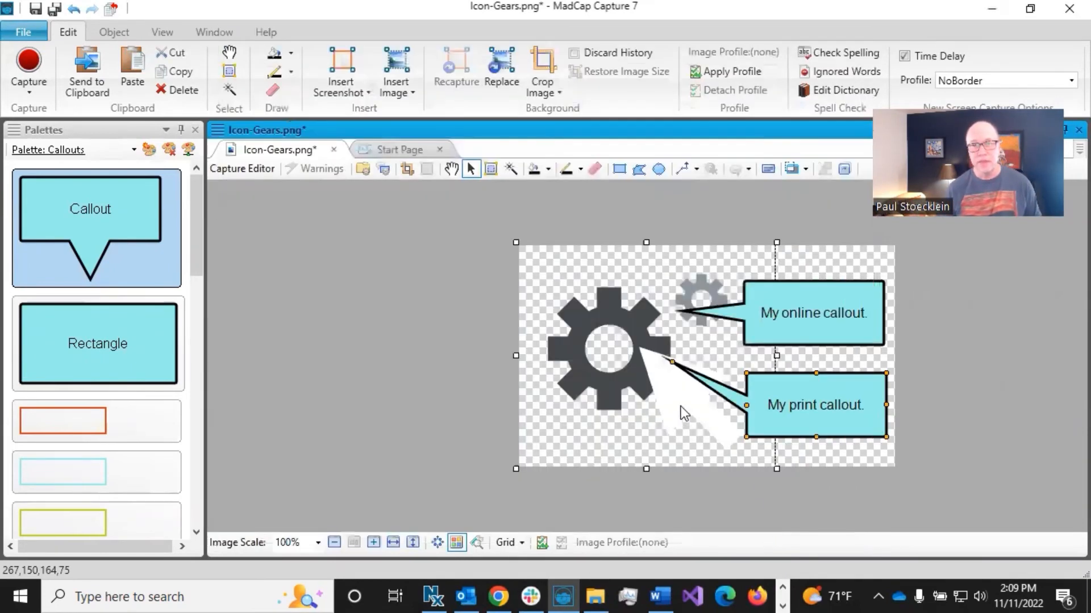
- Assign the OnlineOnly condition tag from the General set to the "My online callout." bubble
left_click(806, 314)
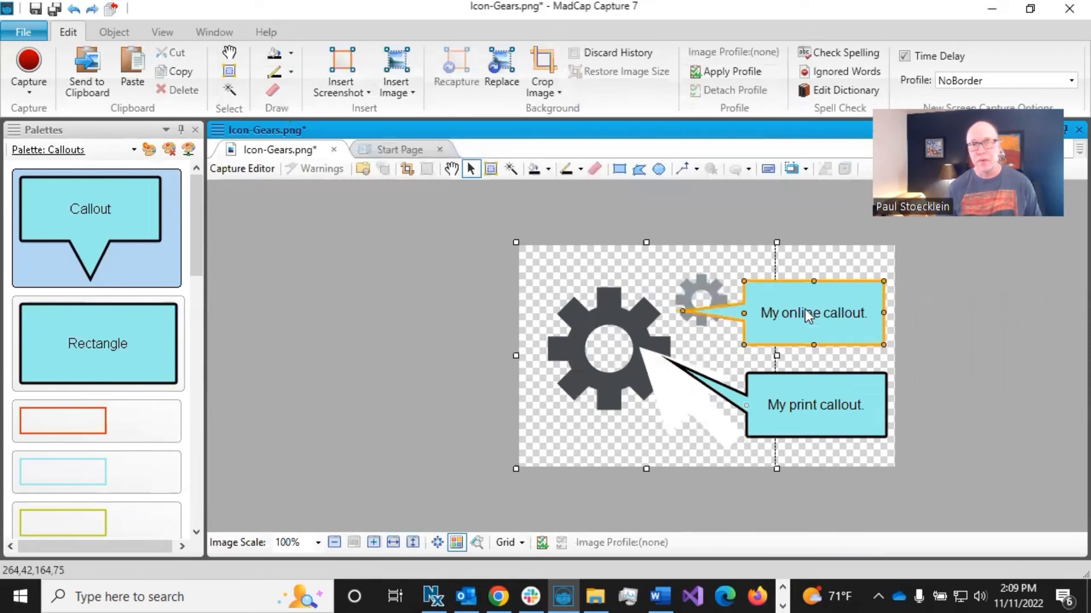
right_click(806, 309)
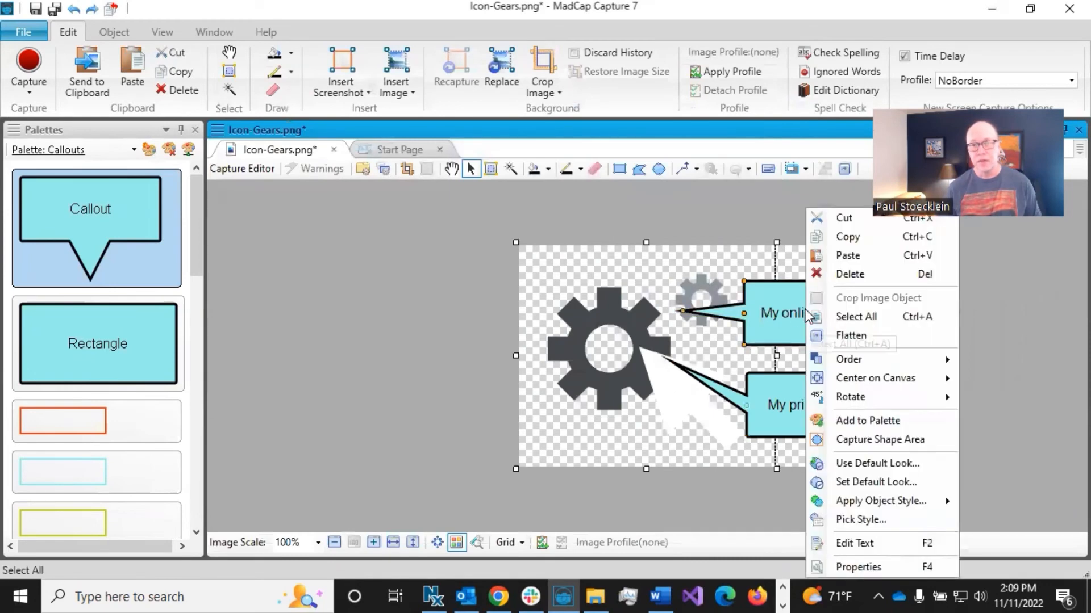
left_click(831, 567)
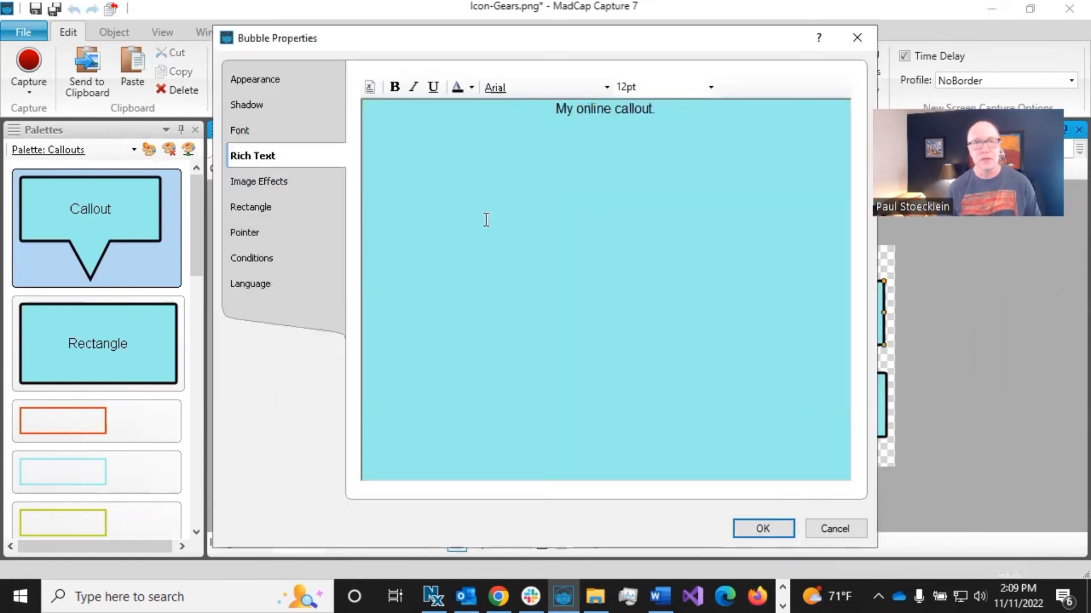
left_click(274, 245)
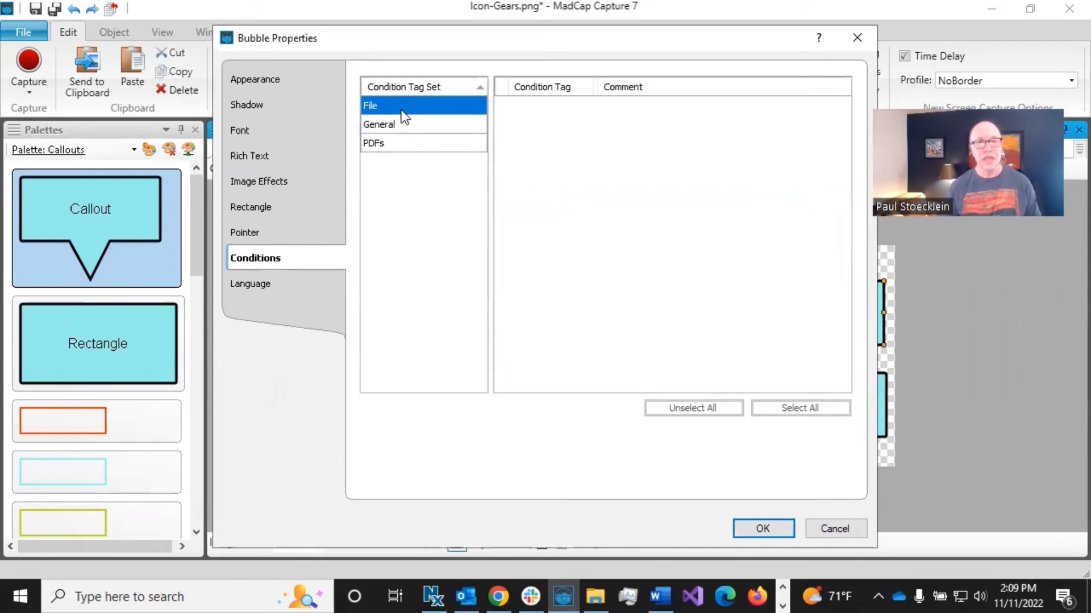
left_click(403, 124)
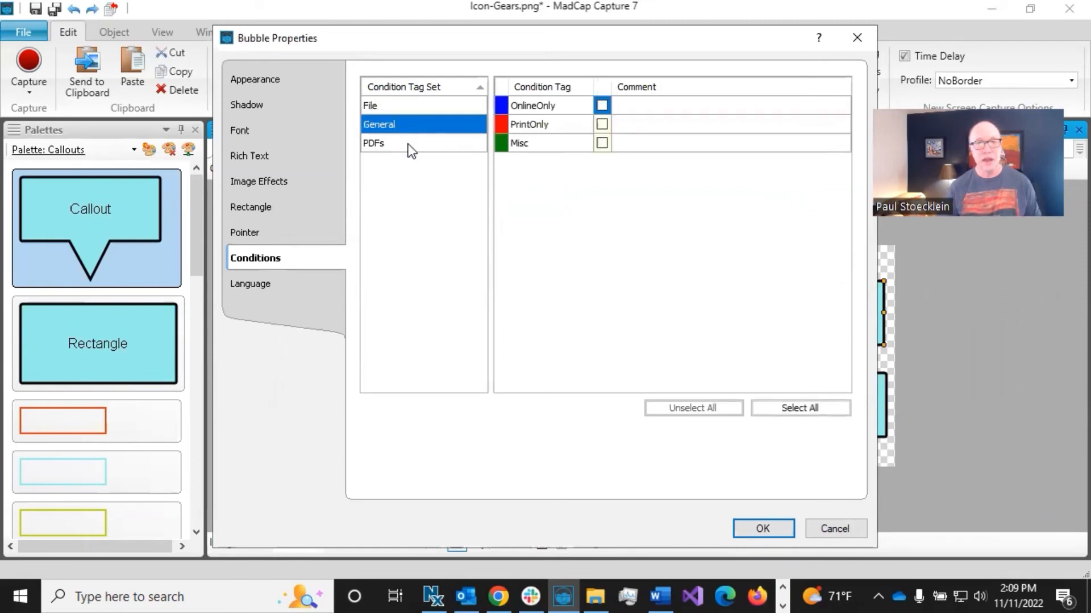
left_click(411, 148)
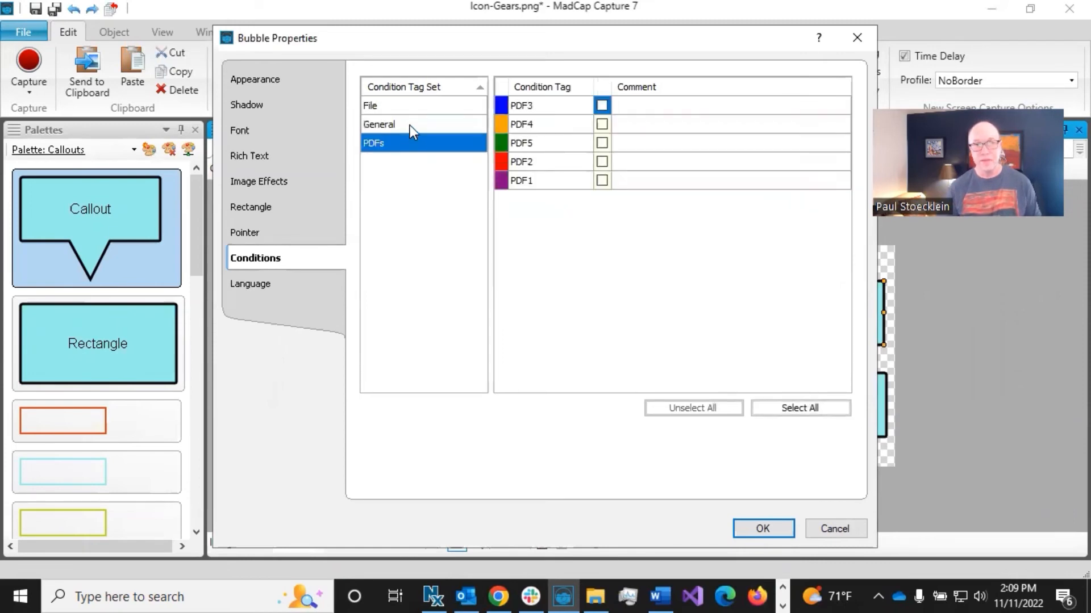
left_click(412, 125)
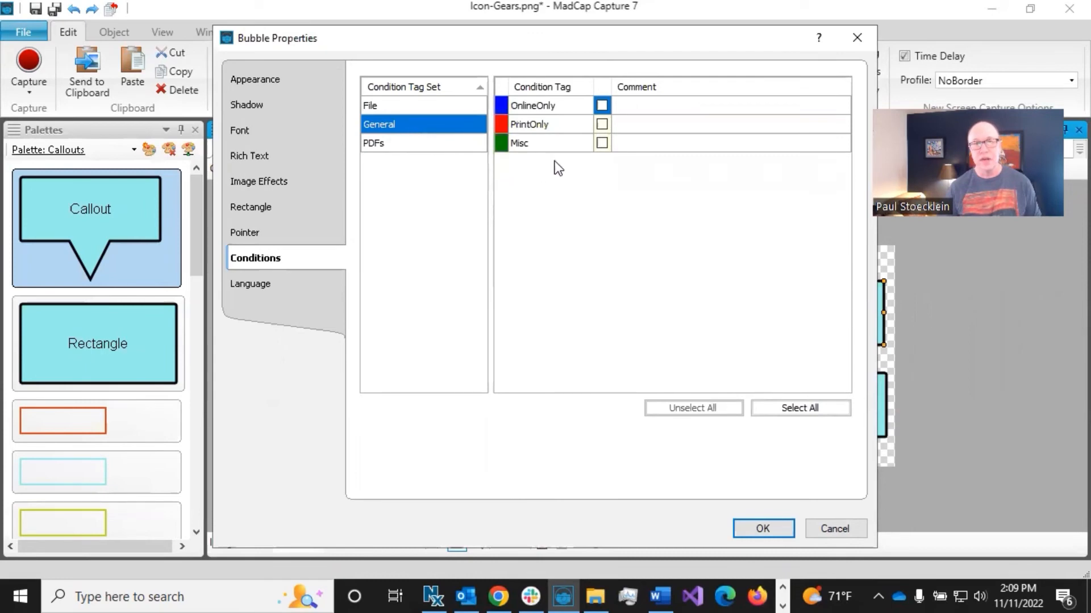
left_click(602, 105)
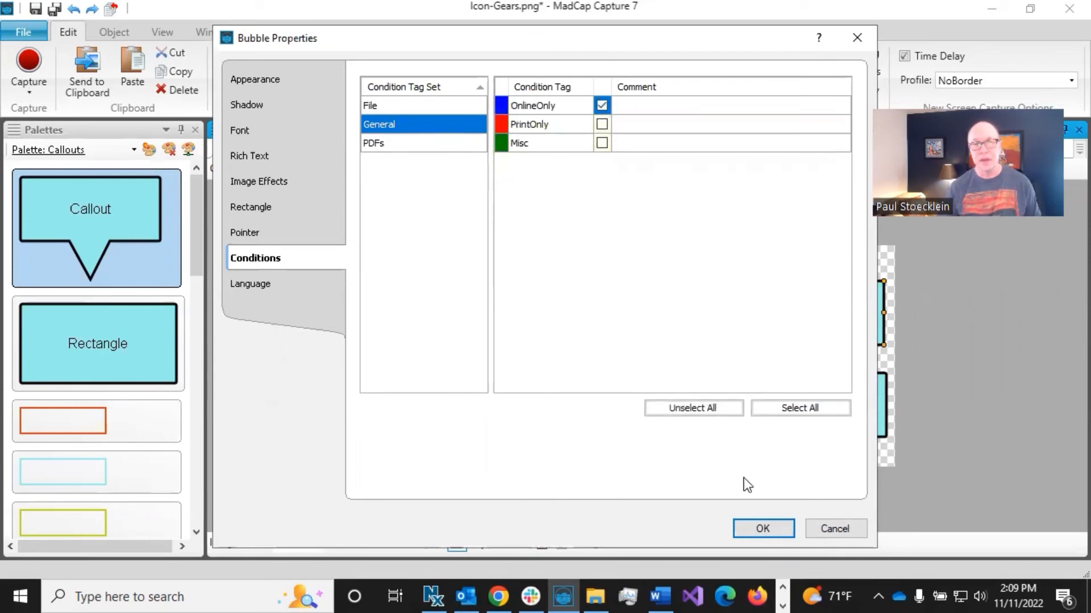
left_click(775, 530)
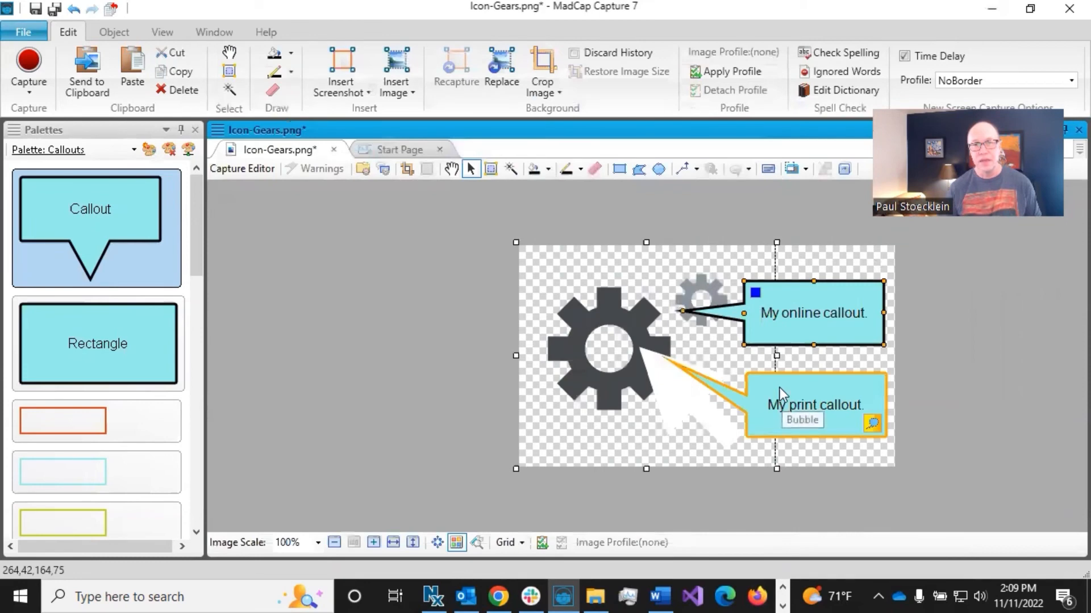
- Assign the PrintOnly condition tag from the General set to the "My print callout." bubble
left_click(779, 415)
right_click(780, 413)
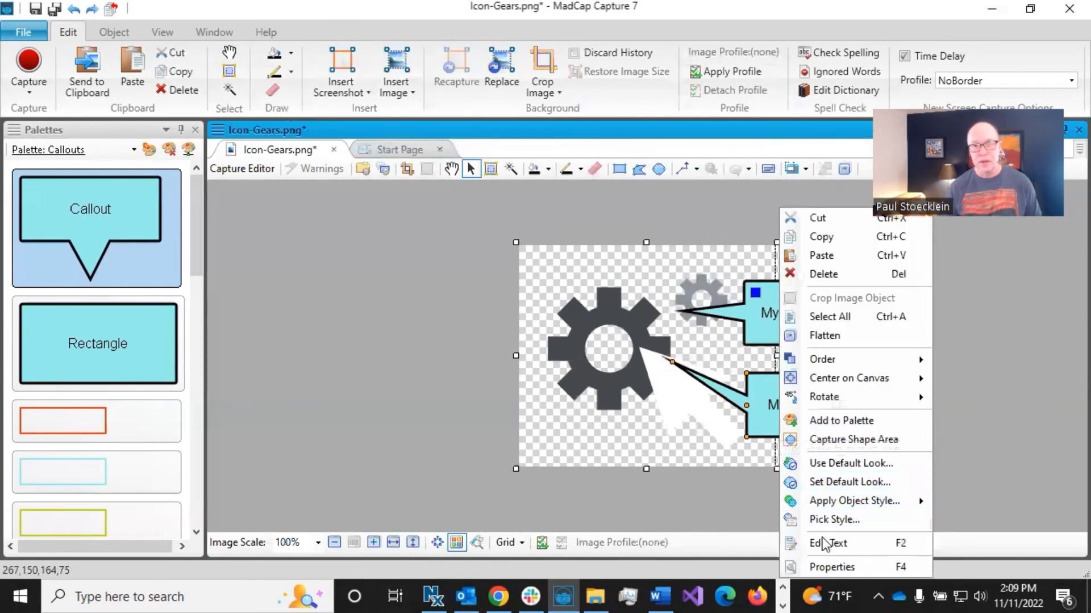
left_click(825, 564)
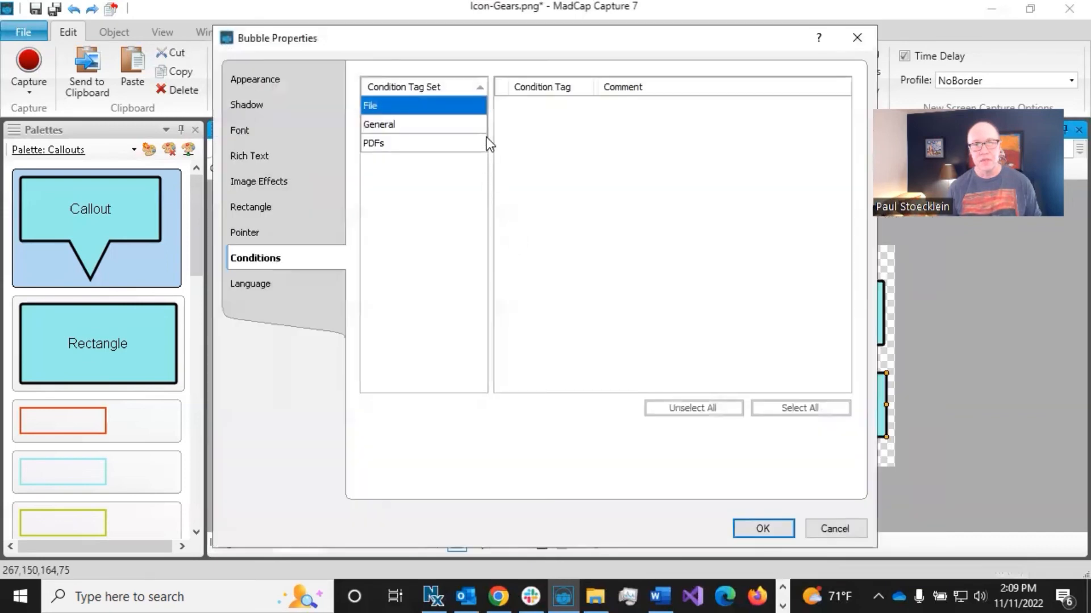
left_click(444, 143)
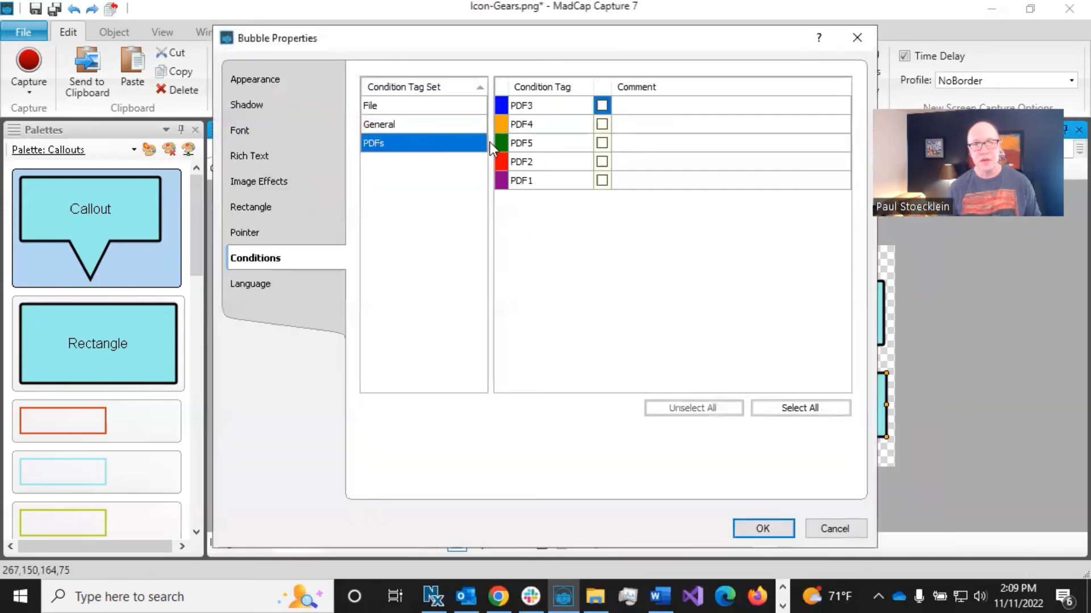
left_click(453, 129)
left_click(602, 124)
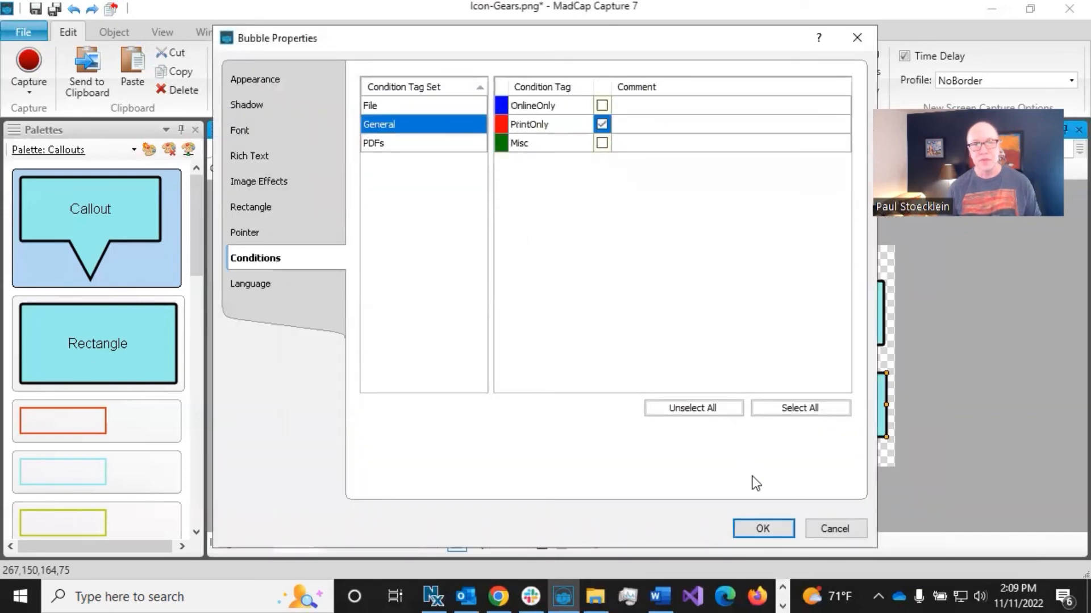
left_click(767, 523)
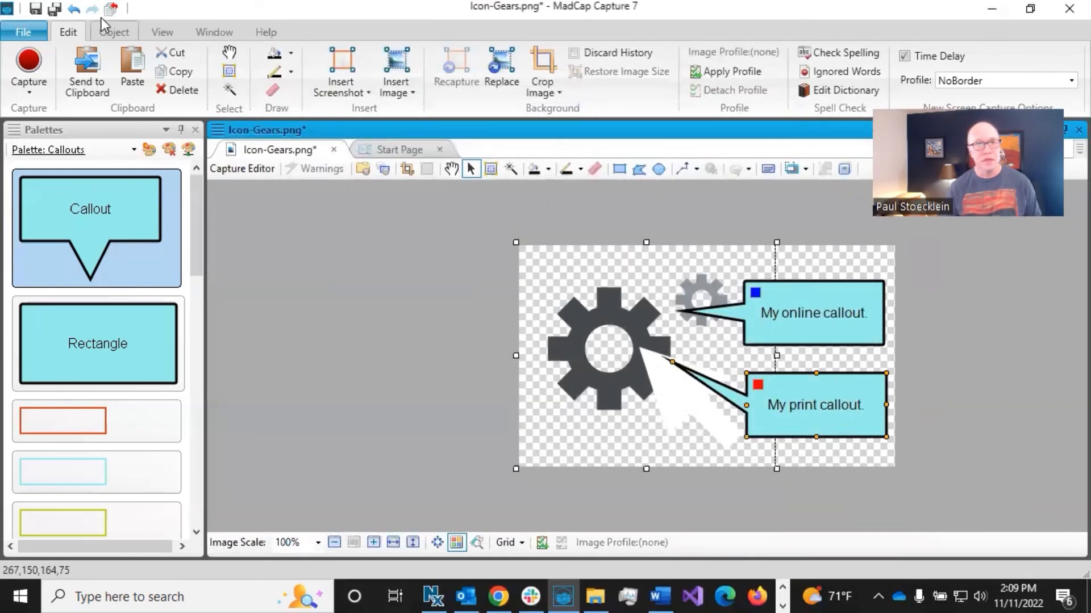
- Save the Icon-Gears.png image and return to the Procedure1 topic in MadCap Flare
left_click(36, 9)
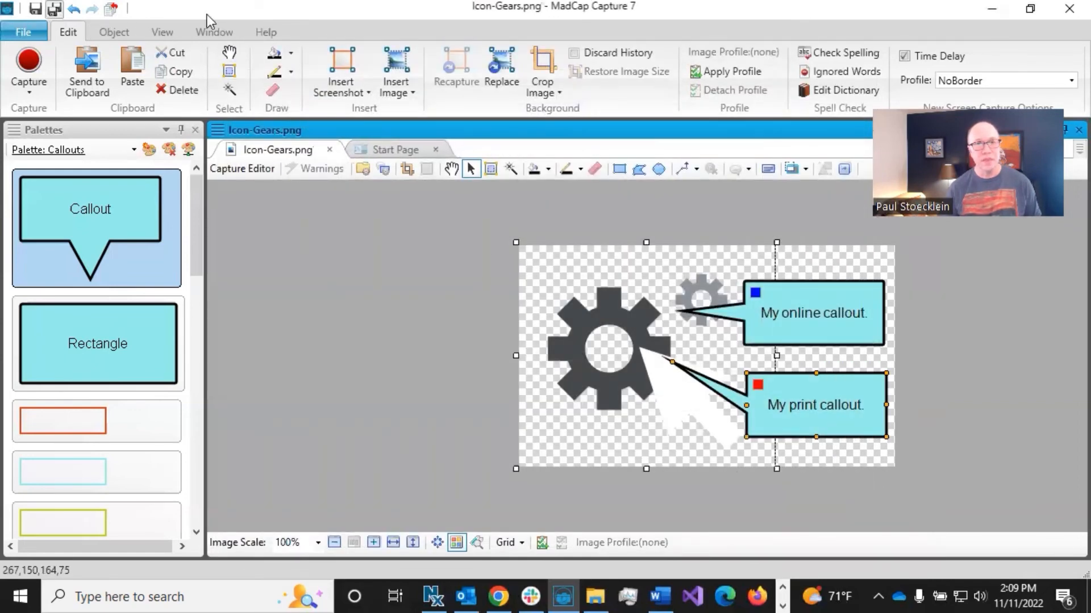
left_click(994, 13)
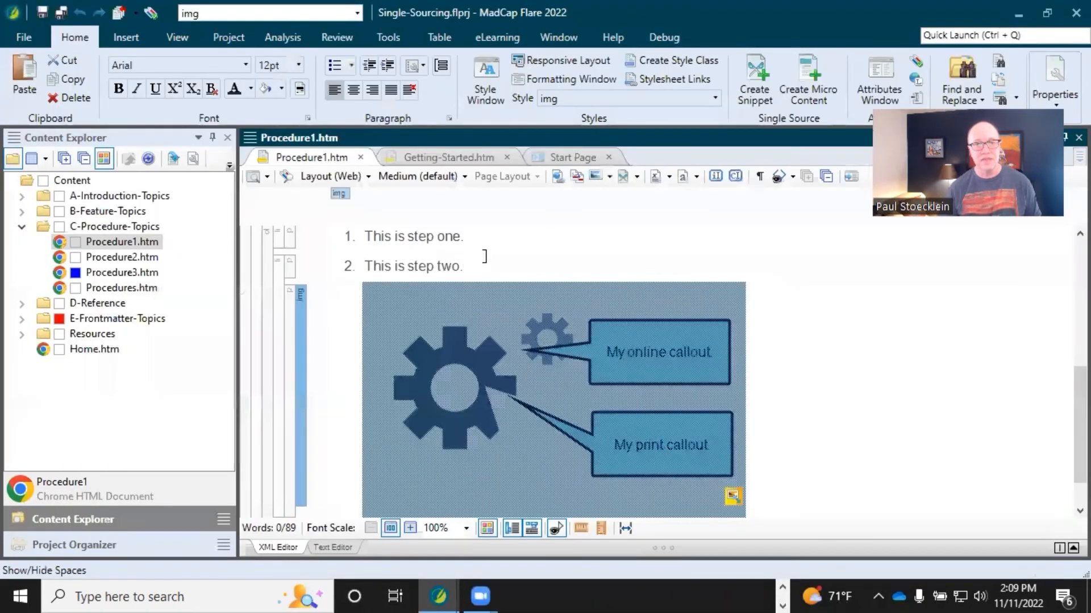
left_click(499, 257)
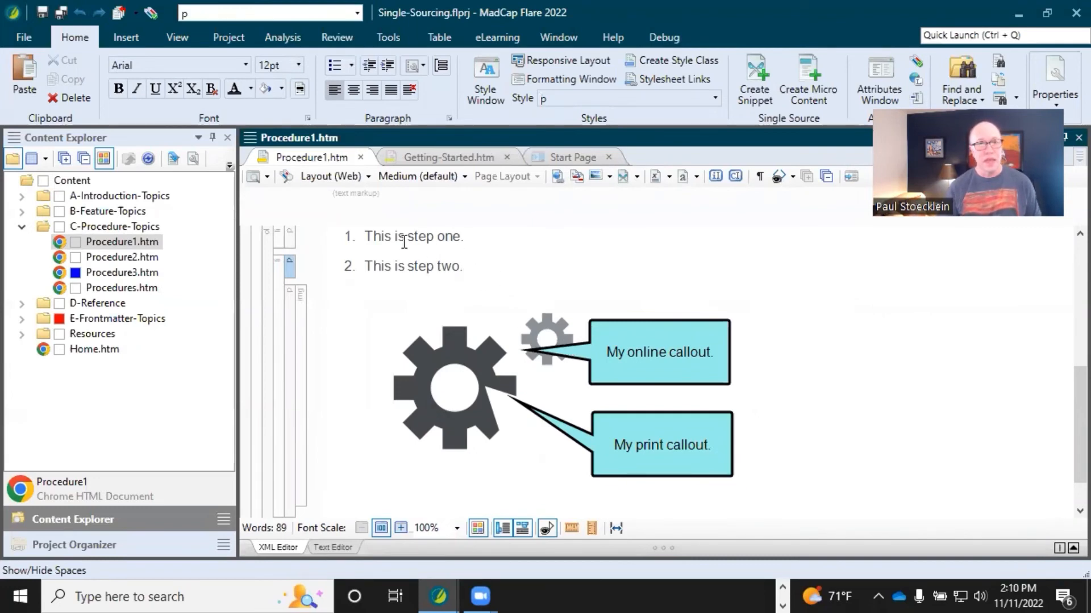
- Open the Online target and check how its conditional text settings treat the General condition tags
left_click(117, 541)
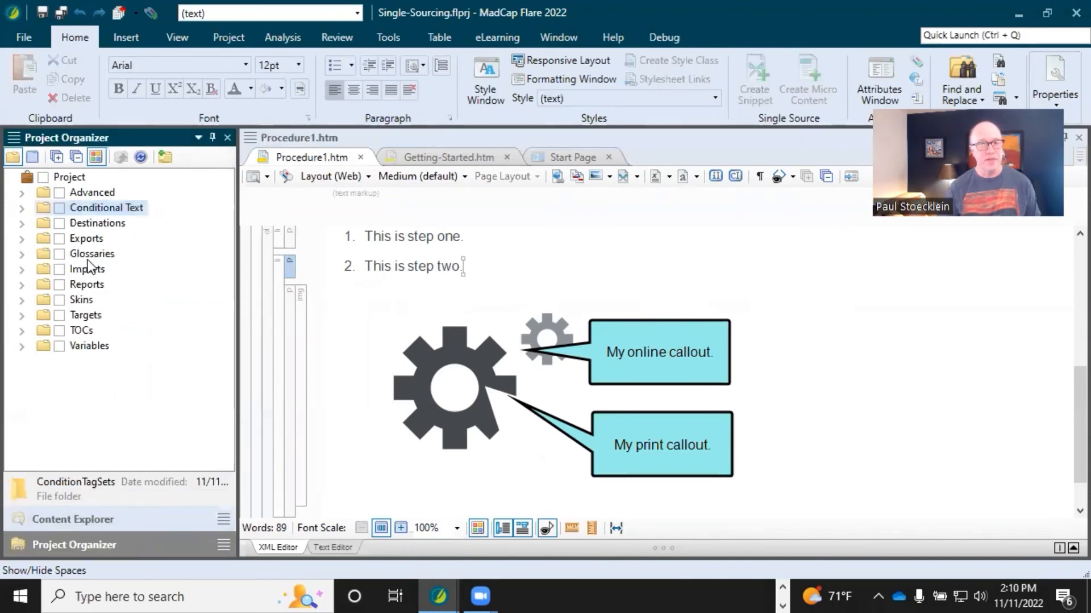
left_click(22, 315)
double_click(95, 331)
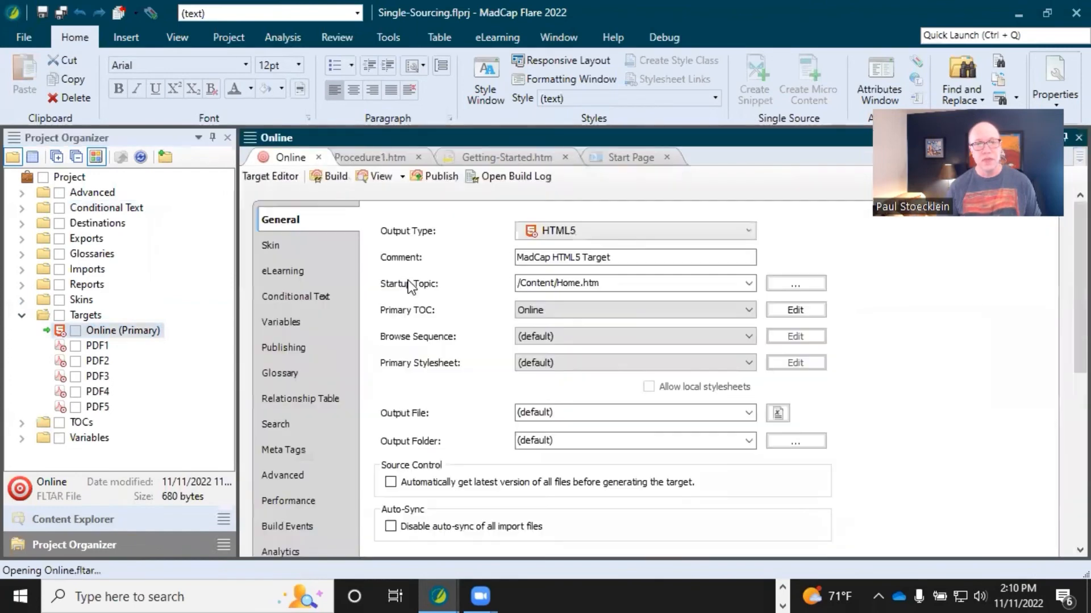
left_click(332, 292)
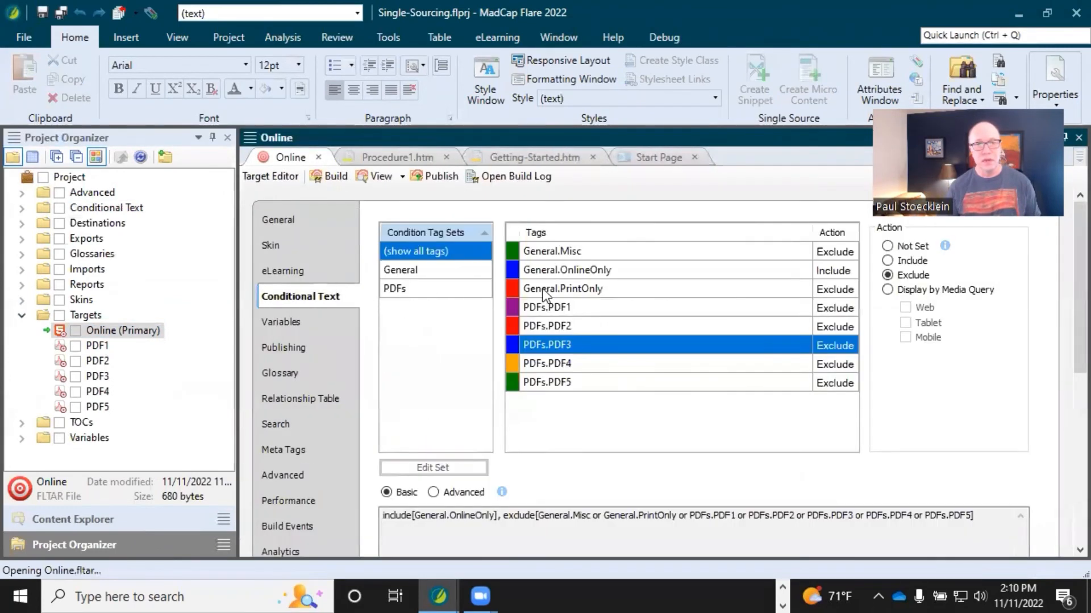
left_click(464, 272)
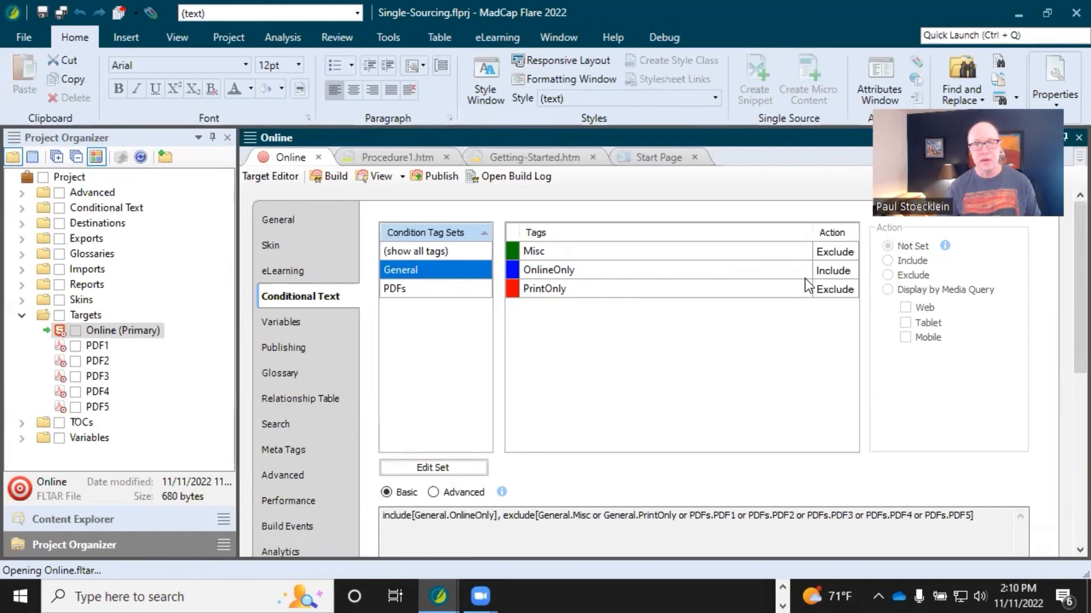
- Open the PDF1 target and check how its conditional text settings treat the General condition tags
double_click(105, 350)
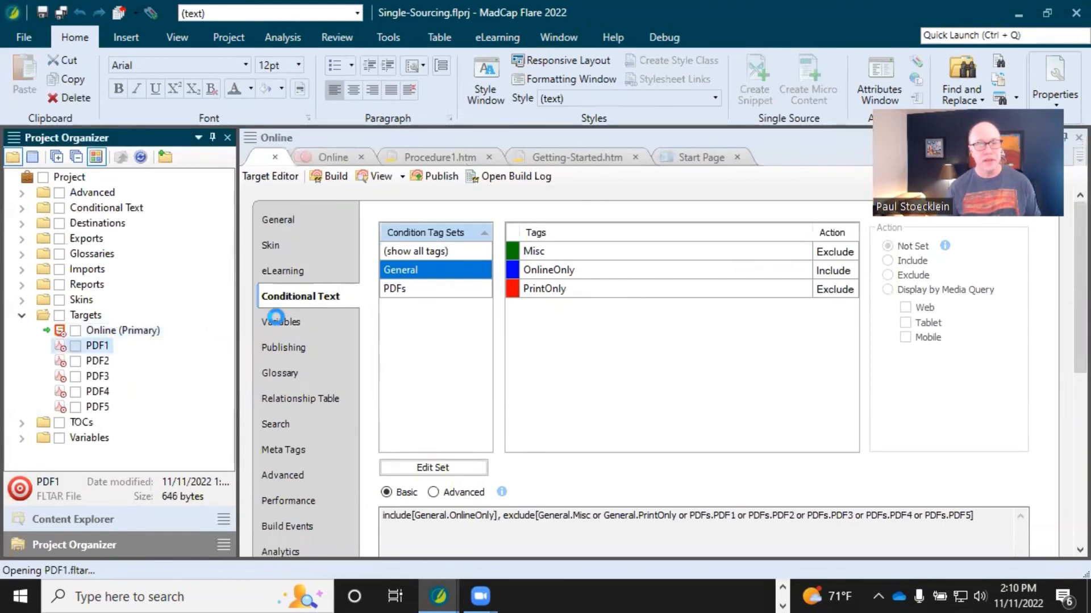
left_click(311, 273)
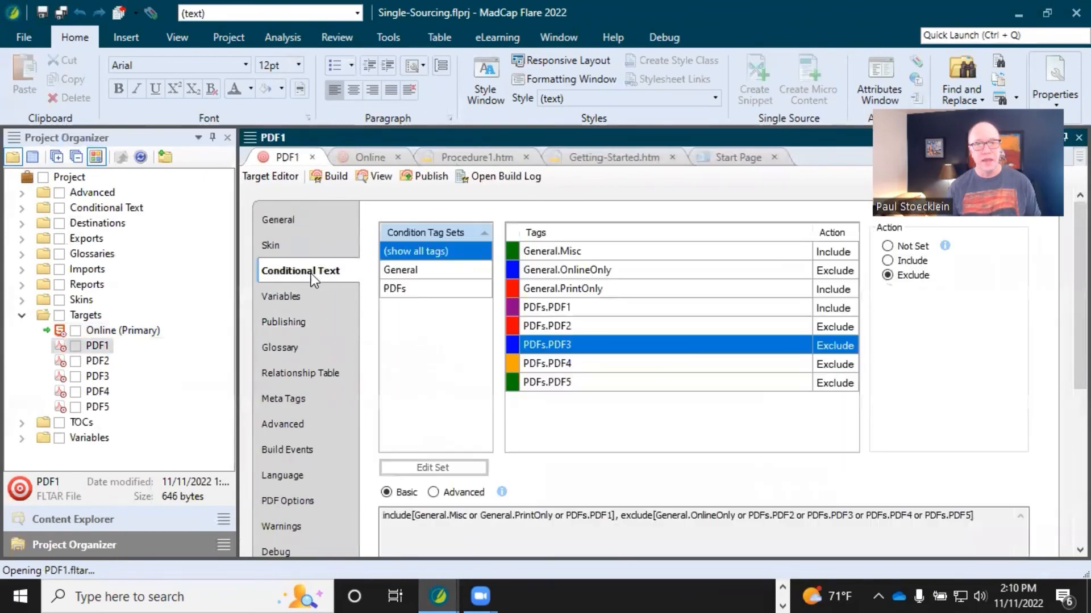
left_click(436, 270)
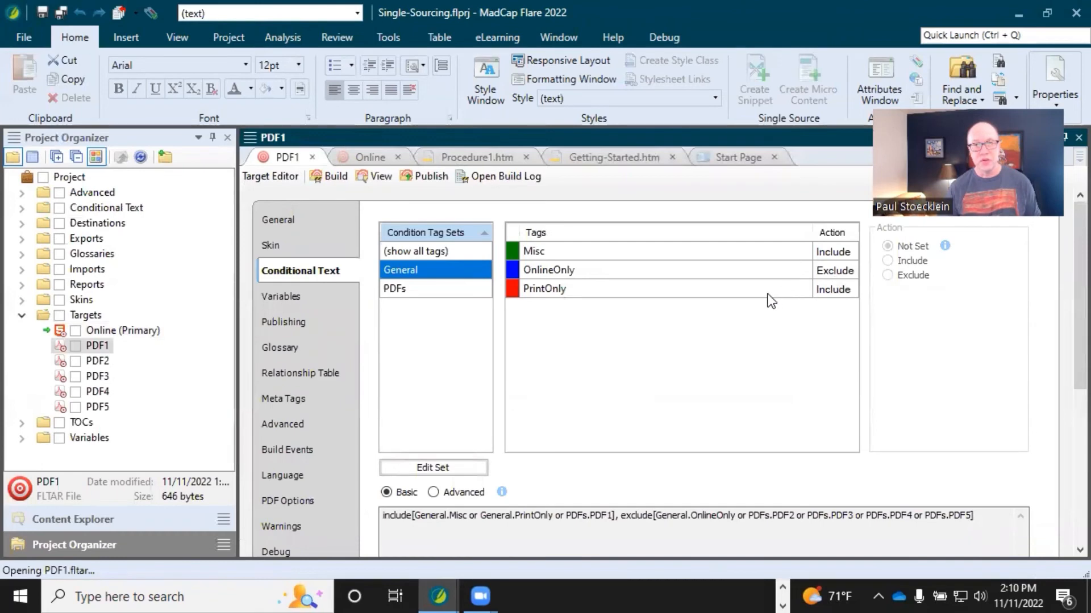
- Build both the Online and PDF1 targets
left_click(358, 162)
left_click(316, 185)
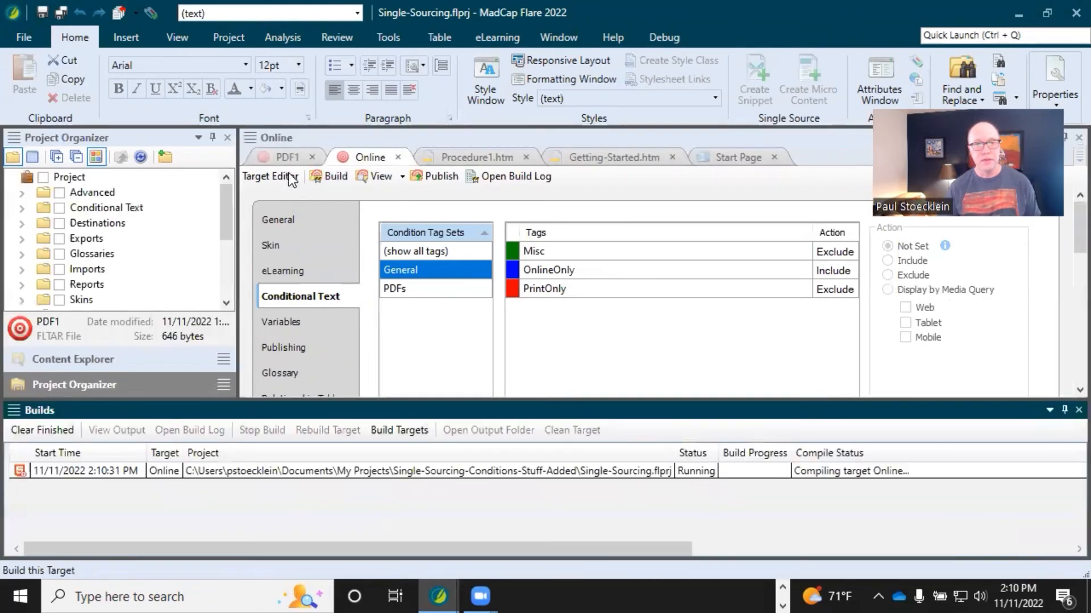
left_click(284, 158)
left_click(329, 176)
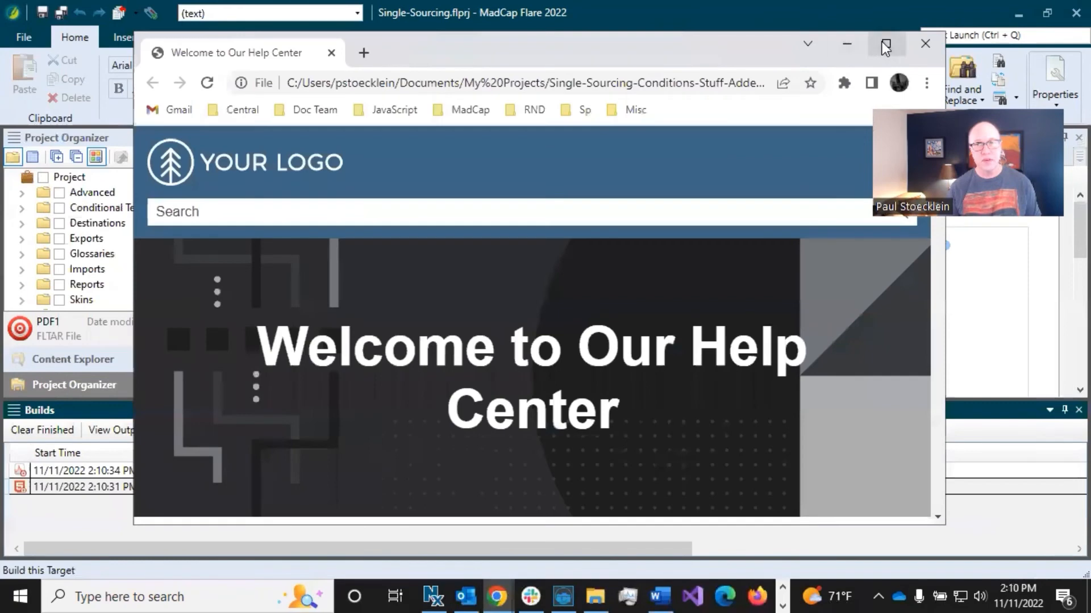
- Check the callouts on the gears image in the Procedure 1 topic of the Online output, and close the browser
left_click(885, 45)
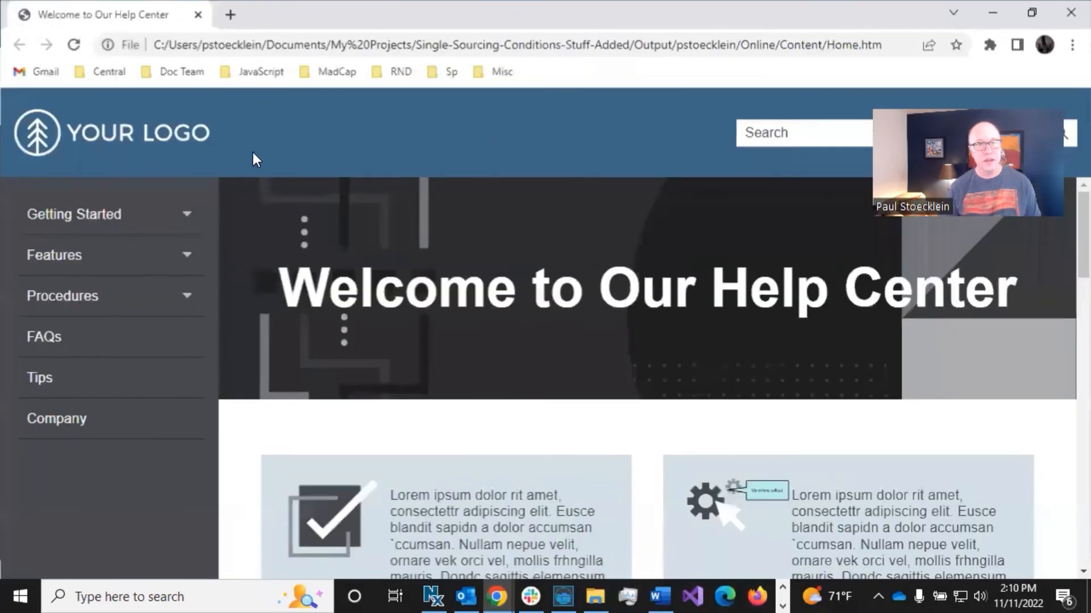
left_click(188, 296)
left_click(93, 329)
scroll(498, 321, "down", 3)
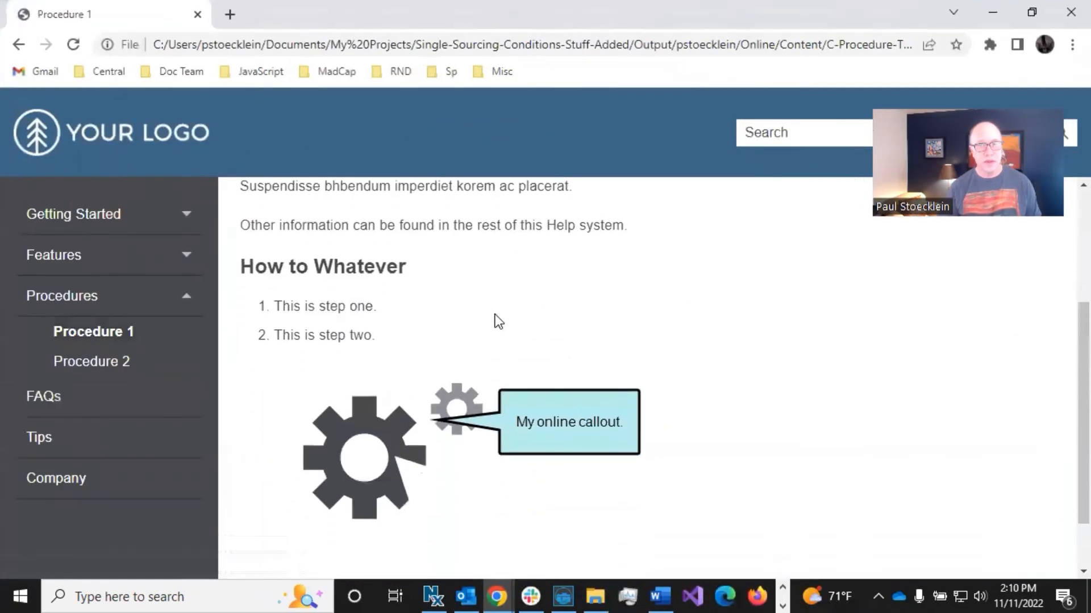
scroll(498, 321, "down", 1)
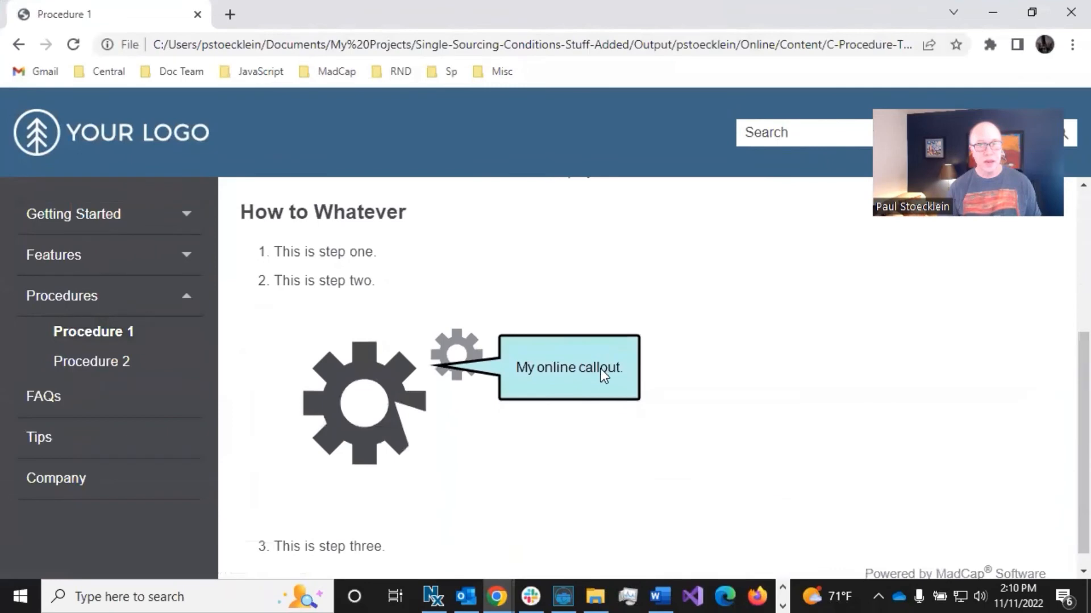
left_click(1069, 13)
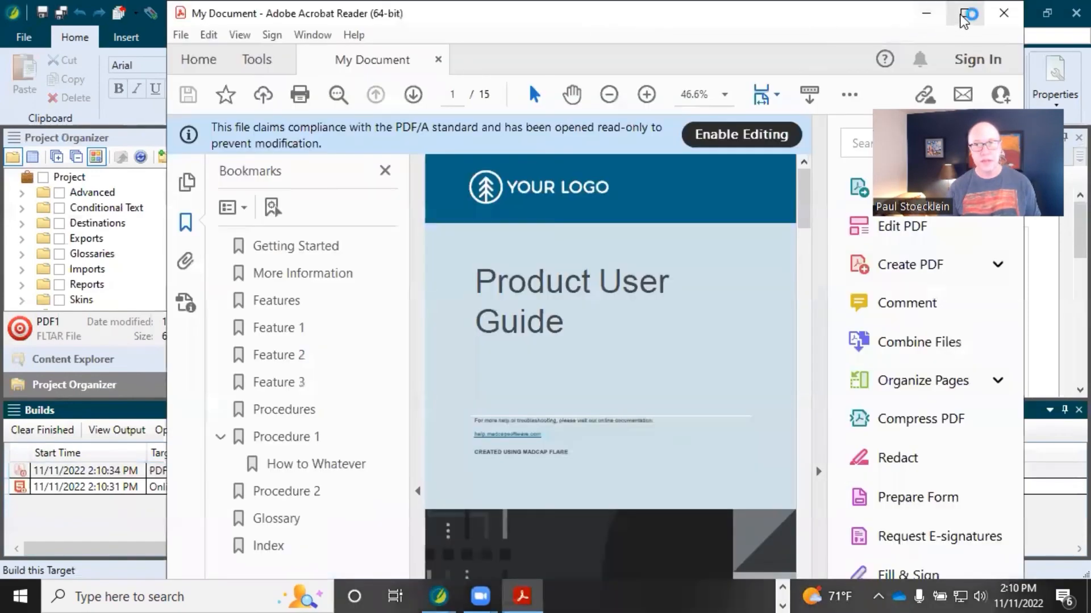
- Check the callouts on the gears image in the Procedure 1 section of the PDF output, and close the PDF
left_click(965, 17)
left_click(125, 427)
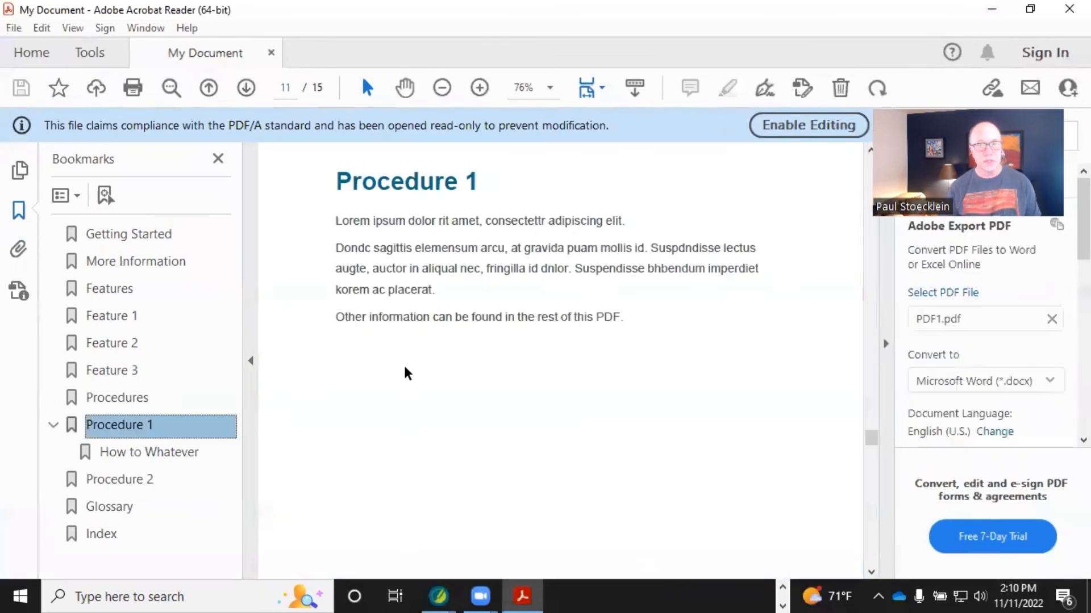
scroll(412, 364, "down", 5)
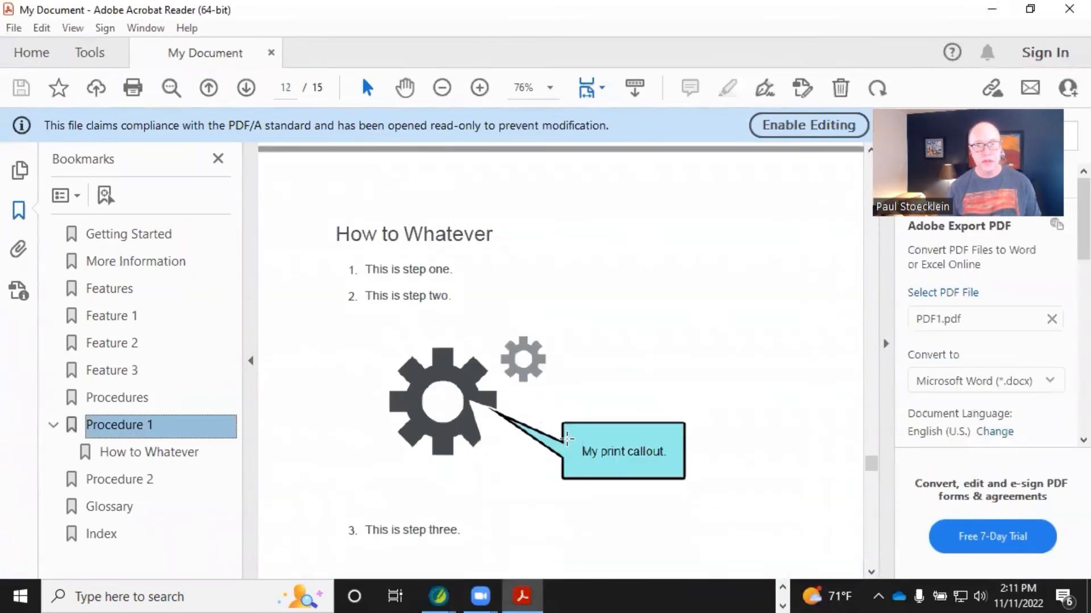
left_click(1064, 15)
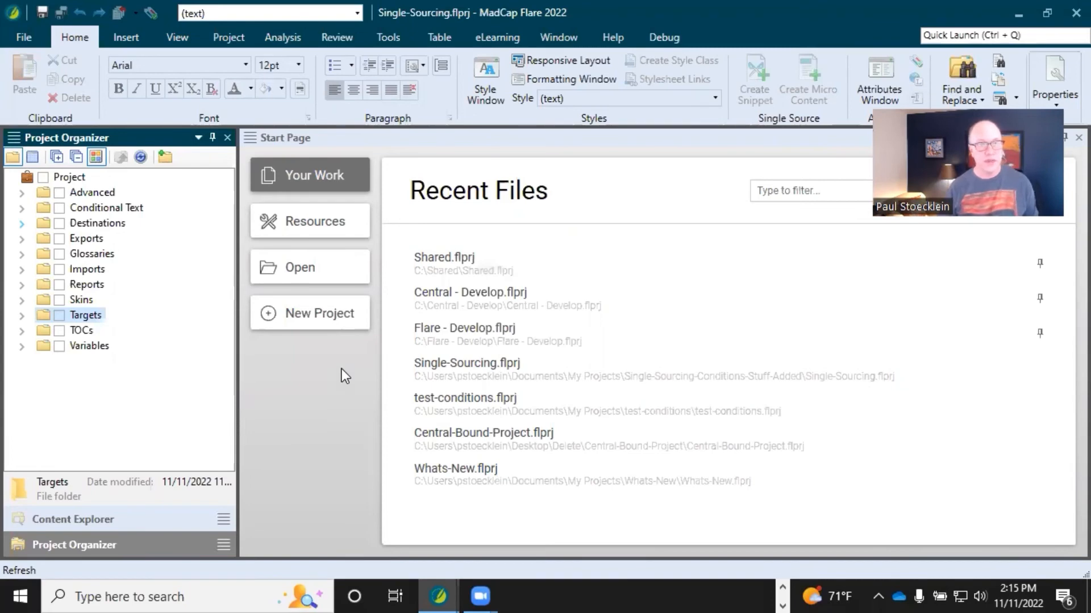
left_click(68, 181)
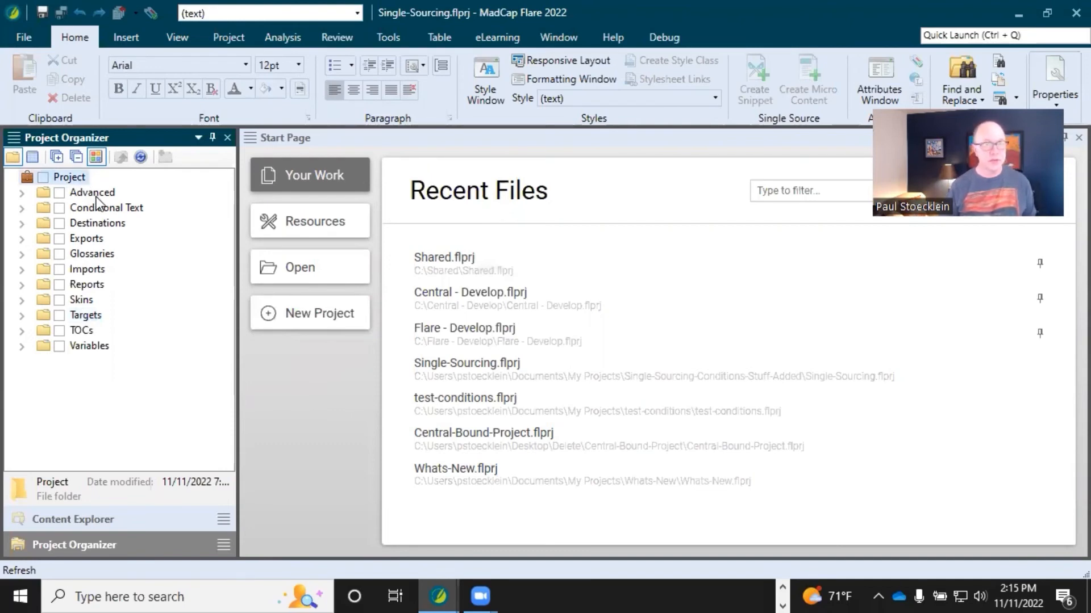
left_click(97, 197)
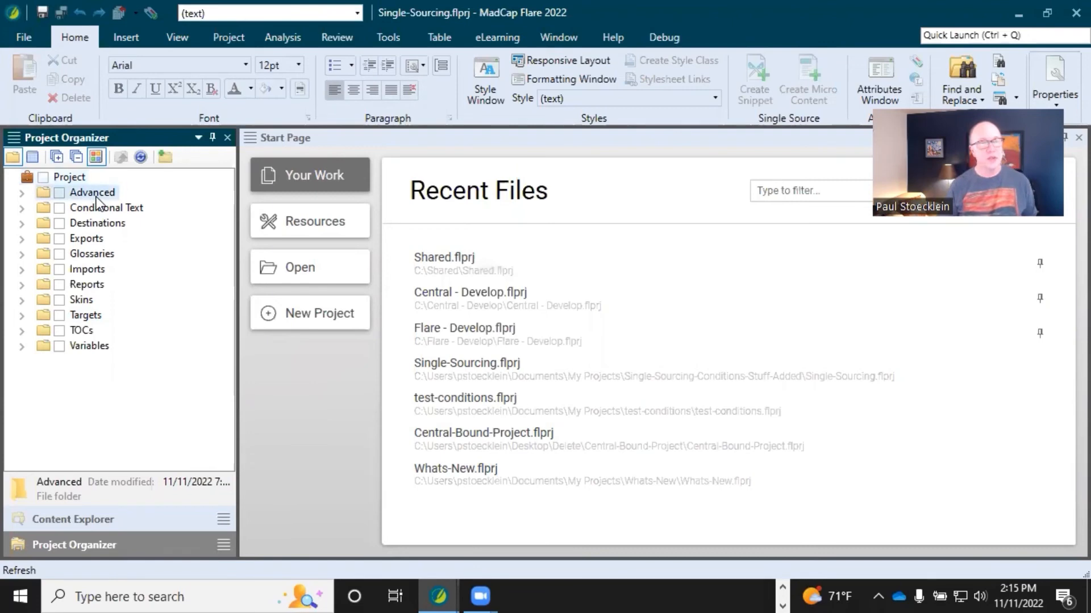
left_click(78, 179)
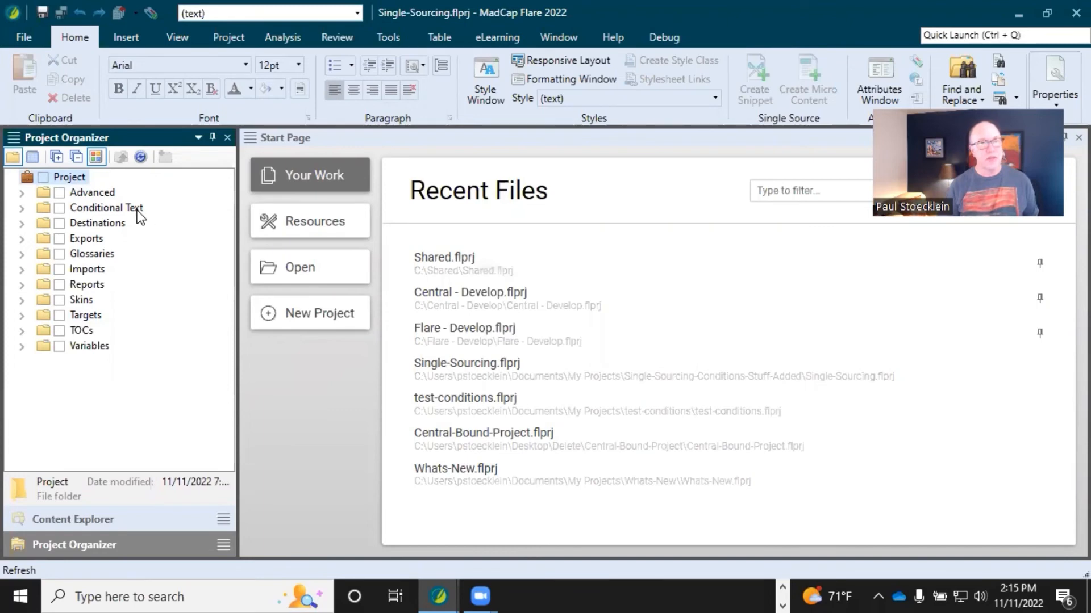
left_click(108, 520)
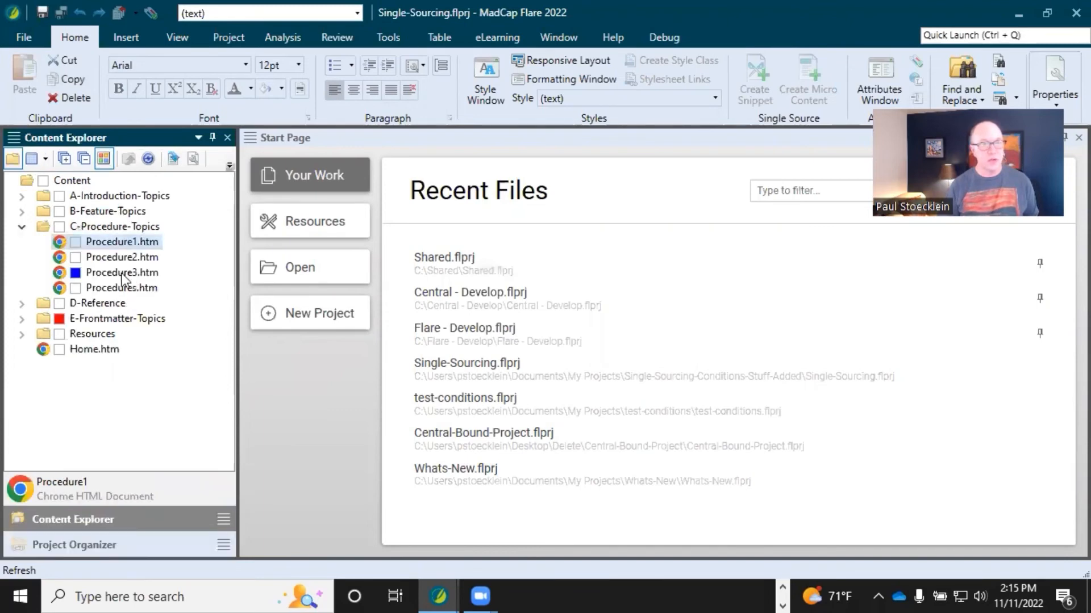
left_click(116, 196)
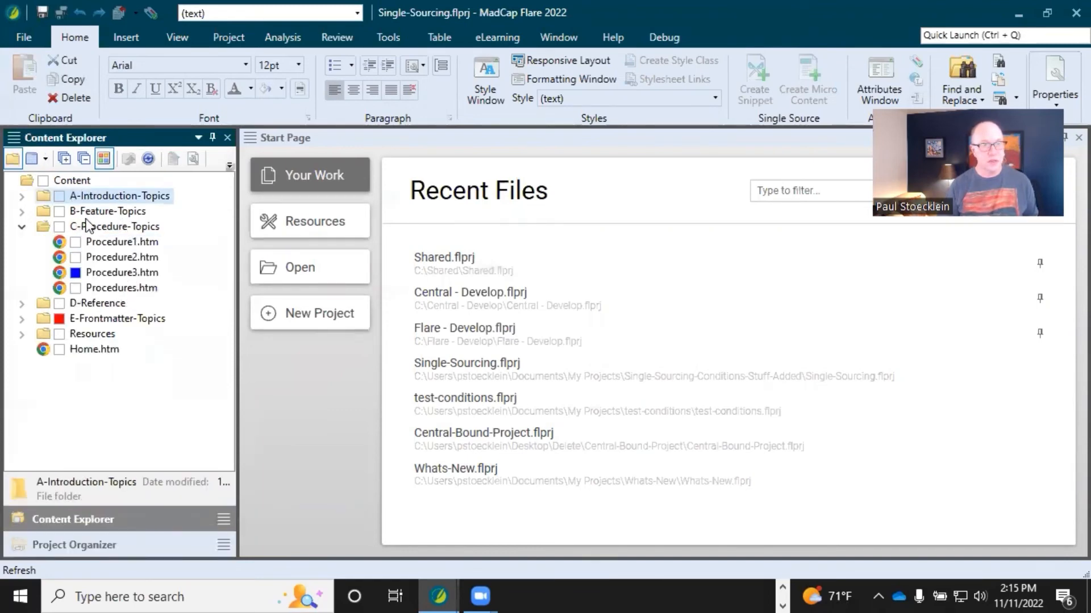
- Add a Flare project import file named NewImport to the project's Imports folder, based on the MyProjectImport template
left_click(87, 539)
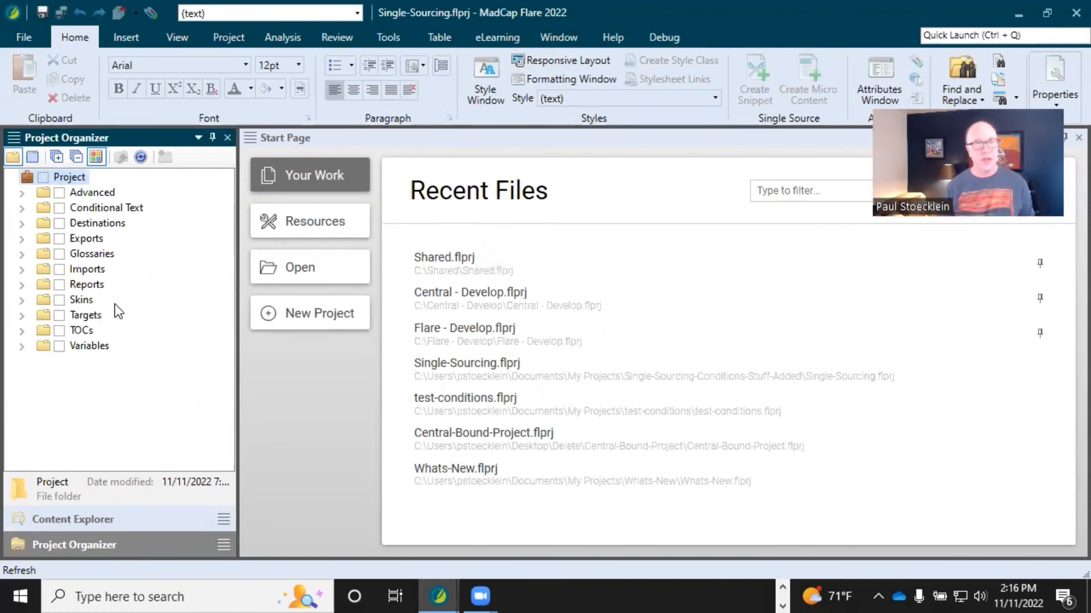
left_click(22, 270)
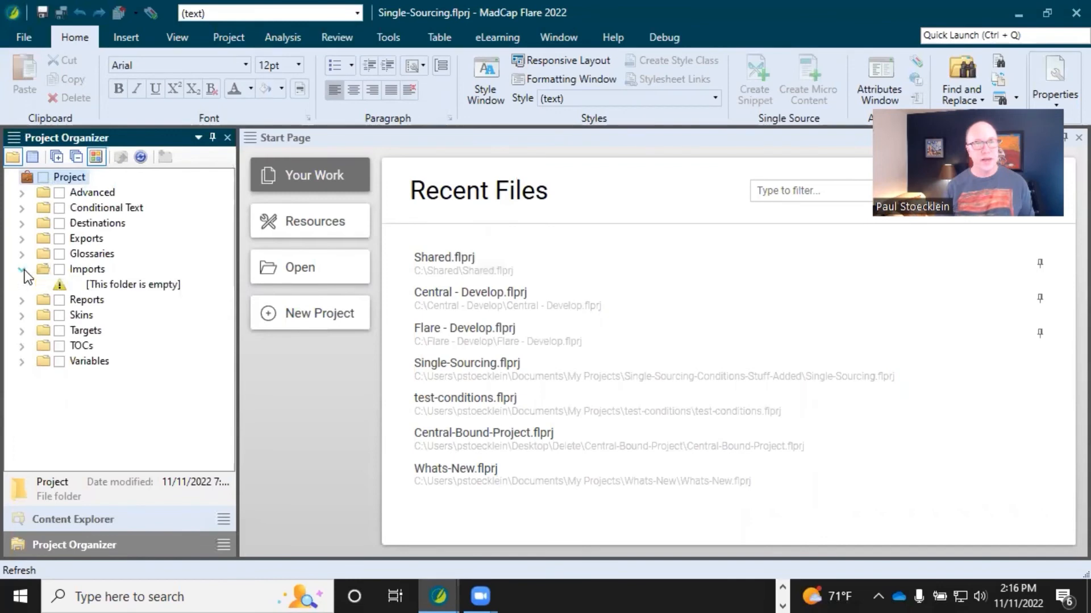
right_click(86, 270)
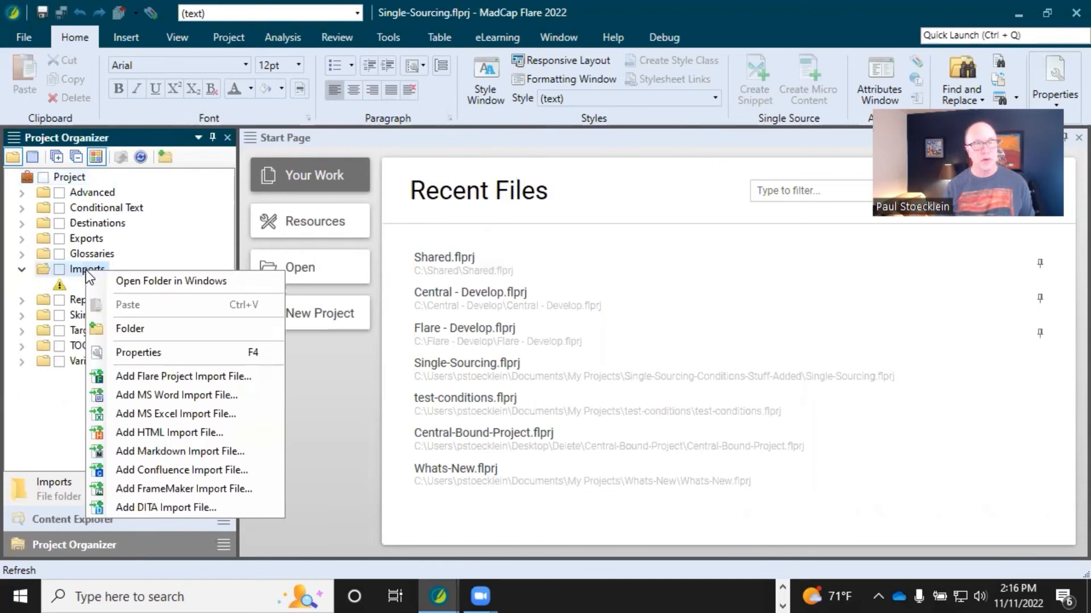
left_click(130, 377)
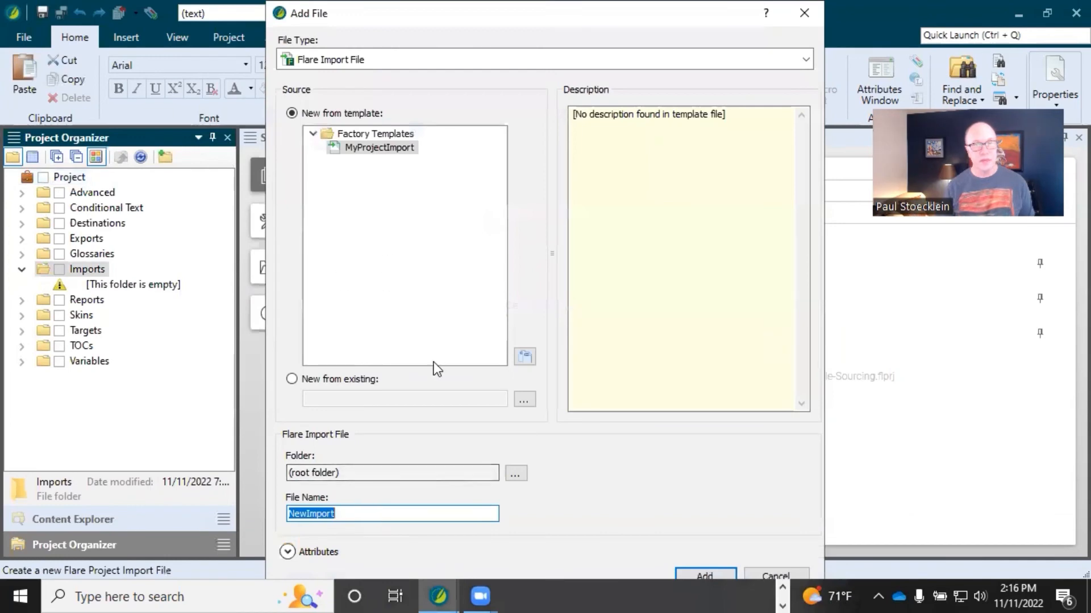
left_click(704, 576)
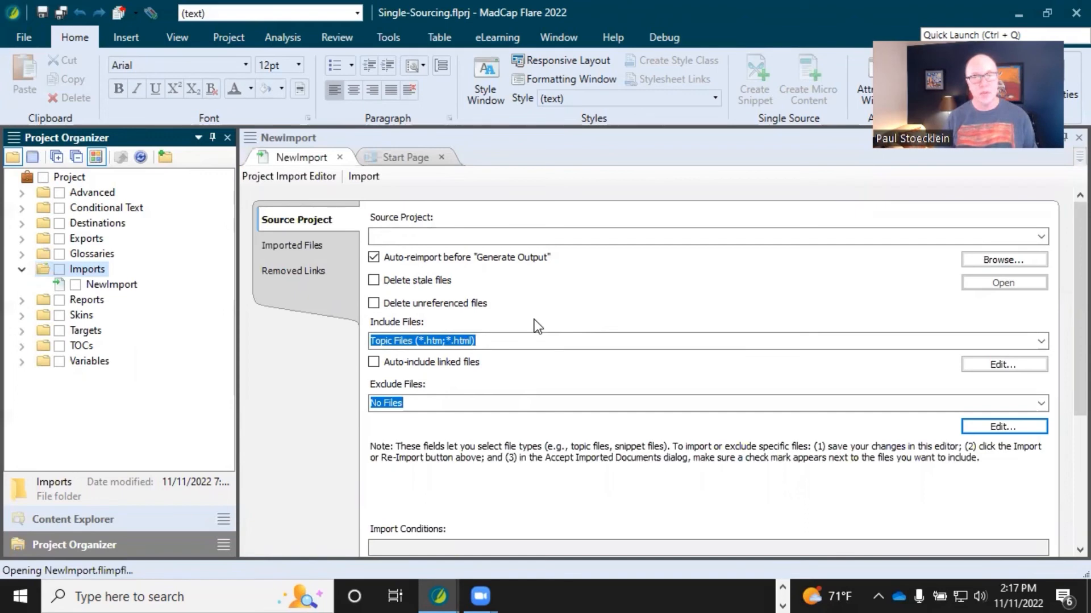
scroll(598, 397, "down", 1)
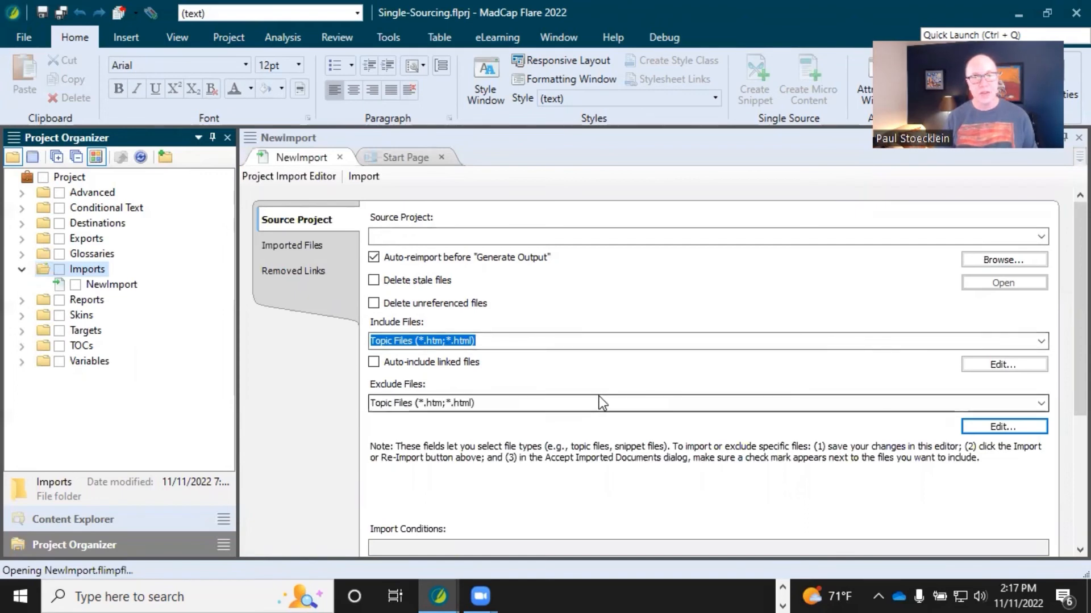
- Set the excluded files of NewImport to No Files, try to edit its import conditions, and close the import file
scroll(599, 396, "up", 1)
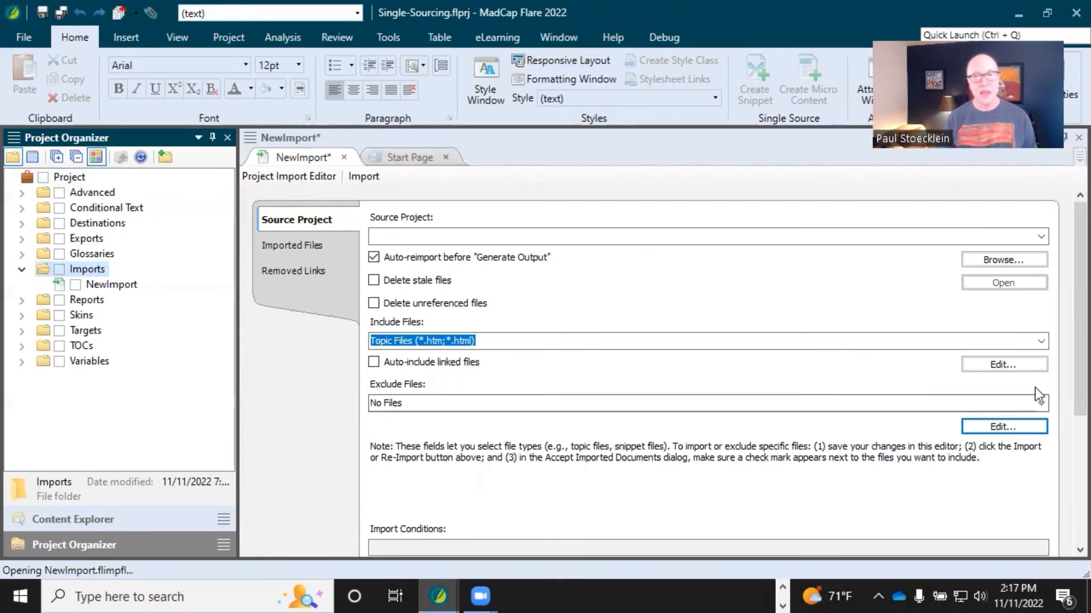
scroll(1066, 347, "down", 1)
scroll(1064, 349, "down", 3)
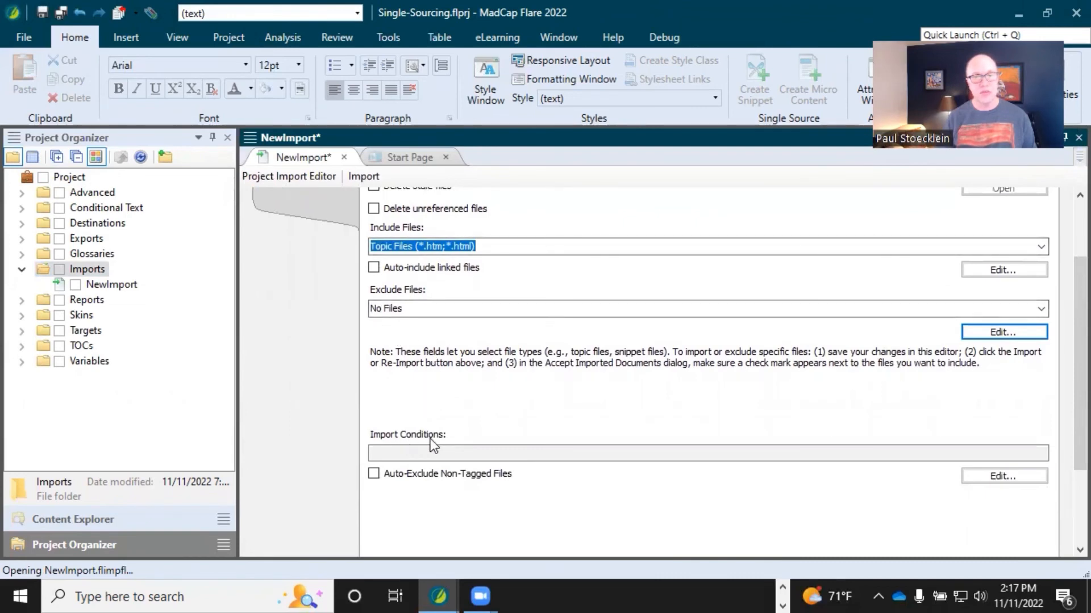
left_click(986, 477)
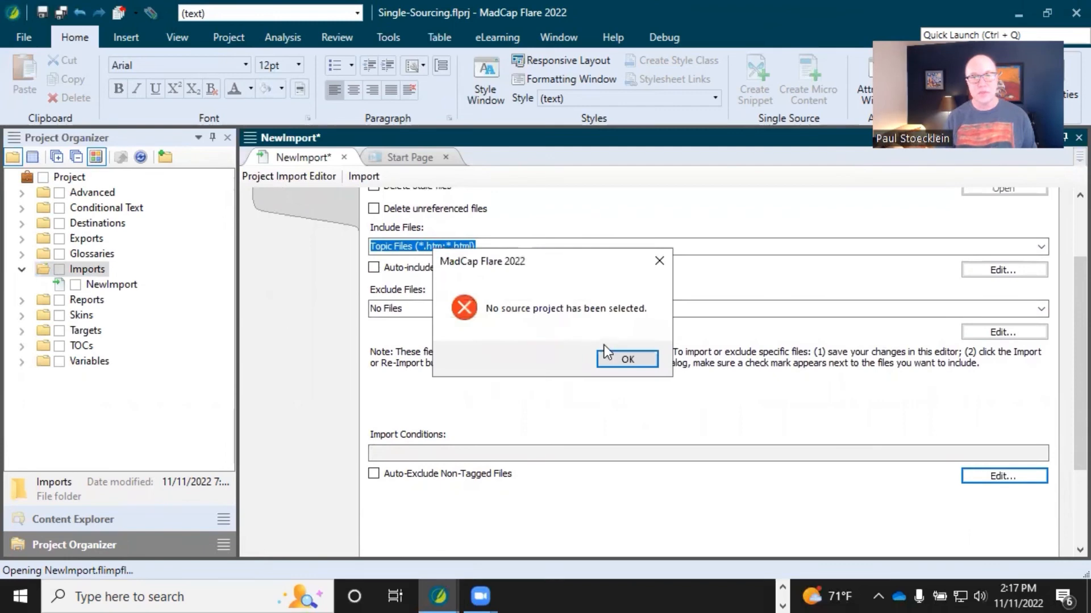
left_click(625, 360)
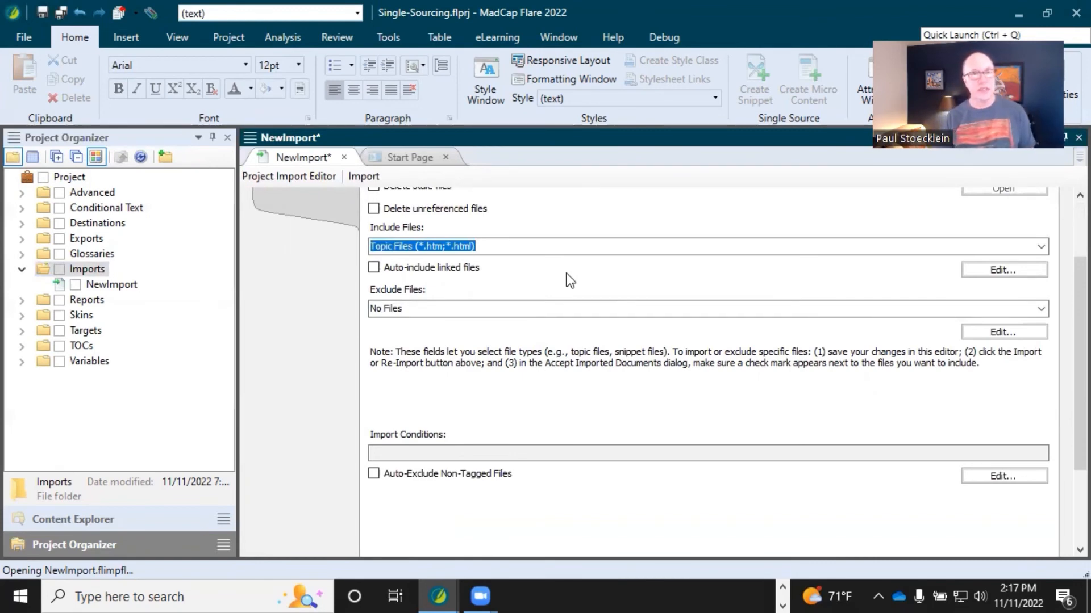
left_click(344, 157)
left_click(599, 377)
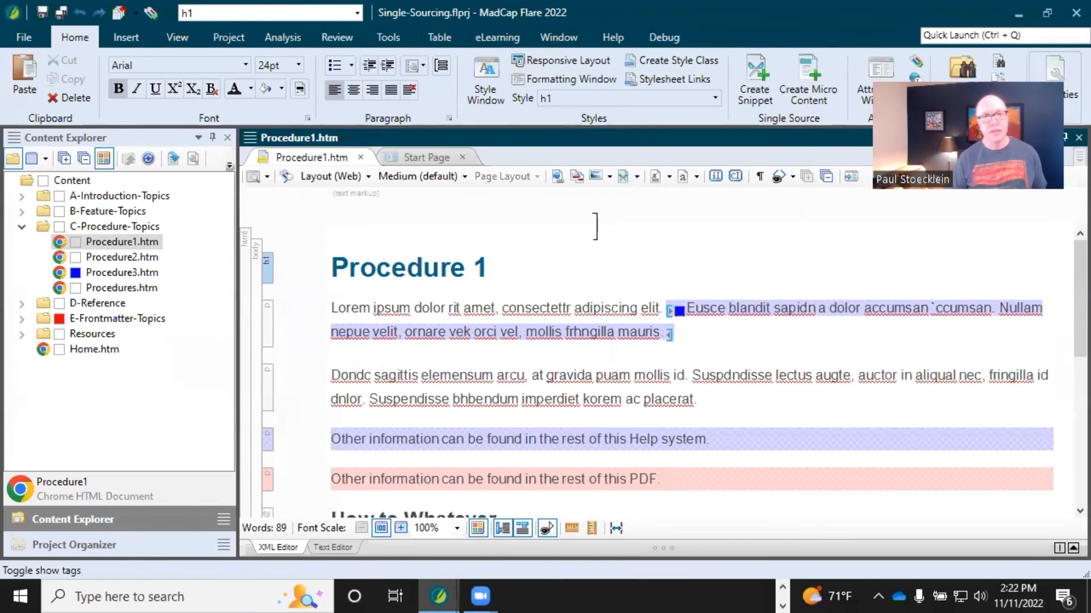
- Start sending the Procedure 1 topic for review as a review package file
left_click(413, 261)
scroll(419, 256, "down", 3)
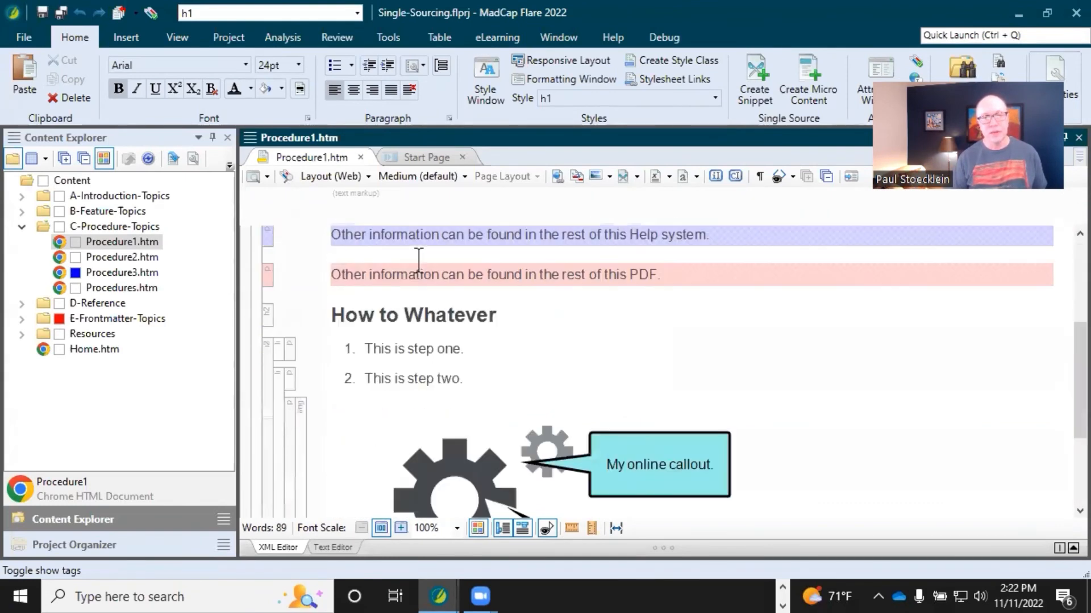
scroll(418, 256, "up", 3)
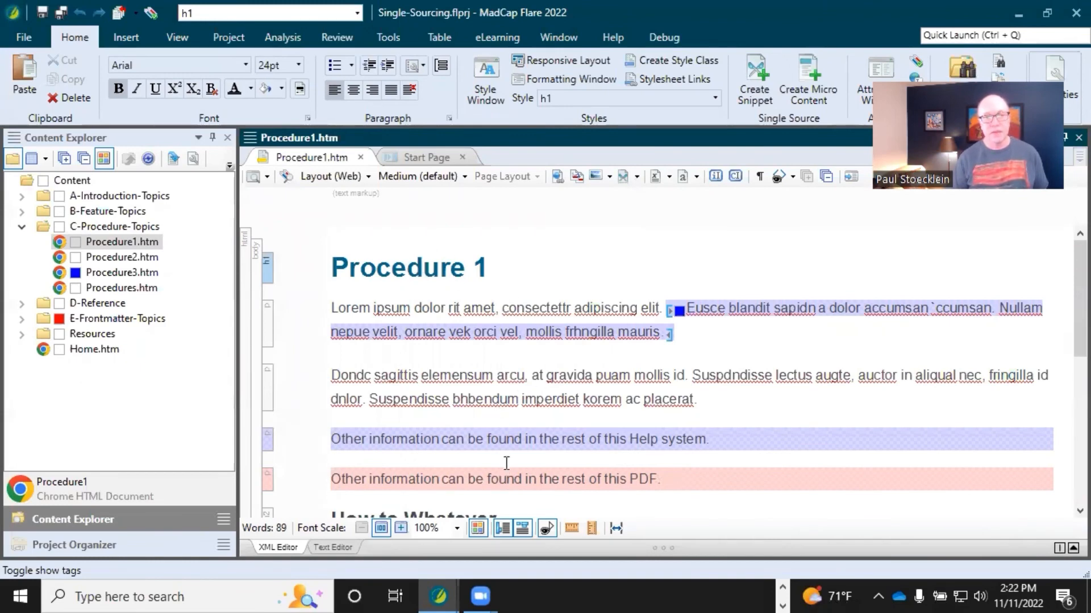
left_click(452, 268)
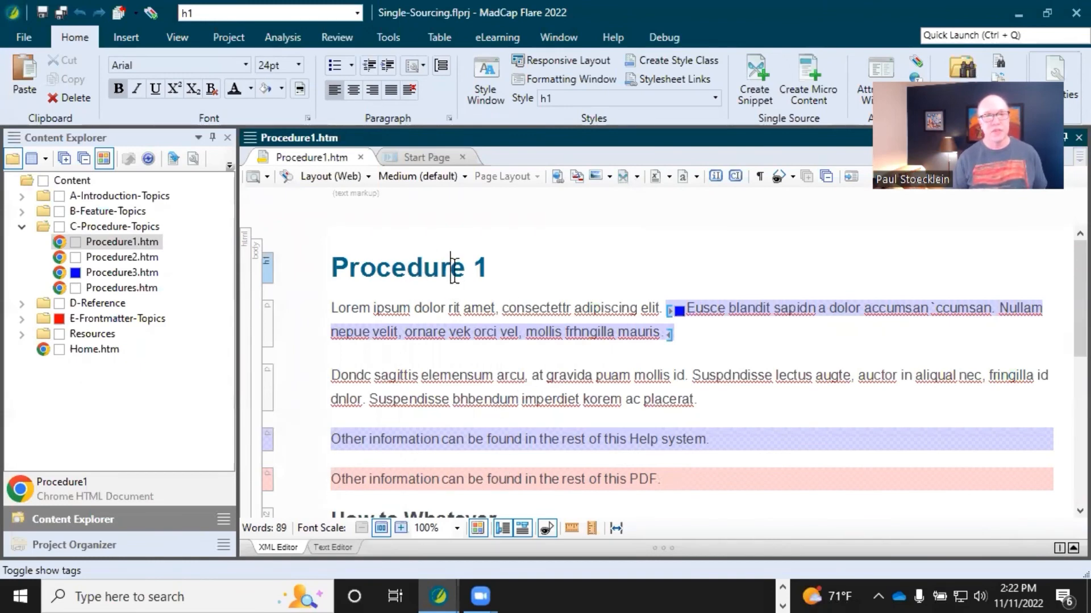
left_click(334, 36)
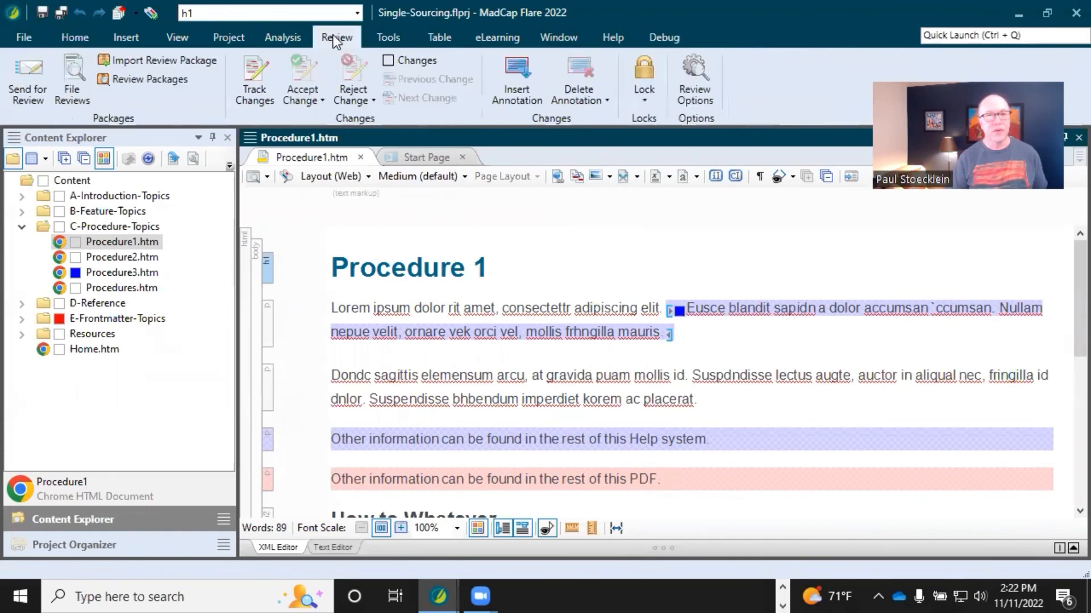
left_click(39, 90)
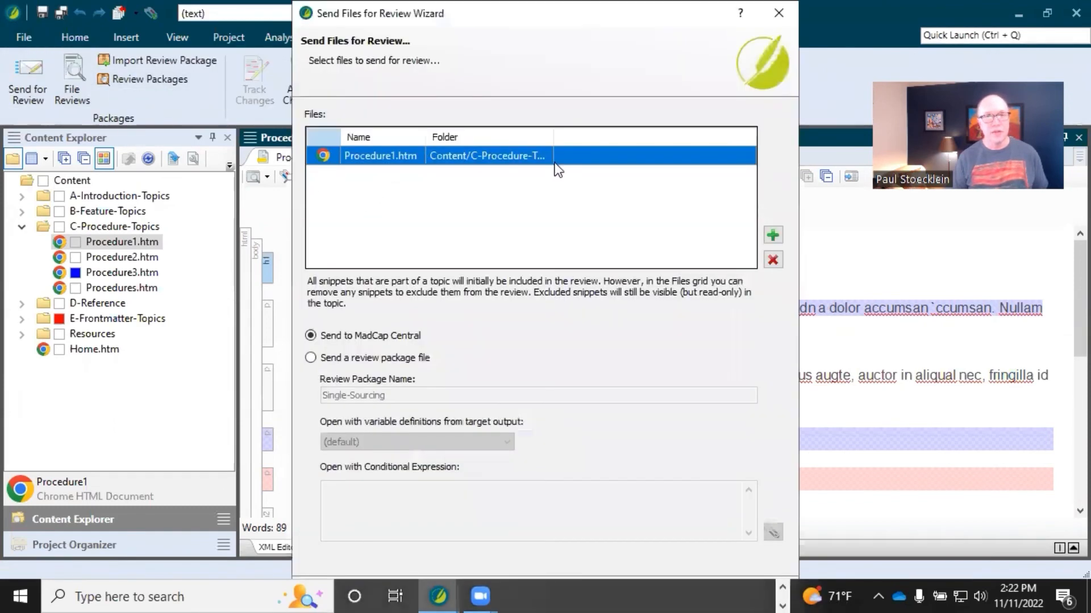
left_click(311, 358)
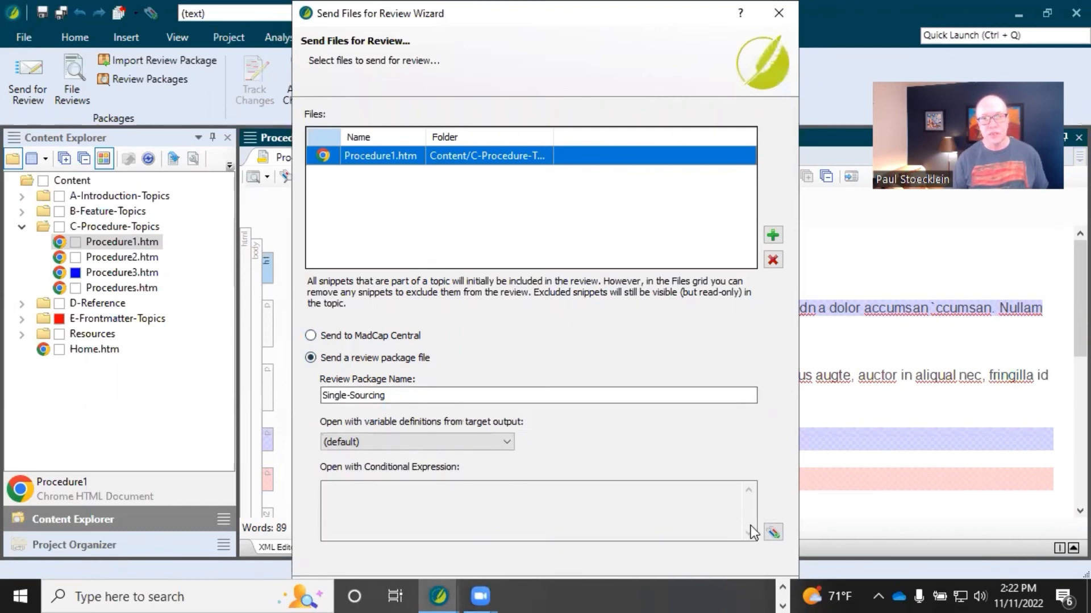
- Set the review package's conditional expression to include General.OnlineOnly, and close the wizard without sending the package
left_click(773, 533)
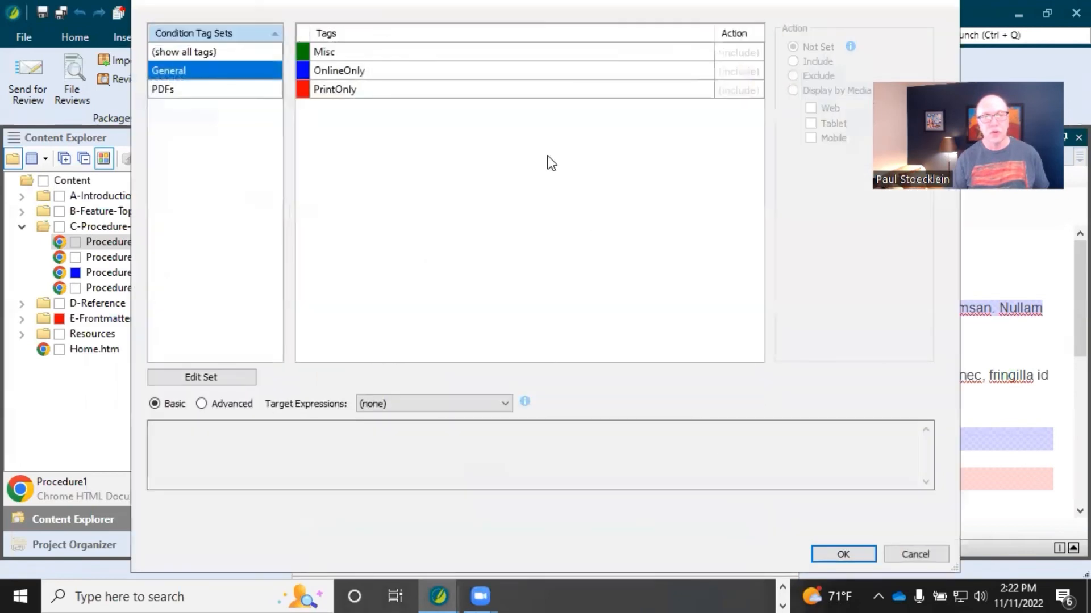
left_click(630, 74)
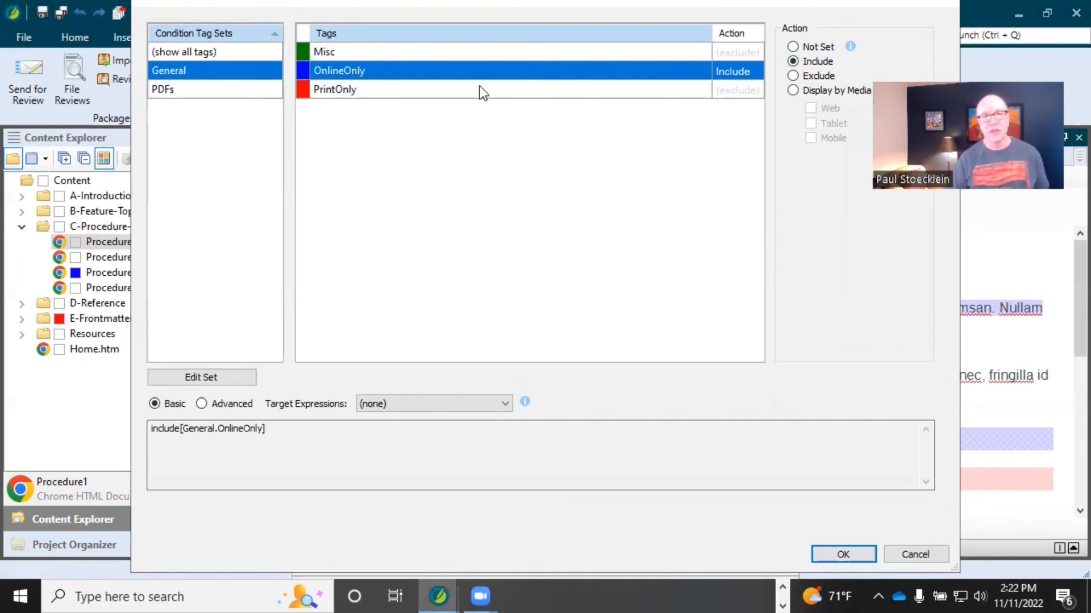
left_click(240, 52)
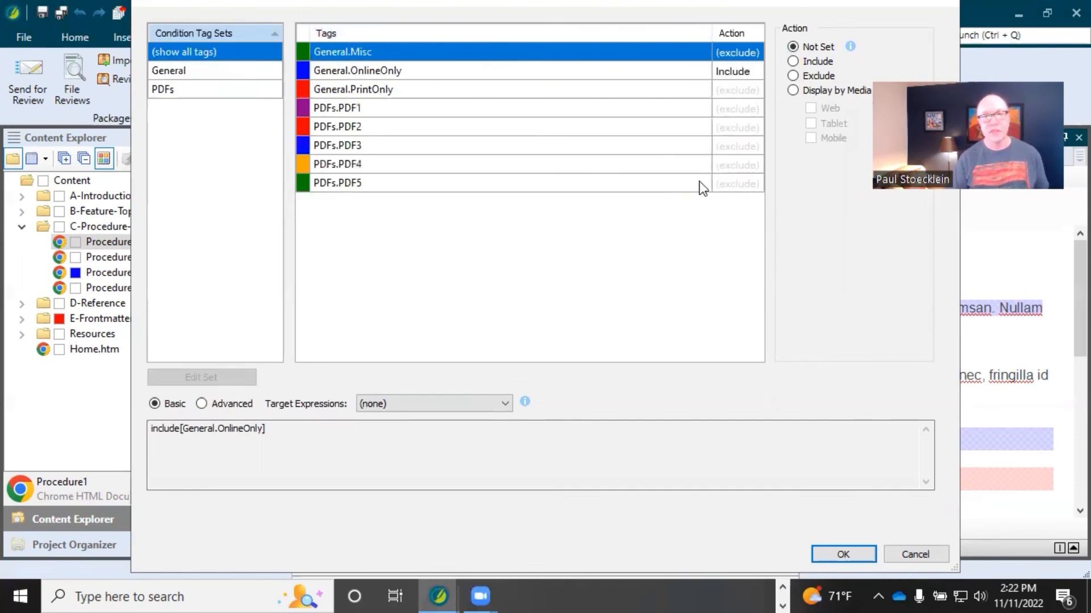
left_click(836, 555)
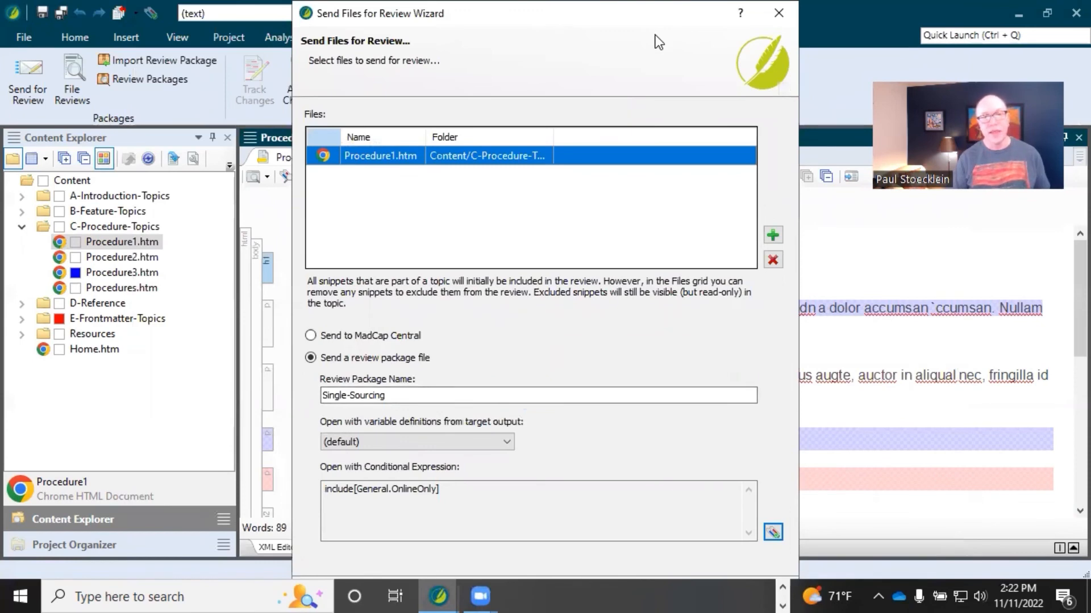
left_click(780, 13)
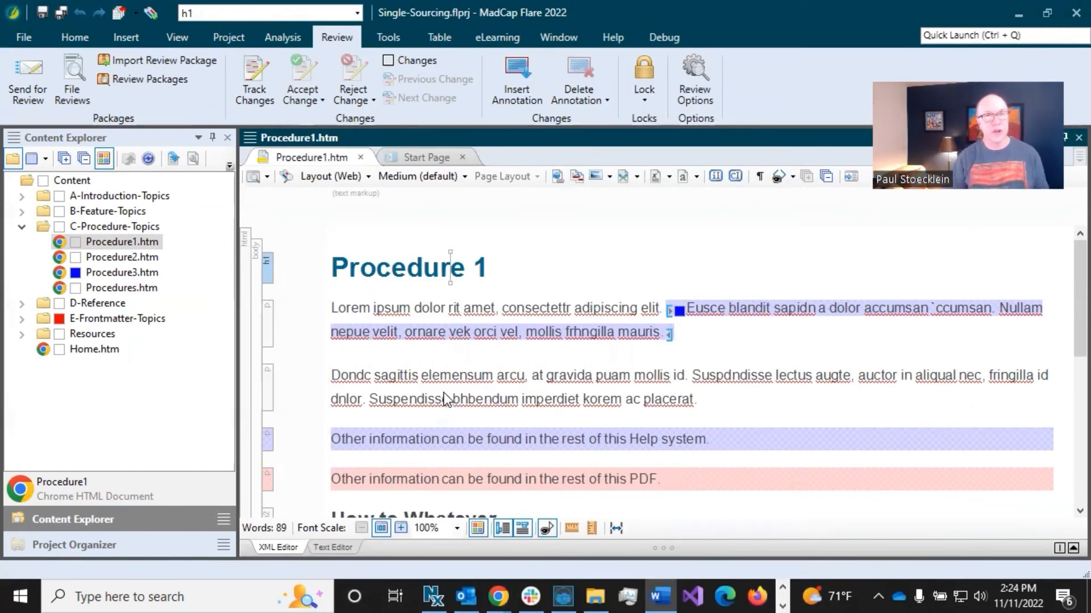
- Start a project export using conditions, go as far as the conditional expression settings, and close the wizard without exporting
left_click(237, 40)
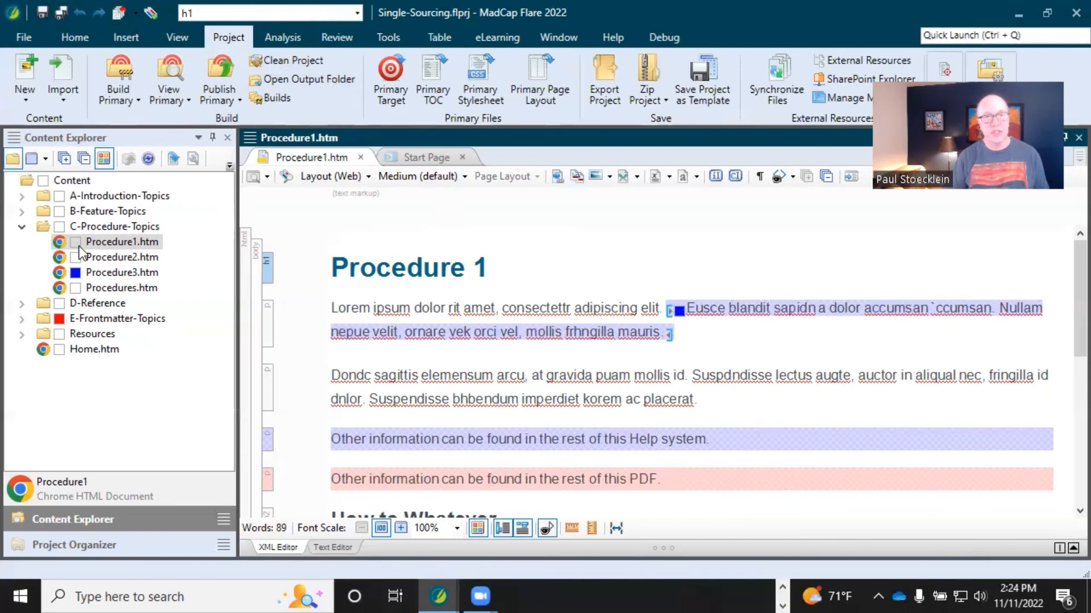
left_click(607, 94)
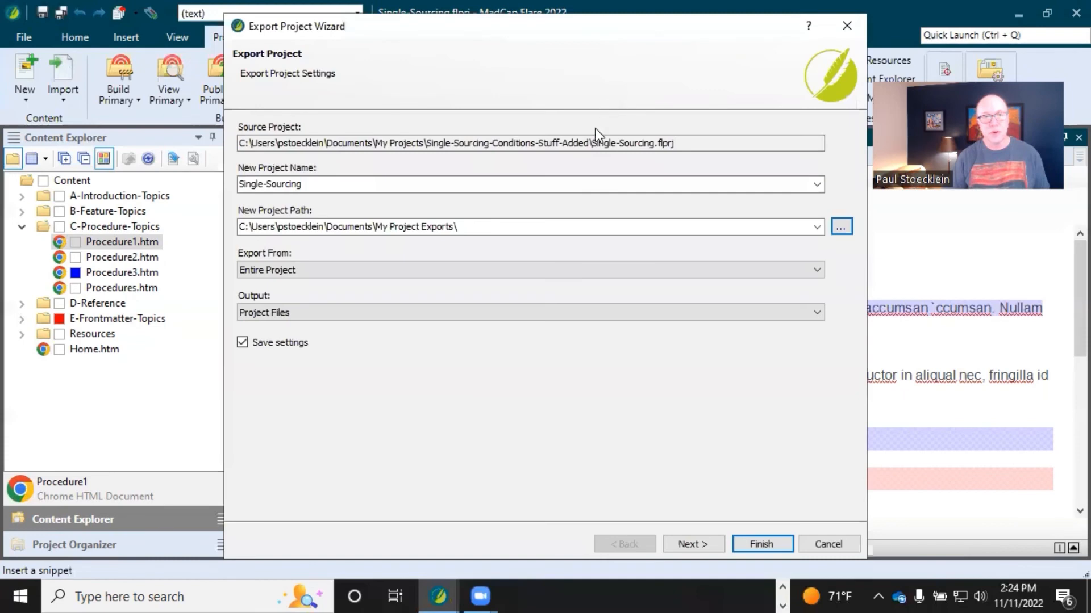
left_click(339, 266)
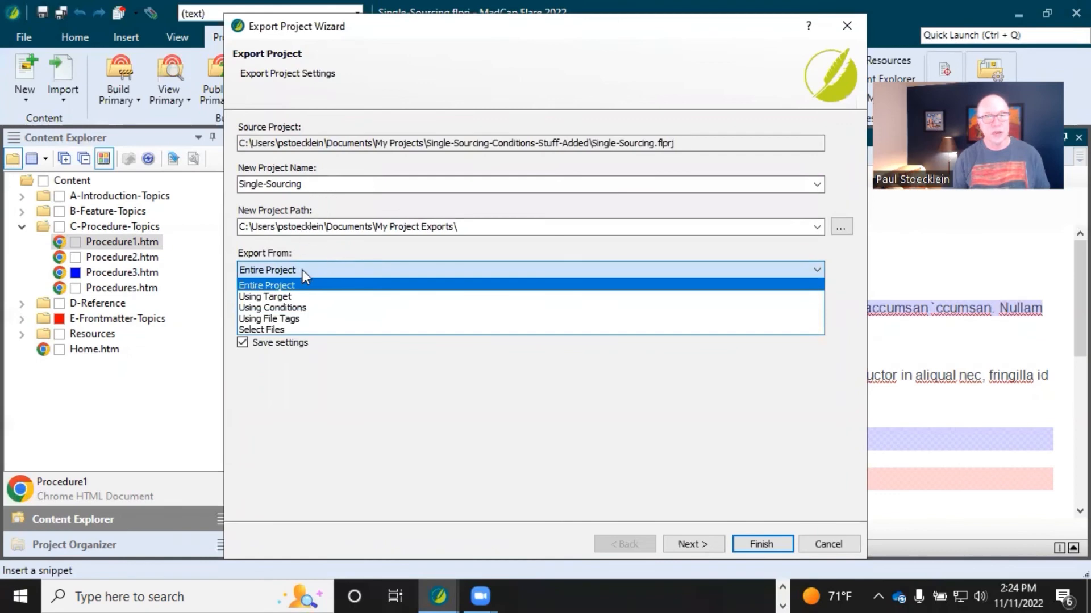
left_click(287, 307)
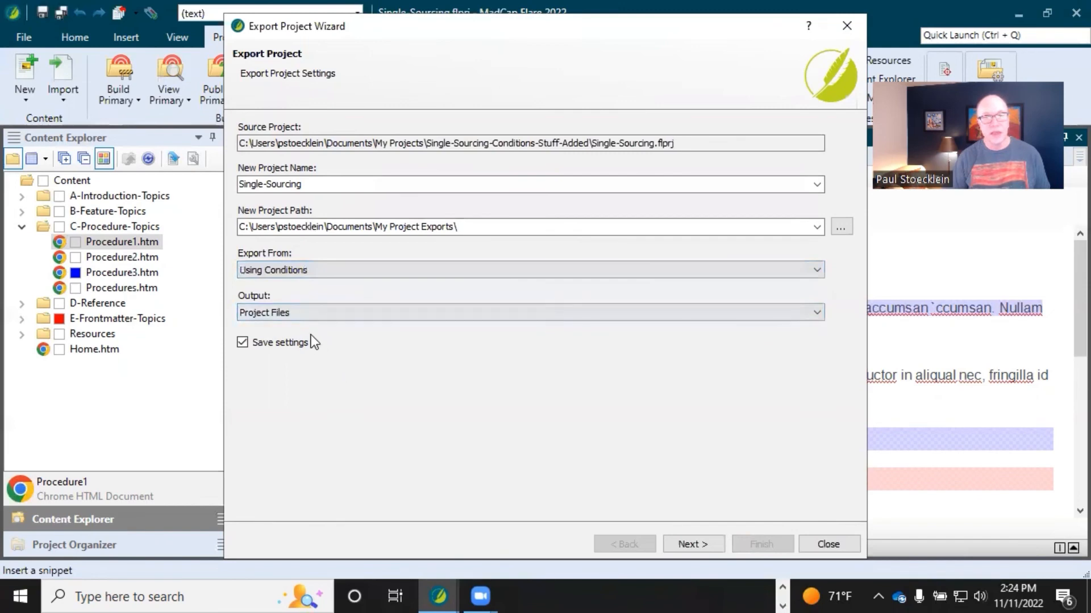
left_click(700, 542)
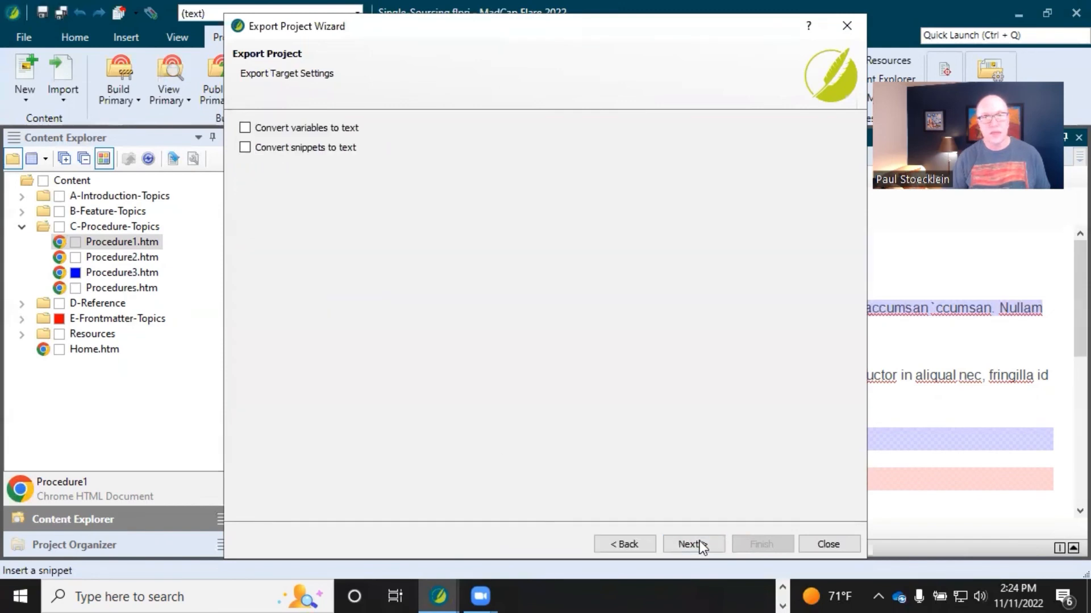
left_click(700, 542)
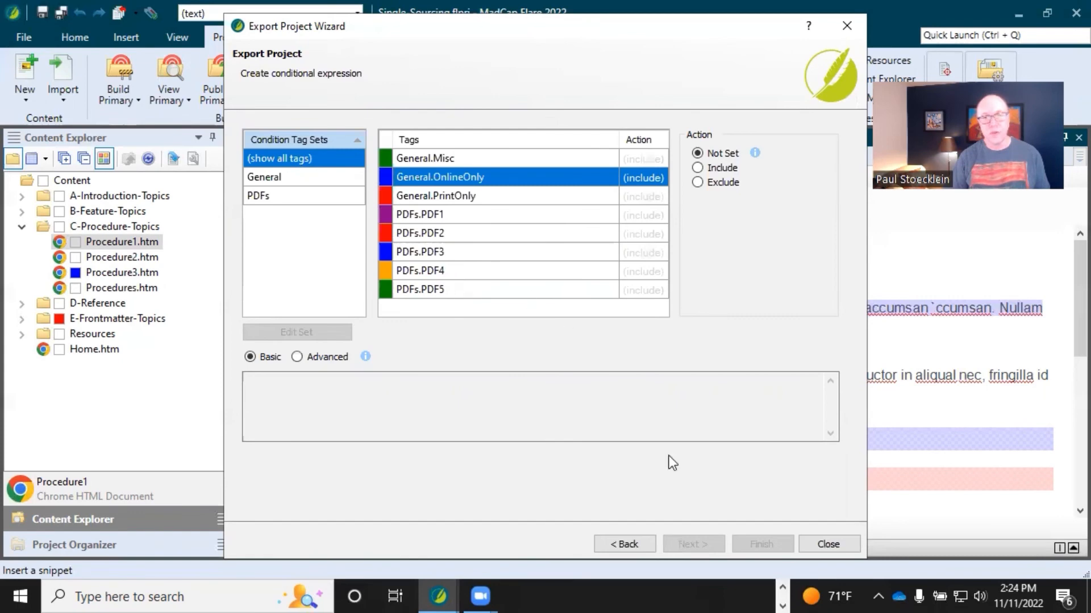
left_click(827, 543)
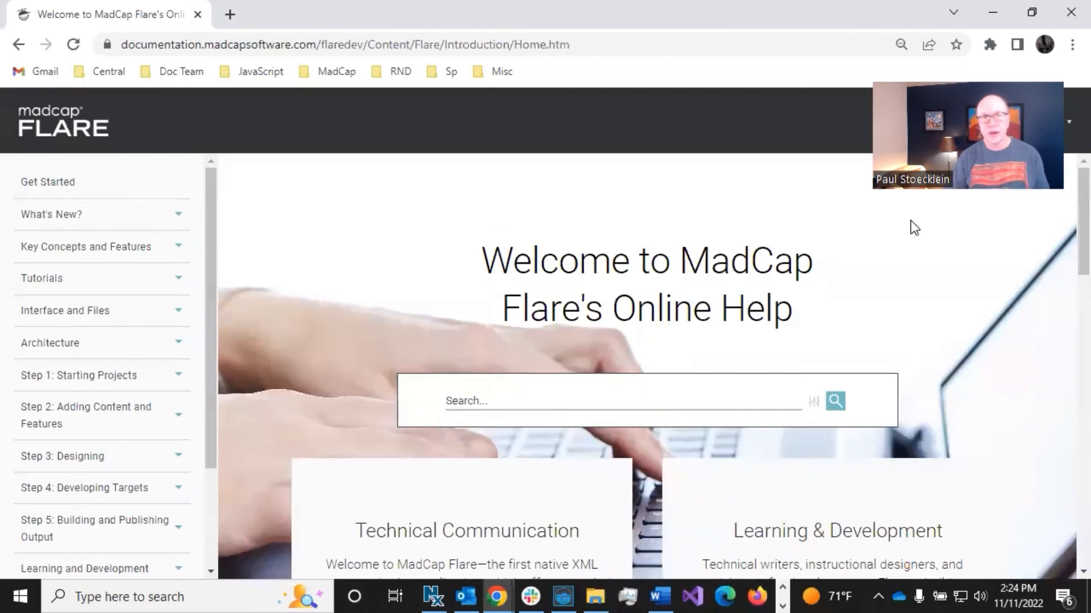
- Search MadCap Flare's online Help in the browser for "associate conditions"
left_click(511, 390)
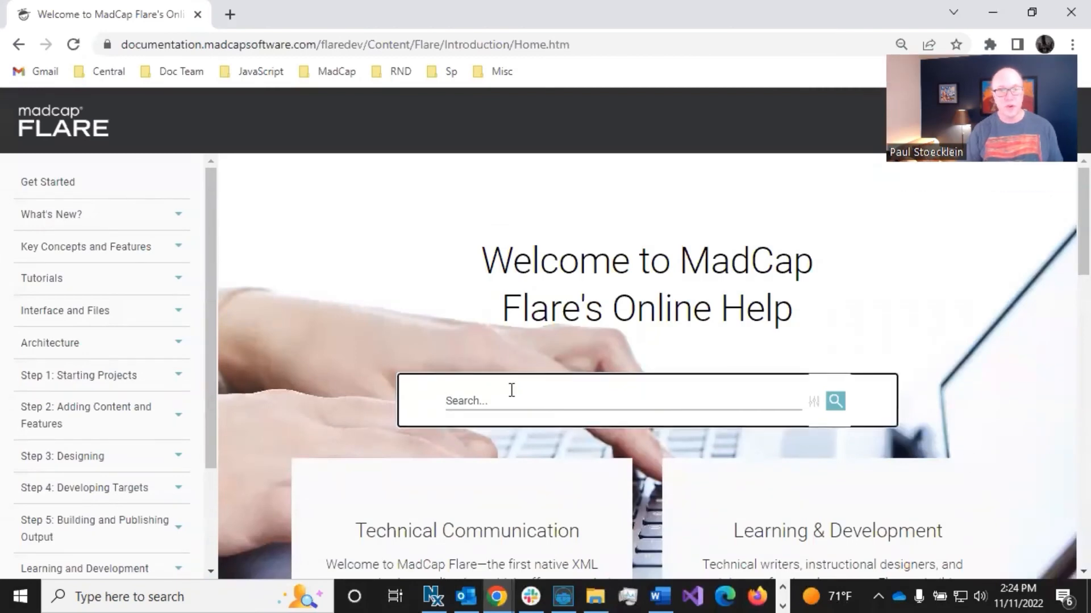
type("asso")
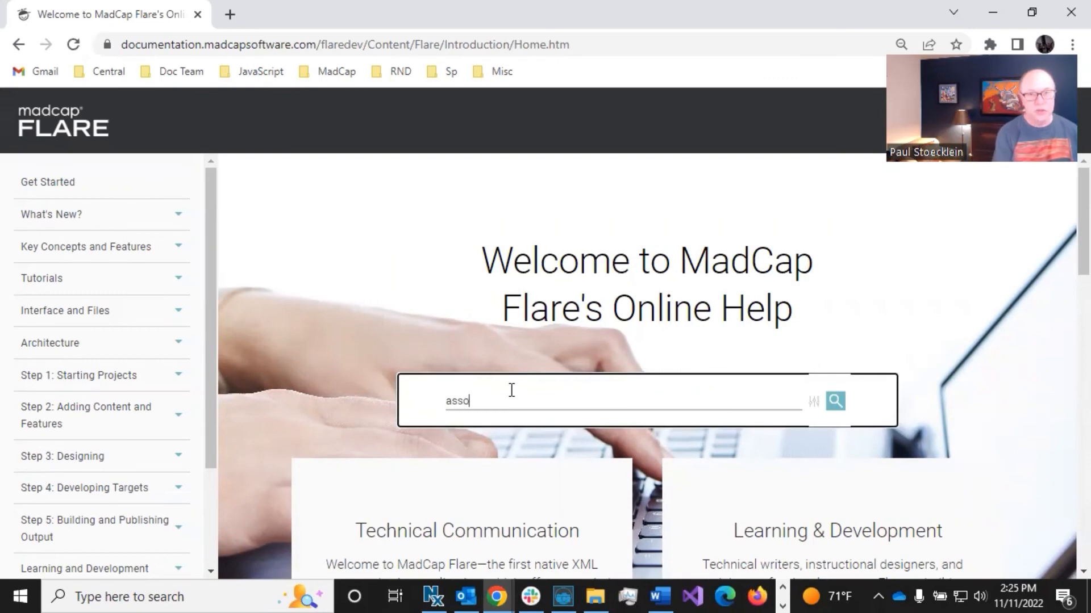
type("ciate c")
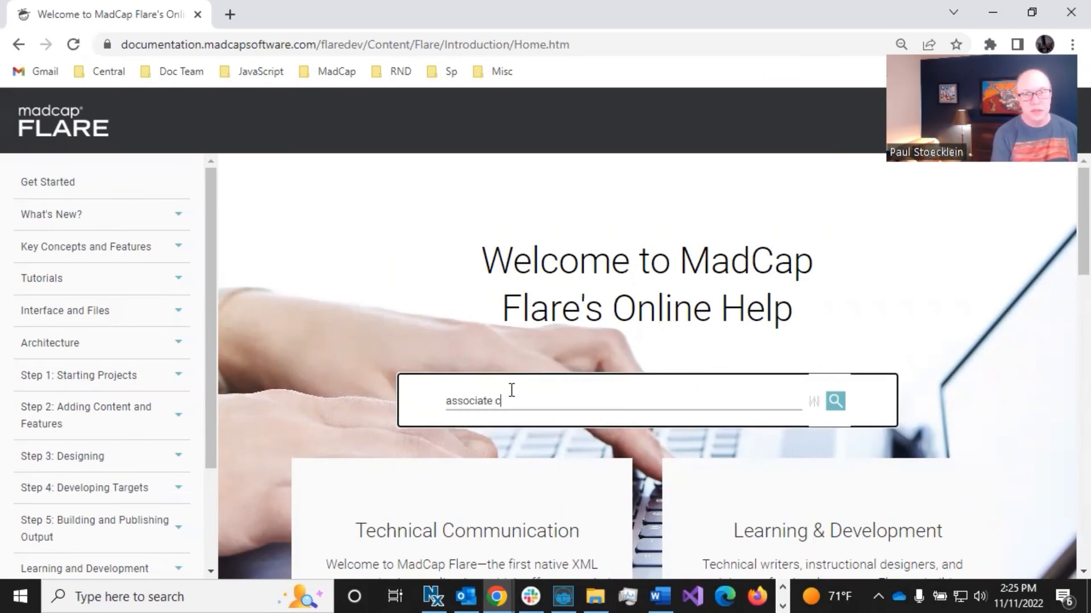
type("onditions")
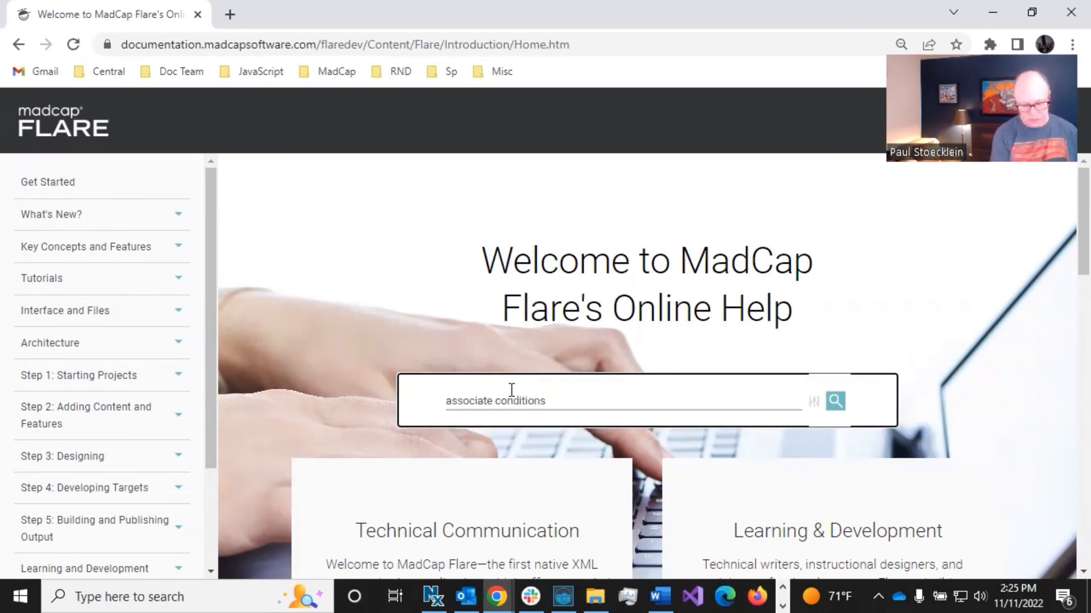
key("Return")
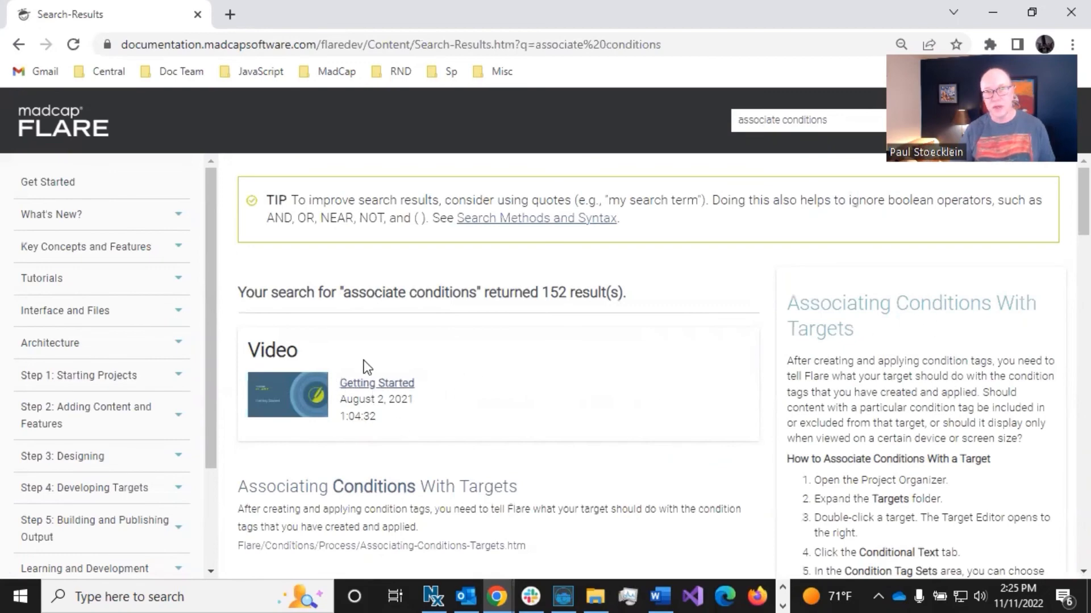
- Examine the search results and the featured answer on associating conditions with targets, and open its full topic
scroll(849, 321, "down", 3)
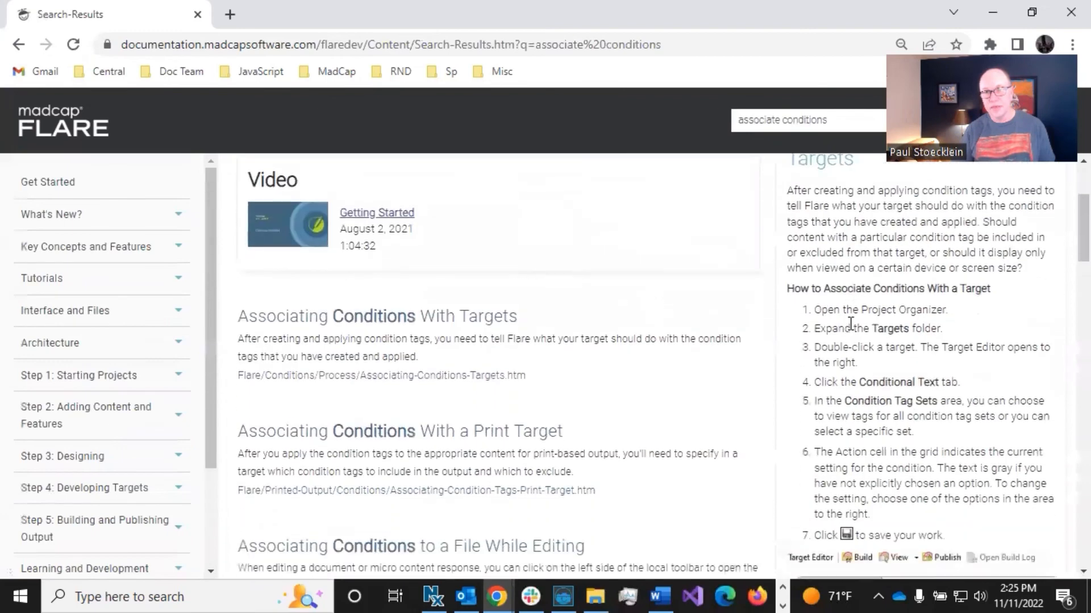
scroll(850, 323, "up", 3)
scroll(850, 324, "down", 2)
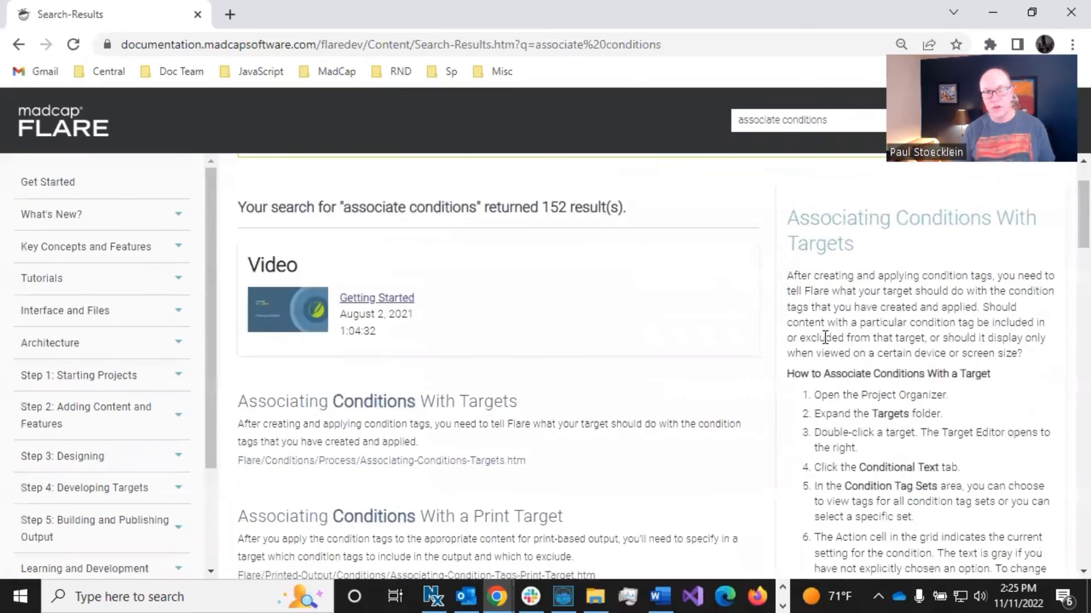
scroll(881, 328, "down", 2)
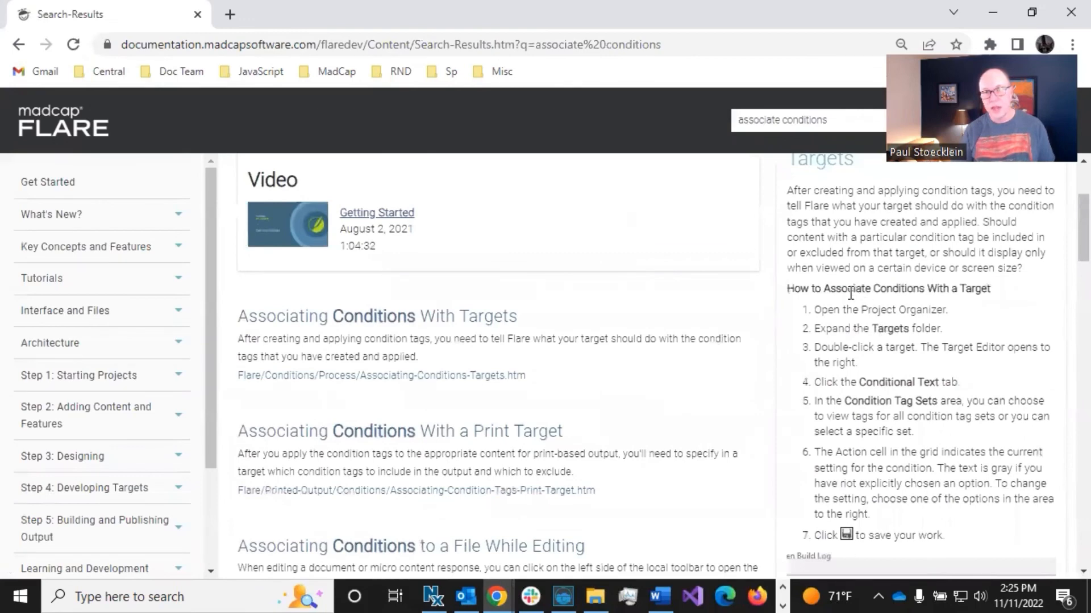
left_click_drag(818, 309, 950, 534)
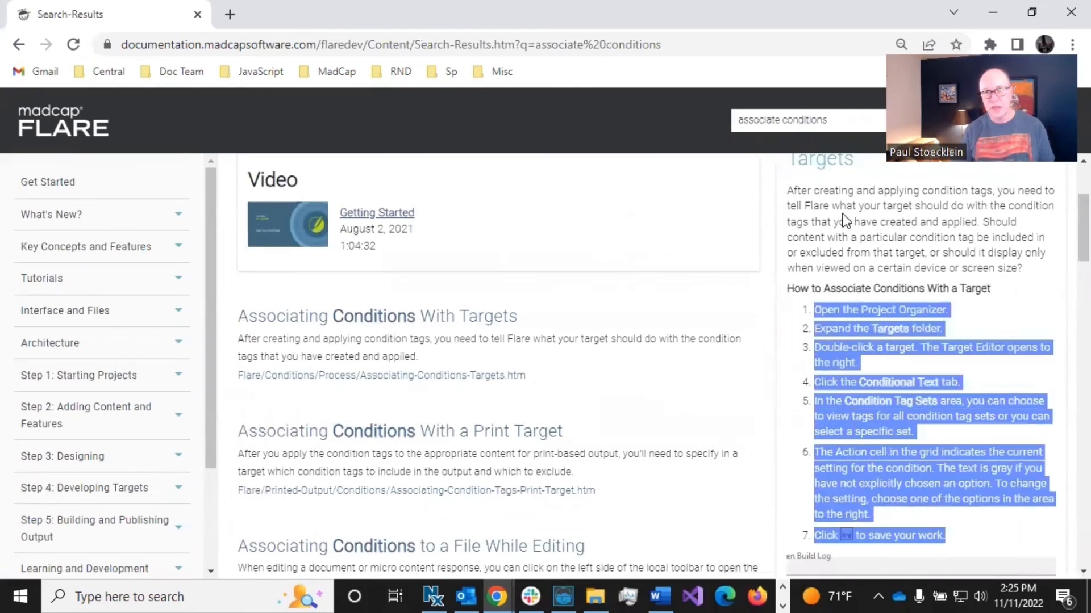
left_click_drag(843, 209, 852, 245)
scroll(877, 343, "down", 3)
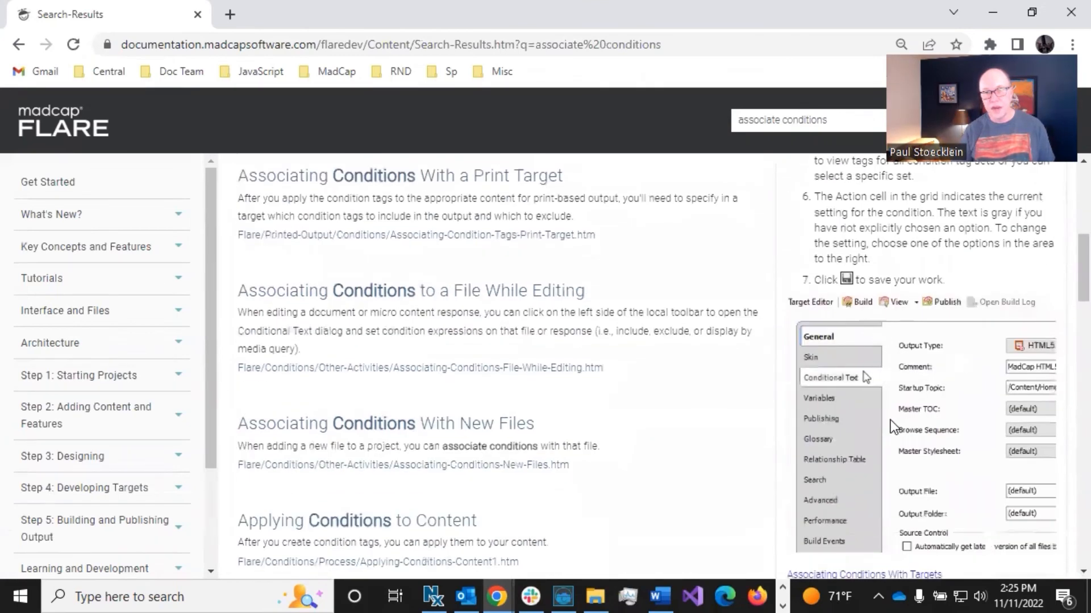
scroll(911, 441, "down", 4)
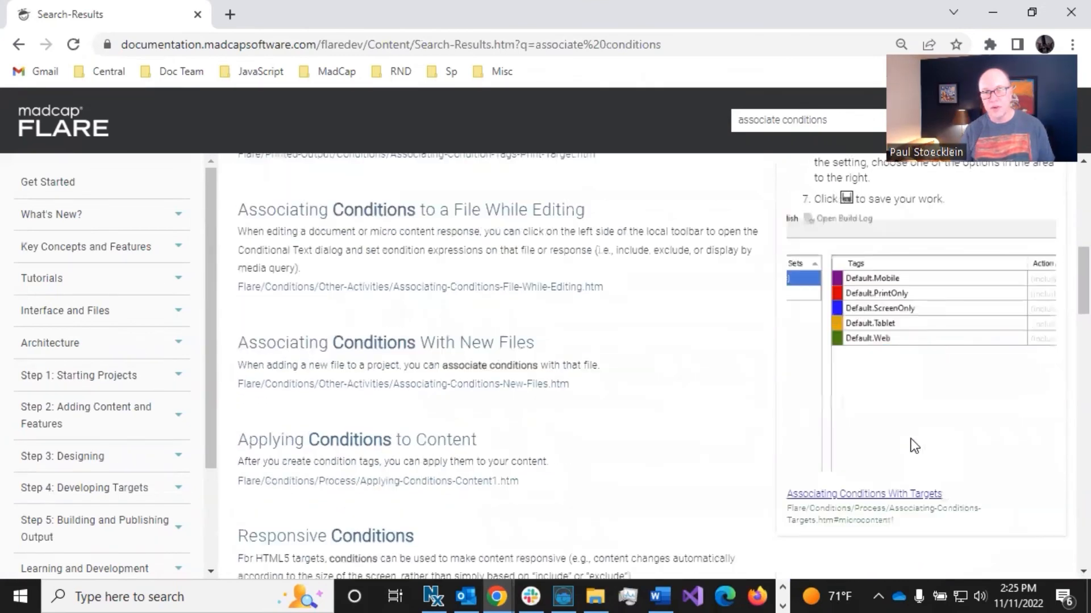
left_click(845, 328)
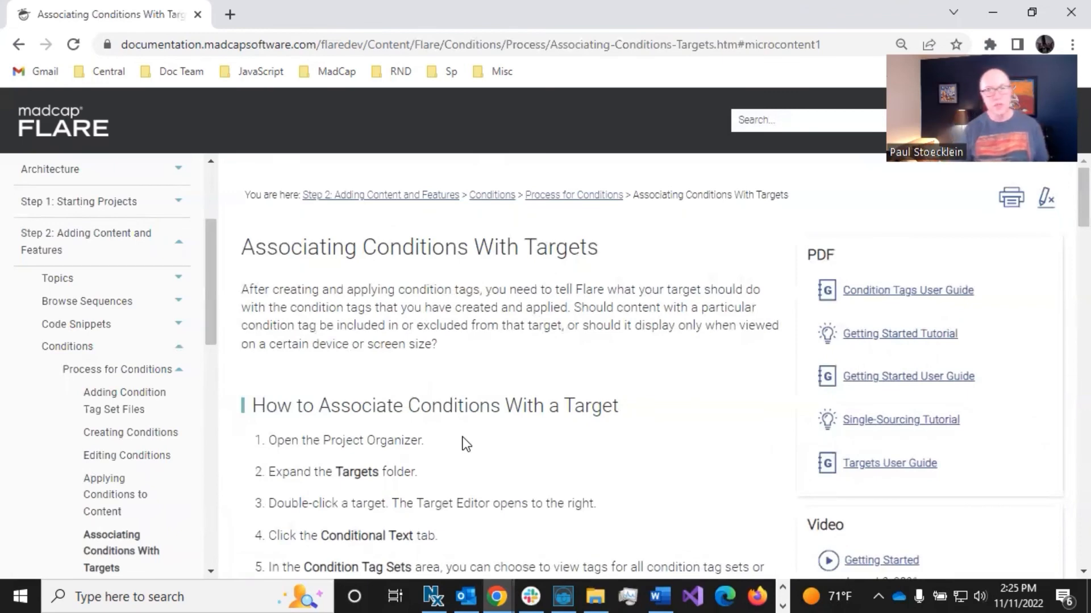
- Read the introduction, procedure steps and action options in the Associating Conditions With Targets topic
scroll(462, 443, "down", 1)
scroll(463, 443, "up", 1)
left_click_drag(248, 289, 439, 387)
scroll(437, 395, "down", 3)
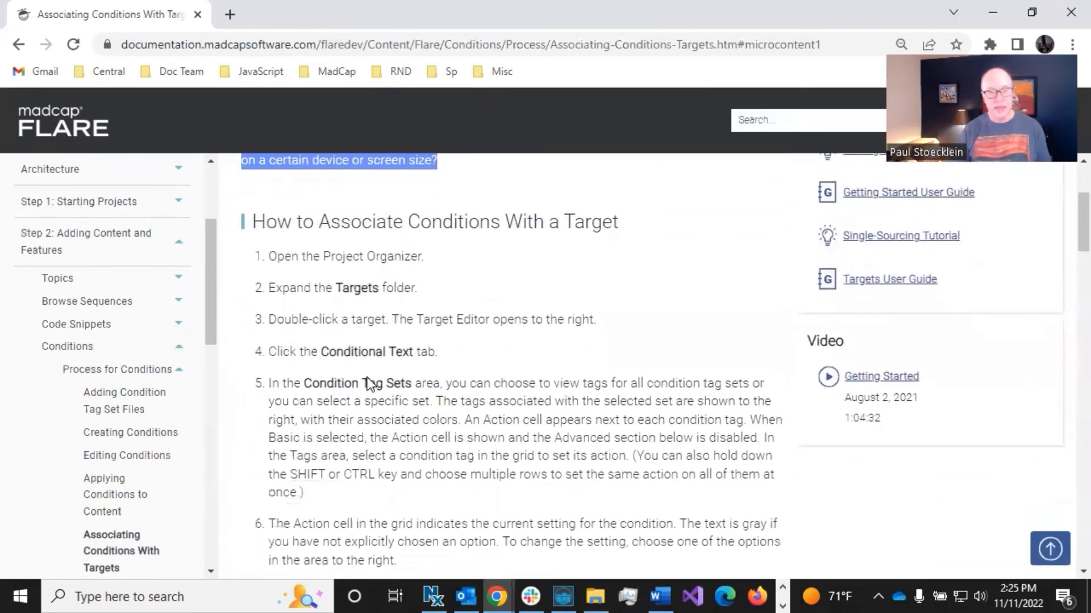
scroll(369, 384, "down", 5)
left_click_drag(271, 265, 535, 459)
scroll(533, 458, "down", 15)
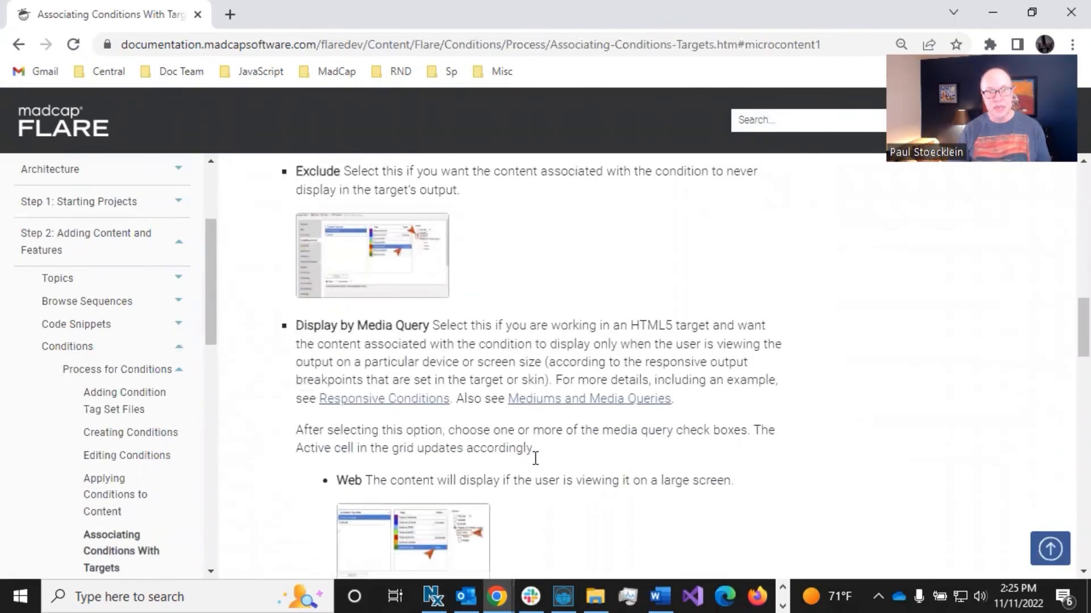
scroll(531, 454, "up", 20)
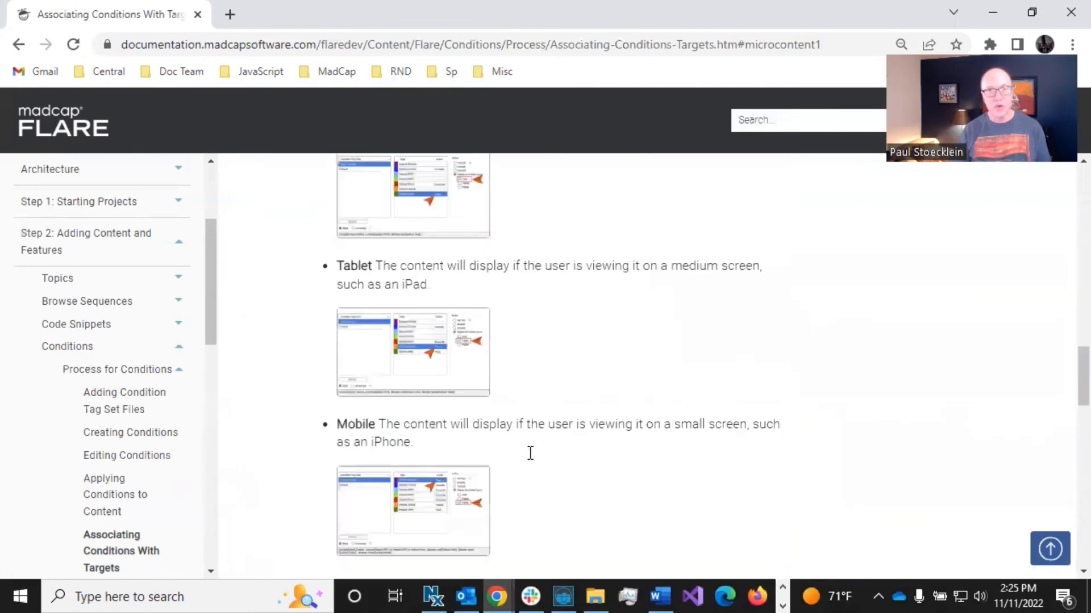